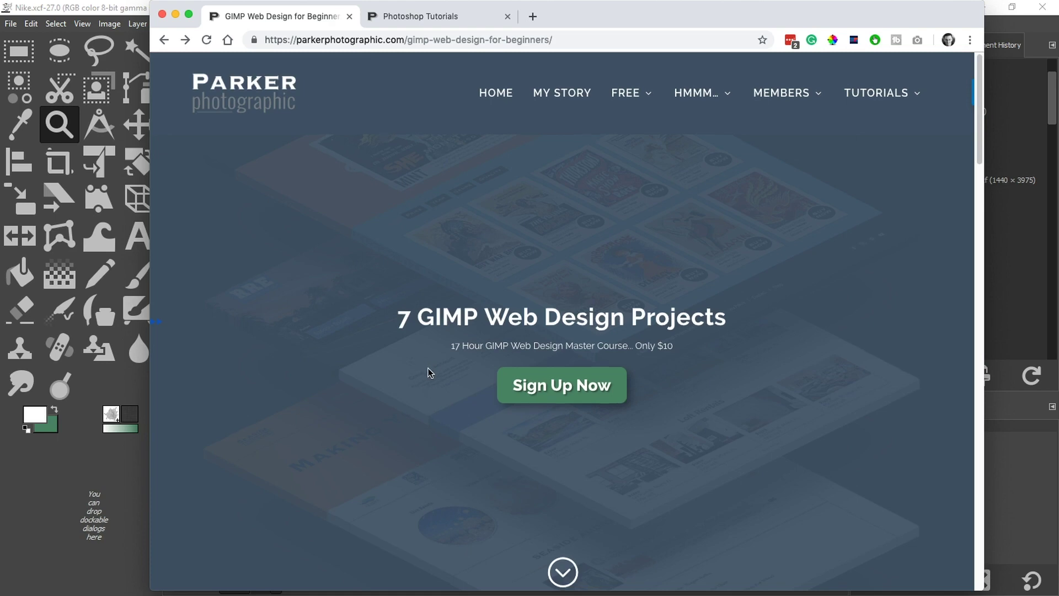
Examine the GIMP web design landing page from the hero through to the project download section, and return to its beginning
scroll(428, 370, down, 5)
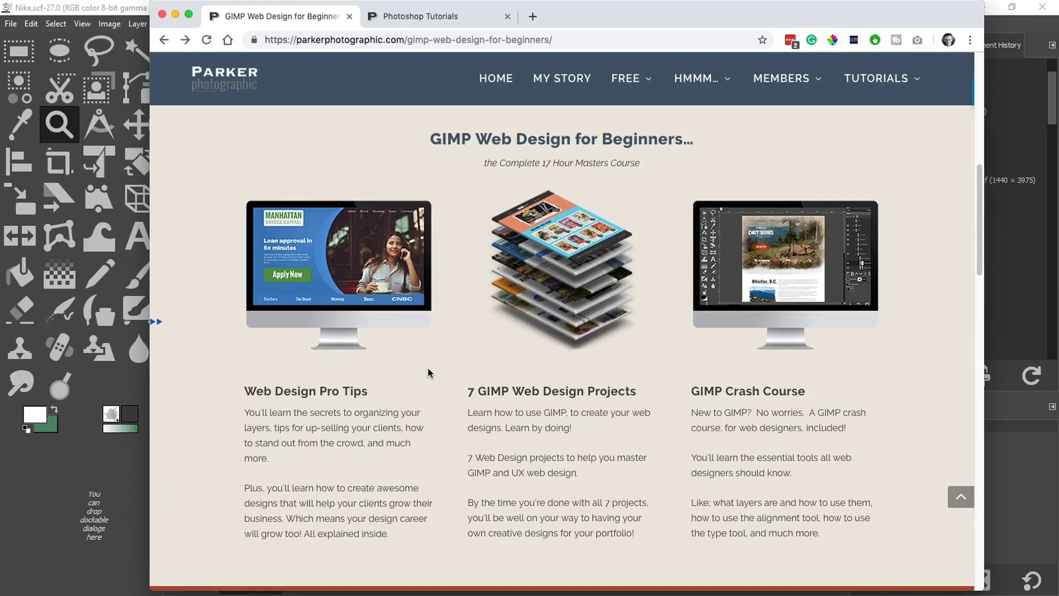
scroll(427, 373, down, 3)
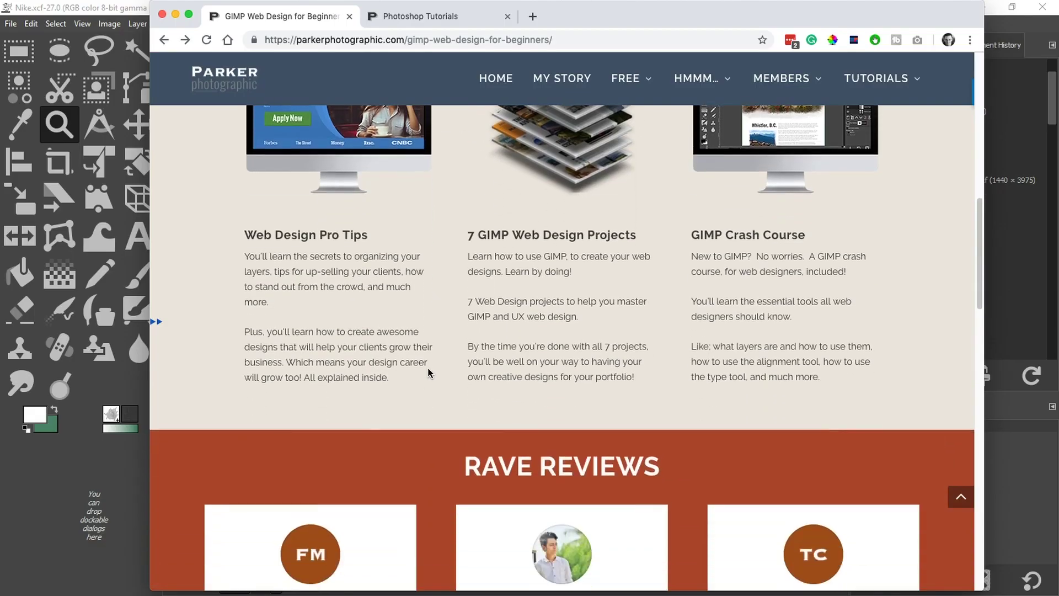
scroll(428, 373, down, 4)
scroll(428, 373, down, 7)
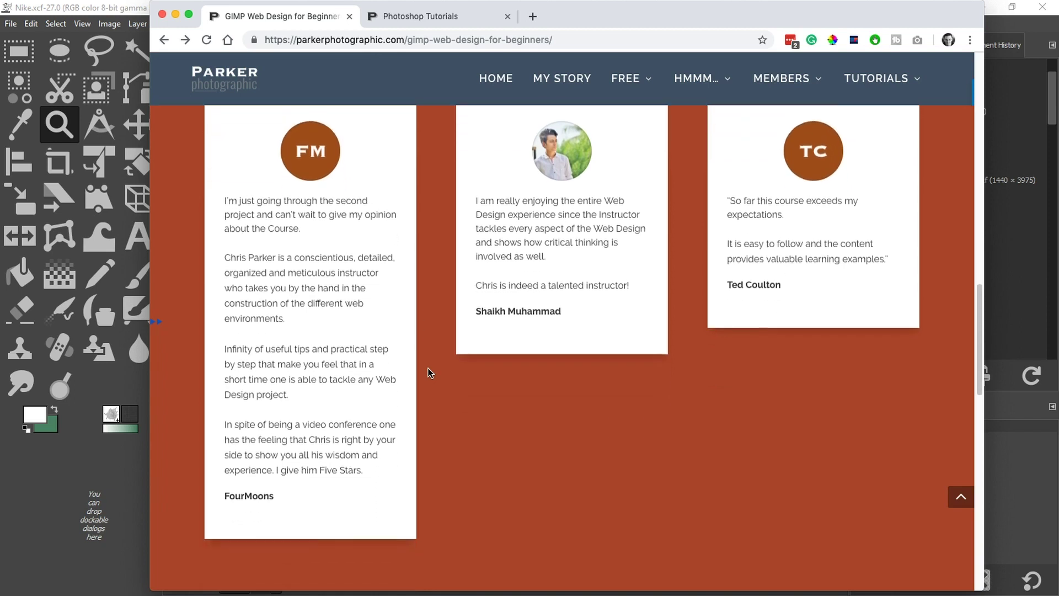
scroll(428, 372, down, 3)
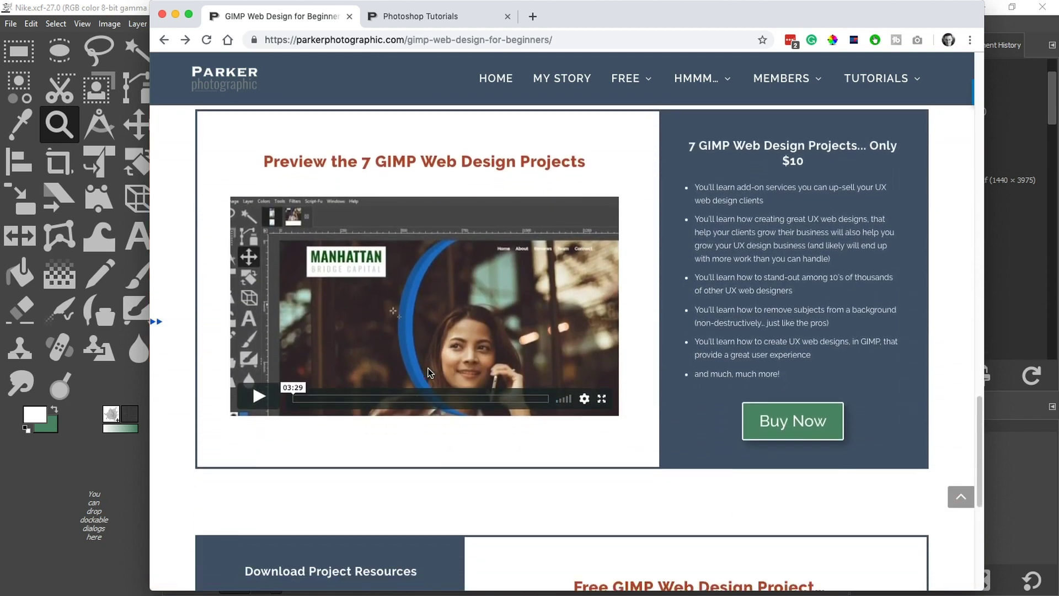
scroll(428, 373, down, 1)
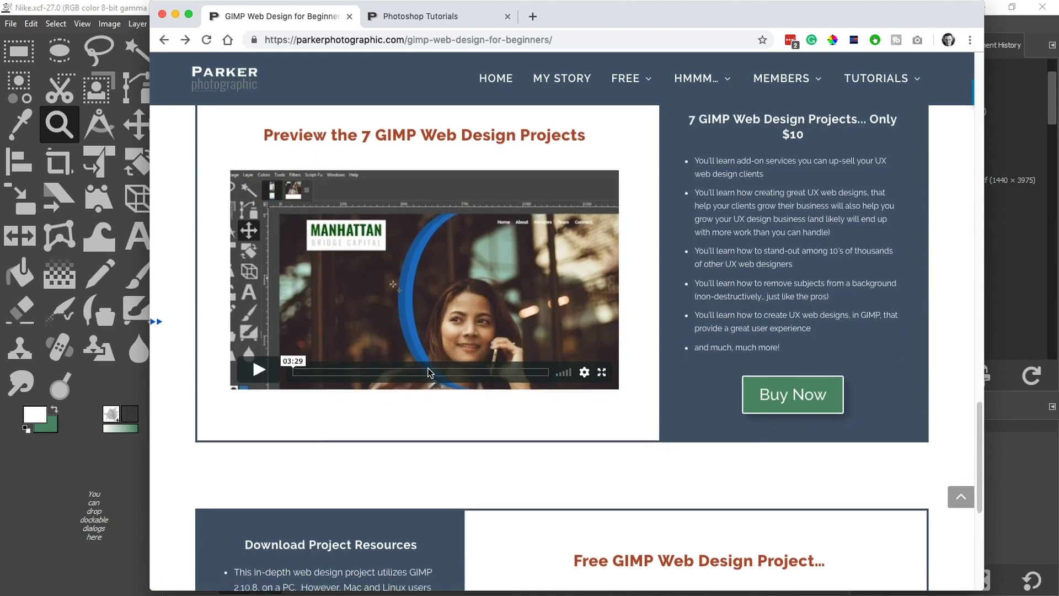
scroll(428, 373, down, 1)
scroll(428, 372, down, 1)
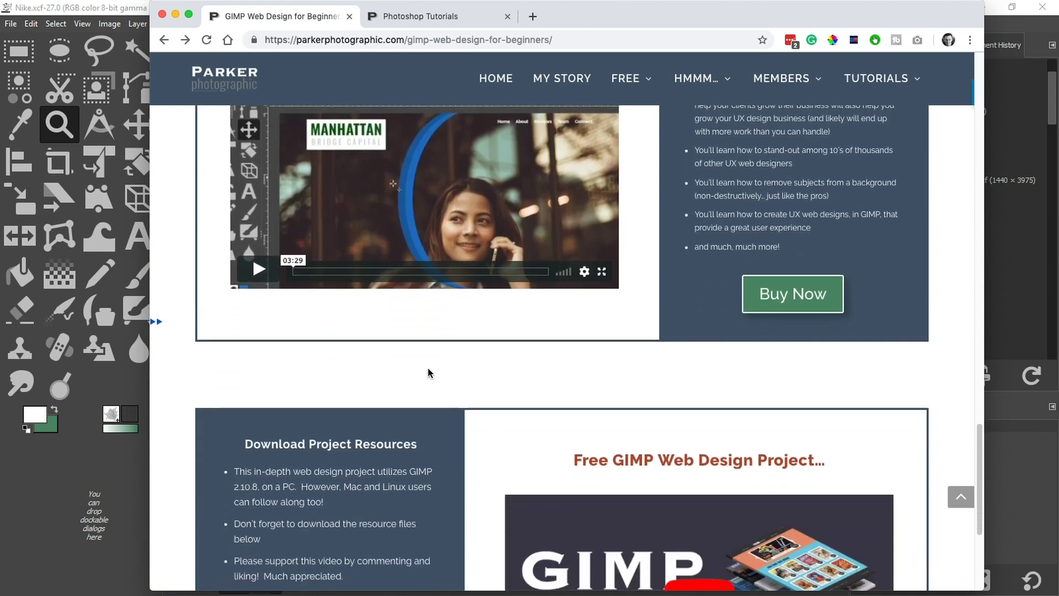
scroll(428, 373, down, 1)
scroll(428, 372, down, 1)
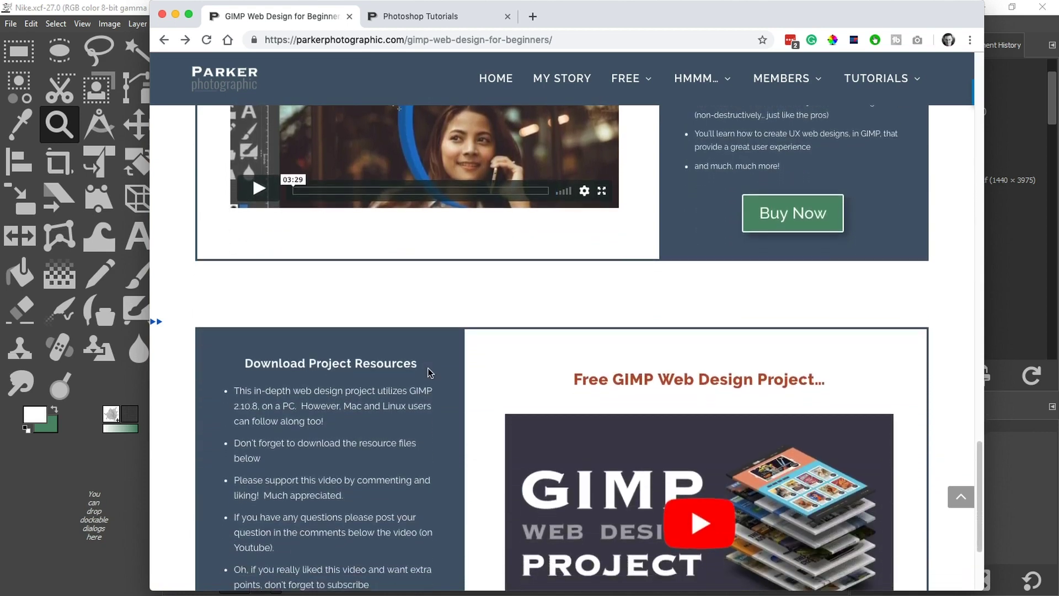
scroll(427, 372, down, 1)
scroll(428, 372, down, 2)
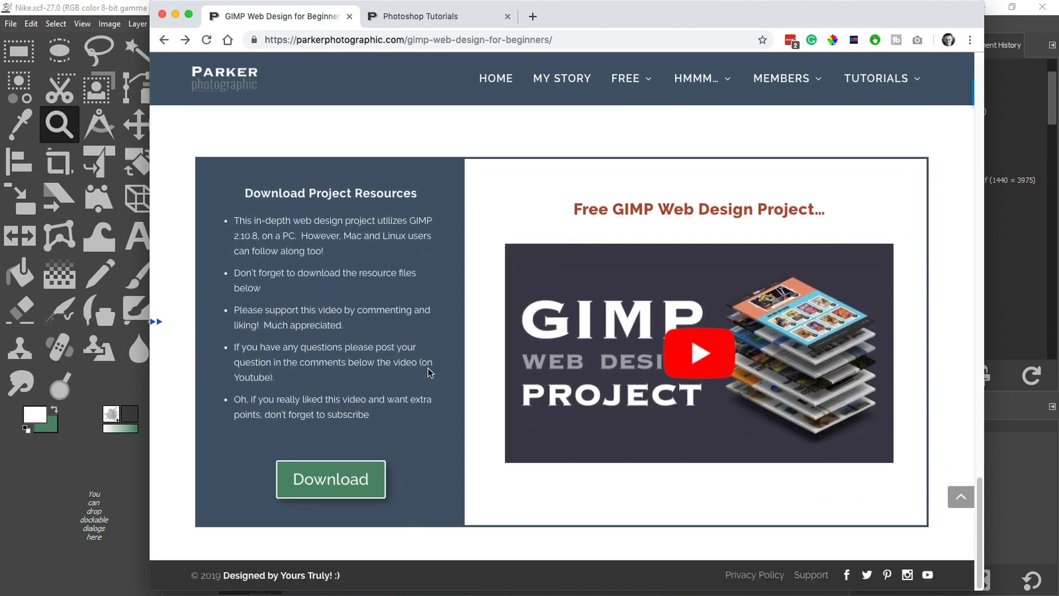
key(Home)
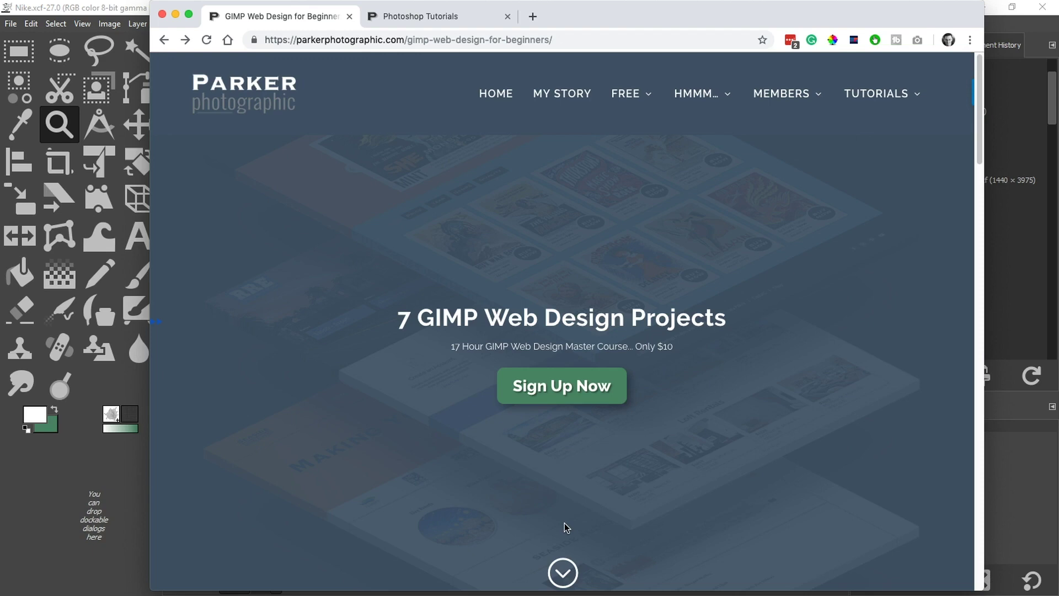
Switch to GIMP and look through the open designs, including RetroGallery, ending on GIMP_Web_Design_Project
click(124, 509)
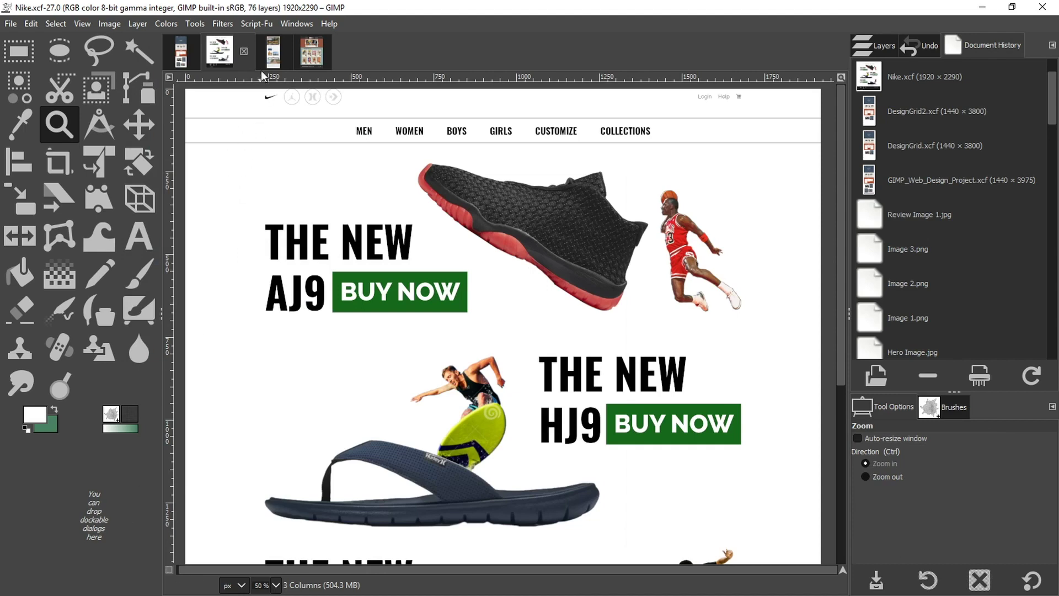
click(273, 51)
click(311, 51)
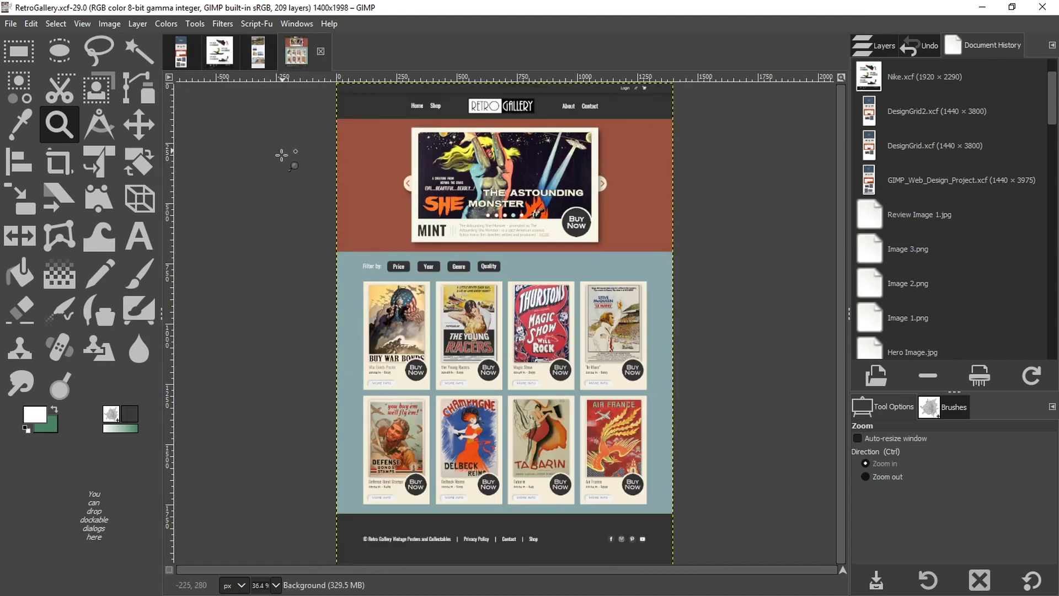
click(181, 53)
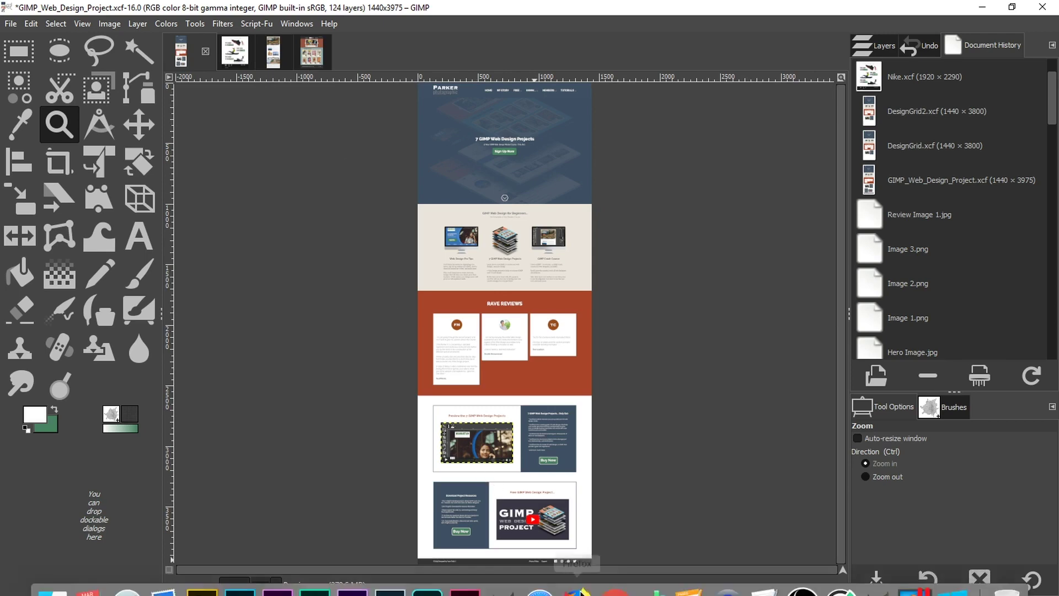
Switch to Chrome and examine the landing page's hero subheading, course overview and Rave Reviews sections
click(612, 574)
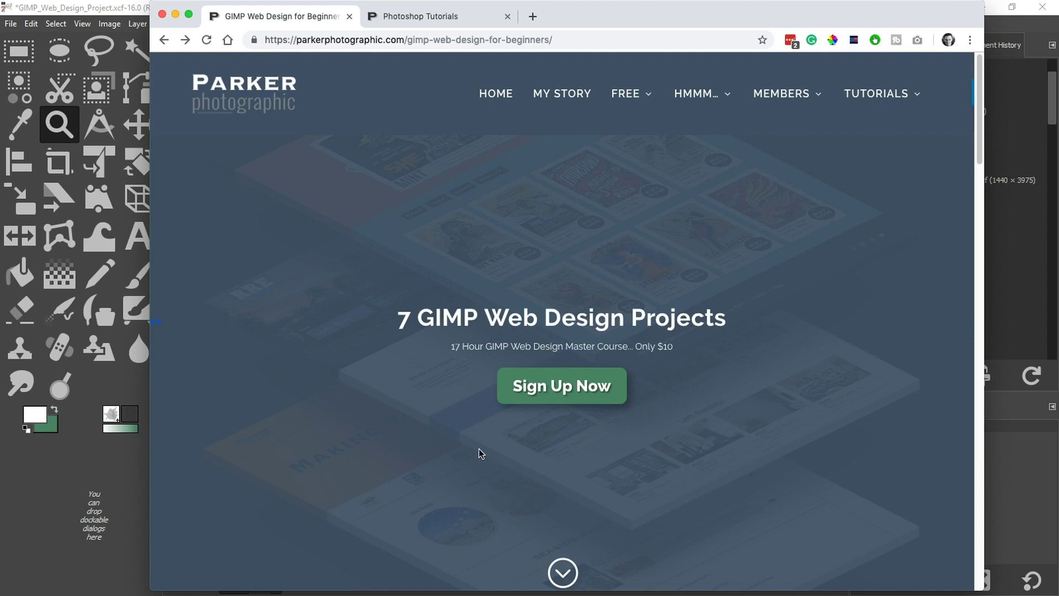
drag(680, 349, 635, 347)
click(562, 572)
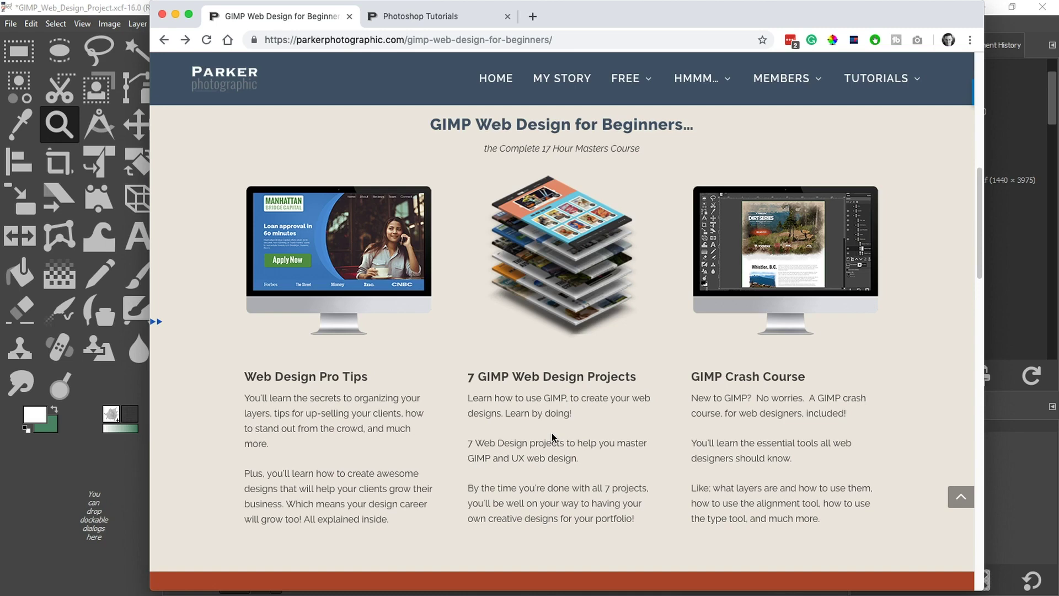
scroll(552, 434, down, 10)
scroll(551, 432, down, 6)
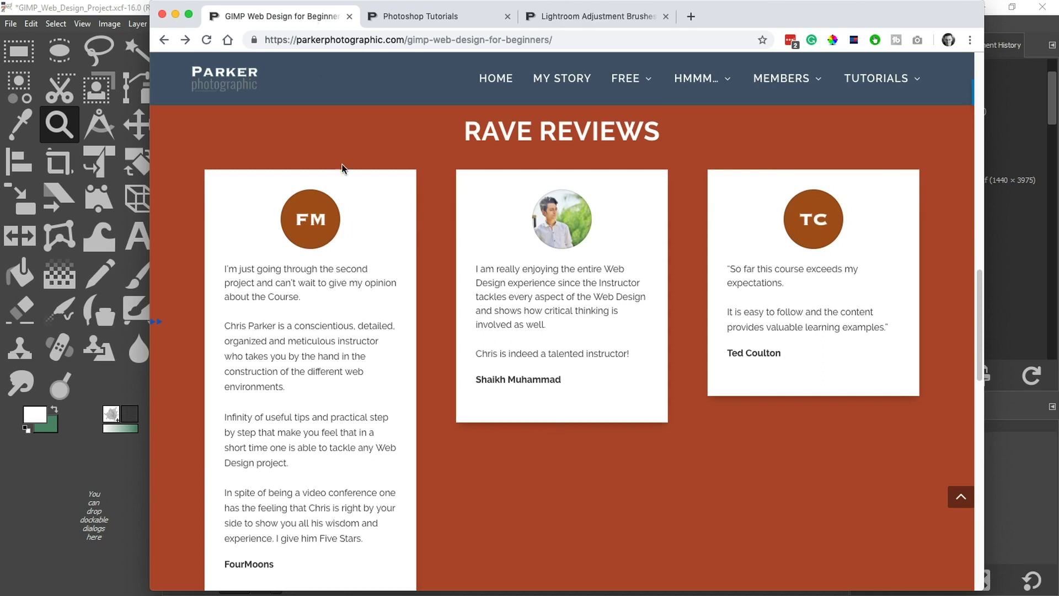
Return to the course overview and highlight the 7 GIMP Web Design Projects description for reading
scroll(436, 292, up, 1)
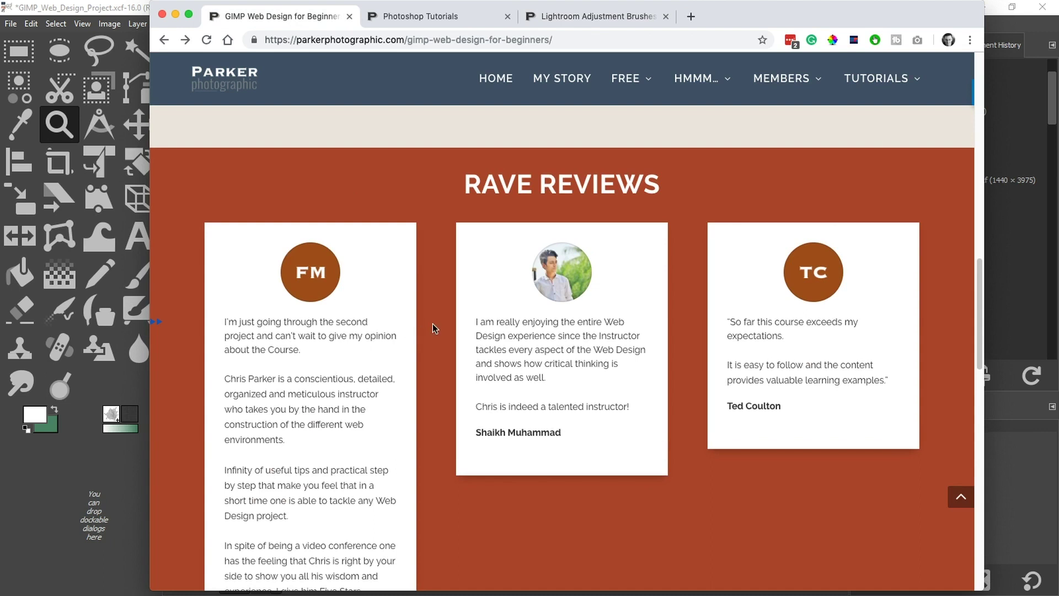
scroll(432, 324, up, 4)
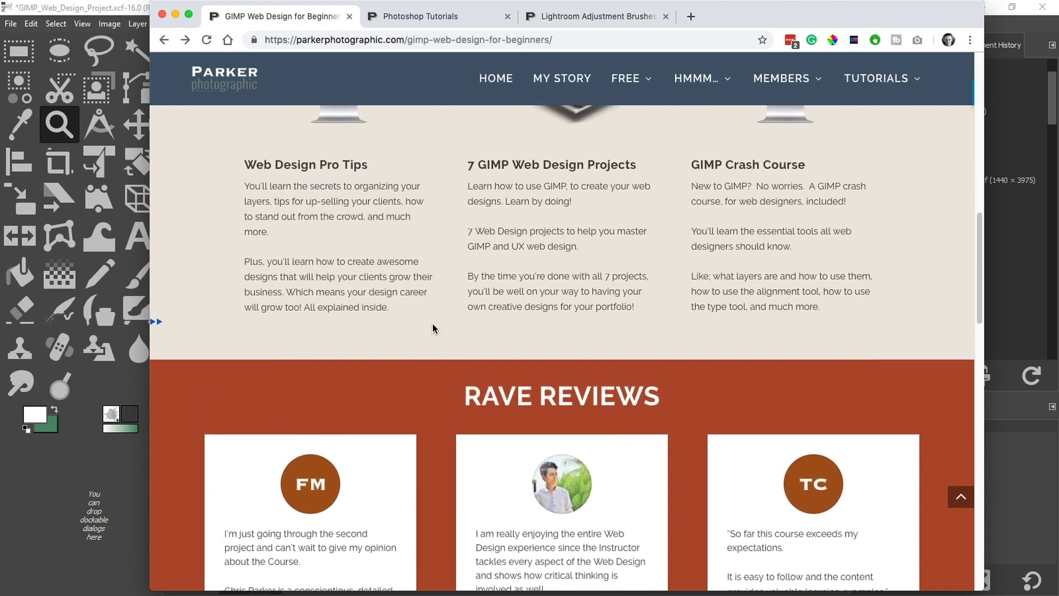
scroll(432, 327, up, 3)
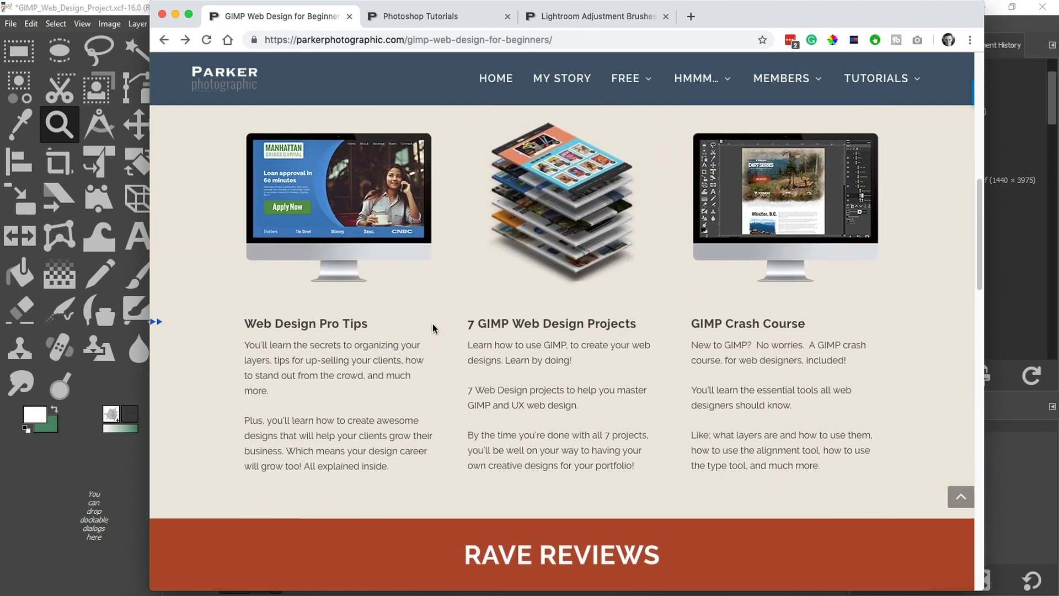
scroll(432, 325, up, 1)
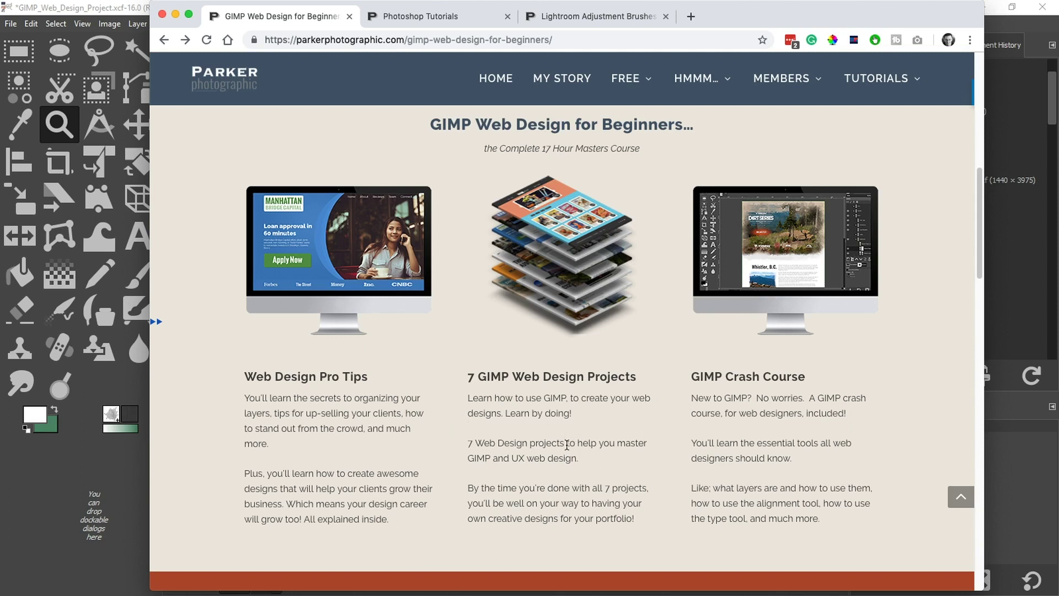
drag(637, 519, 472, 395)
click(437, 432)
Examine the Download Project Resources section and the 7 GIMP Web Design Projects preview video section
scroll(446, 480, down, 15)
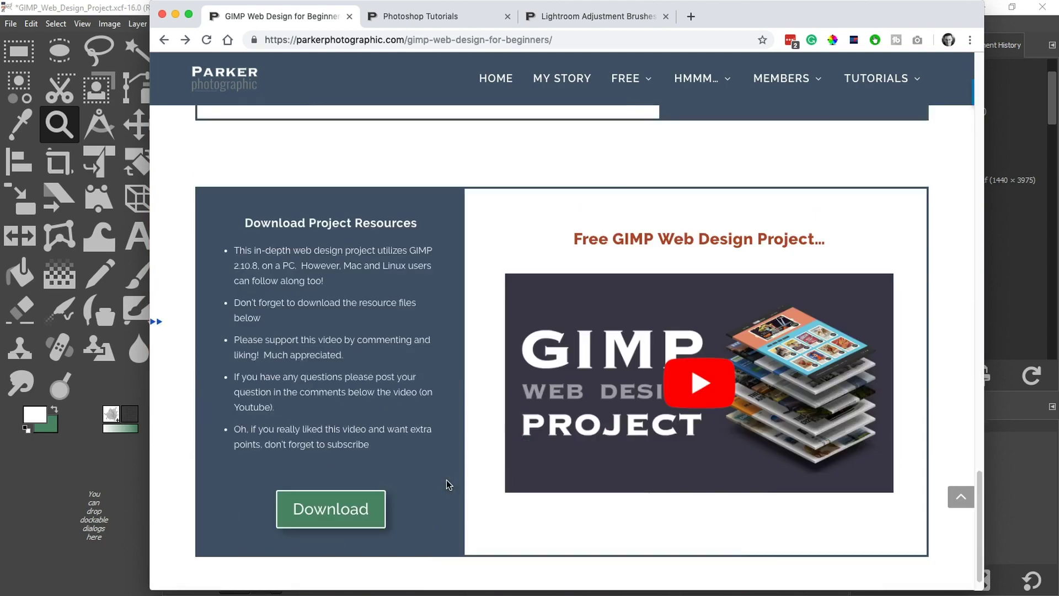
scroll(449, 484, up, 8)
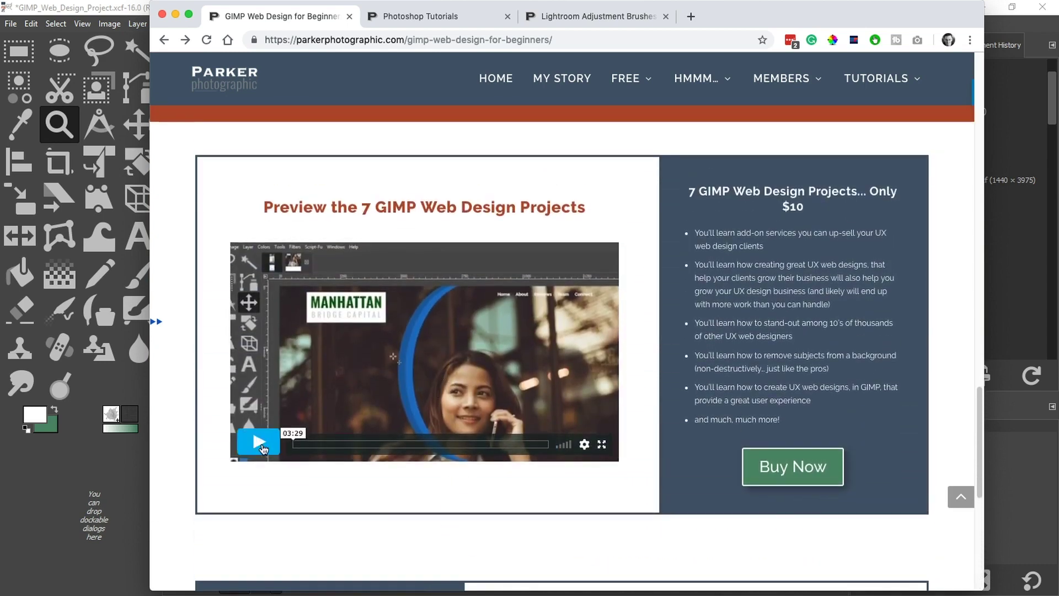
scroll(262, 448, up, 6)
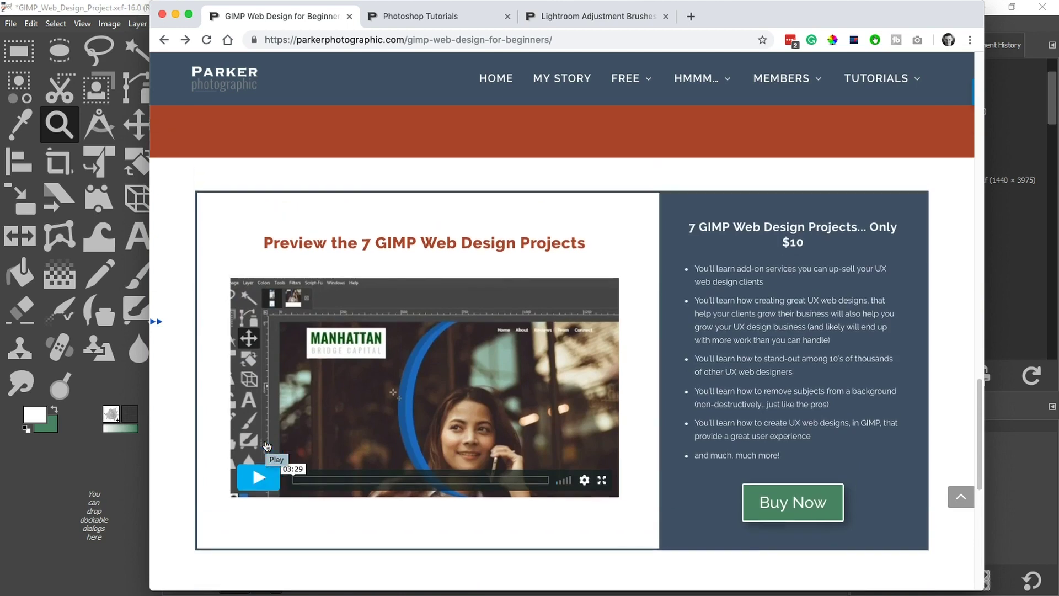
Highlight the text of the three testimonials in the Rave Reviews section to compare their lengths
scroll(267, 446, up, 3)
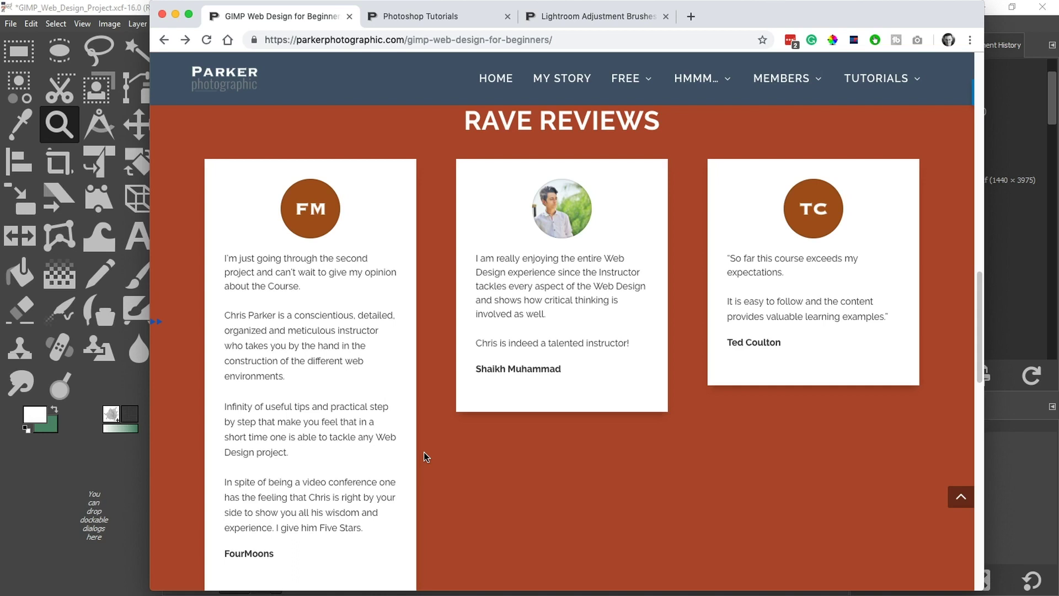
drag(375, 528, 219, 263)
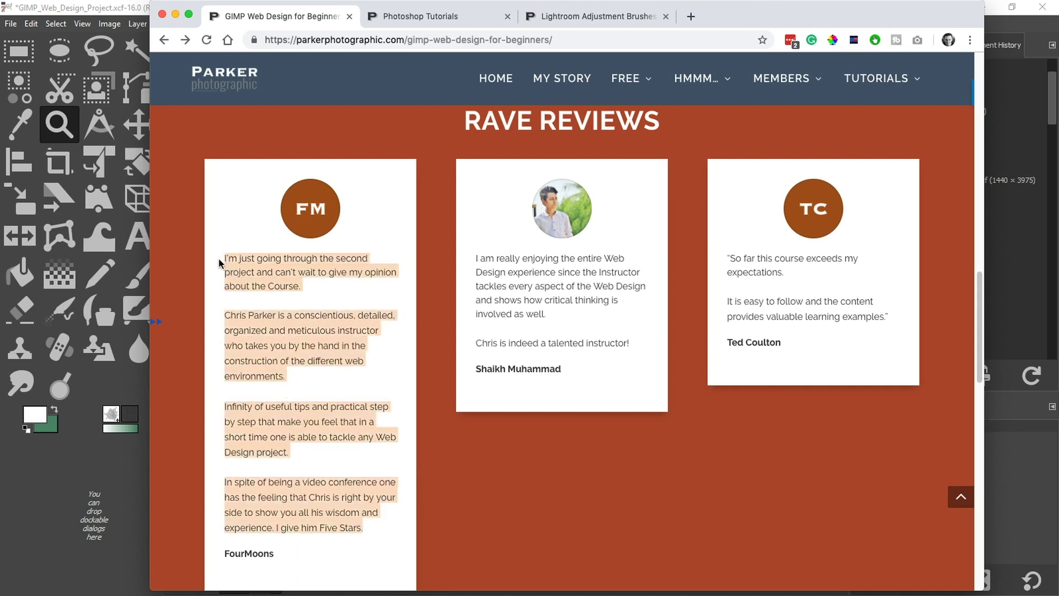
click(502, 491)
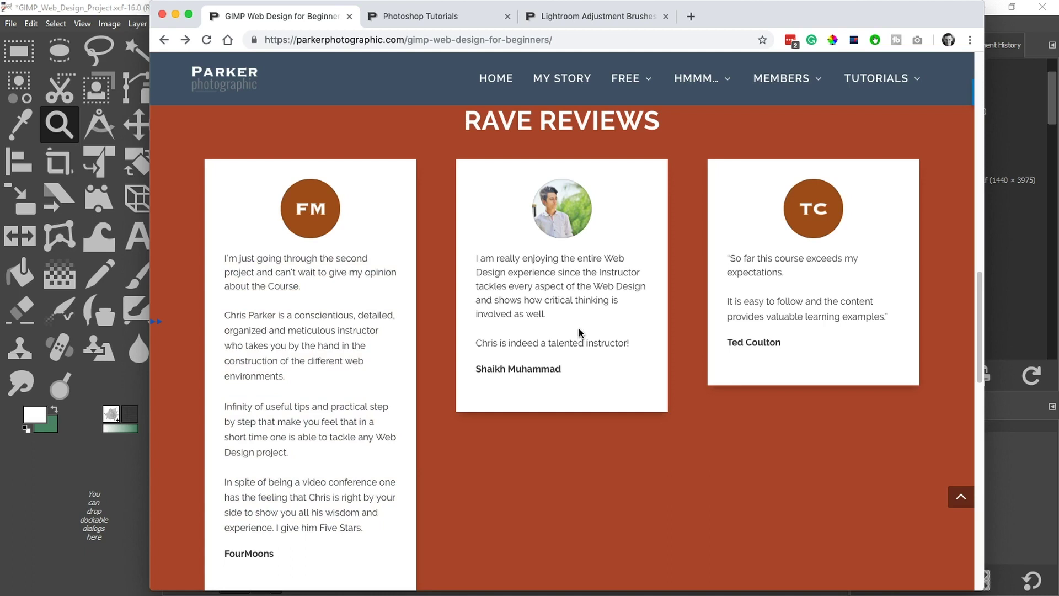
drag(634, 342, 471, 257)
drag(722, 255, 855, 322)
click(659, 473)
Return to the landing page's hero section, and switch to GIMP to view the full page design
scroll(456, 434, up, 15)
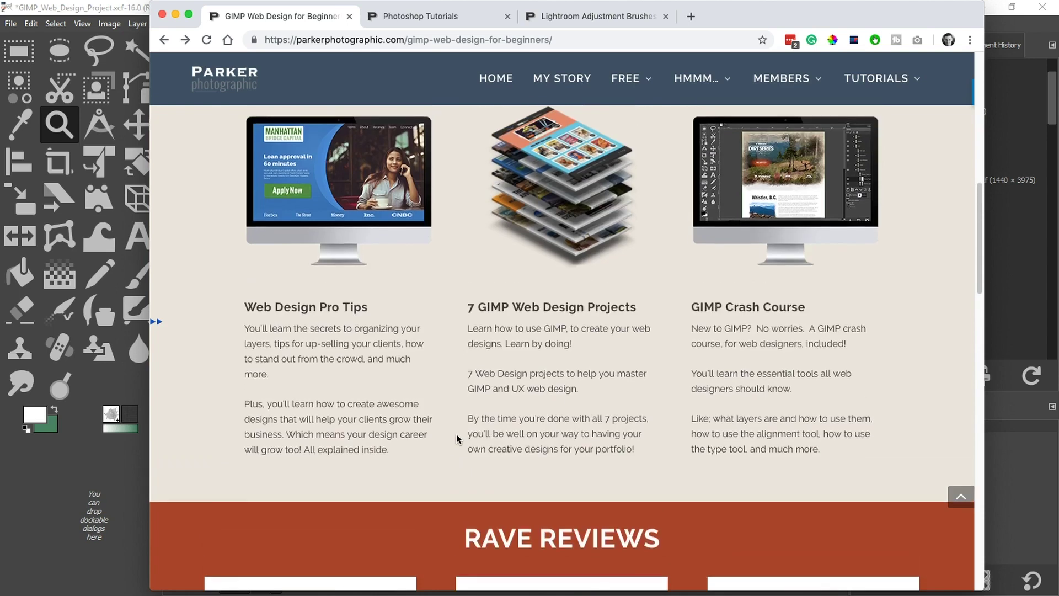
scroll(455, 435, up, 5)
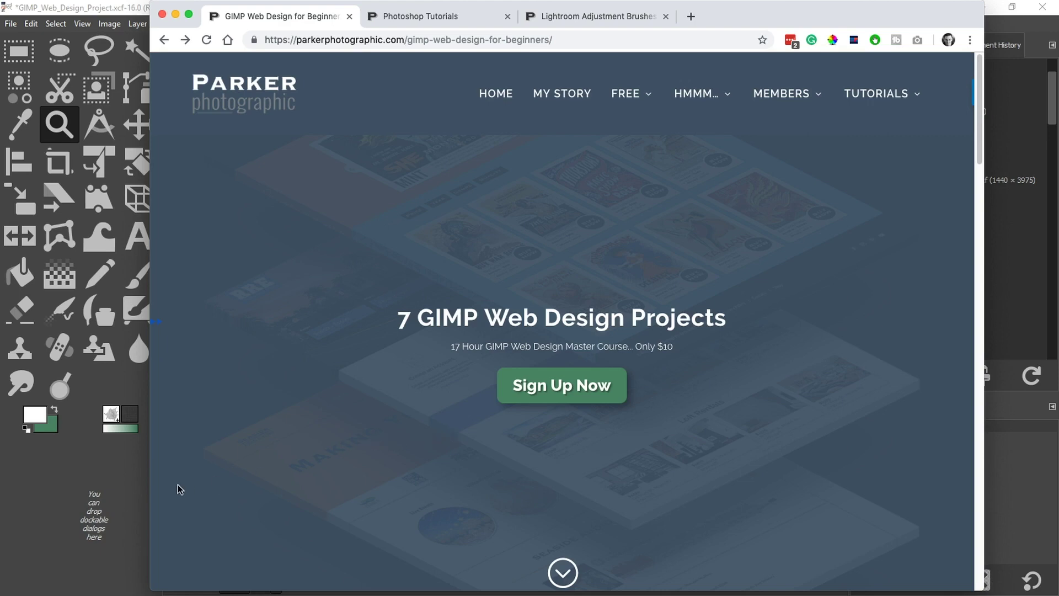
click(99, 480)
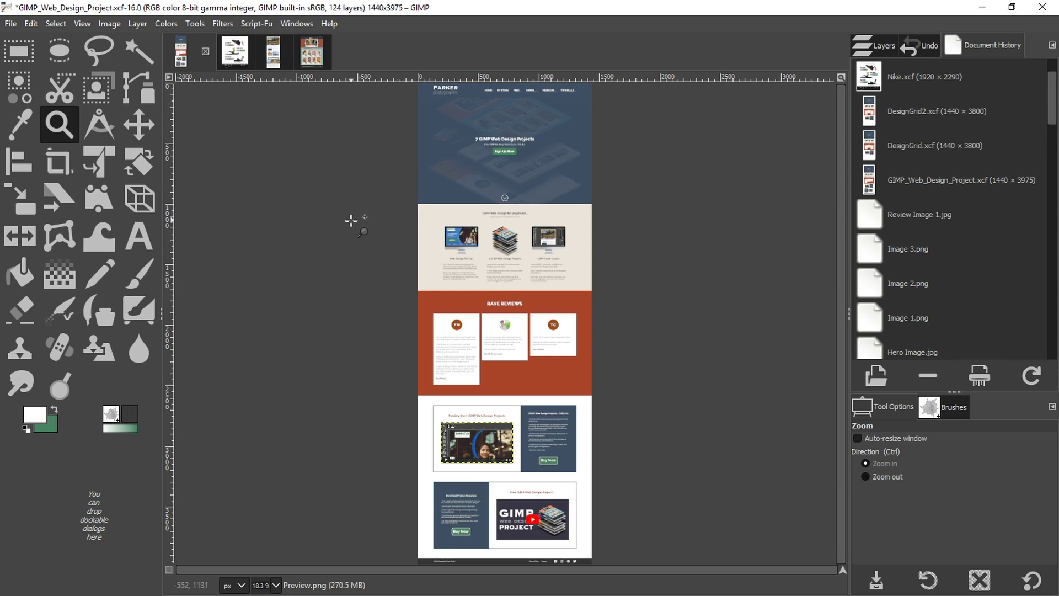
Switch to Chrome and view the Upwork freelancer search for web design
click(641, 572)
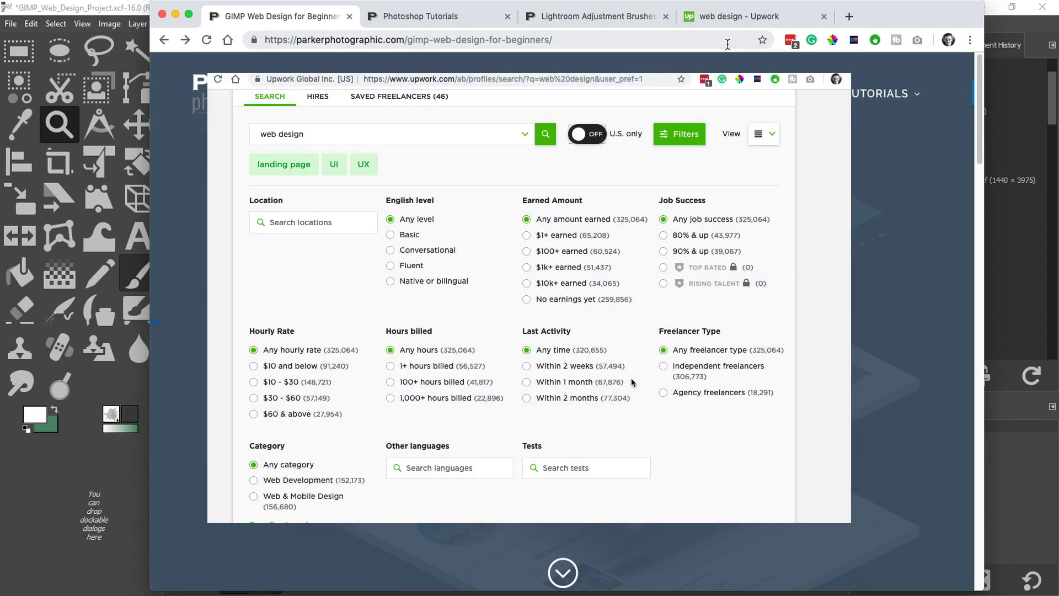
click(733, 16)
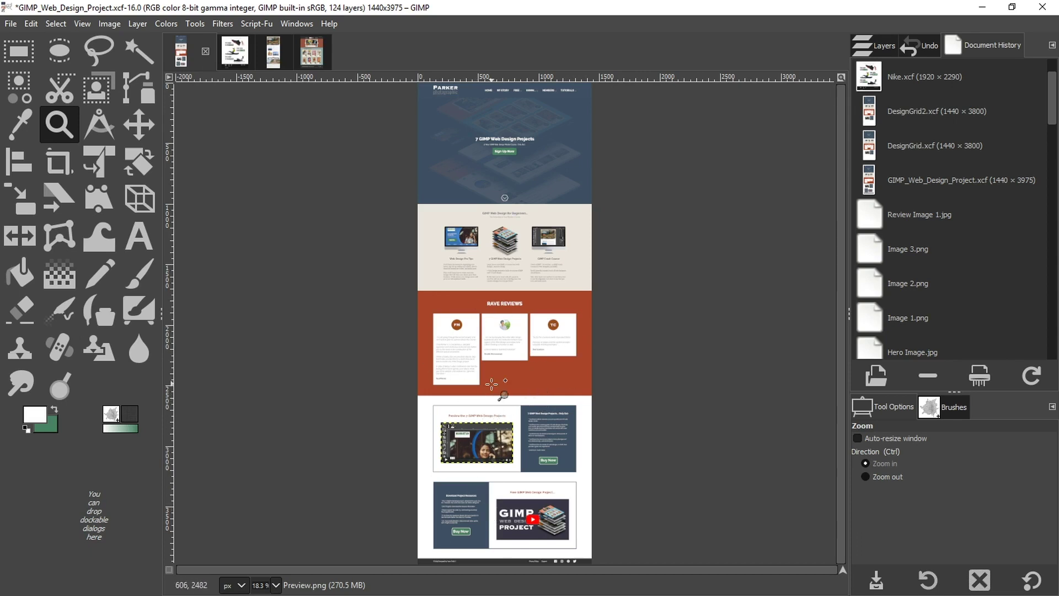
mouse_move(466, 585)
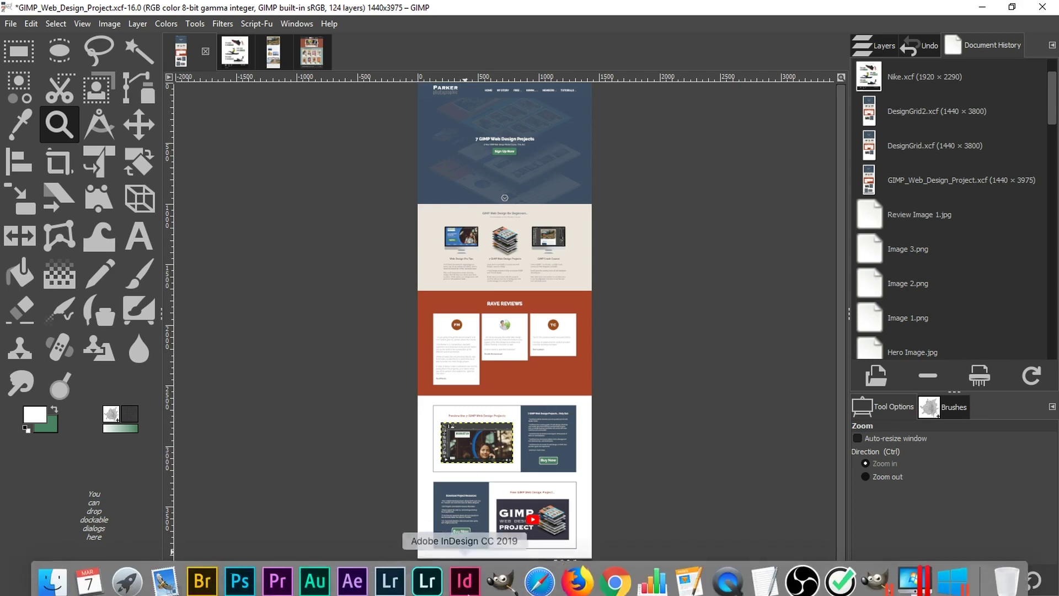
click(612, 571)
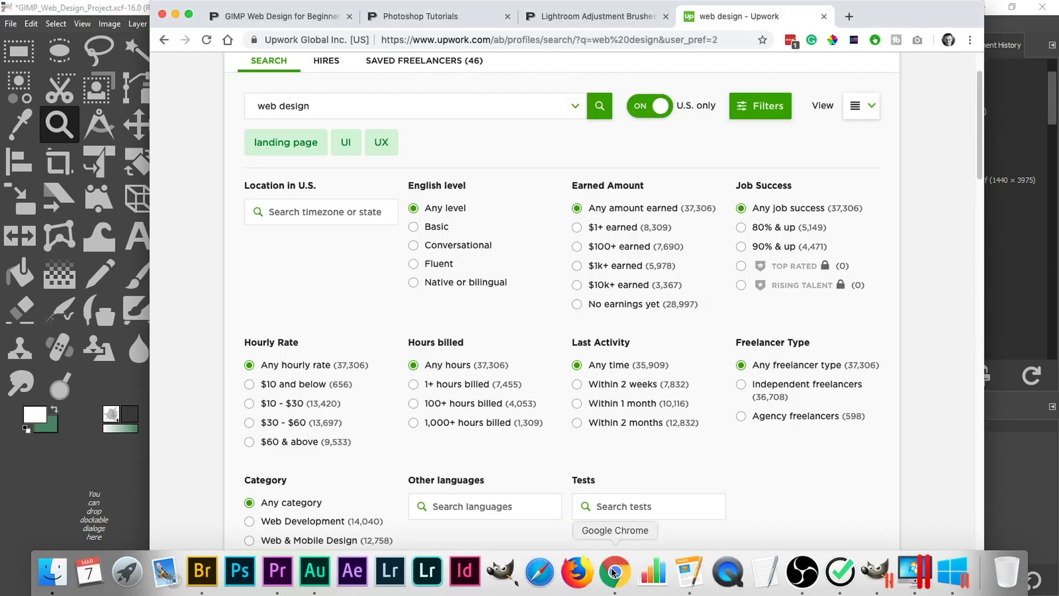
Go back to the GIMP web design landing page and look through the content below the hero
click(327, 18)
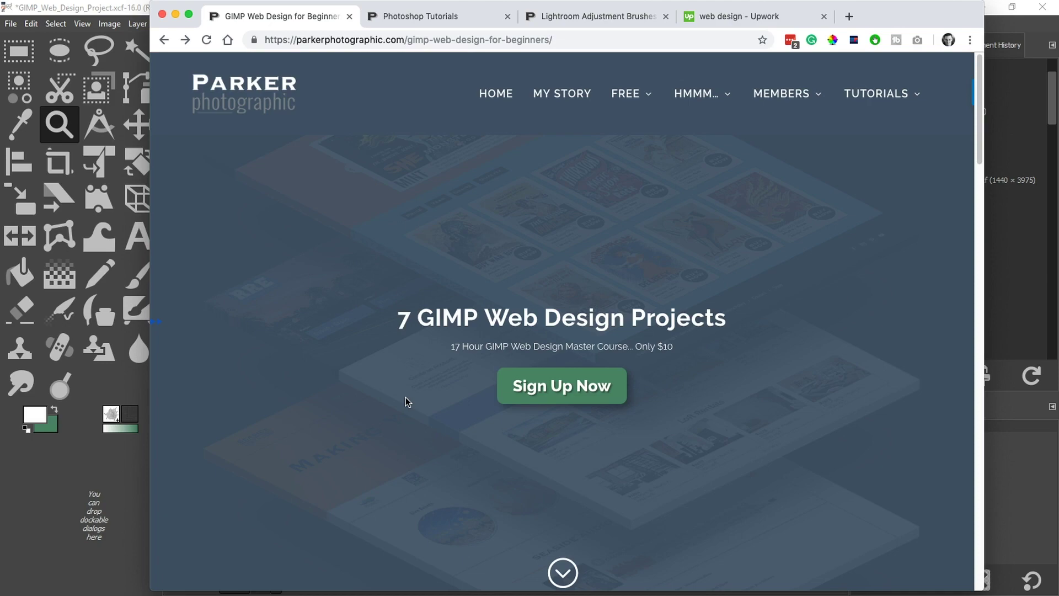
scroll(420, 414, down, 1)
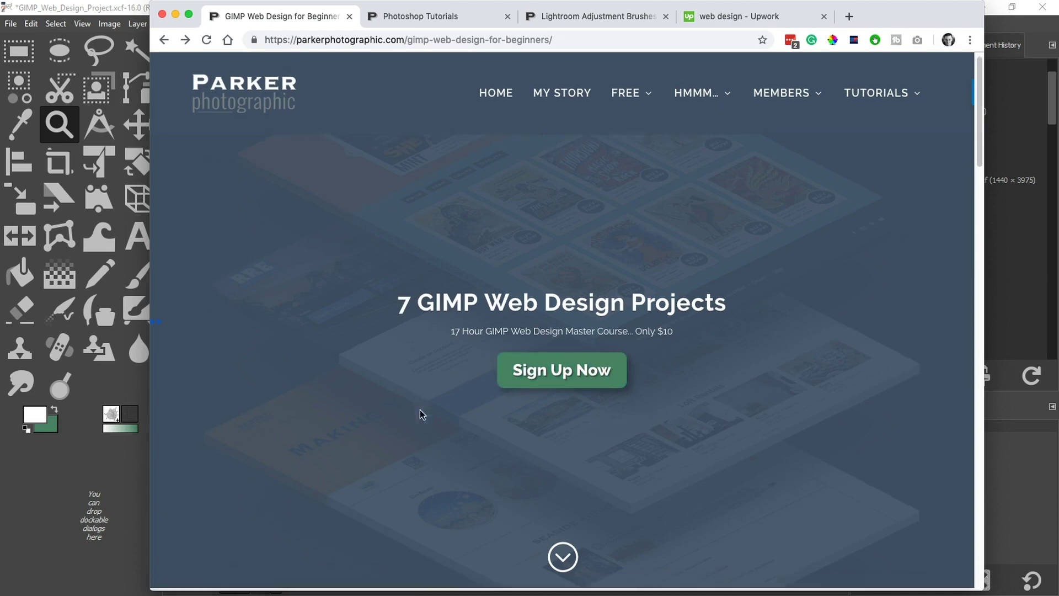
scroll(419, 409, down, 10)
Open the Lightroom Adjustment Brushes page and examine its pricing options
click(598, 17)
mouse_move(981, 563)
mouse_down()
mouse_move(975, 130)
mouse_move(962, 127)
mouse_up()
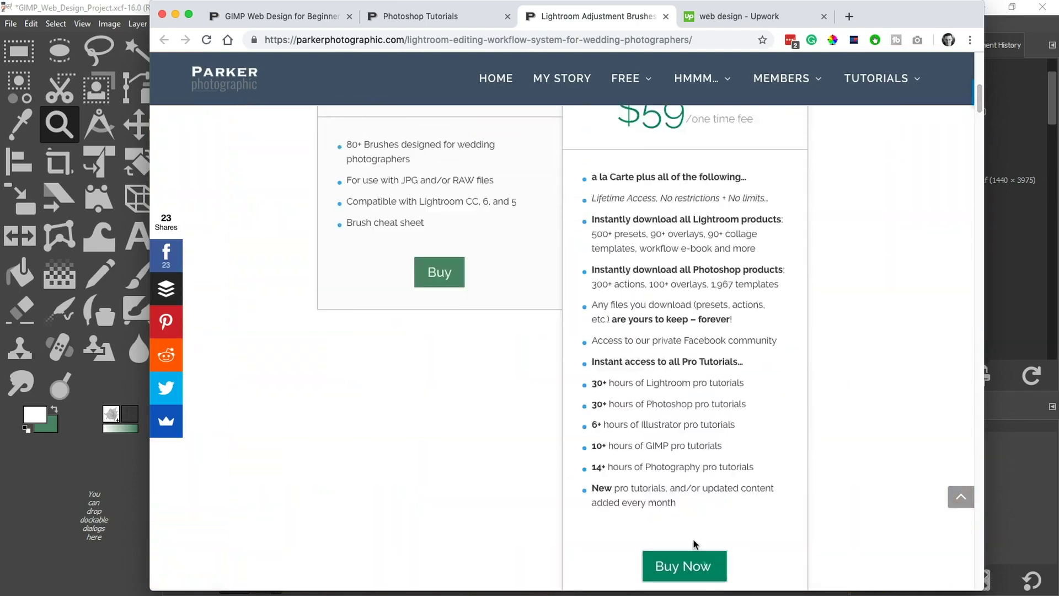
Return to the GIMP Web Design for Beginners page and examine its course preview, free project and resource download sections down to the footer
click(298, 17)
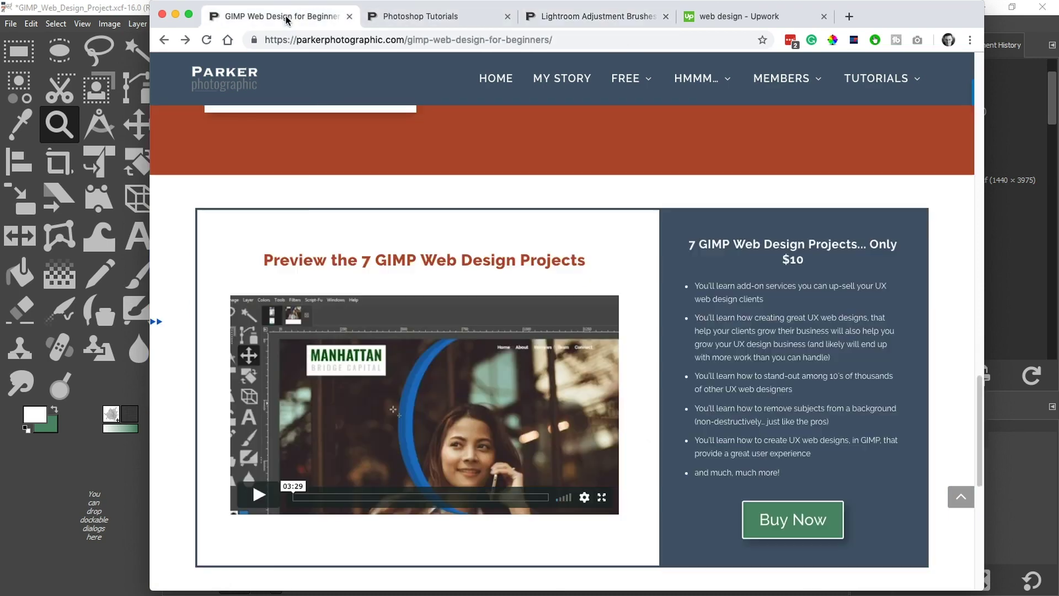
scroll(555, 442, down, 5)
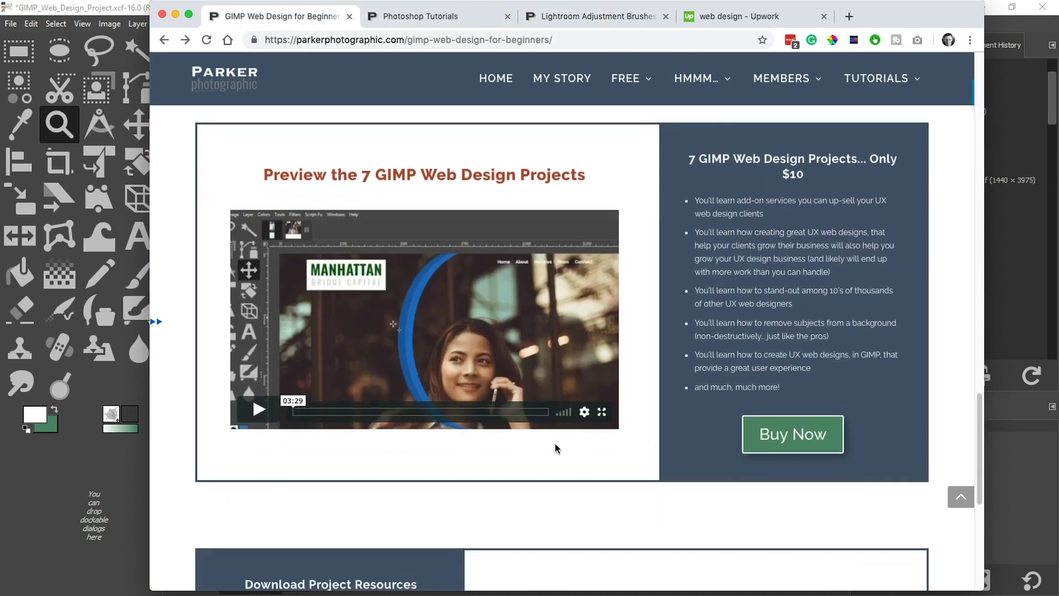
scroll(555, 442, down, 2)
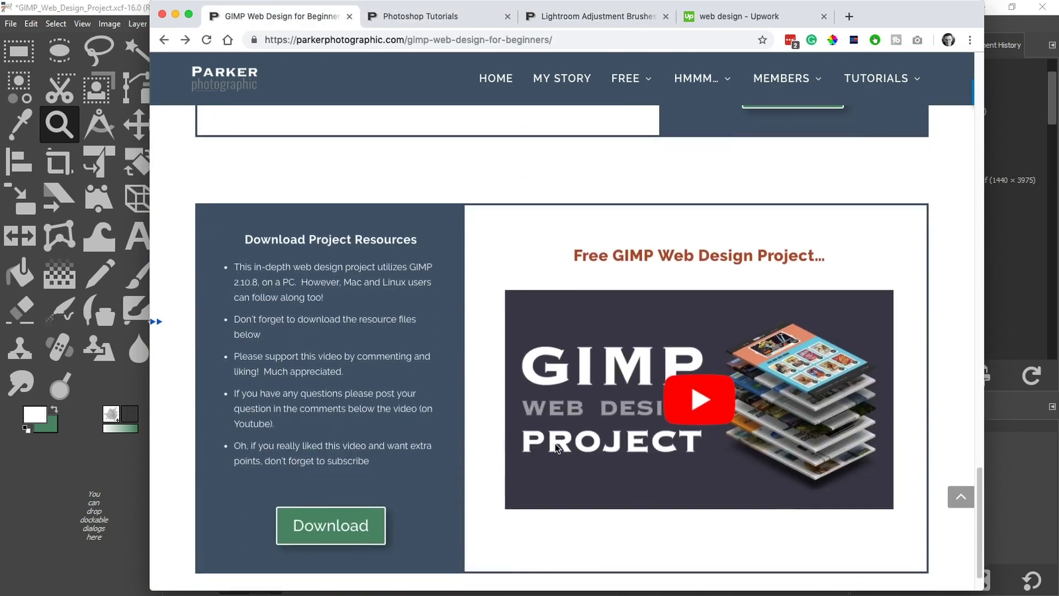
drag(571, 245, 828, 235)
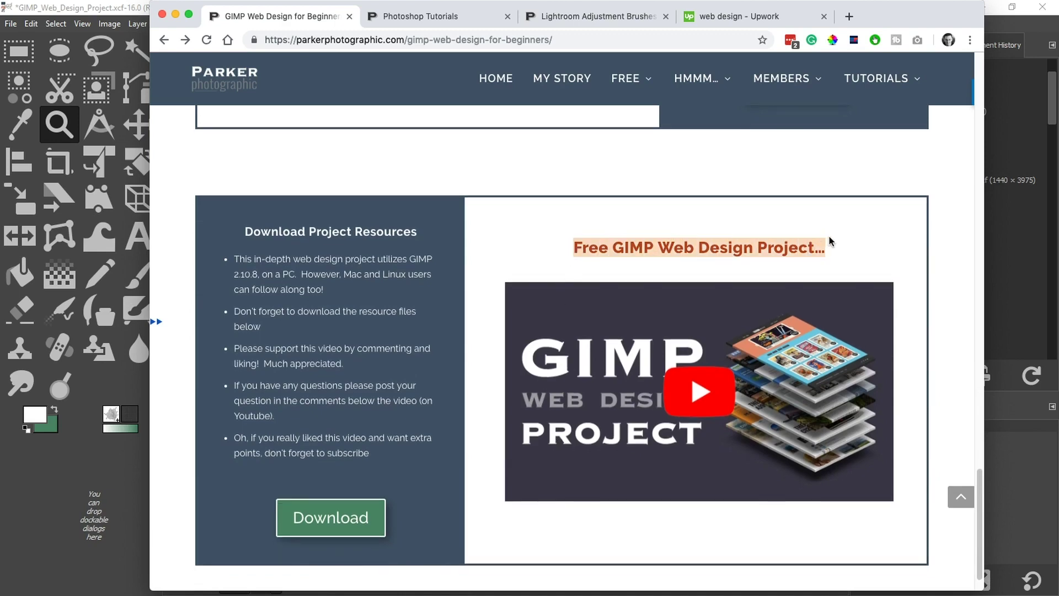
click(684, 257)
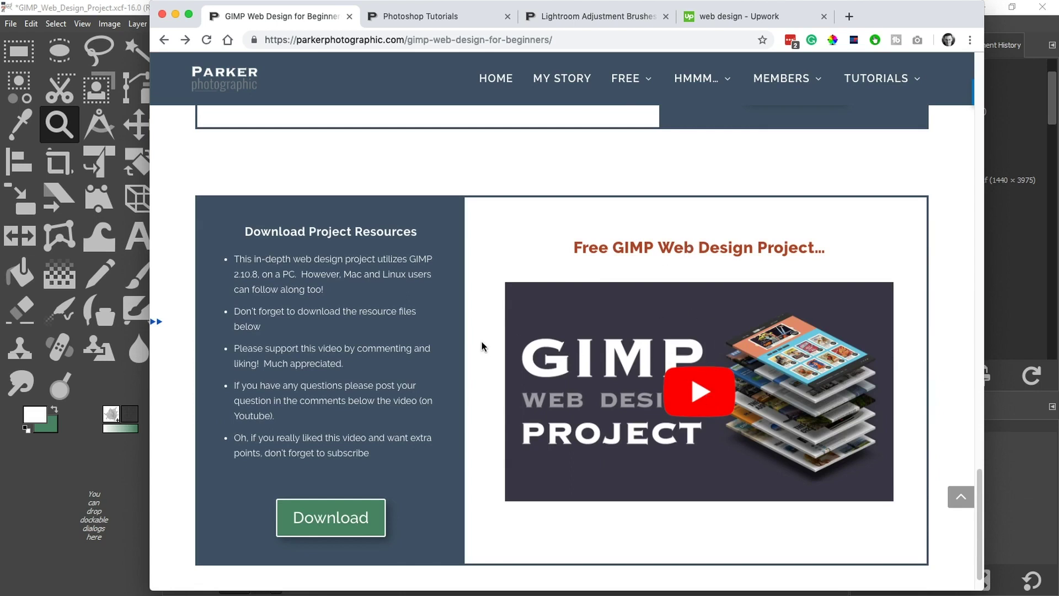
scroll(482, 342, down, 1)
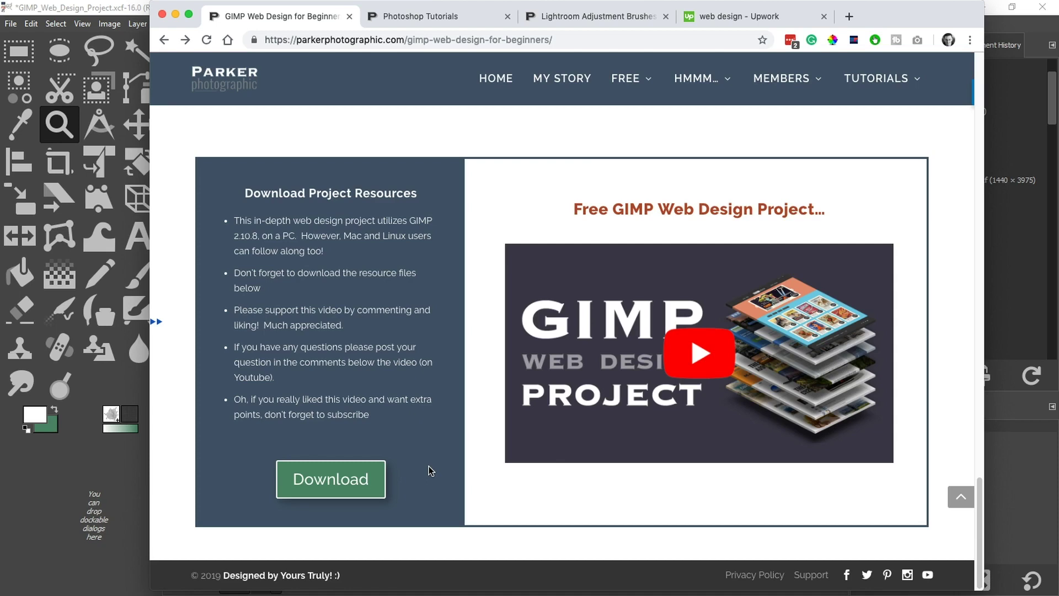
scroll(428, 469, up, 8)
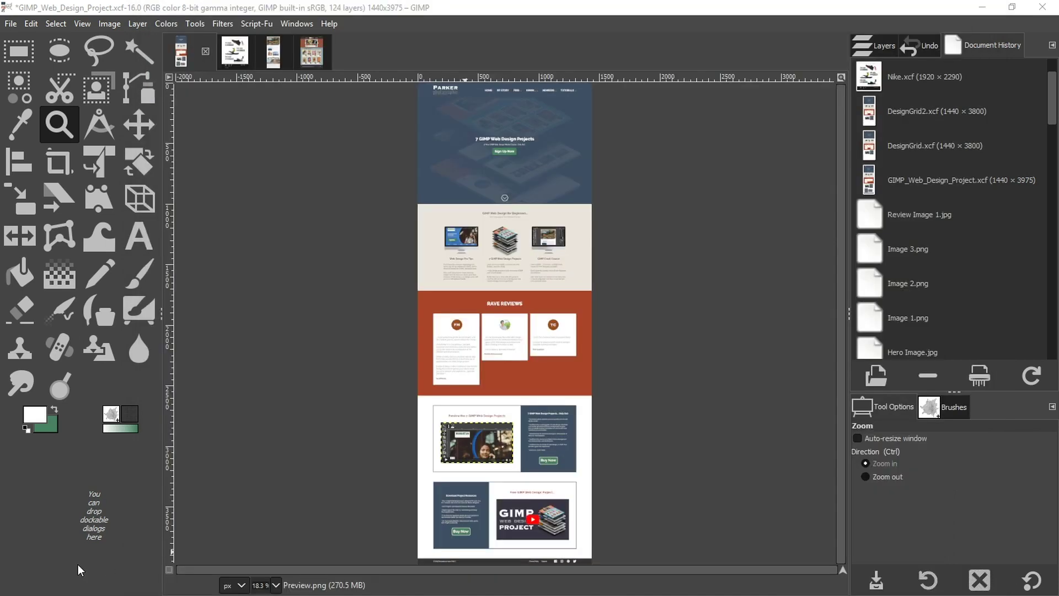
Switch to GIMP and view the Nike.xcf design down to its footer
click(93, 567)
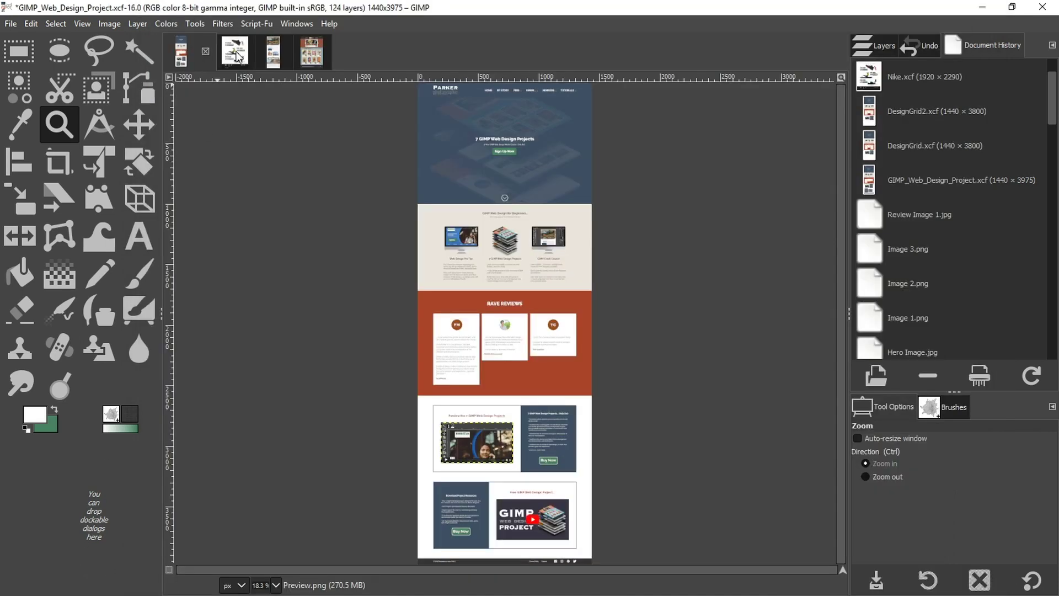
click(235, 53)
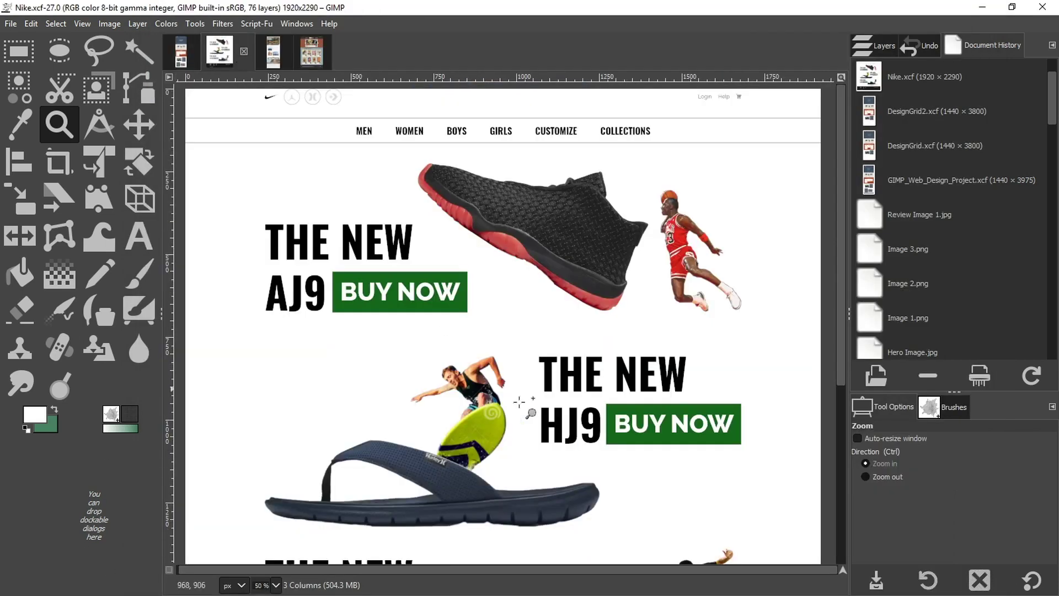
scroll(529, 417, down, 5)
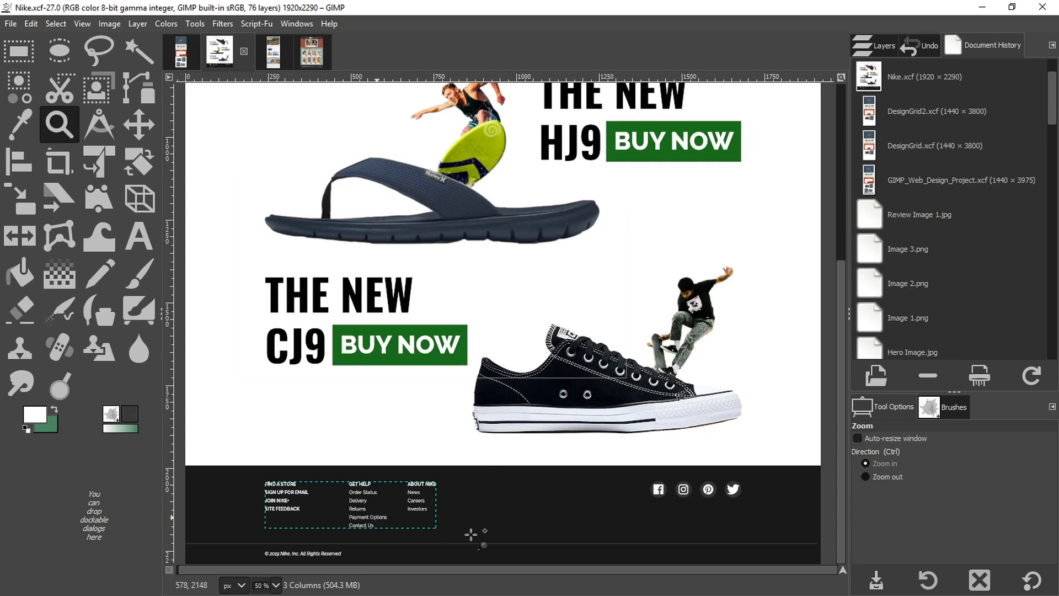
Open the Trek.xcf design and examine its footer's social icons and link columns up close
click(272, 54)
click(444, 523)
click(469, 524)
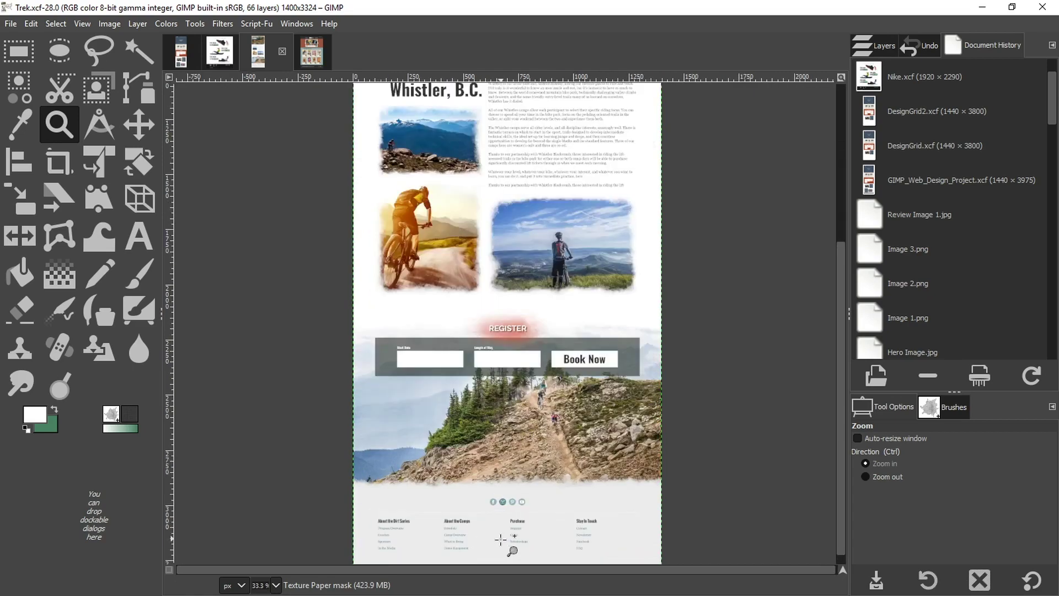
click(524, 528)
click(574, 532)
scroll(575, 532, down, 1)
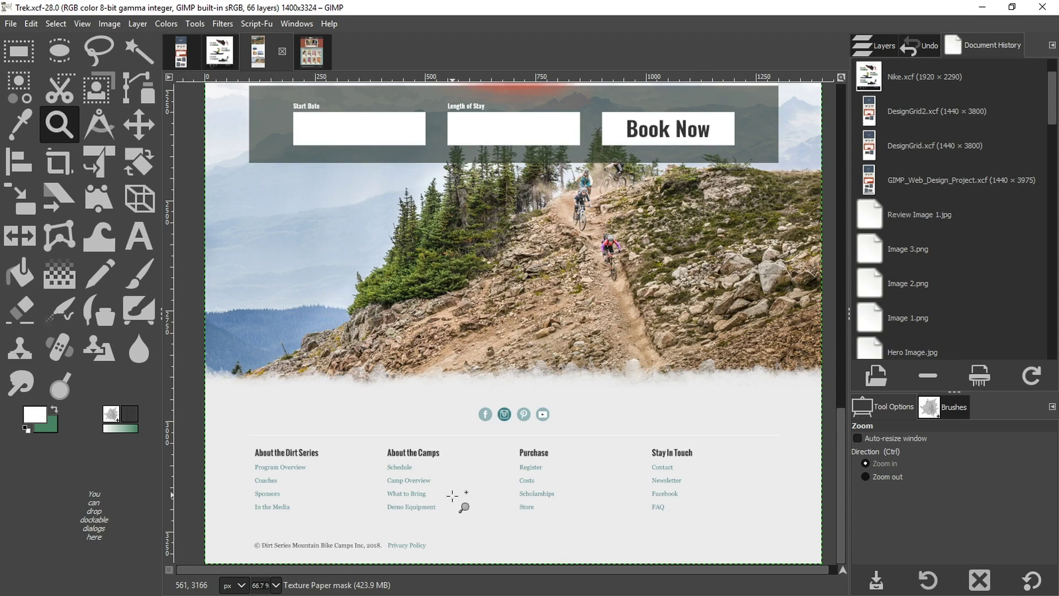
drag(481, 565, 488, 568)
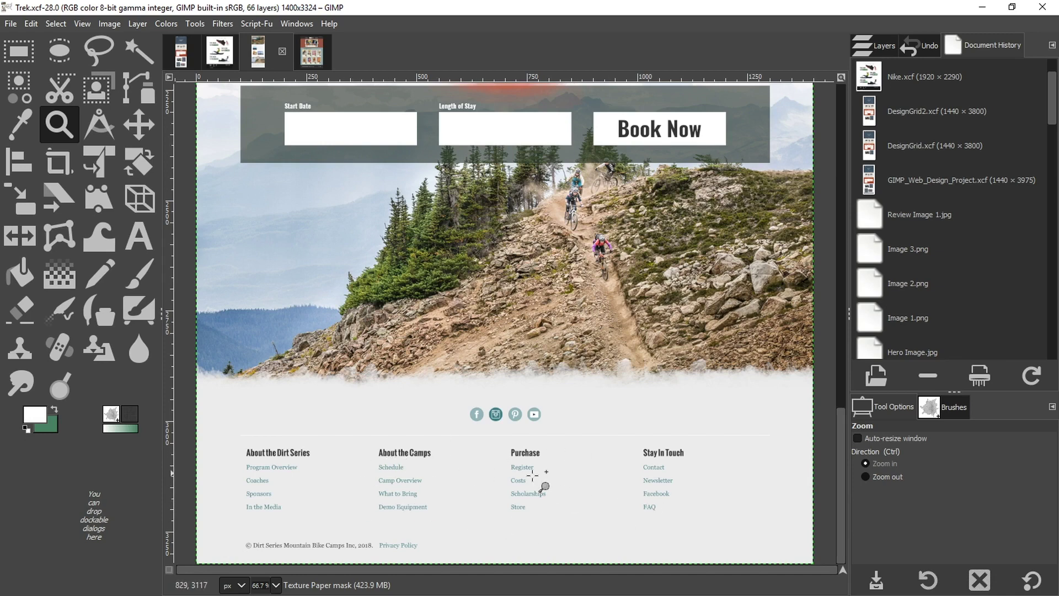
Switch to Chrome briefly, and go back to the landing page design in GIMP
mouse_move(539, 584)
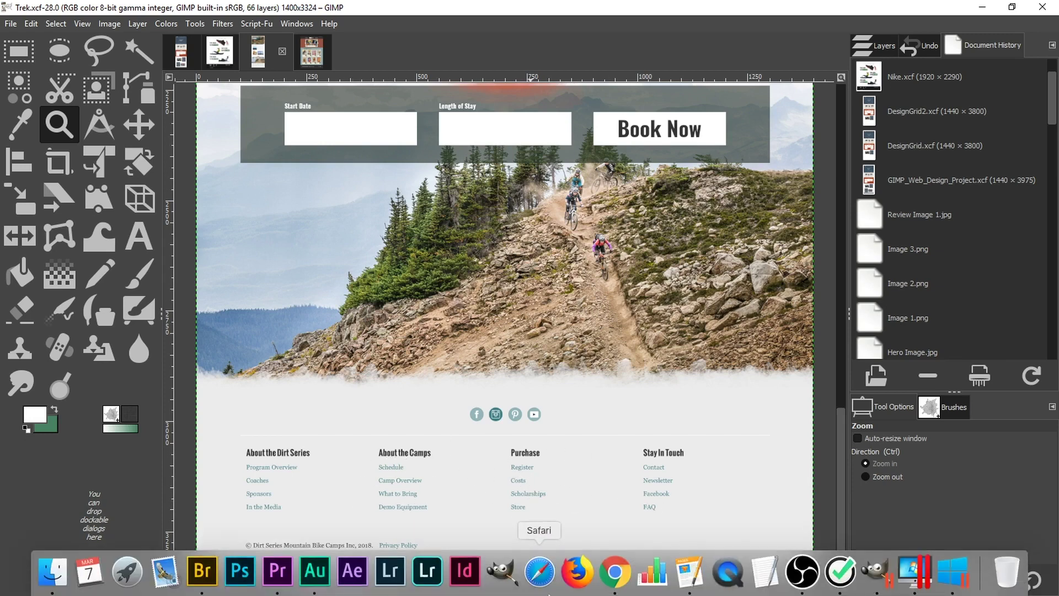
click(614, 584)
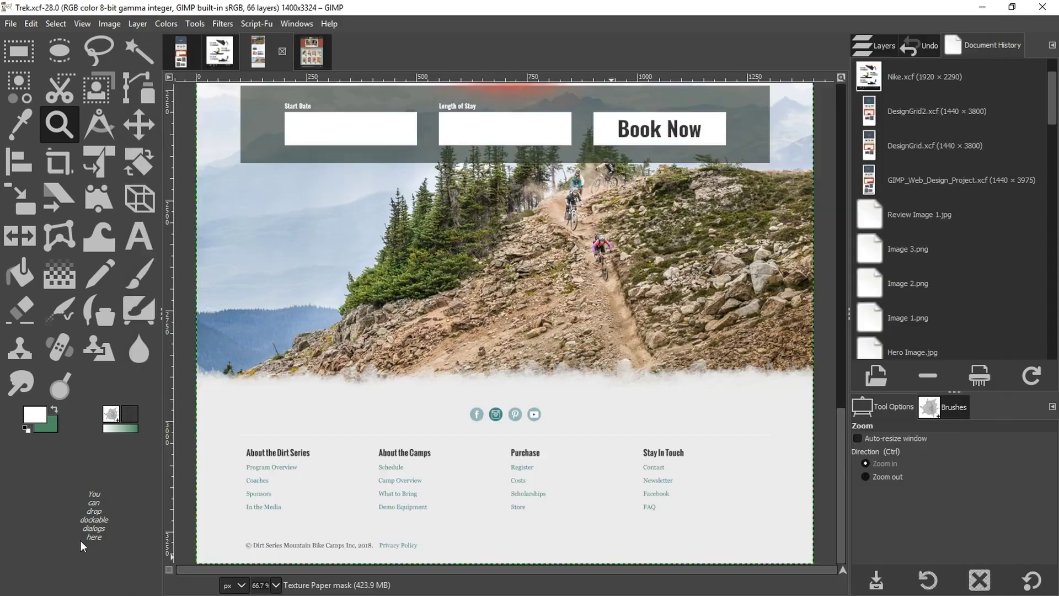
click(82, 543)
click(181, 51)
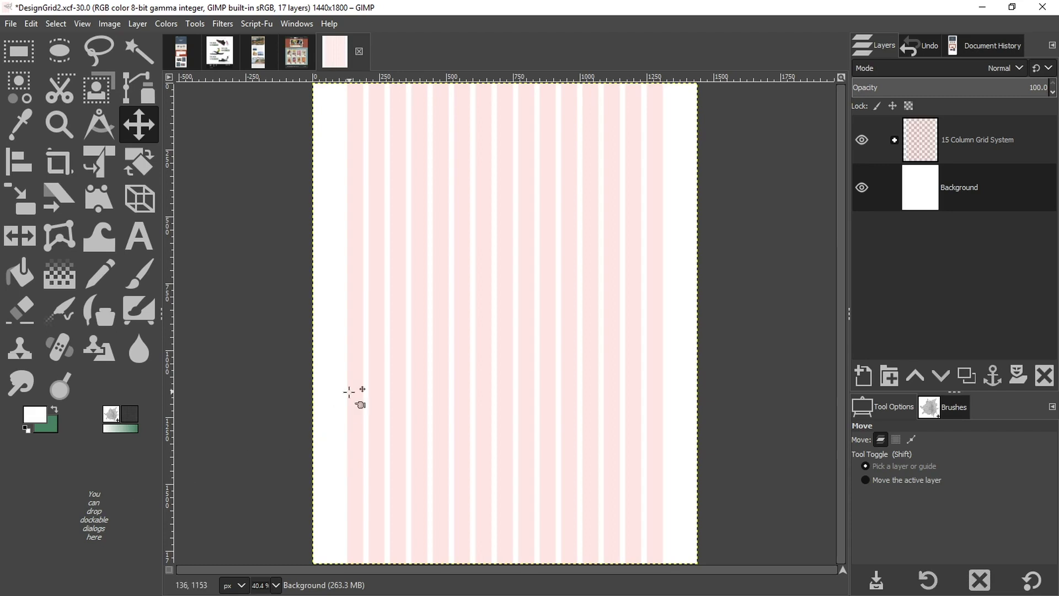
Point out the 15 Column Grid System group and the Background layer in DesignGrid2.xcf by selecting each in turn
click(970, 153)
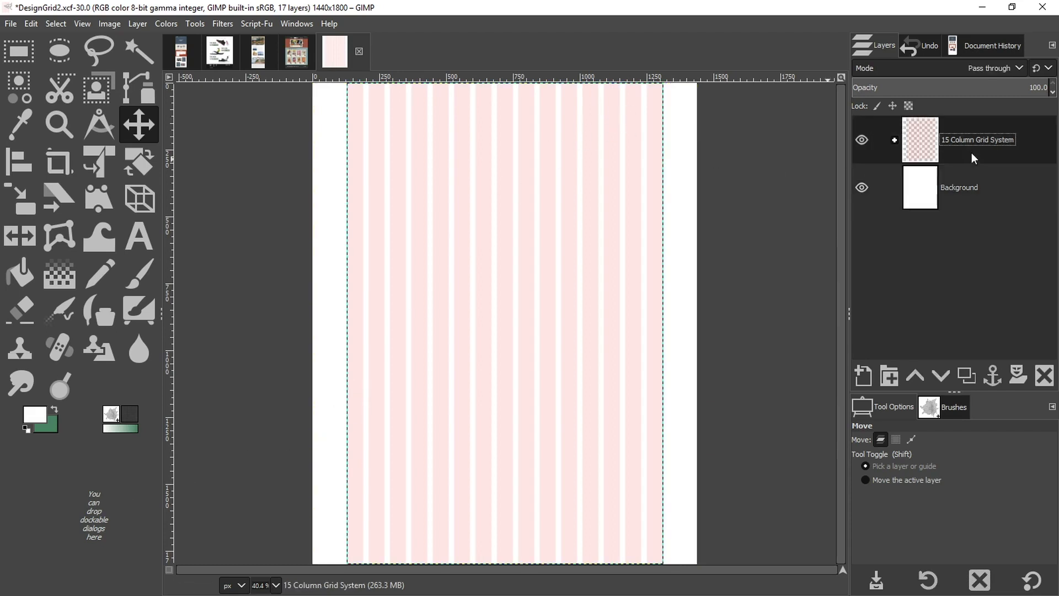
click(975, 184)
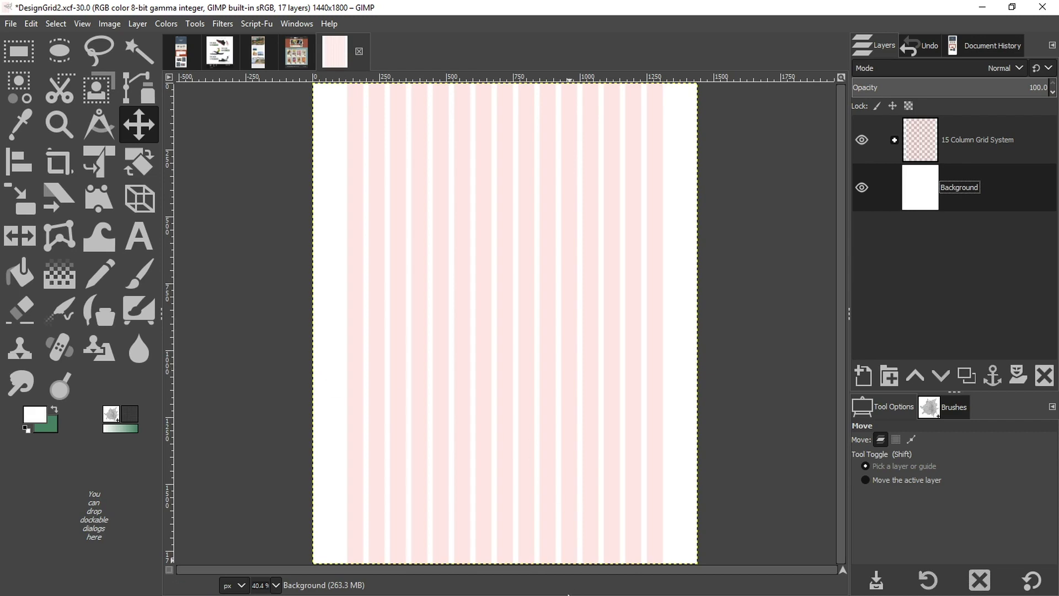
Switch to Chrome and view the landing page down to its Download Project Resources section
click(615, 588)
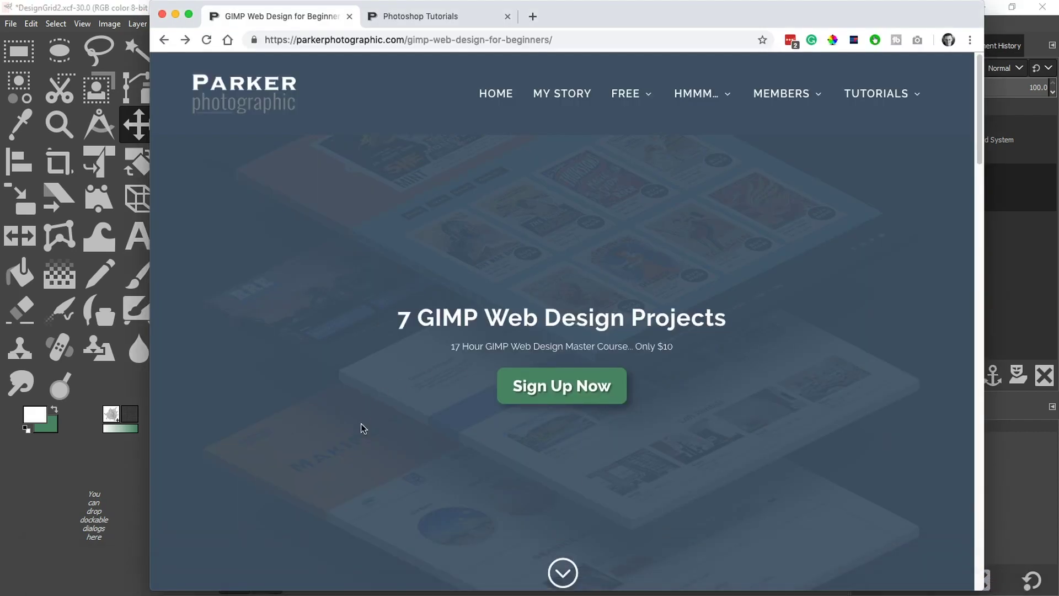
scroll(361, 428, down, 15)
scroll(361, 427, down, 15)
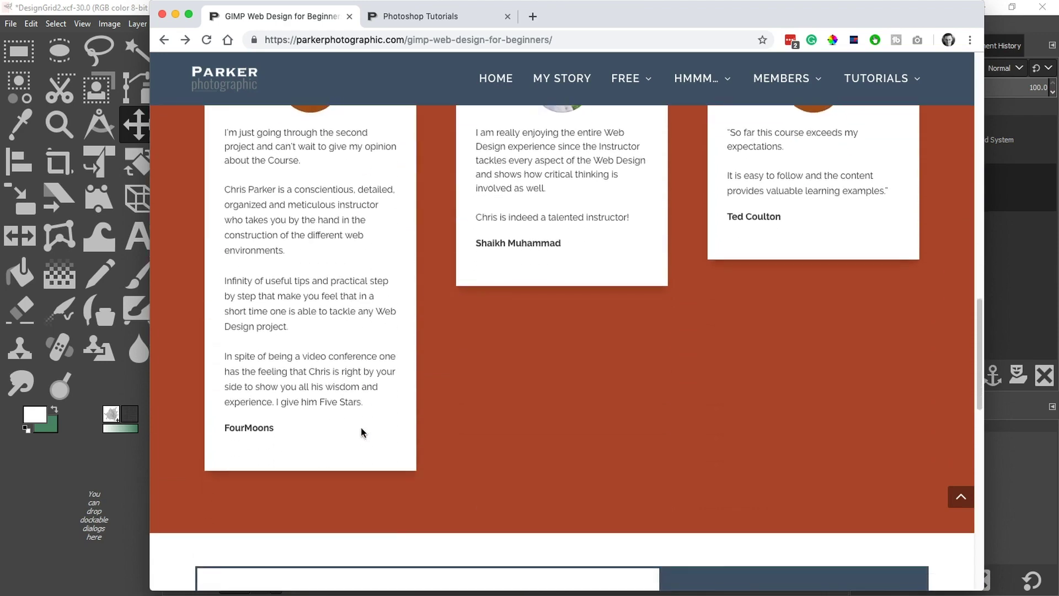
scroll(361, 426, down, 5)
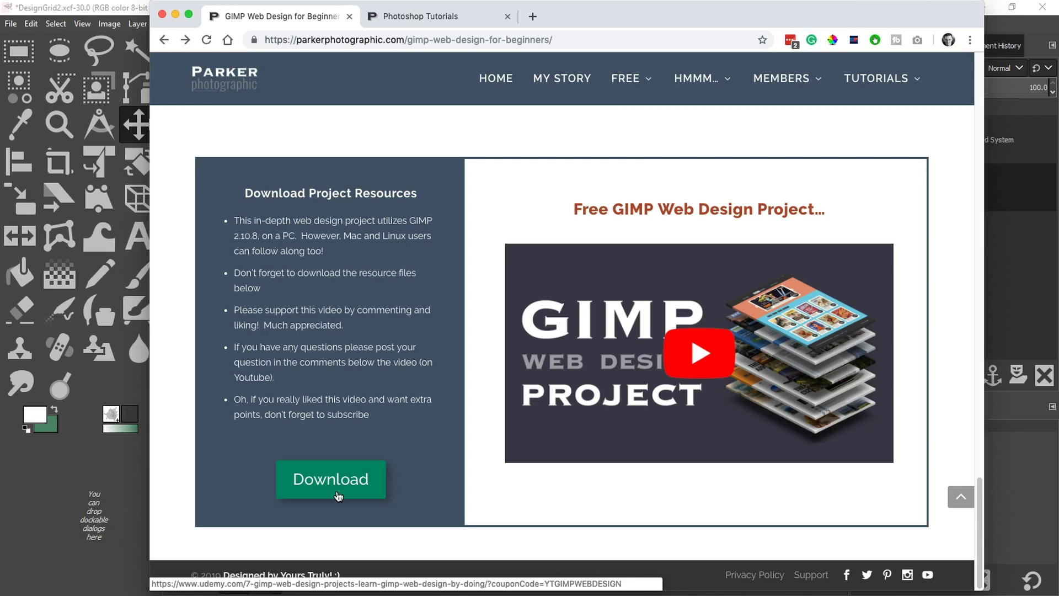
Switch back to GIMP and look through the whole landing page design in GIMP_Web_Design_Project.xcf
click(134, 486)
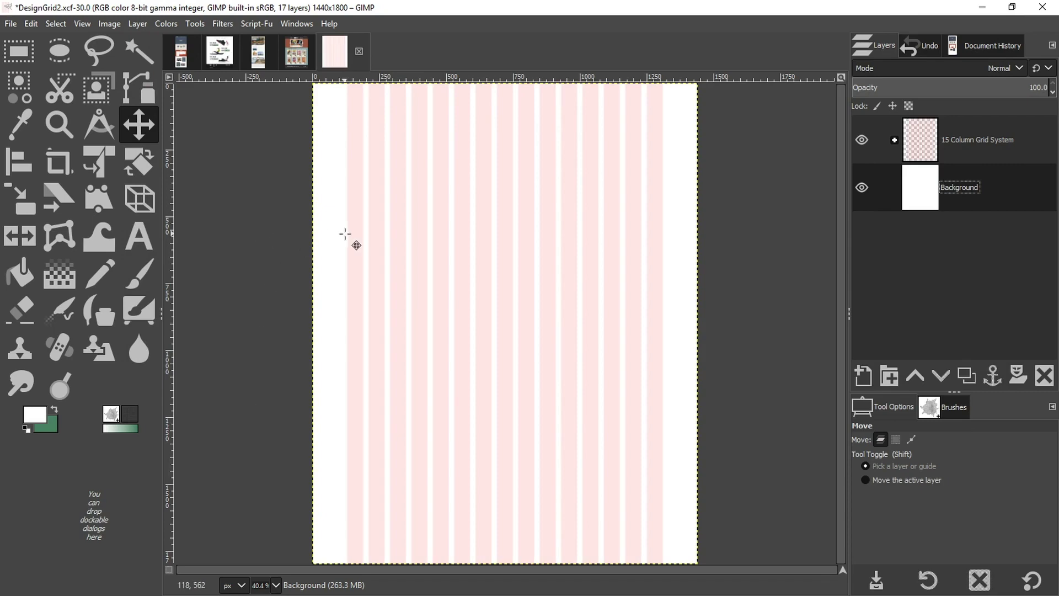
click(179, 52)
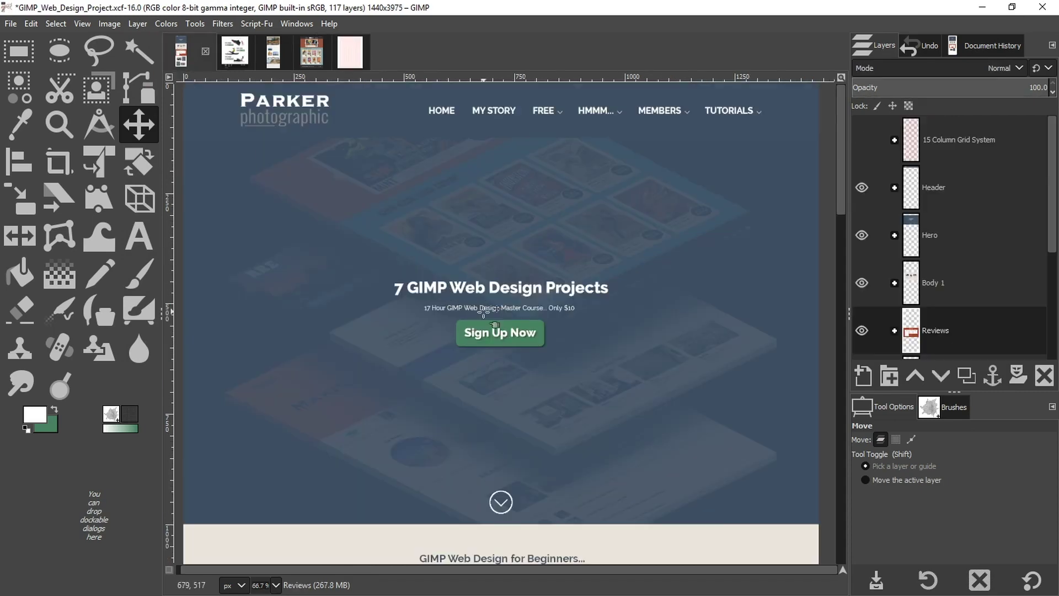
scroll(483, 312, down, 10)
scroll(483, 311, down, 5)
scroll(483, 312, up, 15)
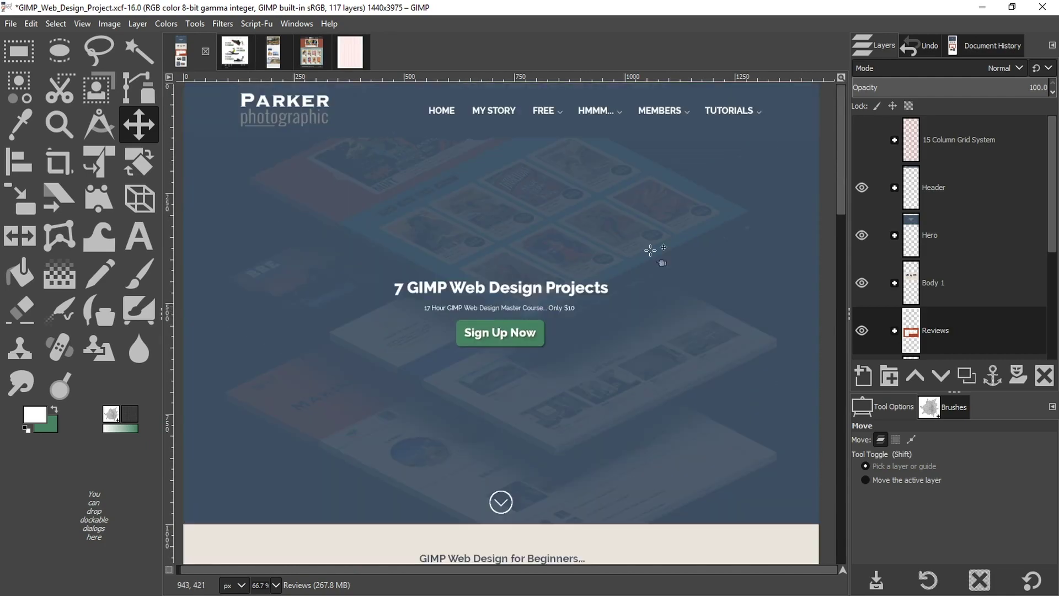
Show the 15 Column Grid System group over the landing page design and review how each section aligns with its columns
click(861, 140)
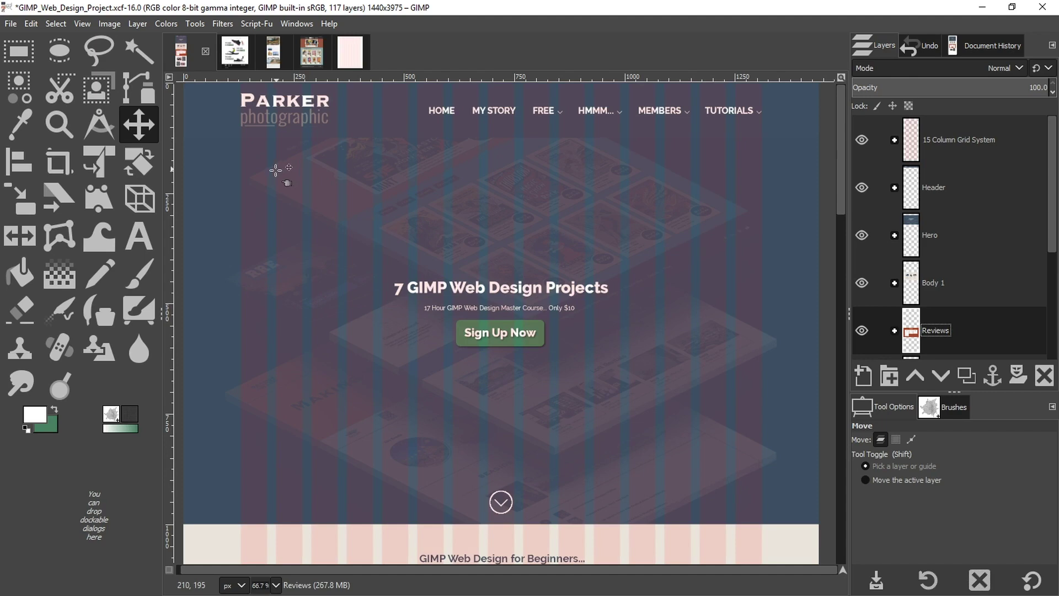
scroll(303, 289, down, 6)
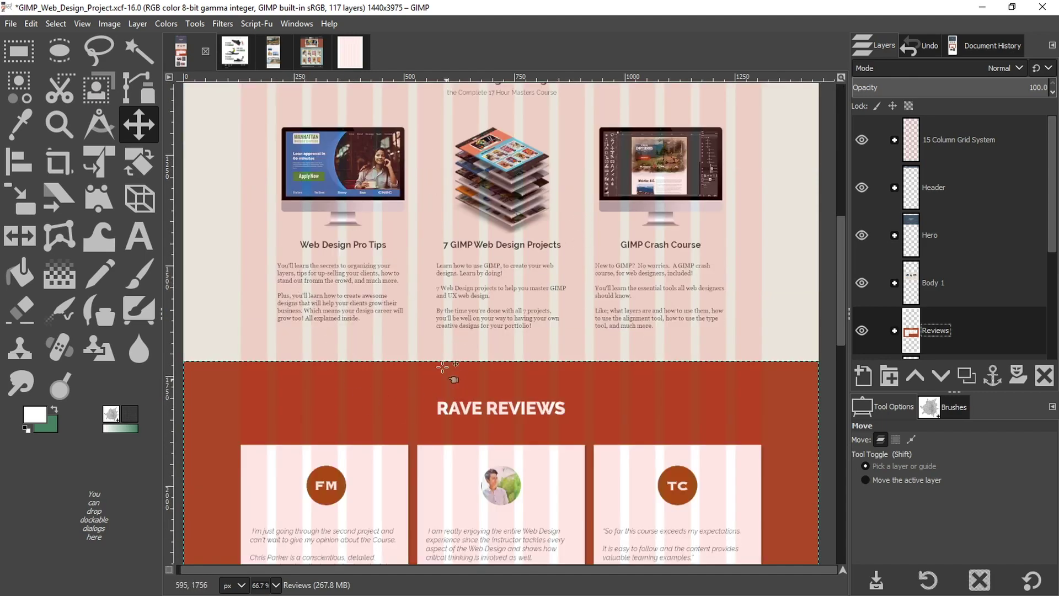
scroll(434, 343, down, 2)
scroll(434, 343, down, 8)
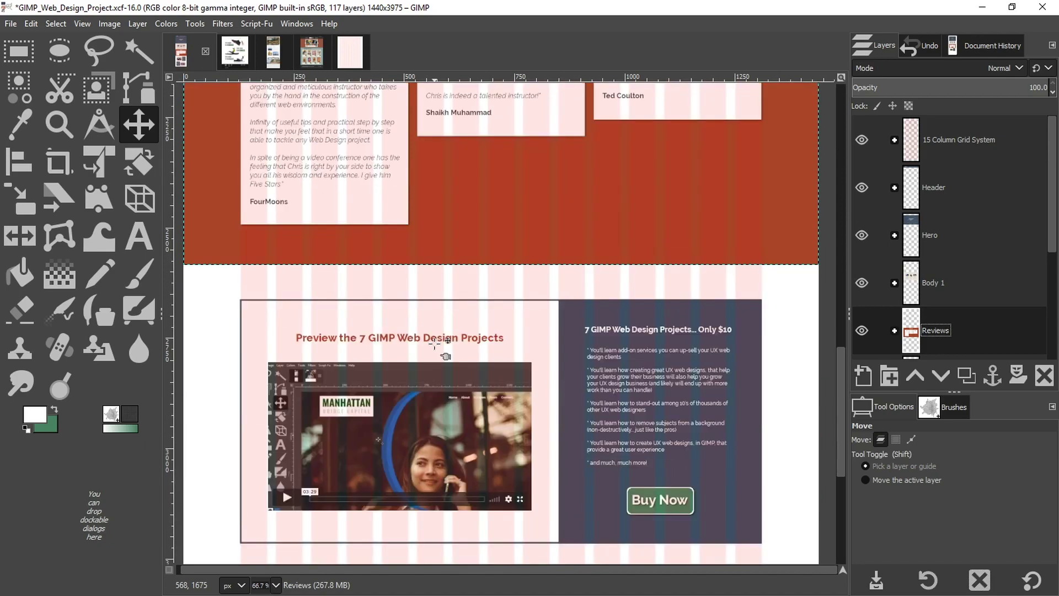
scroll(434, 343, down, 3)
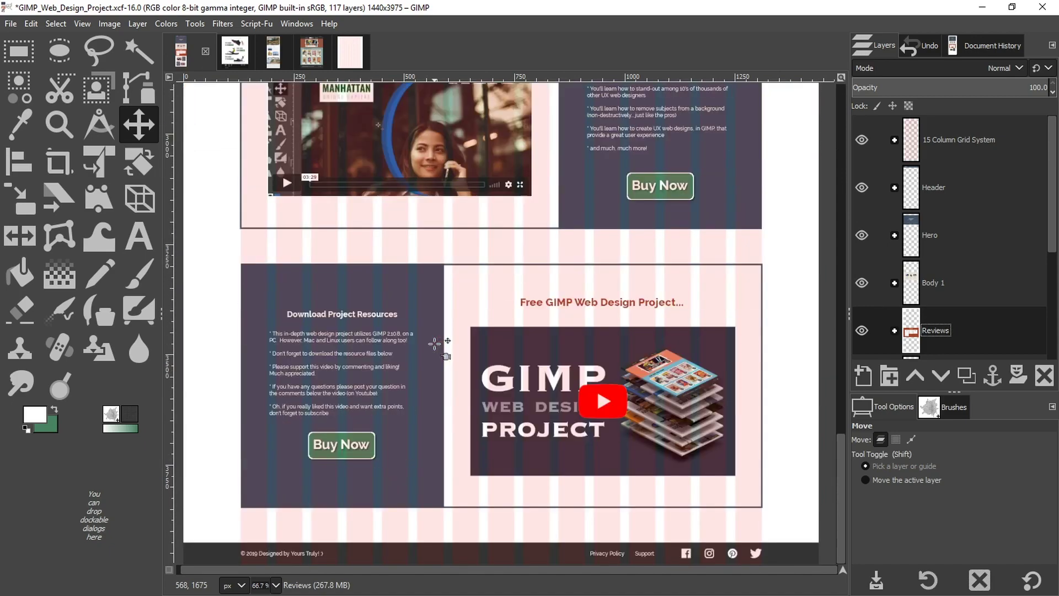
scroll(434, 342, up, 16)
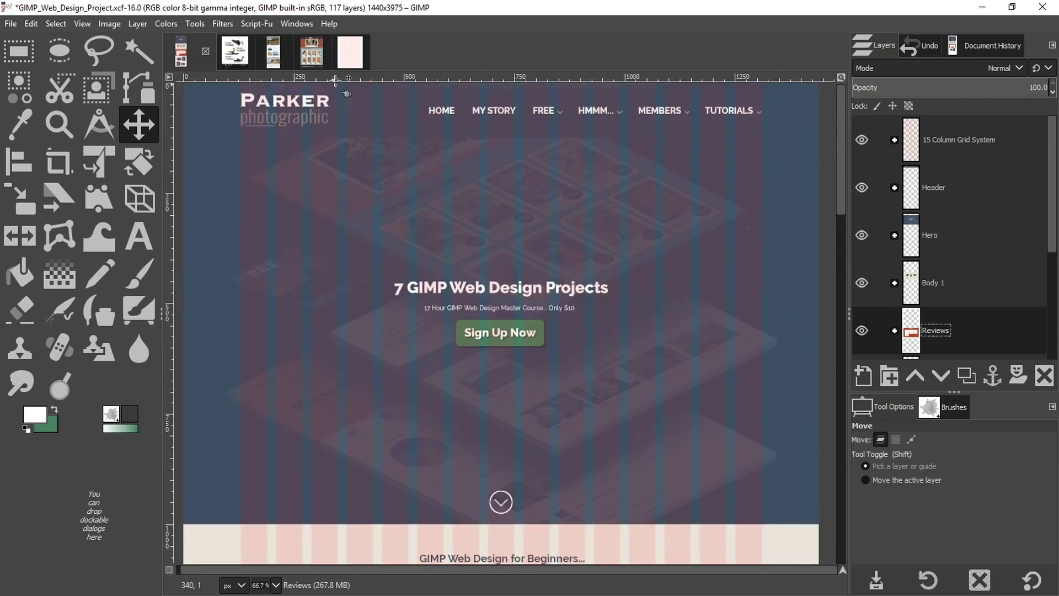
Go to the DesignGrid2.xcf document, and hide and show the 15 Column Grid System group to inspect it
click(344, 62)
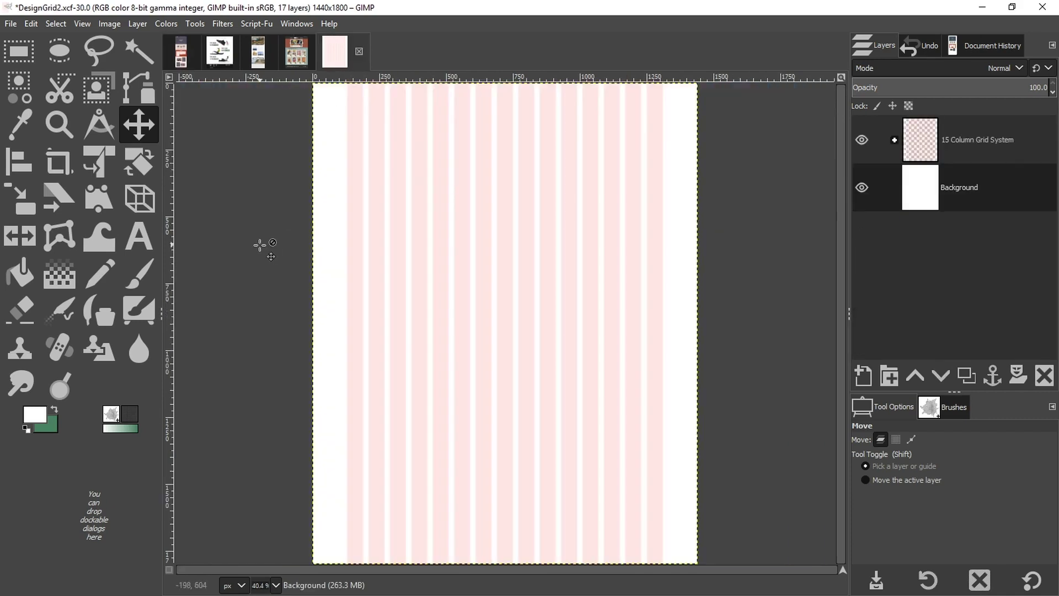
click(860, 141)
click(860, 141)
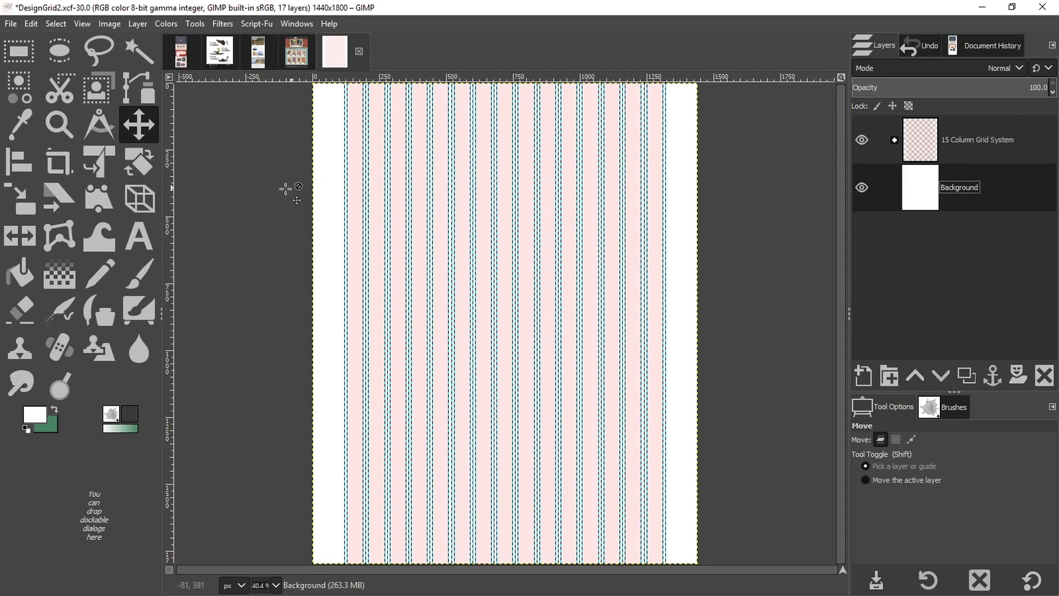
Hide the column guides in DesignGrid2.xcf and show them again
key(ctrl+semicolon)
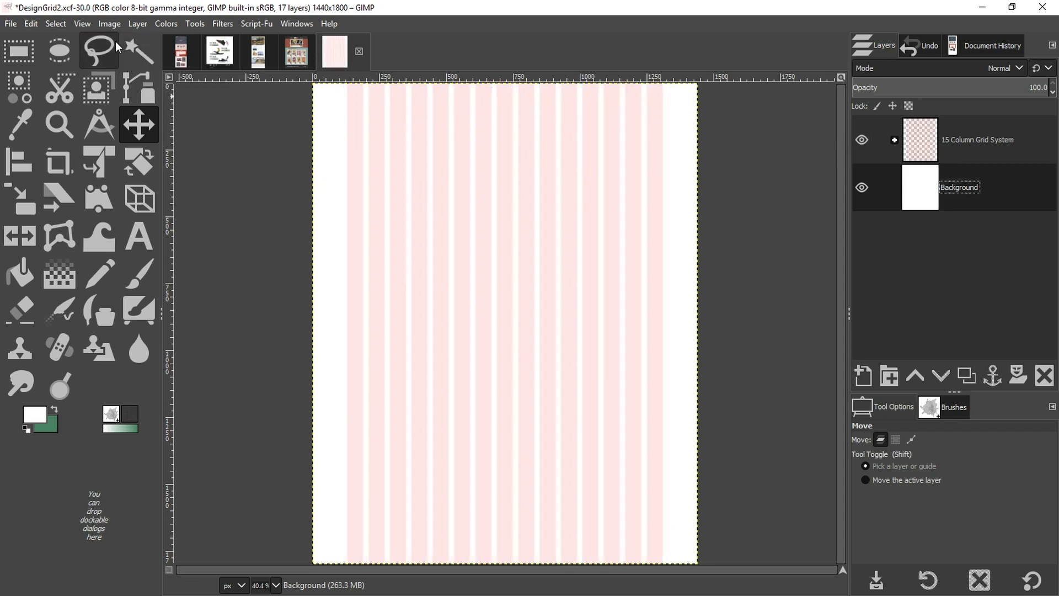
click(84, 22)
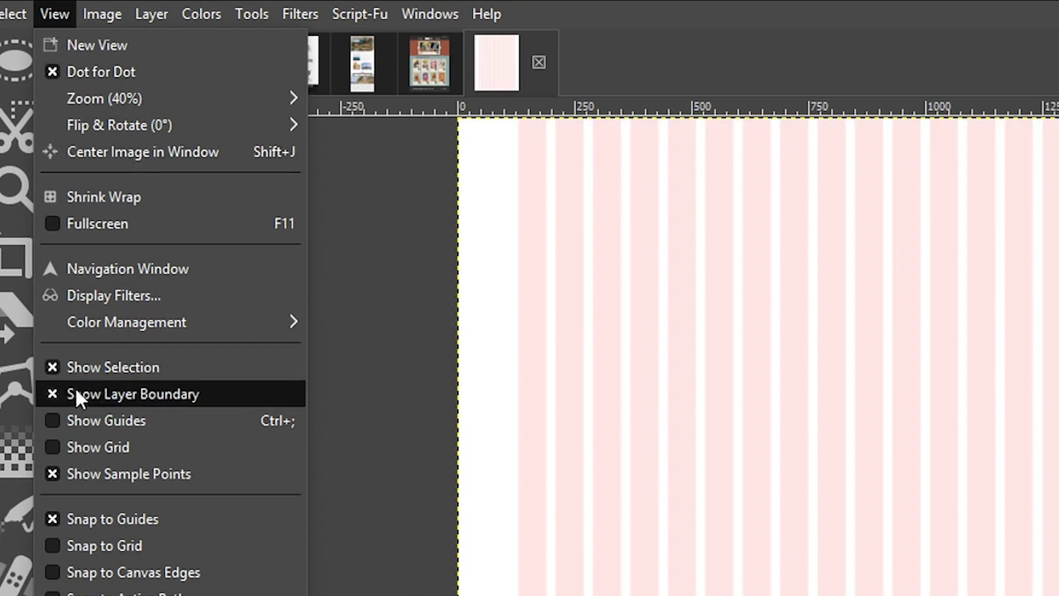
click(282, 421)
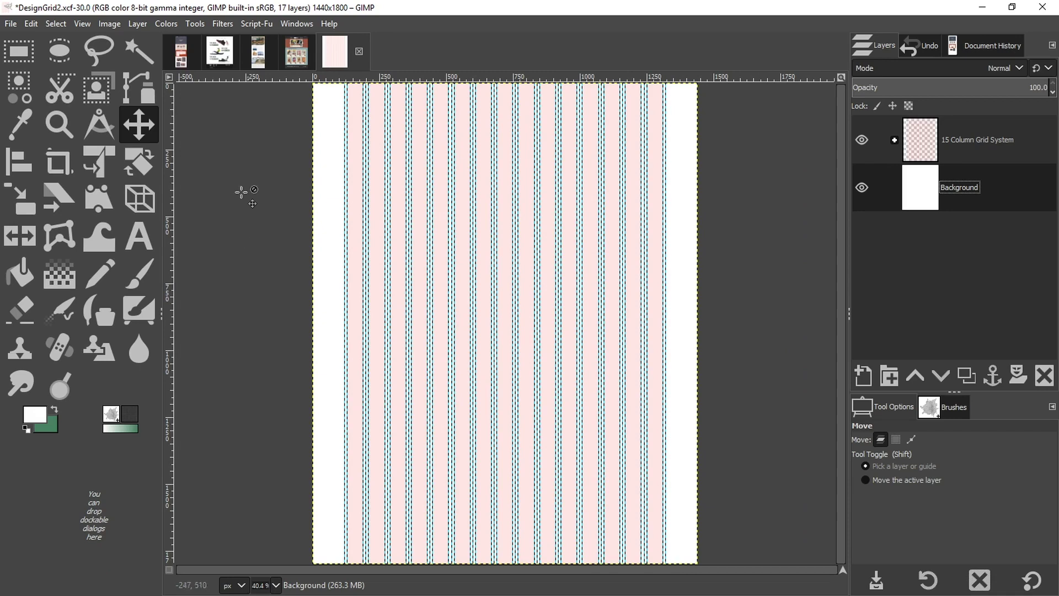
Return to GIMP_Web_Design_Project.xcf and view the three-column body section with the grid overlaid
click(181, 51)
scroll(444, 356, down, 5)
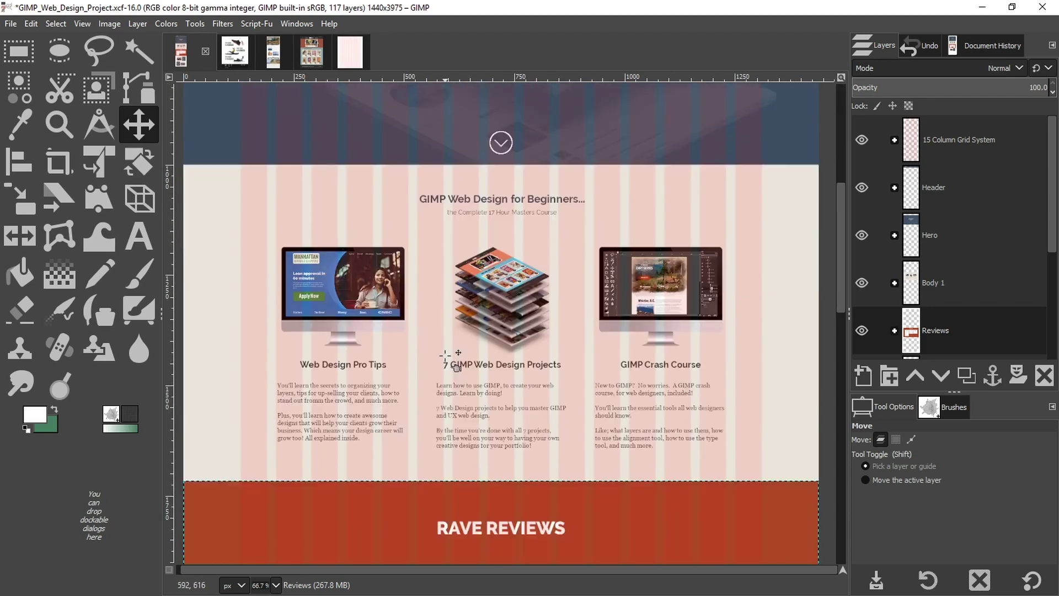
Review the Rave Reviews, video and footer sections of the landing page against the 15-column grid, ending at the header
scroll(444, 355, down, 5)
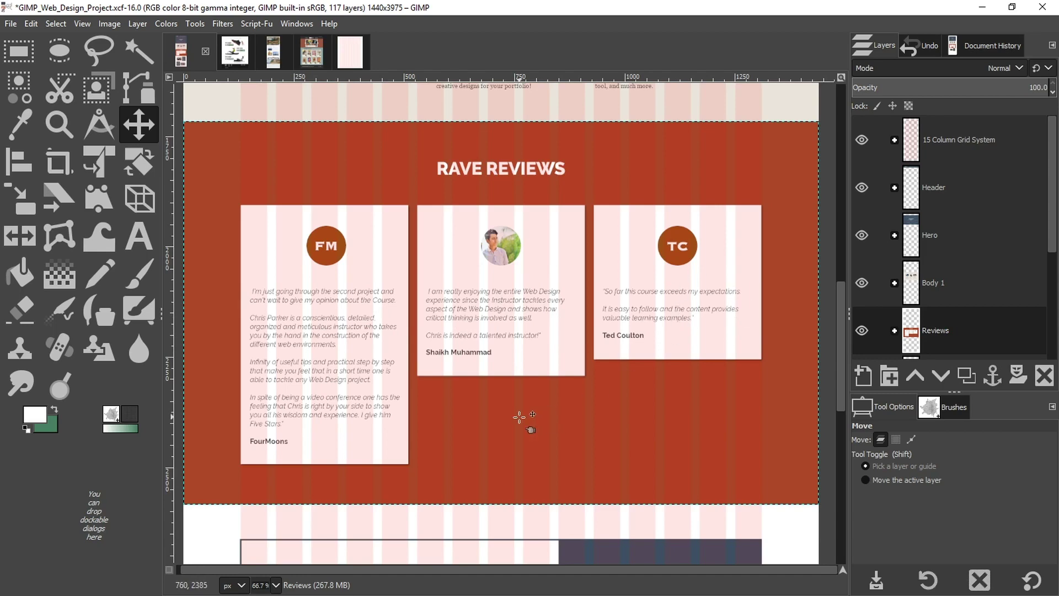
scroll(519, 416, down, 9)
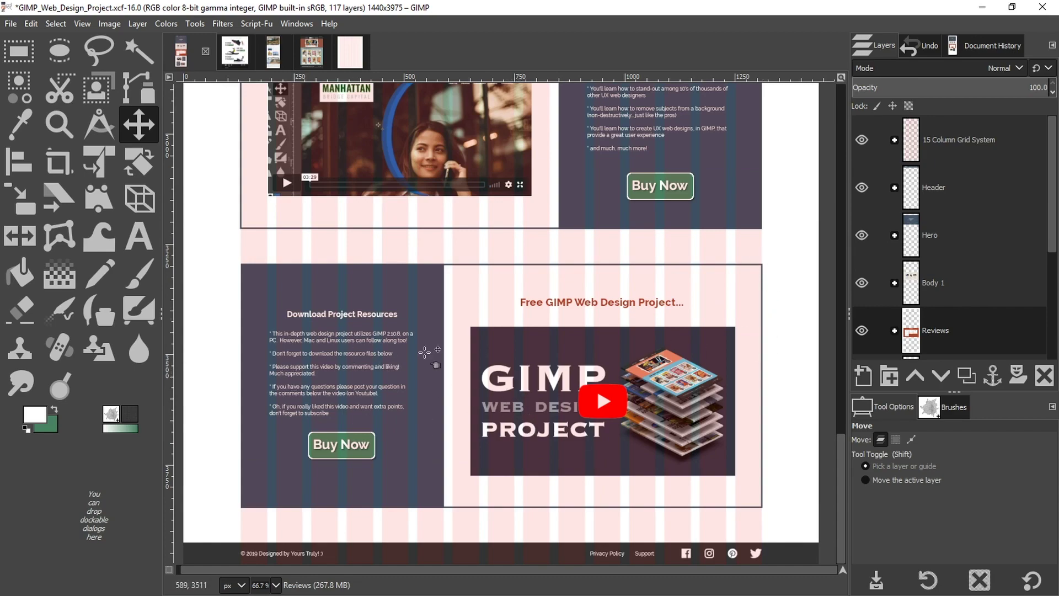
scroll(419, 386, up, 15)
scroll(410, 392, up, 6)
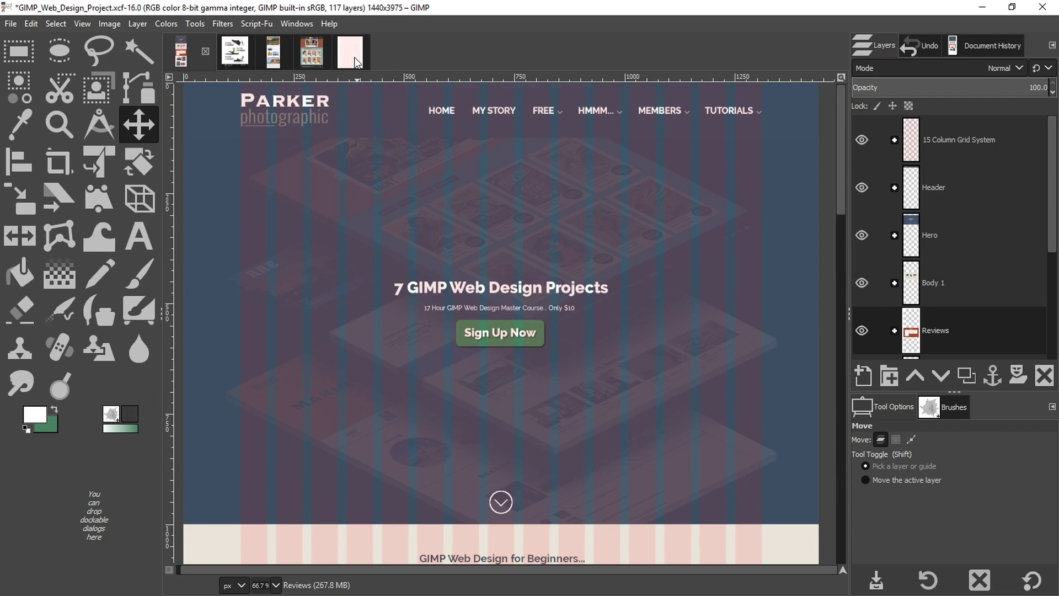
View the Retro Gallery, Trek and Nike example designs, fit the Nike page in view, and return to the whole landing page design
click(315, 62)
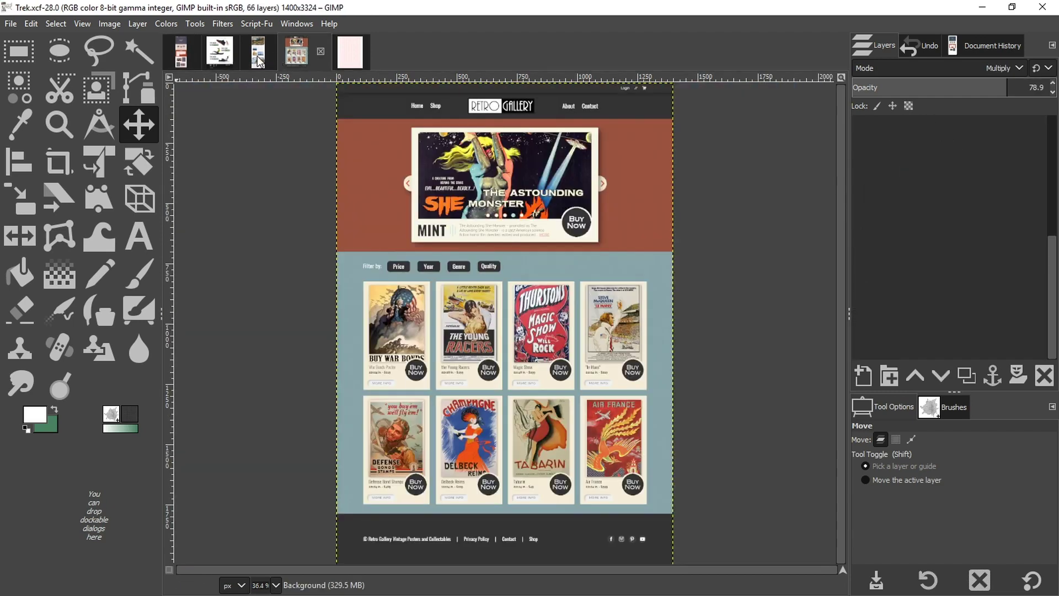
click(258, 56)
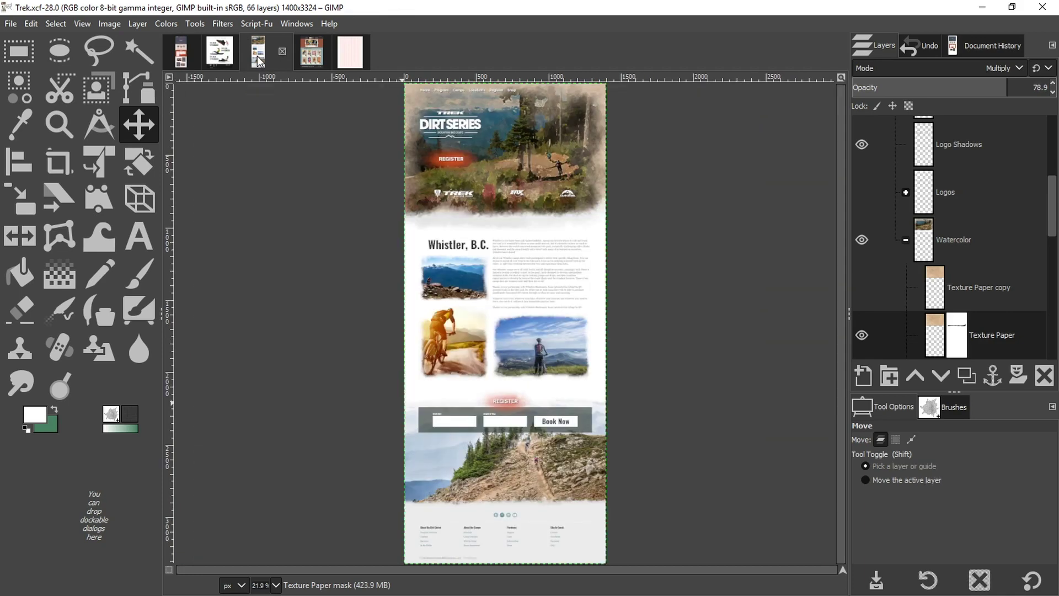
click(225, 54)
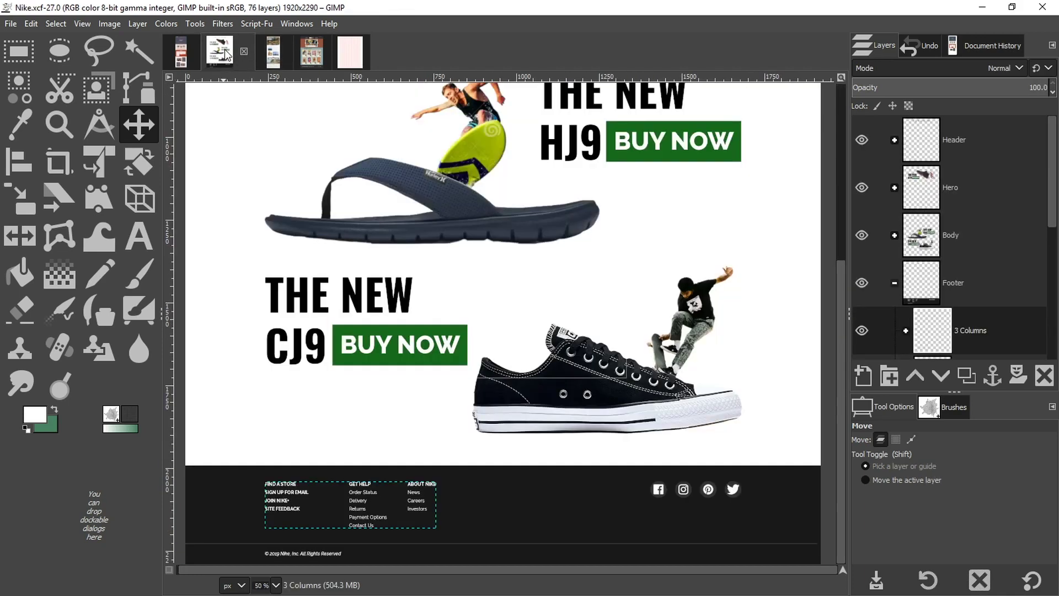
key(shift+ctrl+j)
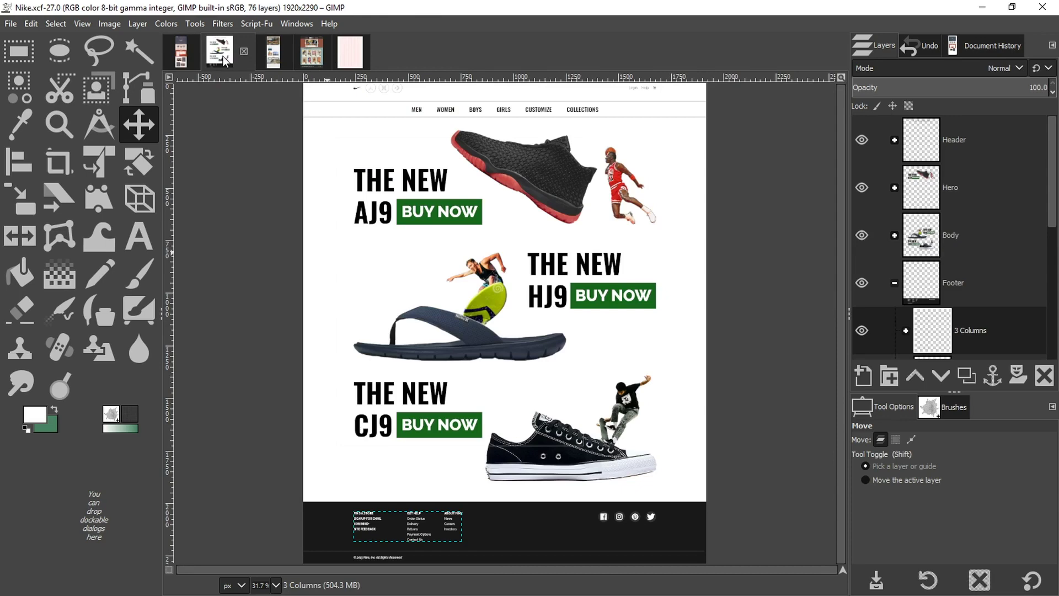
key(alt+1)
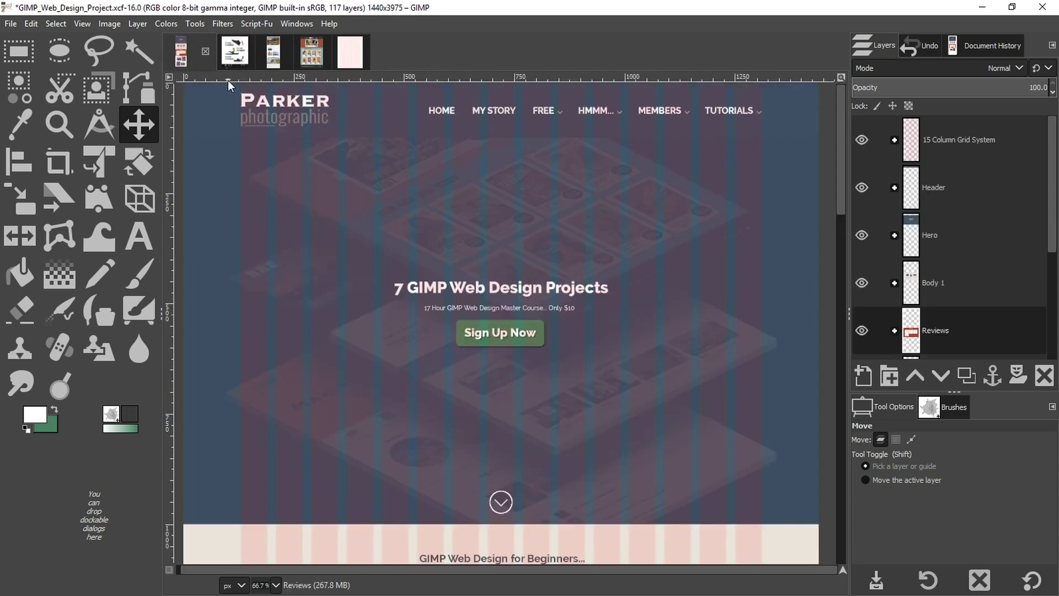
key(shift+ctrl+j)
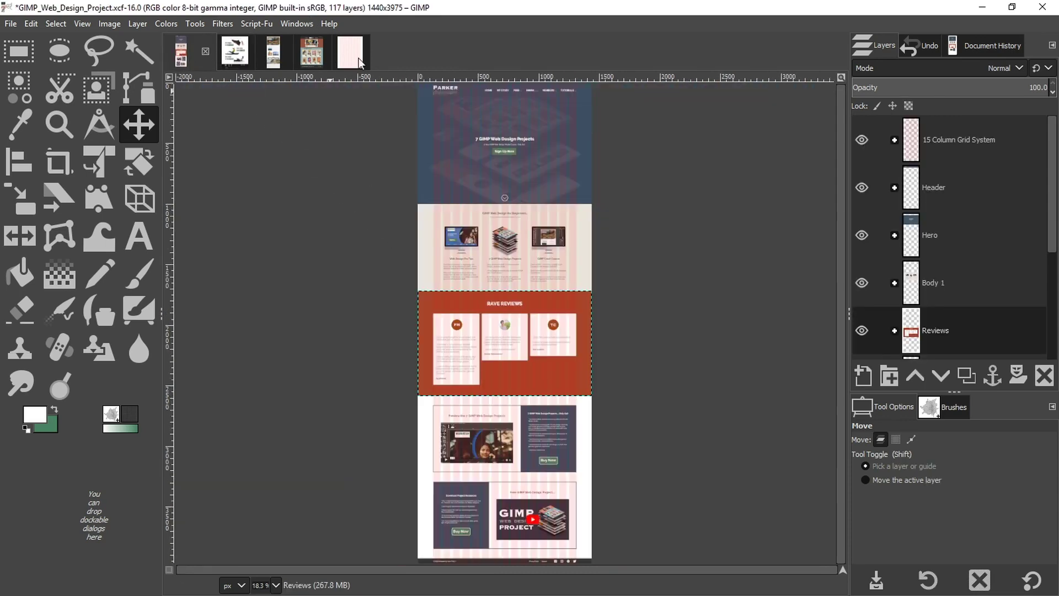
Go to DesignGrid2.xcf, try new-image widths of 960, 1200 and 1440 px, and cancel the new image
click(352, 56)
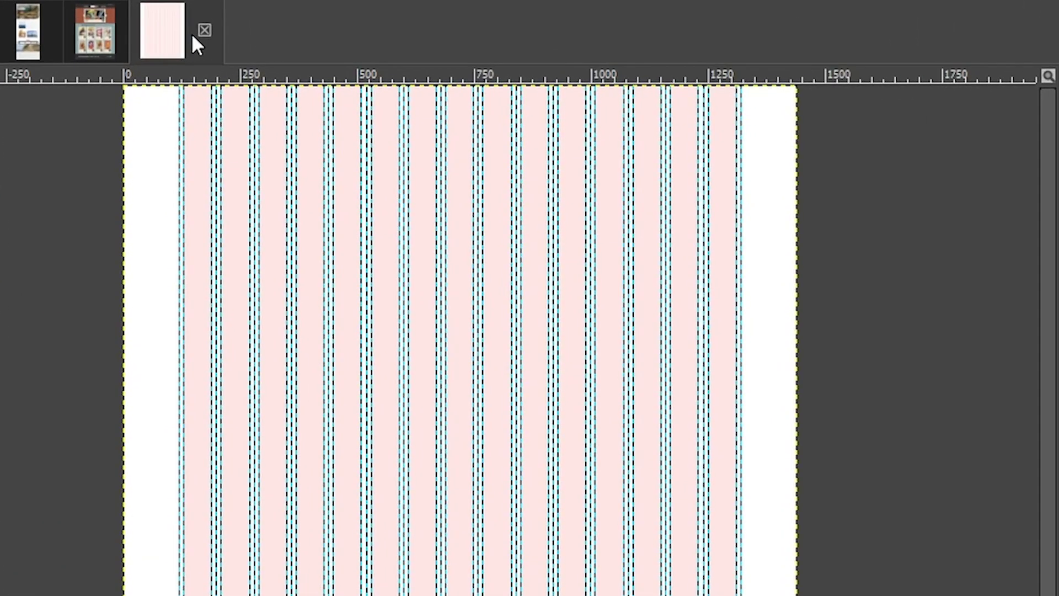
key(ctrl+n)
double_click(598, 180)
text(960)
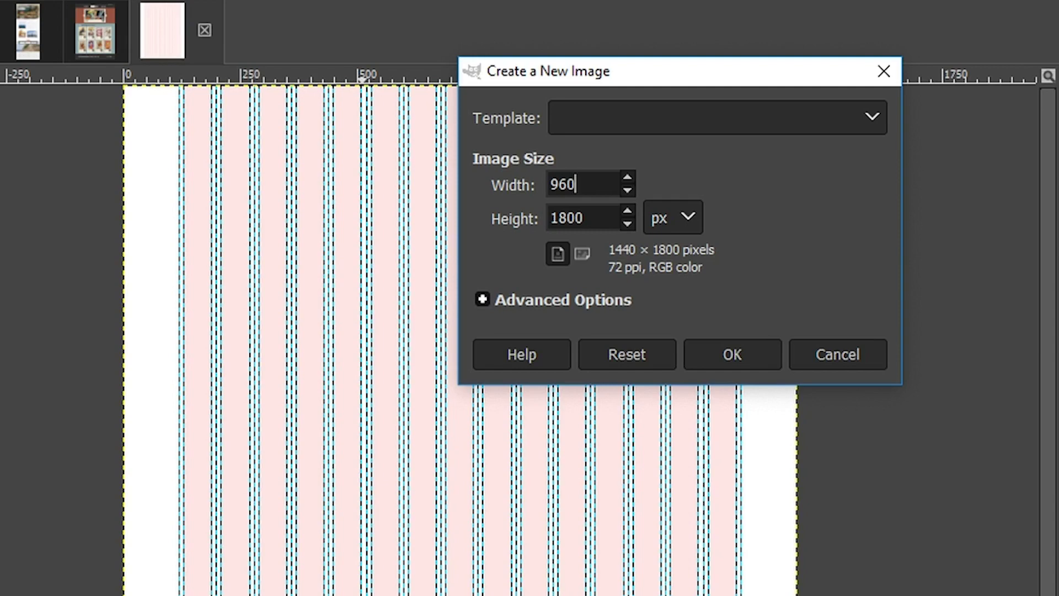
key(ctrl+a)
text(1200)
key(ctrl+a)
text(1440)
key(ctrl+a)
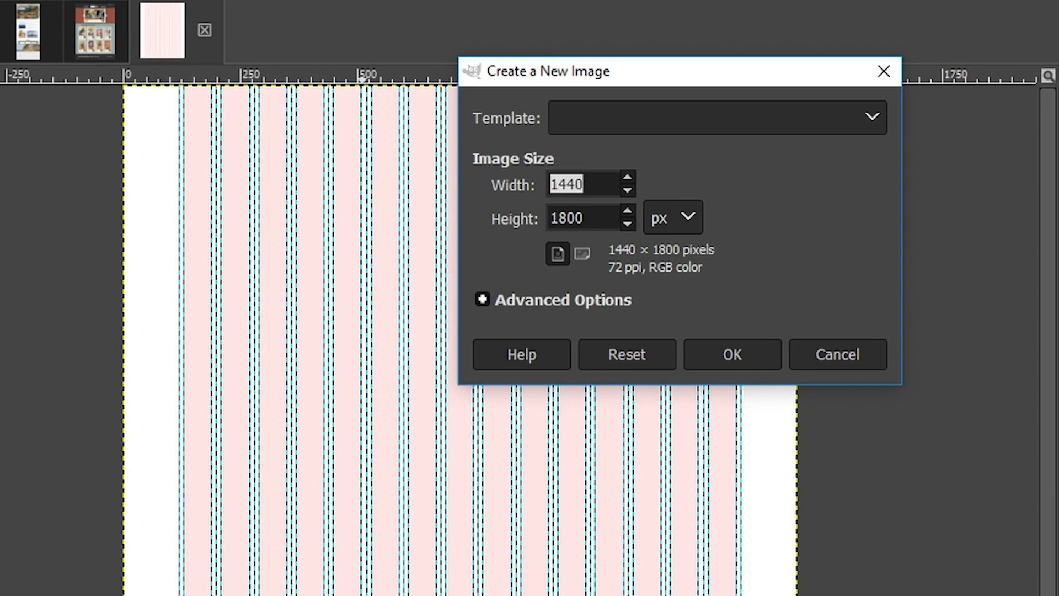
text(960)
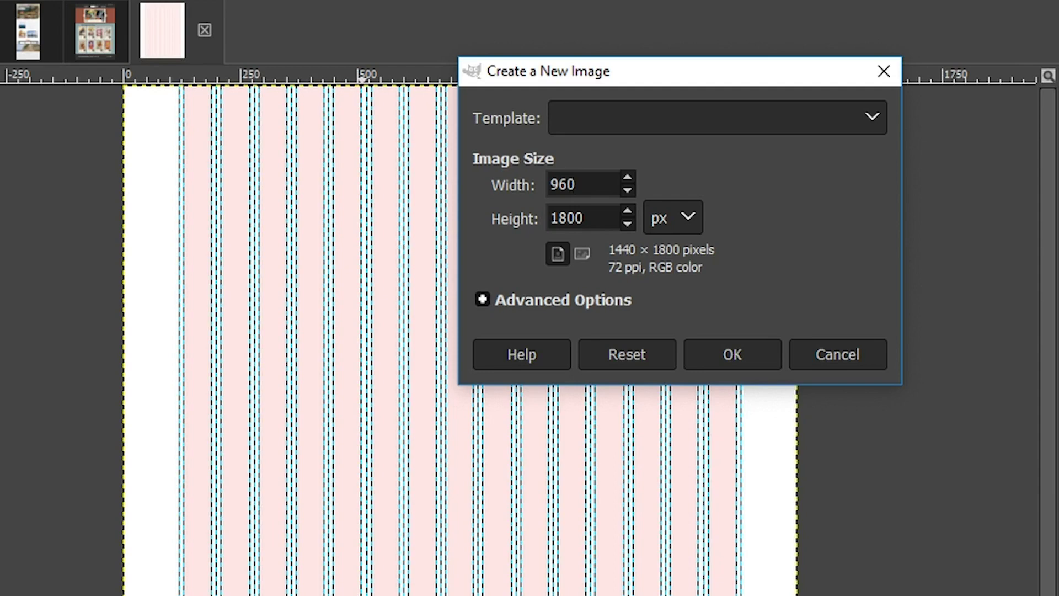
key(Escape)
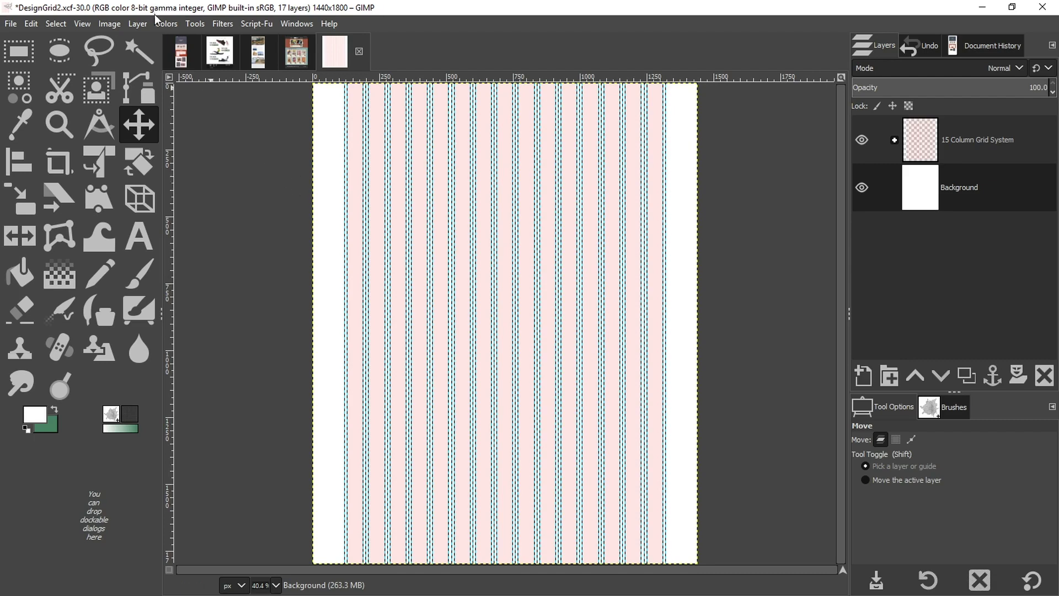
Return to GIMP_Web_Design_Project.xcf and examine the header and hero section up close with the column grid overlaid
click(180, 53)
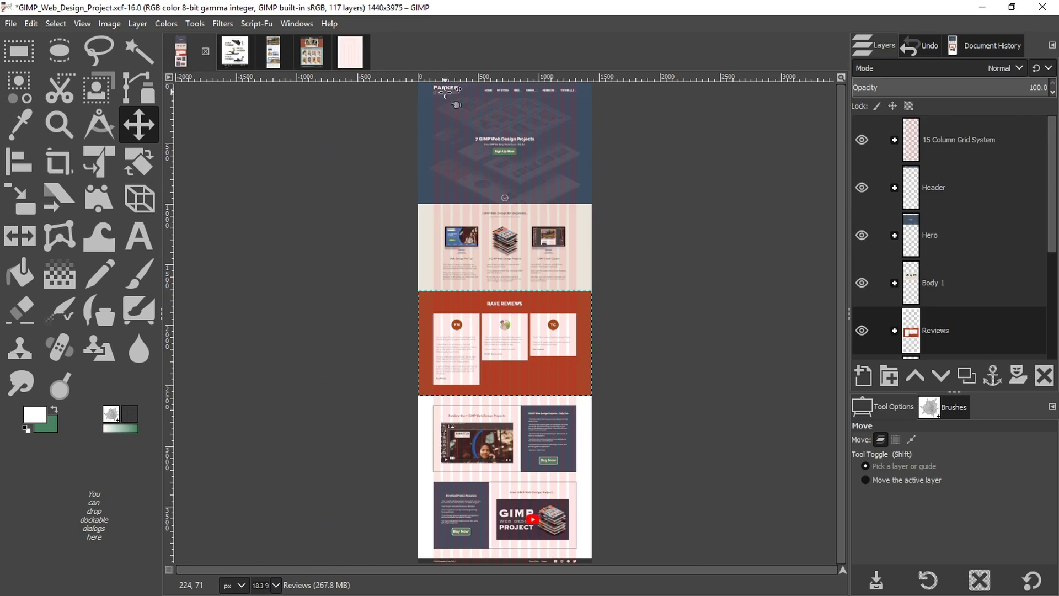
key(z)
drag(421, 111, 586, 84)
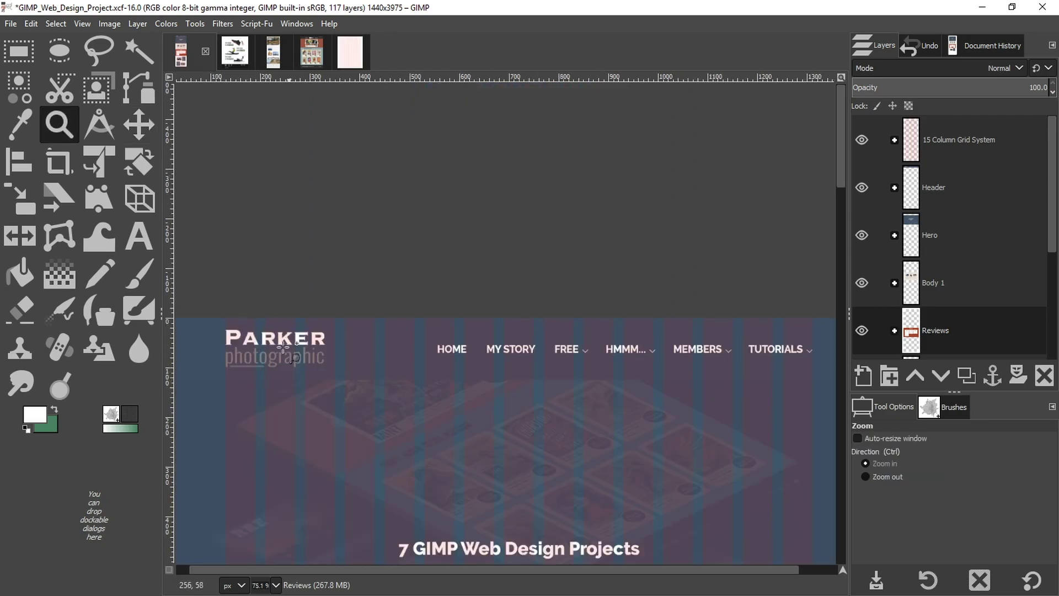
scroll(280, 346, down, 5)
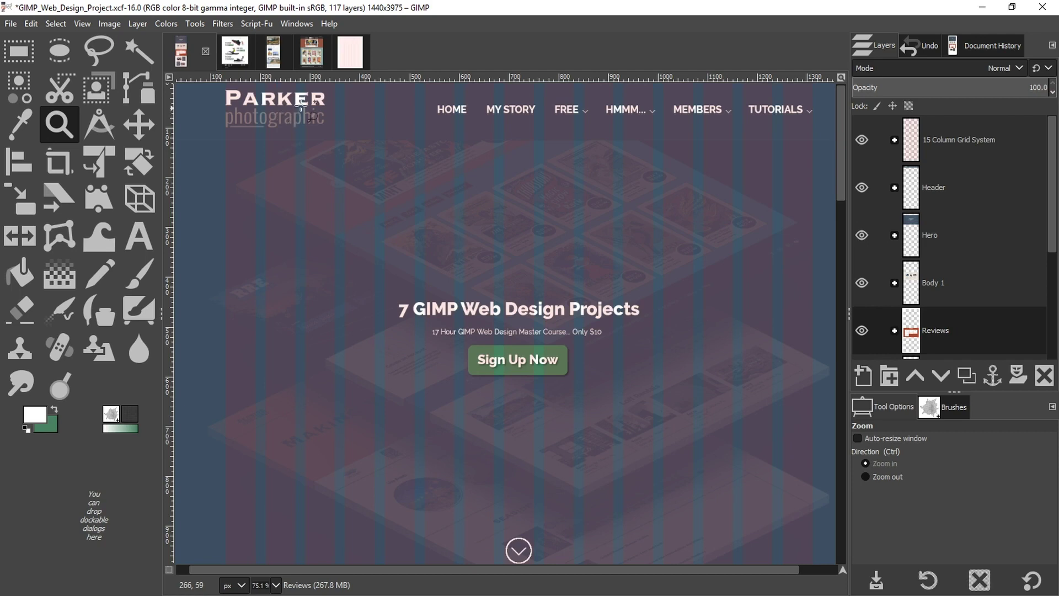
Go back to DesignGrid2.xcf and try widths of 960 and 1200 px for a new image
key(ctrl+shift+Tab)
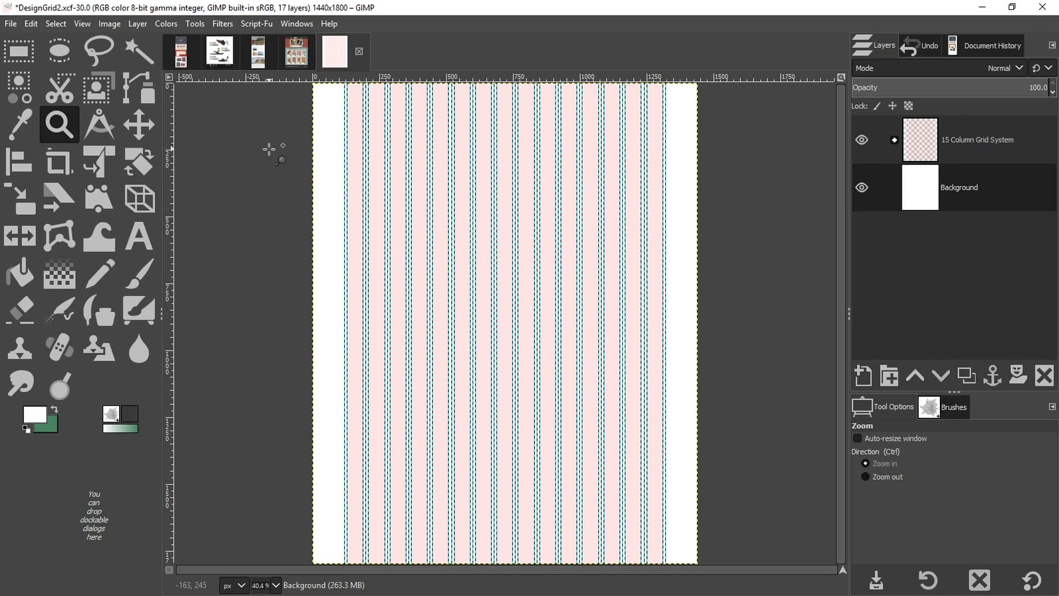
key(ctrl+n)
text(960)
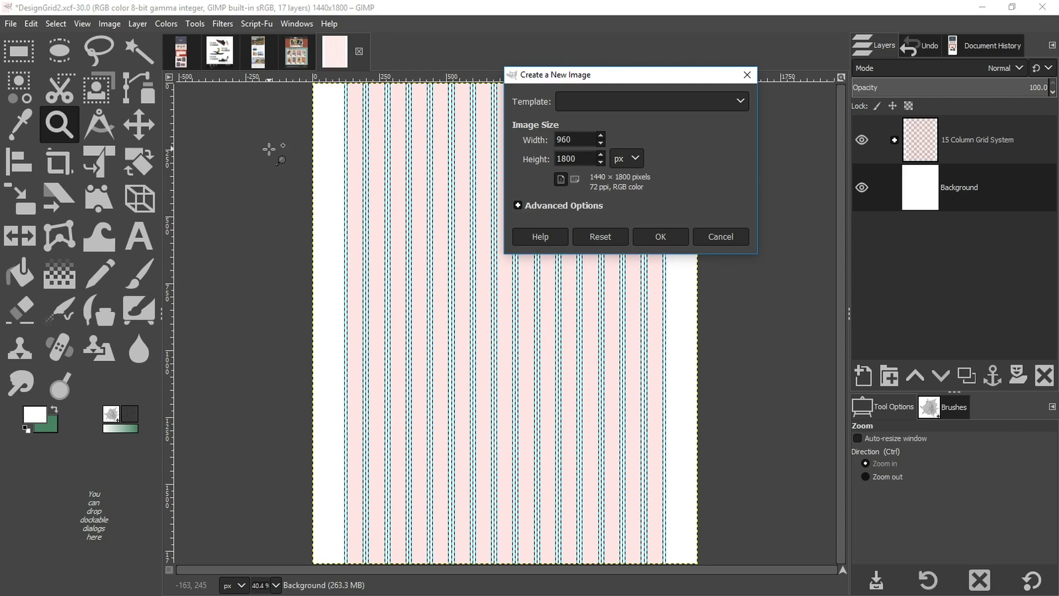
key(ctrl+a)
text(1200)
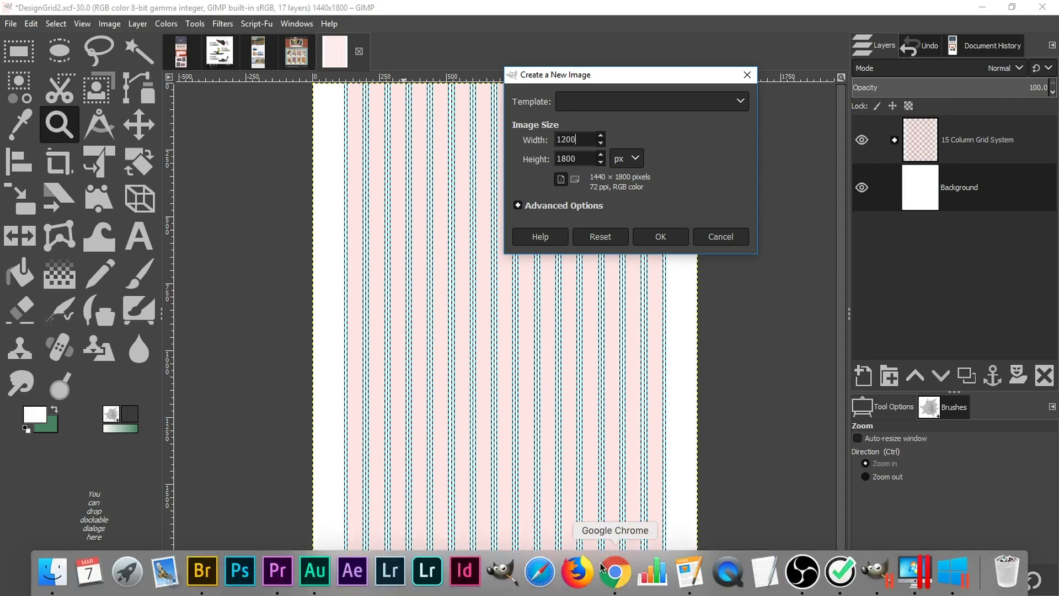
Switch to Google Chrome to view the live GIMP Web Design for Beginners page, return to GIMP, and dismiss the new image
click(609, 573)
scroll(499, 315, up, 20)
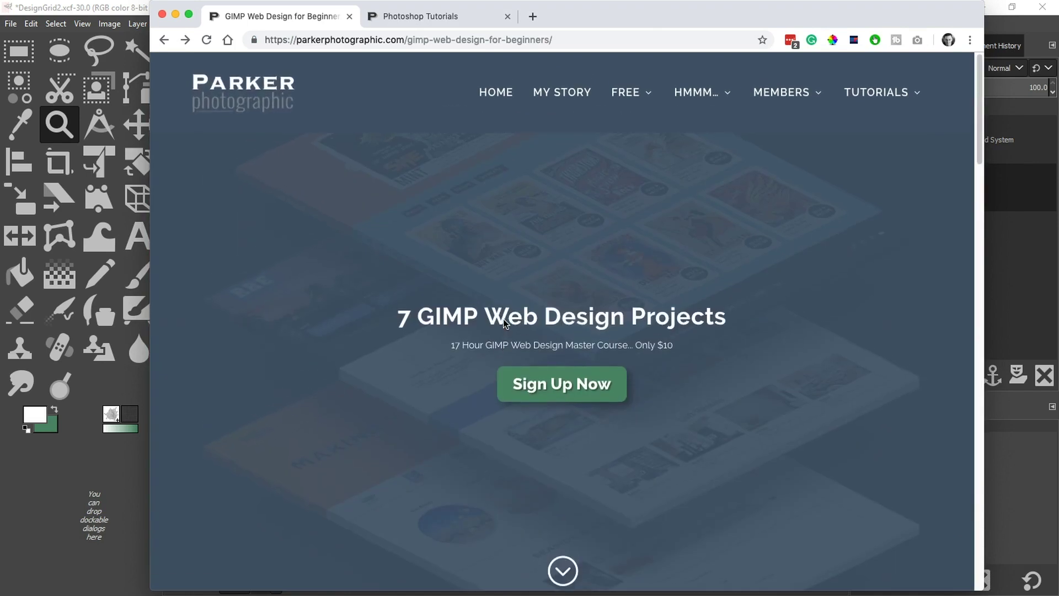
click(123, 474)
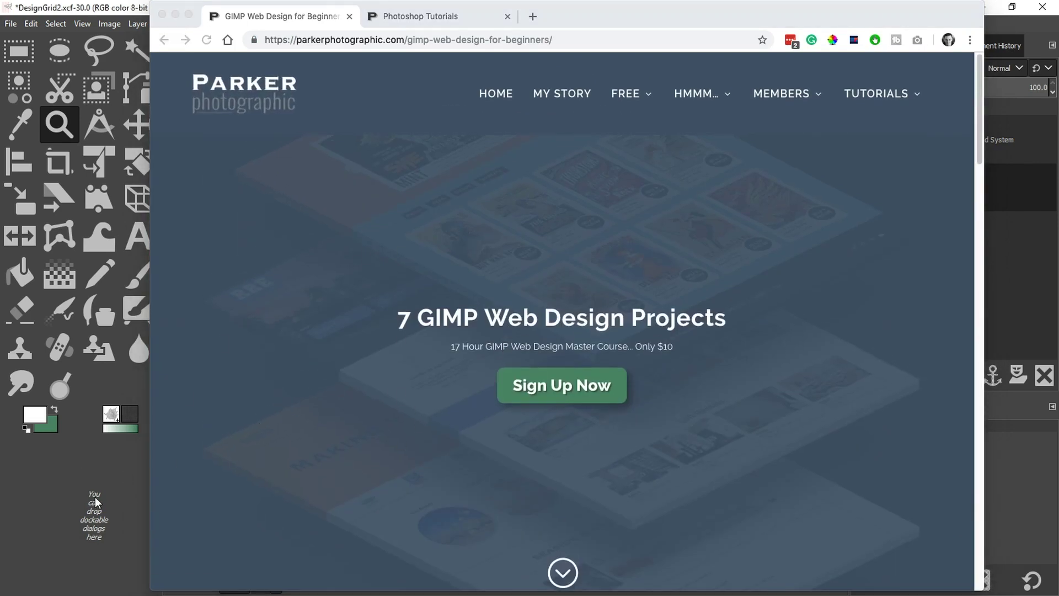
key(ctrl+n)
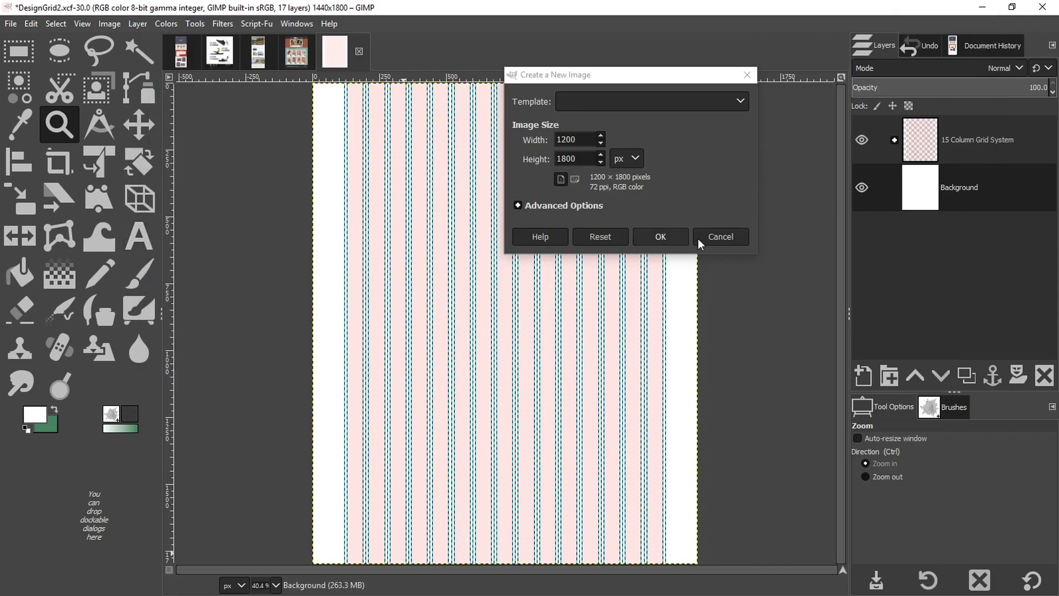
click(668, 236)
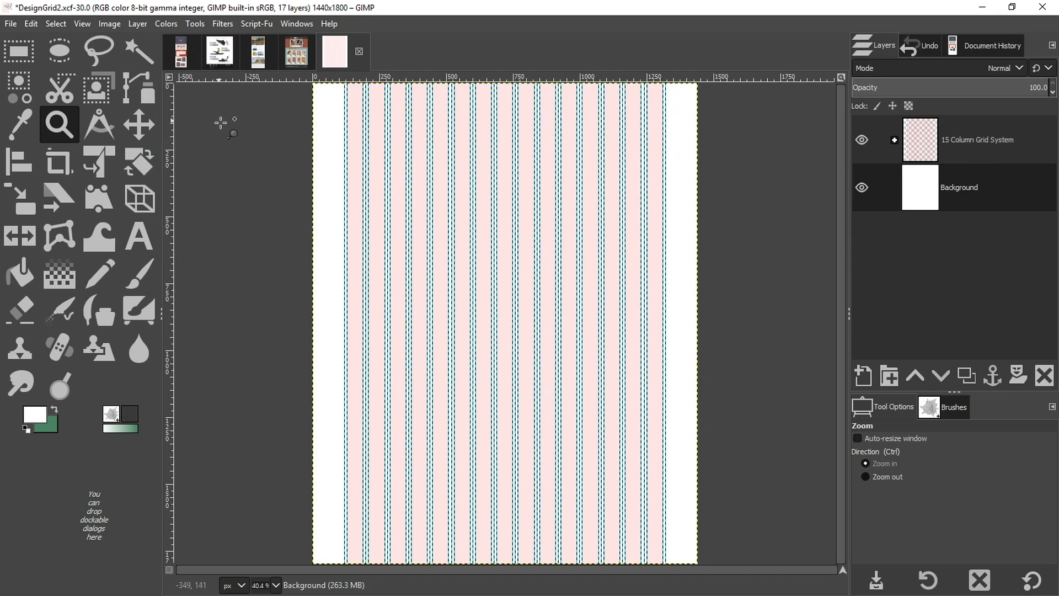
Select the 15 Column Grid System group in DesignGrid2.xcf and examine its columns and guides up close
click(513, 112)
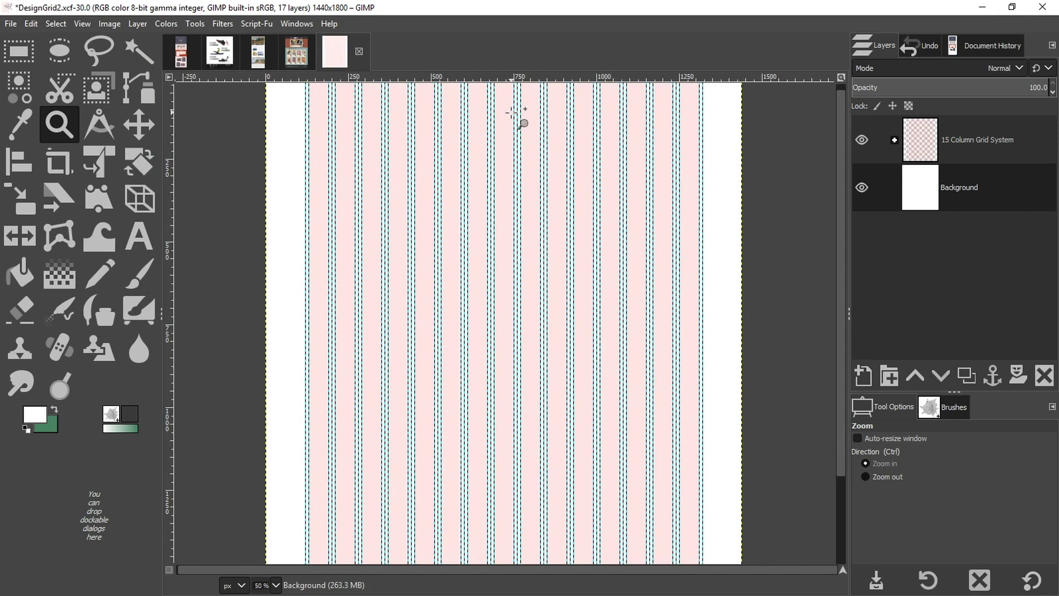
click(513, 111)
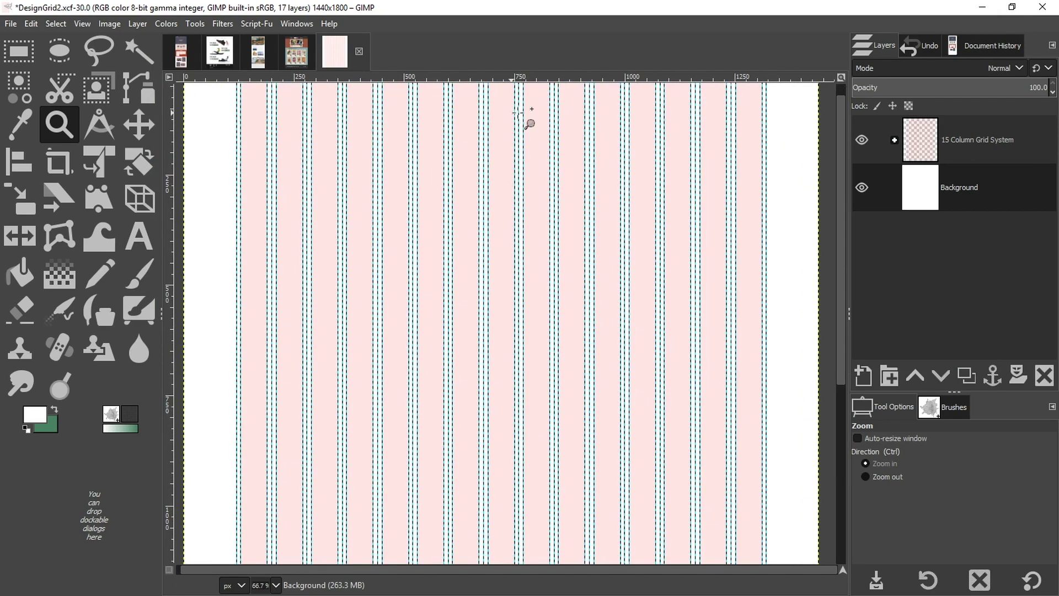
drag(655, 571, 649, 571)
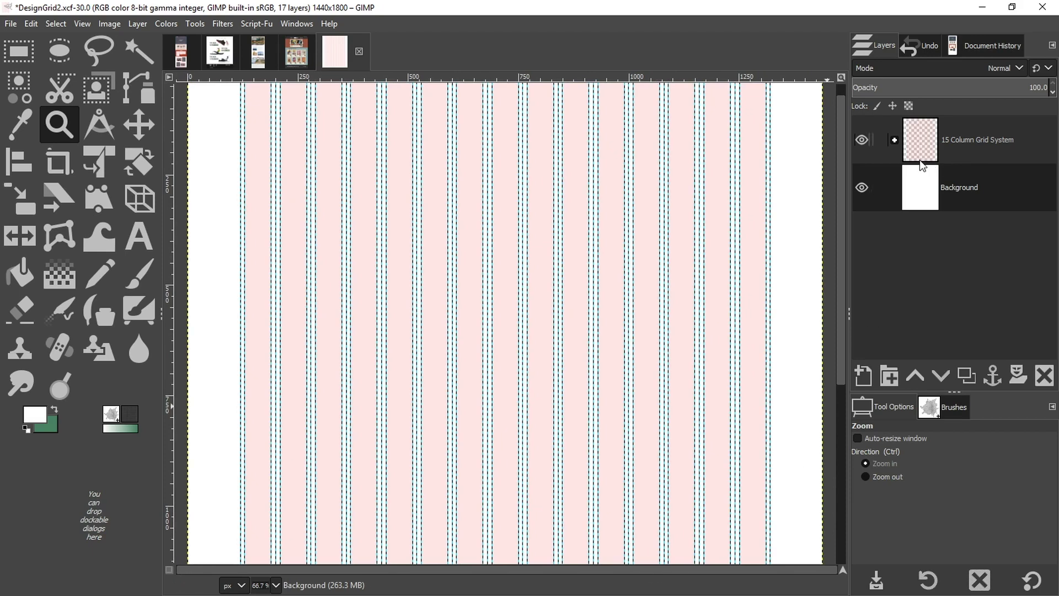
click(948, 138)
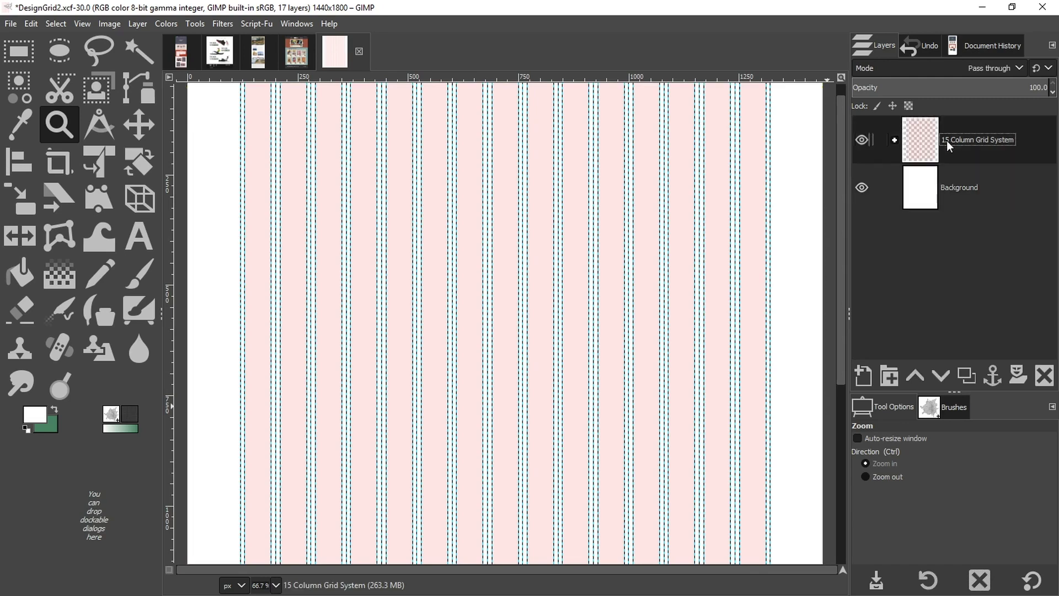
double_click(946, 140)
click(958, 141)
click(964, 265)
scroll(574, 320, up, 1)
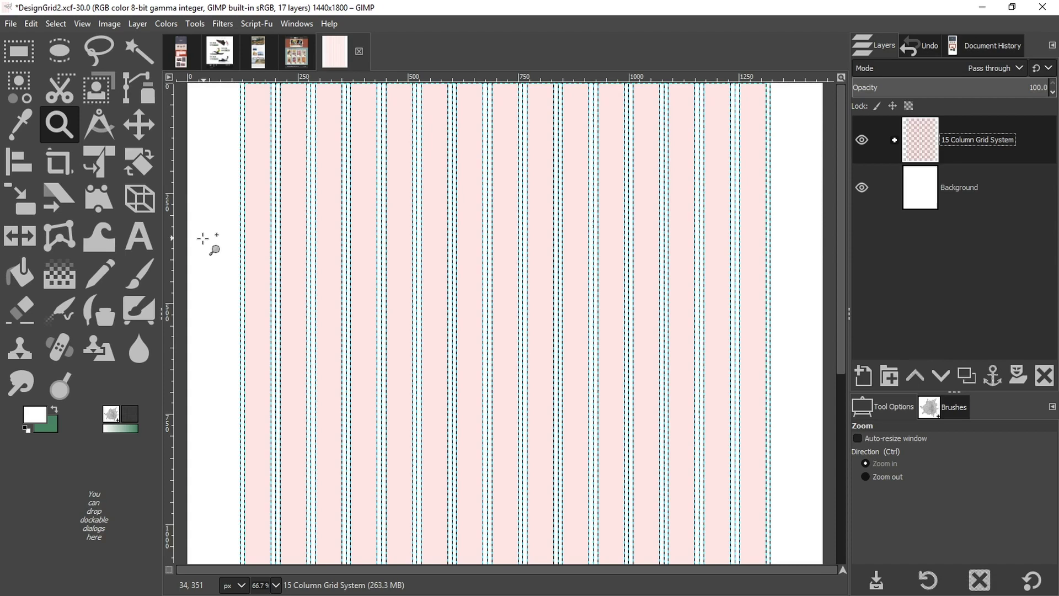
Return to GIMP_Web_Design_Project.xcf with the Move tool active, hide the 15 Column Grid System group, and review the uncovered hero and body sections
key(m)
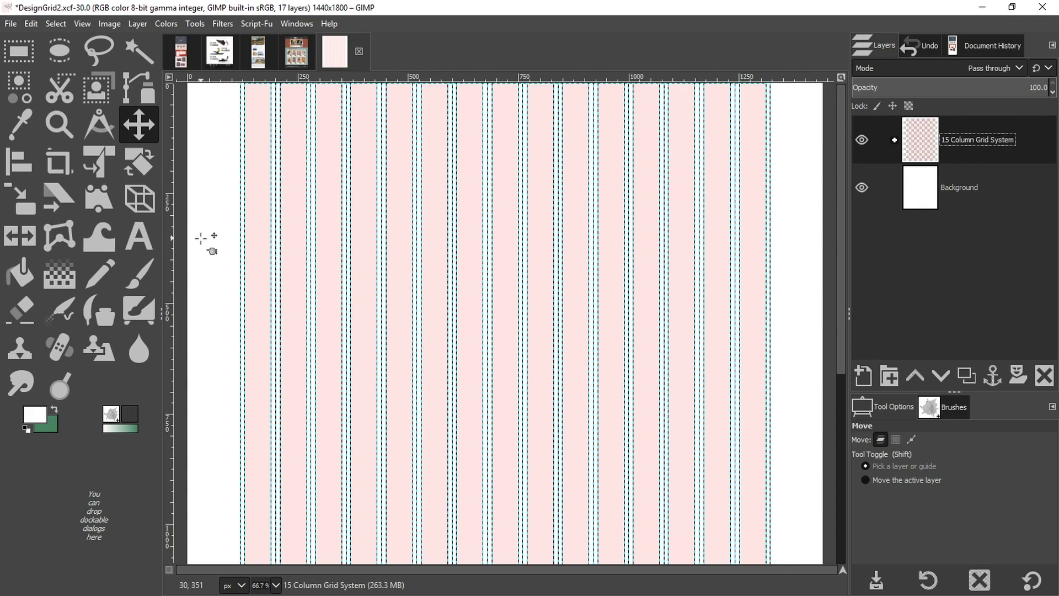
click(182, 52)
click(862, 139)
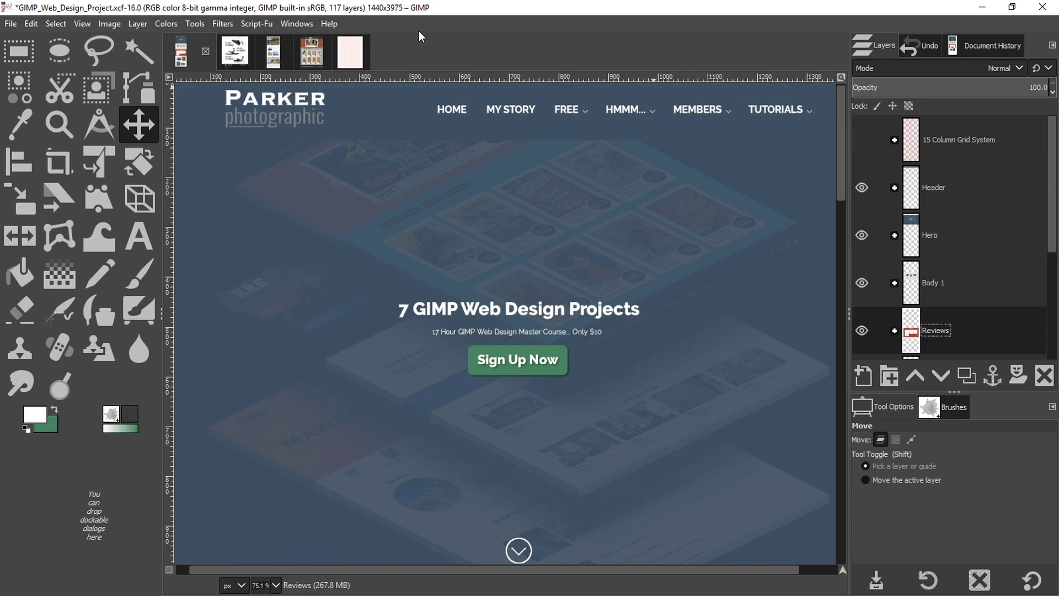
scroll(320, 355, down, 20)
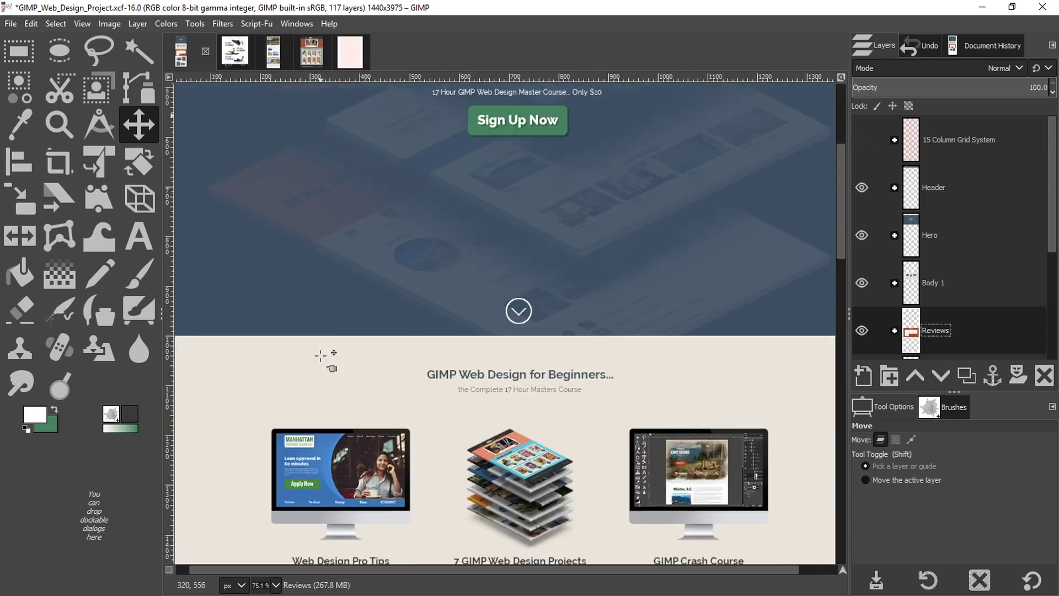
scroll(320, 356, up, 20)
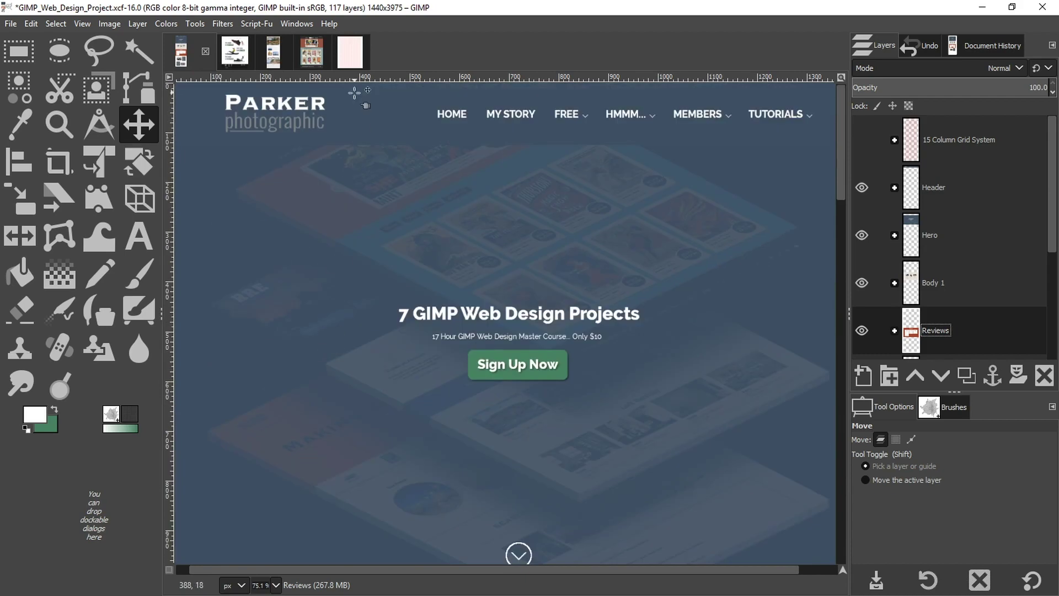
Bring up the DesignGrid.xcf document and draw a rectangular selection about 1578 by 296 px across the upper canvas, extending past both sides
click(349, 51)
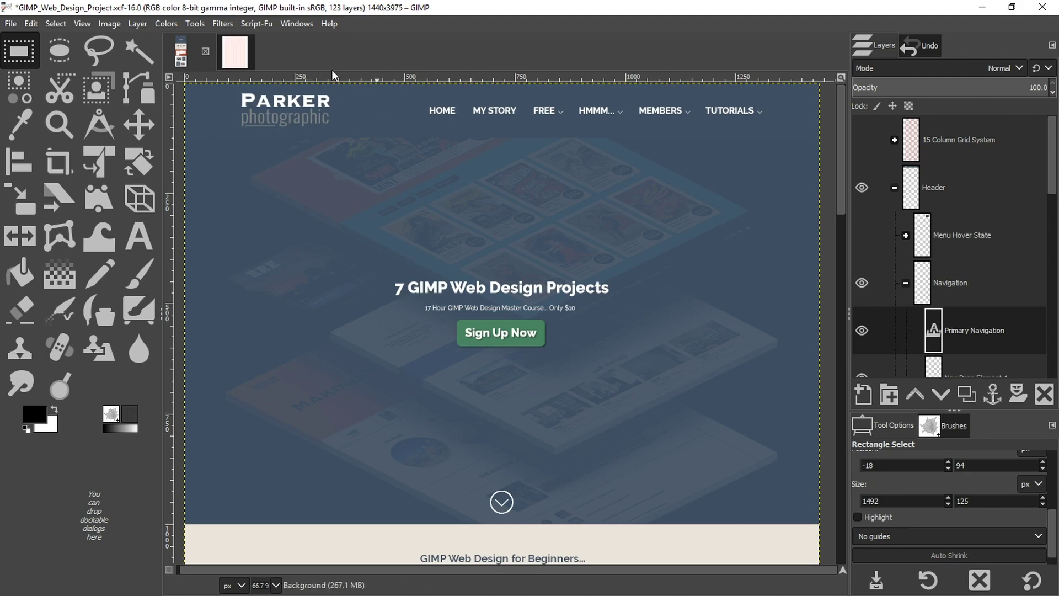
click(234, 58)
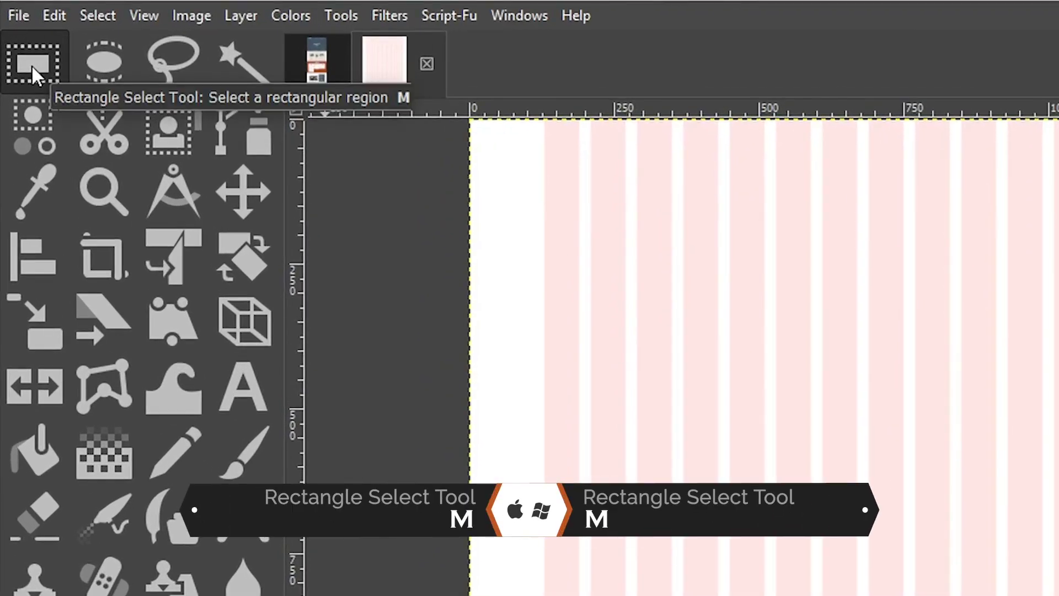
click(31, 64)
drag(435, 164, 1058, 332)
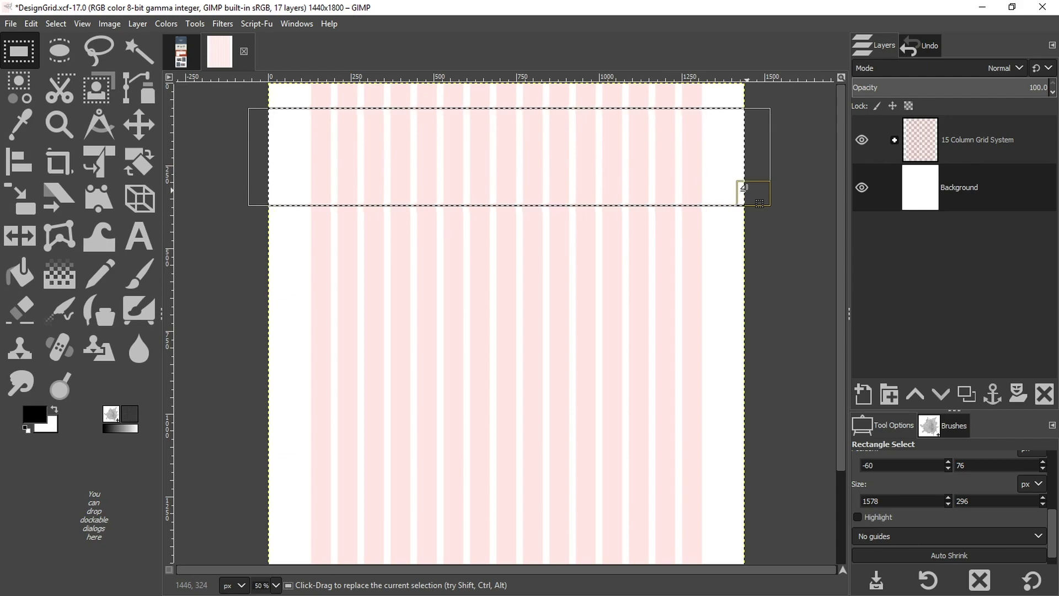
Set the rectangular selection's height to 125 px
scroll(1053, 540, down, 1)
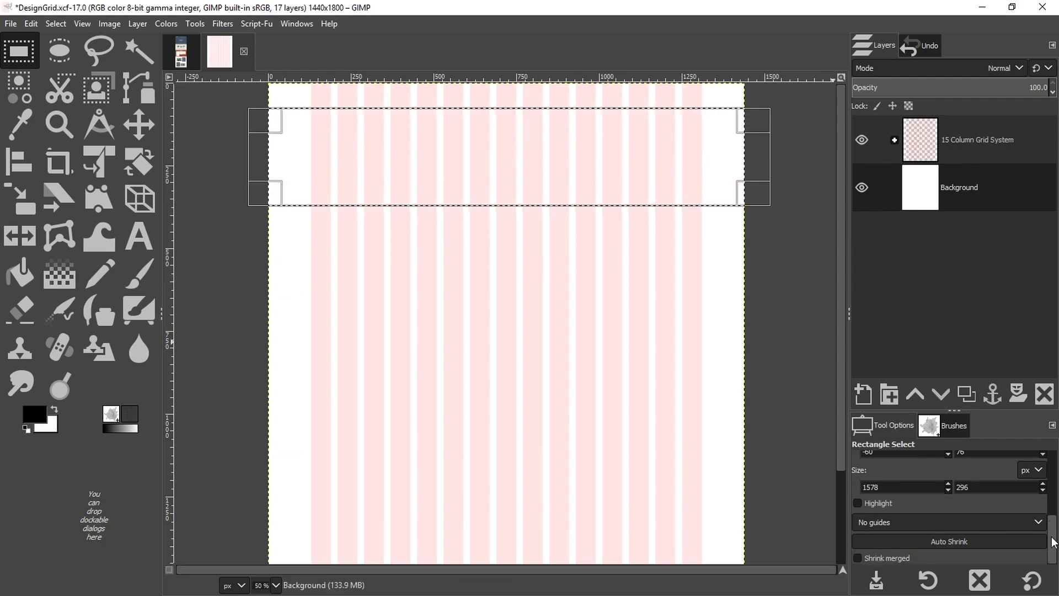
click(977, 485)
double_click(976, 485)
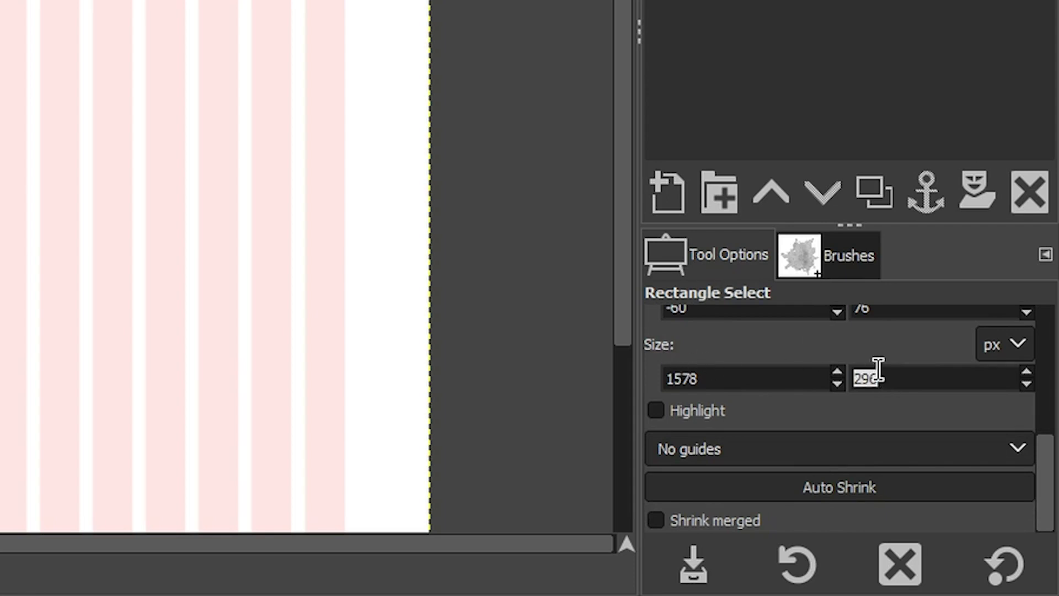
text(125)
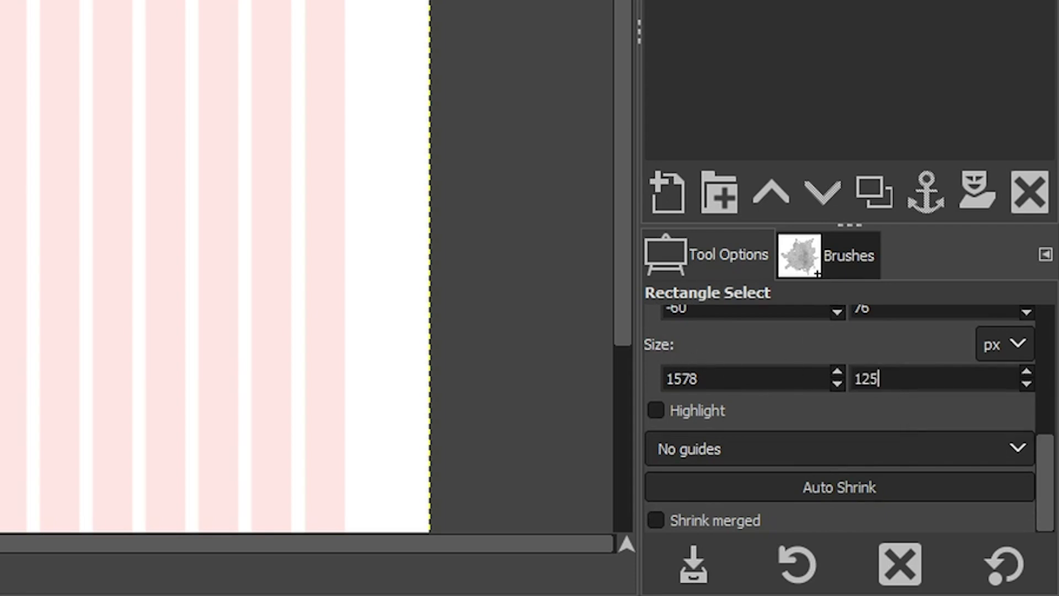
key(Tab)
Create a new transparent layer named Header Background
click(665, 176)
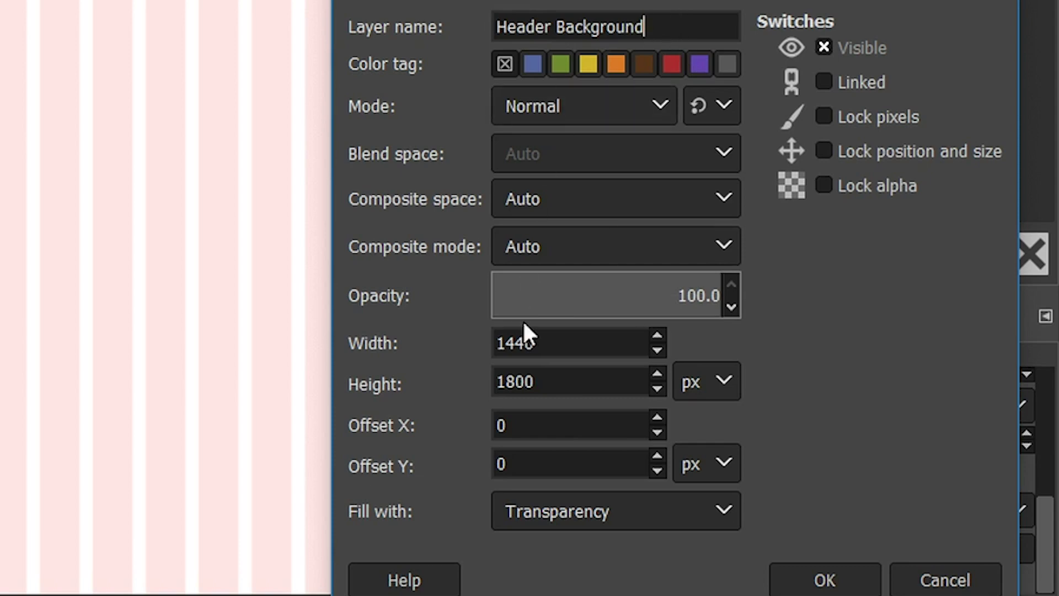
click(521, 508)
click(549, 512)
click(819, 581)
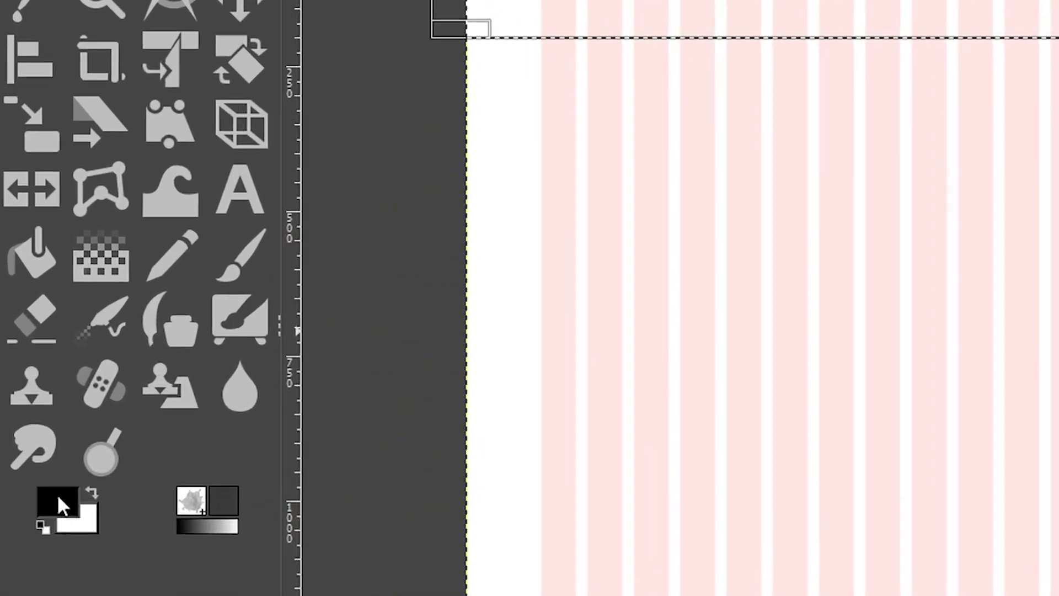
Set the foreground color to 3e5063, store it in the color history, and activate the Bucket Fill tool
click(34, 410)
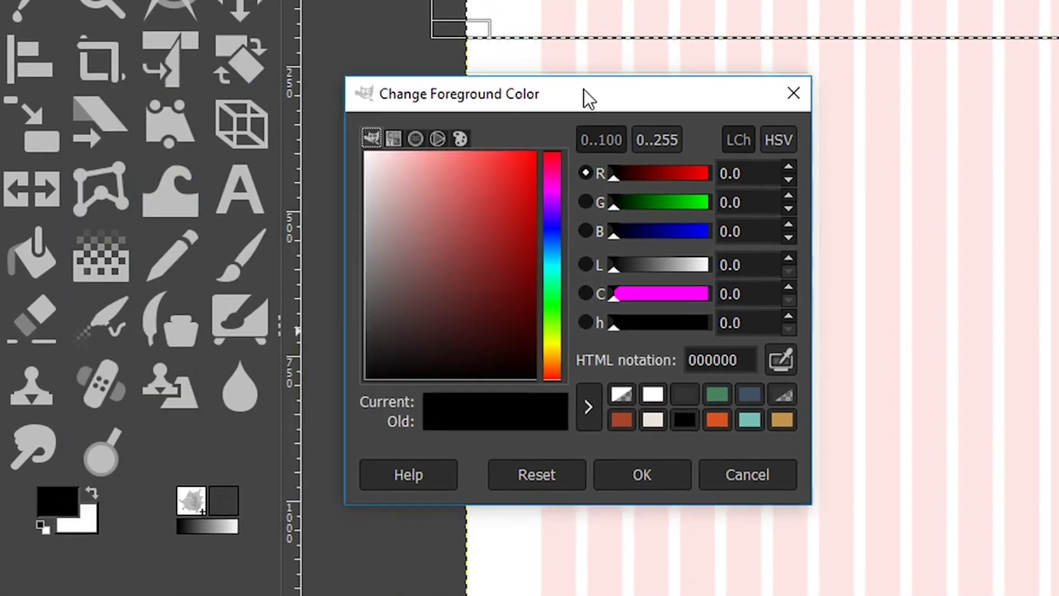
drag(583, 89, 542, 71)
click(707, 373)
drag(705, 338, 630, 334)
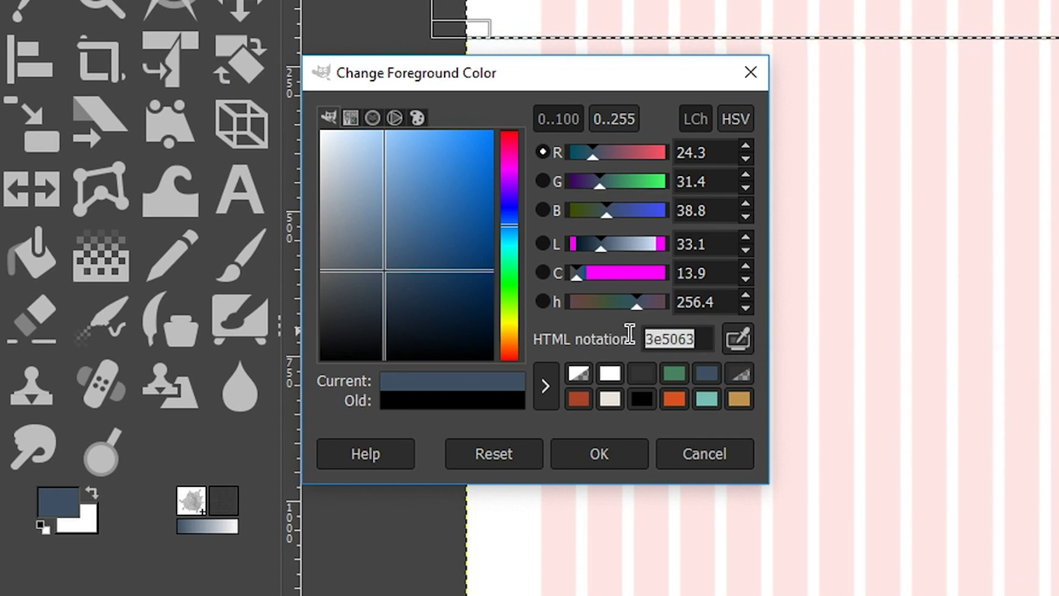
click(707, 338)
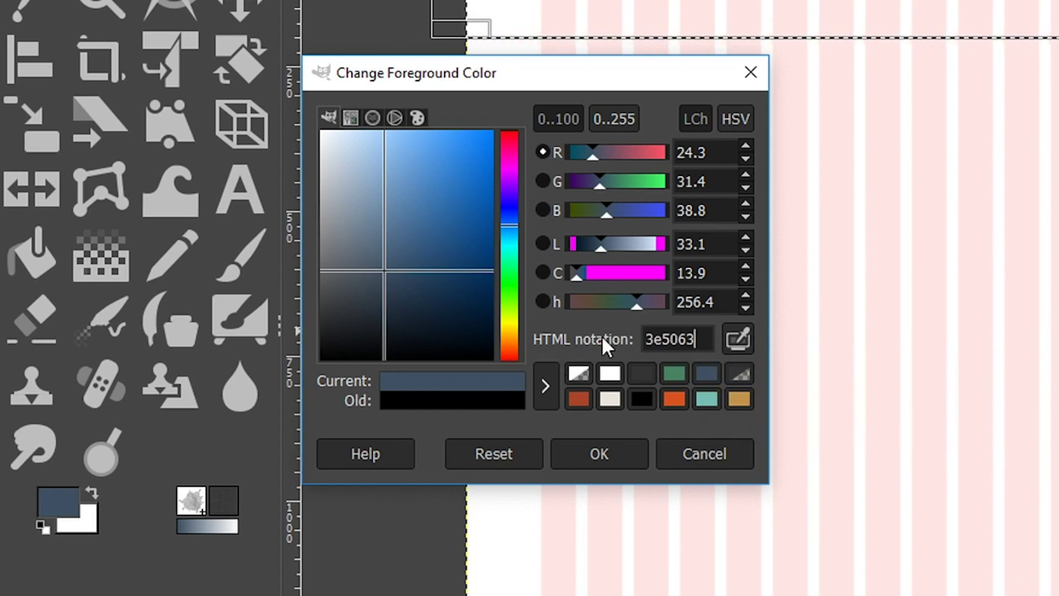
click(546, 389)
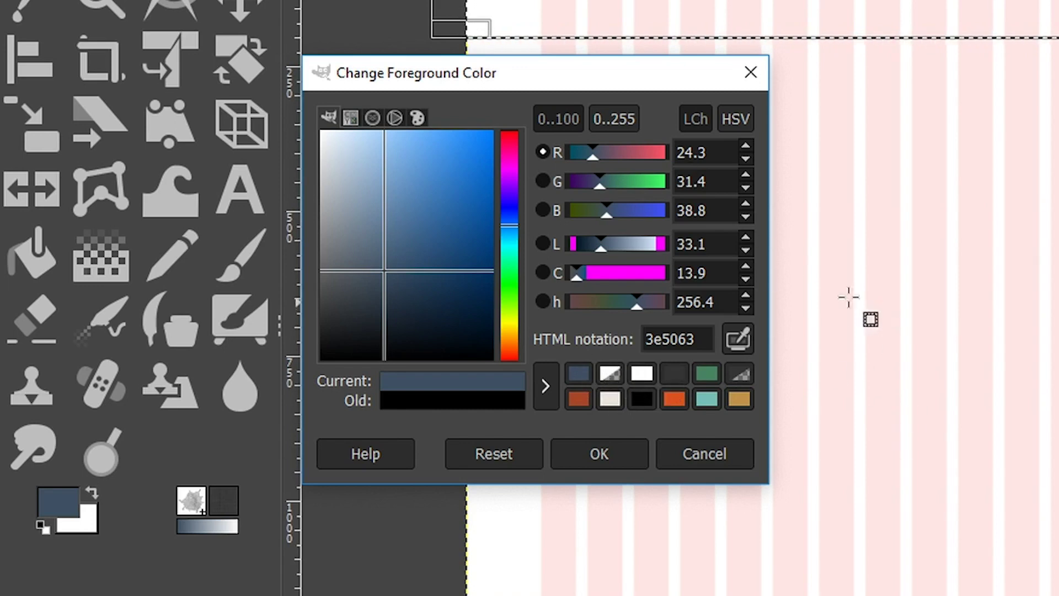
click(607, 458)
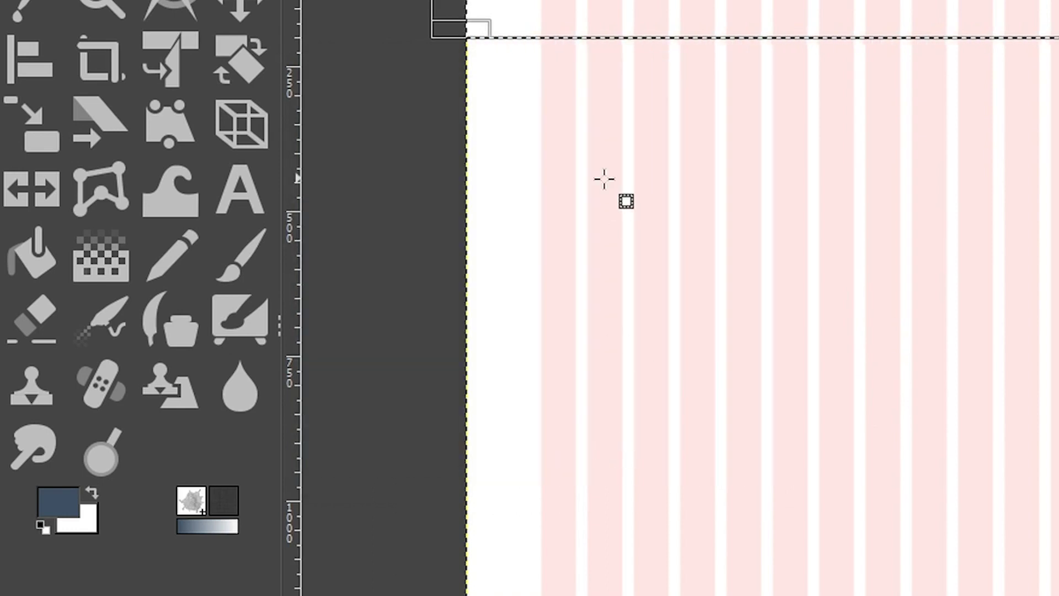
key(g)
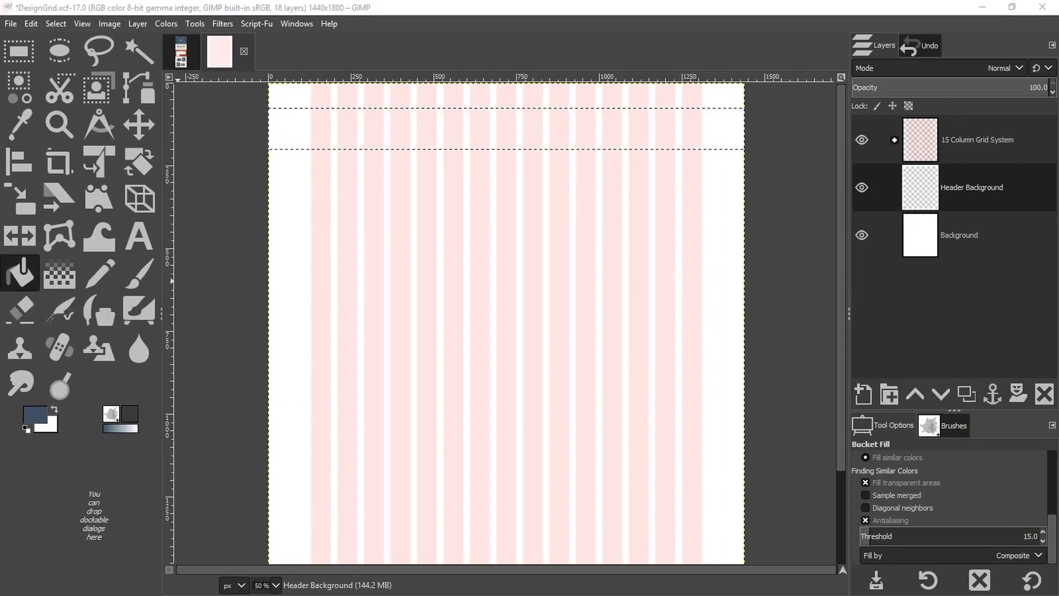
Switch to KeyboardShortcuts.pdf and review the GIMP and Photoshop shortcut lists, including the top 12 for PC and Mac users
key(alt+Tab)
drag(412, 167, 468, 14)
scroll(434, 263, down, 20)
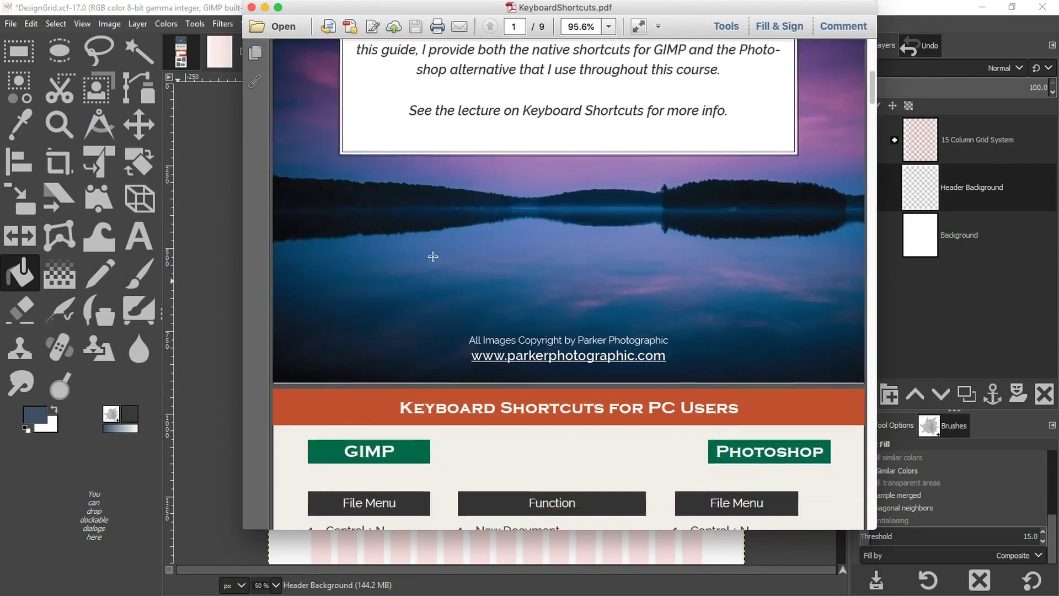
scroll(432, 254, up, 10)
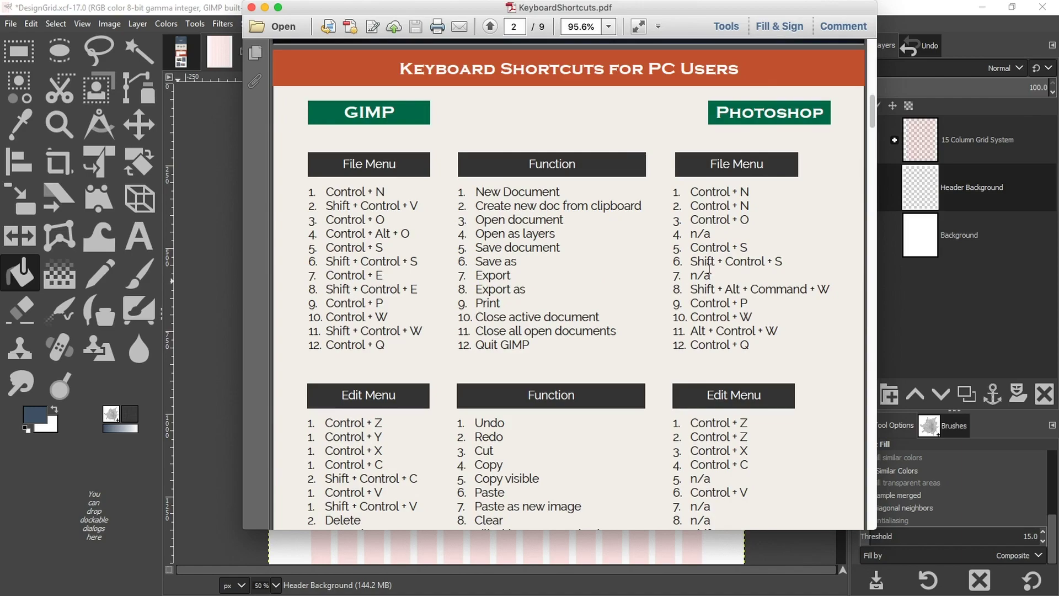
scroll(555, 349, down, 20)
scroll(555, 349, down, 20)
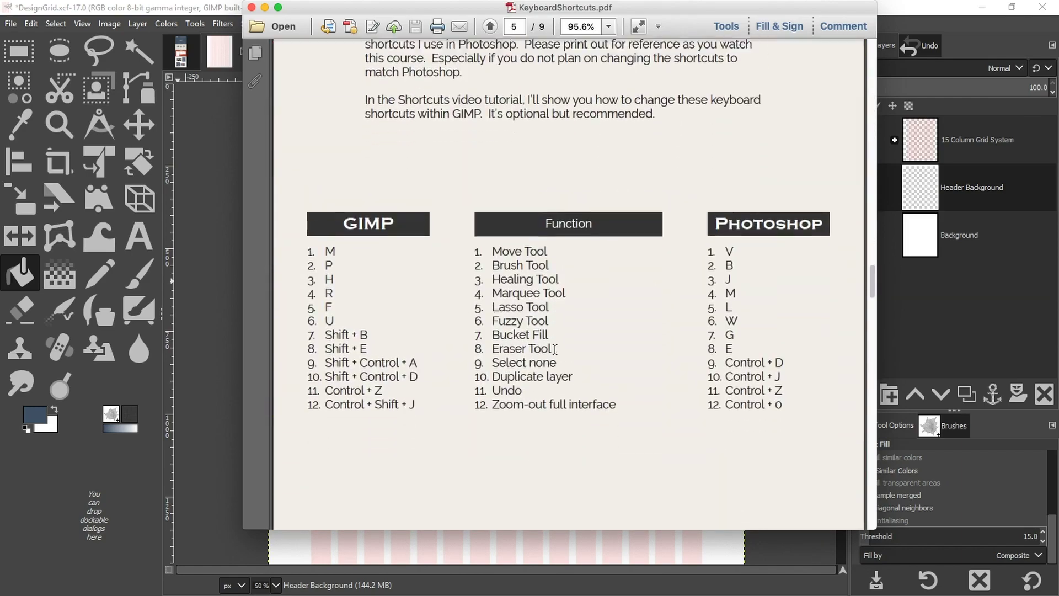
scroll(555, 349, up, 4)
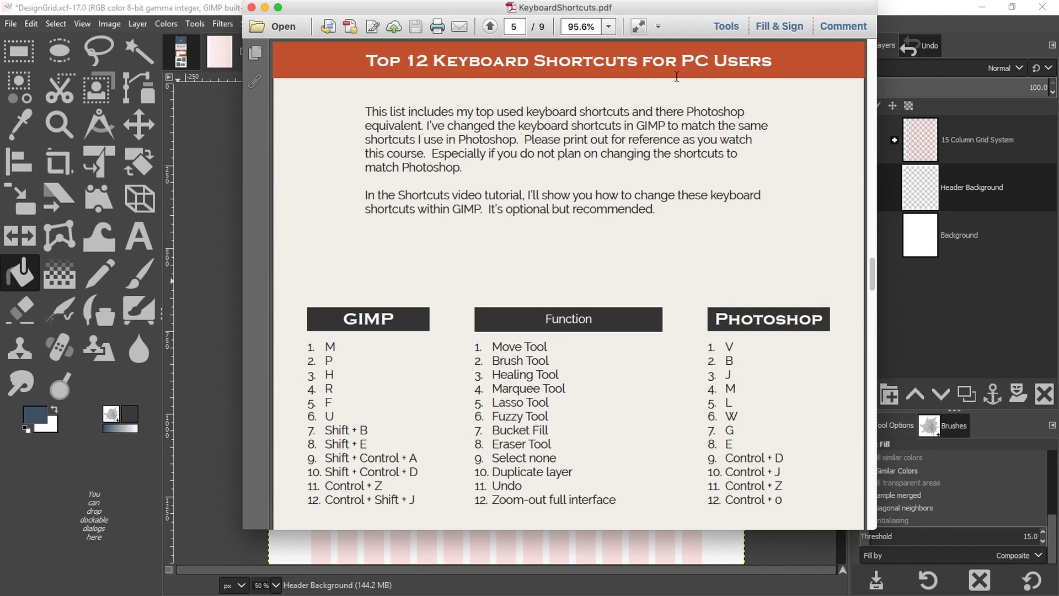
scroll(447, 261, down, 20)
scroll(446, 262, down, 15)
scroll(446, 262, up, 3)
scroll(446, 262, up, 5)
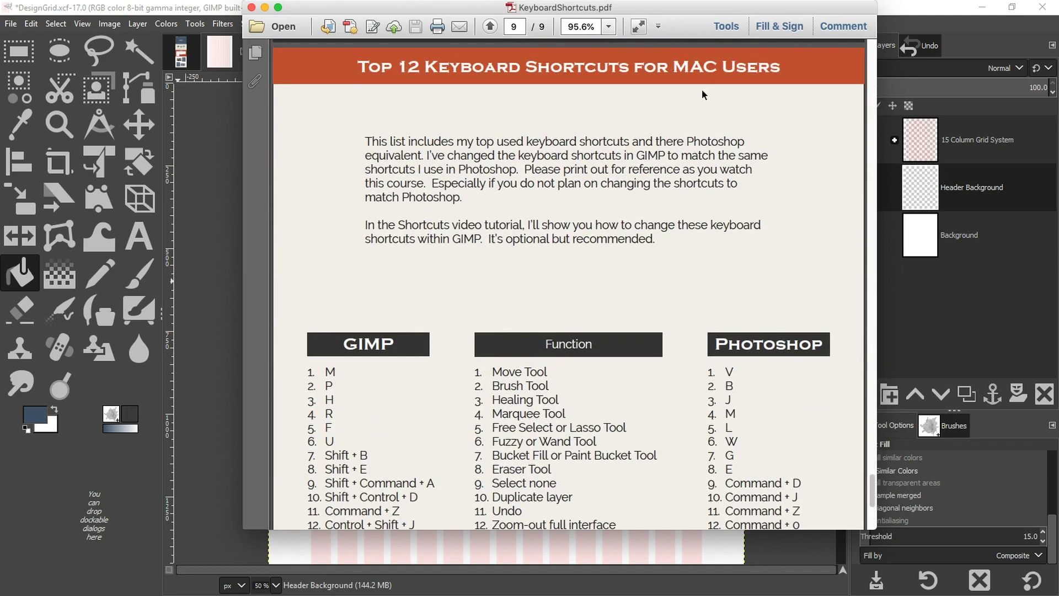
scroll(644, 235, down, 2)
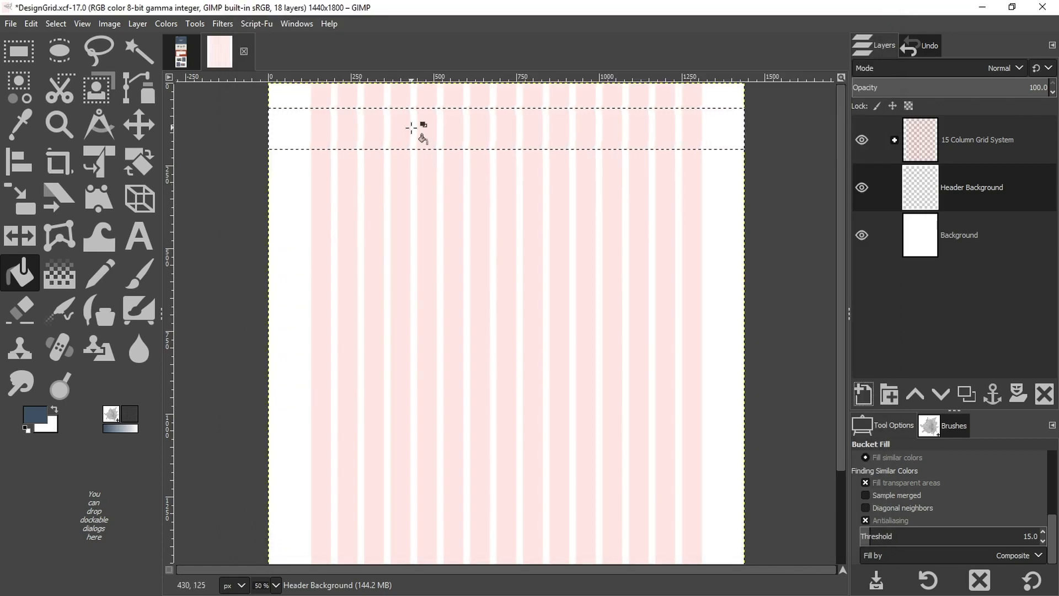
Fill the header selection on the Header Background layer with the foreground color and dismiss the selection
key(ctrl+comma)
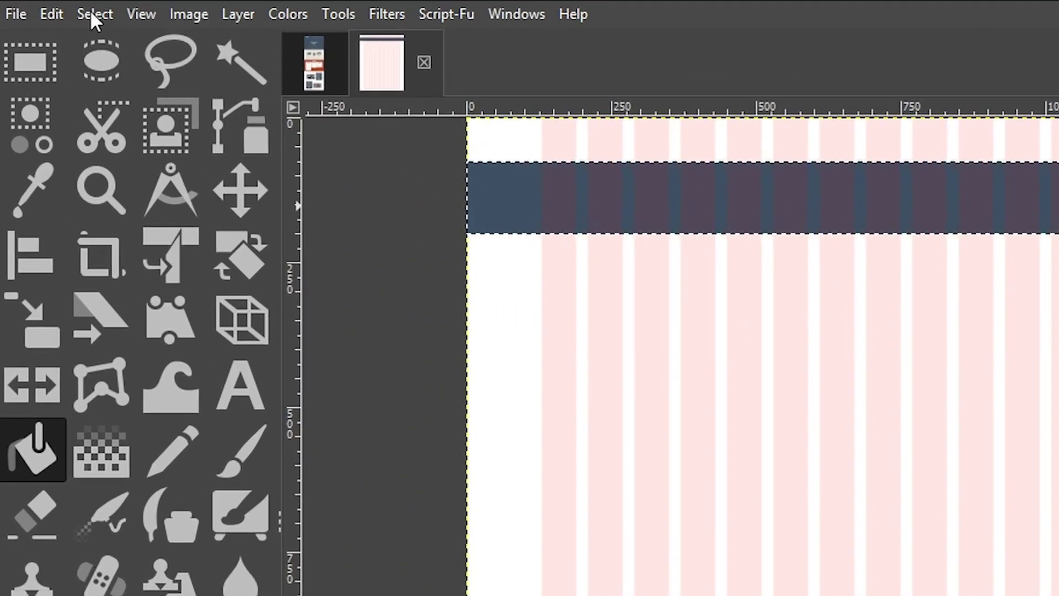
click(73, 19)
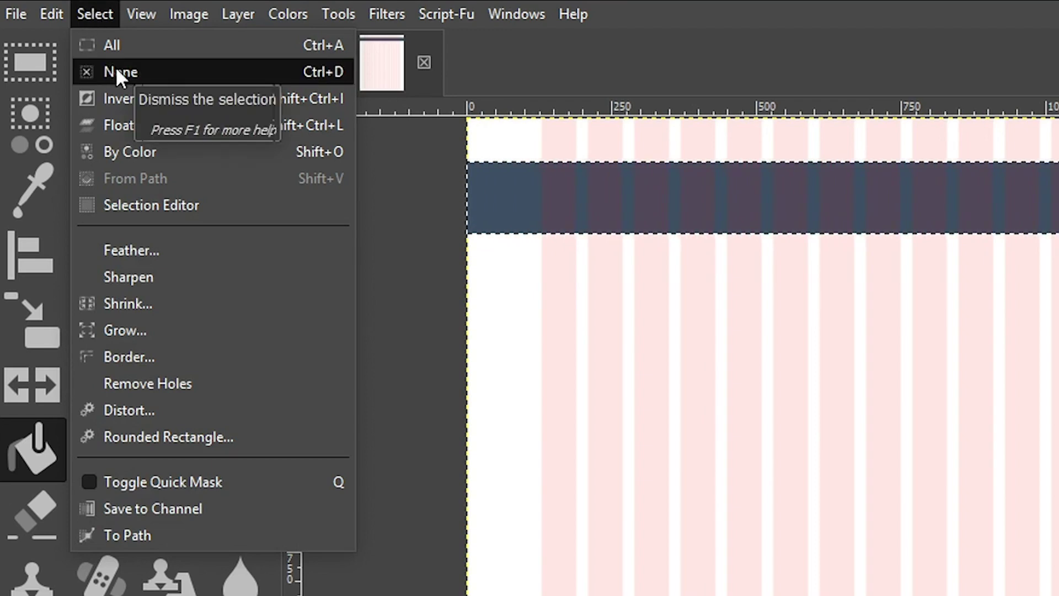
click(305, 70)
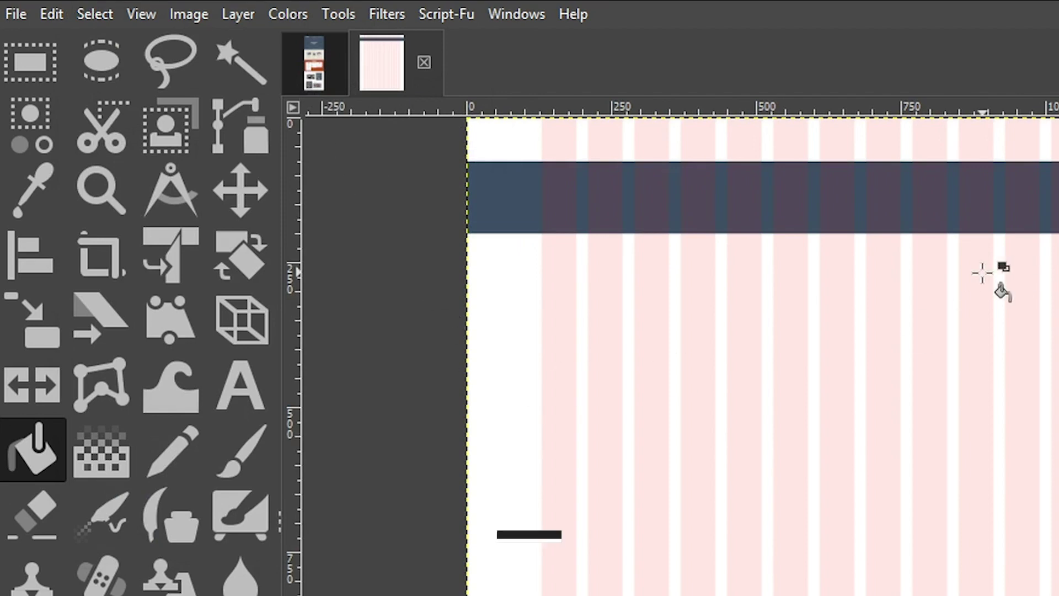
Hide the 15 Column Grid System group and move the Header Background bar up close to the canvas's top edge
key(v)
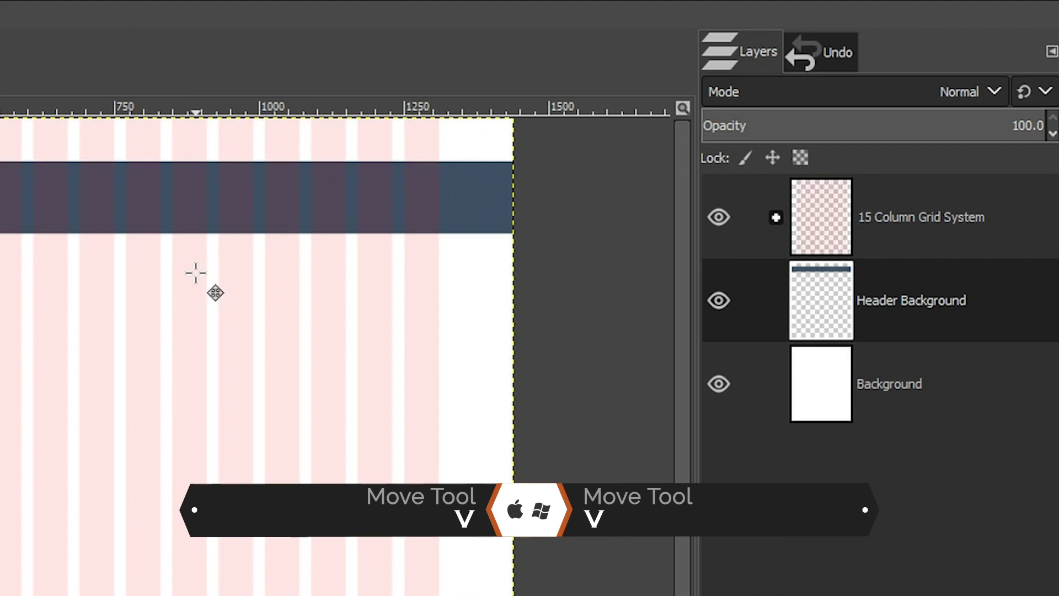
click(899, 217)
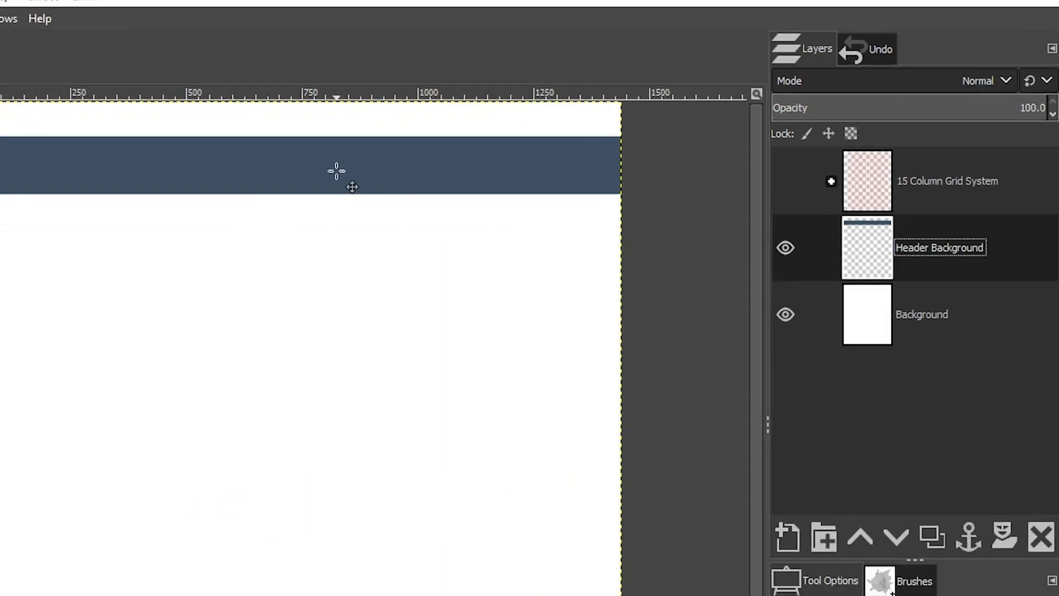
drag(157, 206, 158, 169)
drag(541, 112, 541, 109)
Align the Header Background bar flush with the top edge of the canvas, working at a close view
key(z)
click(489, 91)
click(490, 90)
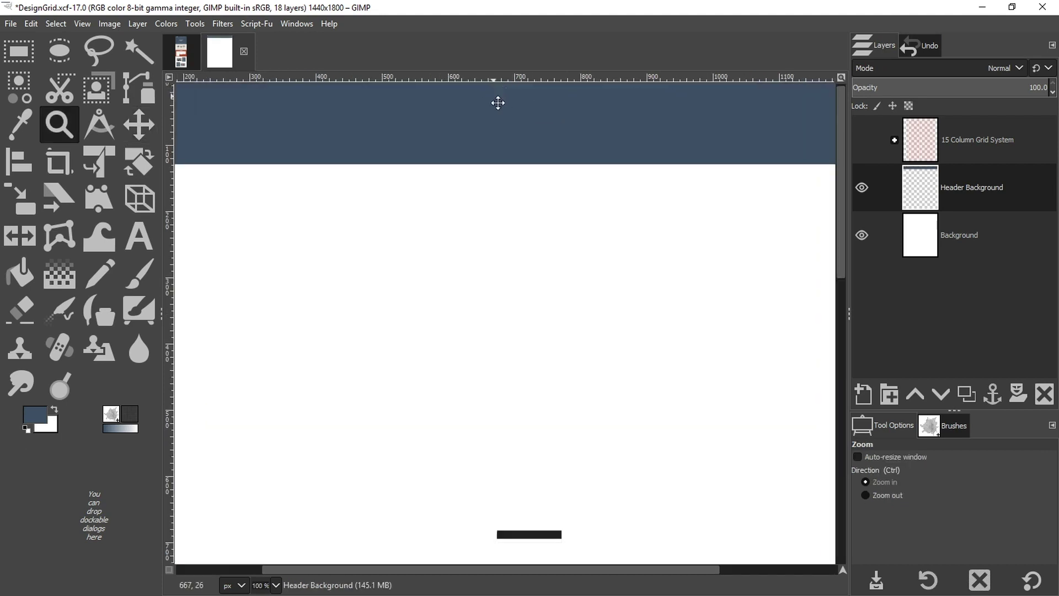
scroll(644, 189, up, 3)
click(220, 186)
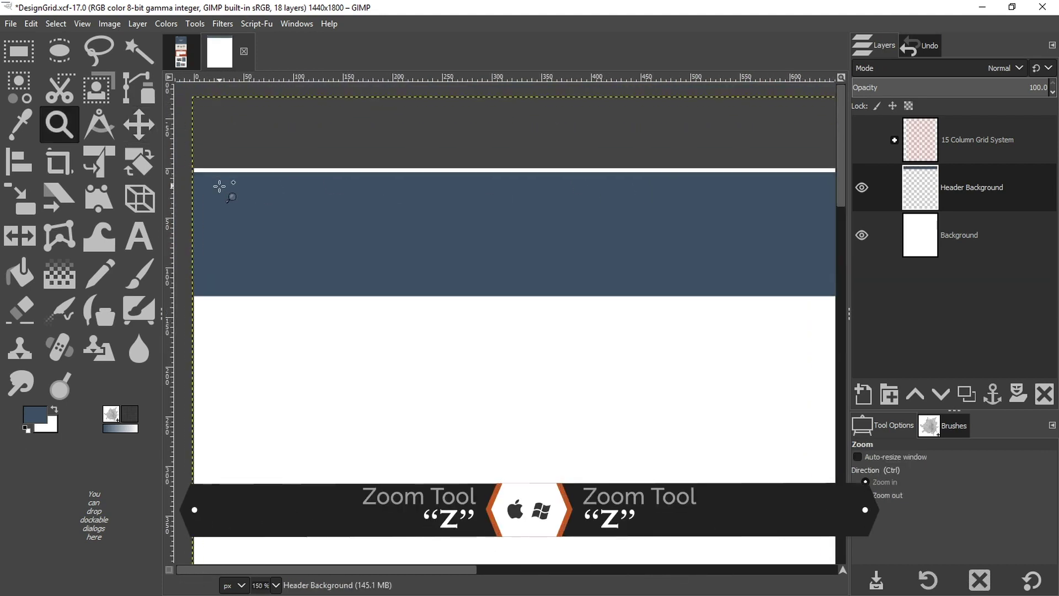
click(223, 185)
key(m)
drag(251, 192, 252, 184)
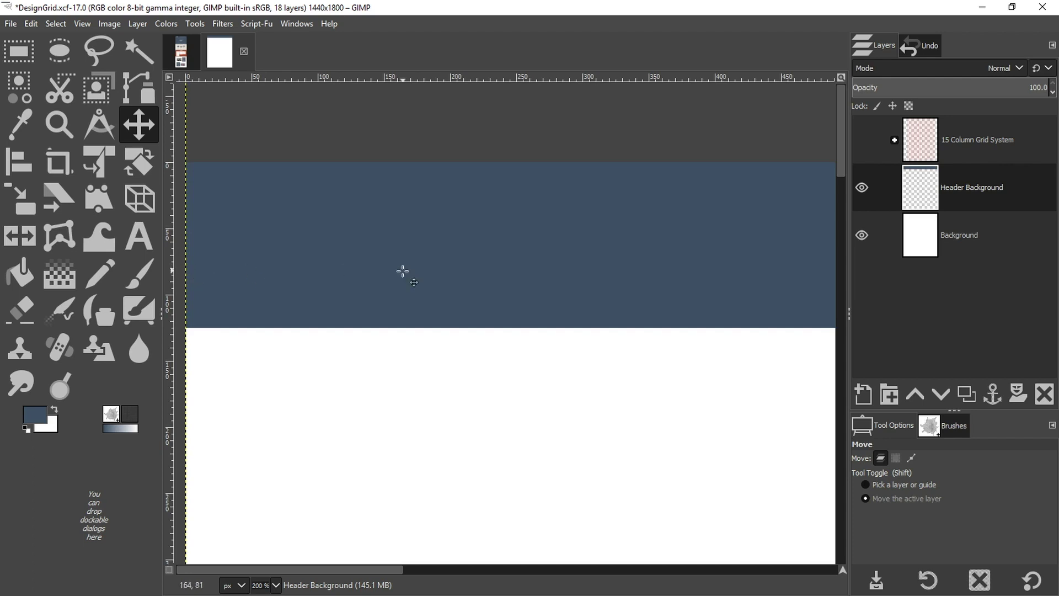
Examine how the Header Background layer's boundary sits relative to the top and bottom of the canvas
key(z)
ctrl+click(403, 271)
ctrl+click(404, 271)
ctrl+click(406, 273)
ctrl+click(407, 276)
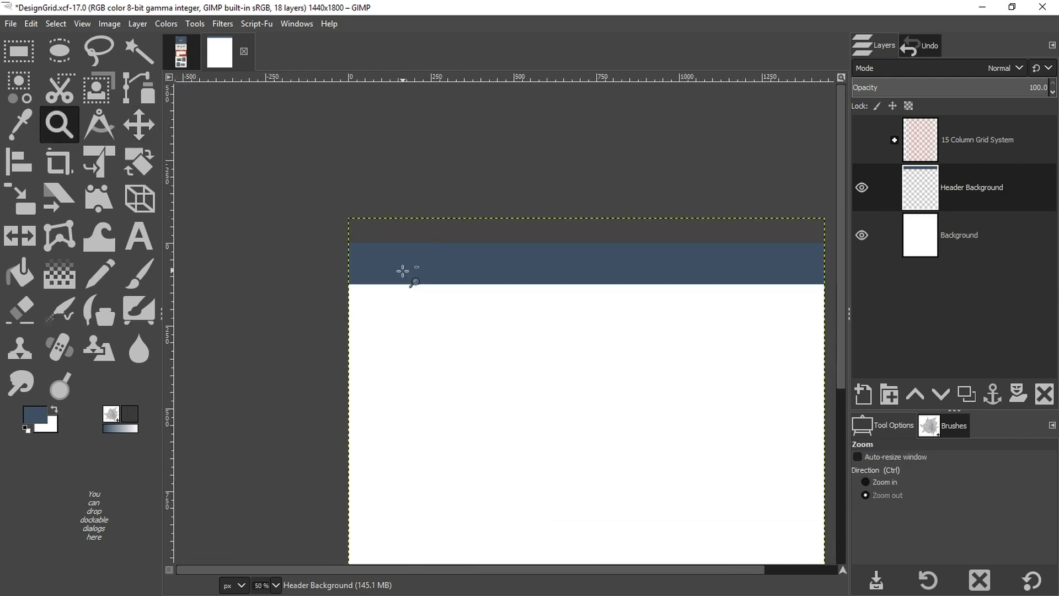
drag(492, 301, 396, 115)
scroll(413, 406, down, 2)
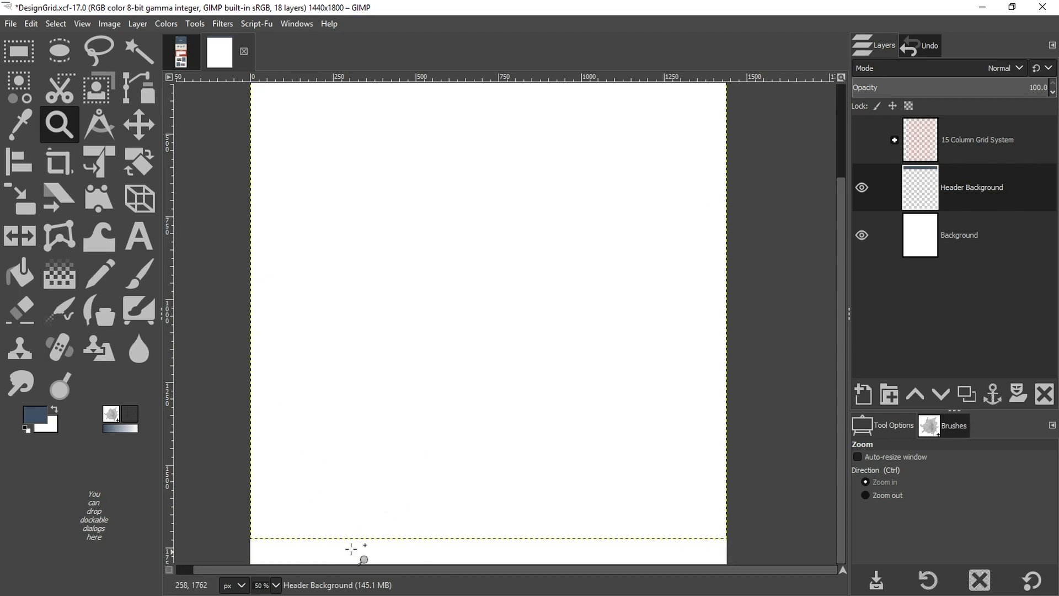
scroll(333, 461, up, 2)
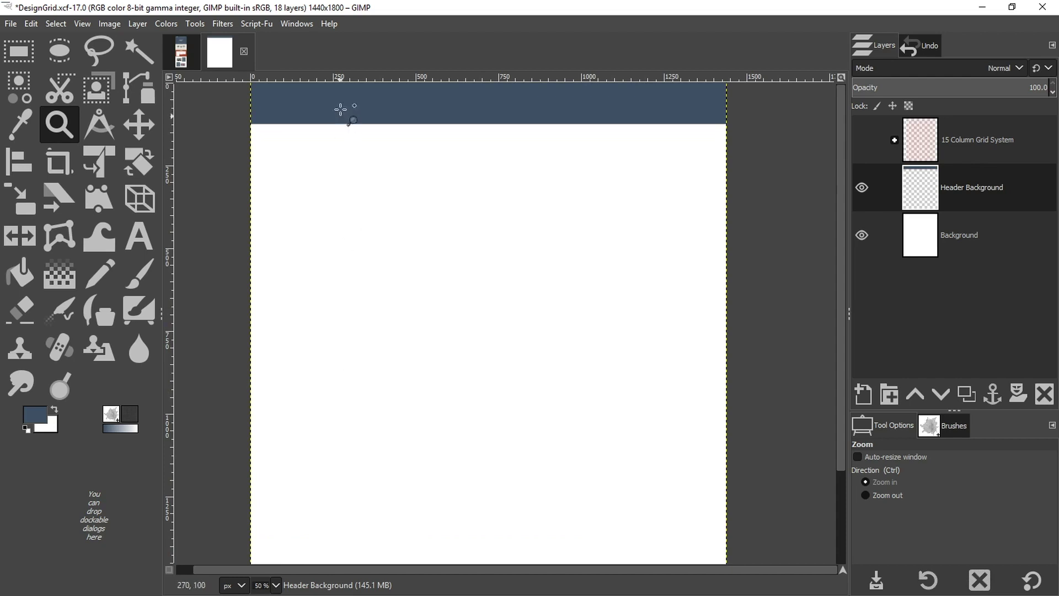
click(340, 112)
drag(339, 109, 380, 223)
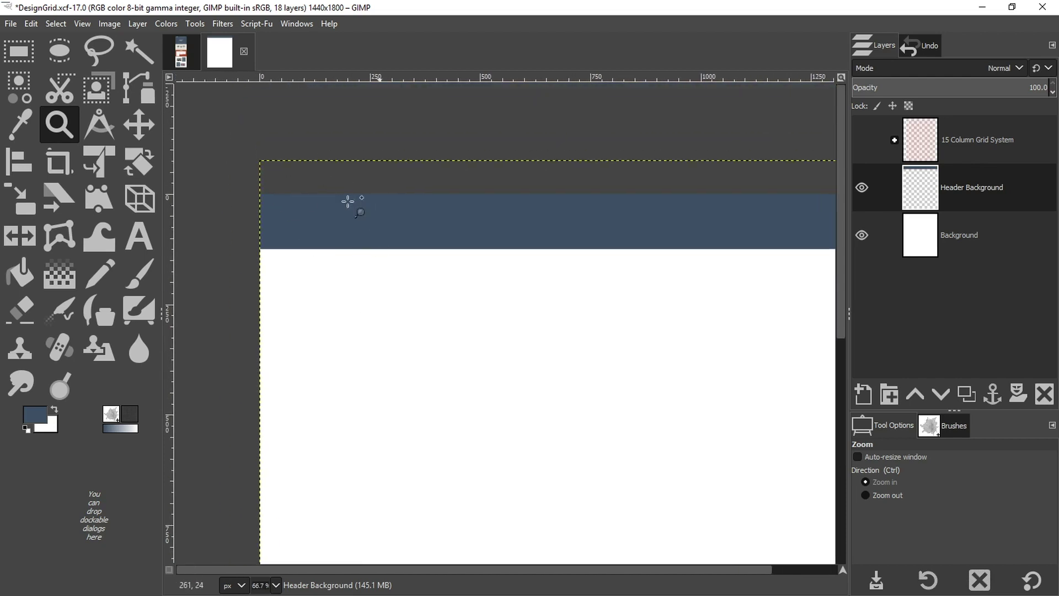
Crop the Header Background layer to its content
key(m)
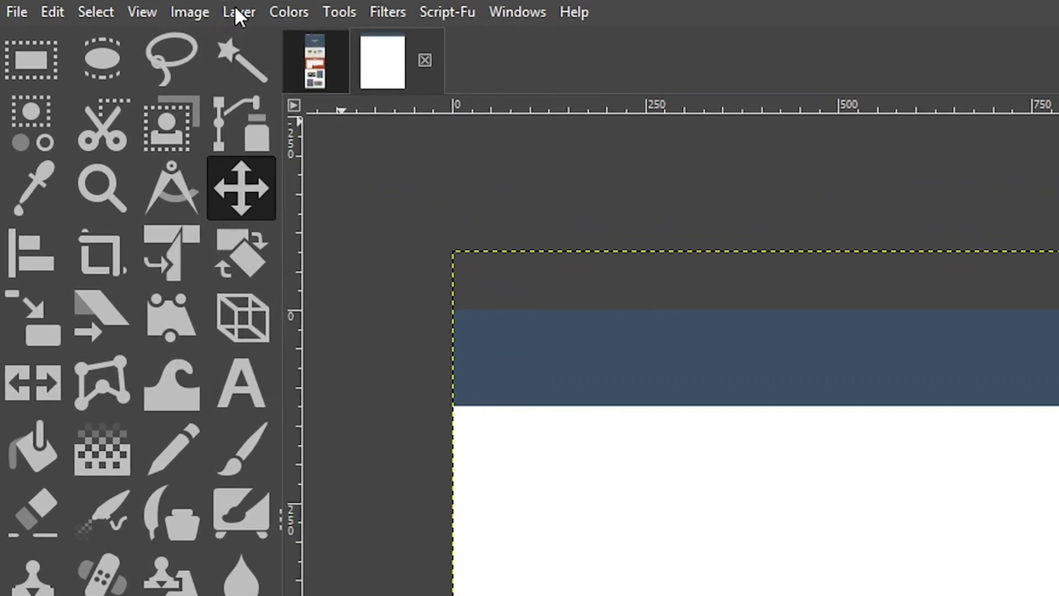
click(238, 15)
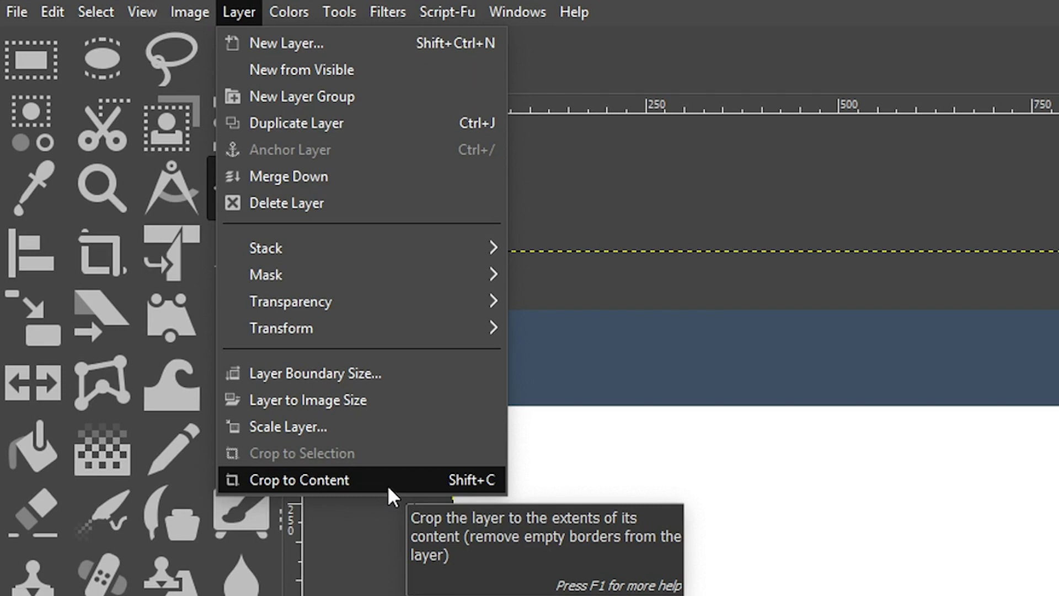
click(478, 485)
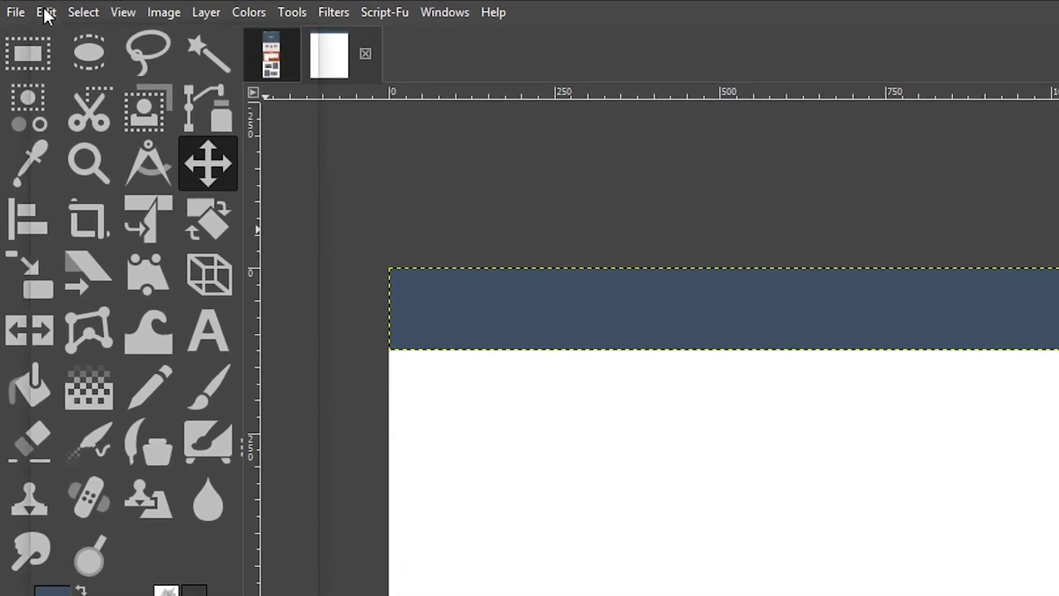
Assign Shift+C as the keyboard shortcut for the Layers Crop to Content action, keeping shortcuts saved on exit
click(46, 12)
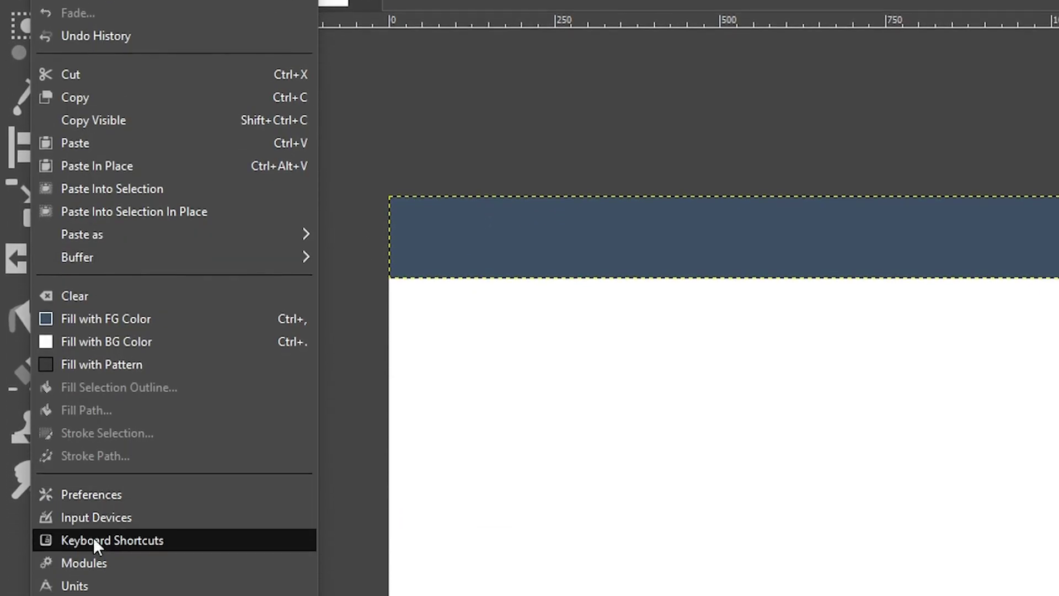
click(93, 538)
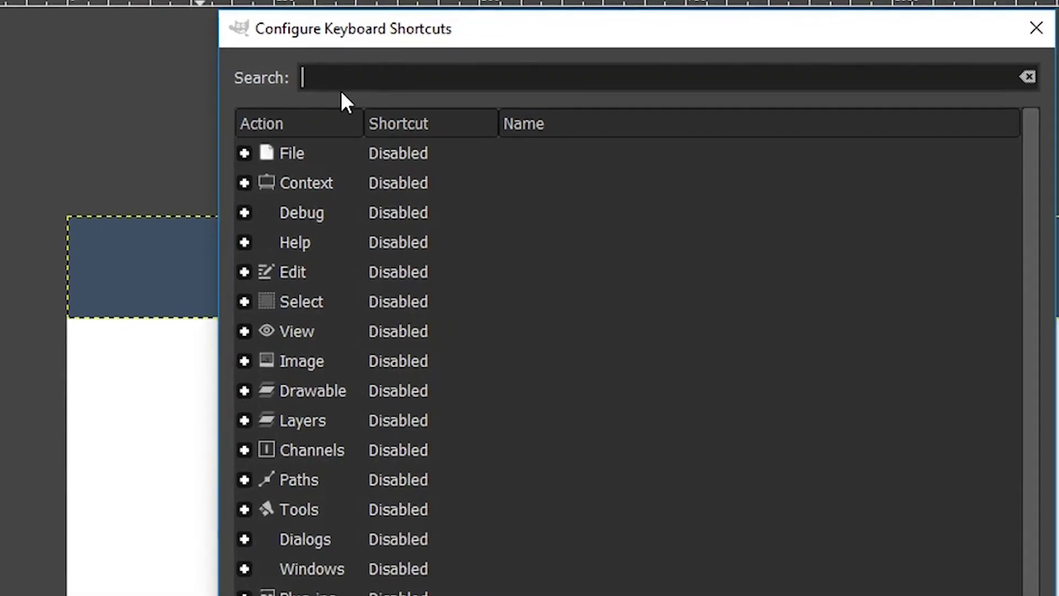
text(crop)
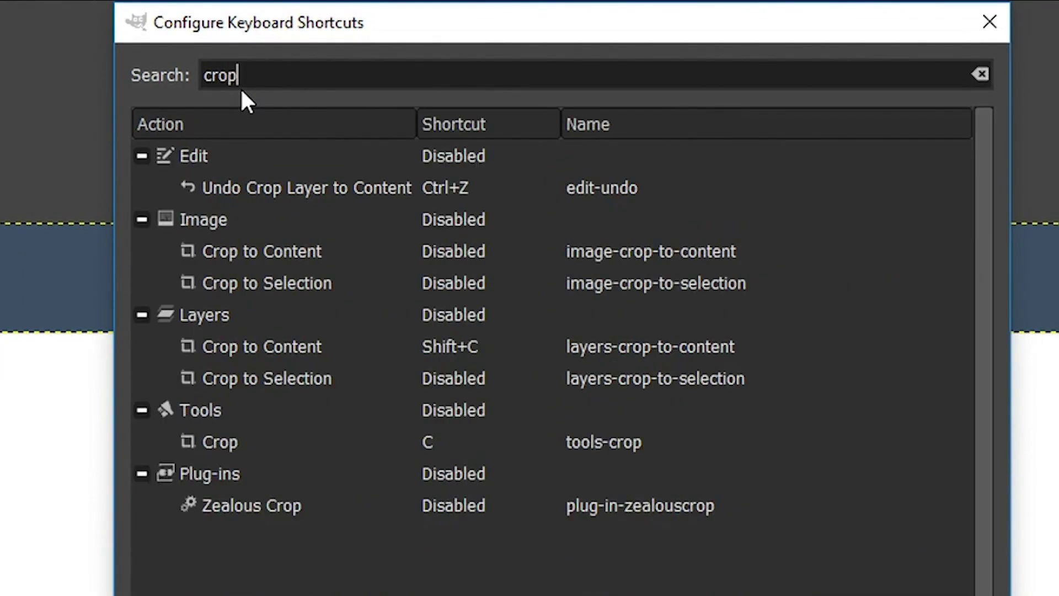
text( to content)
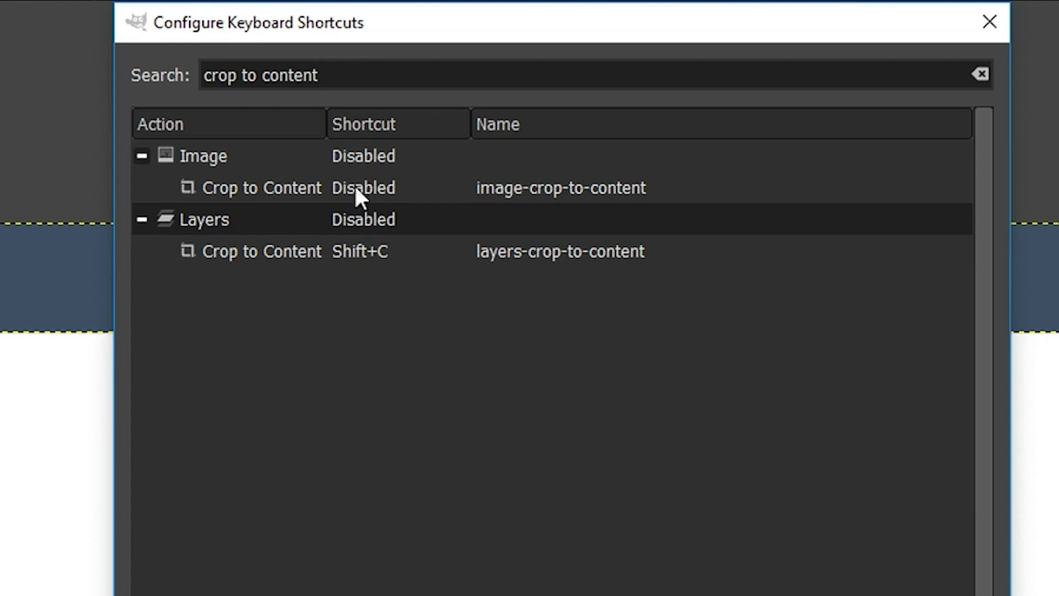
click(363, 252)
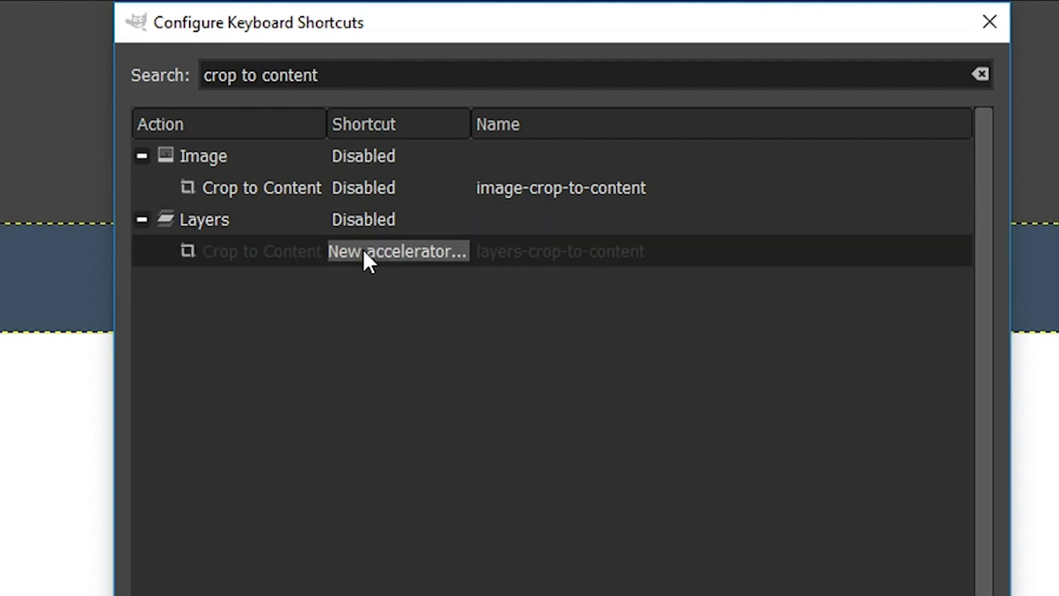
key(shift+c)
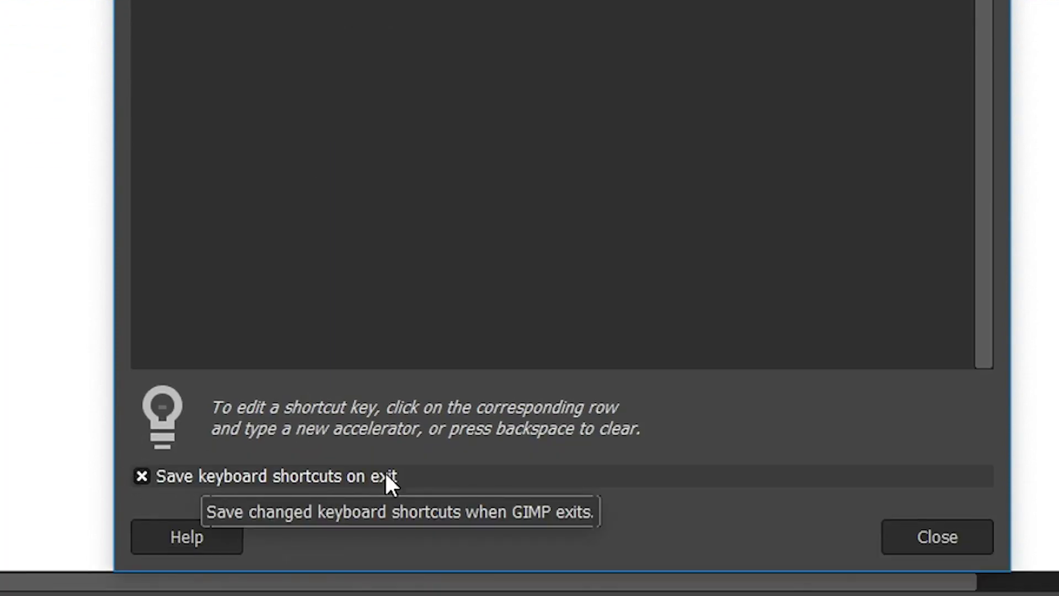
click(159, 476)
click(593, 478)
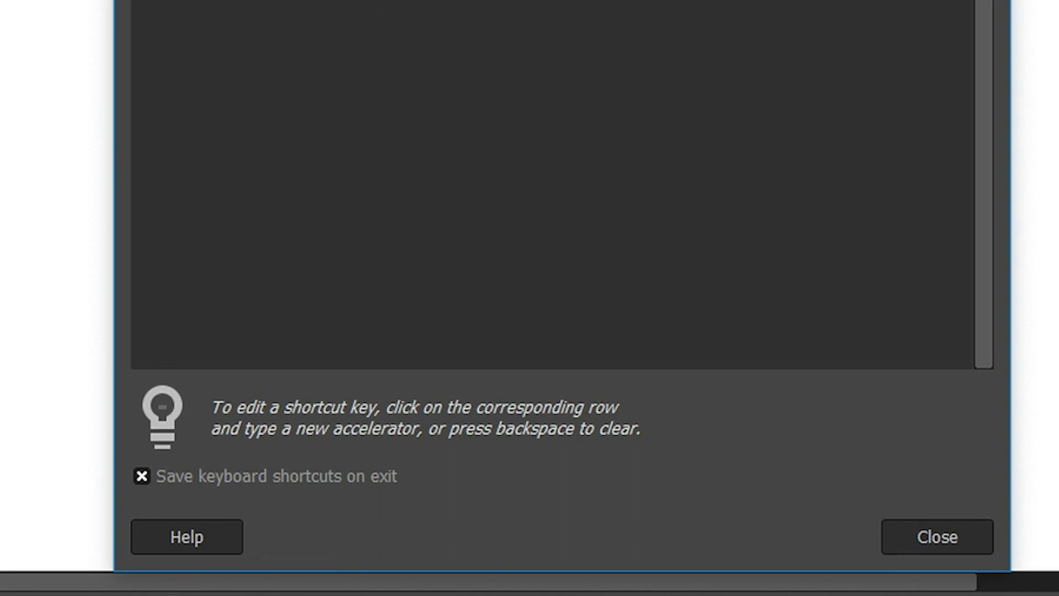
click(917, 535)
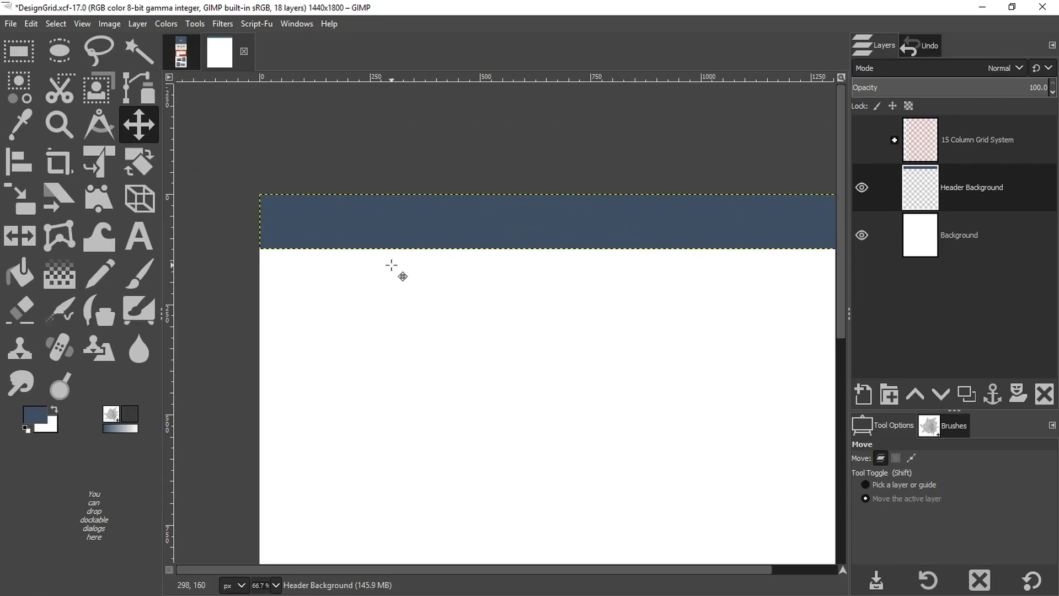
Place logo2.png from the Project Images folder into the document as a new layer
drag(1, 264, 319, 83)
click(388, 303)
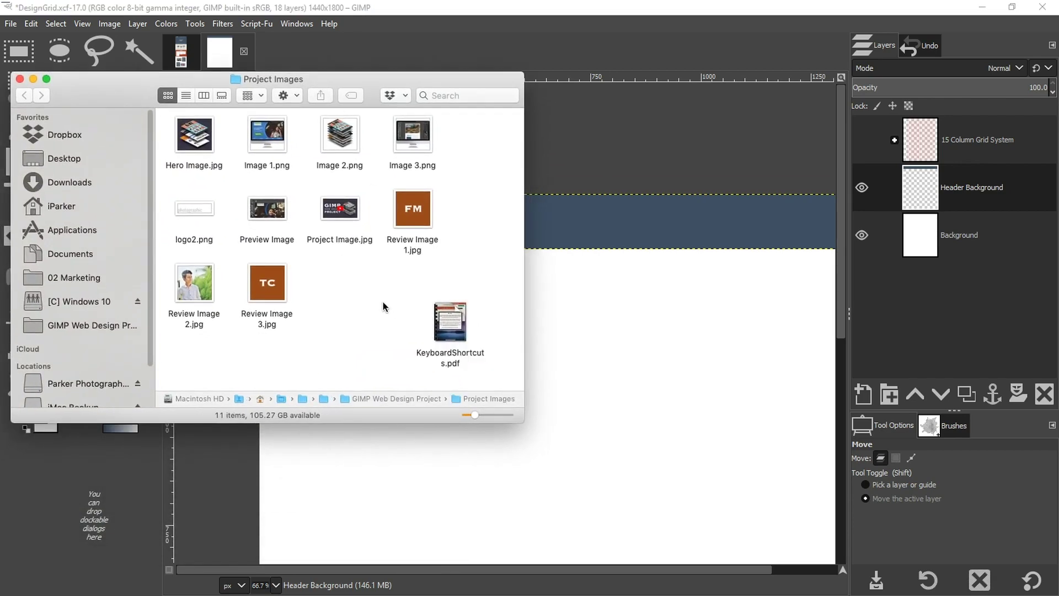
click(193, 213)
drag(194, 212, 578, 332)
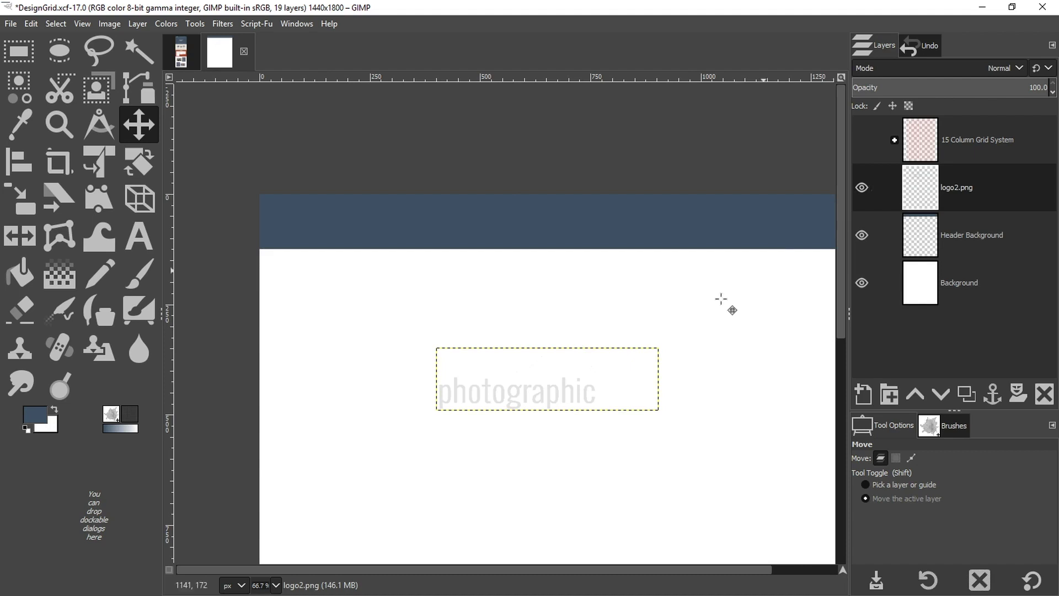
Move the logo onto the start of the blue header bar and crop its layer to its content
drag(549, 395, 392, 228)
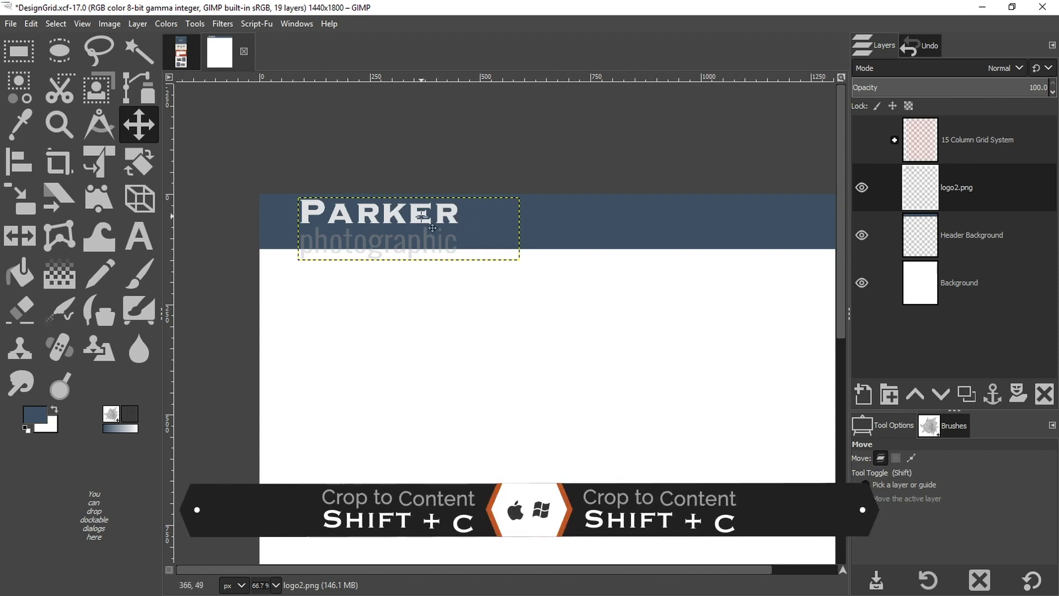
key(shift+c)
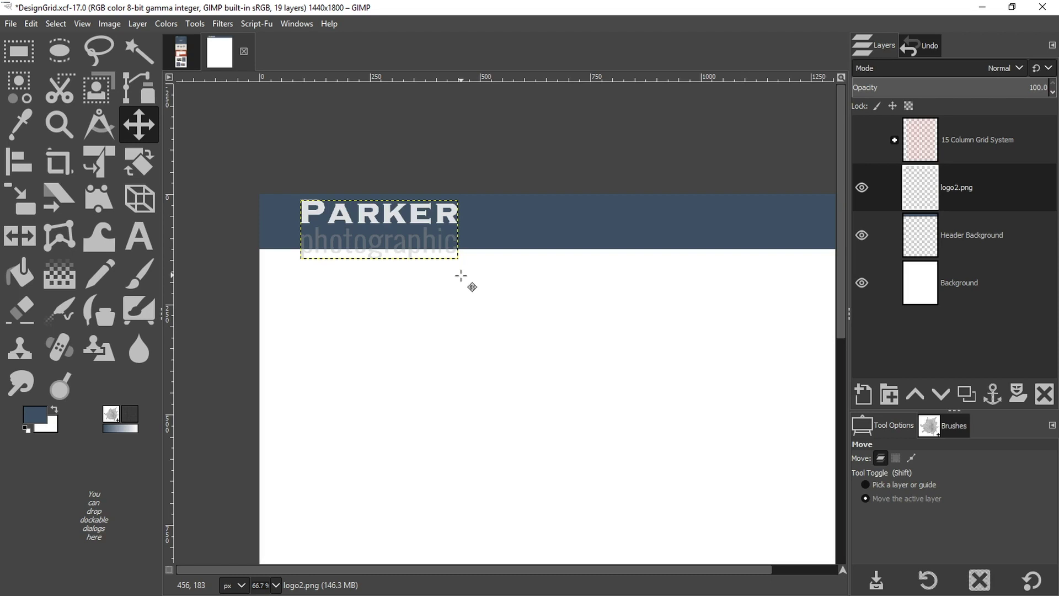
key(ctrl+z)
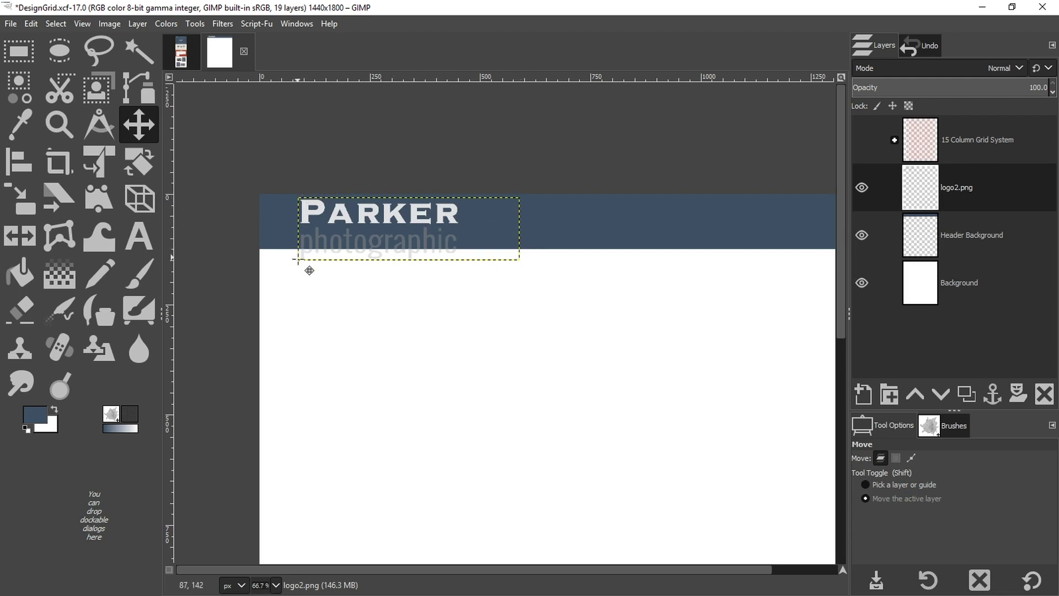
key(ctrl+alt+c)
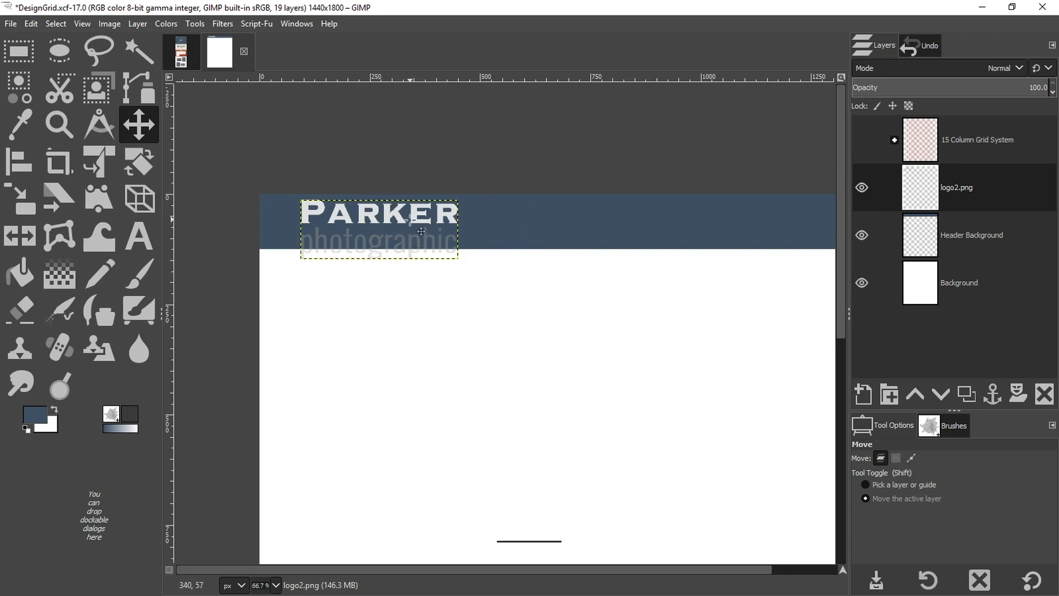
Scale the logo proportionally to a height of 75 px, giving a width of 200 px
key(shift+s)
click(406, 224)
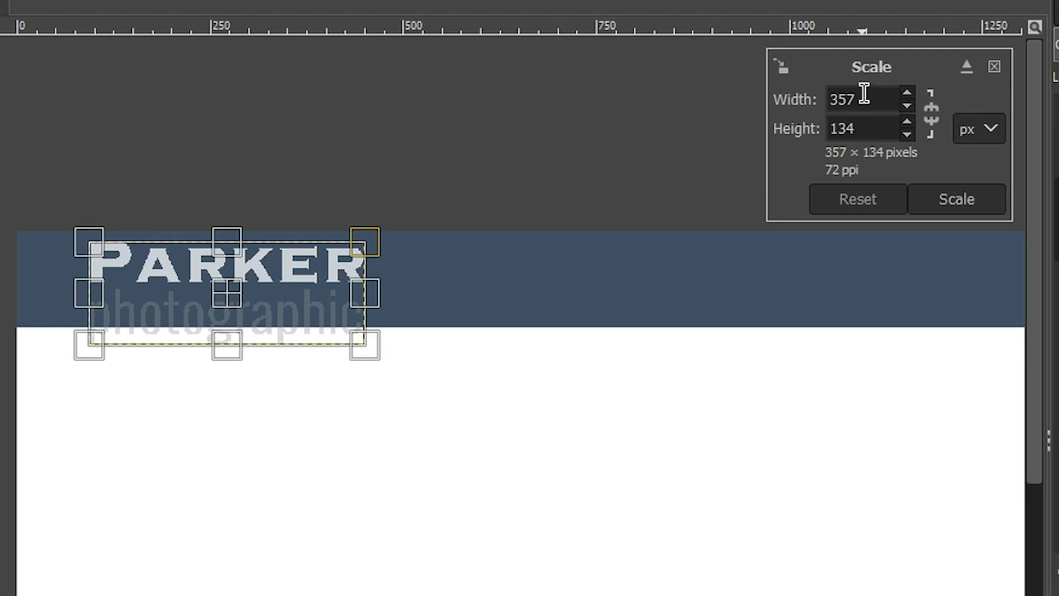
click(930, 108)
click(932, 109)
click(864, 126)
double_click(863, 126)
text(75)
key(Tab)
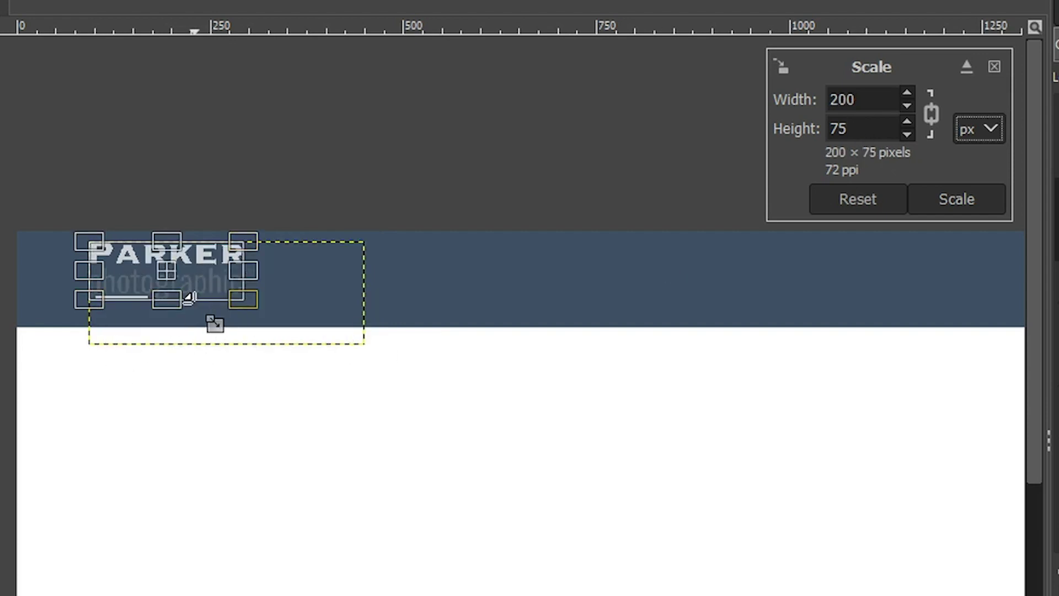
click(966, 198)
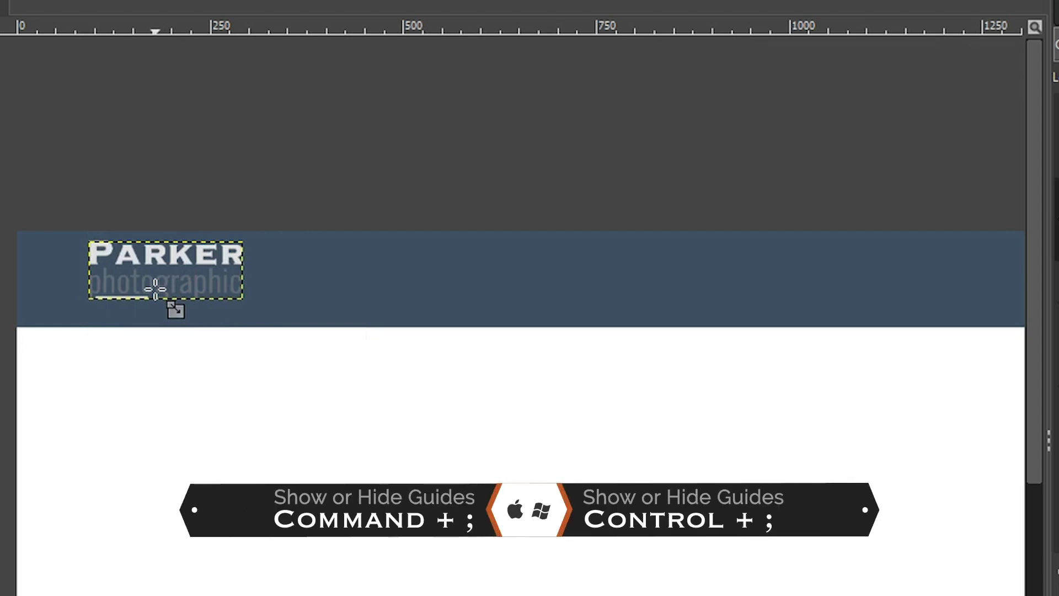
Show the guides and move the logo's left edge to the 130 px guide, checking it against the 15 Column Grid System
key(ctrl+semicolon)
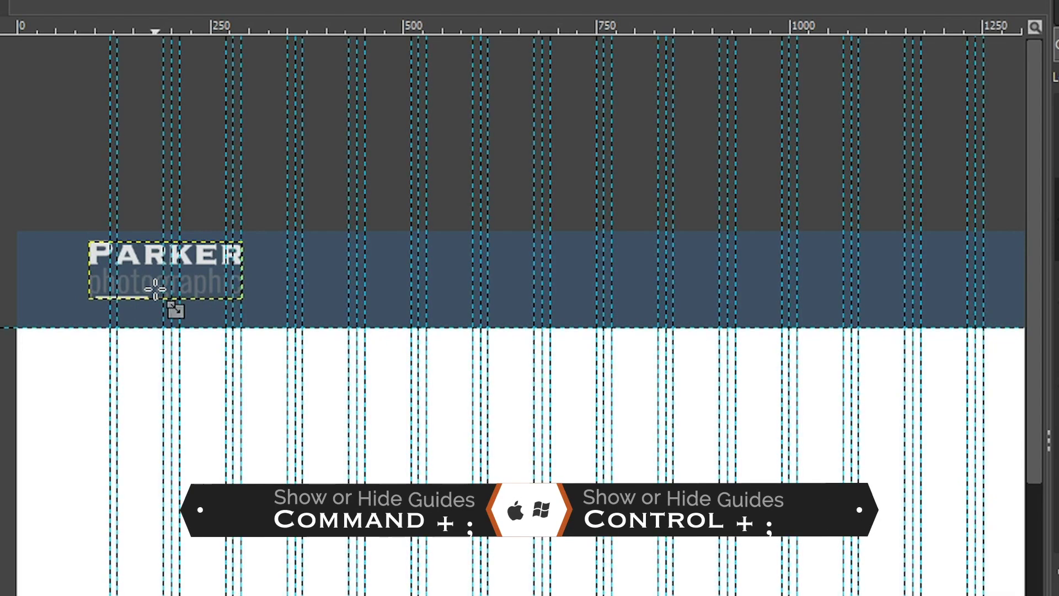
click(131, 275)
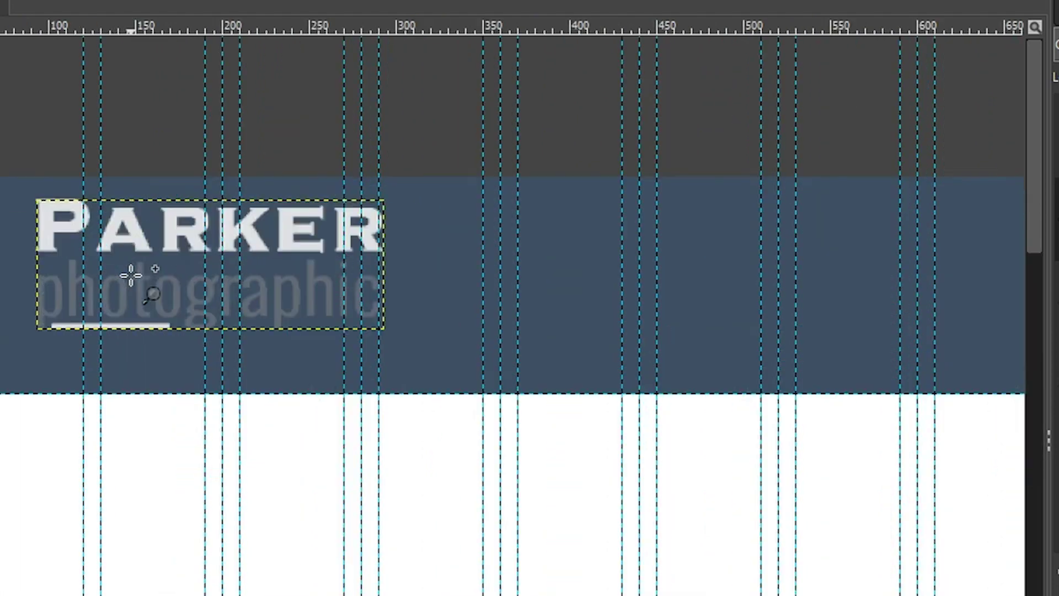
key(m)
drag(135, 221, 220, 251)
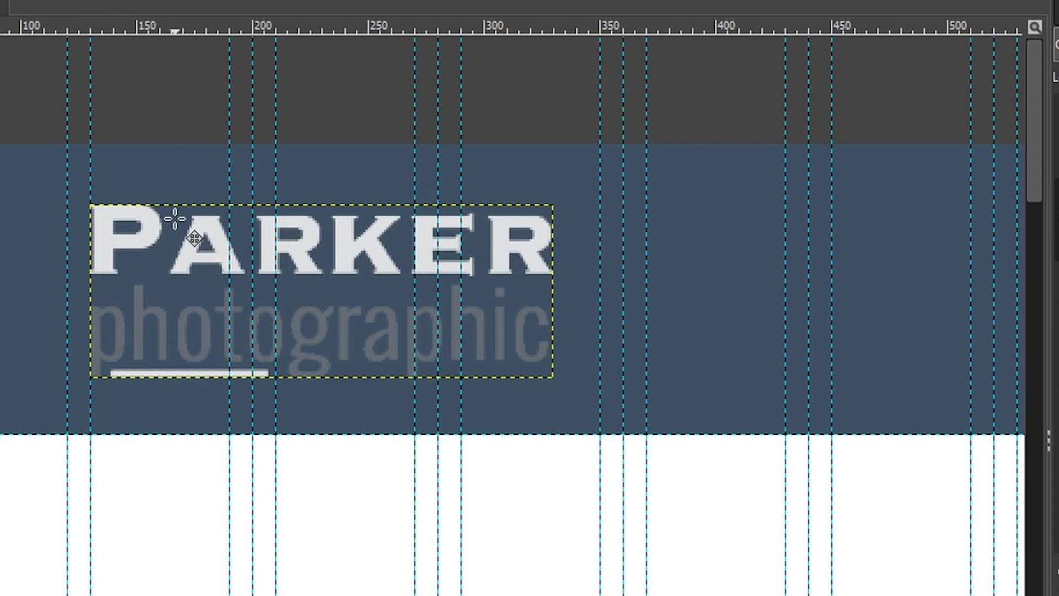
click(1056, 135)
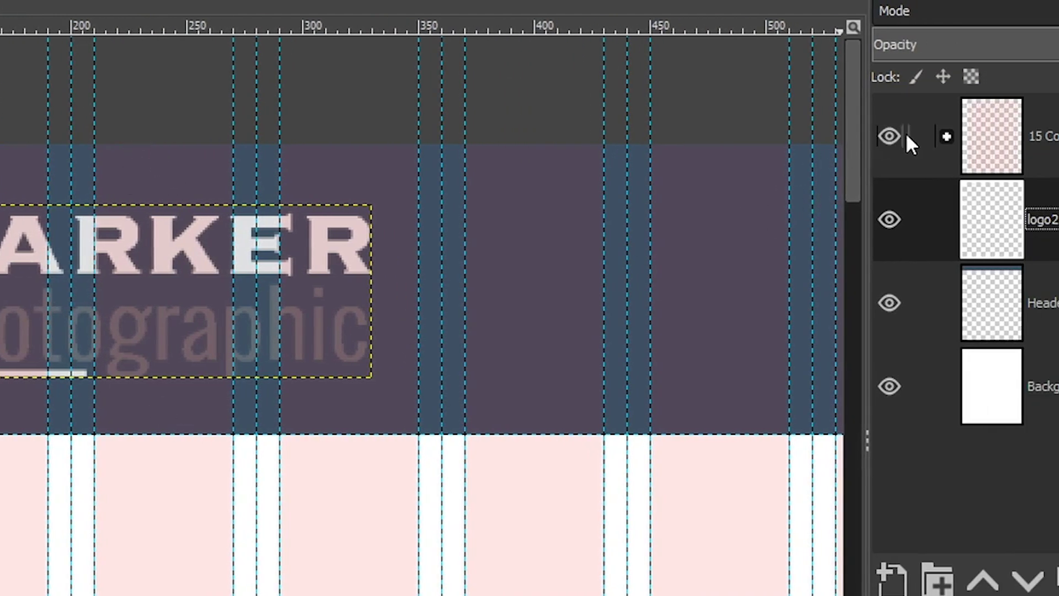
click(887, 137)
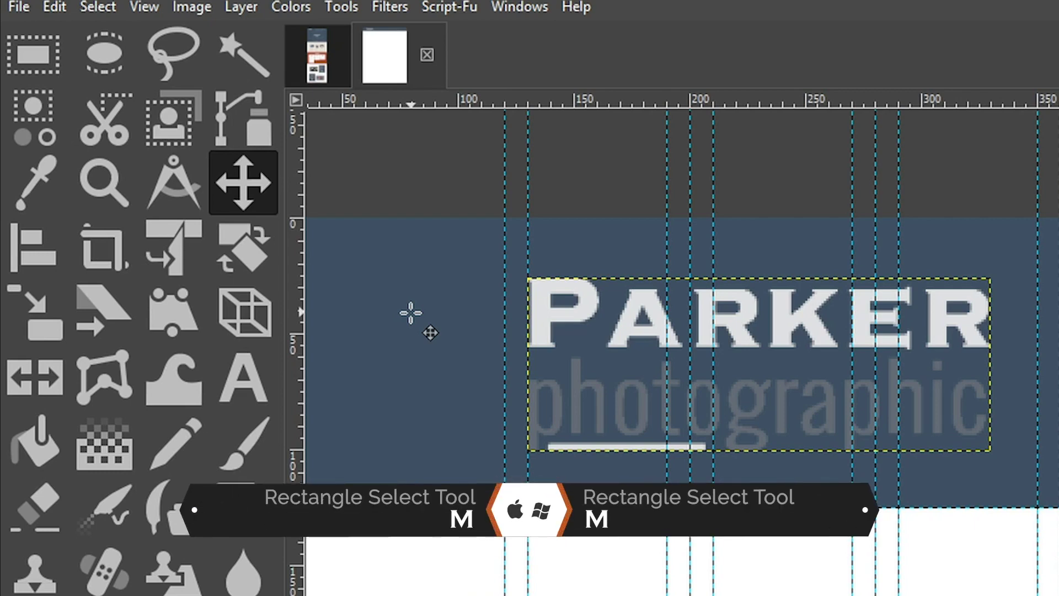
Draw a narrow rectangular selection spanning the header's full height and align the logo vertically to the middle of that selection
key(m)
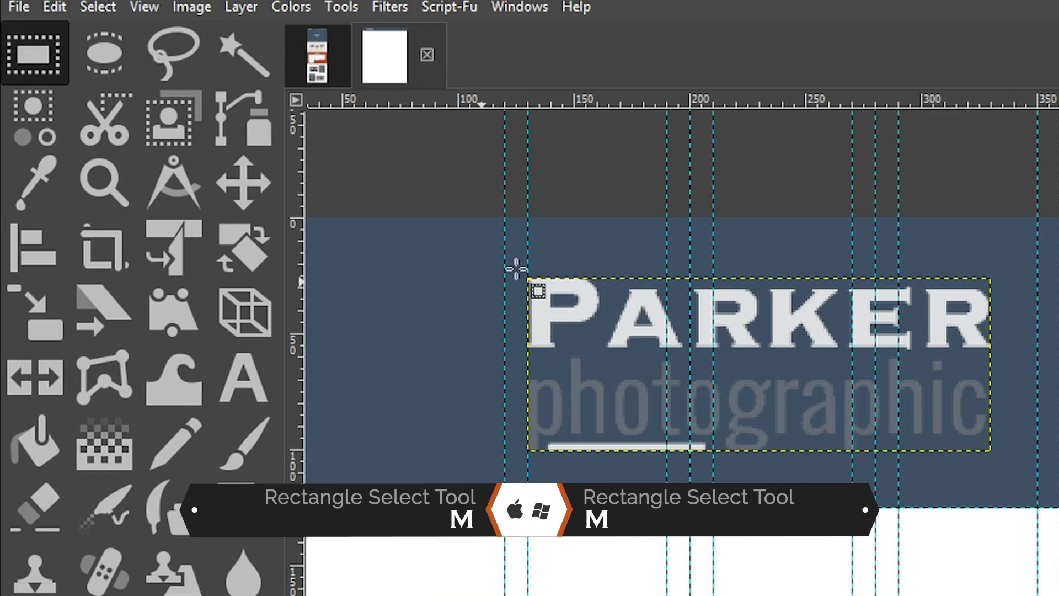
drag(558, 219, 605, 505)
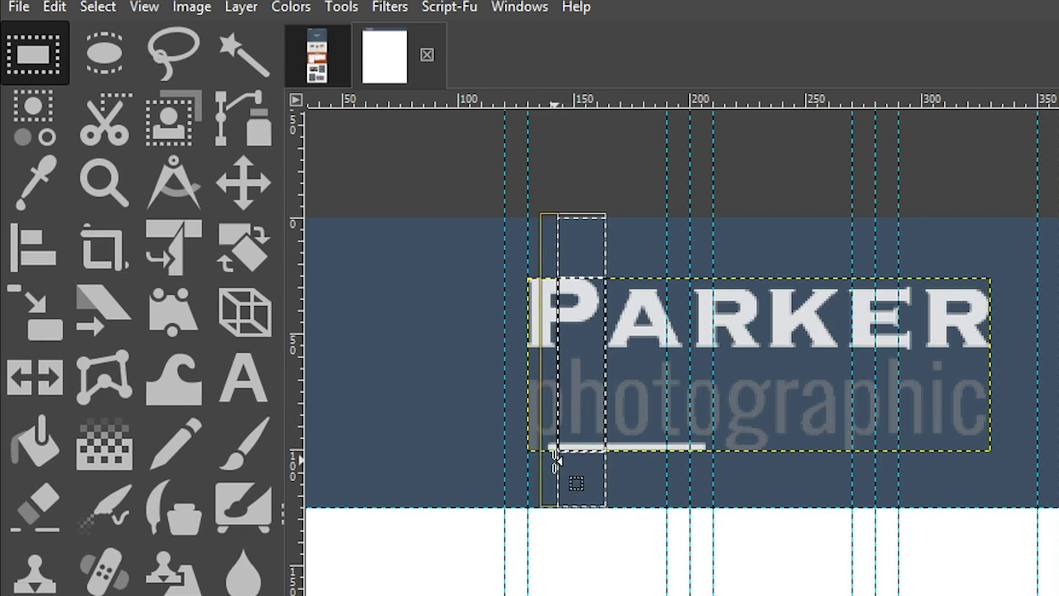
key(a)
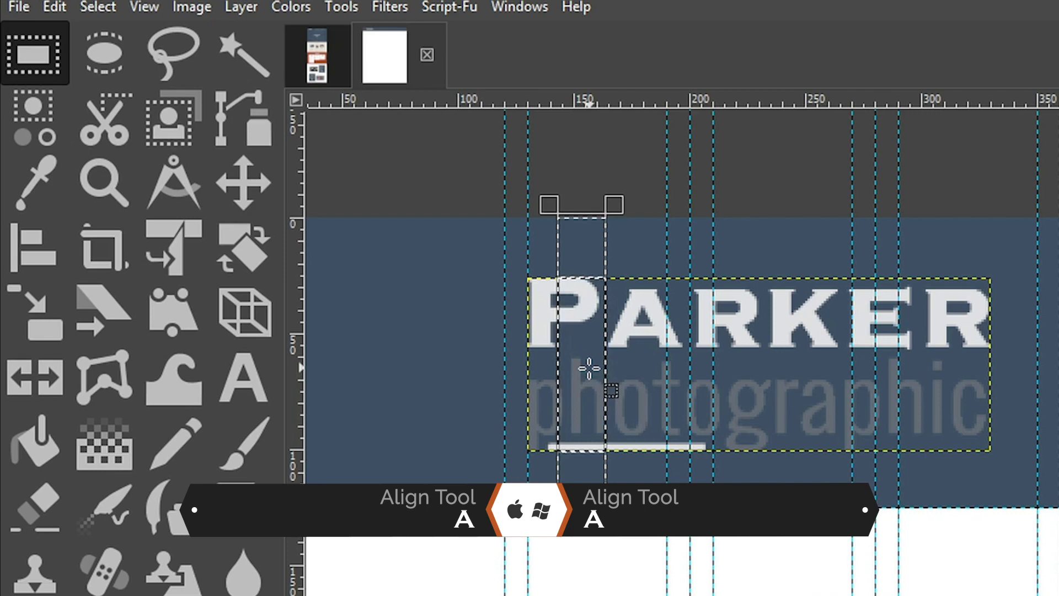
key(a)
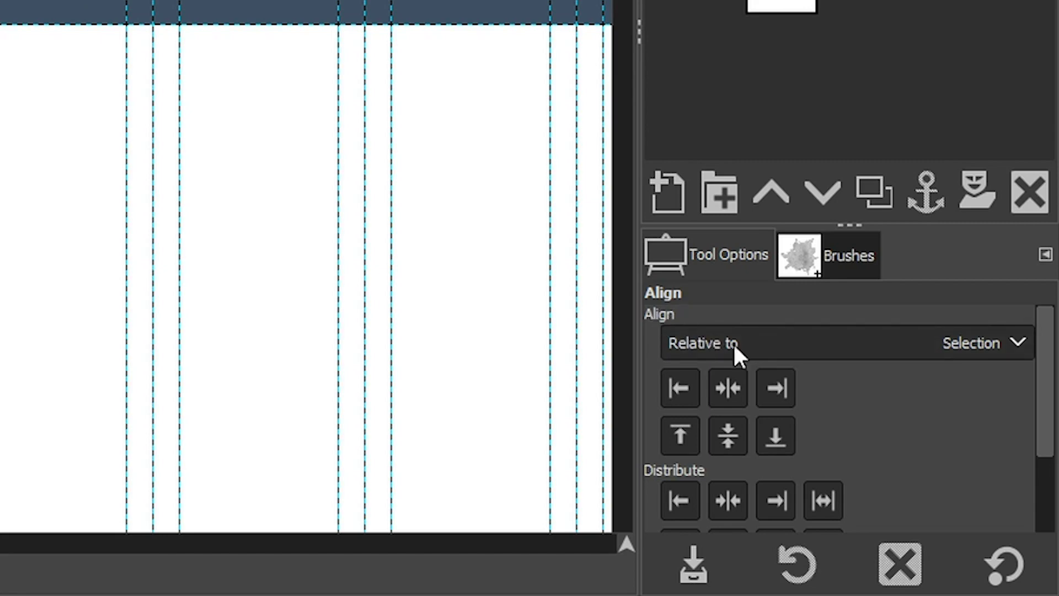
click(700, 346)
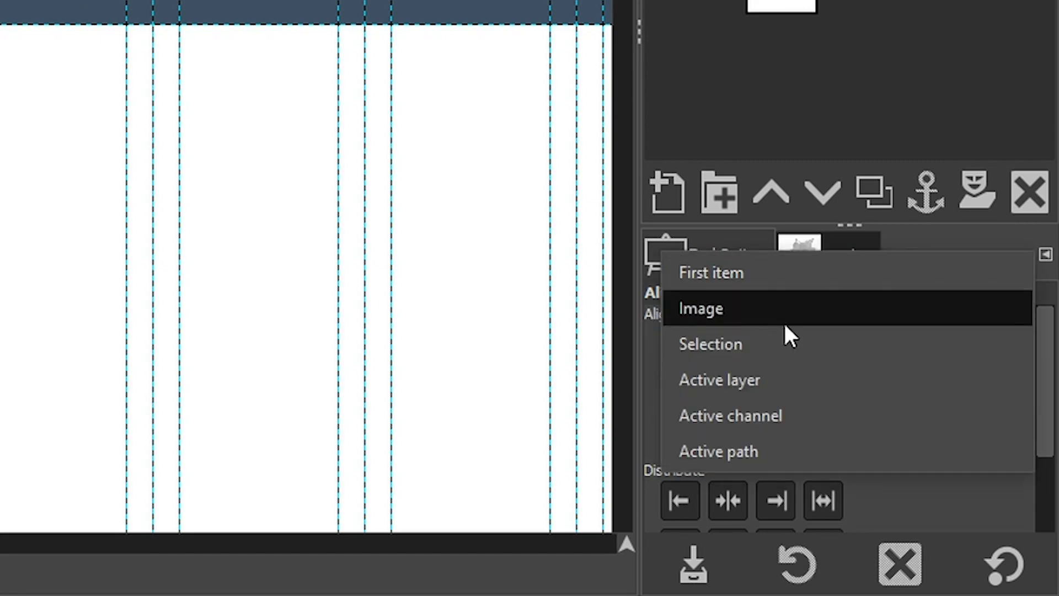
click(735, 341)
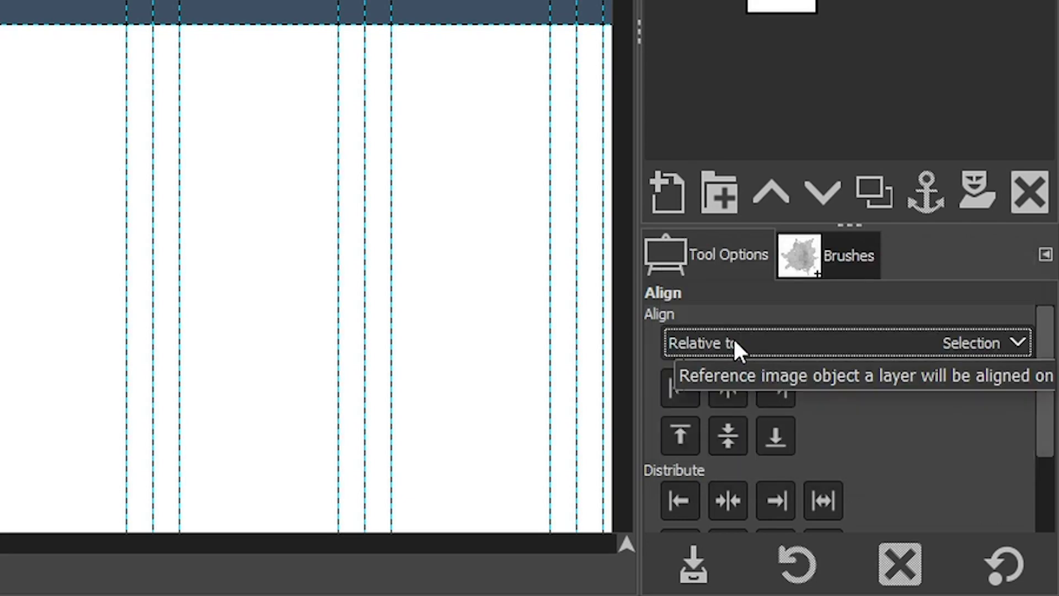
click(775, 436)
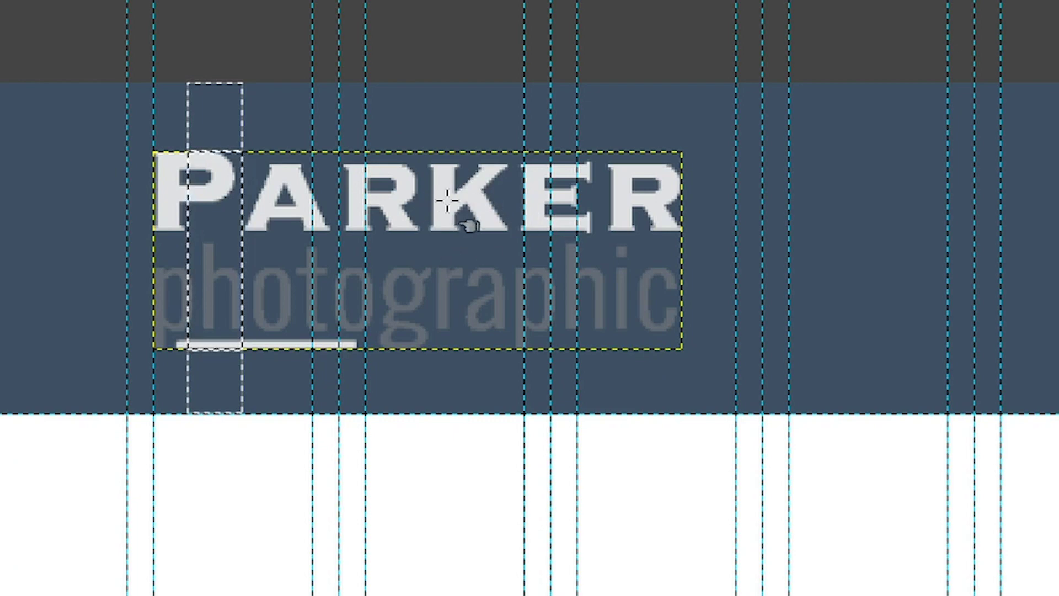
click(448, 208)
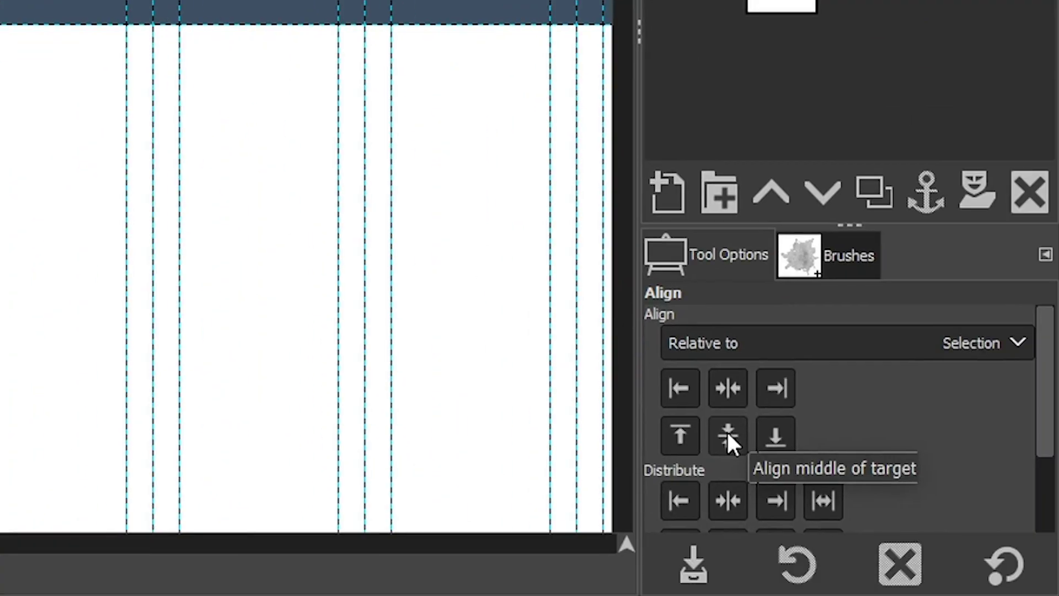
click(727, 433)
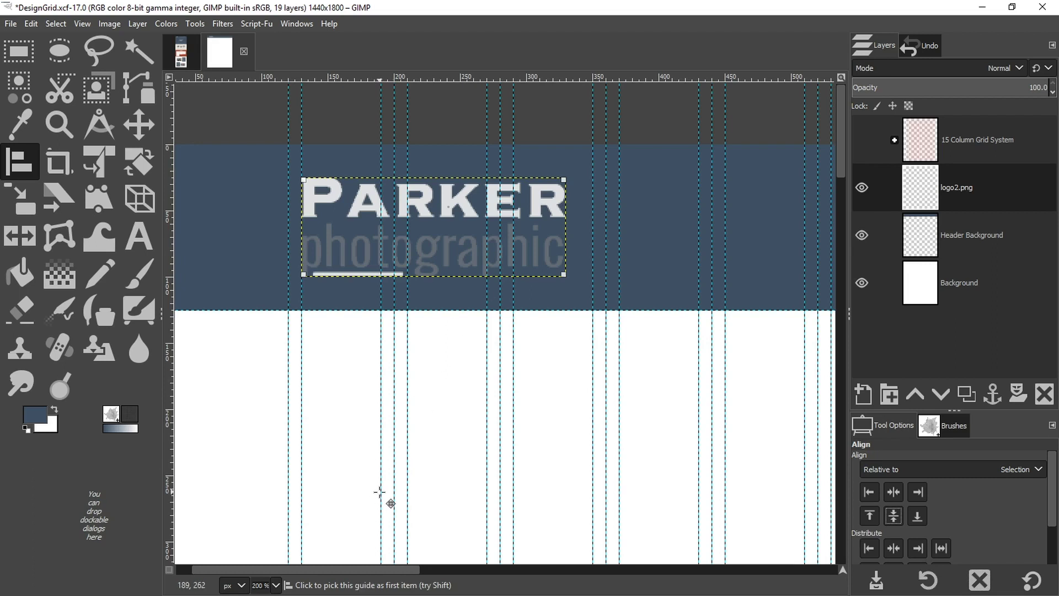
Set up the Text tool with the Raleway Bold font at 20 px and white as the text colour
drag(366, 570, 391, 573)
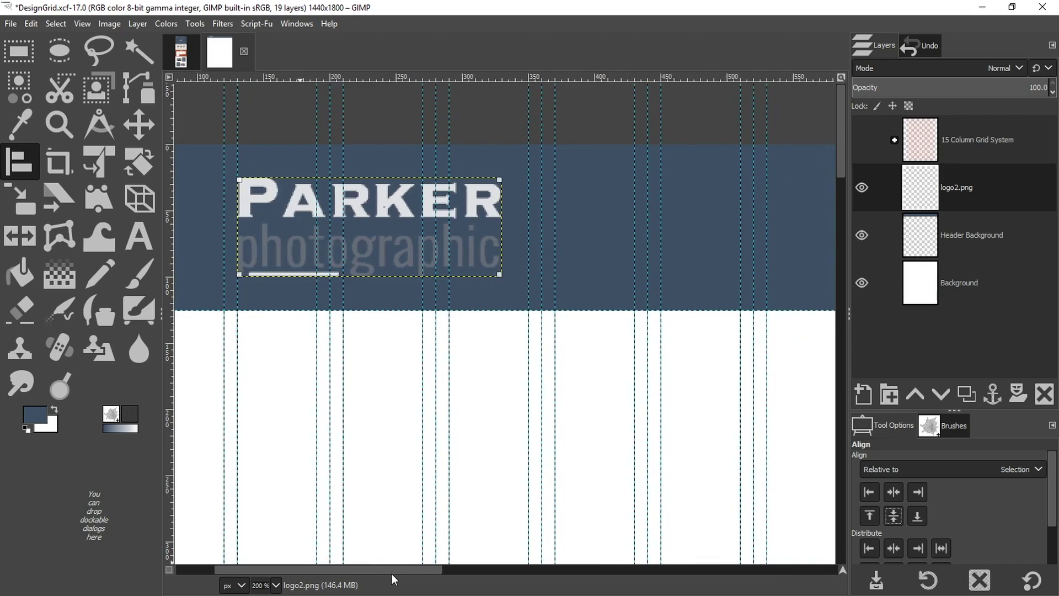
drag(391, 574, 733, 563)
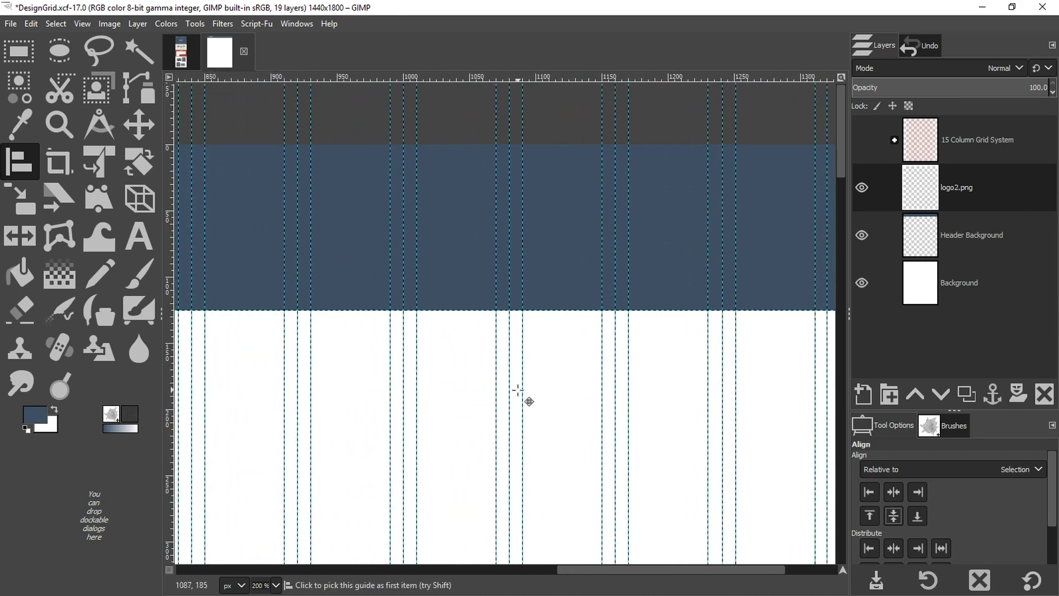
key(t)
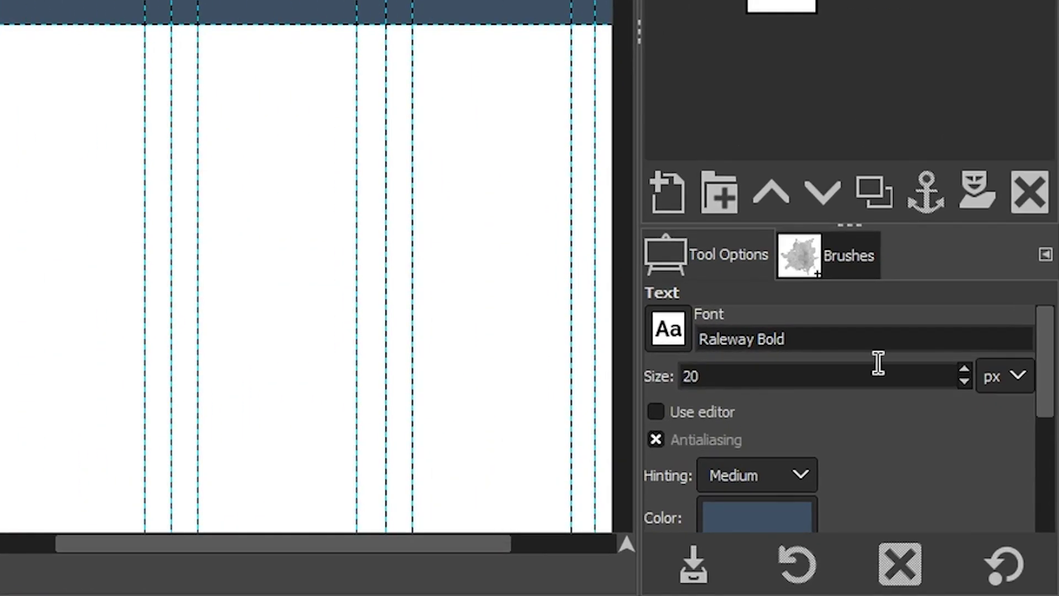
click(801, 338)
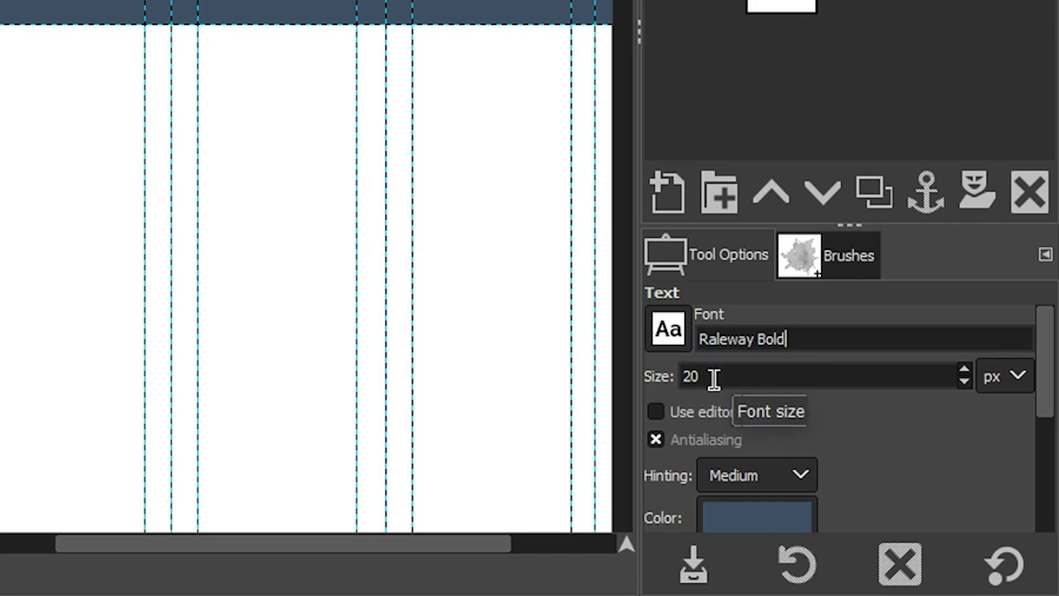
click(736, 524)
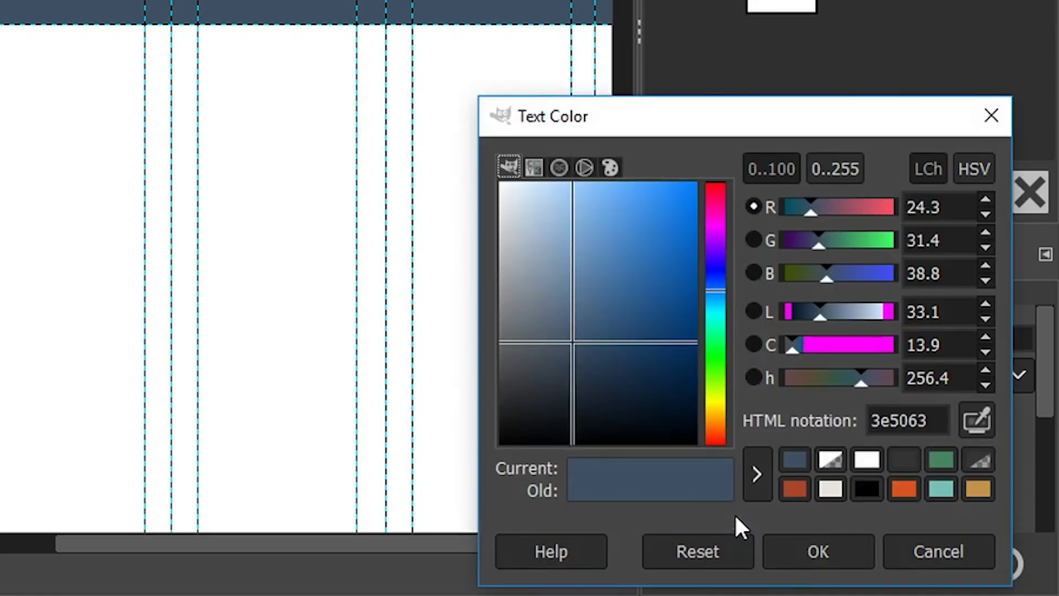
click(866, 460)
click(844, 539)
Enter the menu items HOME, MY STORY and FREE on one line in the blue header, separated by wide gaps of spaces
text(HOME)
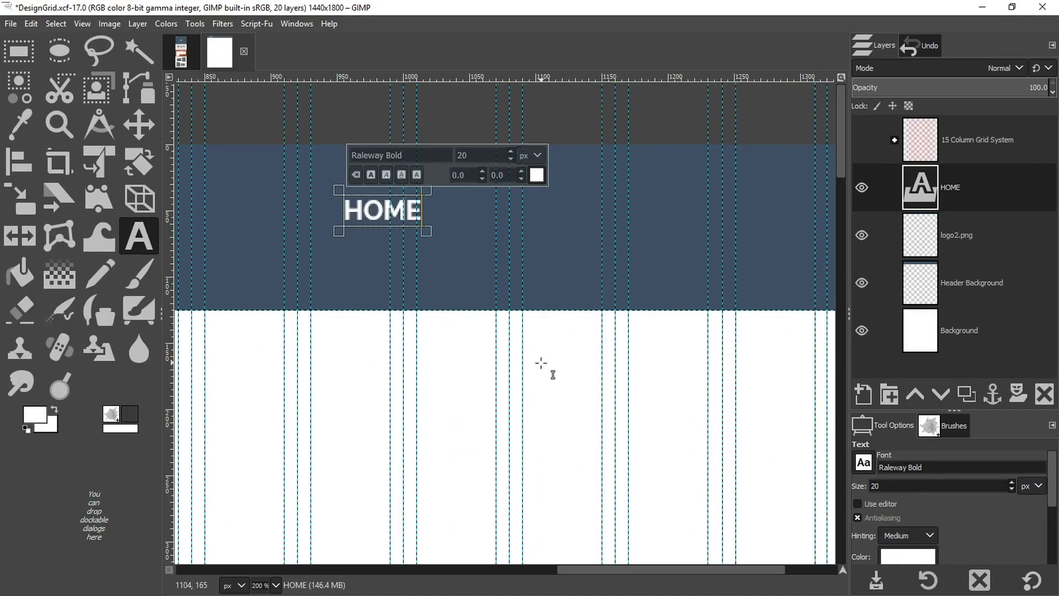
text(         MY STORY)
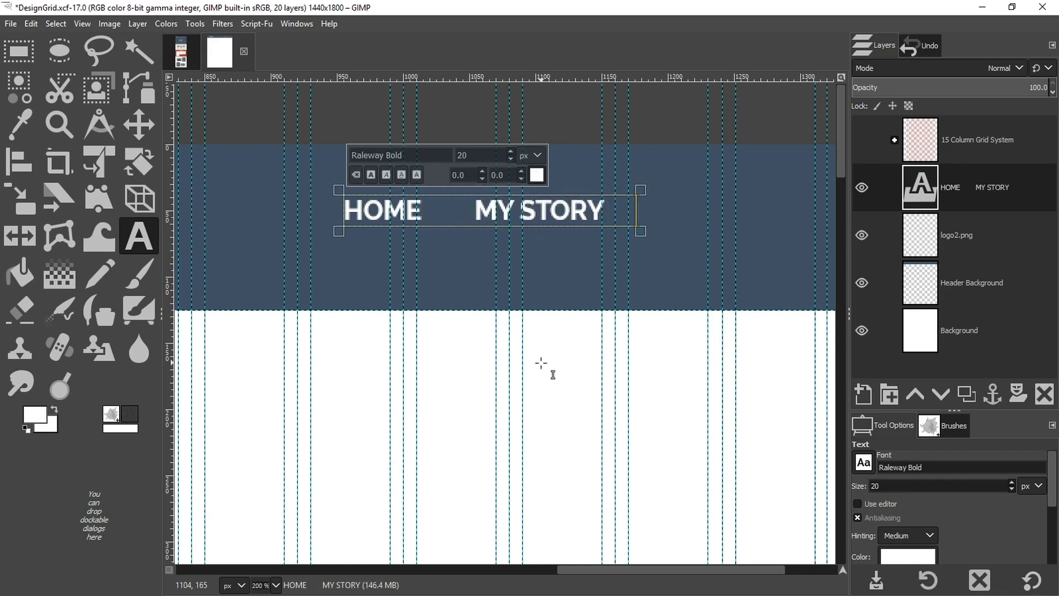
text(         FREE)
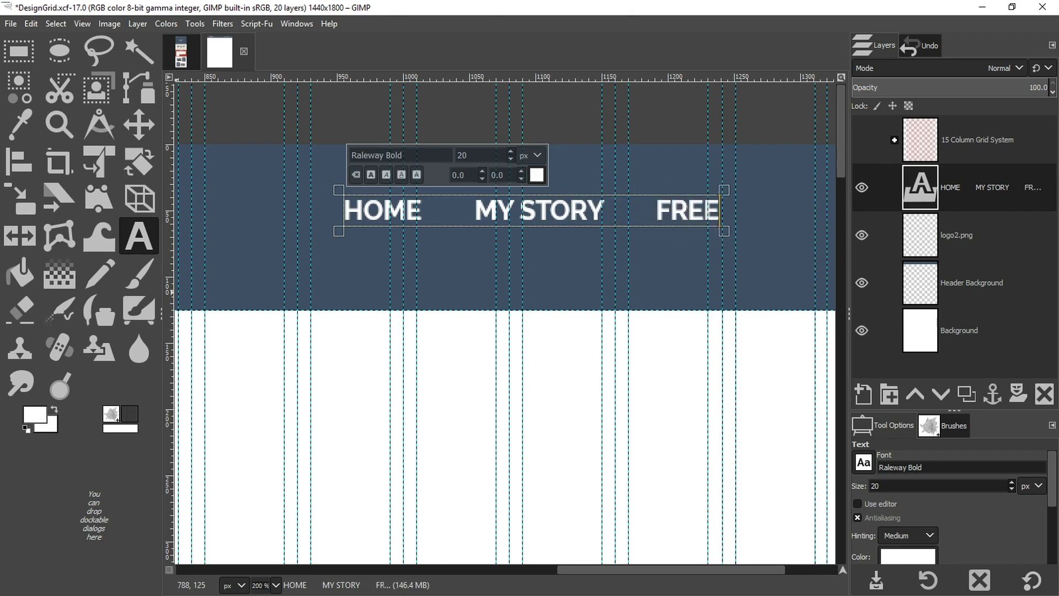
Check the menu wording on the Parker Photographic page in the browser and add HMMM... in capitals after FREE
key(alt+Tab)
mouse_move(524, 145)
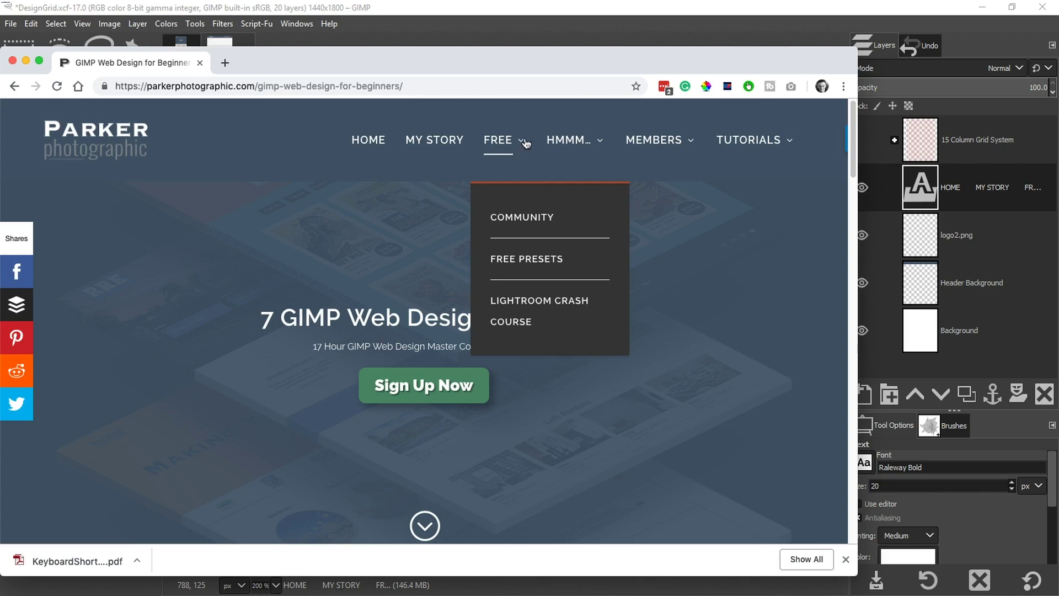
key(alt+Tab)
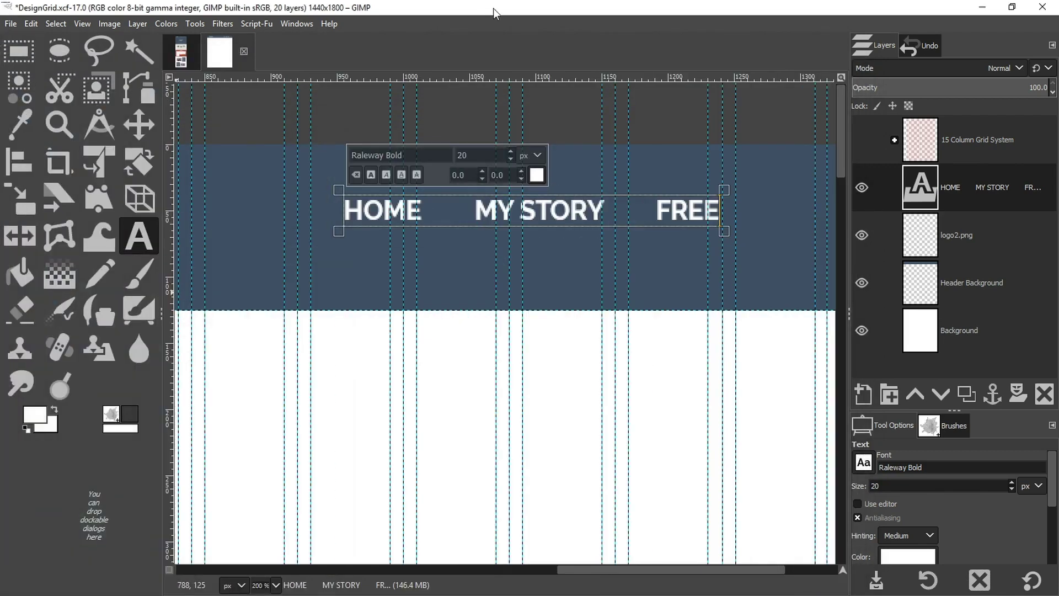
text(hm)
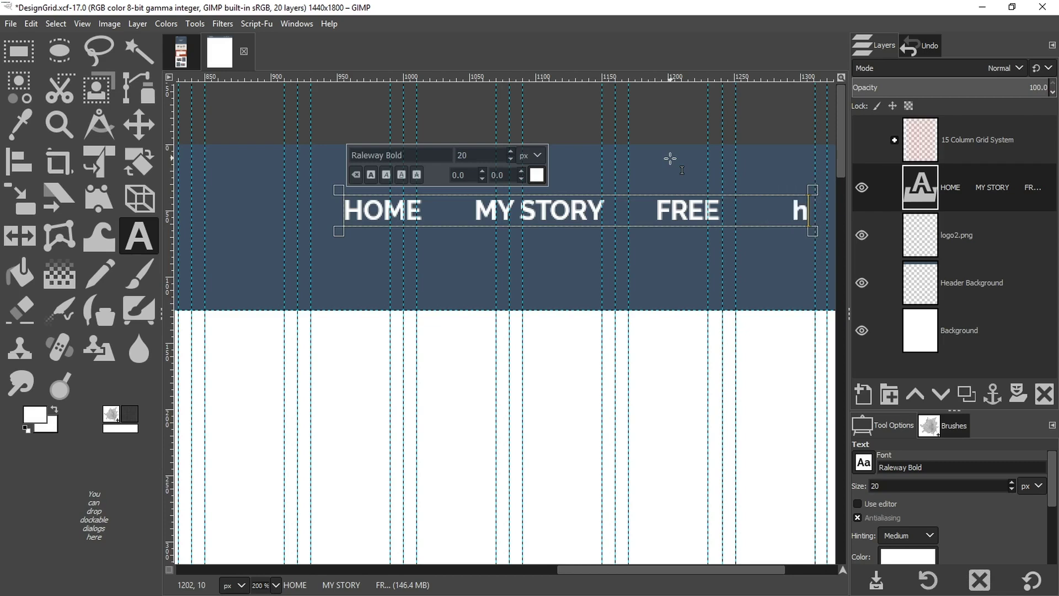
key(BackSpace)
key(BackSpace)
text(HM)
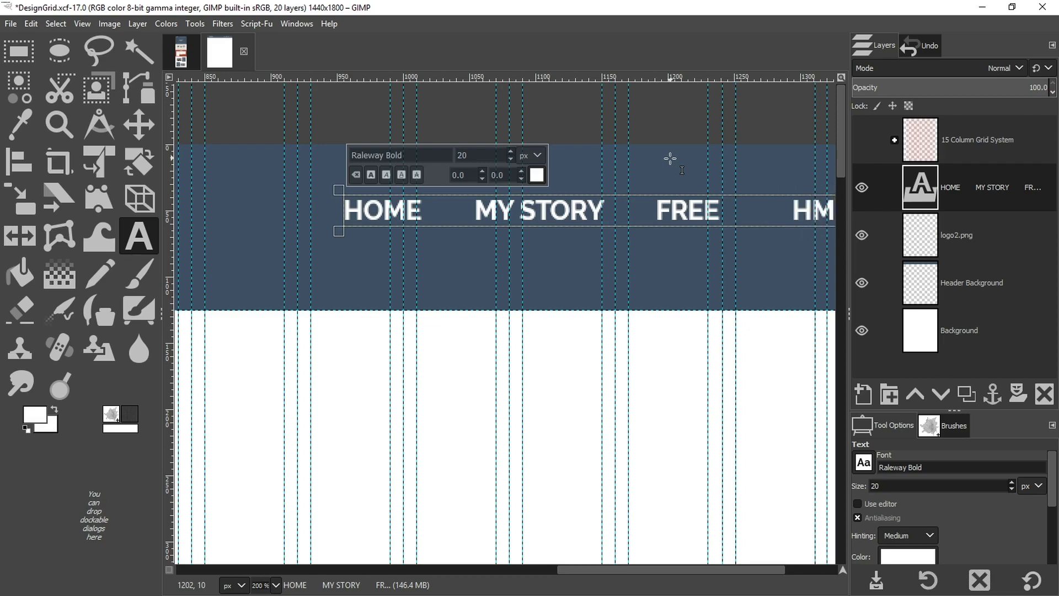
Copy the gap between FREE and HMMM..., reuse it after HMMM... and complete the menu with MEMBERS and TUTORIALS
drag(721, 207, 793, 212)
drag(766, 568, 819, 569)
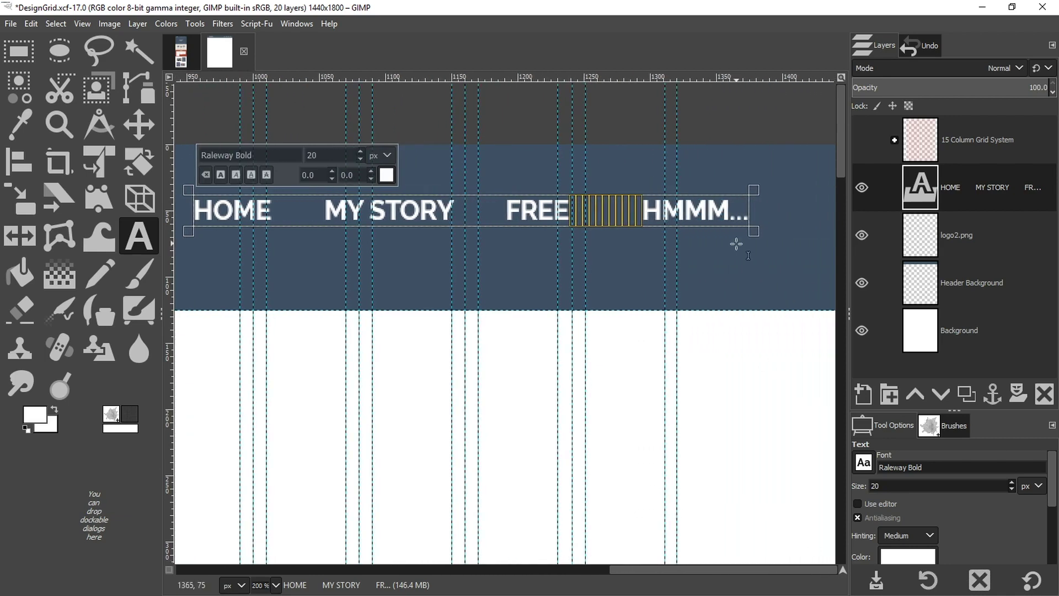
click(746, 212)
key(ctrl+v)
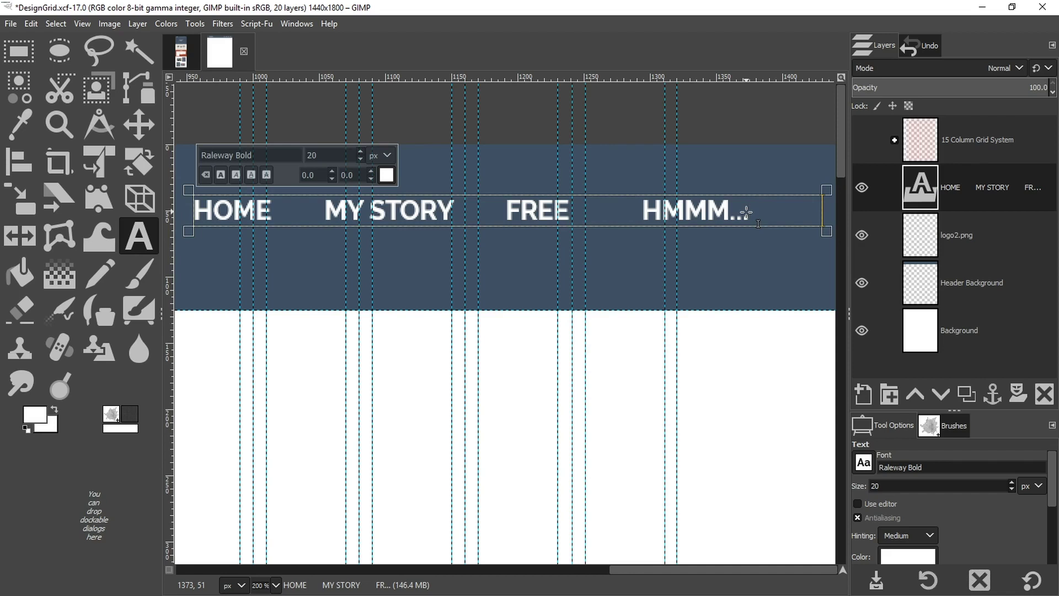
text(M)
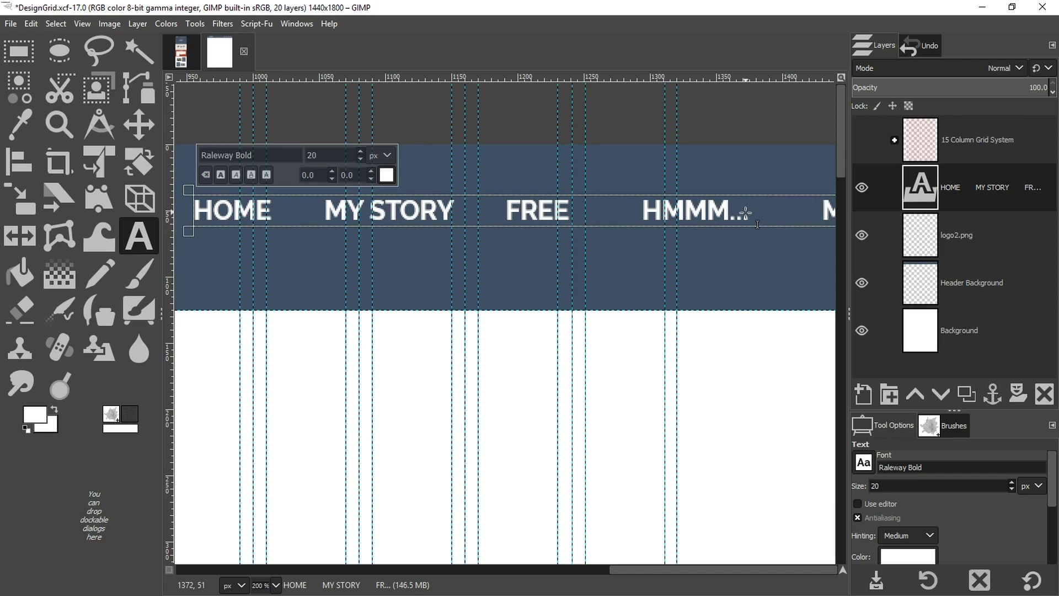
Move the menu text layer along the header bar so that TUTORIALS ends near the last column guides
click(145, 131)
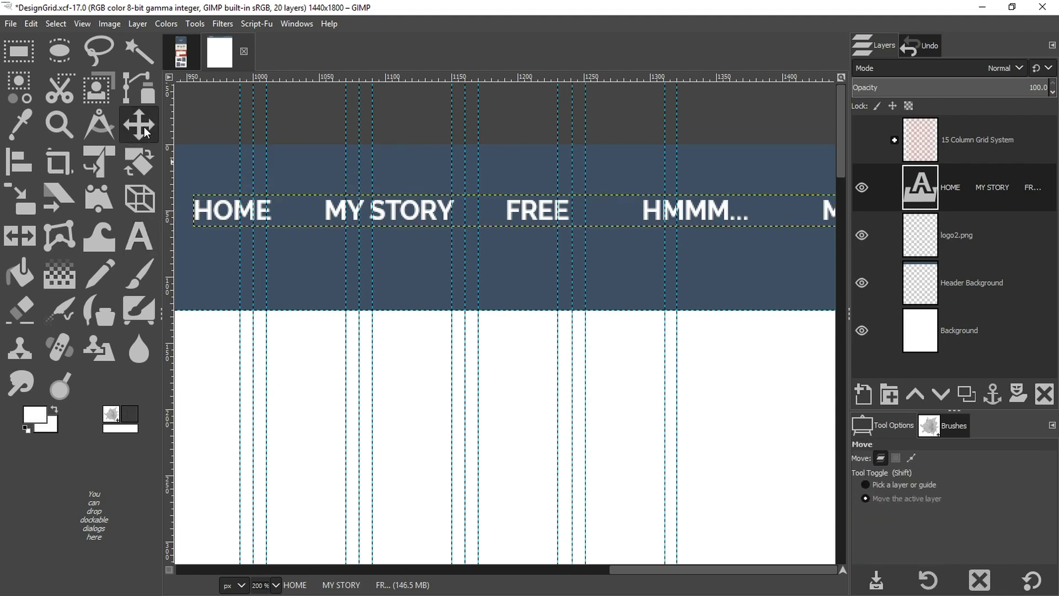
key(z)
click(459, 365)
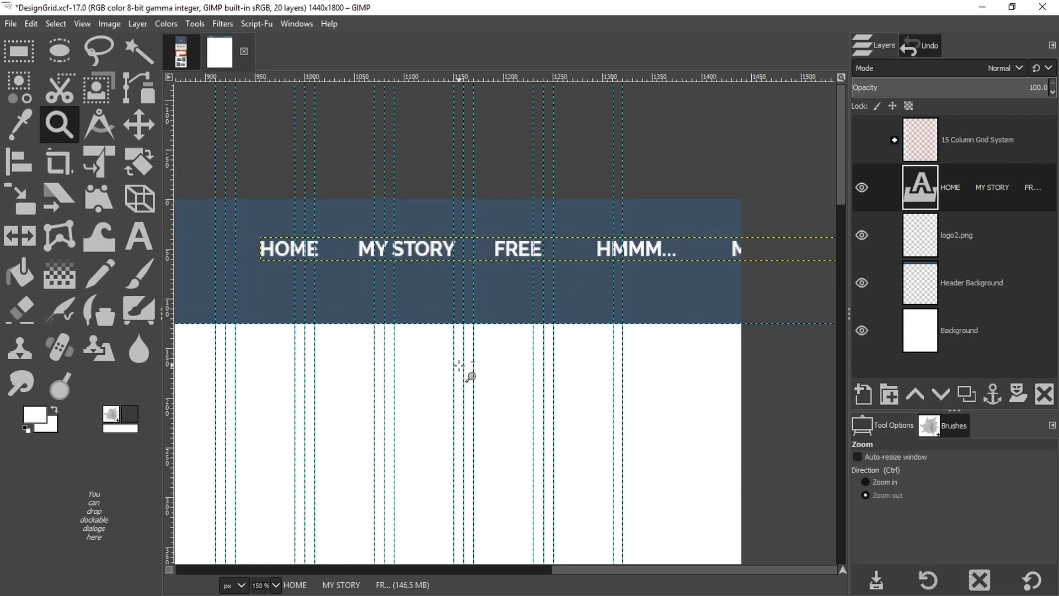
click(458, 366)
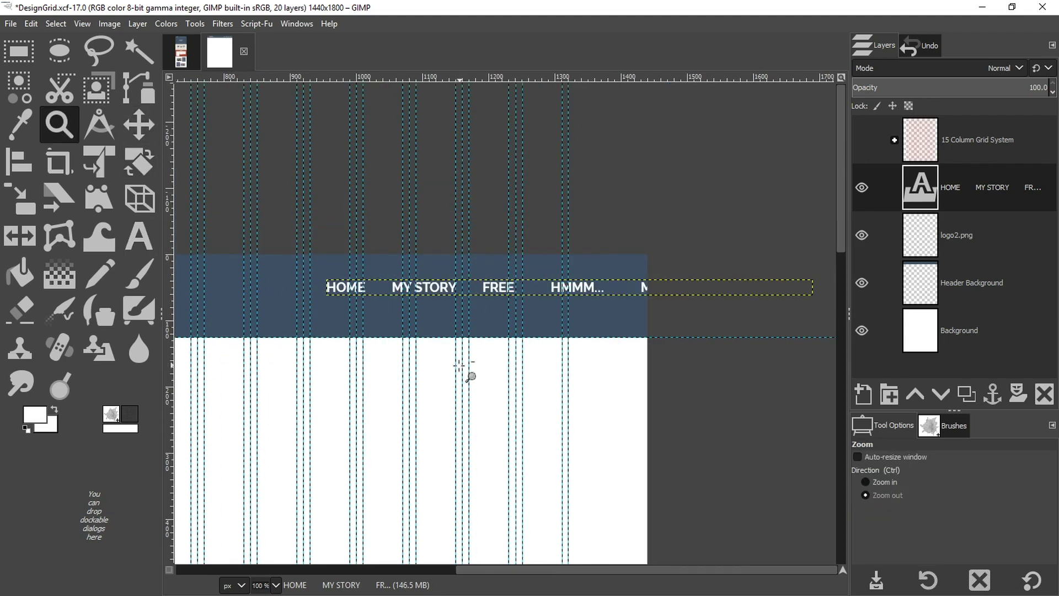
click(458, 365)
drag(407, 385, 537, 283)
key(m)
drag(670, 216, 498, 218)
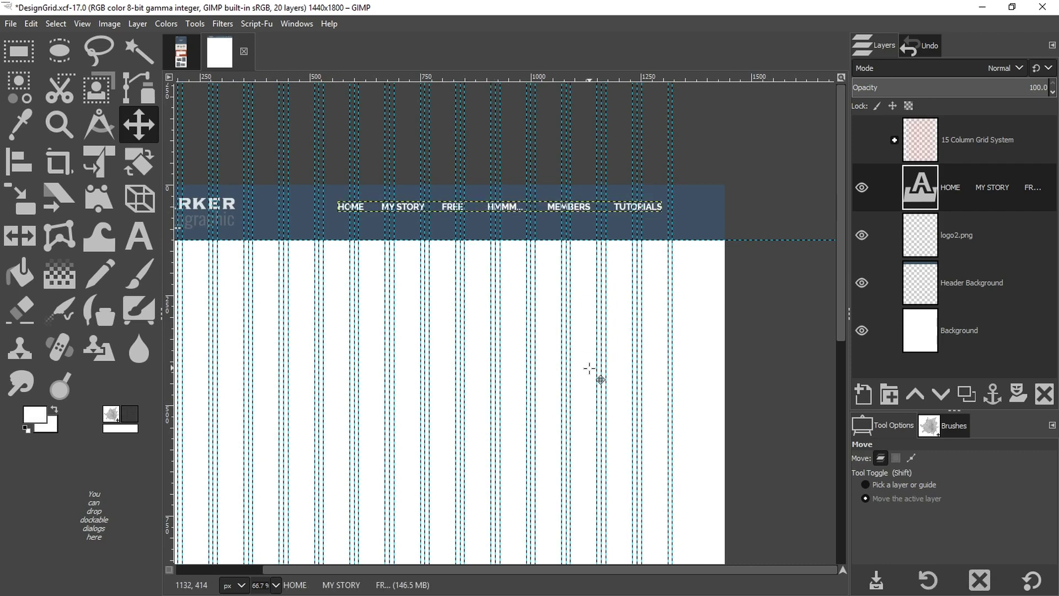
Hide the guides, look over the menu text up close and save the document
key(ctrl+shift+t)
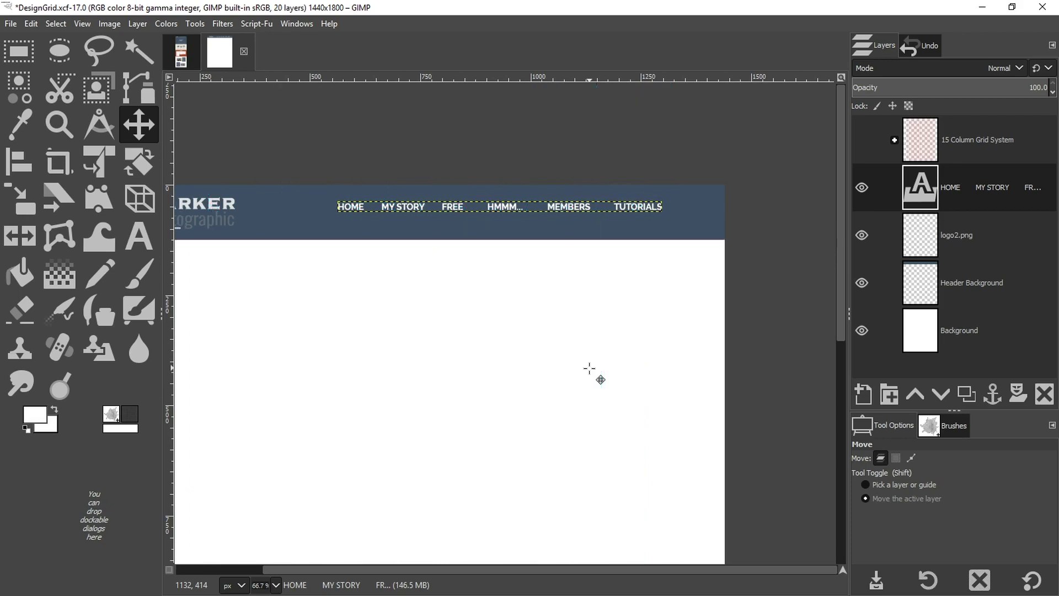
key(z)
click(442, 211)
click(477, 220)
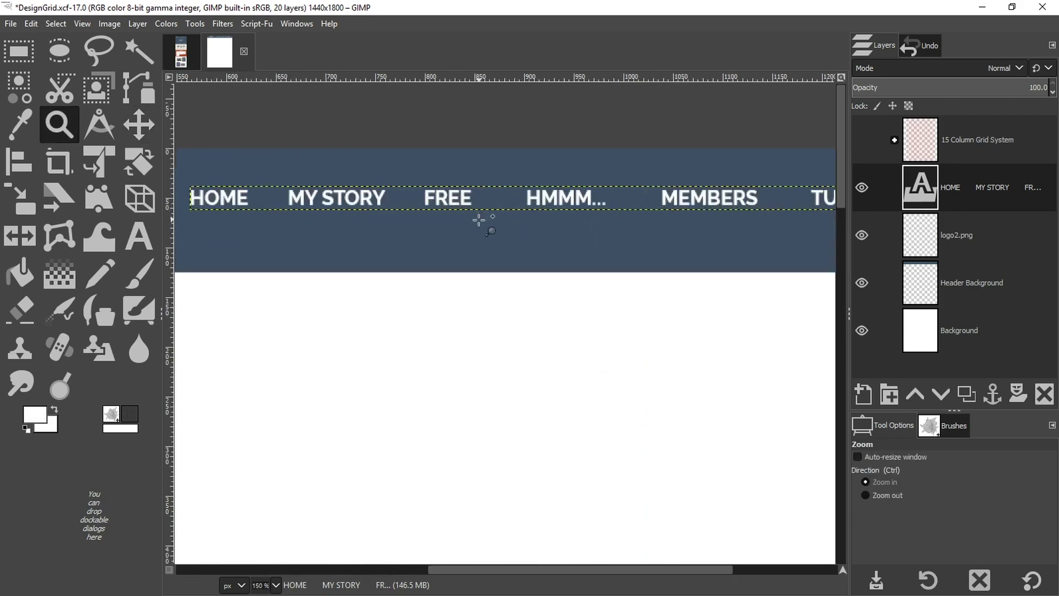
drag(558, 227, 446, 220)
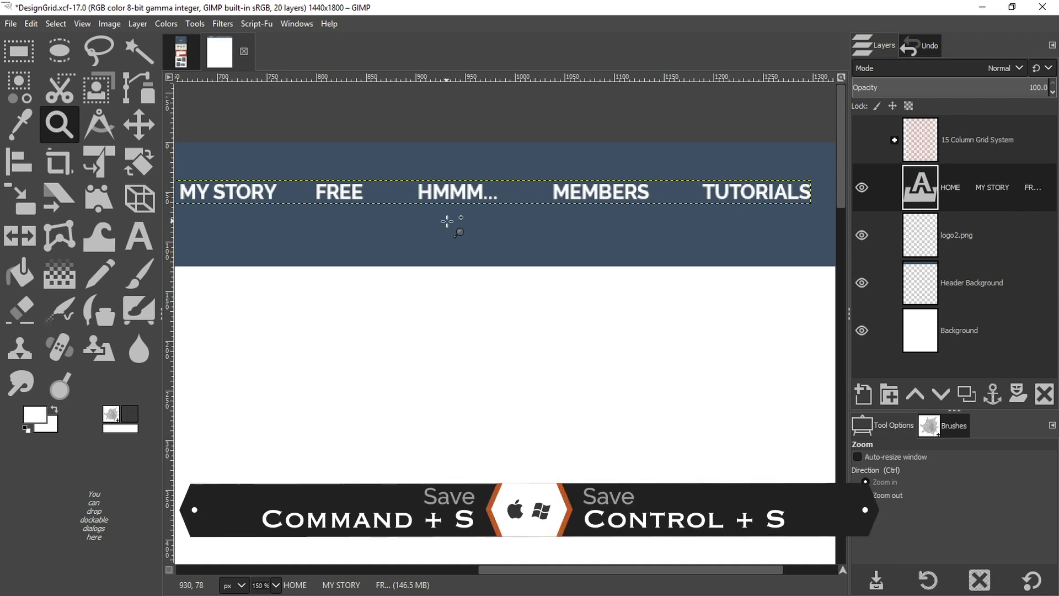
key(ctrl+s)
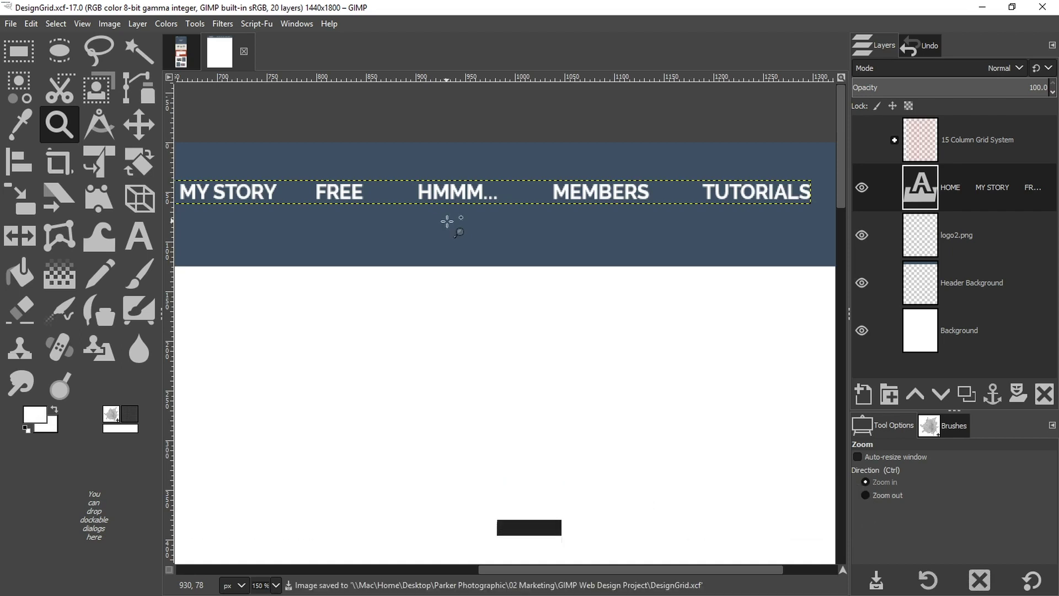
Draw a rectangular selection in the header below the menu text and set its size to 50 x 50 px
key(m)
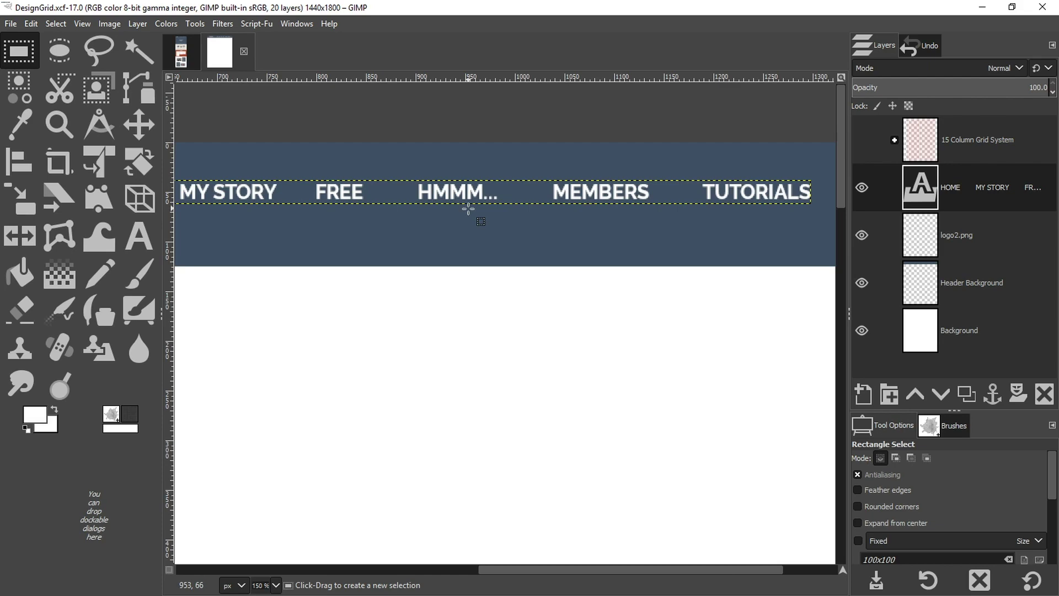
drag(472, 220, 524, 267)
drag(1052, 458, 1054, 507)
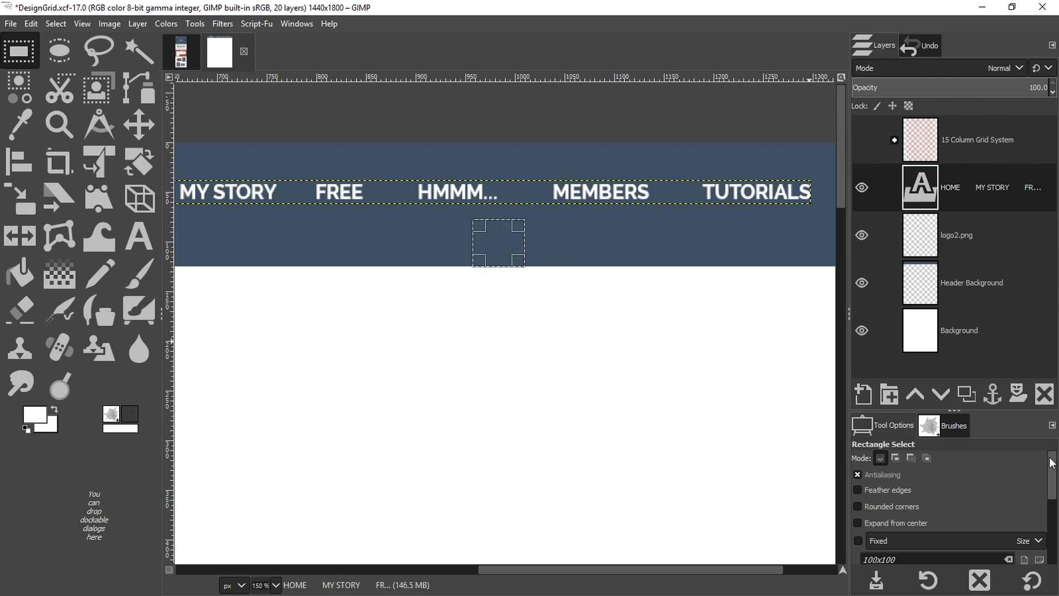
drag(1052, 419, 1052, 454)
click(755, 409)
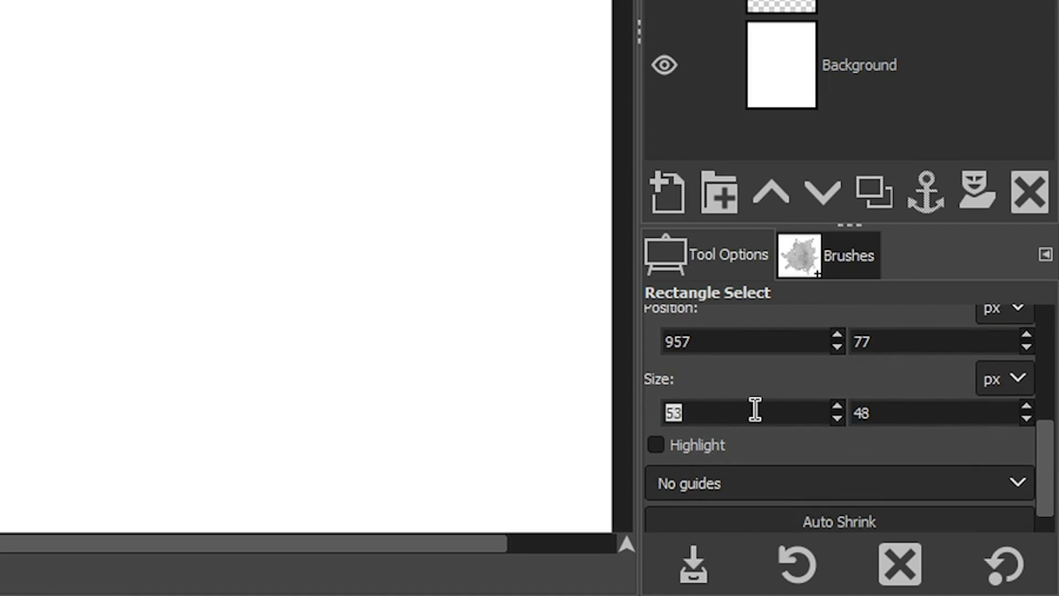
text(50)
key(Tab)
text(50)
key(Tab)
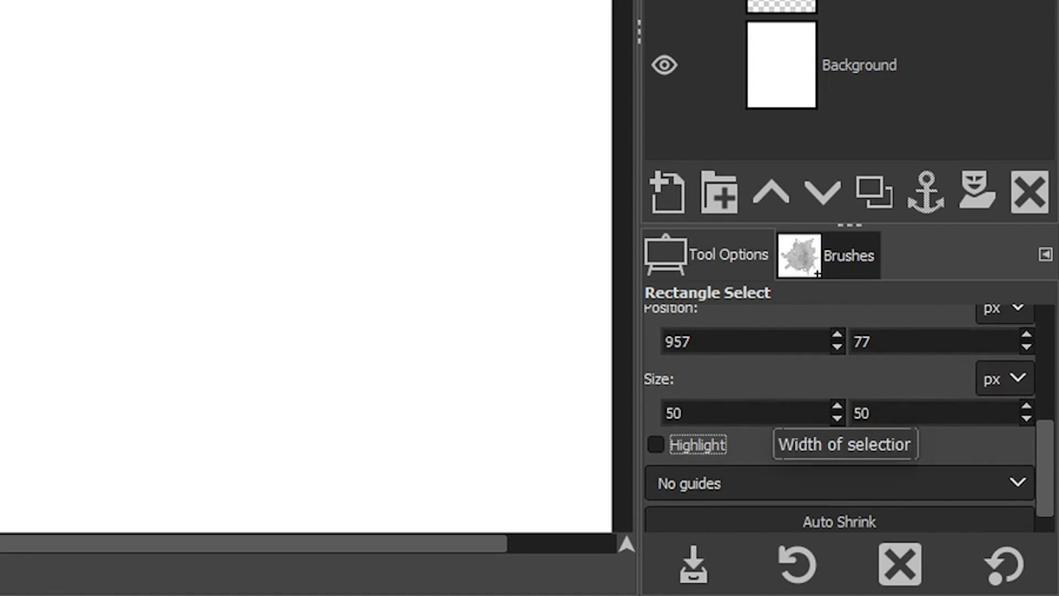
Create a new transparent layer named Drop Down Arrow above the menu text layer
click(666, 190)
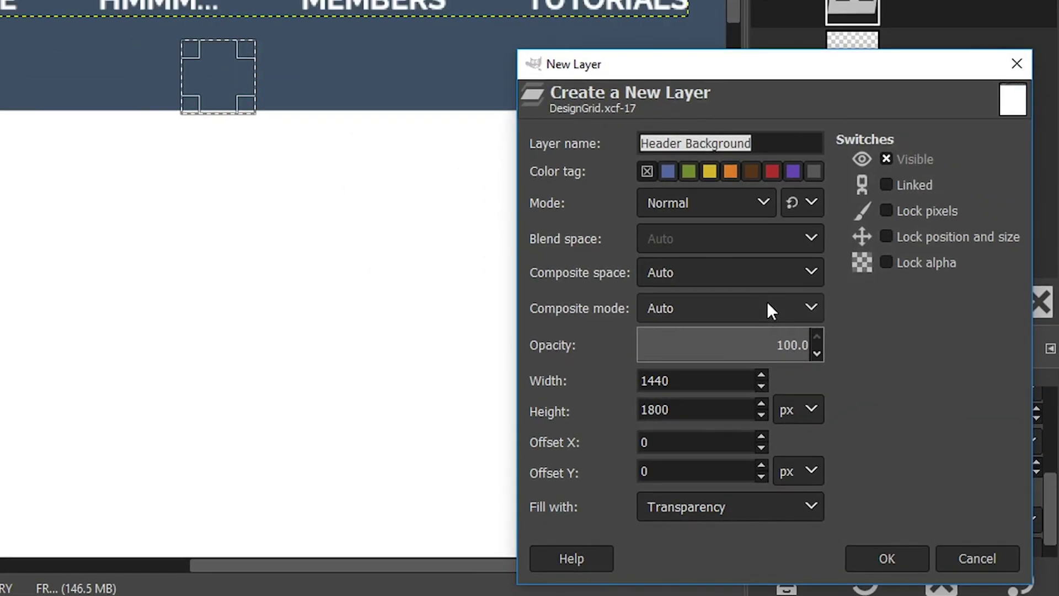
text(DROP)
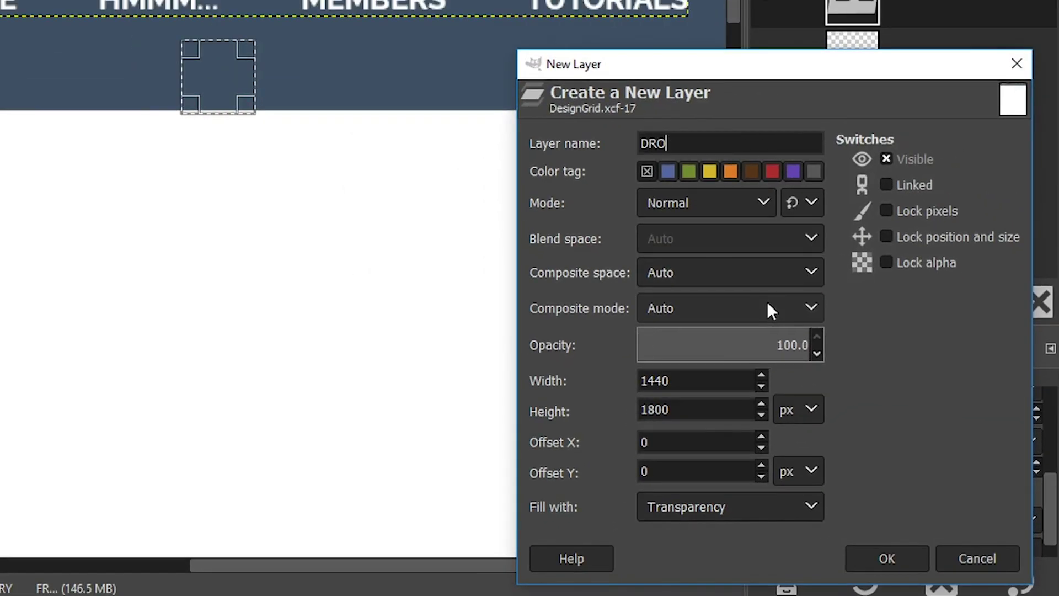
key(BackSpace)
key(BackSpace)
key(BackSpace)
text(rop Down Arrow)
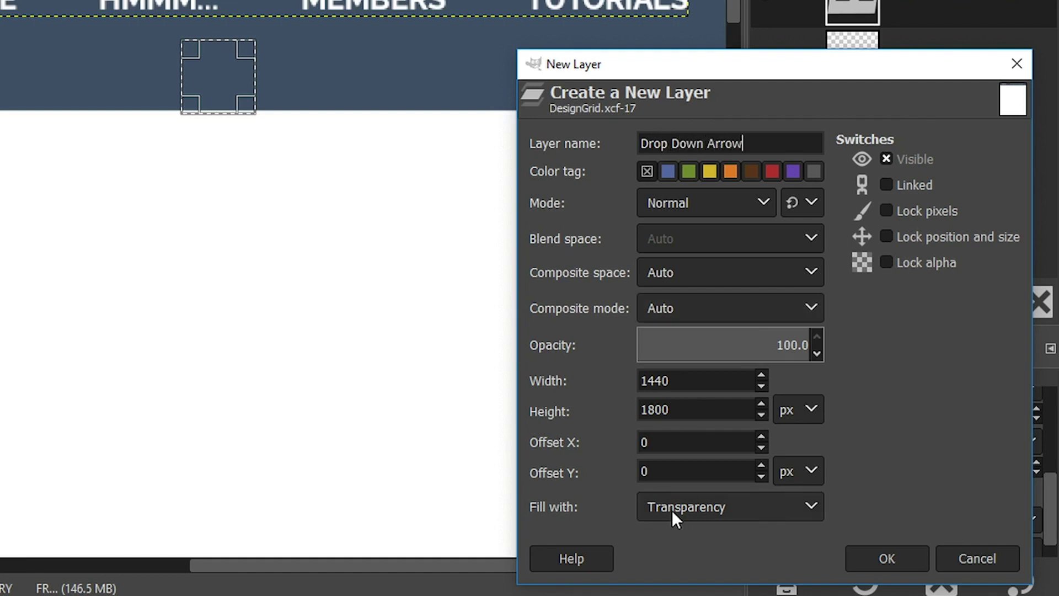
click(869, 551)
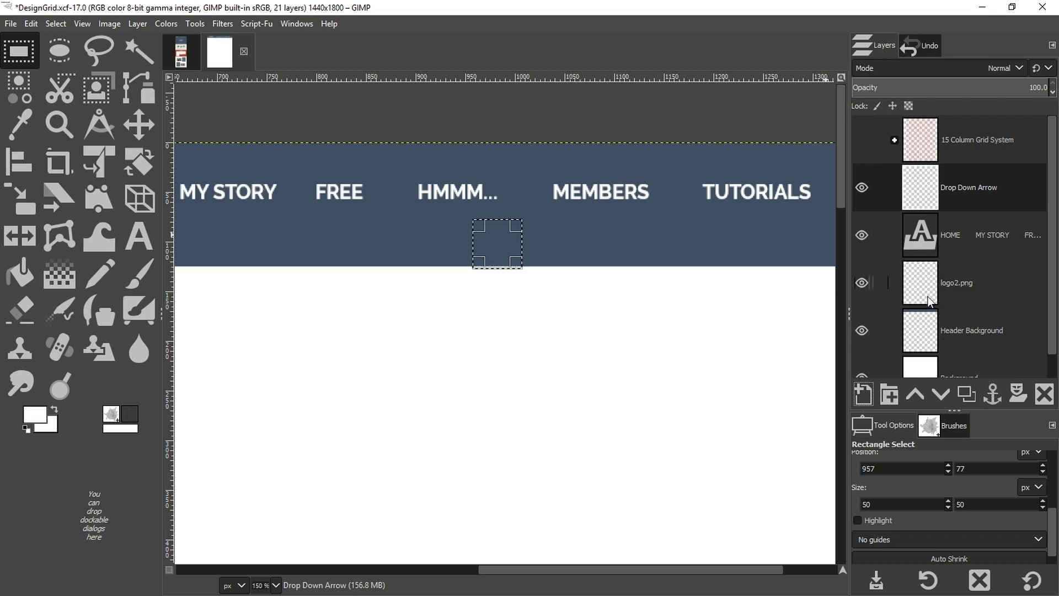
Rename the logo2.png layer as Logo and make the Drop Down Arrow layer active again
click(954, 283)
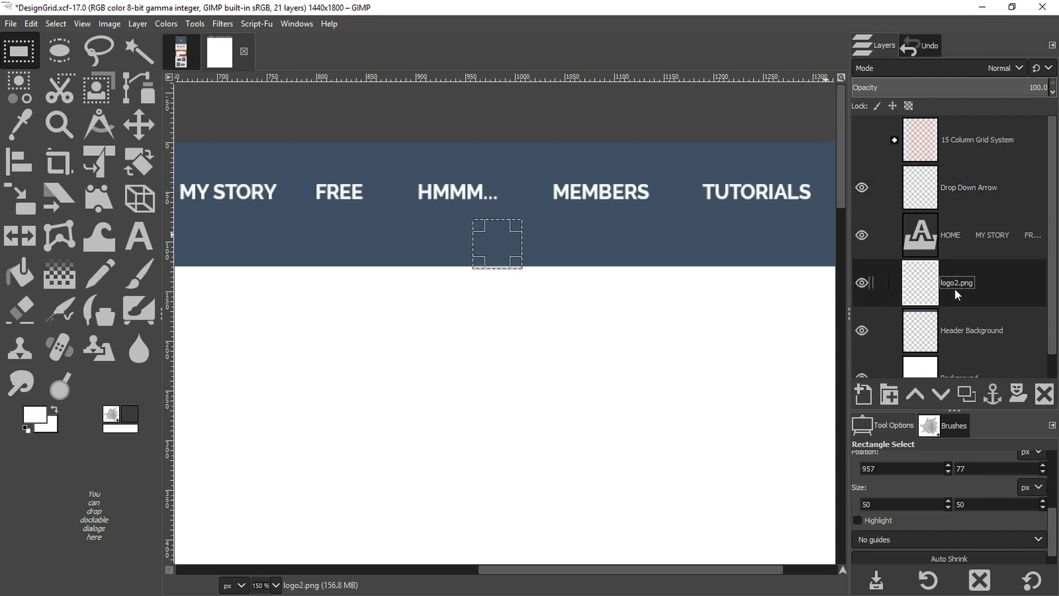
double_click(952, 283)
text(Logo)
key(Return)
key(Up)
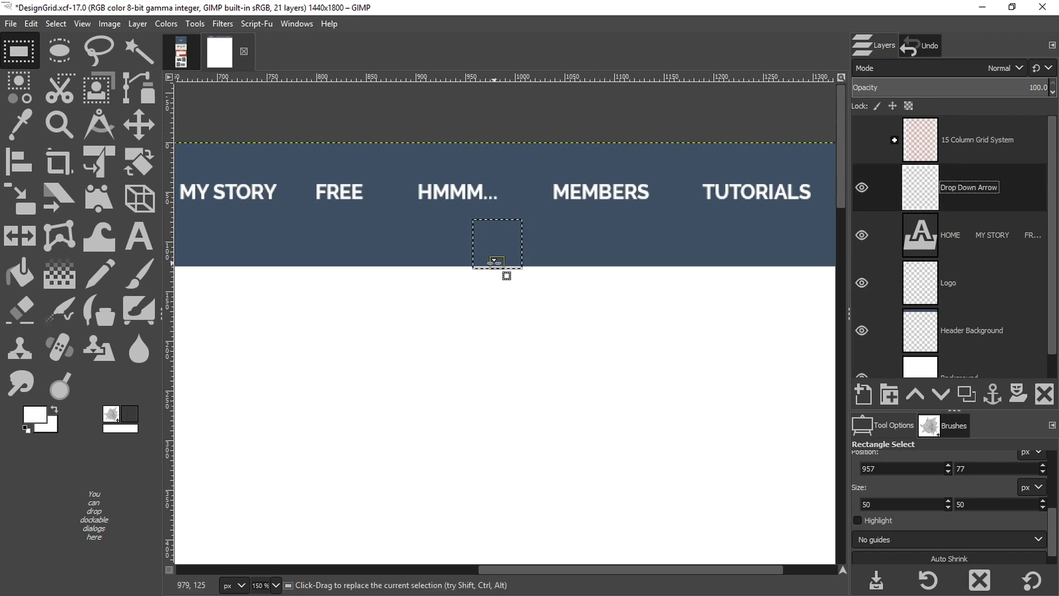
Stroke the square selection with a 2 px solid white line, clear the selection and crop the layer to its content
click(31, 24)
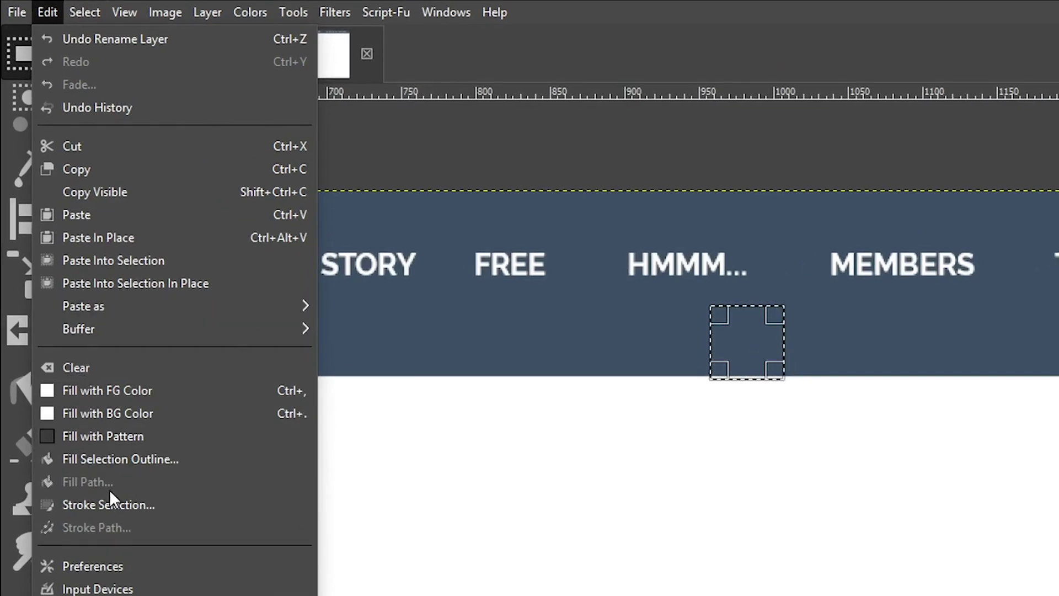
click(72, 505)
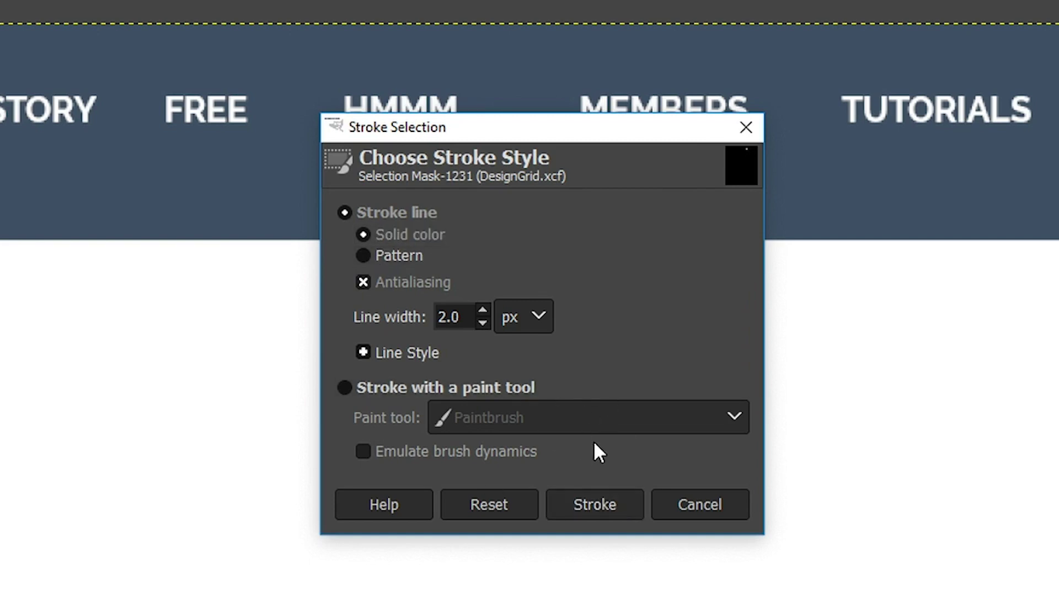
click(591, 503)
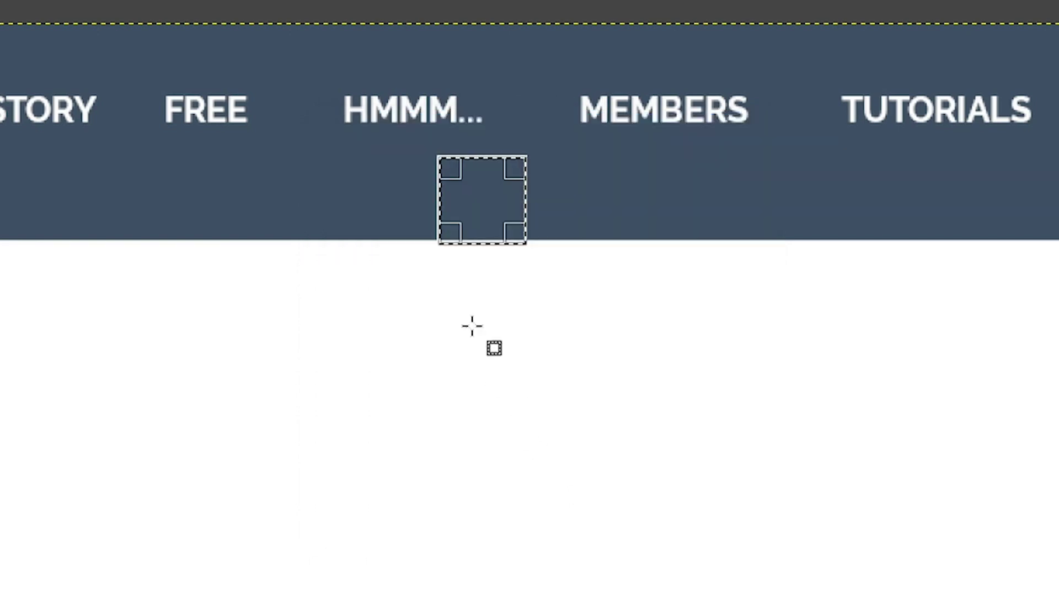
key(ctrl+d)
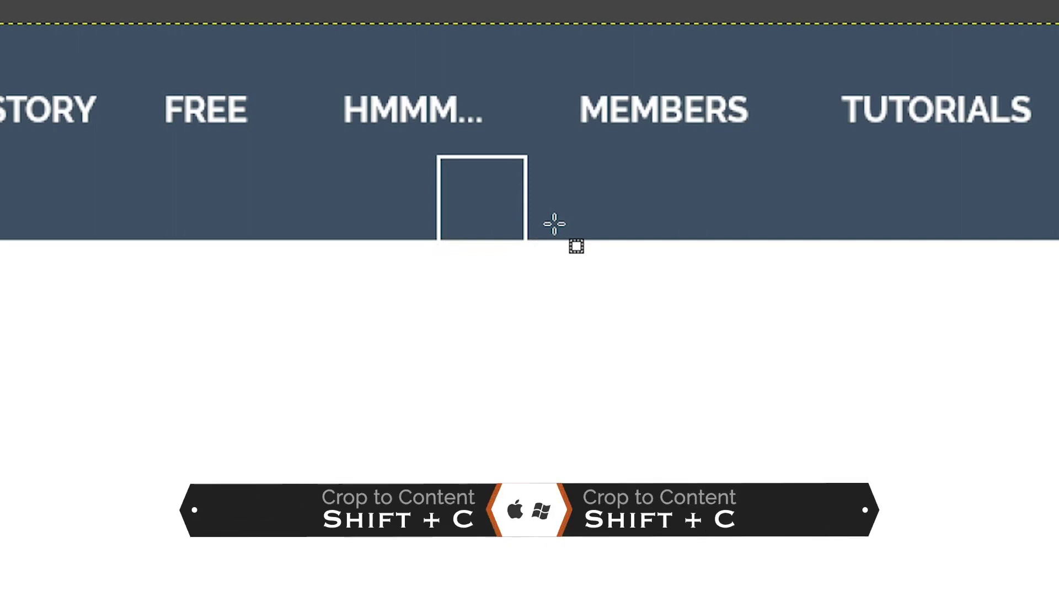
key(shift+c)
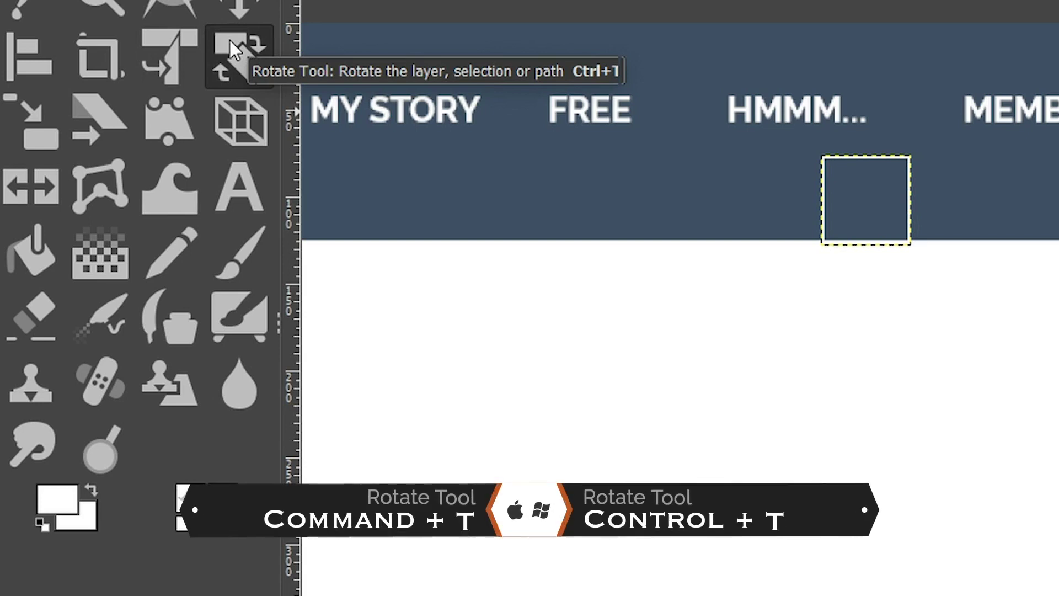
Rotate the outlined square 45 degrees about its center to form a diamond
click(230, 41)
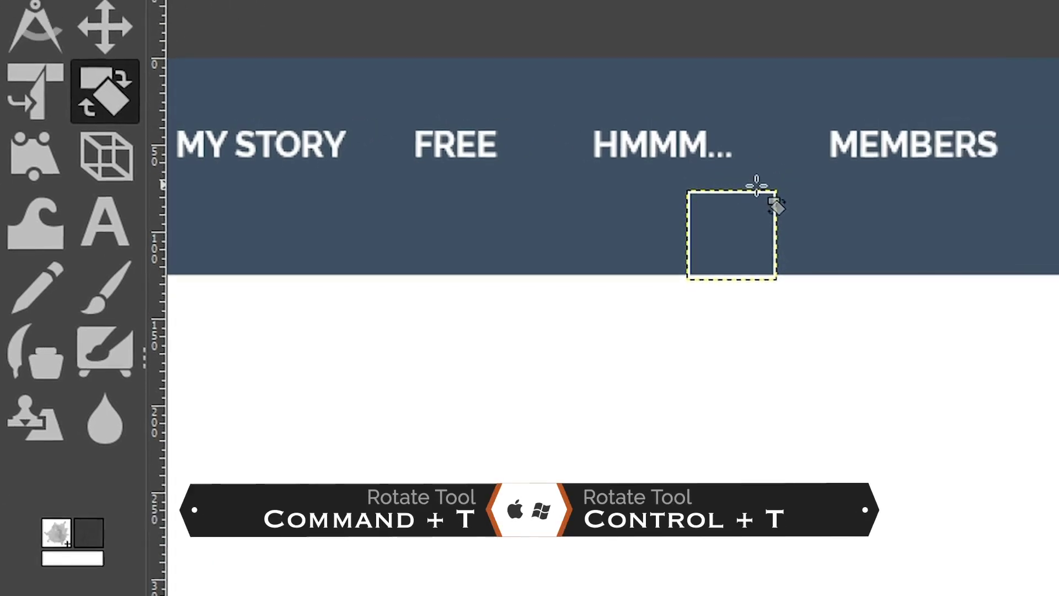
click(479, 273)
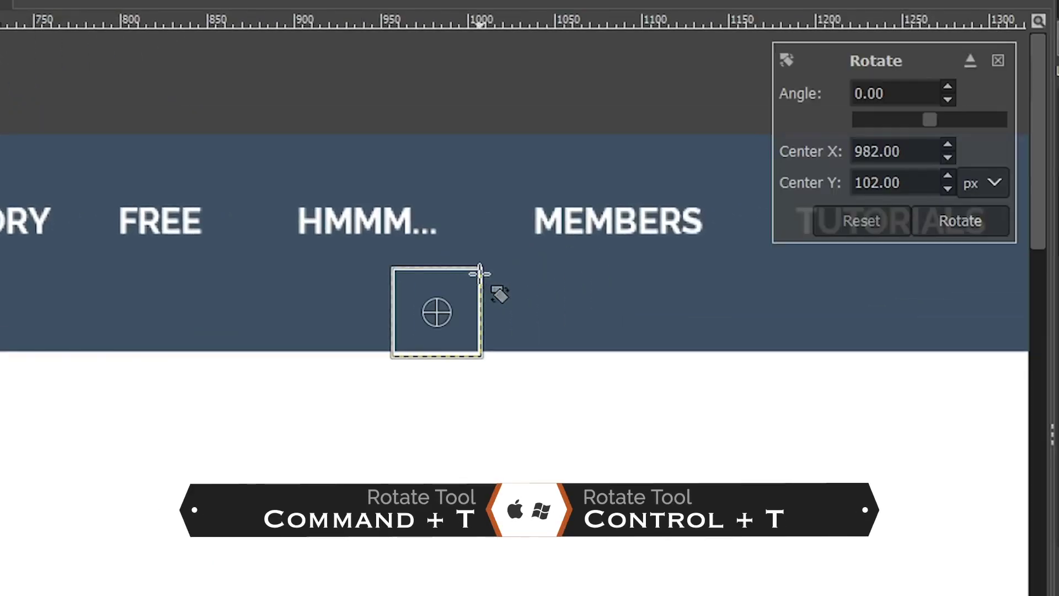
drag(480, 273, 504, 338)
key(ctrl+z)
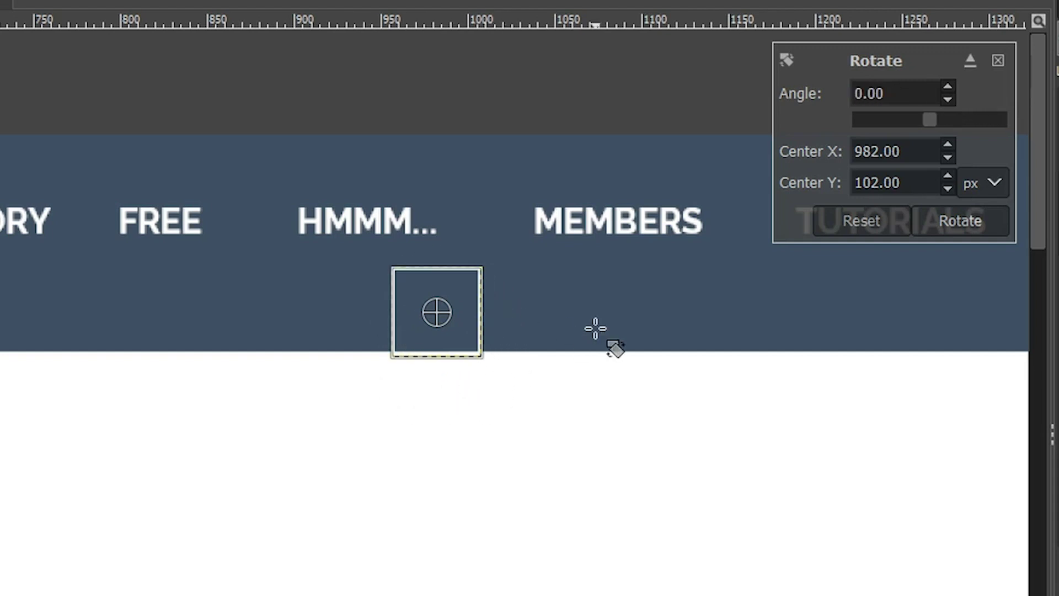
mouse_move(934, 126)
mouse_down()
mouse_move(906, 118)
mouse_move(922, 119)
mouse_up()
triple_click(904, 90)
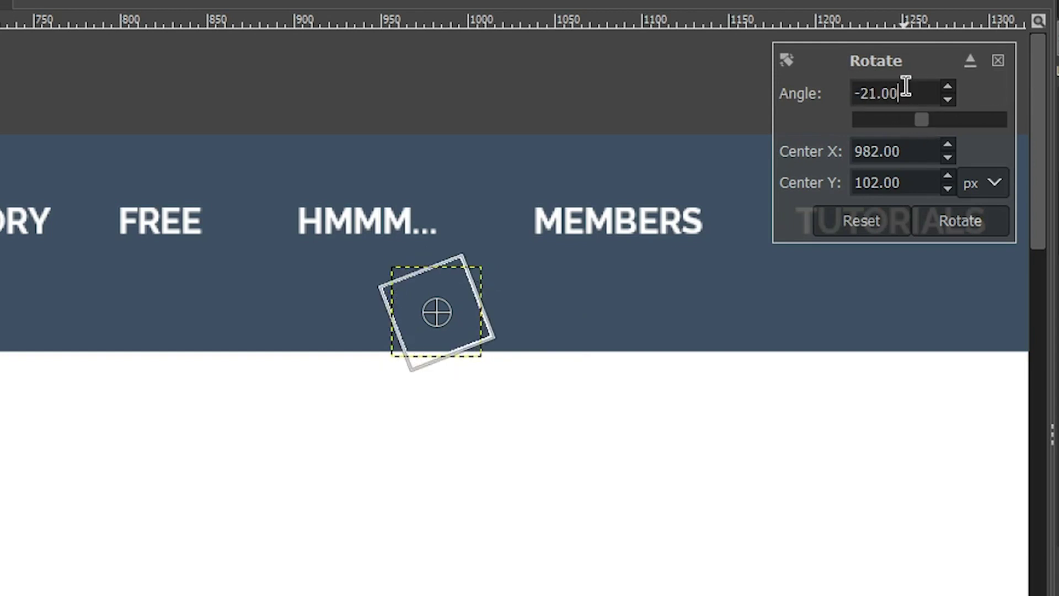
text(45)
key(Tab)
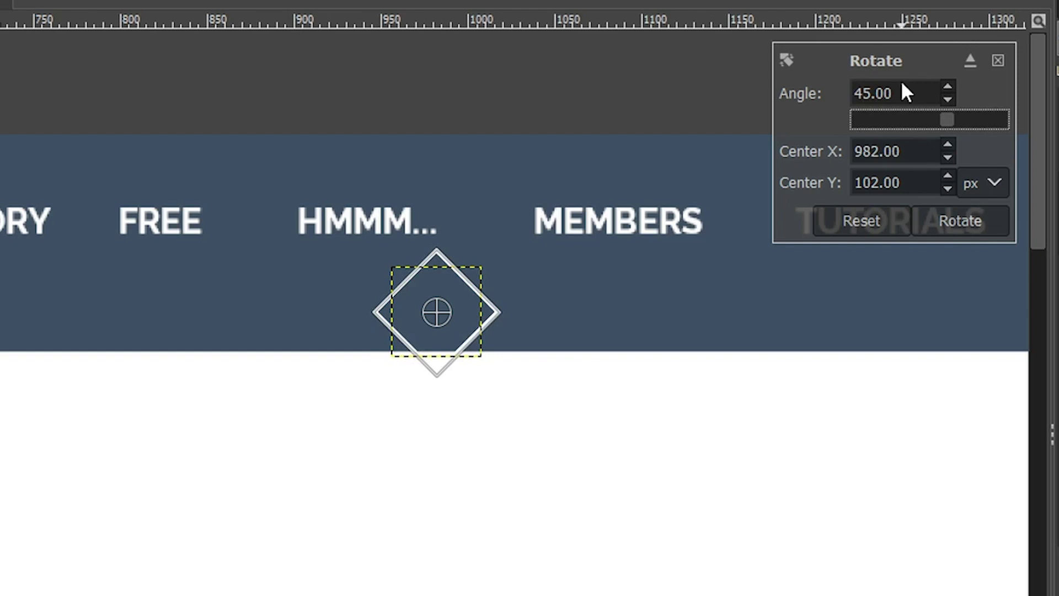
click(950, 224)
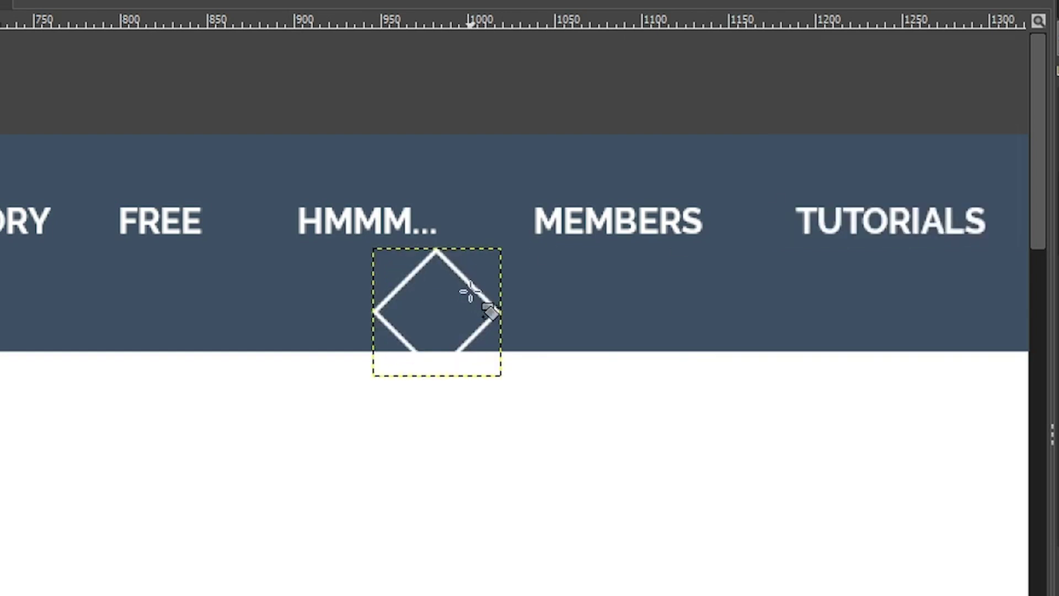
Move the diamond fully onto the blue header, cut away its upper half and crop the layer to the remaining arrow
drag(472, 290, 512, 246)
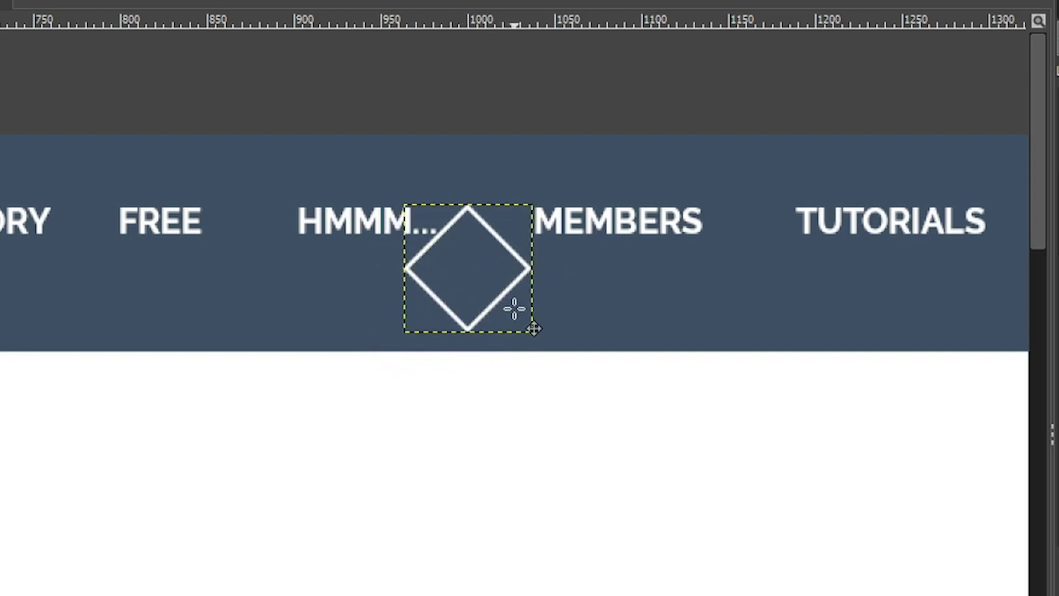
key(m)
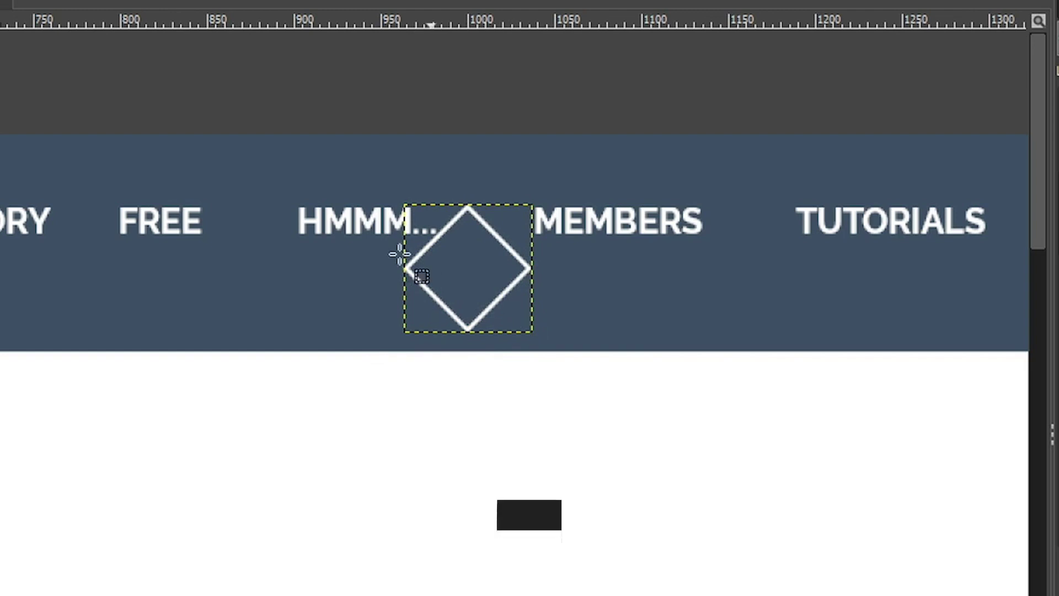
drag(379, 171, 579, 270)
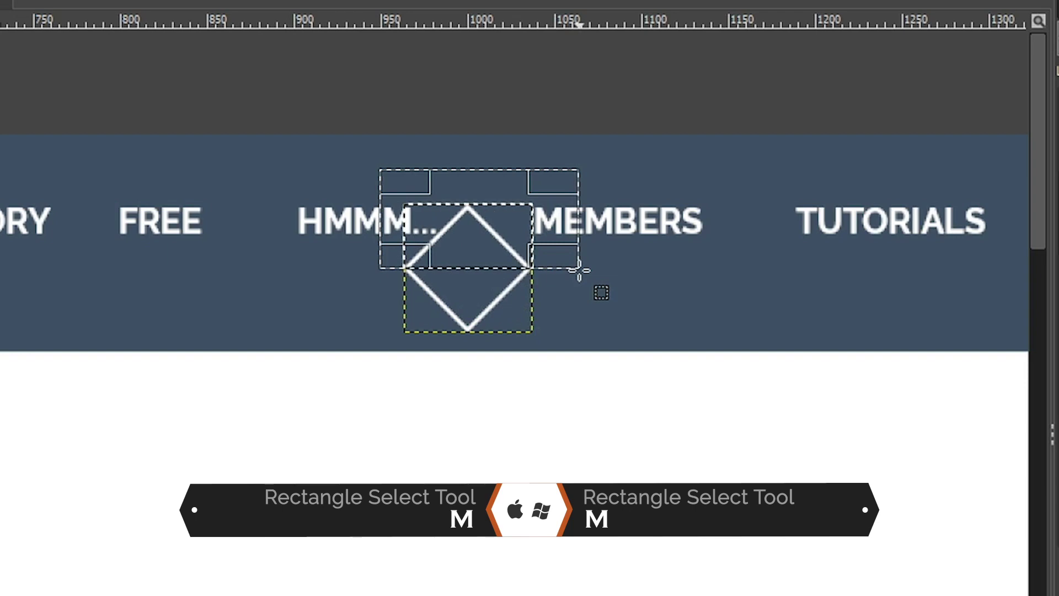
key(ctrl+x)
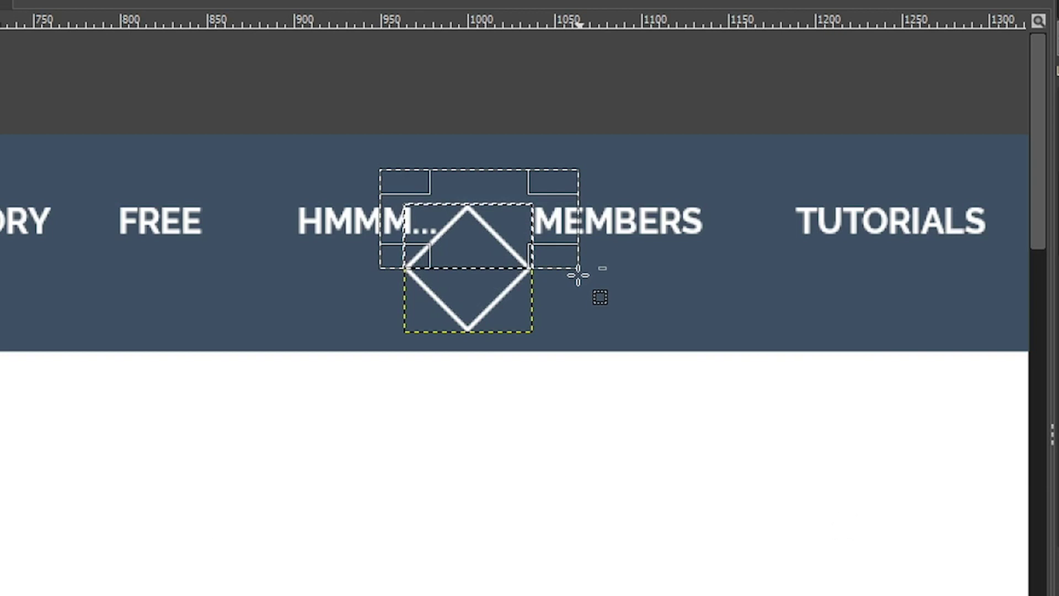
key(ctrl+x)
click(409, 245)
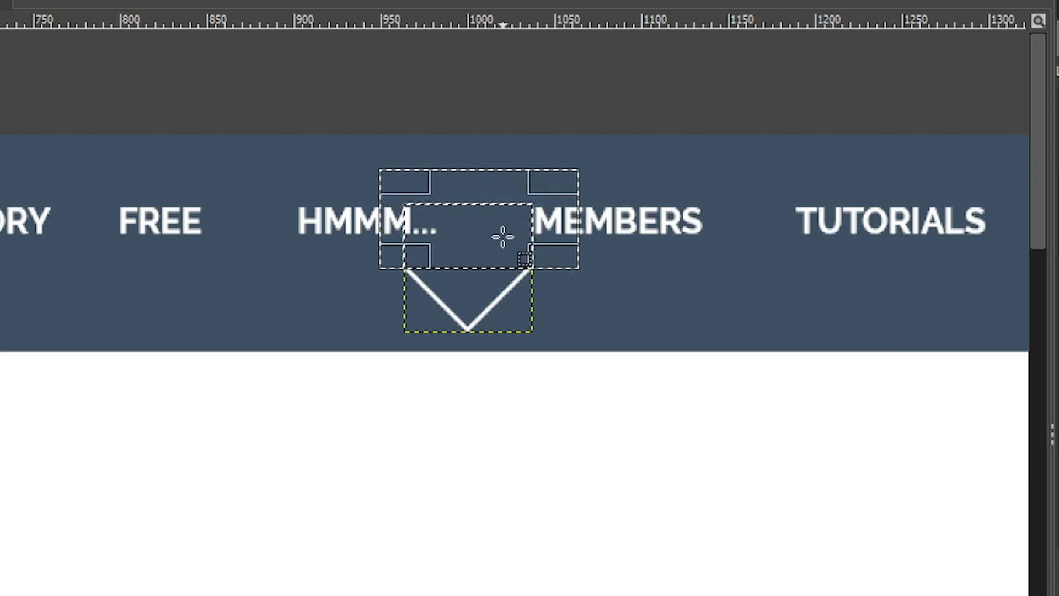
key(ctrl+d)
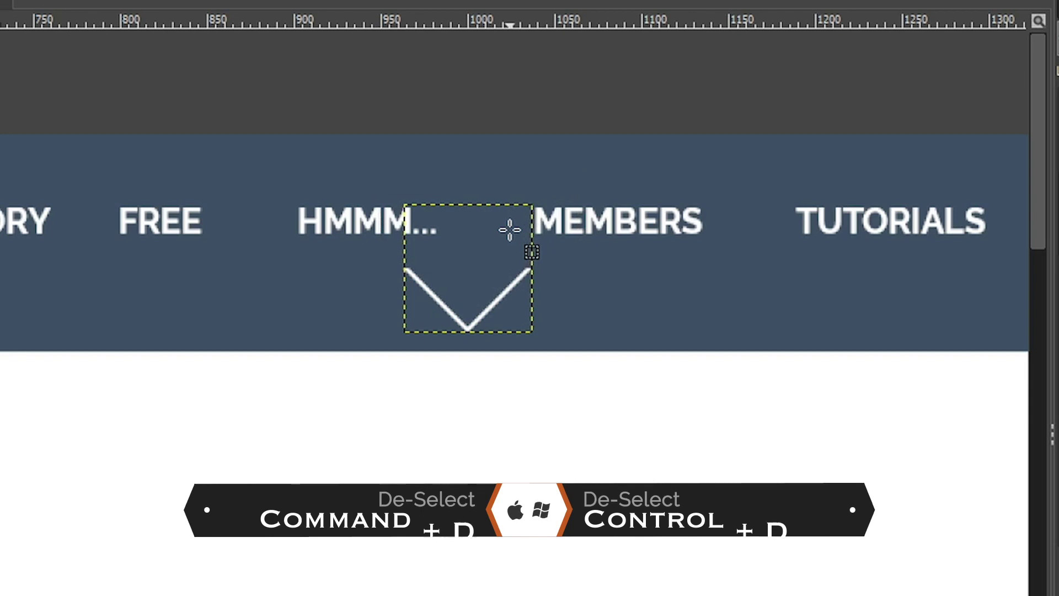
key(shift+c)
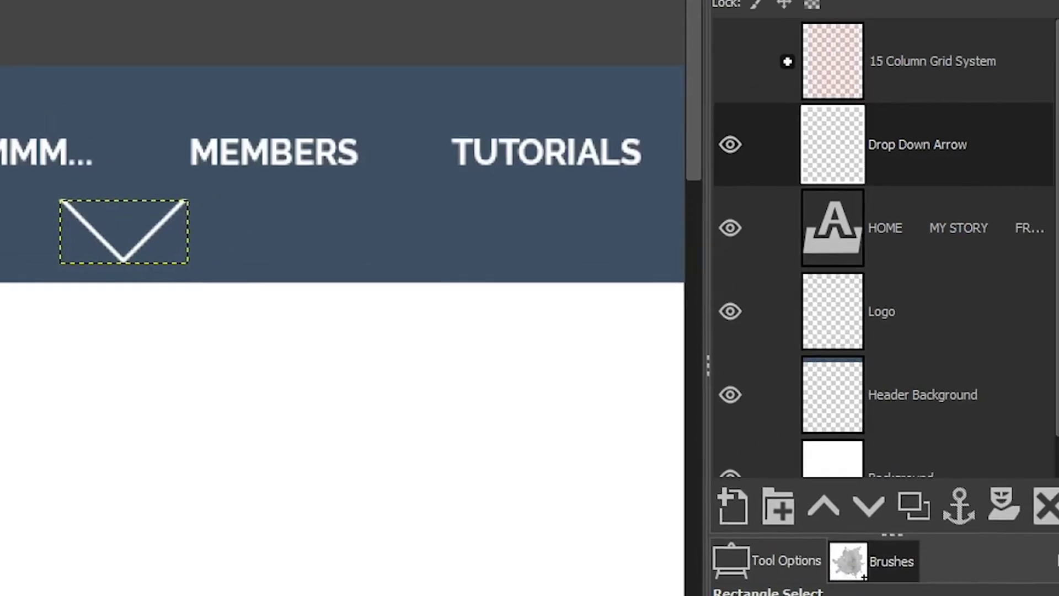
Duplicate the Drop Down Arrow layer and rename the copy as Hero Nav Drop Down Arrow
click(899, 506)
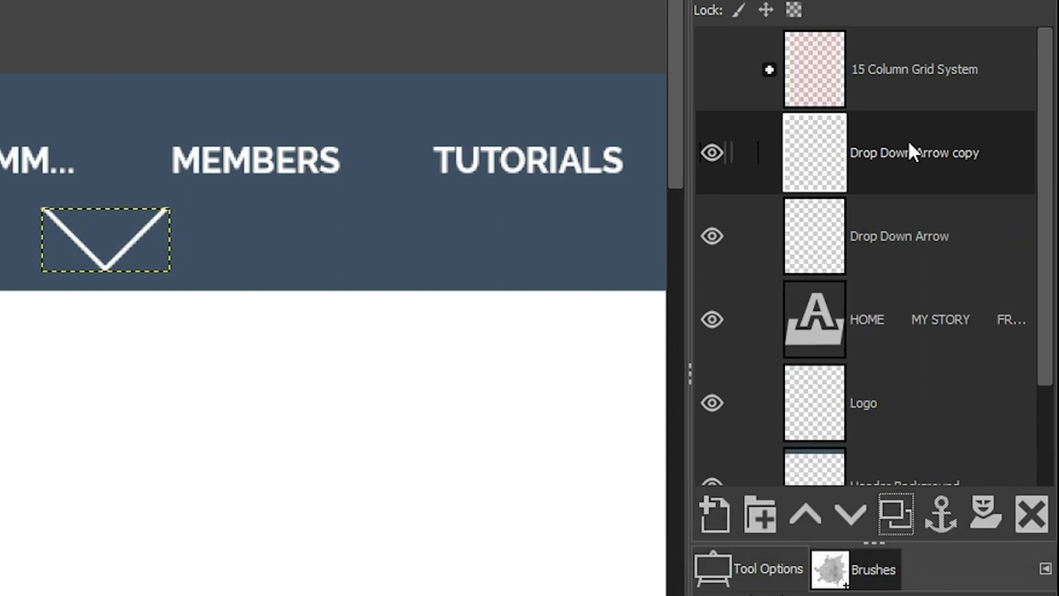
double_click(890, 153)
double_click(962, 146)
key(BackSpace)
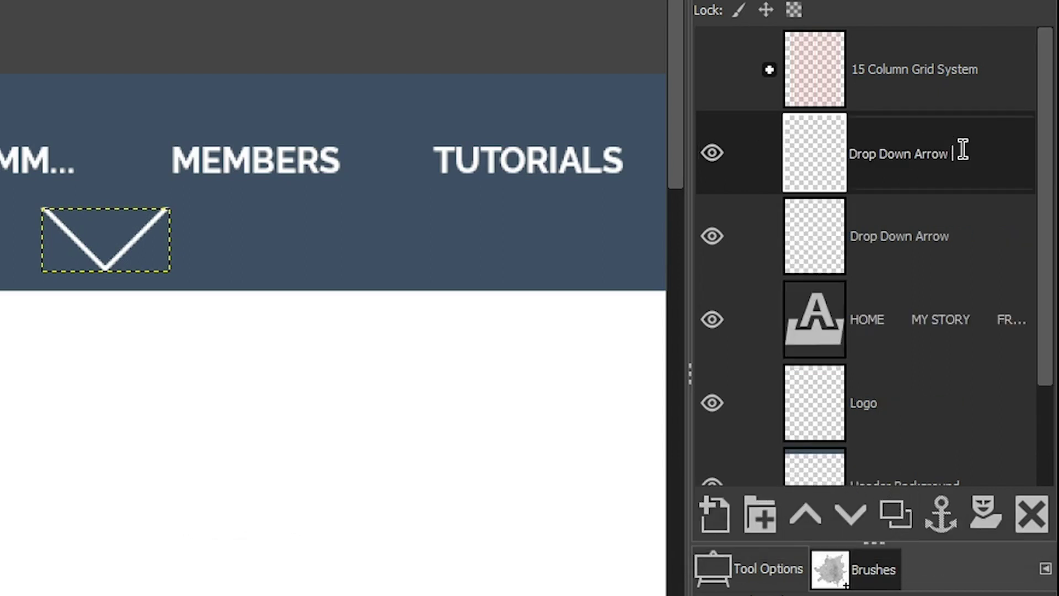
text(#1)
key(ctrl+a)
key(Return)
text(Heor Nave)
key(BackSpace)
click(1004, 154)
key(BackSpace)
key(BackSpace)
key(BackSpace)
key(Return)
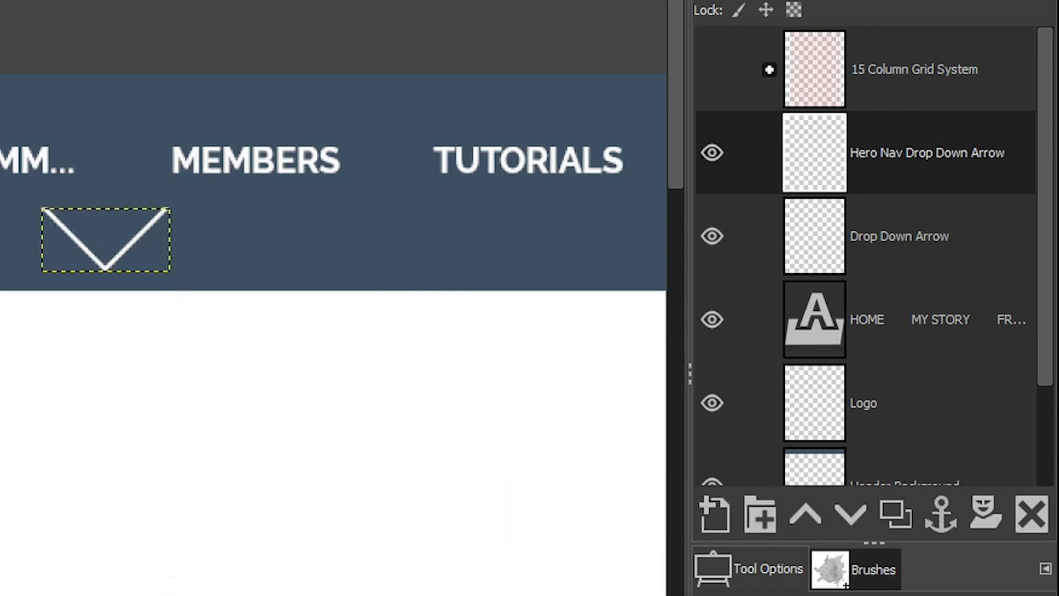
Hide the Hero Nav Drop Down Arrow layer and lower it beneath the Header Background layer
click(711, 152)
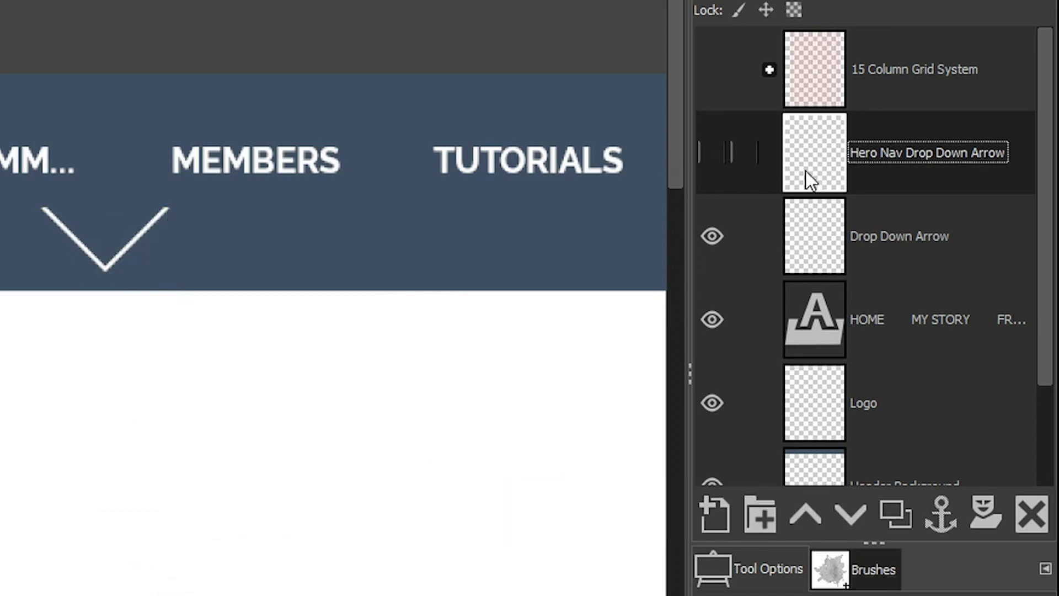
click(858, 510)
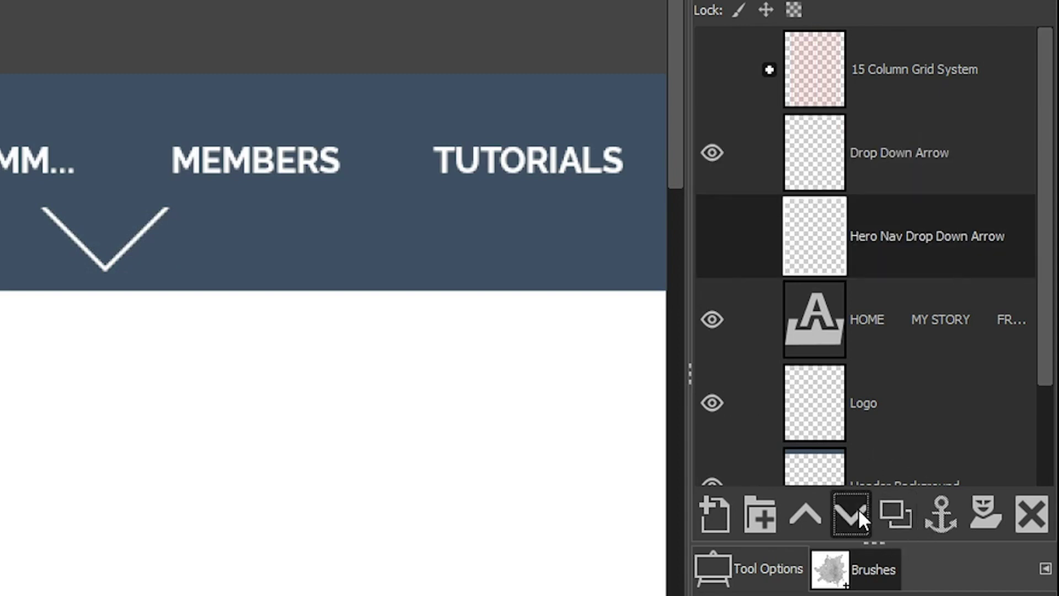
click(858, 508)
click(857, 508)
click(858, 509)
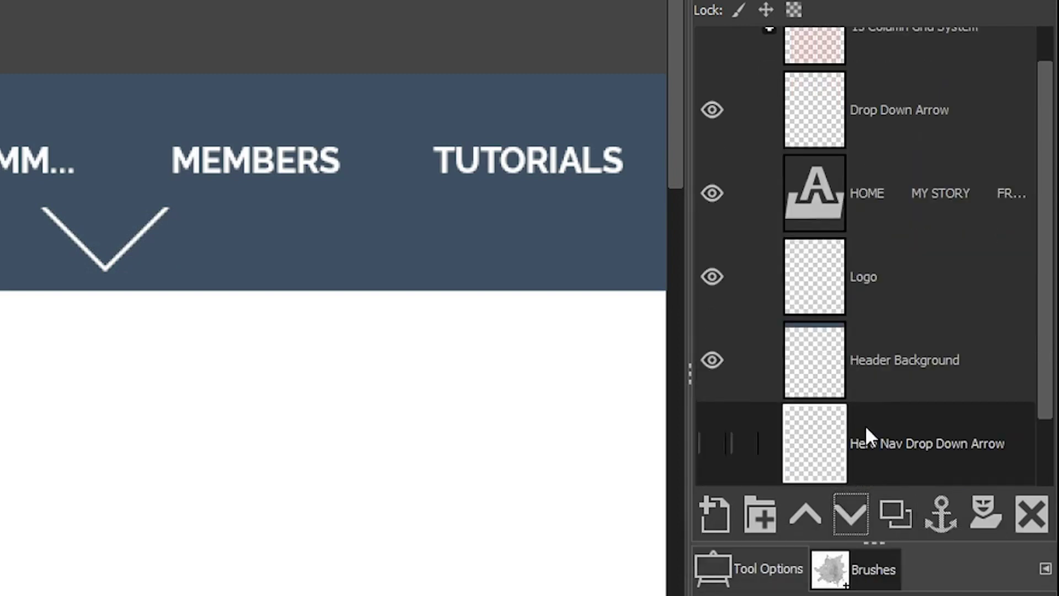
Scale the original Drop Down Arrow layer to 20 x 10 px and place the arrow right after the FREE menu item
scroll(940, 383, up, 2)
click(962, 151)
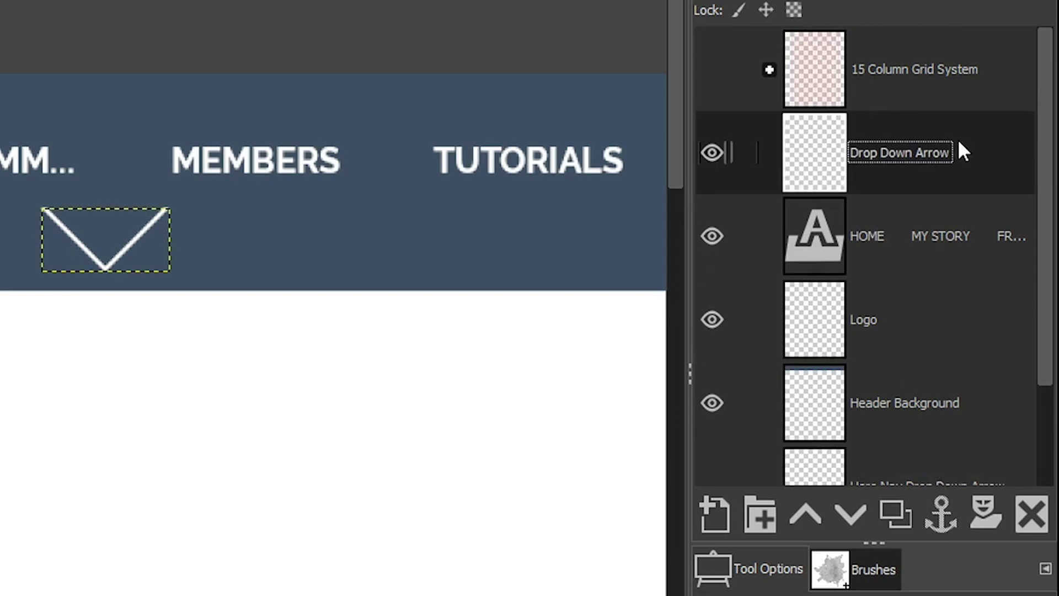
key(shift+s)
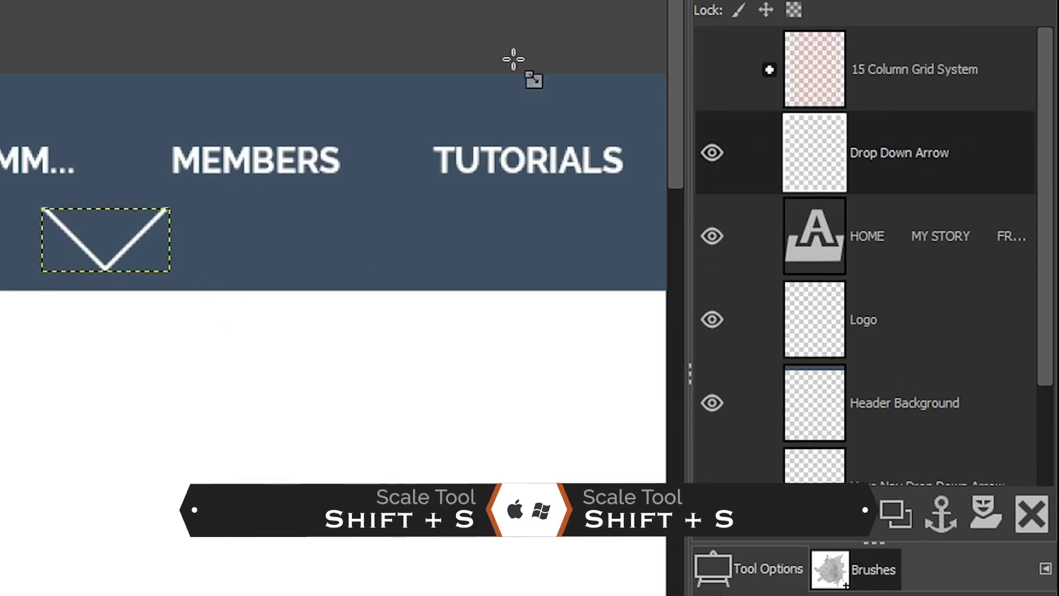
click(514, 59)
double_click(515, 59)
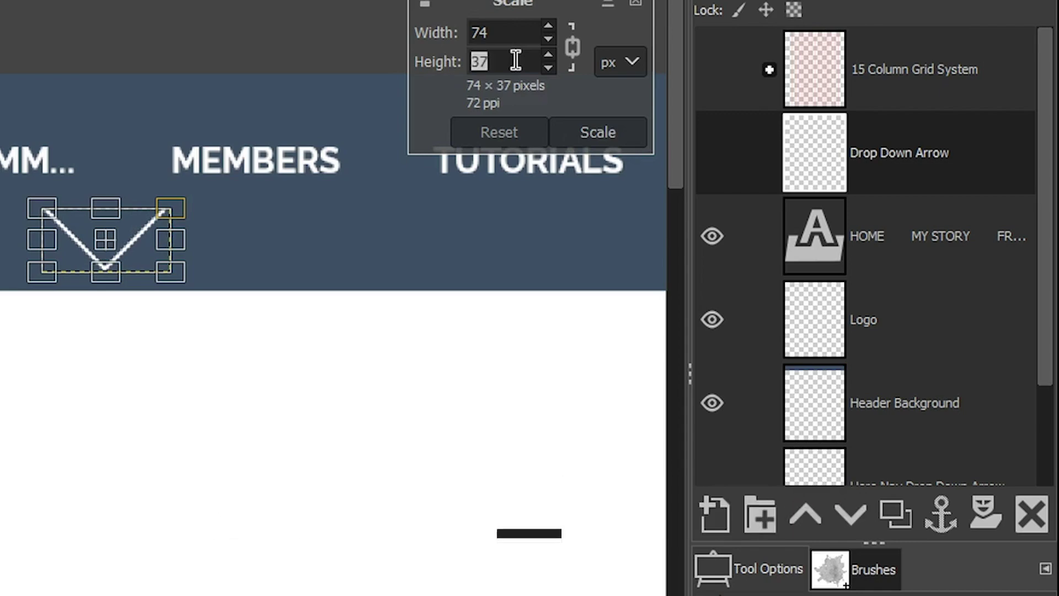
text(10)
key(Tab)
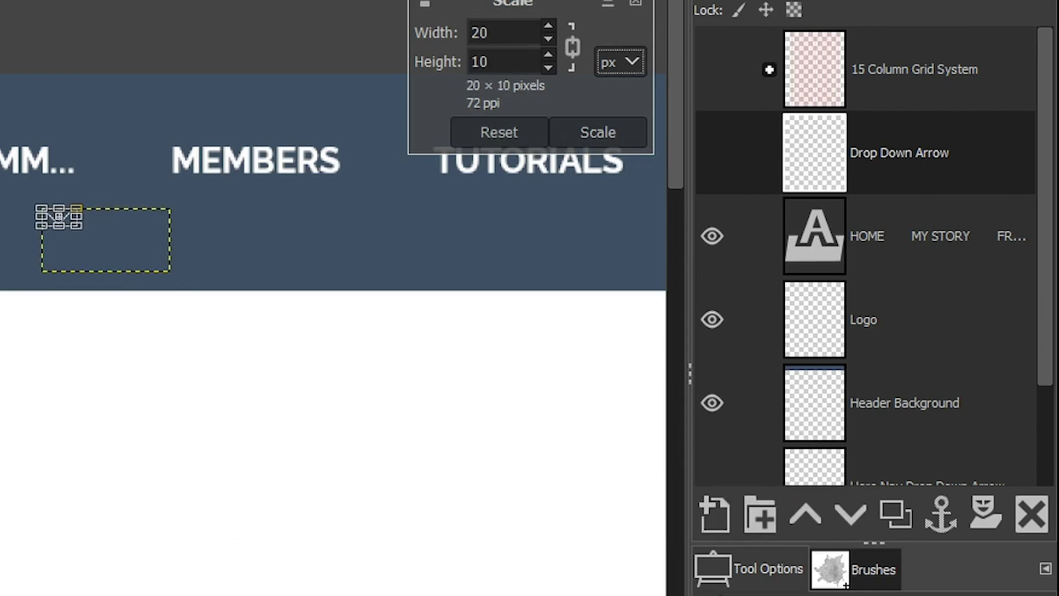
click(600, 131)
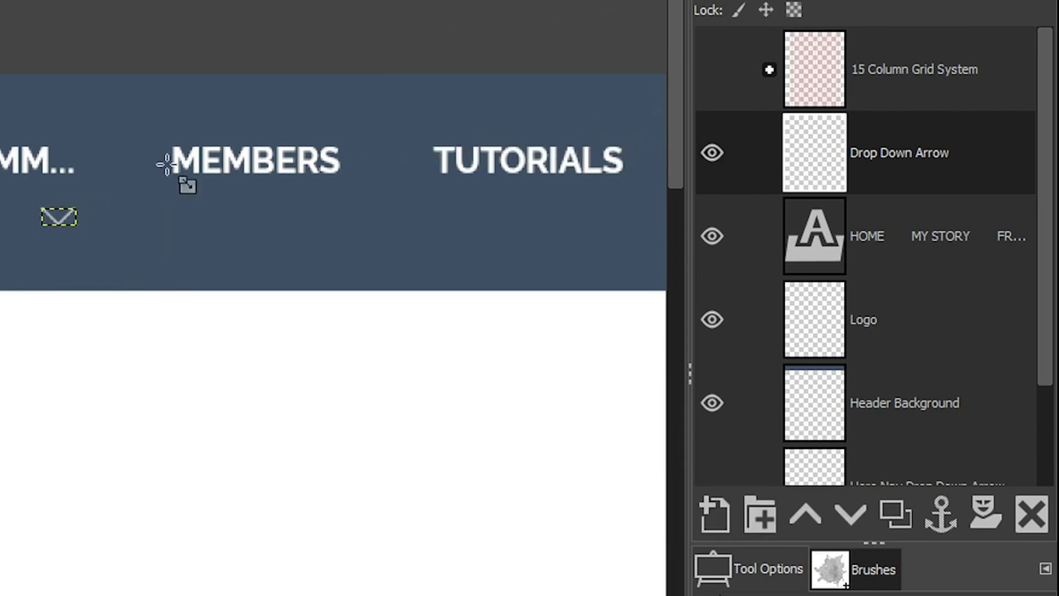
scroll(61, 219, up, 2)
drag(56, 218, 183, 127)
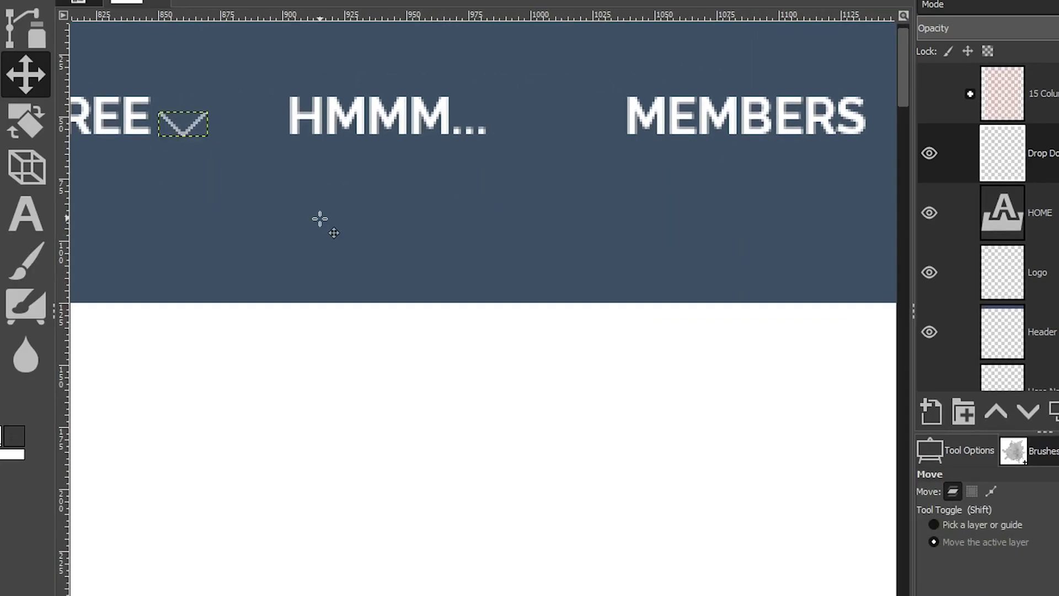
Scale the arrow beside FREE down further to about 14 x 7 px, keeping its proportions
key(shift+s)
click(317, 216)
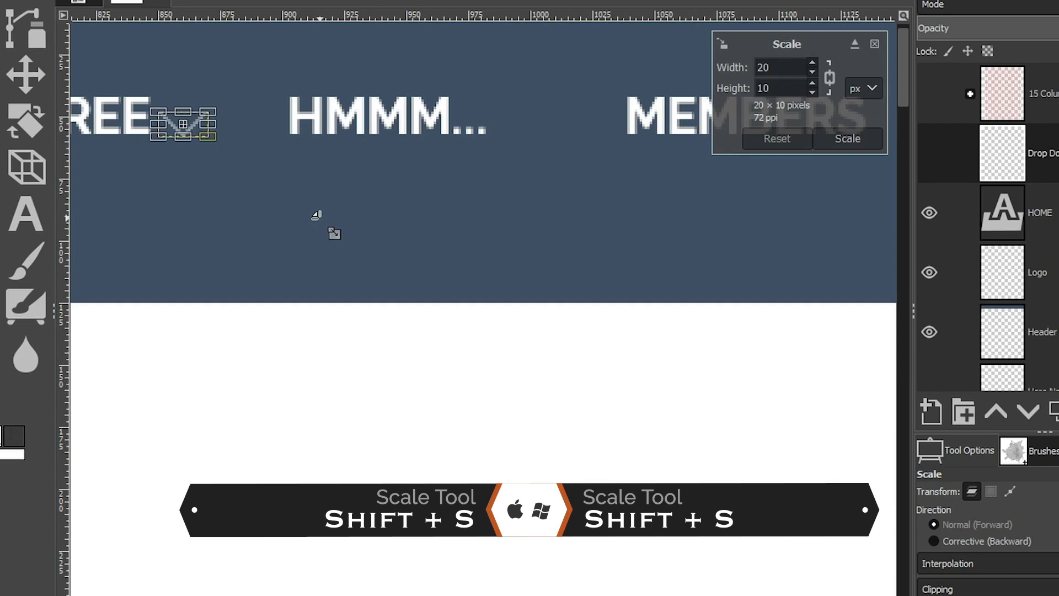
click(812, 92)
click(811, 92)
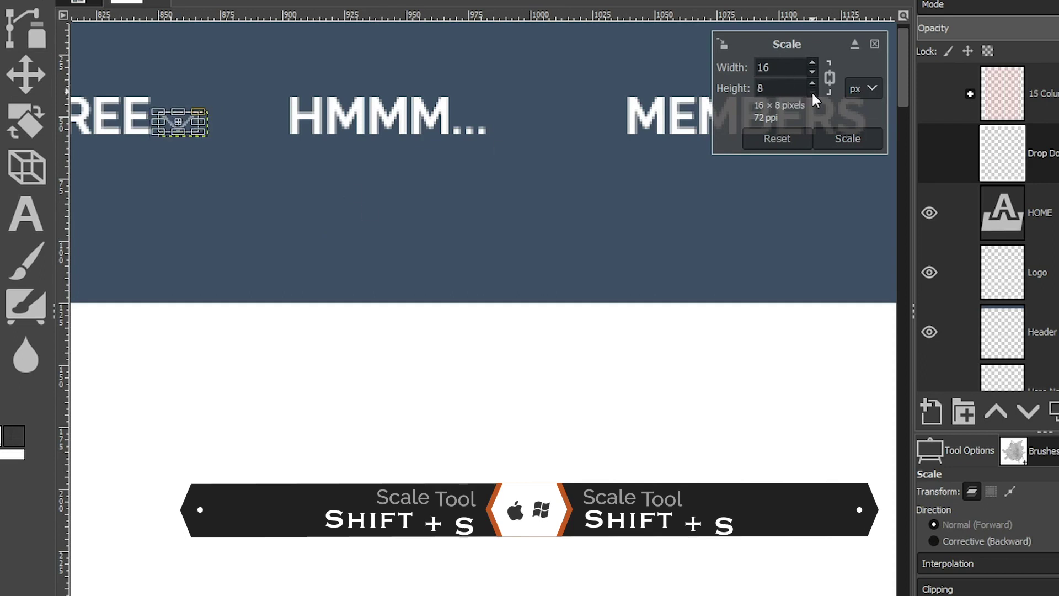
click(812, 92)
click(812, 92)
click(811, 82)
click(844, 138)
Duplicate the small arrow twice, placing one copy right after the HMMM... menu item and the other after MEMBERS
key(m)
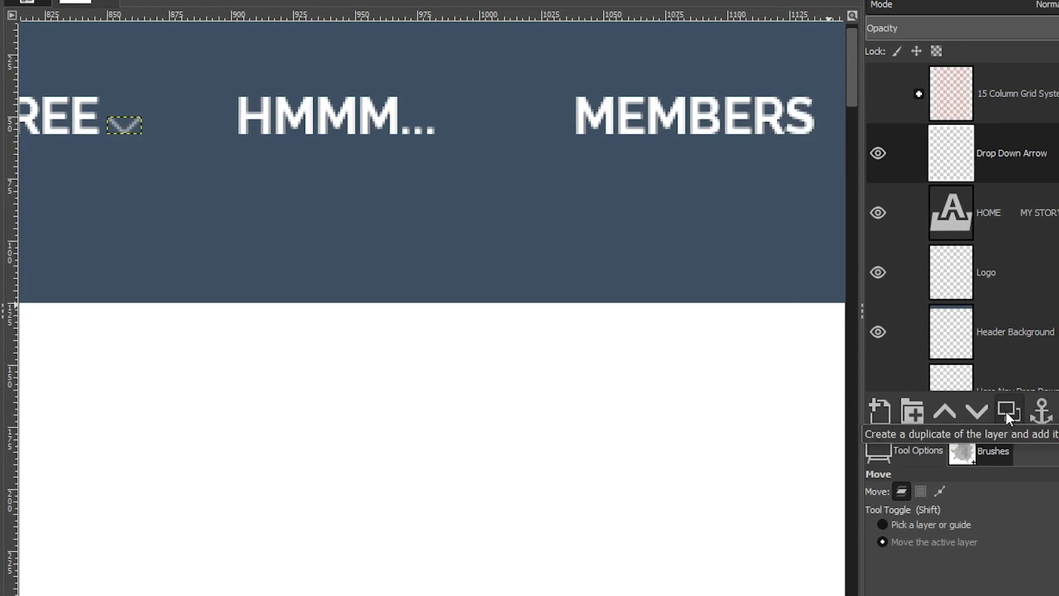
click(1005, 409)
drag(154, 135, 486, 140)
scroll(432, 165, right, 10)
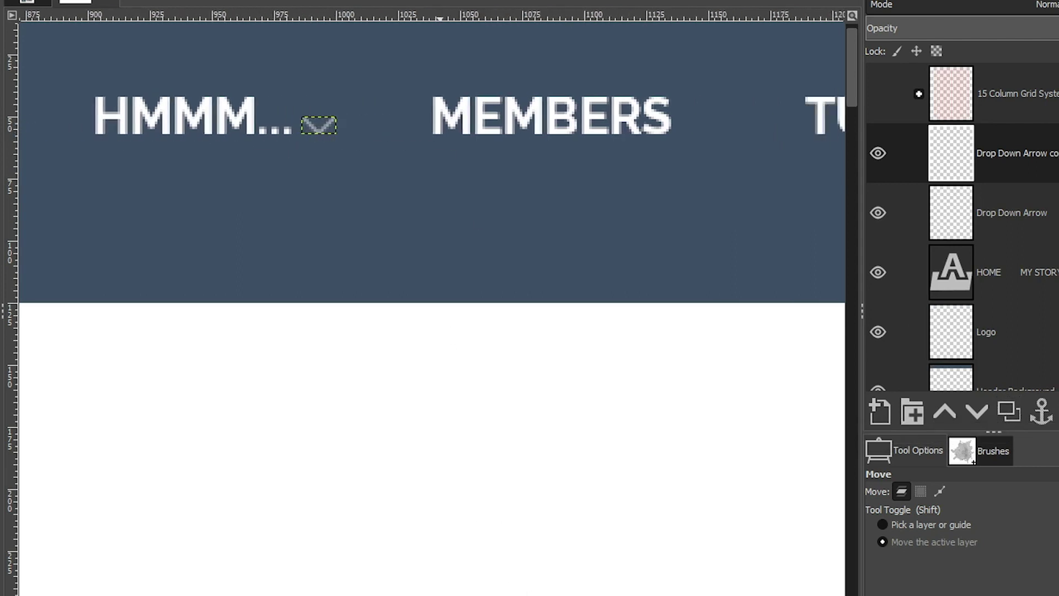
click(1014, 412)
drag(67, 139, 449, 142)
scroll(432, 165, right, 4)
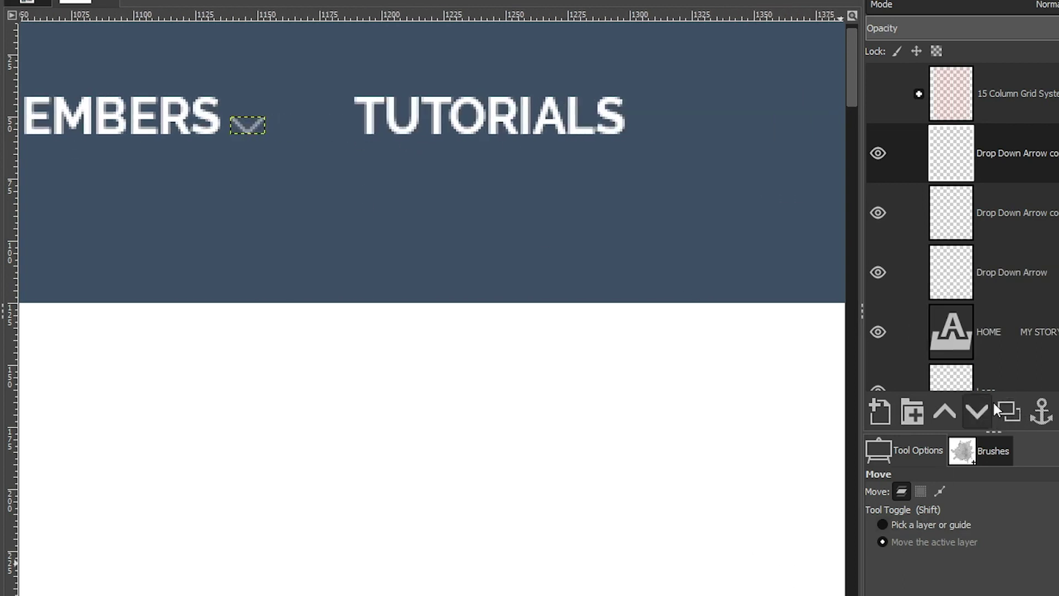
Duplicate the small drop-down arrow layer once more and place the copy right after the TUTORIALS menu item
click(1009, 411)
drag(260, 131, 657, 127)
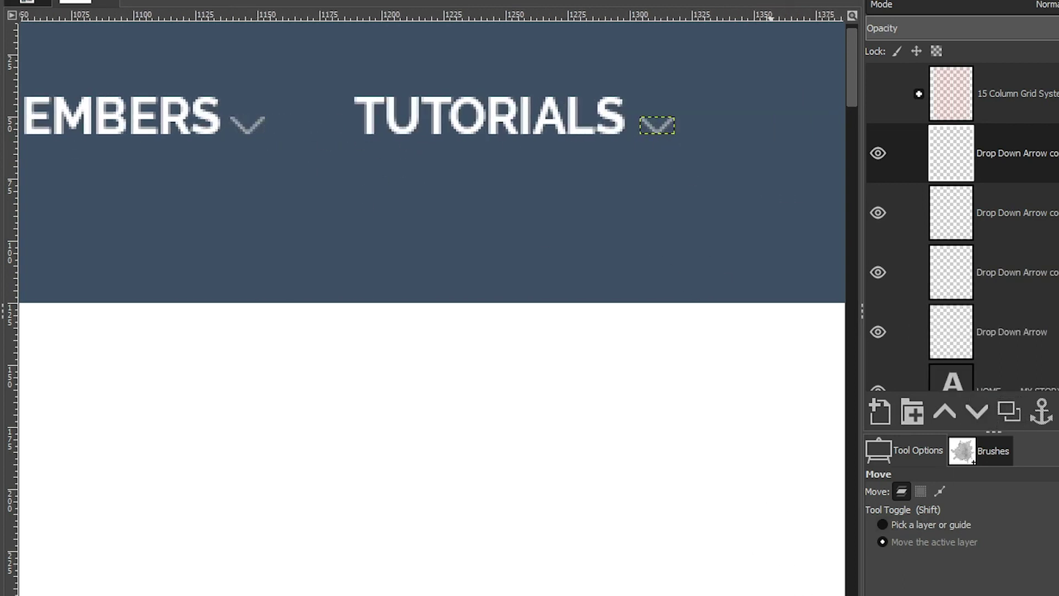
Shift the arrow beside FREE about 3 px away from the word and measure the gap between them
scroll(432, 166, left, 15)
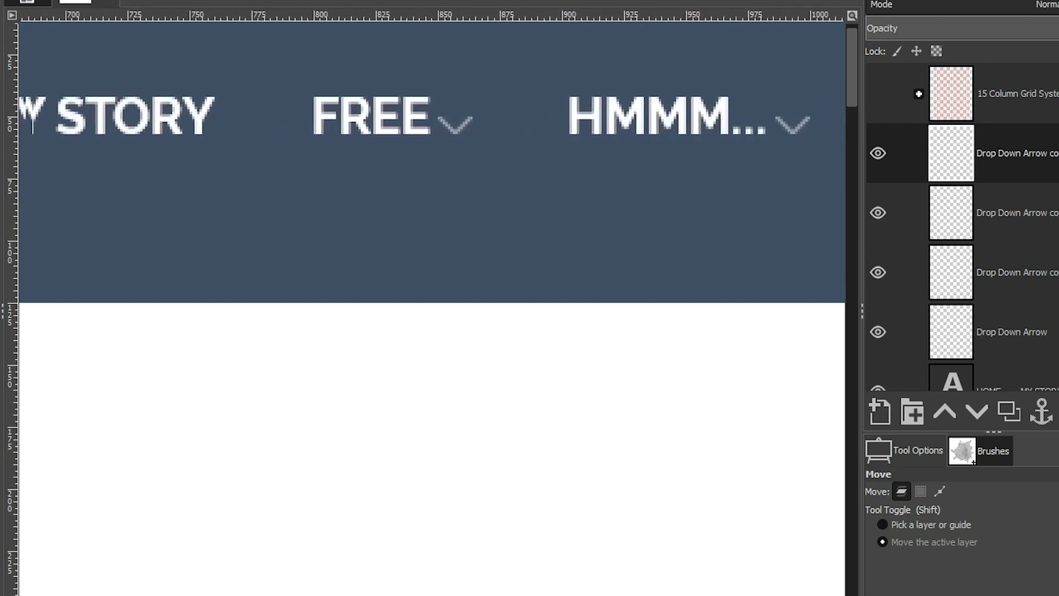
key(z)
click(496, 104)
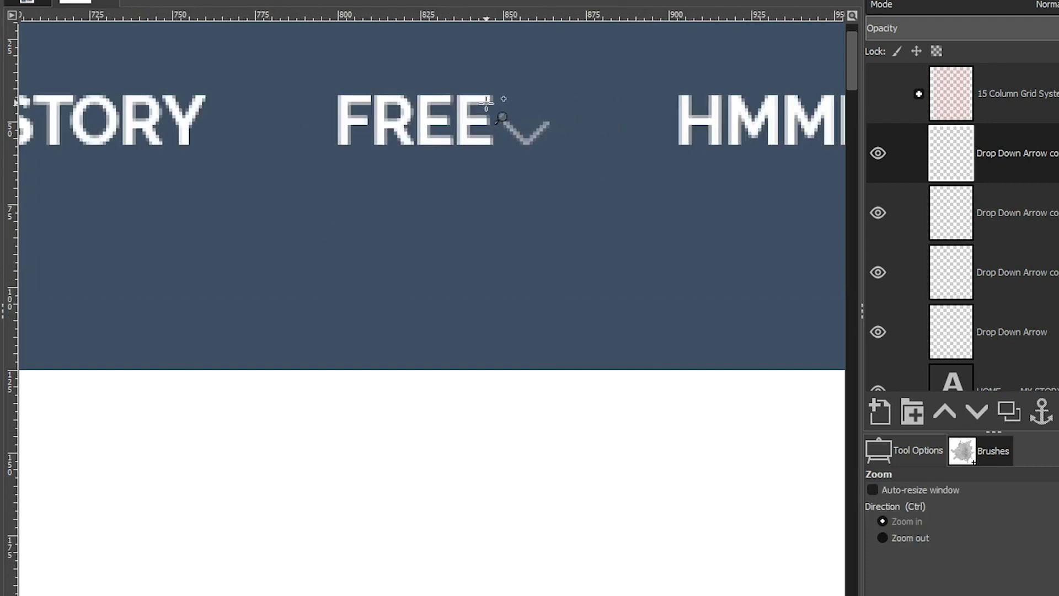
click(594, 170)
click(591, 171)
drag(369, 172, 454, 266)
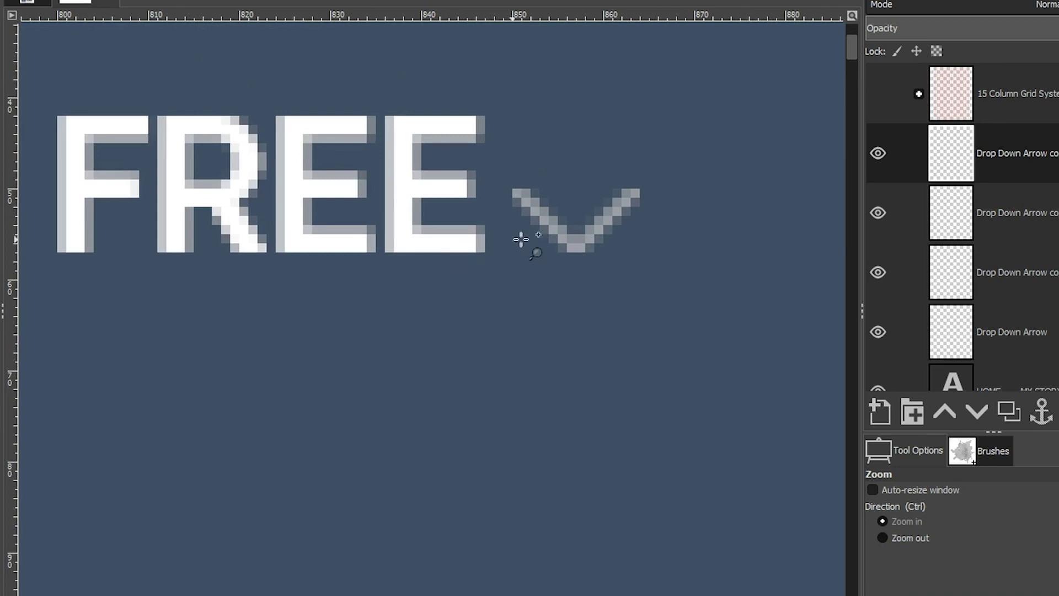
key(m)
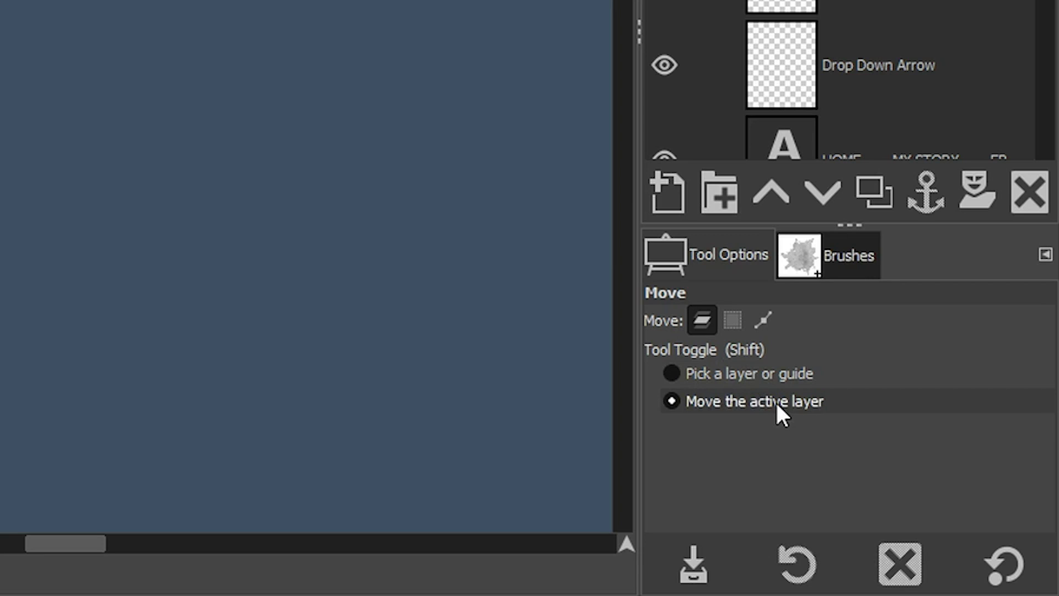
click(717, 373)
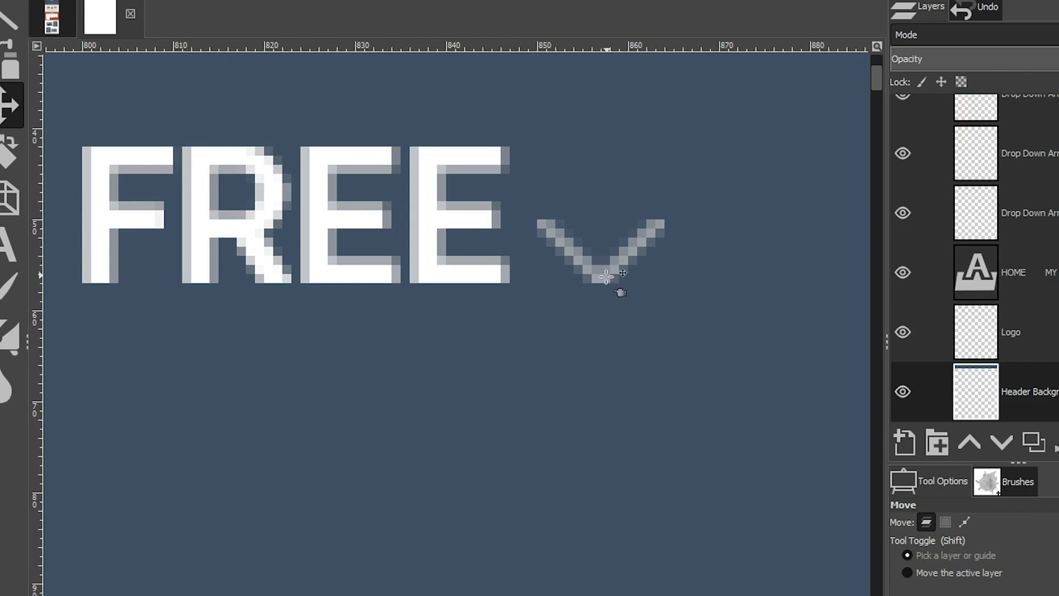
drag(607, 274, 635, 275)
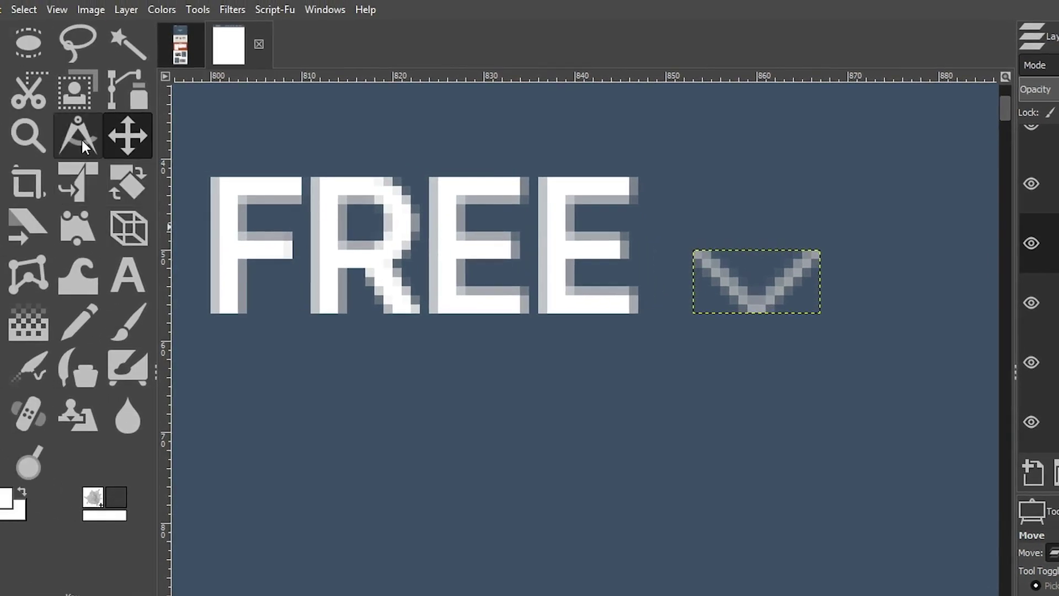
click(81, 138)
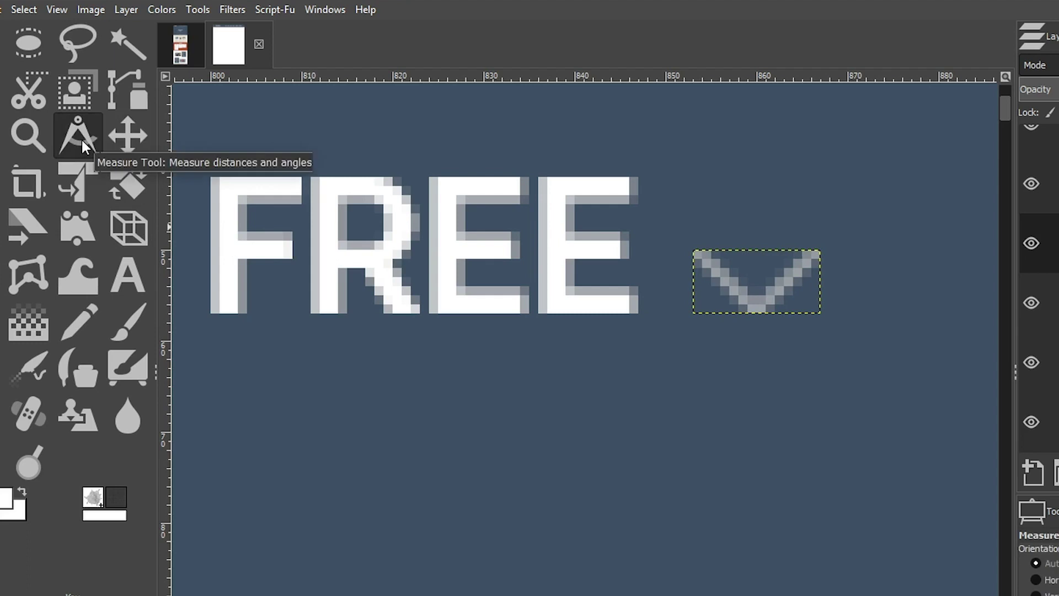
drag(648, 274, 719, 275)
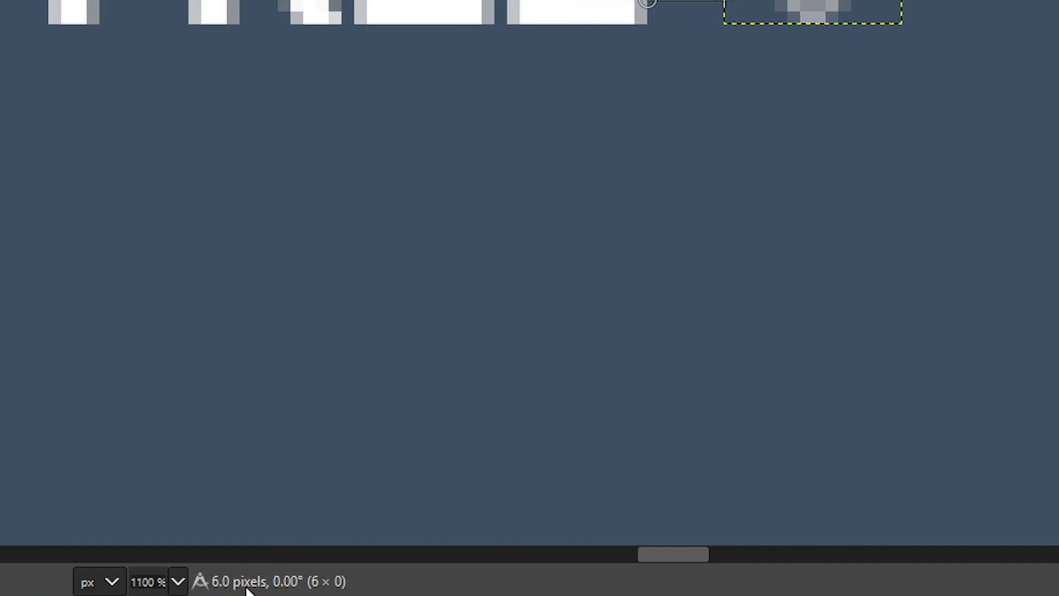
Move the arrow beside HMMM... 2 px away from the text for a 6 px gap, using a temporary vertical guide
drag(667, 555, 688, 554)
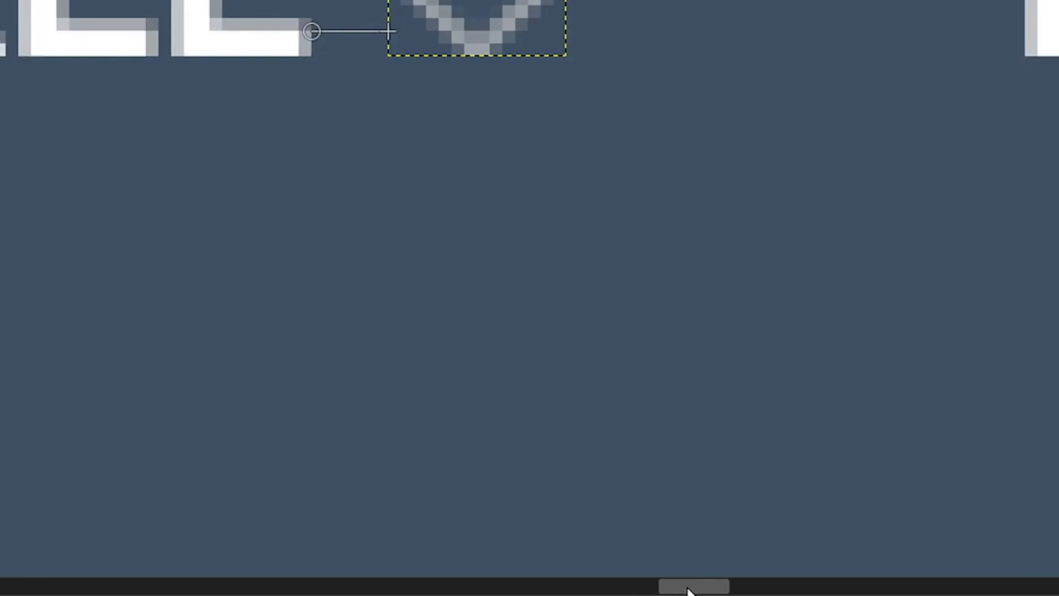
drag(726, 307, 786, 301)
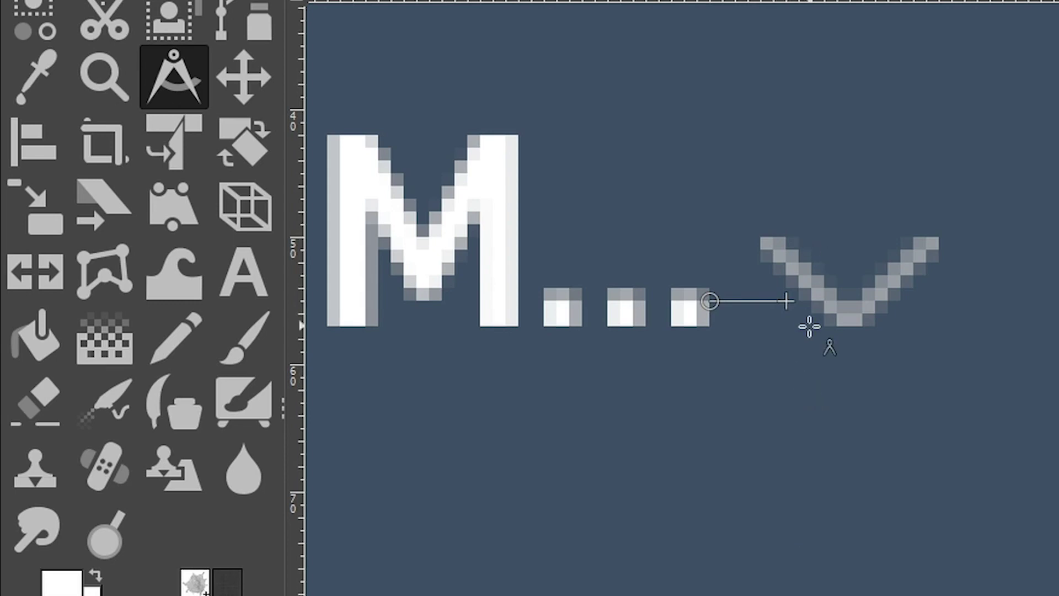
drag(293, 402, 785, 383)
key(ctrl+semicolon)
key(ctrl+semicolon)
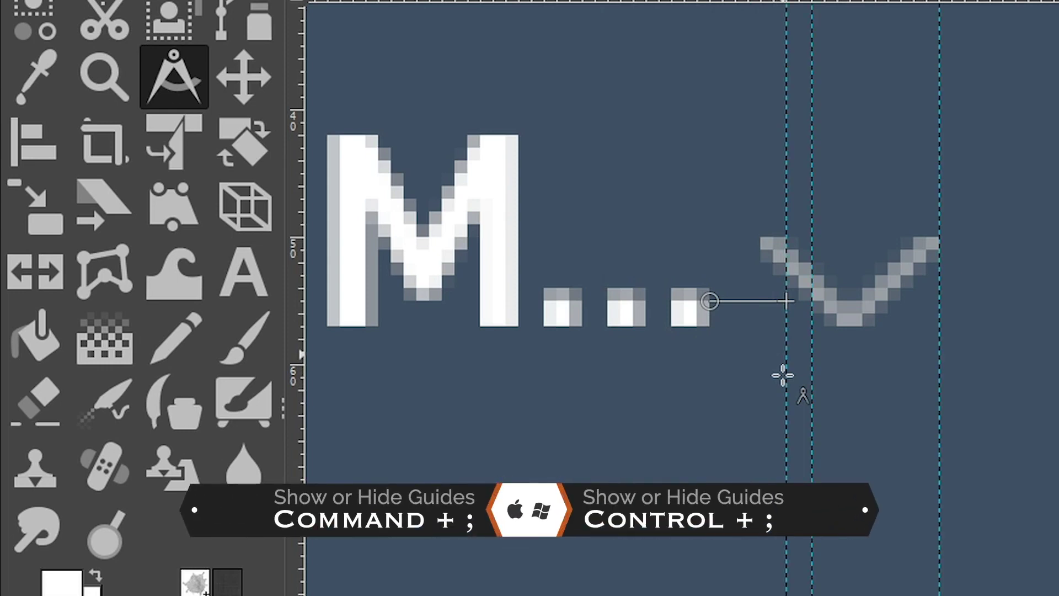
key(m)
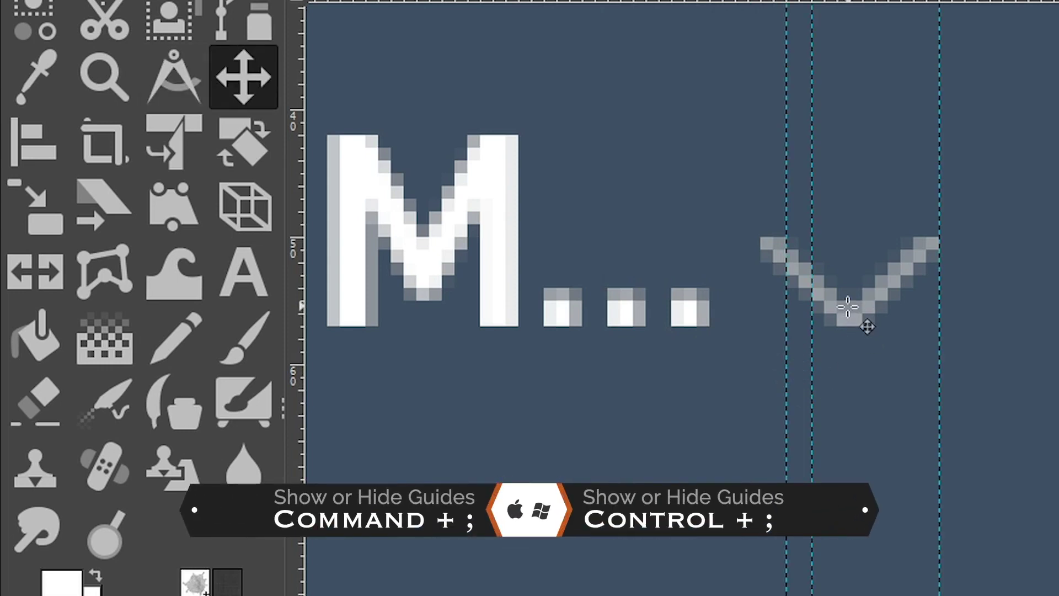
click(856, 318)
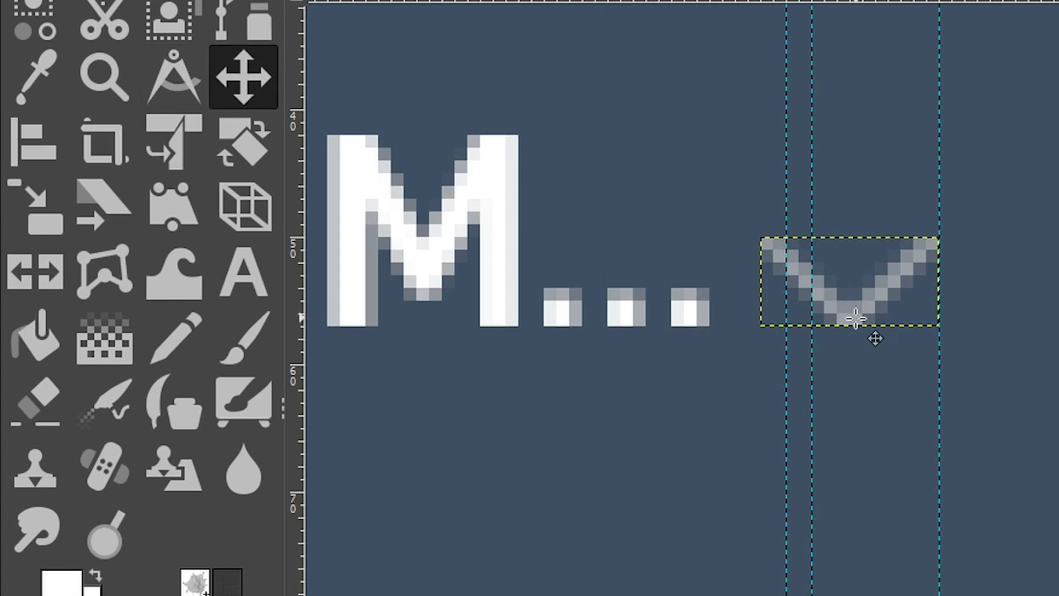
key(Right)
key(Right)
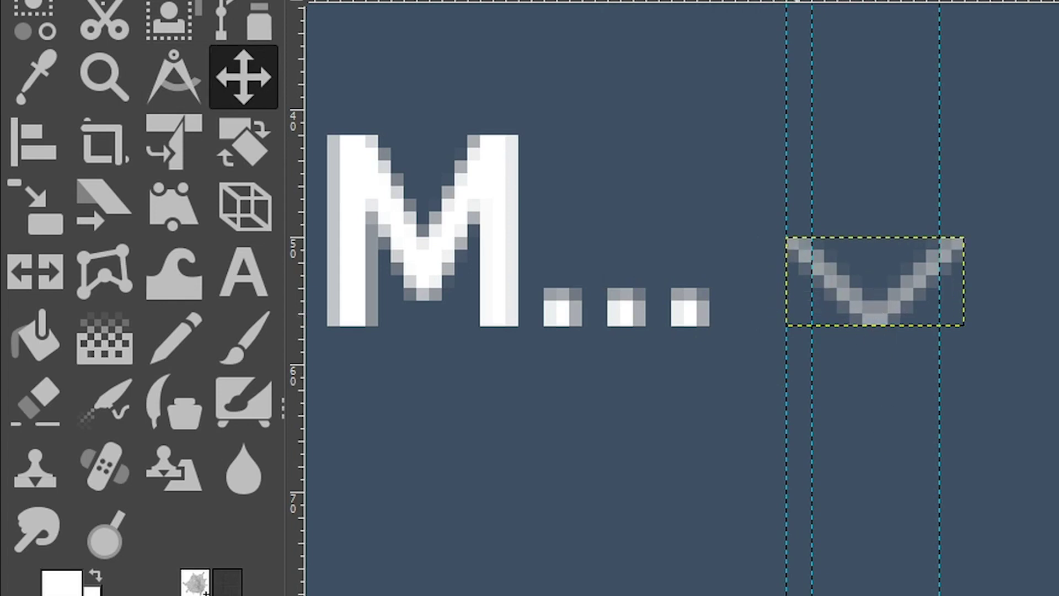
drag(786, 368, 304, 425)
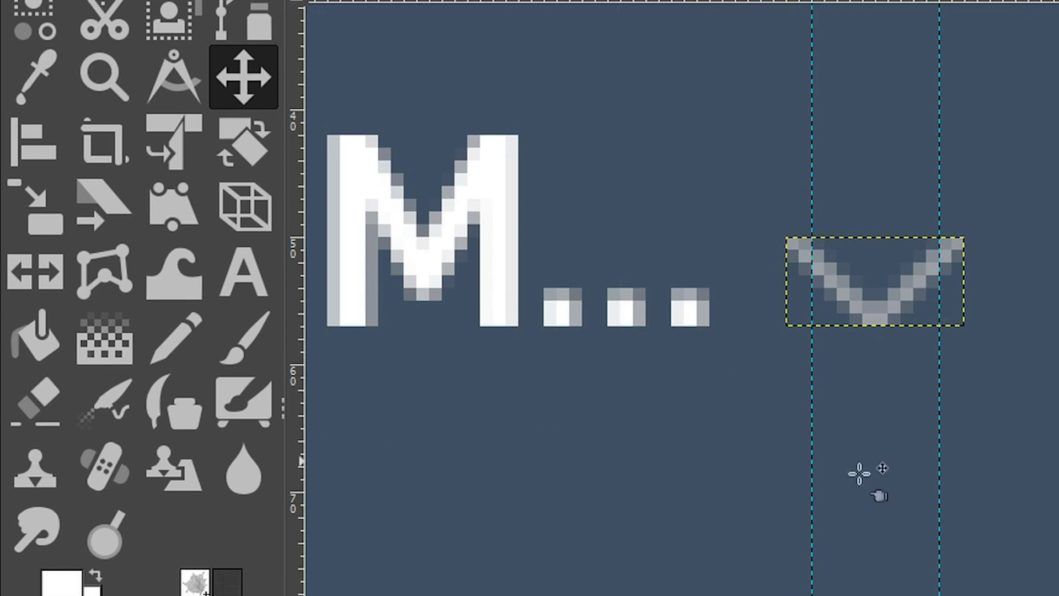
Move the arrow beside MEMBERS 2 px away from the word for a 6 px gap, using a temporary vertical guide
scroll(682, 297, right, 10)
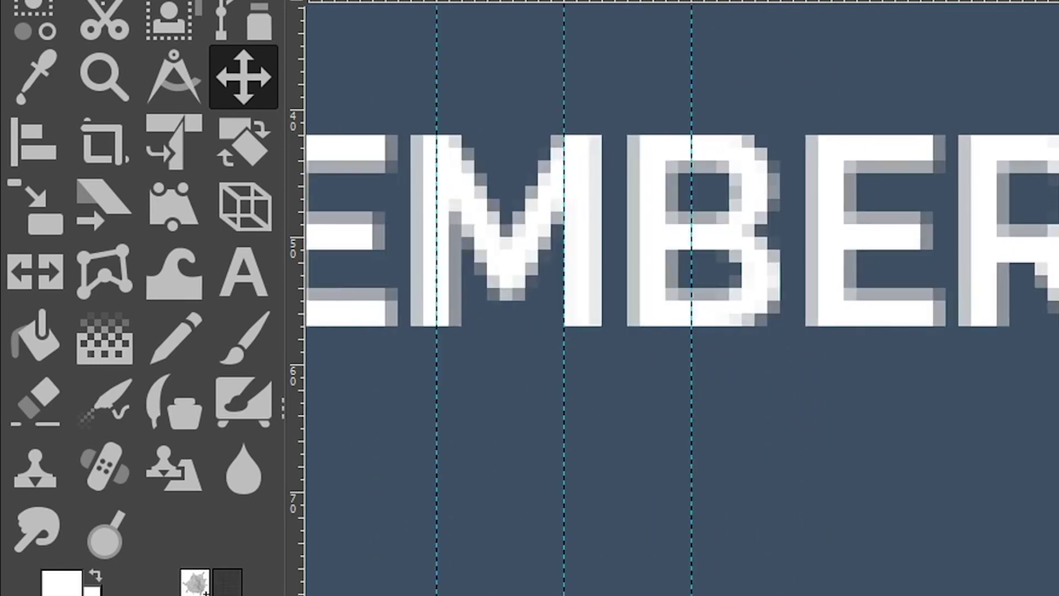
click(174, 77)
drag(860, 288, 930, 287)
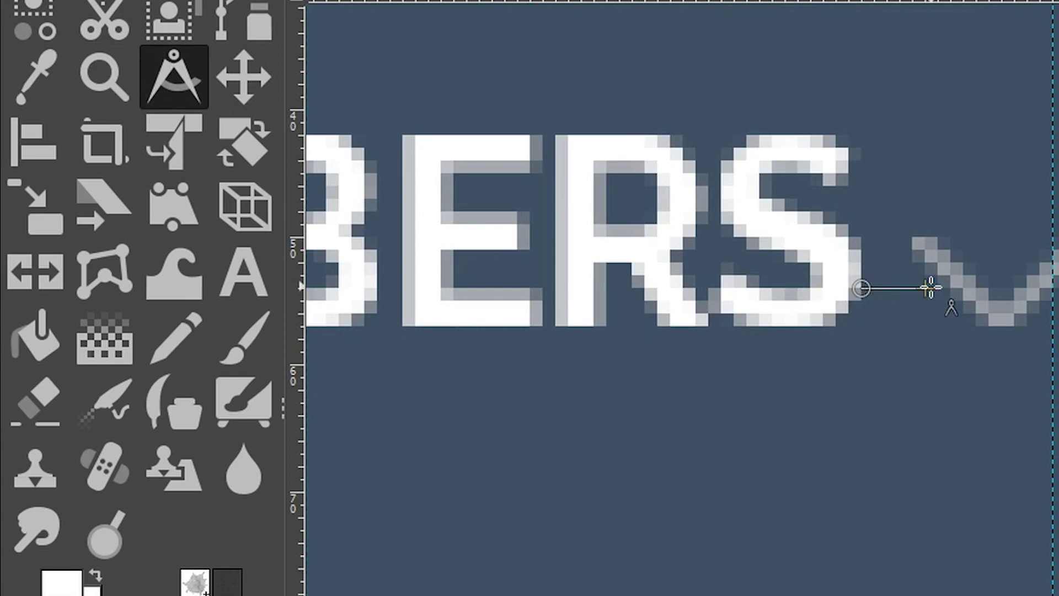
key(m)
key(shift+m)
drag(863, 287, 933, 288)
alt+click(936, 289)
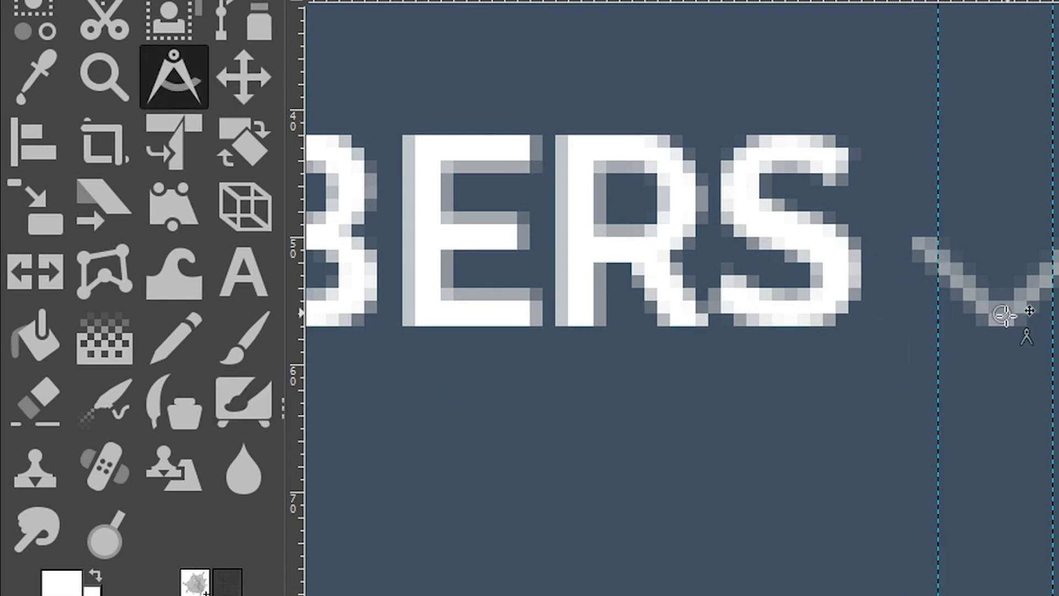
key(m)
click(984, 329)
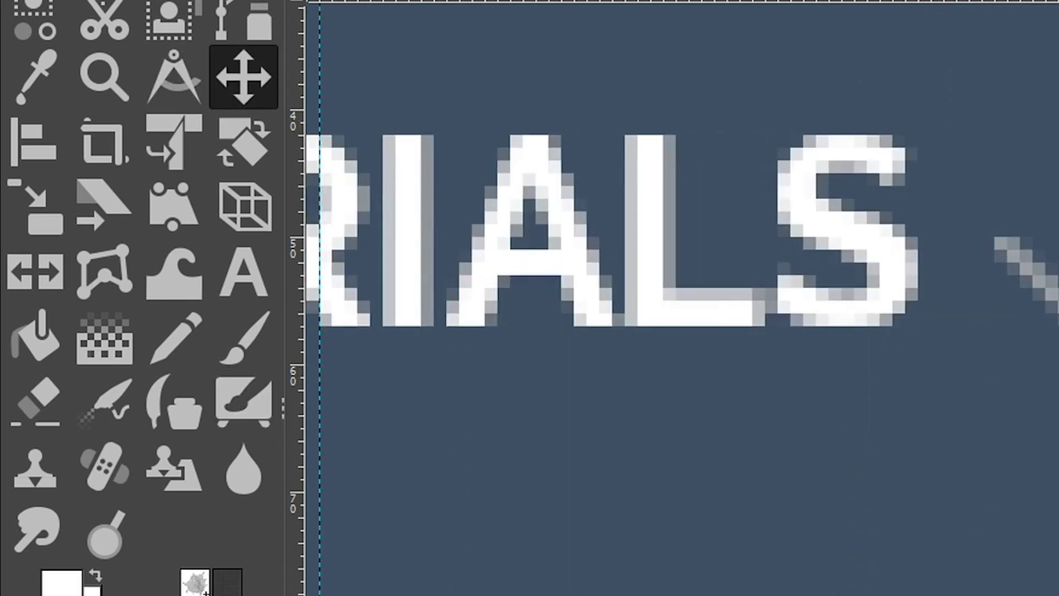
Measure the gap between TUTORIALS and its arrow, and view the whole menu with the guides hidden
key(shift+m)
drag(918, 263, 995, 263)
click(995, 366)
key(z)
ctrl+click(745, 371)
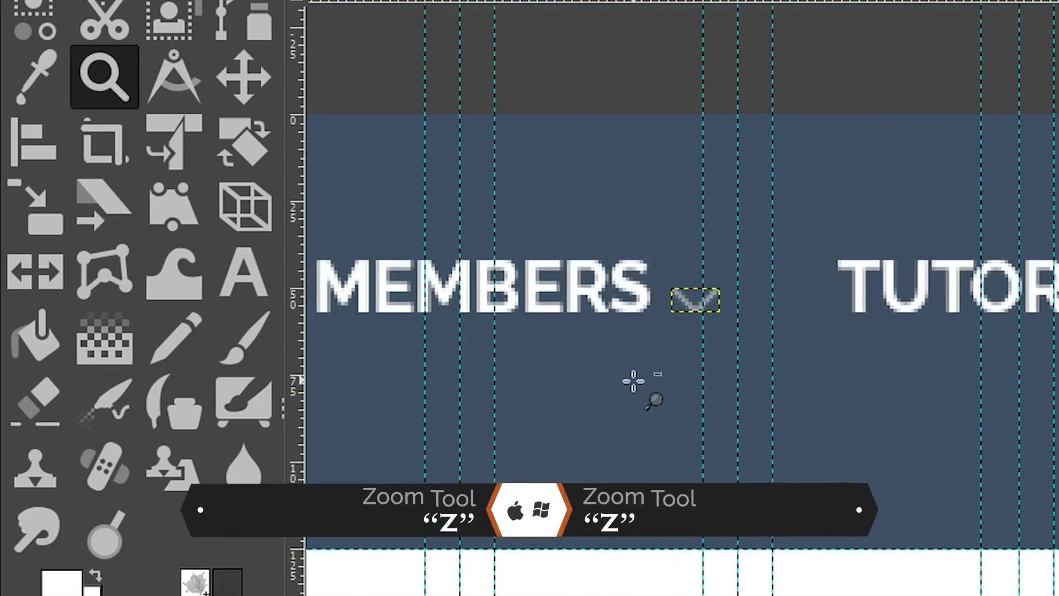
ctrl+click(633, 380)
key(space)
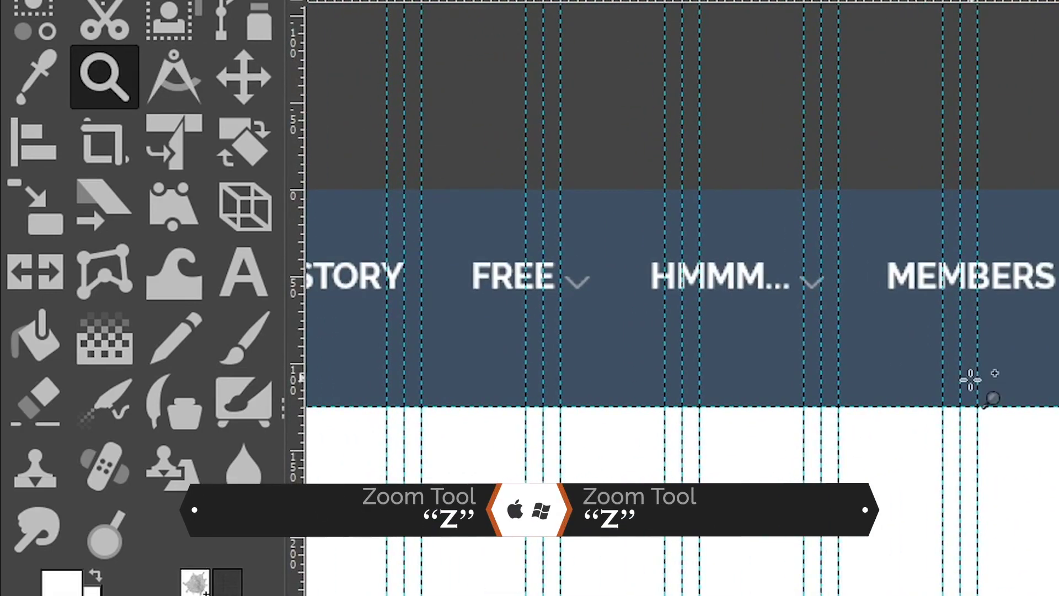
key(minus)
key(ctrl+shift+t)
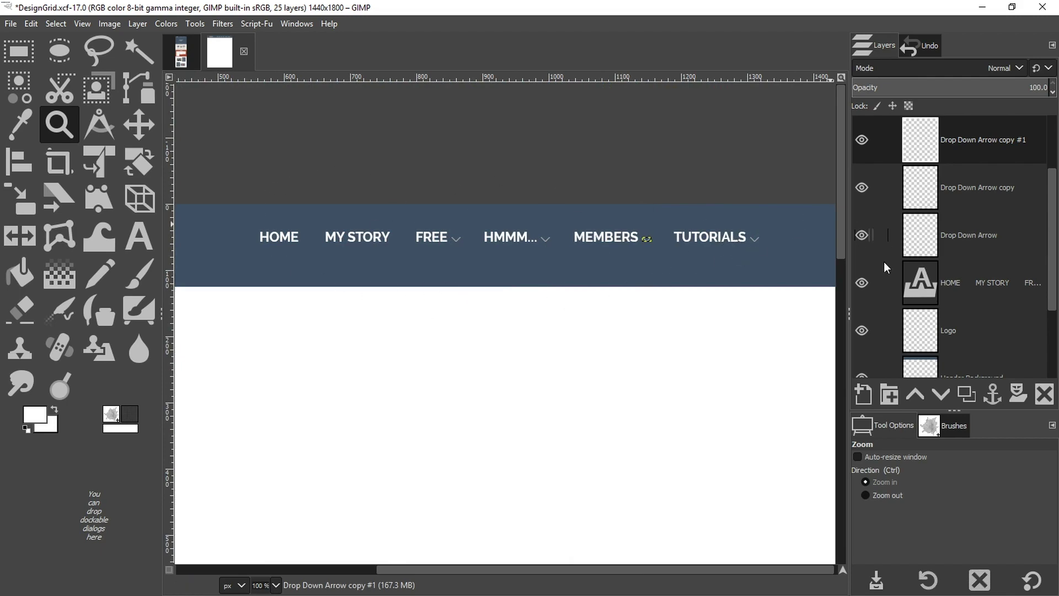
Create a layer group above the Drop Down Arrow copy #2 layer and name it Navigation
drag(1051, 250, 1050, 196)
click(985, 192)
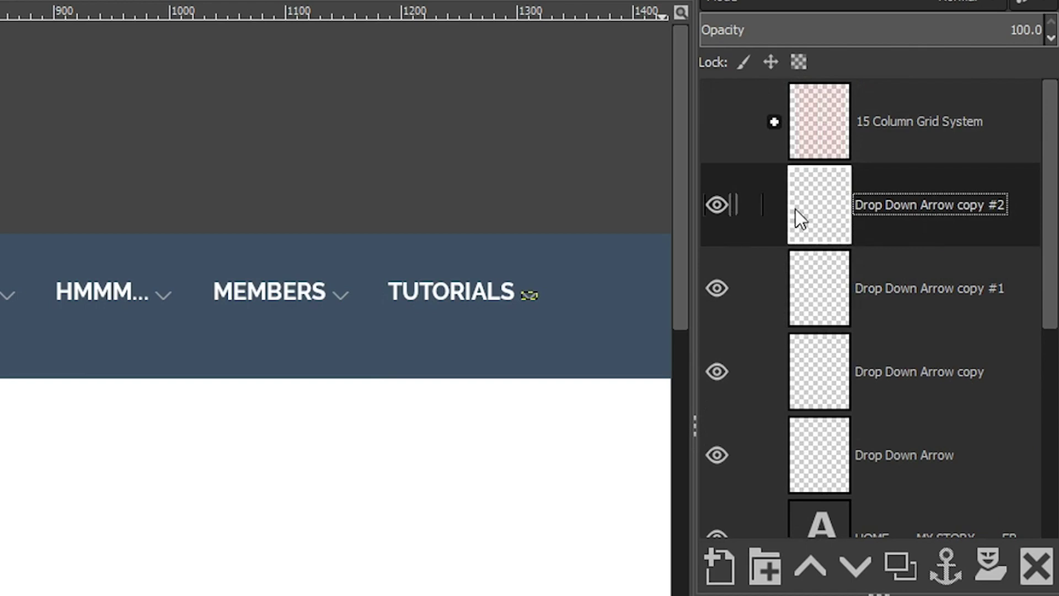
click(764, 564)
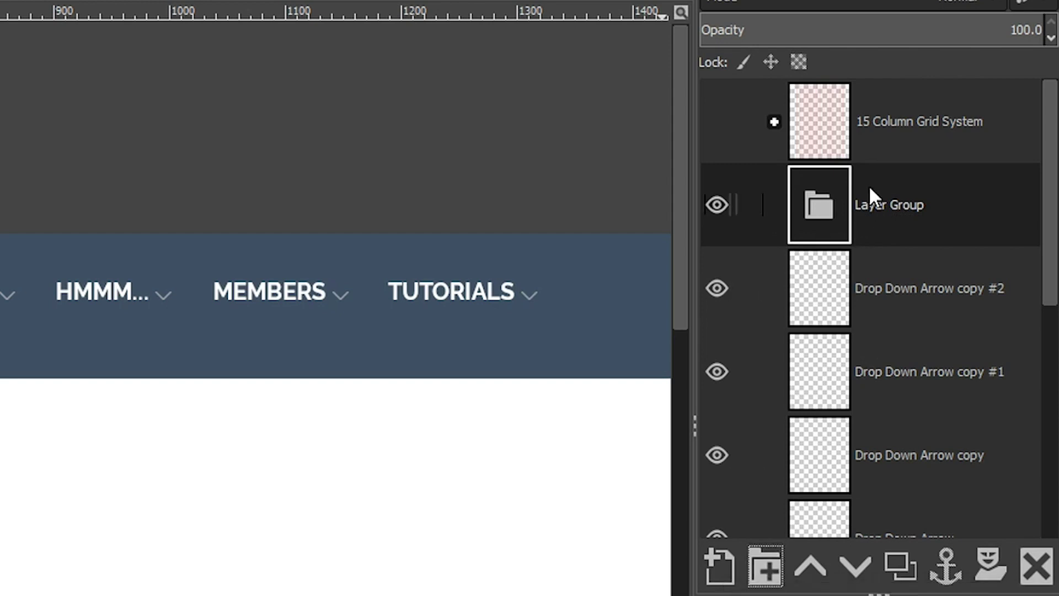
double_click(876, 206)
text(Na)
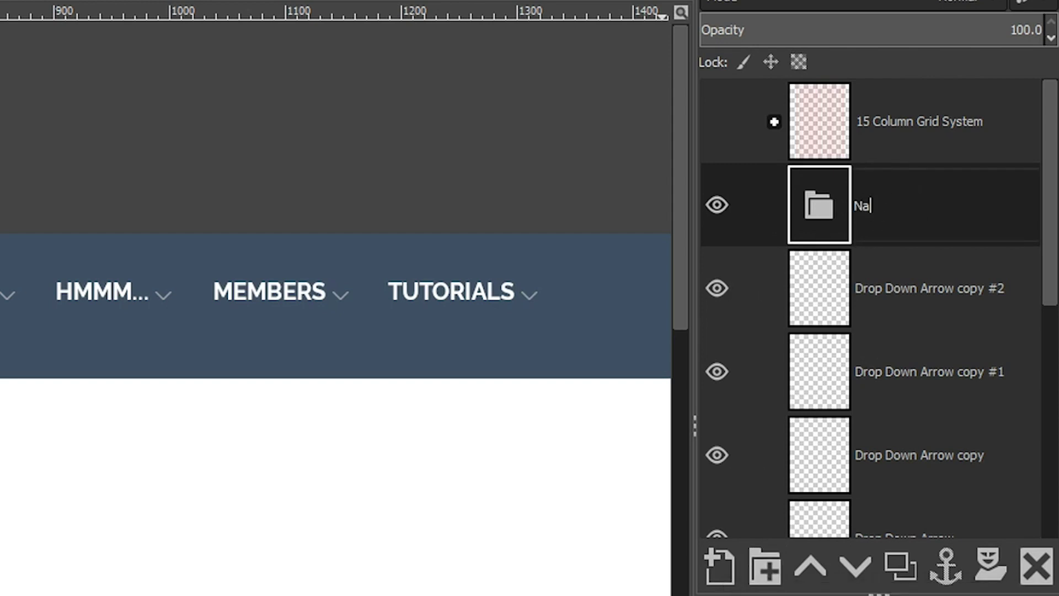
text(vigation)
key(Return)
Put the four Drop Down Arrow layers and the menu text layer into the Navigation group and collapse it
drag(809, 289, 846, 223)
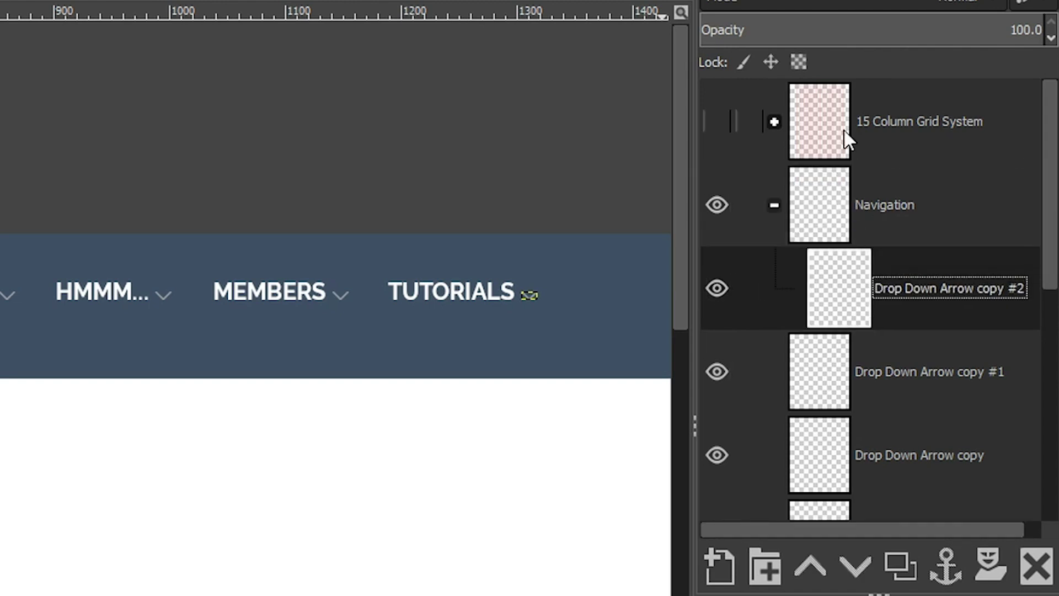
drag(839, 364, 862, 333)
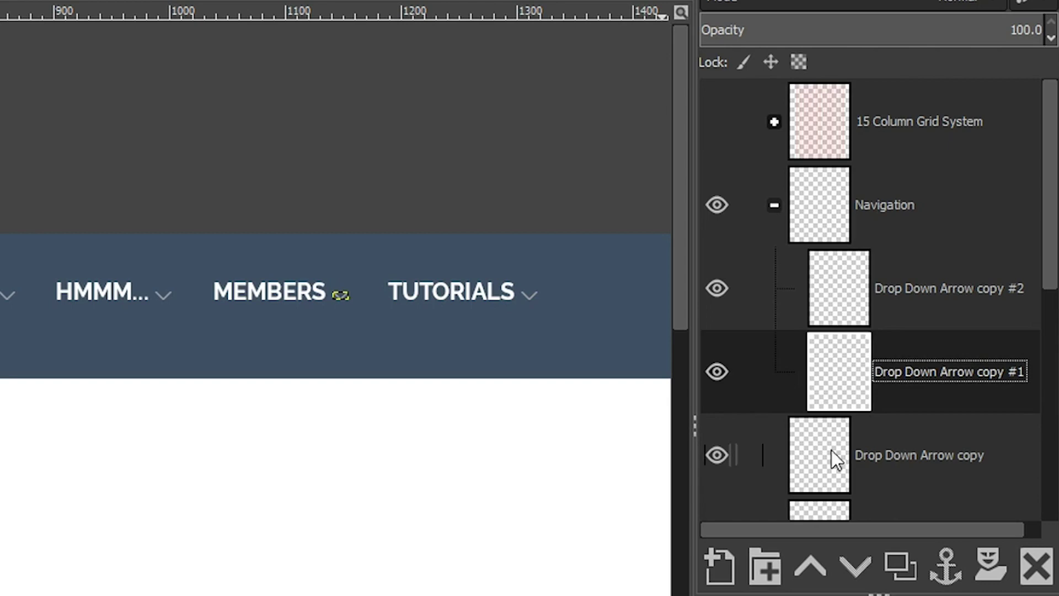
drag(832, 450, 853, 429)
scroll(852, 429, down, 3)
mouse_move(830, 355)
mouse_down()
mouse_move(837, 325)
mouse_move(849, 364)
mouse_up()
scroll(820, 428, up, 5)
click(774, 204)
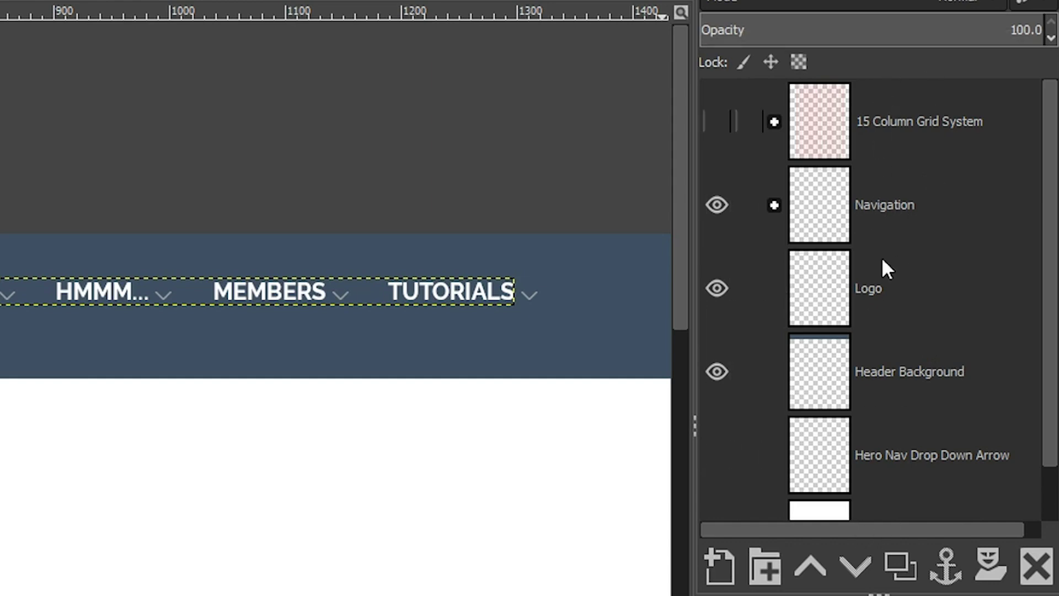
Select the Navigation group and show the guides and the 15 Column Grid System to check the menu's end at the TUTORIALS arrow
scroll(929, 275, down, 1)
scroll(927, 308, up, 1)
click(932, 288)
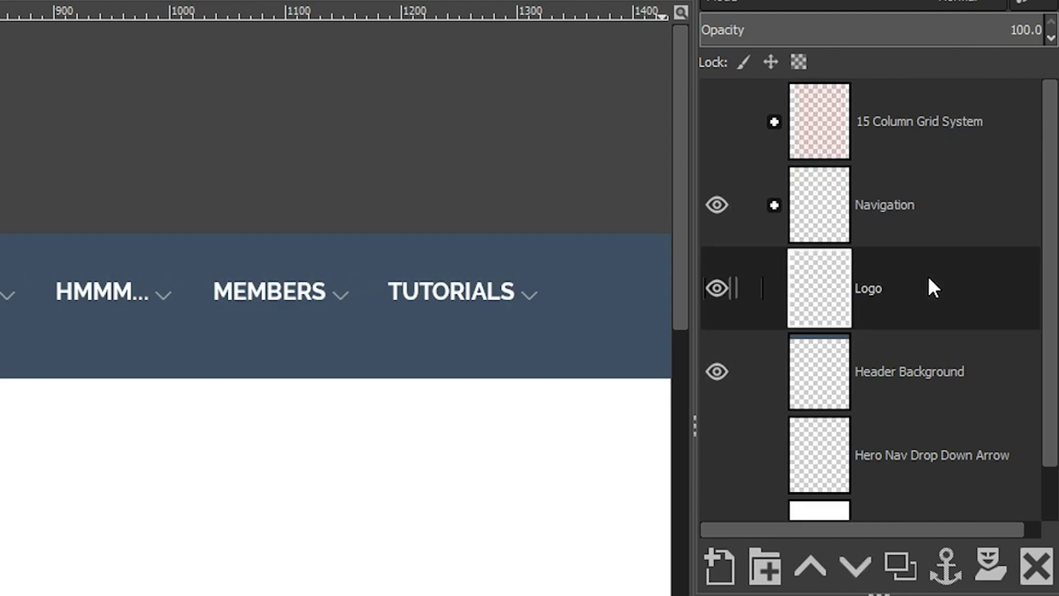
click(926, 218)
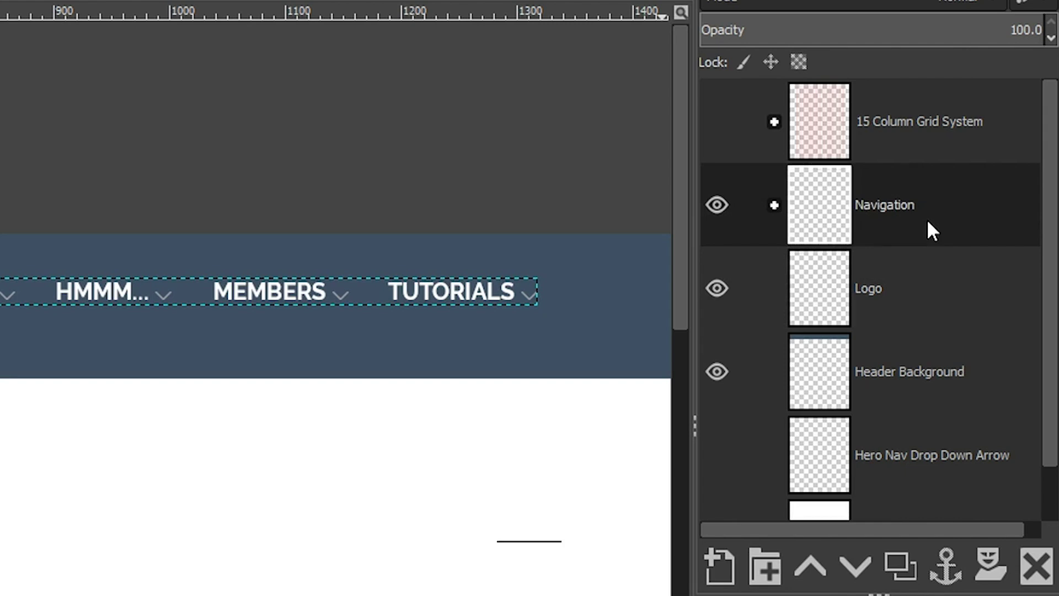
key(ctrl+semicolon)
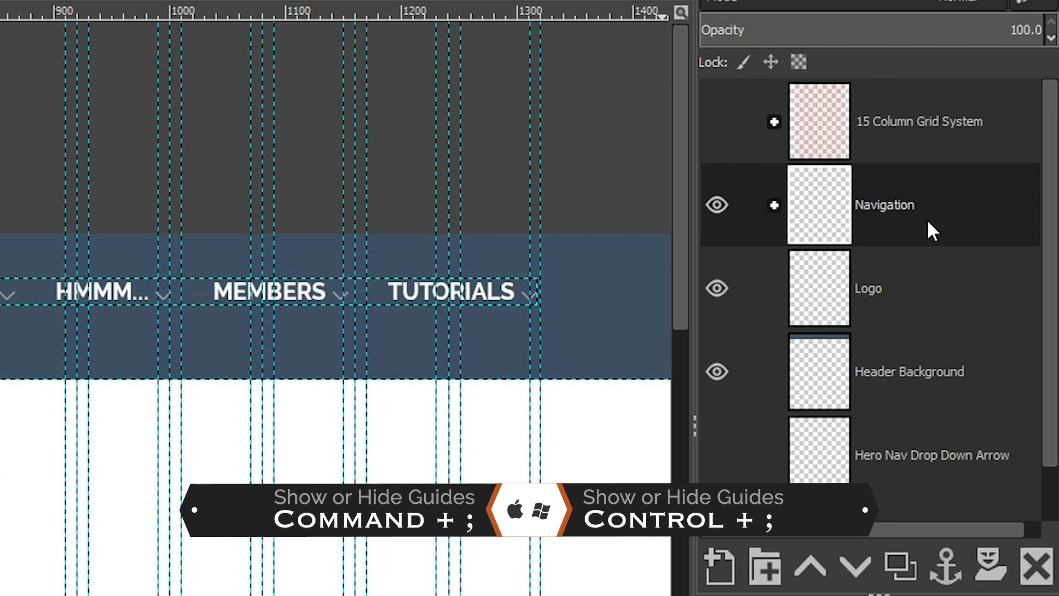
click(546, 295)
click(544, 295)
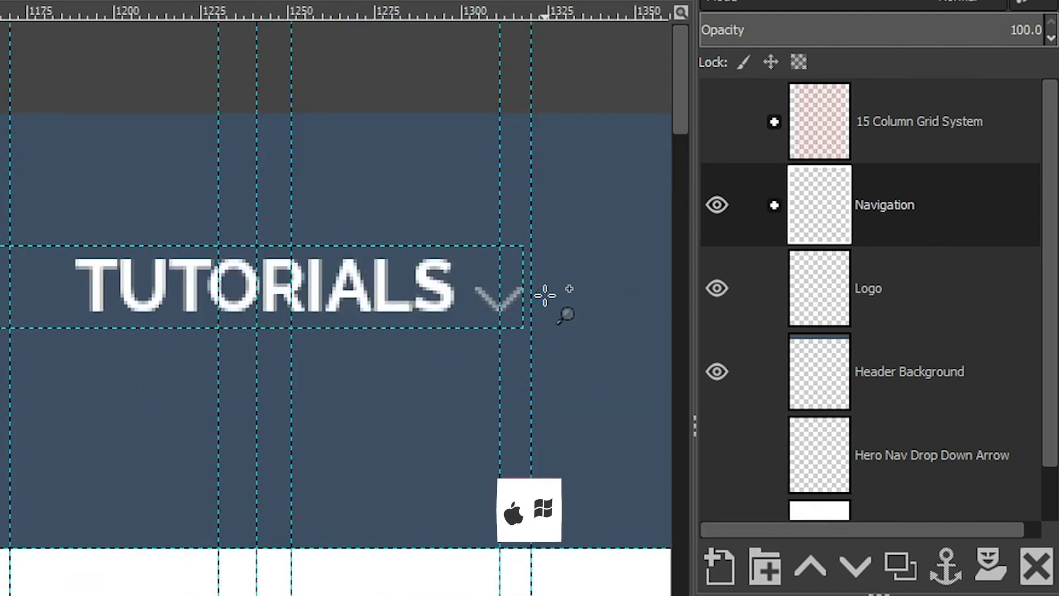
click(545, 295)
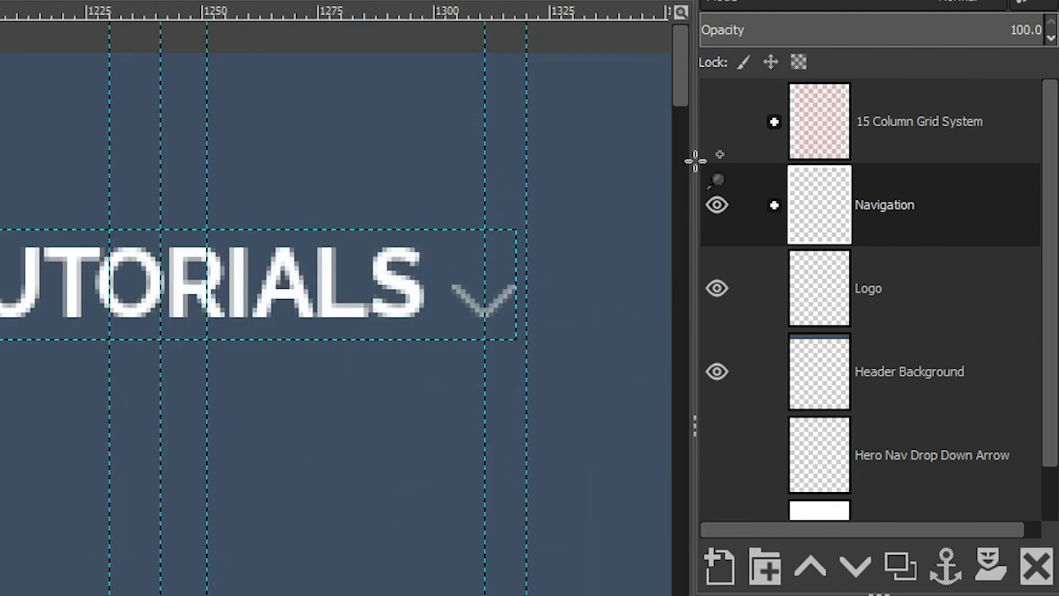
click(717, 121)
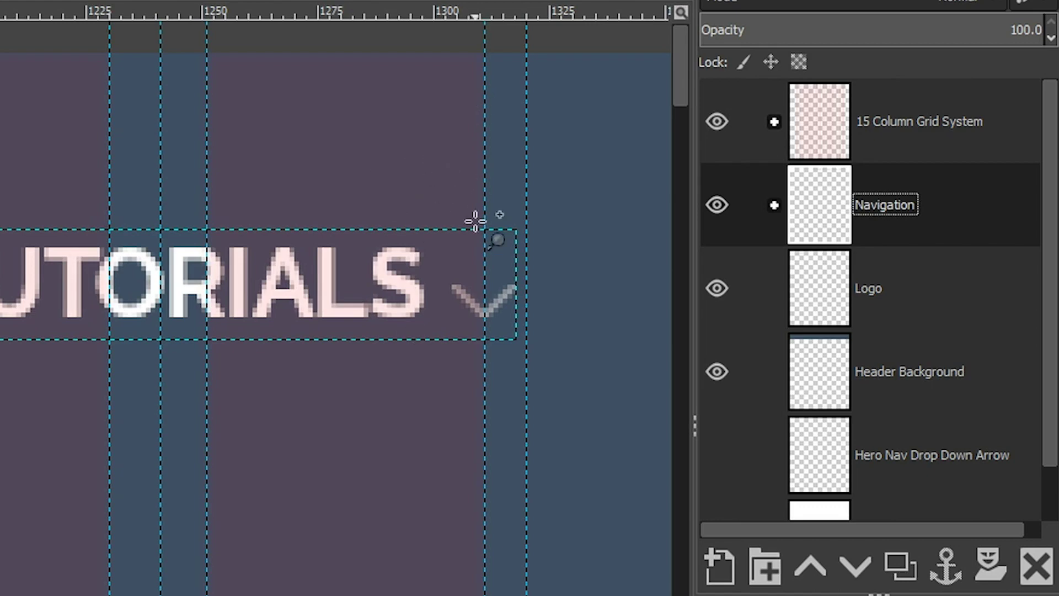
Hide the 15 Column Grid System and move the Navigation group so its right end meets the guide at the last column's right edge
click(717, 122)
key(v)
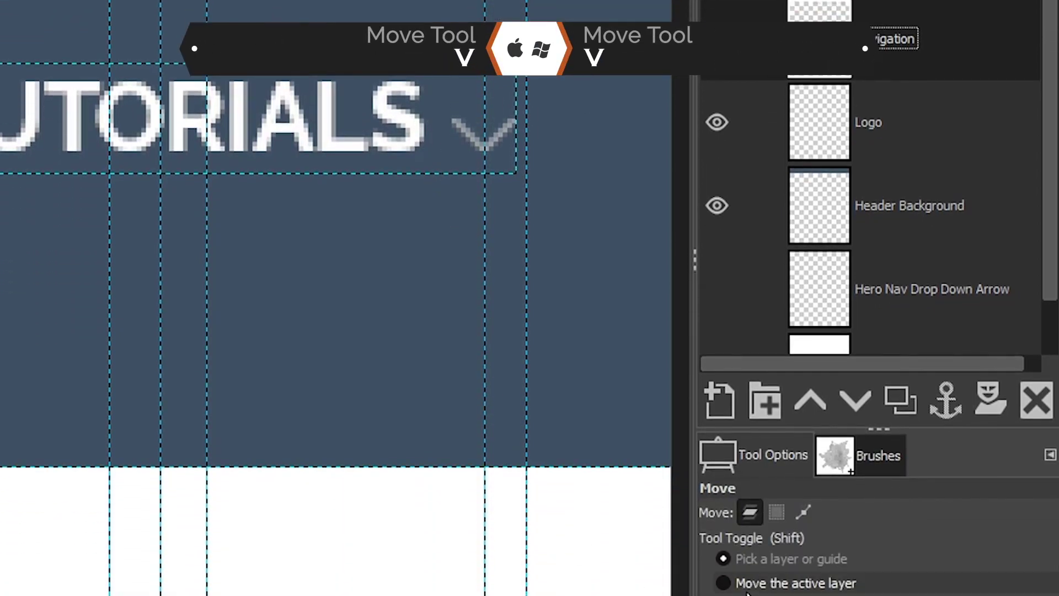
click(739, 583)
drag(435, 151, 407, 189)
Center the Navigation group vertically in the header by aligning its middle to a rectangular selection of the header's full height, then clear the selection
key(m)
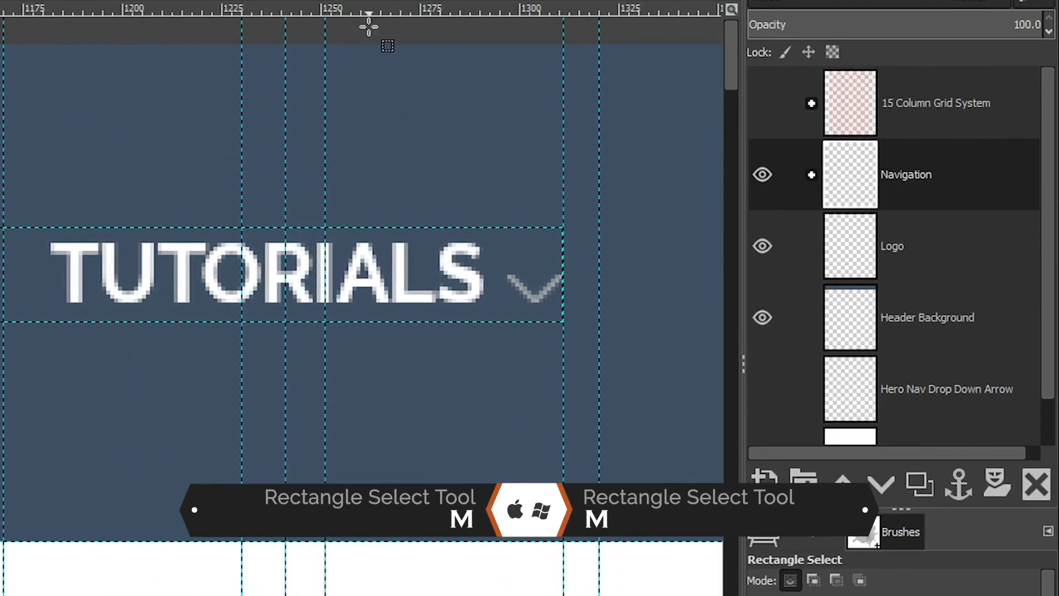
drag(369, 28, 523, 540)
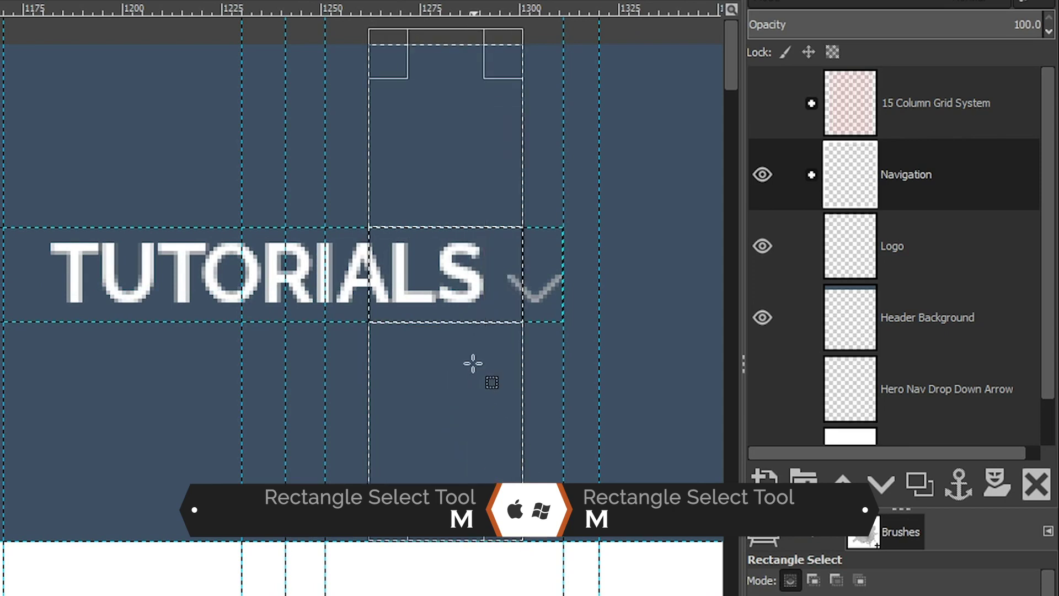
key(a)
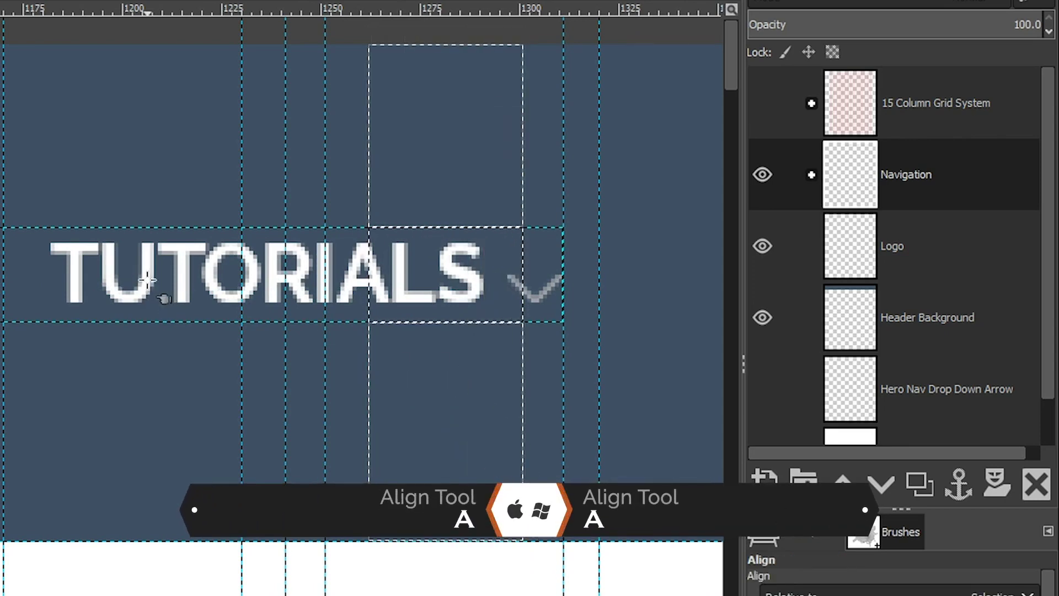
click(146, 271)
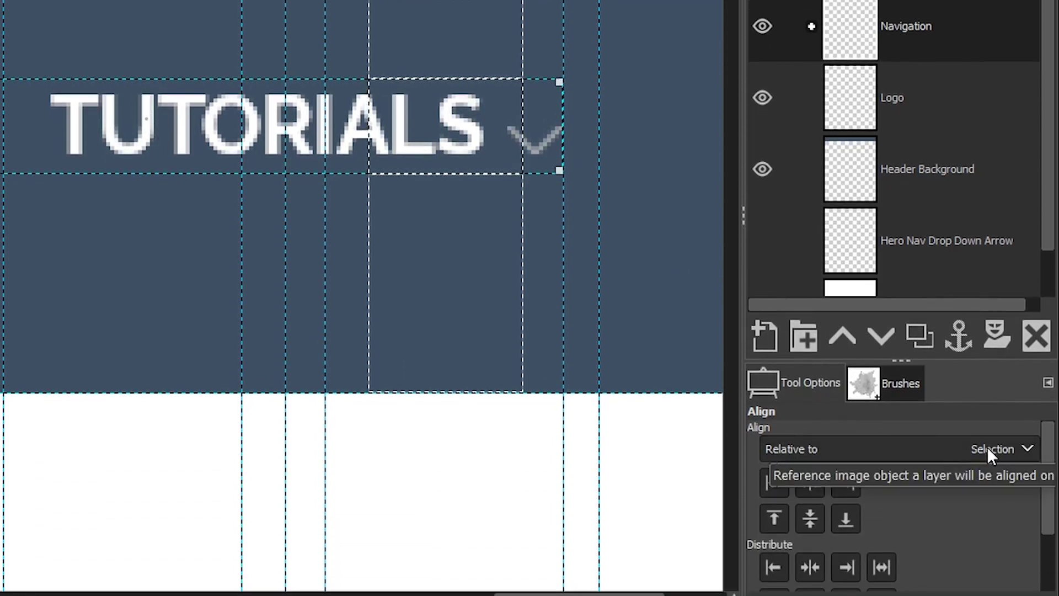
click(808, 517)
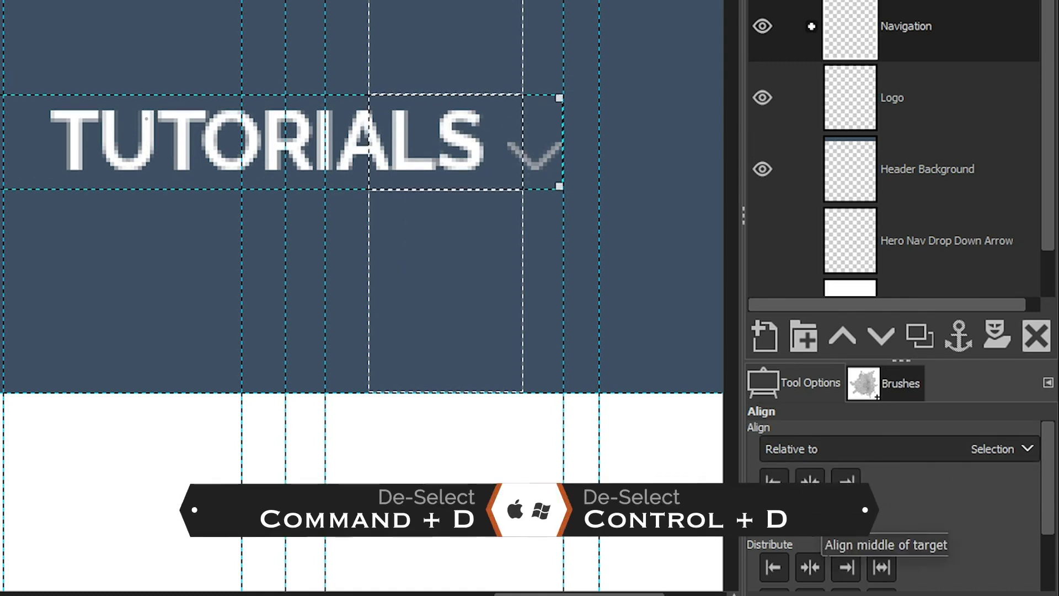
key(ctrl+d)
Nudge the Header Background layer left to close the thin white gap at the canvas's left edge, and check its right end
key(z)
click(309, 159)
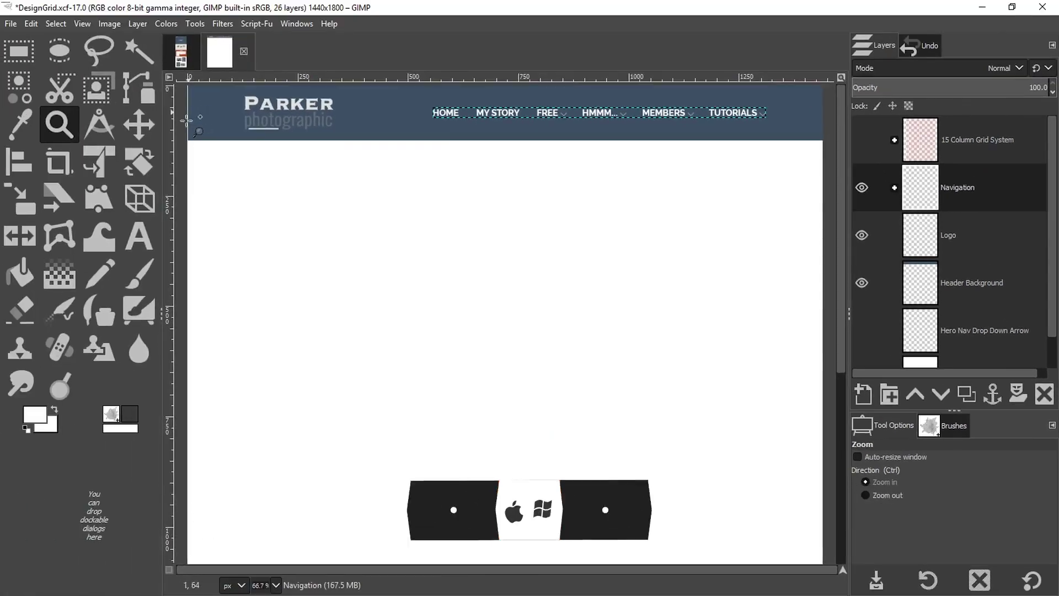
click(184, 114)
click(185, 113)
click(185, 113)
click(185, 113)
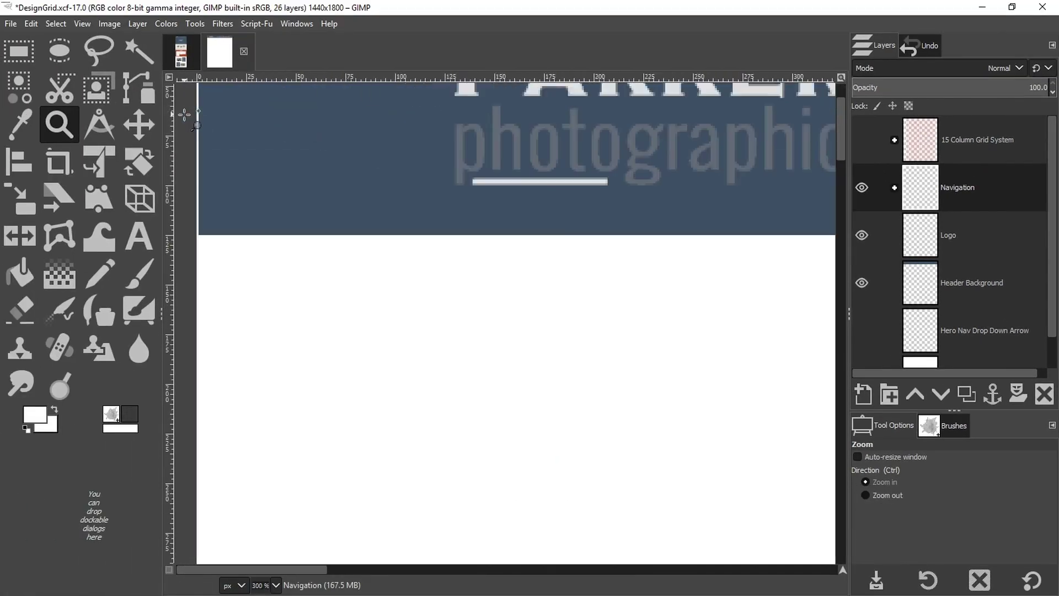
click(184, 113)
mouse_move(280, 575)
mouse_down()
mouse_move(853, 576)
mouse_move(270, 572)
mouse_up()
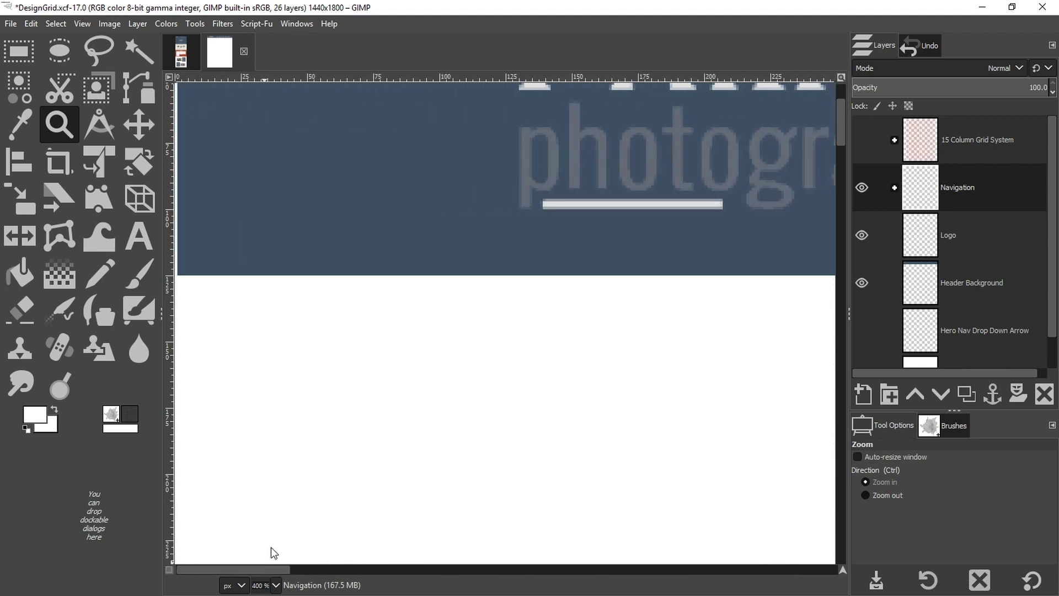
key(m)
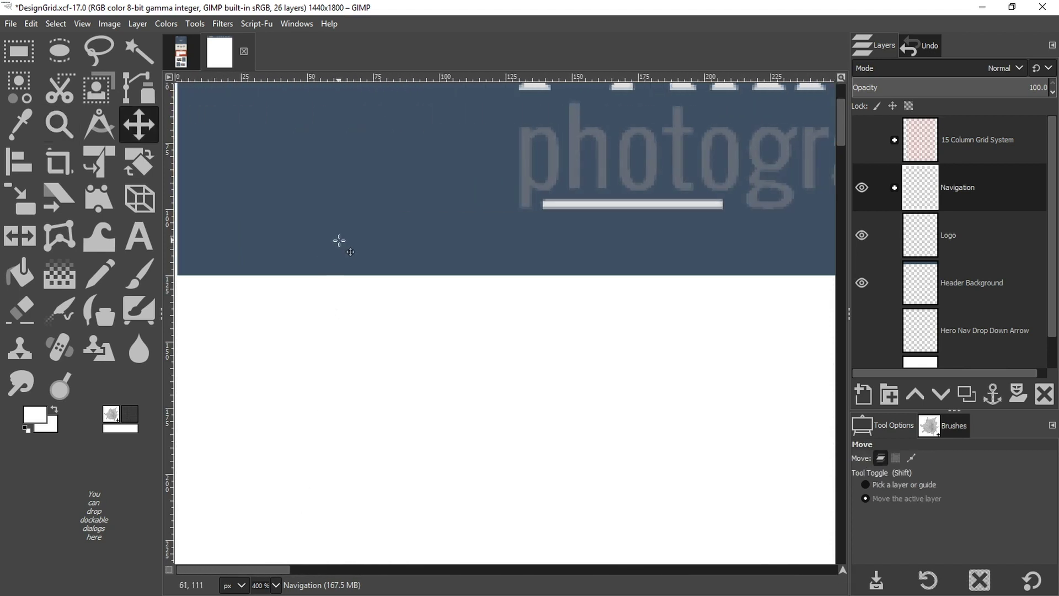
click(899, 485)
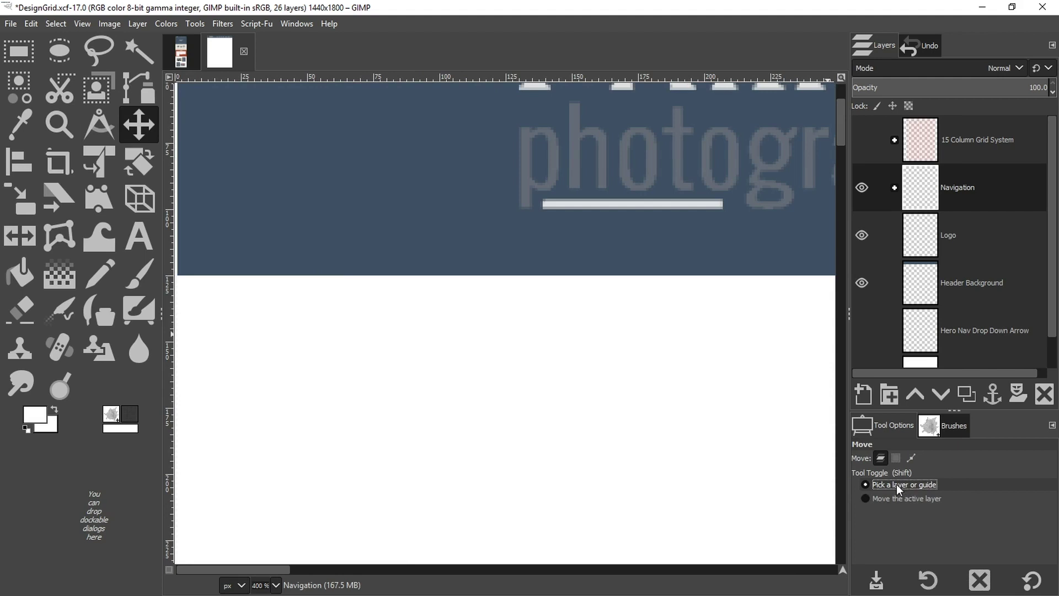
click(281, 210)
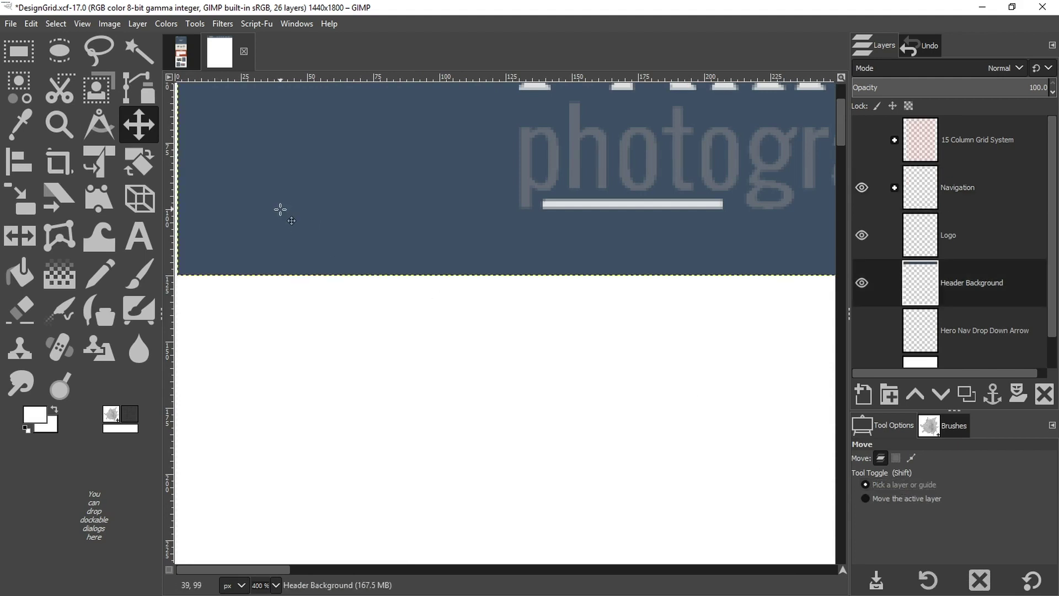
key(Left)
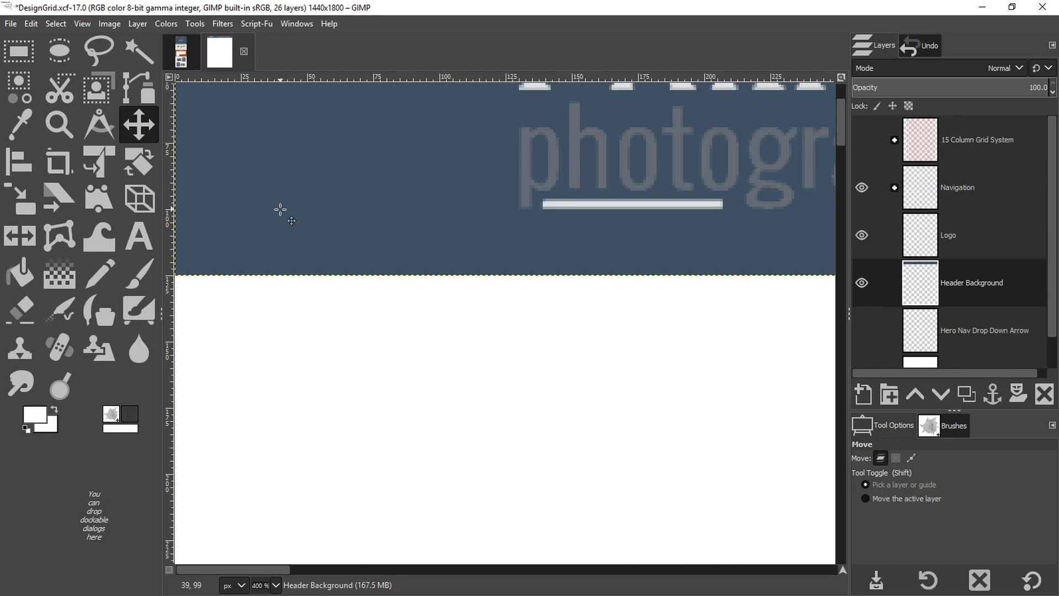
drag(264, 570, 835, 571)
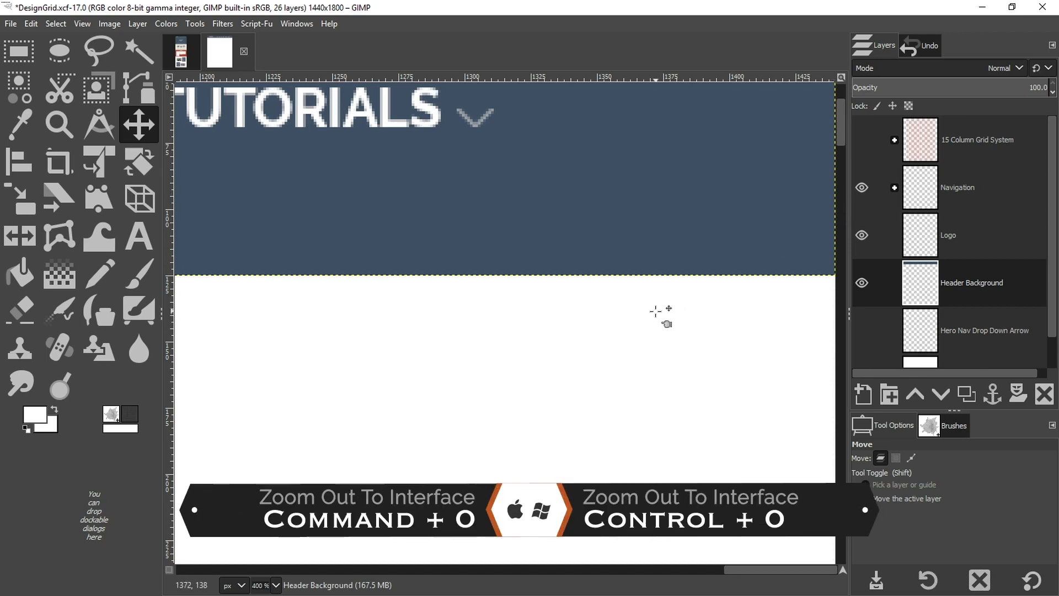
Create a layer group directly above the Navigation group, outside it, collapse Navigation, and name the new group Header
key(ctrl+0)
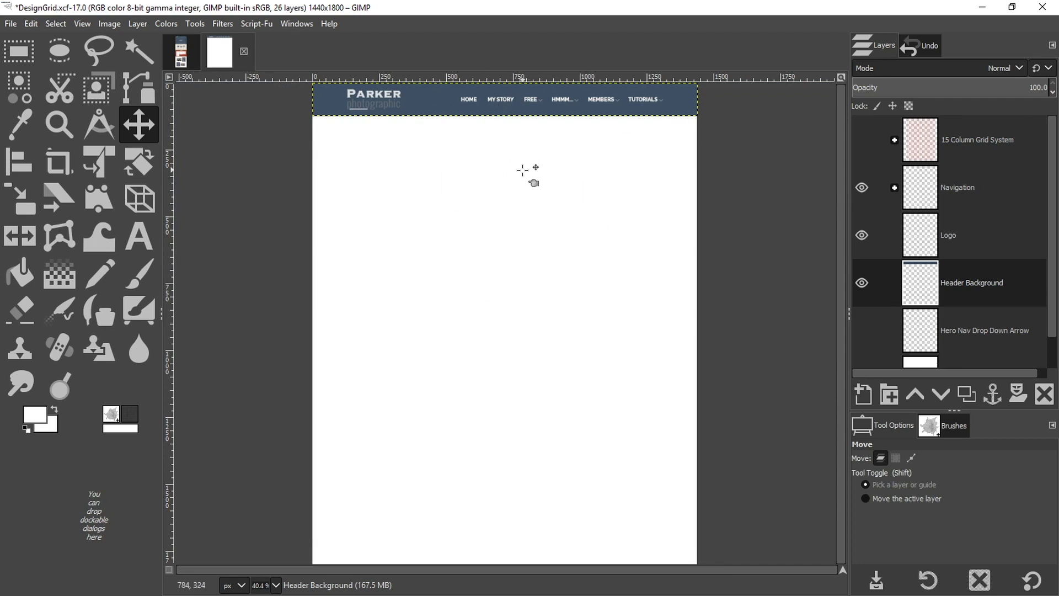
key(z)
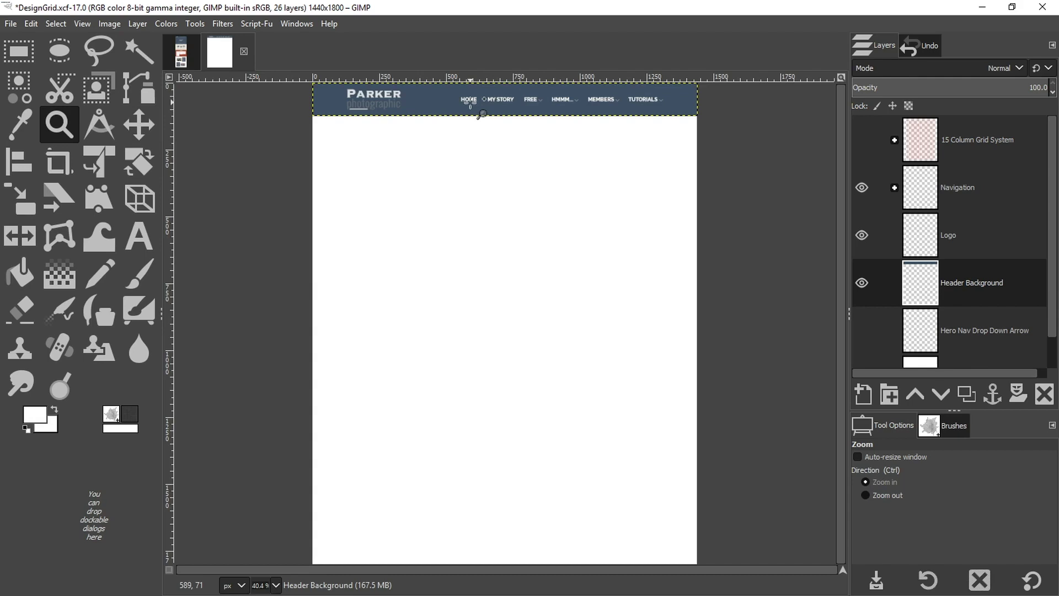
click(471, 100)
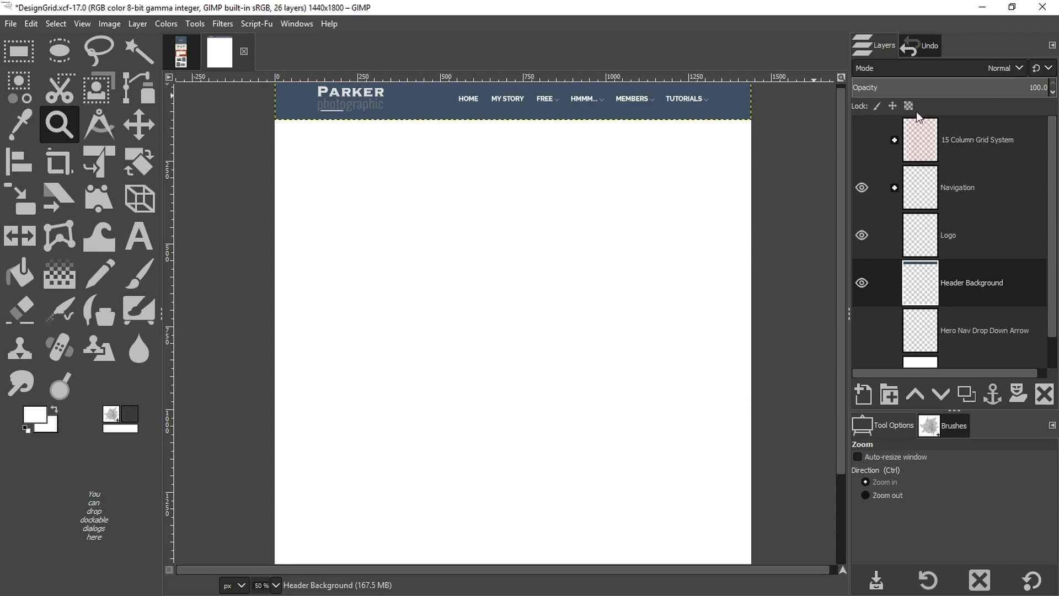
click(1007, 194)
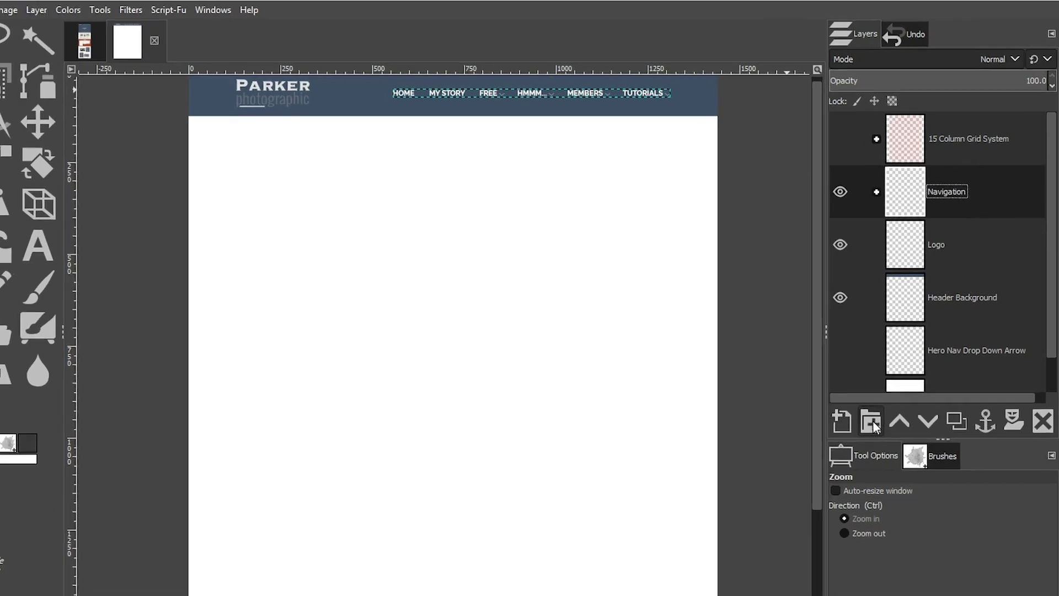
click(872, 420)
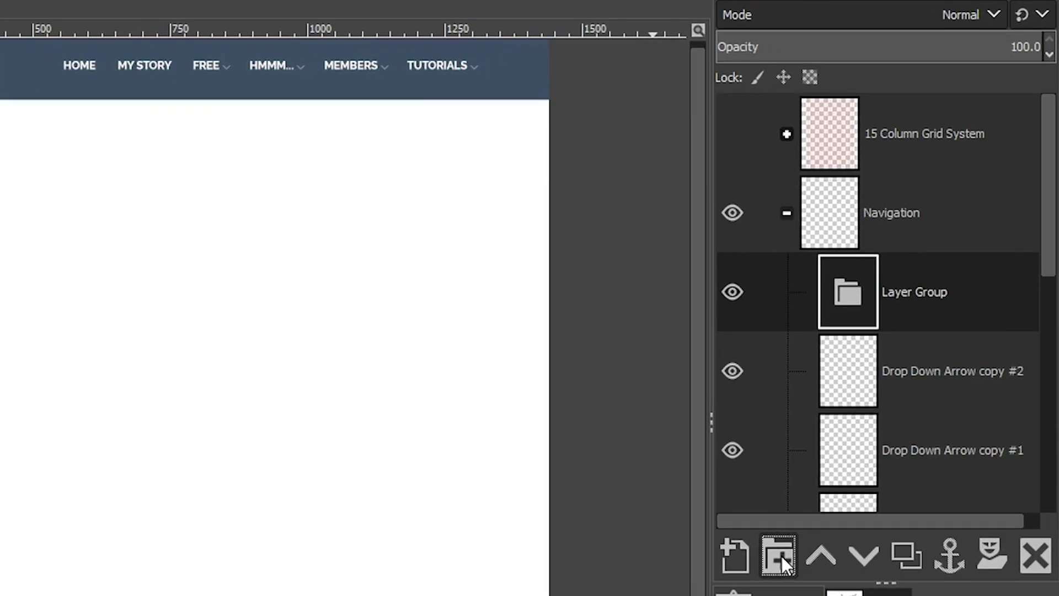
drag(954, 241, 922, 183)
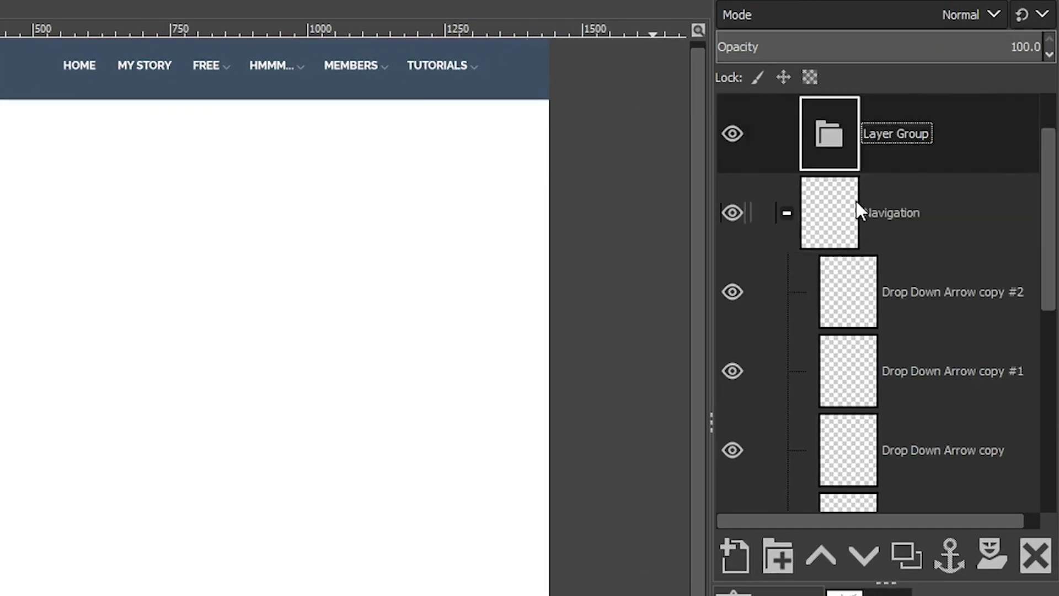
click(787, 212)
double_click(894, 132)
text(Header)
key(Return)
Put the Navigation group and the Logo and Header Background layers into the Header group and collapse it
drag(828, 213, 834, 130)
drag(827, 291, 836, 132)
drag(829, 369, 838, 134)
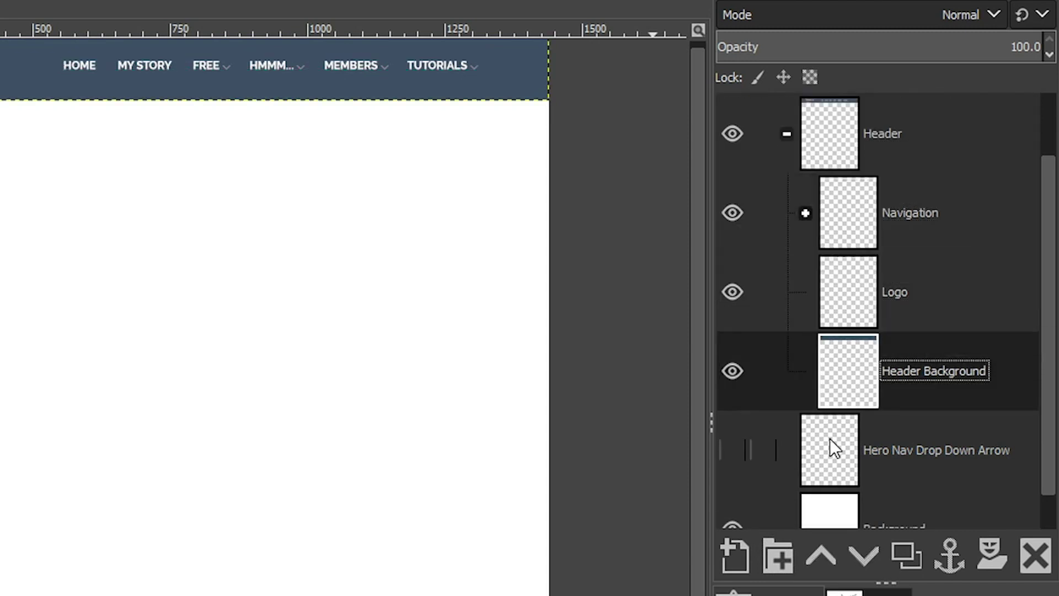
click(786, 134)
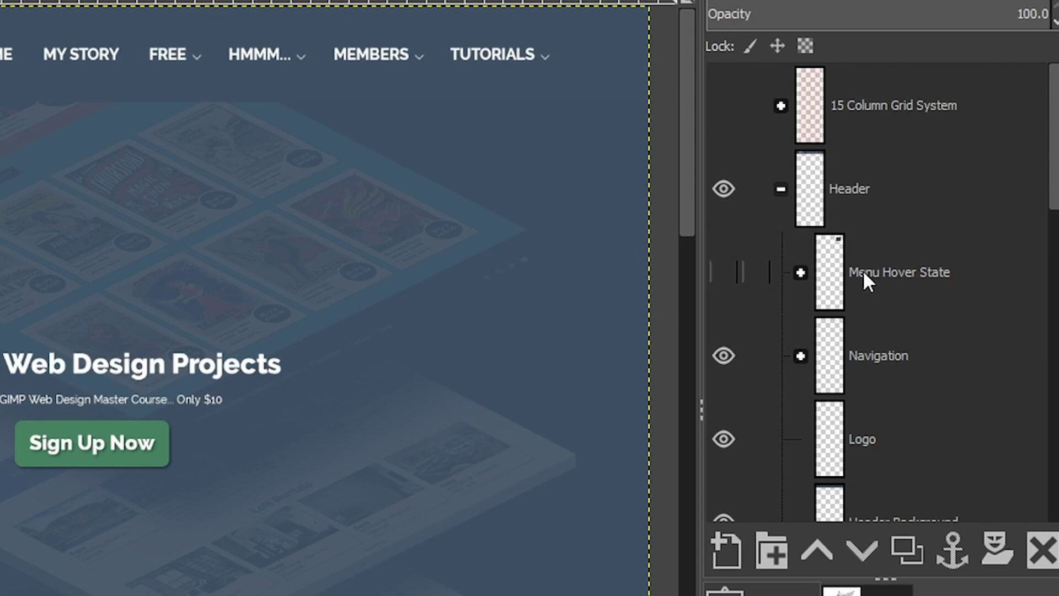
Show the Menu Hover State group in the finished design to examine the TUTORIALS drop-down menu, then hide it again
click(722, 270)
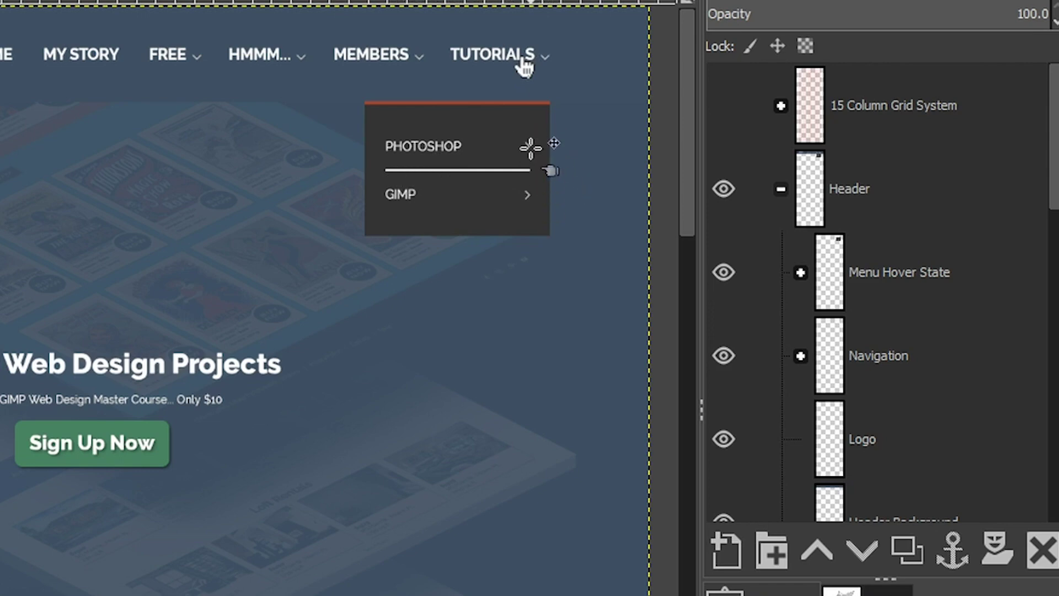
drag(533, 146, 457, 142)
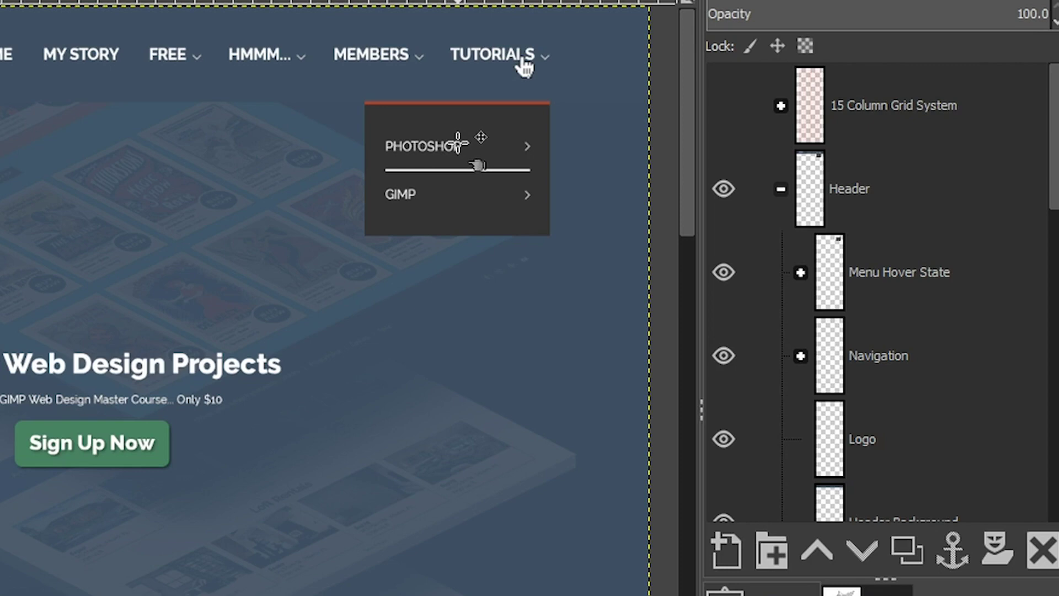
drag(458, 144, 454, 146)
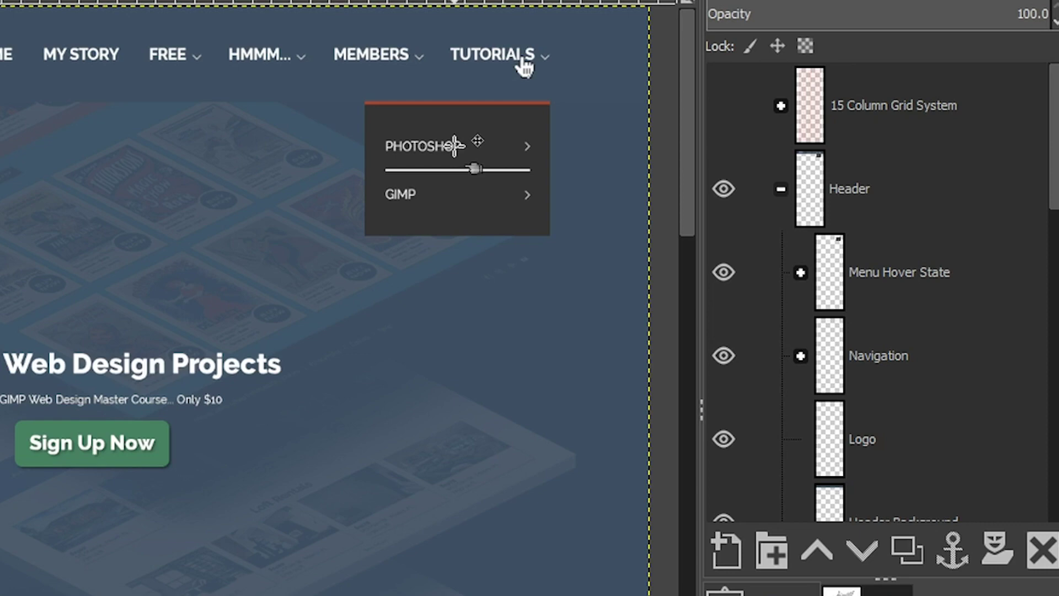
drag(455, 146, 380, 447)
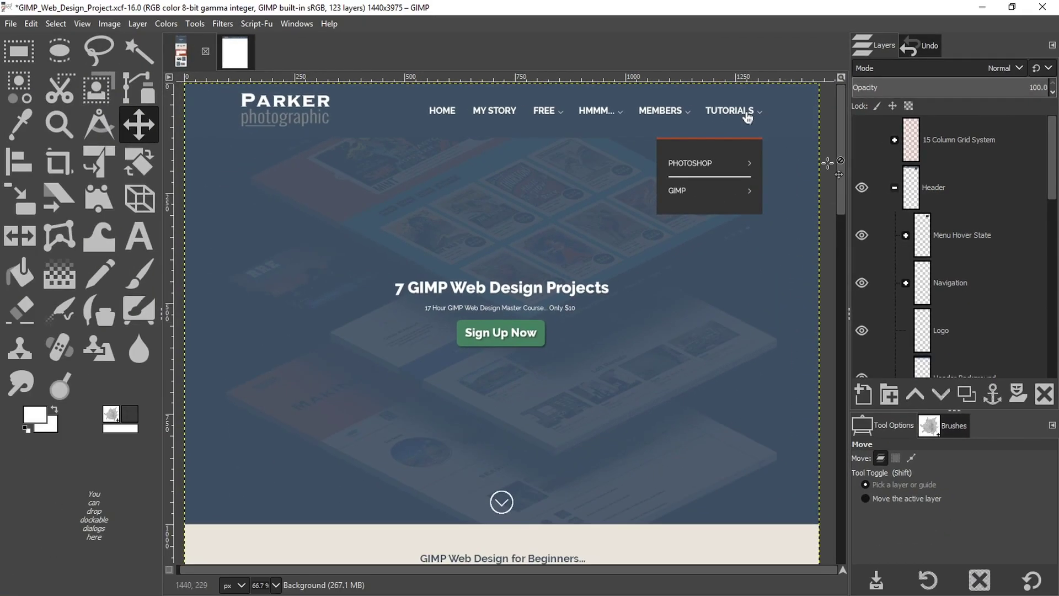
drag(840, 142, 837, 113)
click(864, 235)
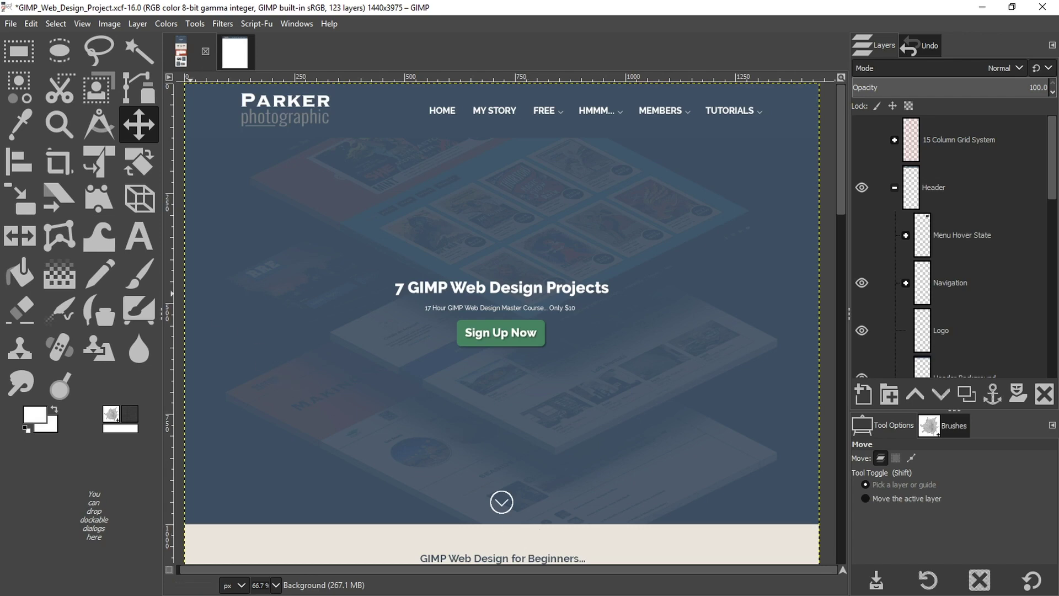
Switch to the Chrome browser and resize its window to examine how the live page's navigation and layout respond to different widths
key(super+Tab)
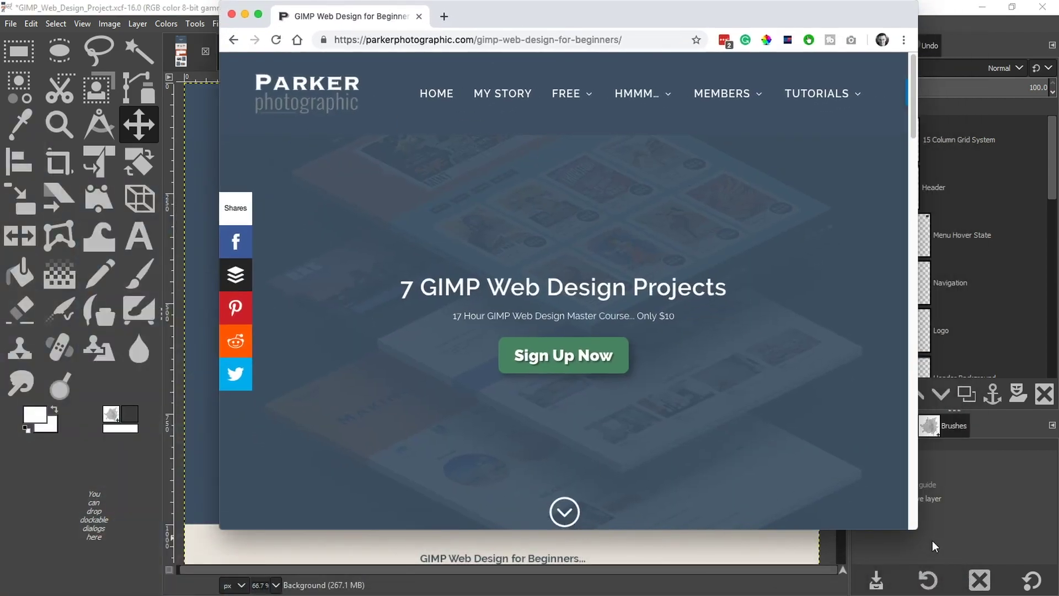
drag(916, 530, 857, 528)
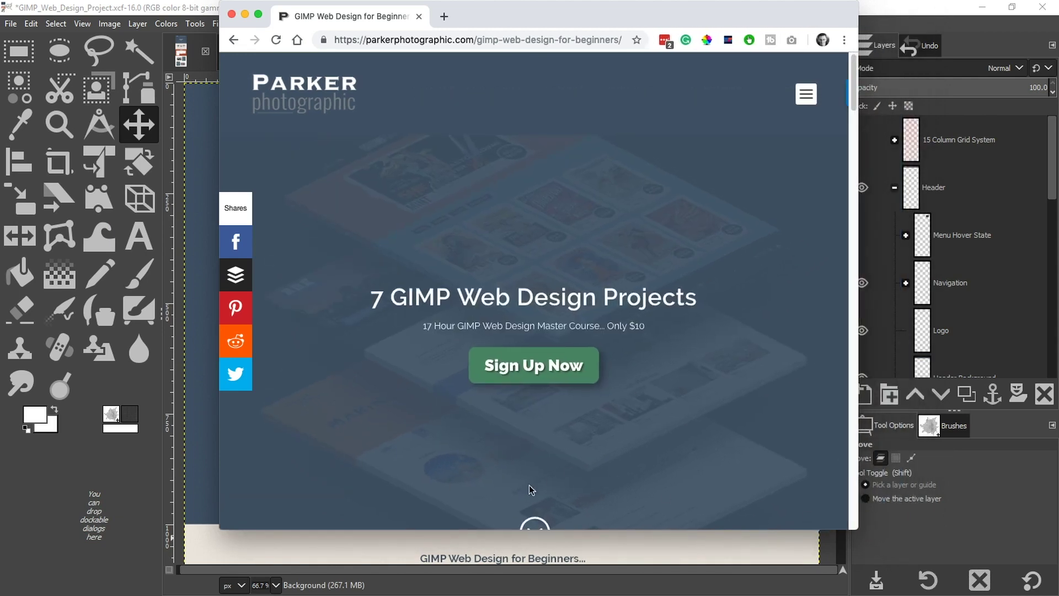
drag(857, 531, 987, 543)
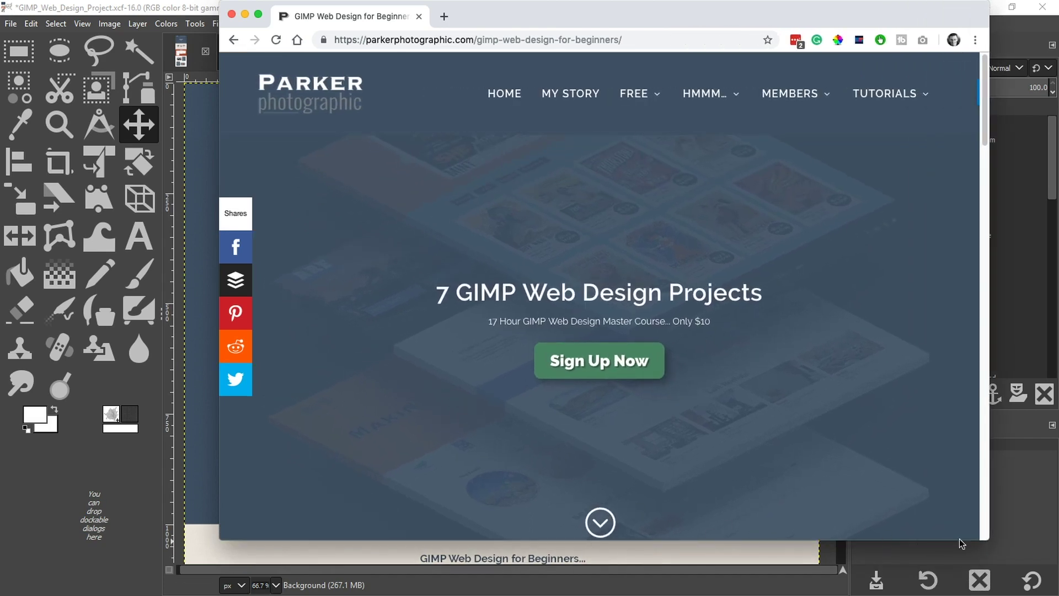
drag(987, 539, 828, 533)
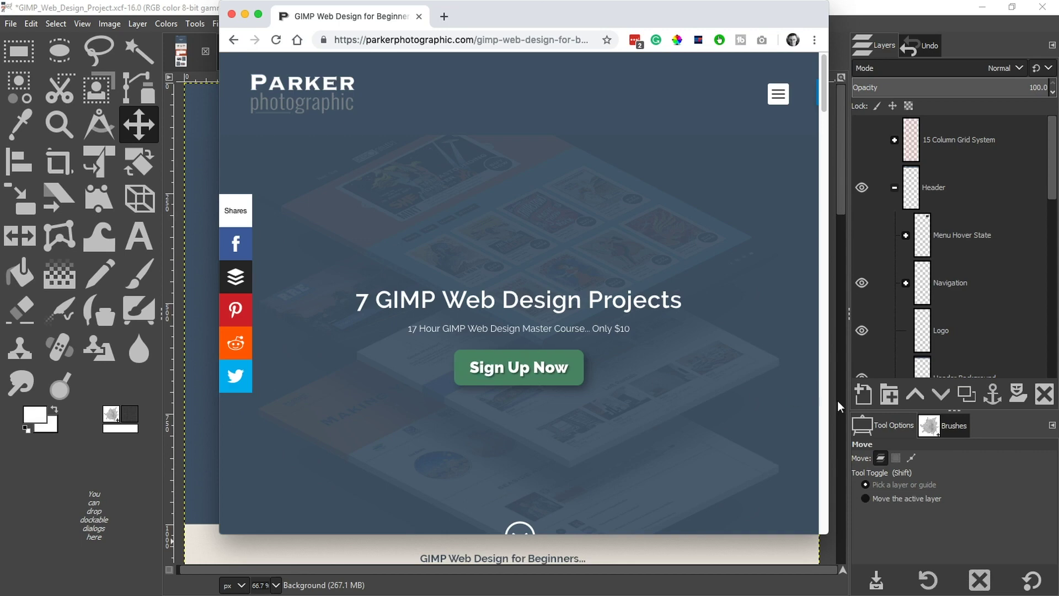
drag(827, 531, 680, 507)
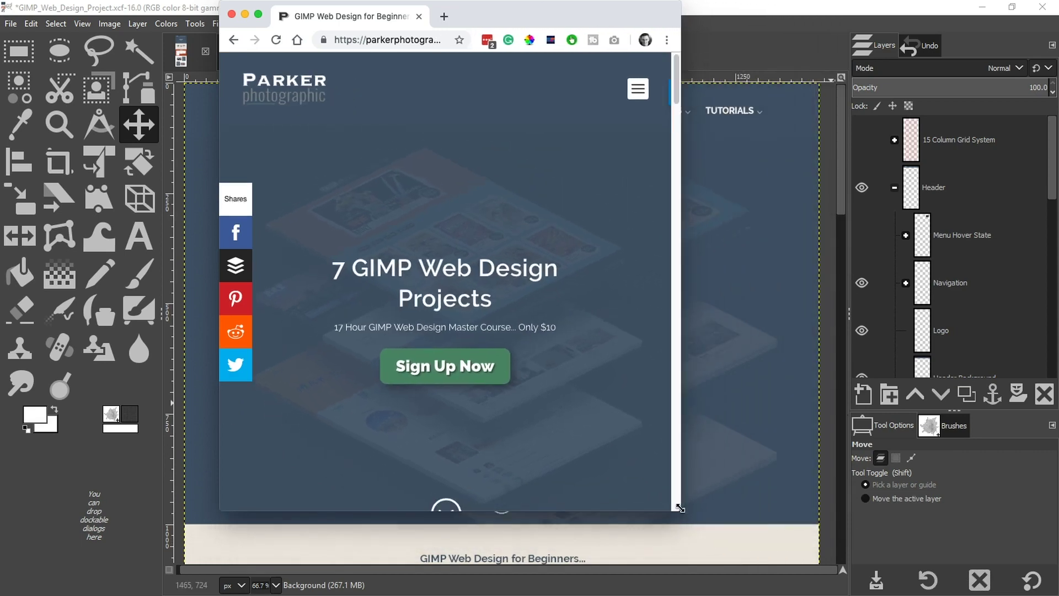
drag(680, 508, 887, 531)
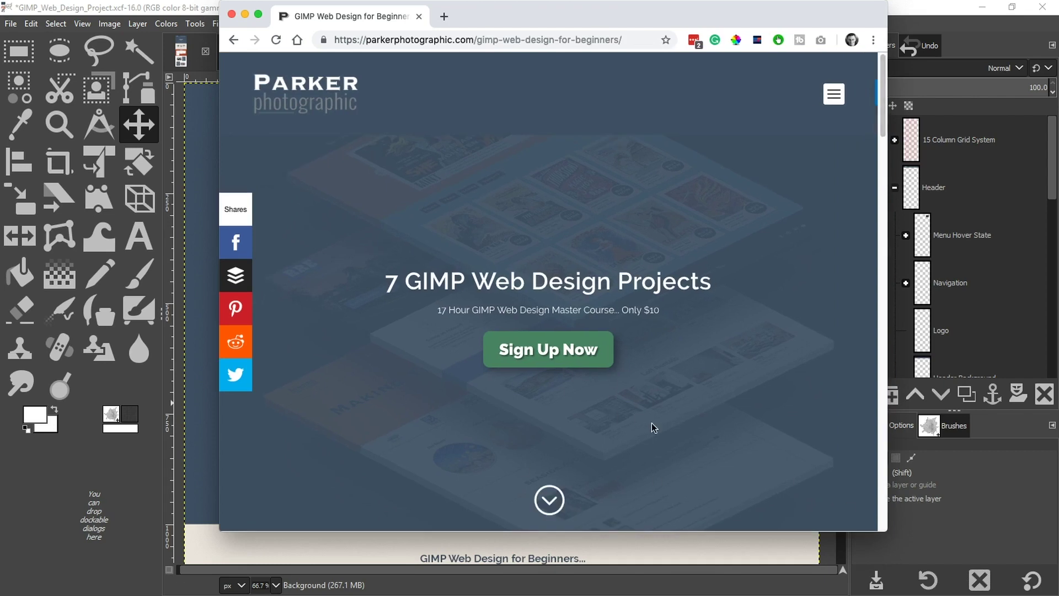
scroll(631, 463, down, 5)
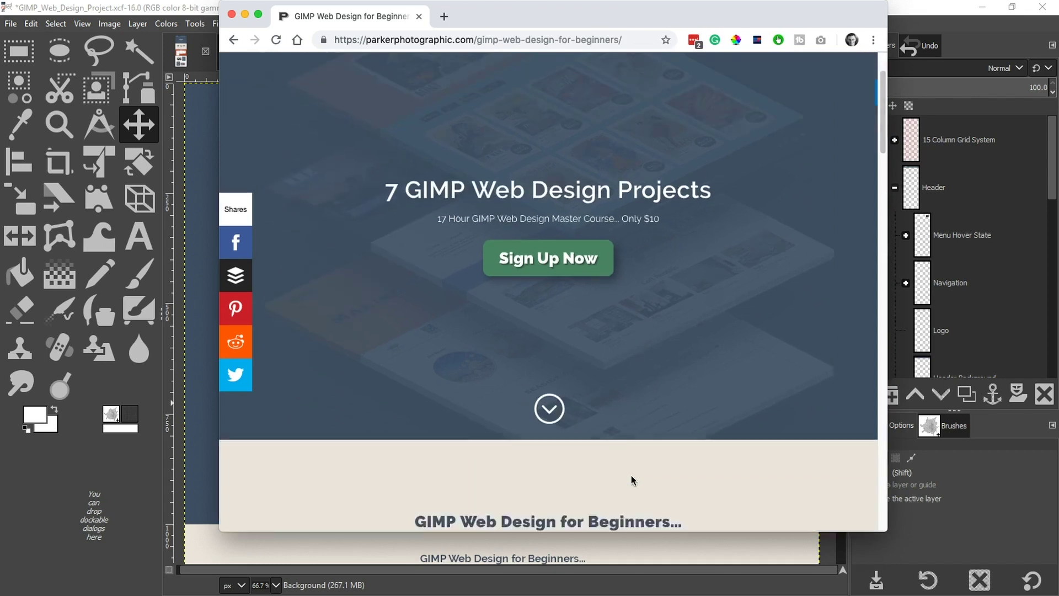
scroll(583, 370, up, 5)
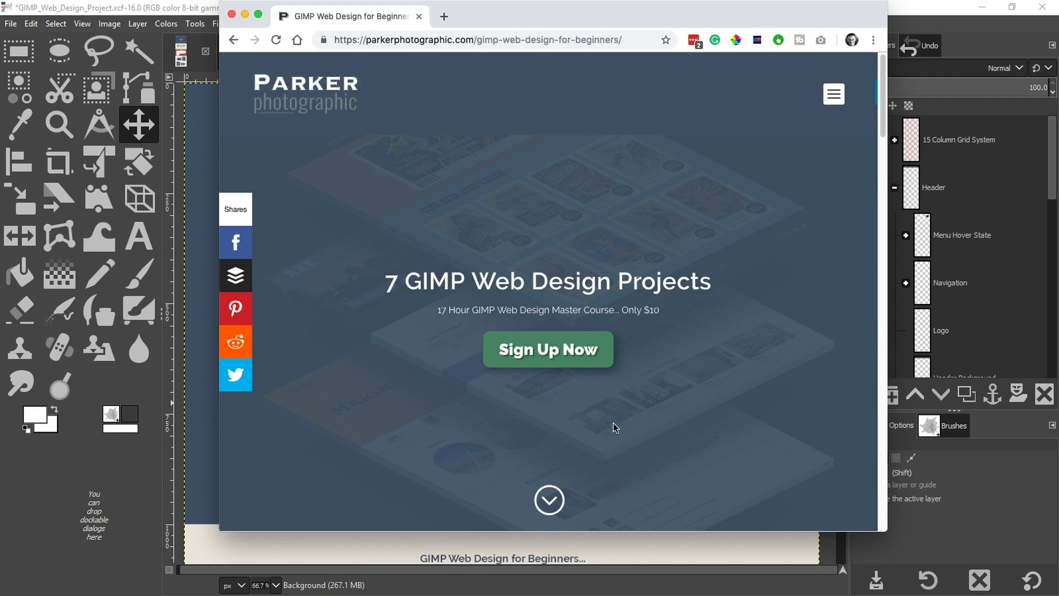
Examine the hero section and the content below it on the live page, and switch back to GIMP
scroll(588, 429, down, 7)
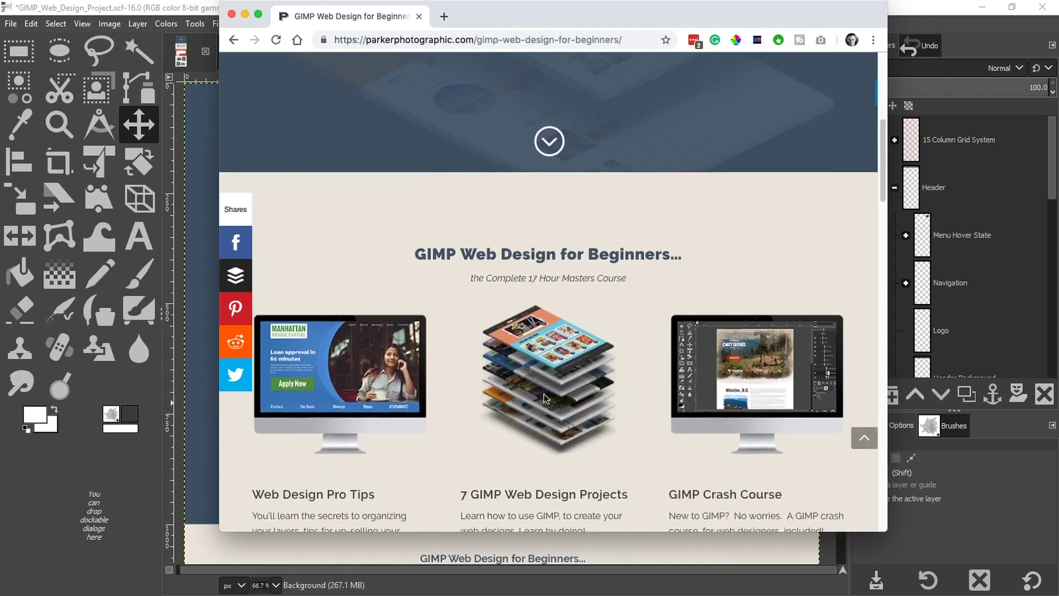
scroll(580, 398, up, 7)
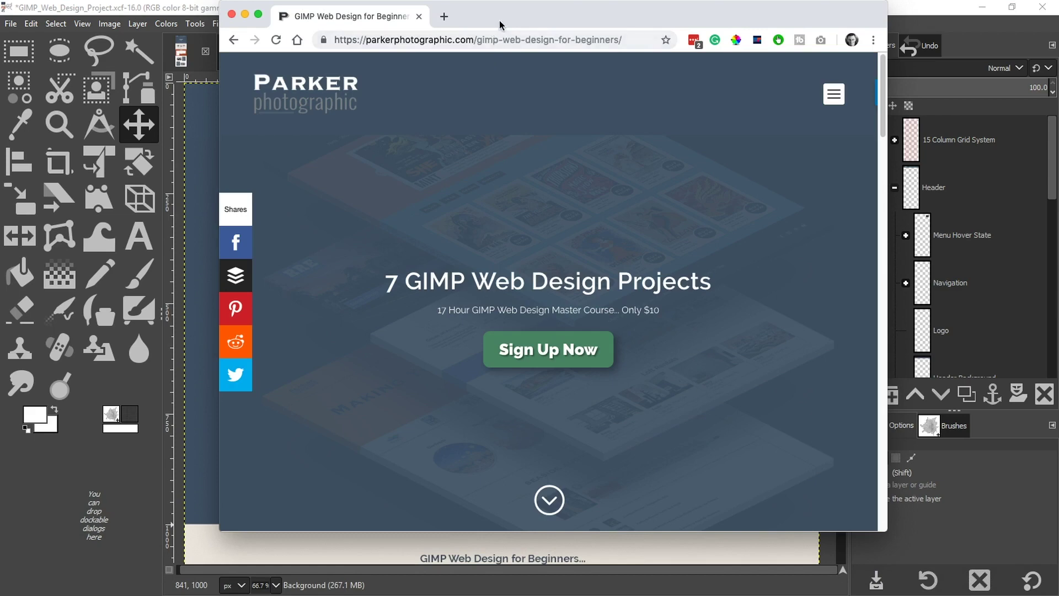
key(alt+Tab)
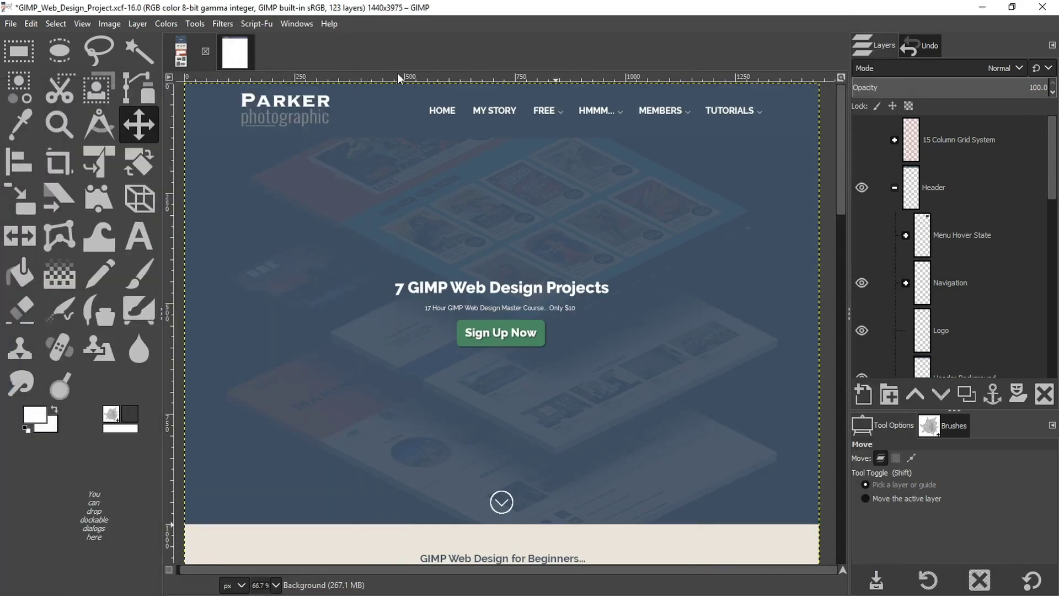
Show the guides in the DesignGrid document, place a horizontal guide at 1000 px, and discard a trial vertical guide at 50 px
click(234, 51)
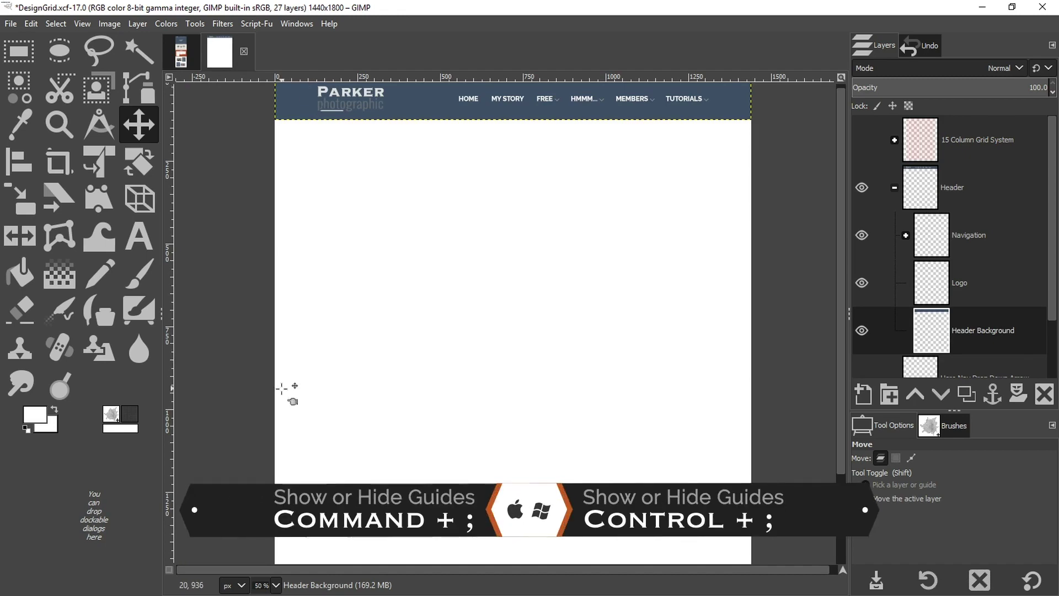
key(ctrl+shift+t)
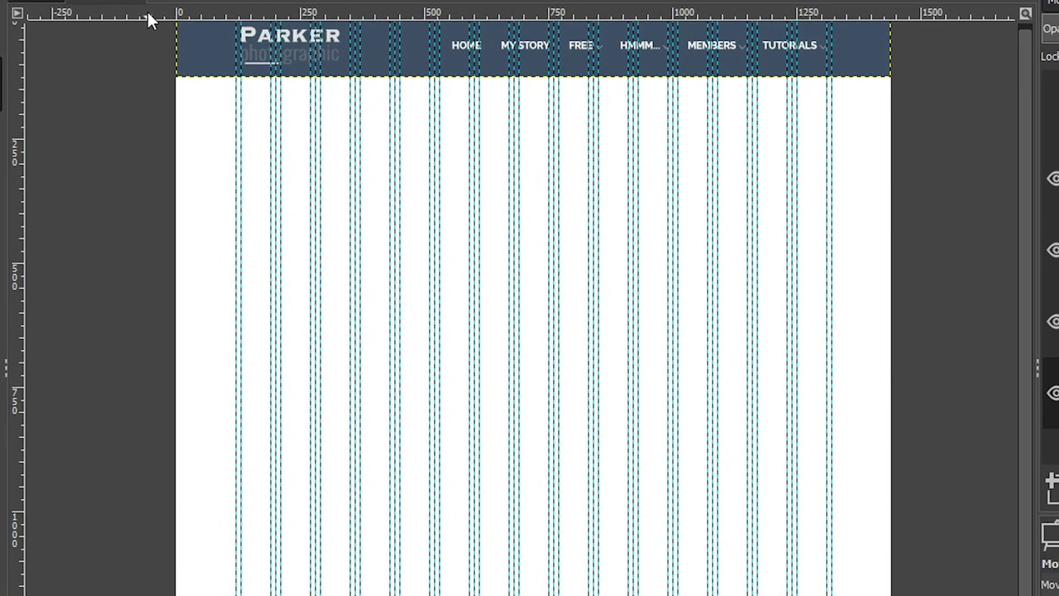
drag(148, 15, 164, 512)
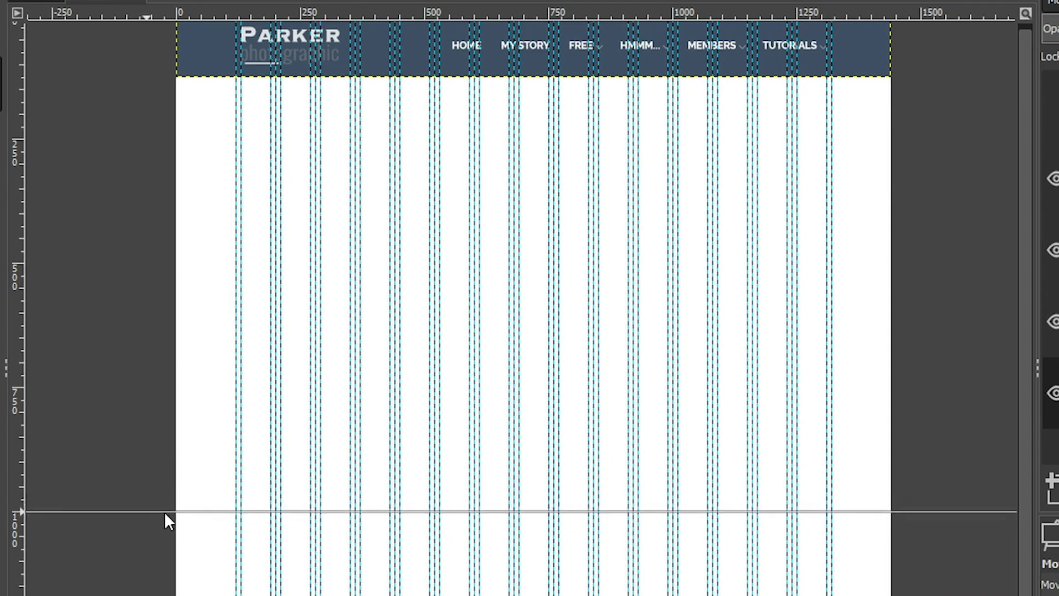
drag(163, 511, 163, 511)
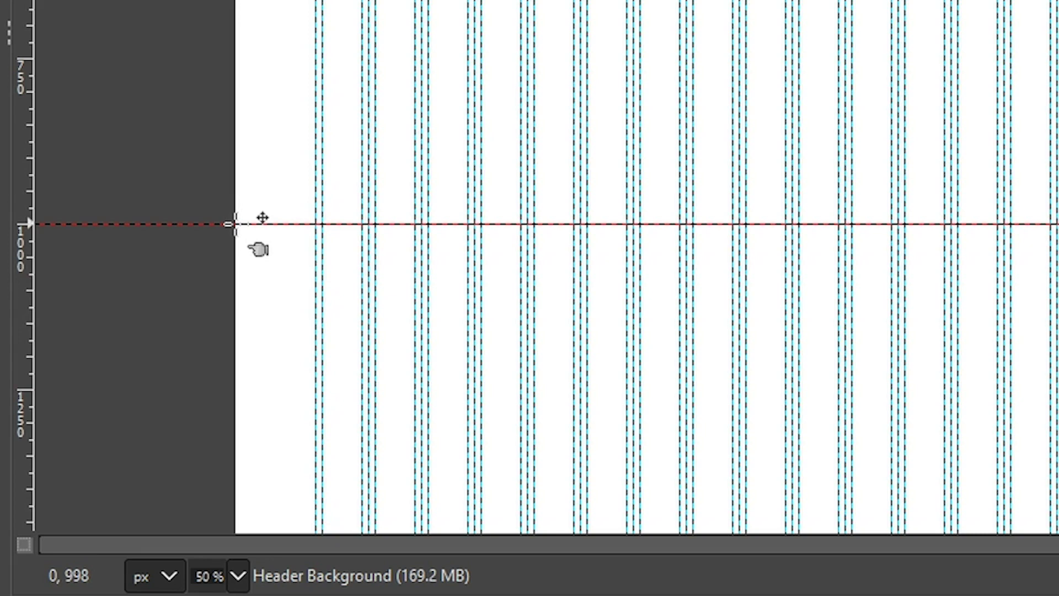
drag(235, 224, 235, 224)
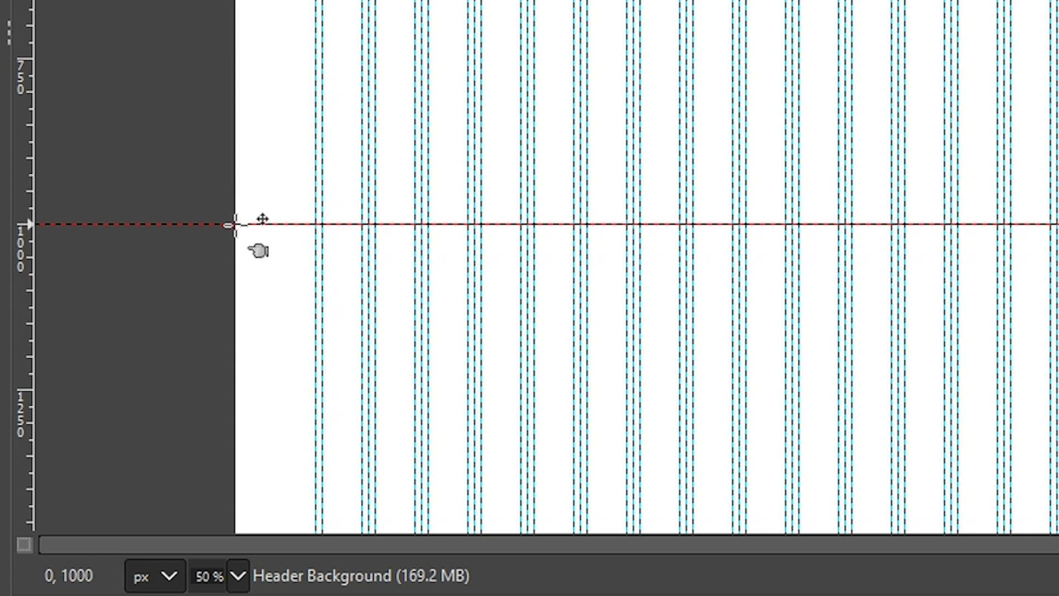
drag(235, 225, 235, 225)
drag(18, 156, 269, 165)
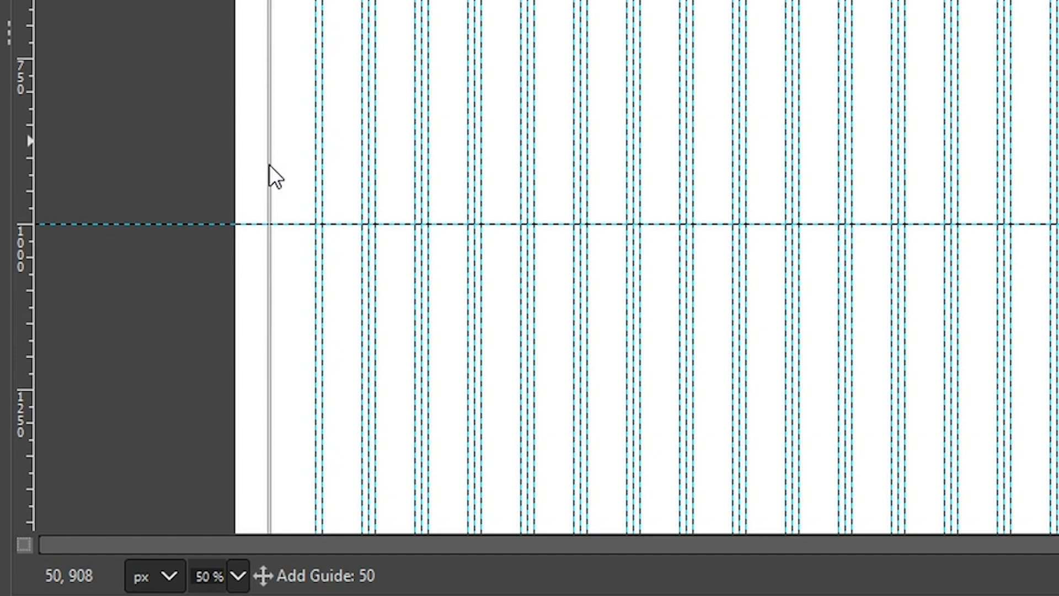
drag(269, 164, 19, 181)
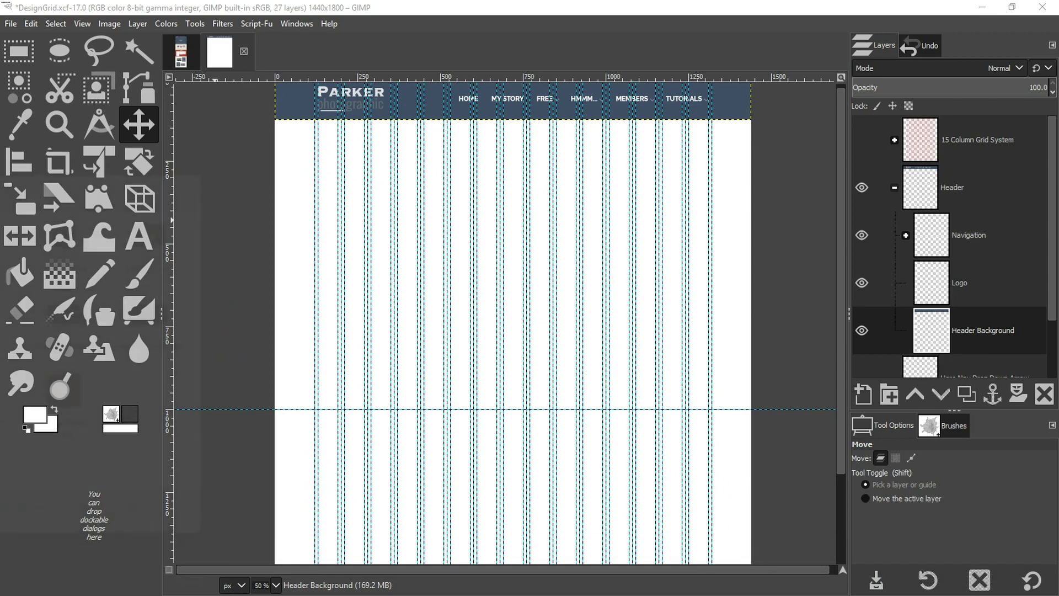
Import Hero Image.jpg as a layer, take it out of the Header group, collapse that group and place the image directly below it
drag(521, 226, 302, 287)
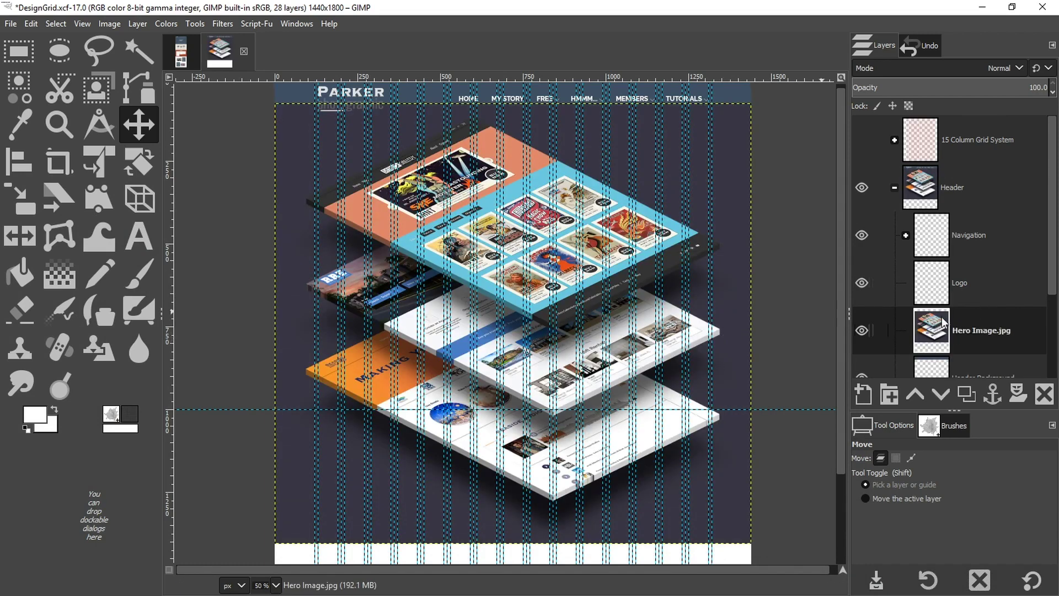
drag(942, 323, 916, 201)
click(895, 188)
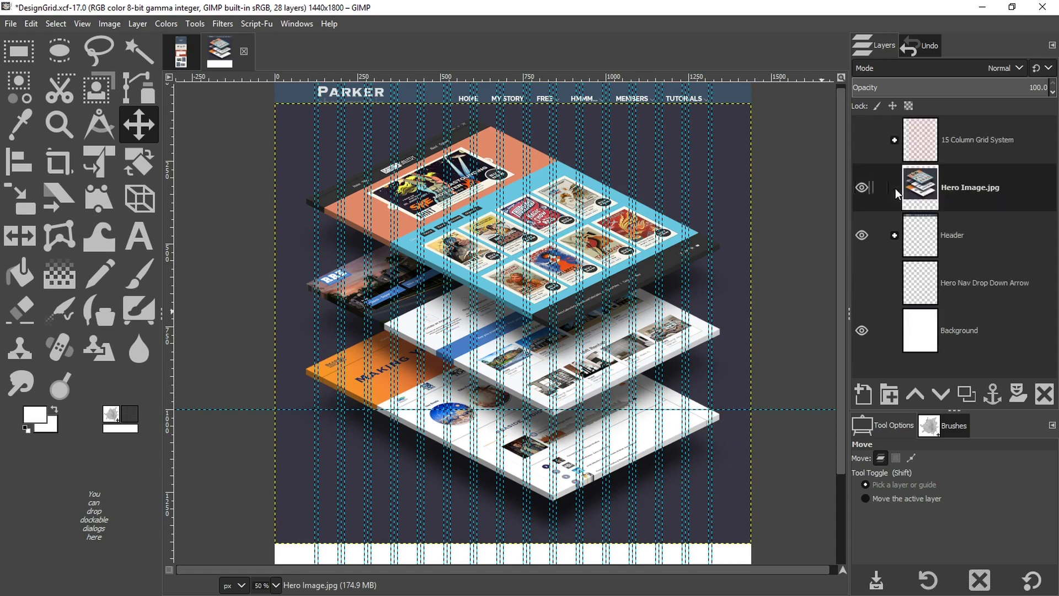
click(940, 394)
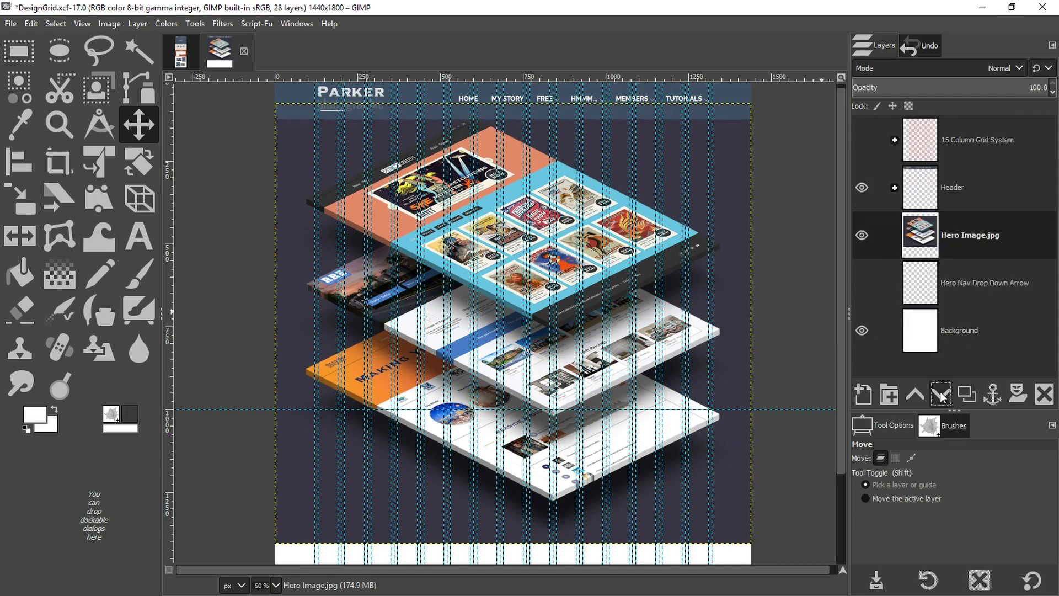
Move the Hero Image.jpg layer up behind the header with the Move tool, keeping its side edges aligned with the canvas
key(ctrl+shift+t)
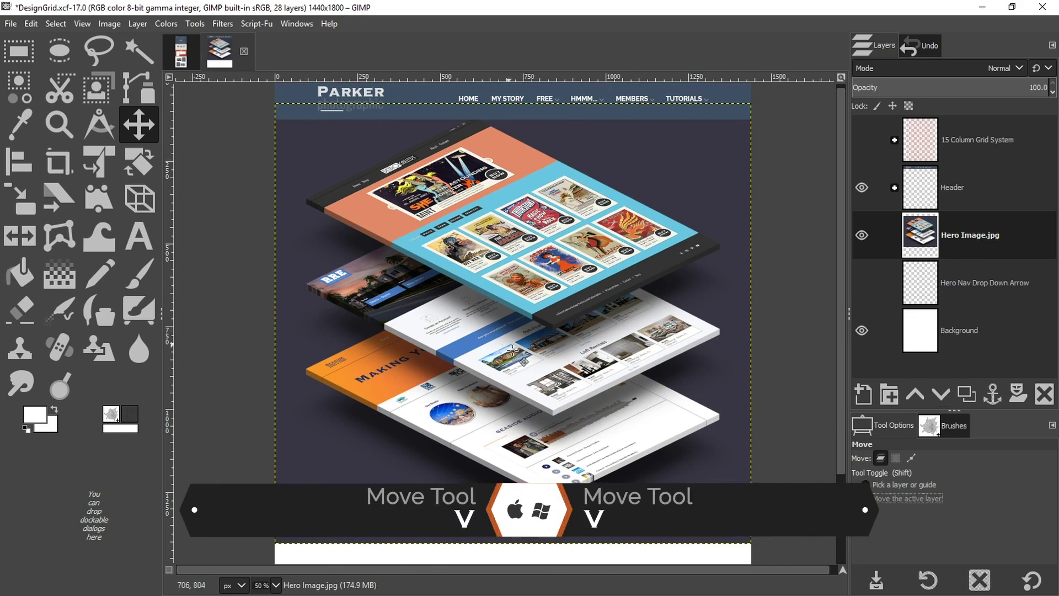
drag(527, 374, 525, 348)
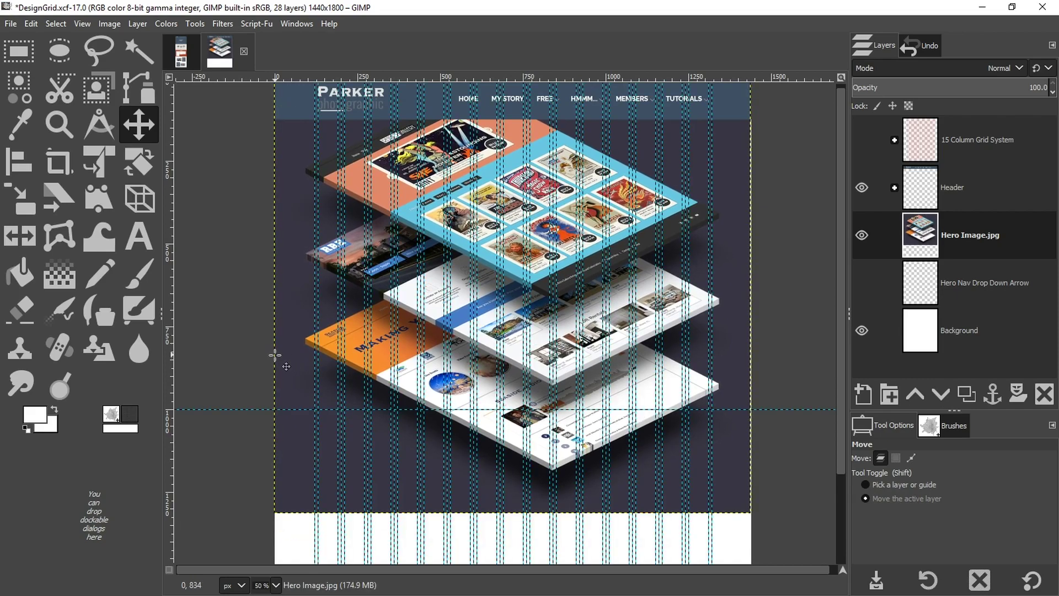
drag(294, 357, 294, 325)
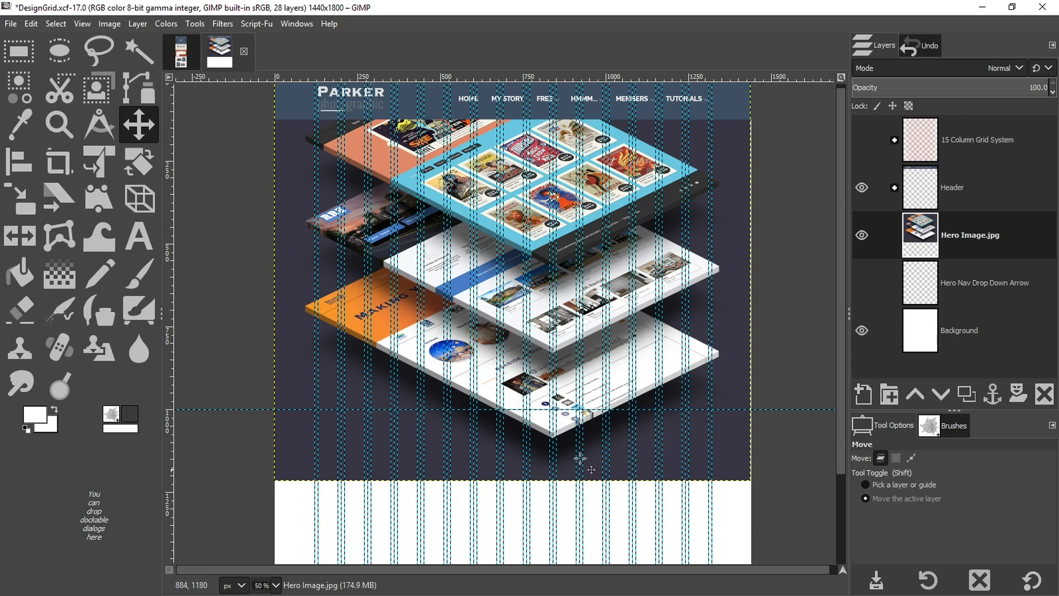
drag(447, 432, 449, 432)
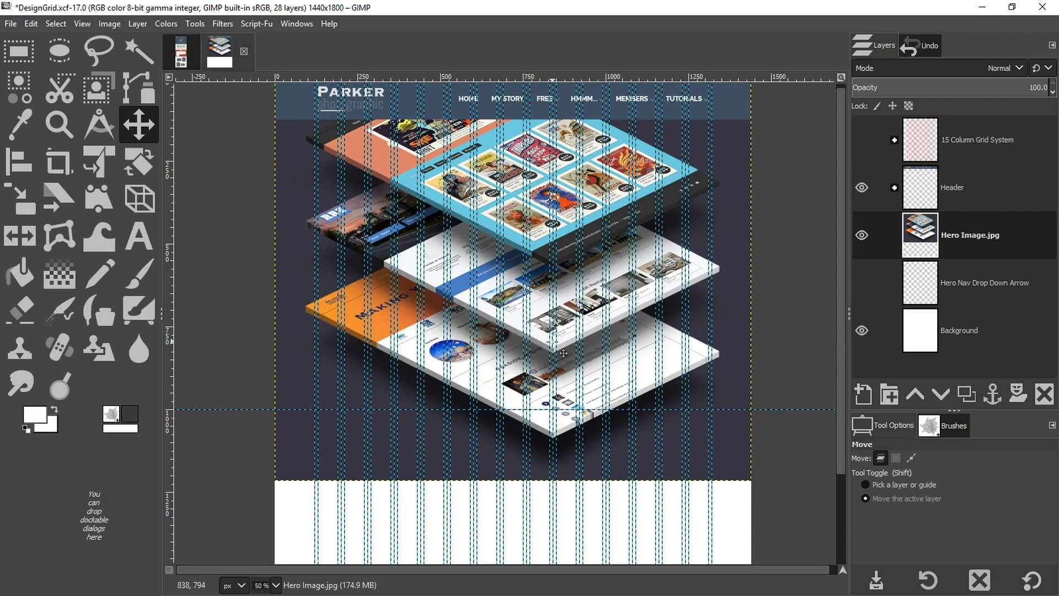
Select the full-width area from the header's lower edge to the 1000 px guide, mask Hero Image.jpg to that selection and deselect
drag(842, 318, 842, 309)
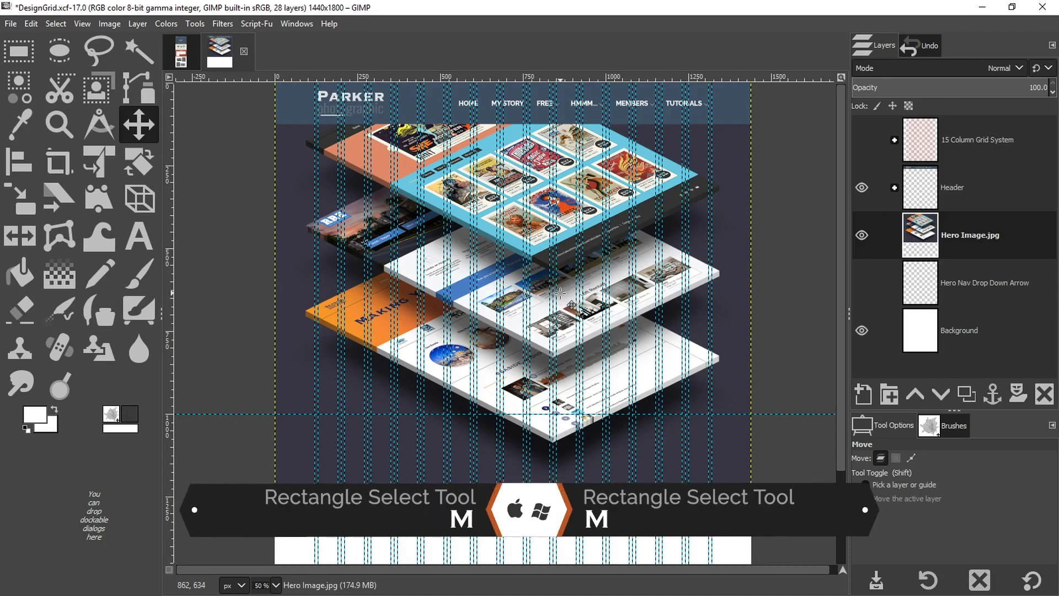
key(m)
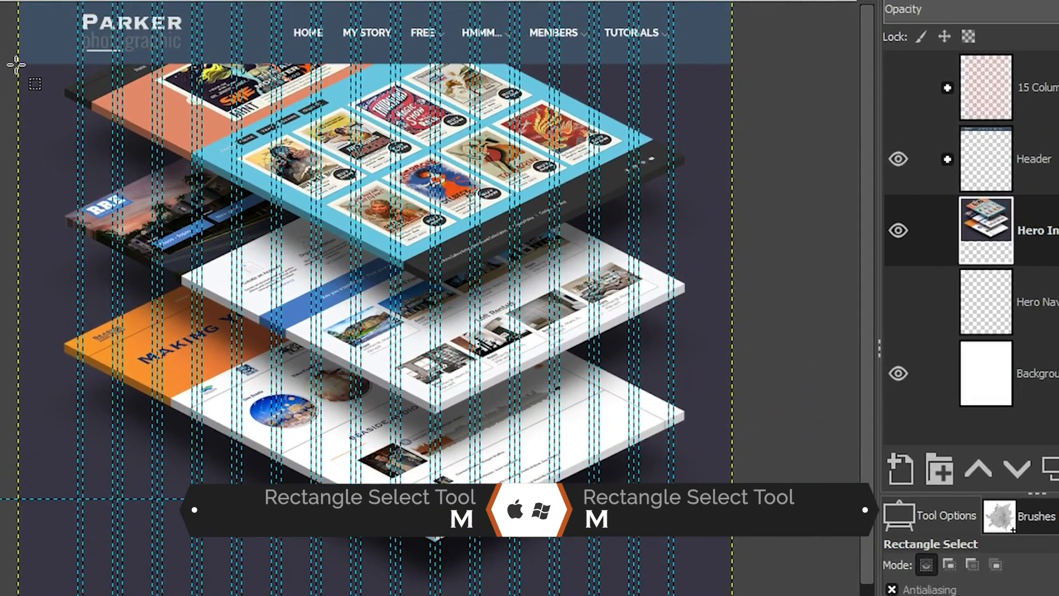
drag(18, 62, 731, 502)
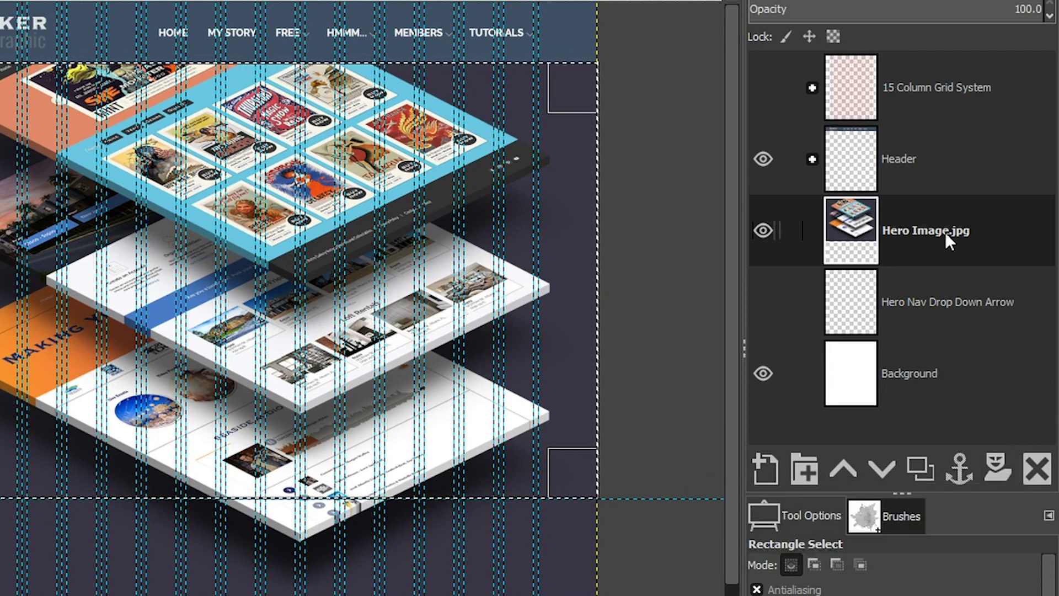
click(1000, 460)
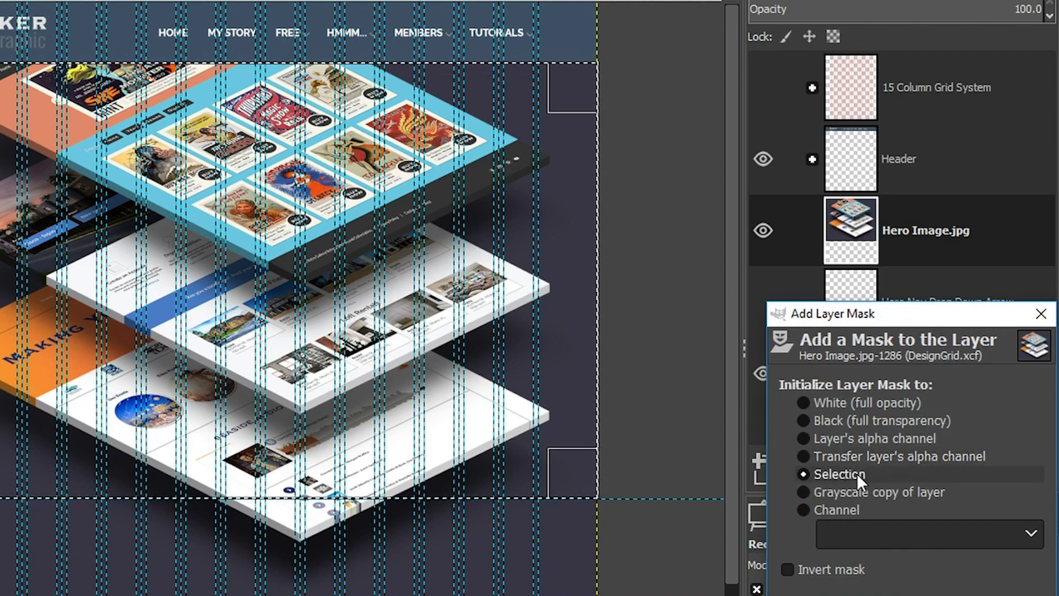
click(856, 473)
key(Return)
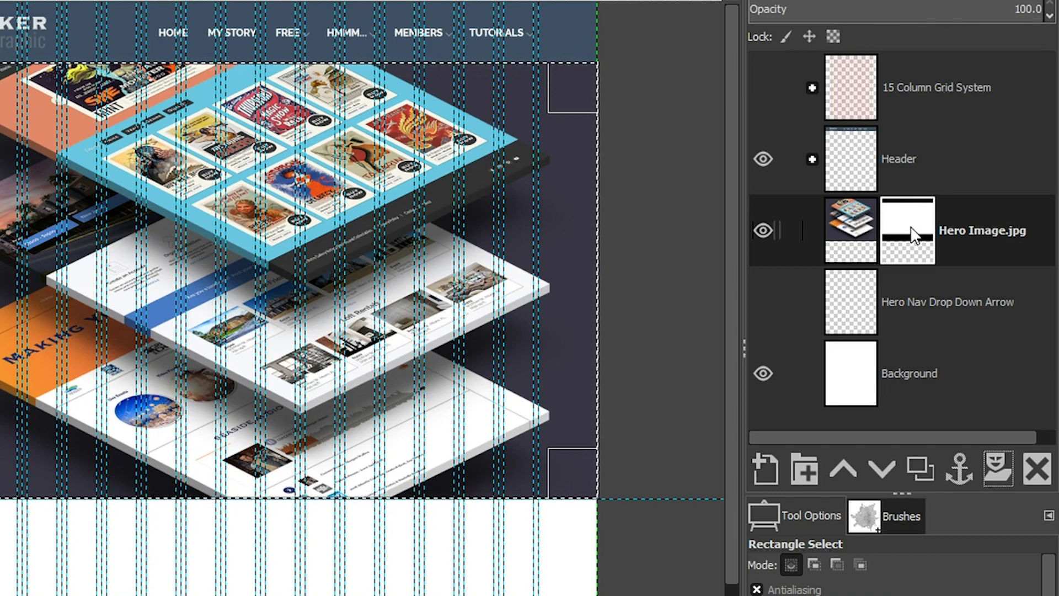
key(ctrl+shift+a)
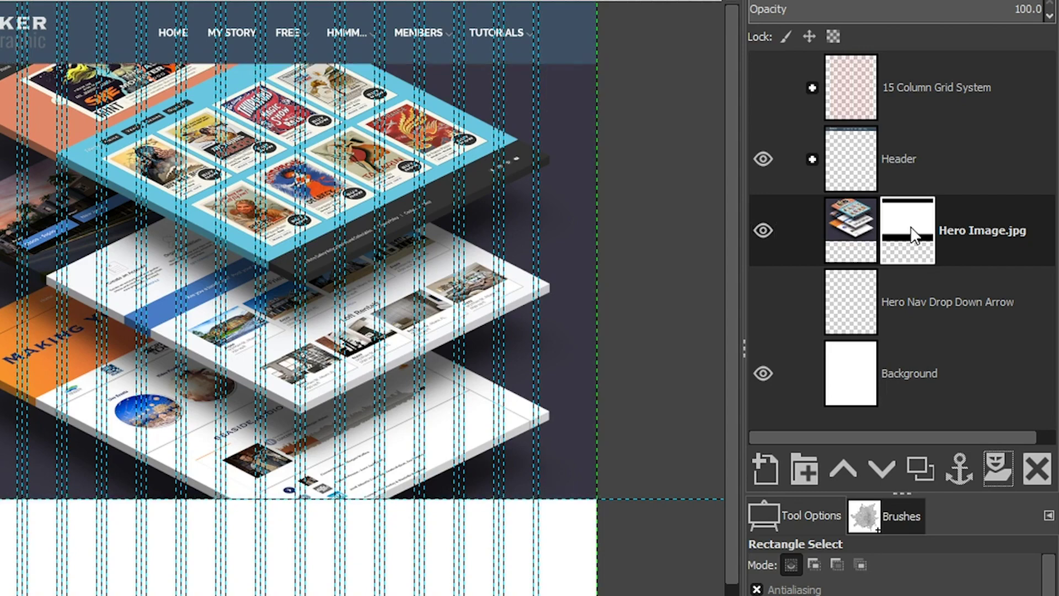
Delete the Hero Image.jpg layer mask and add it again using the last used mask values
right_click(910, 234)
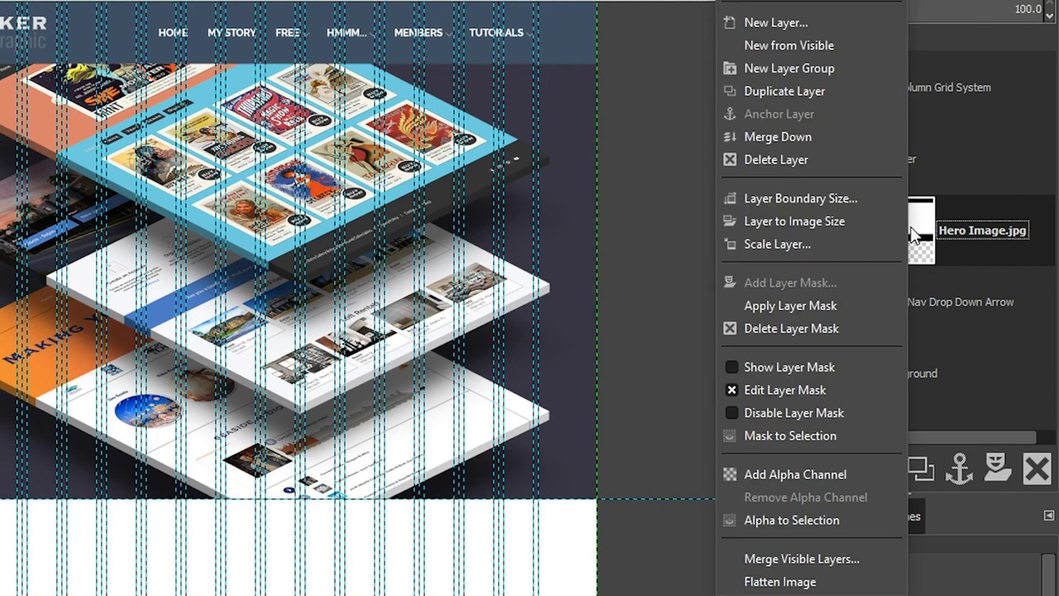
click(799, 325)
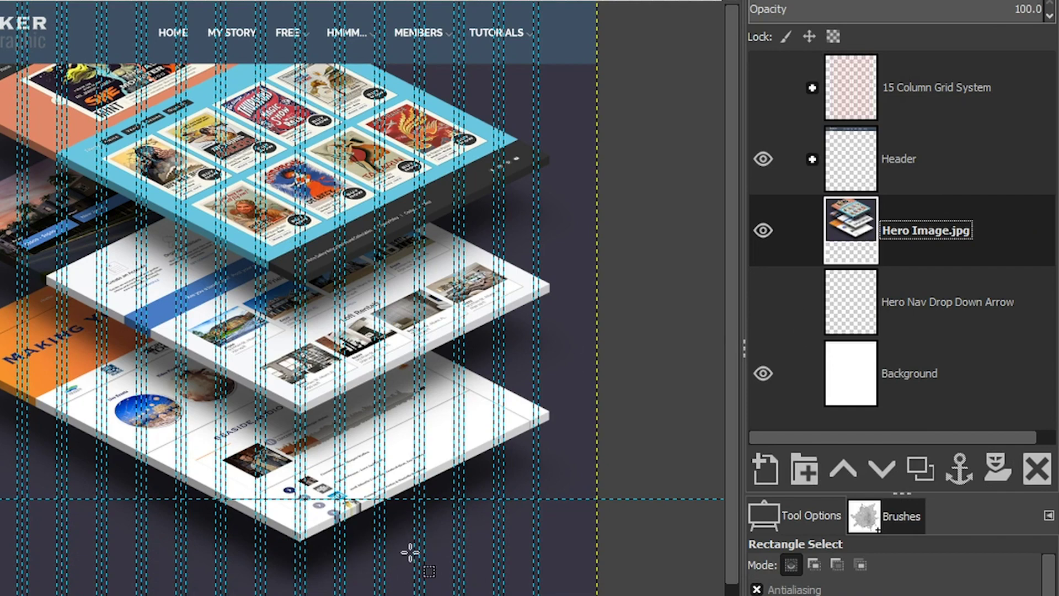
shift+click(997, 468)
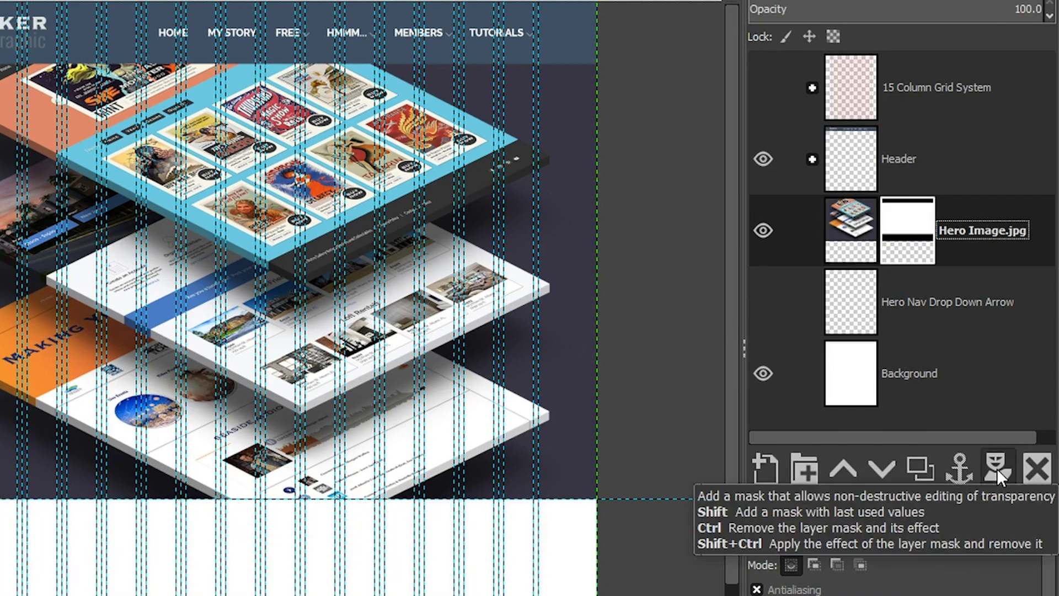
Hide the guides and toggle the Hero Overlay layer's visibility in the finished design to examine its effect on the hero image
key(ctrl+shift+t)
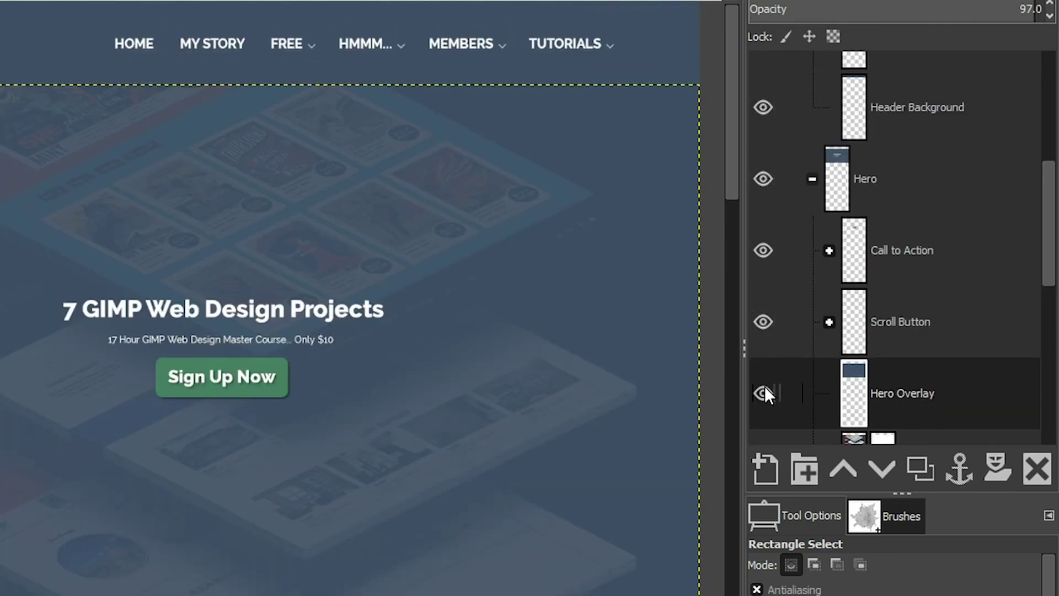
click(764, 393)
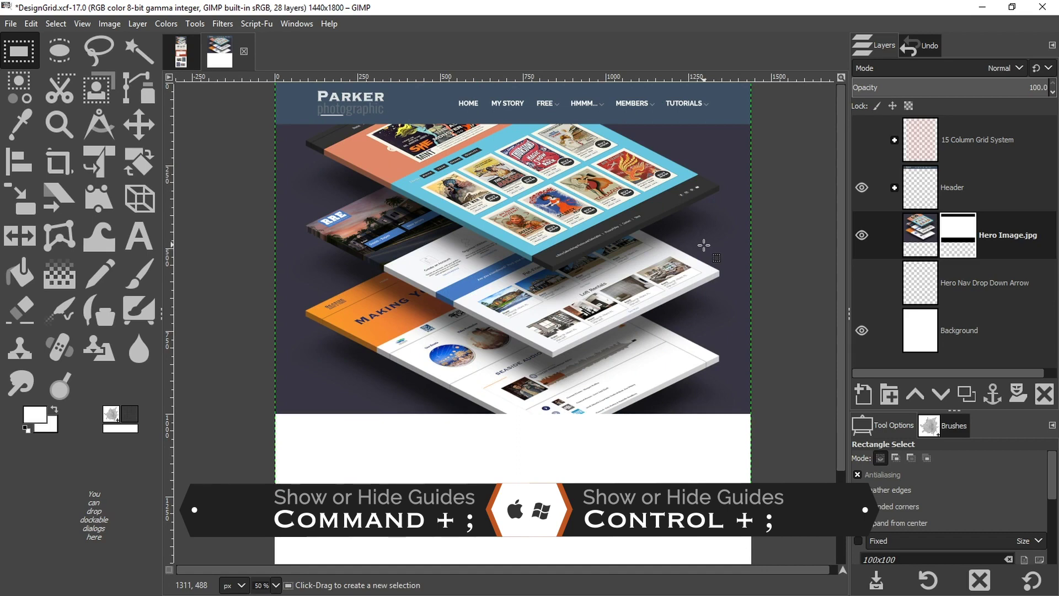
Show the DesignGrid guides, select the hero area between the header and the 1000 px guide, and create a transparent layer named Hero Overlay
key(ctrl+semicolon)
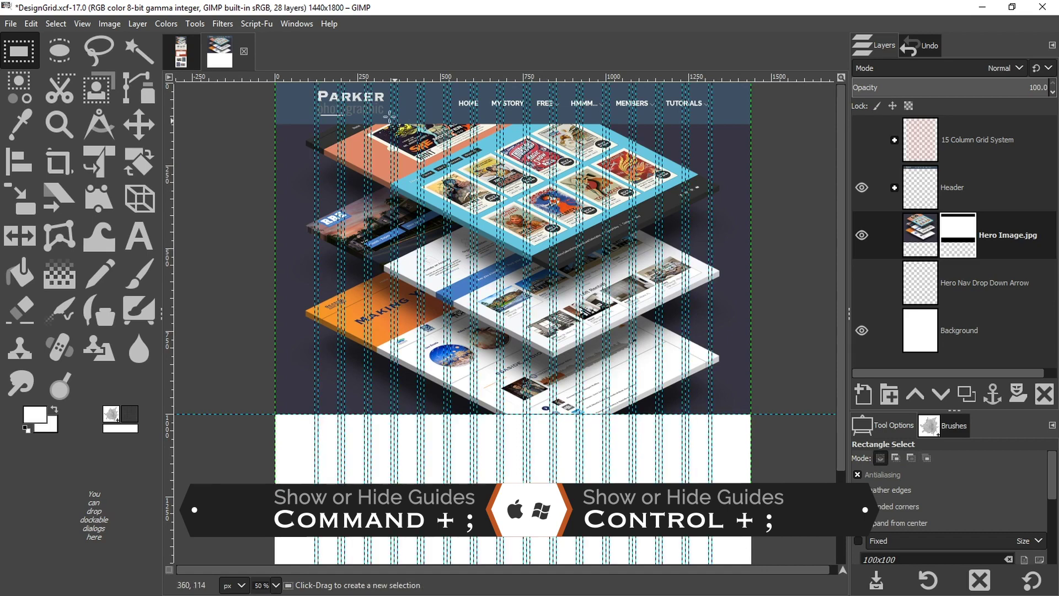
drag(273, 123, 751, 414)
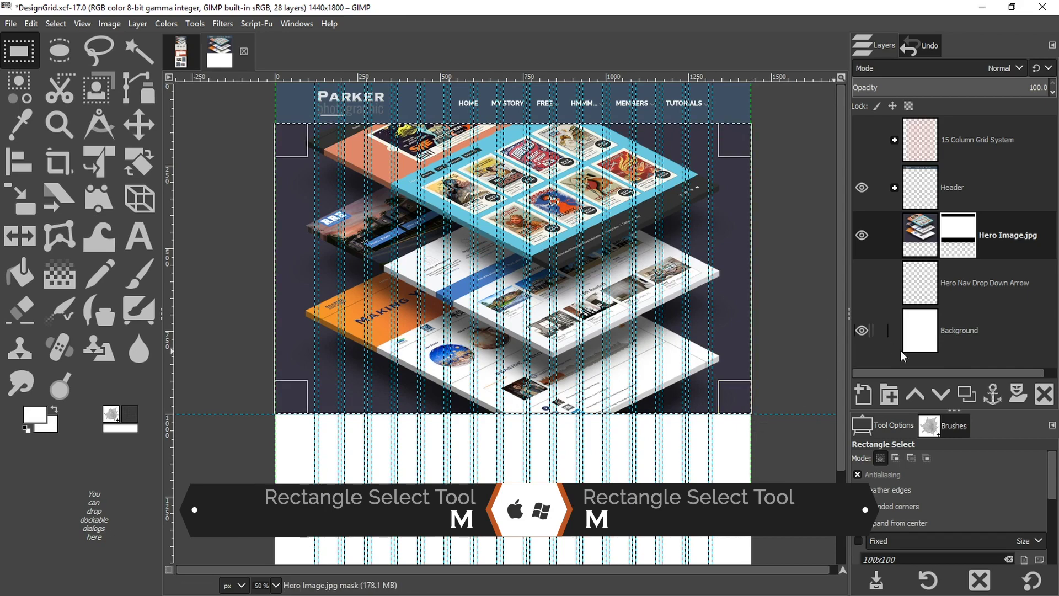
click(863, 394)
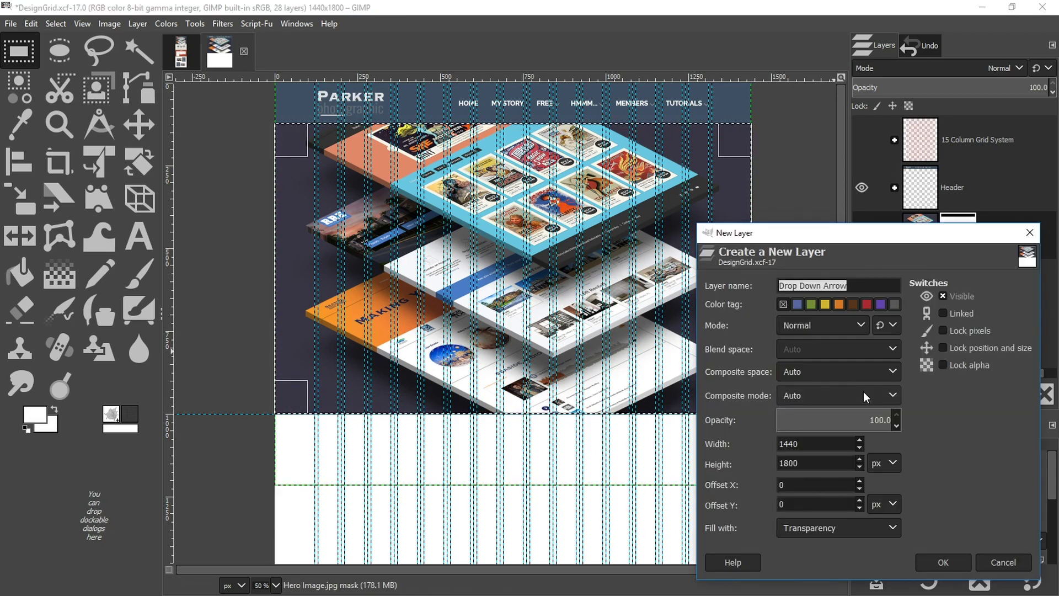
text(Hero Overlay)
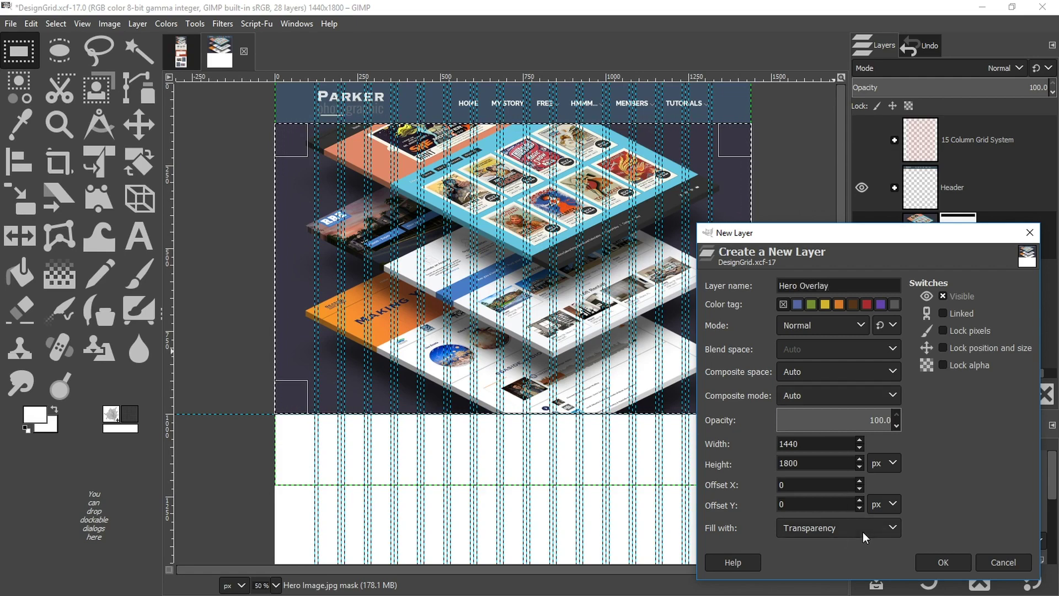
click(944, 561)
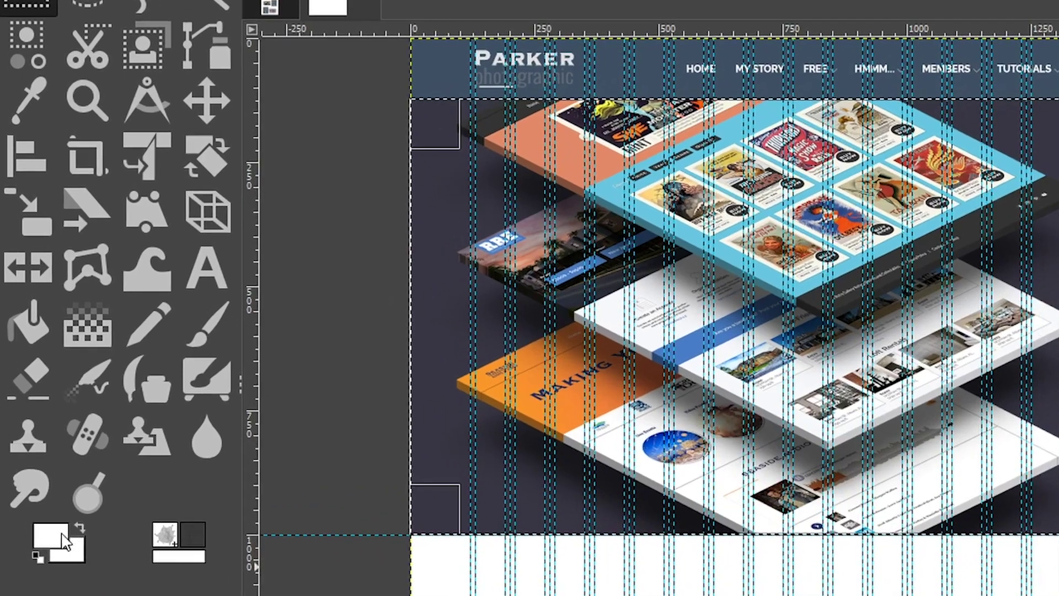
Set the foreground colour to the header's slate blue, 3e5063, by sampling the header background
click(44, 470)
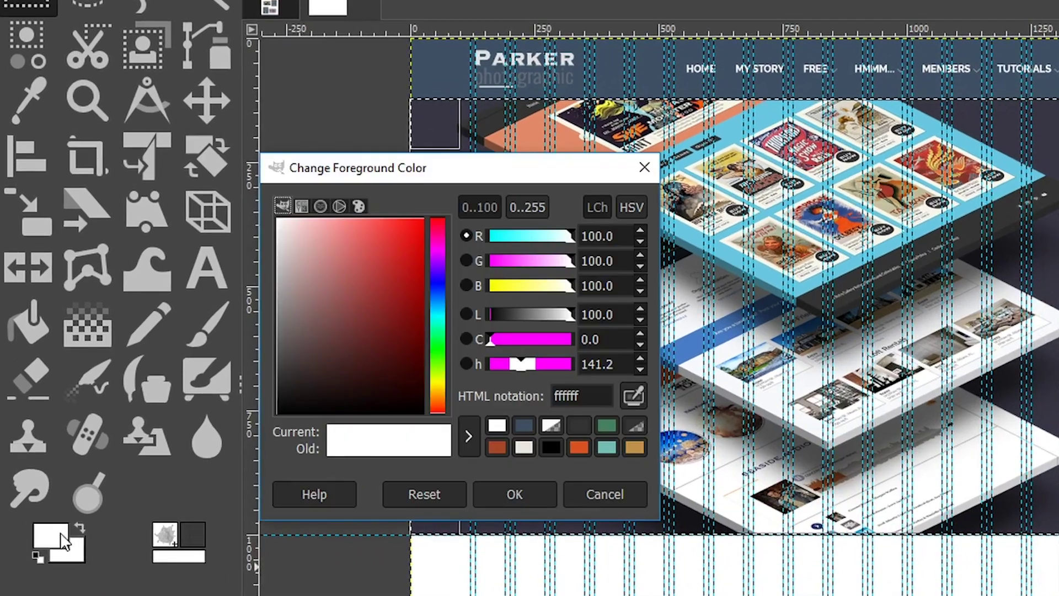
click(521, 425)
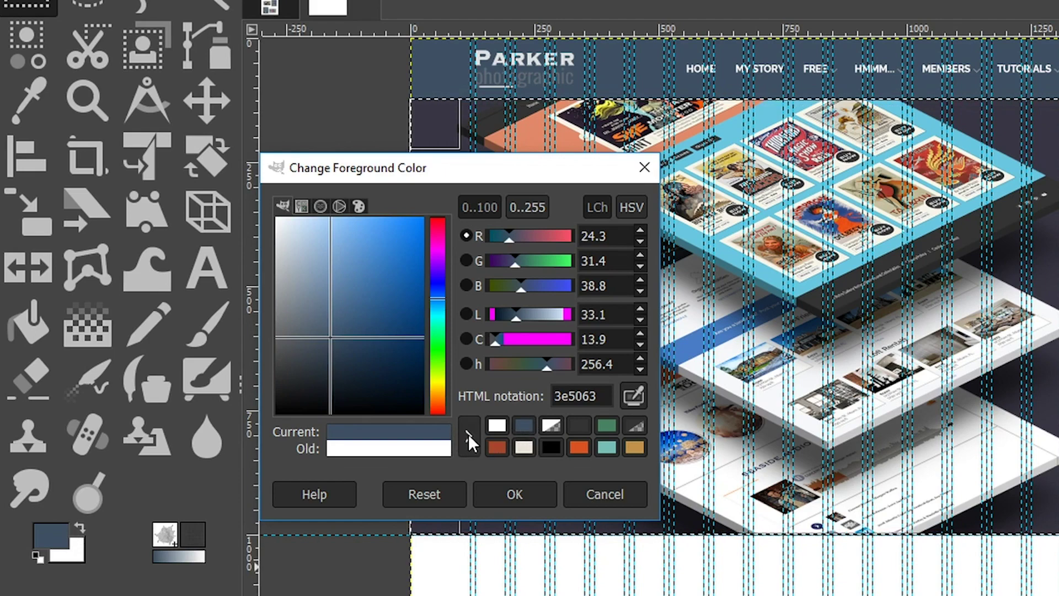
click(634, 394)
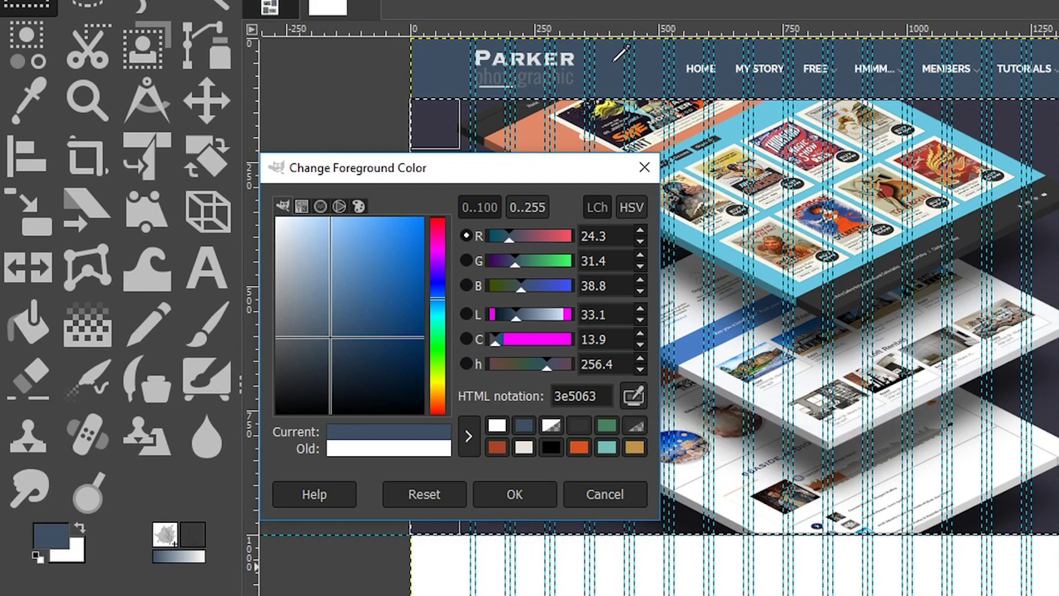
click(612, 64)
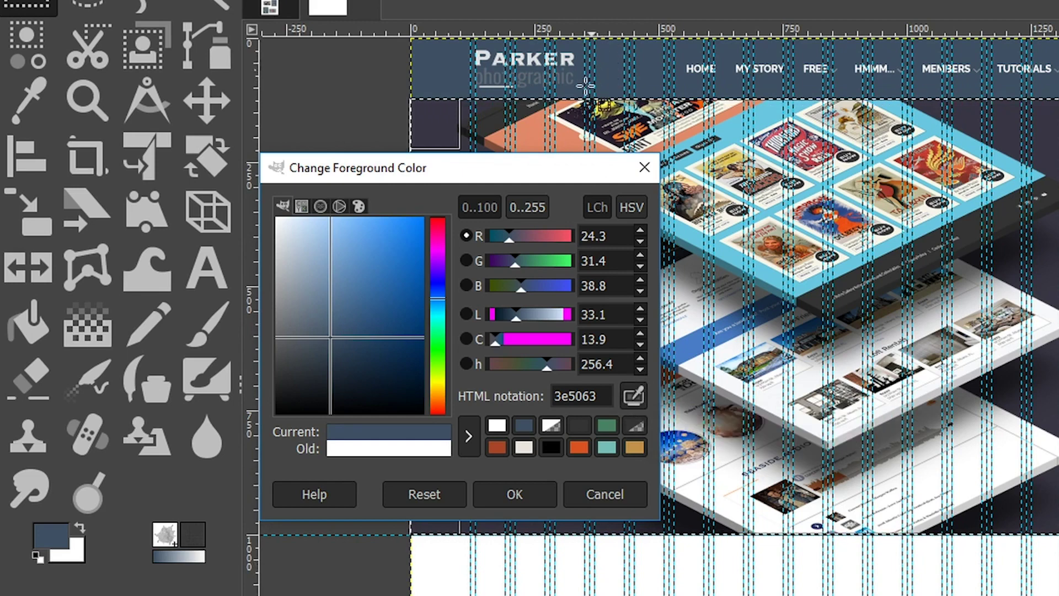
click(525, 488)
Bucket-fill the selected hero area with the foreground colour and clear the selection
key(g)
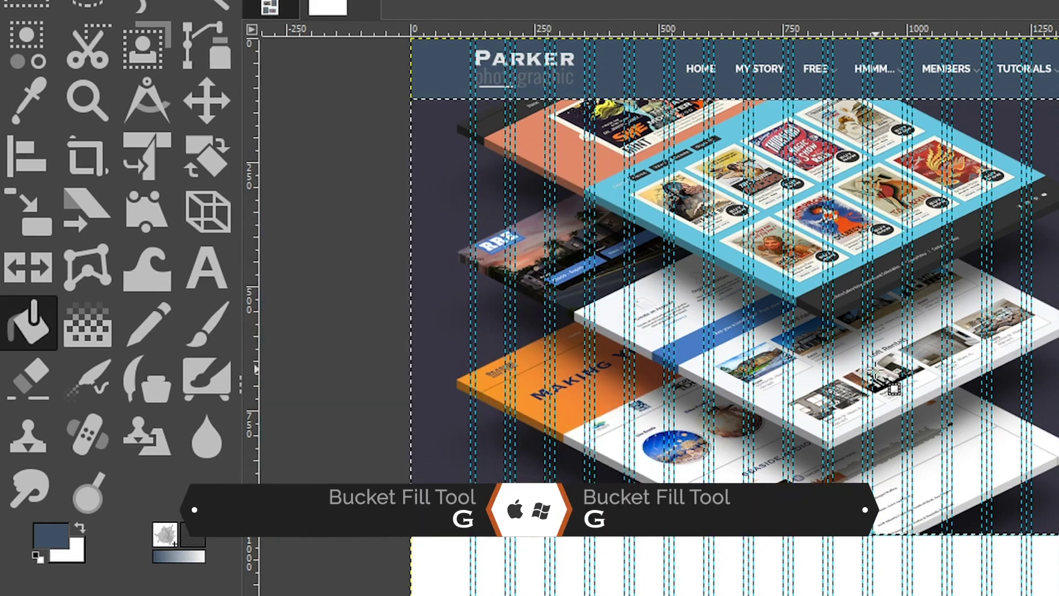
click(447, 339)
key(ctrl+shift+a)
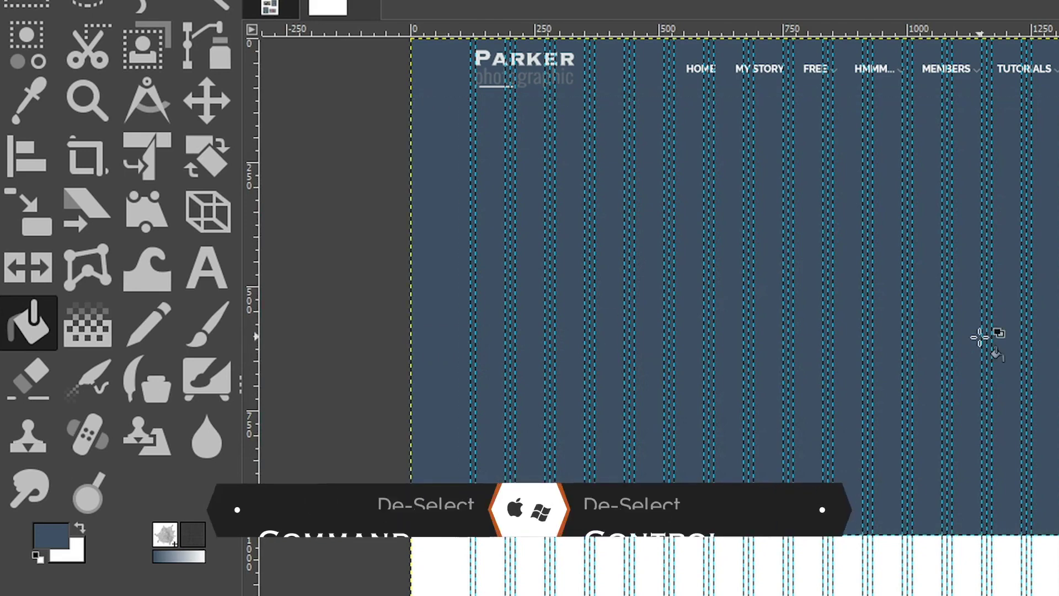
Hide the guides and set the Hero Overlay layer's opacity to 97
key(ctrl+shift+t)
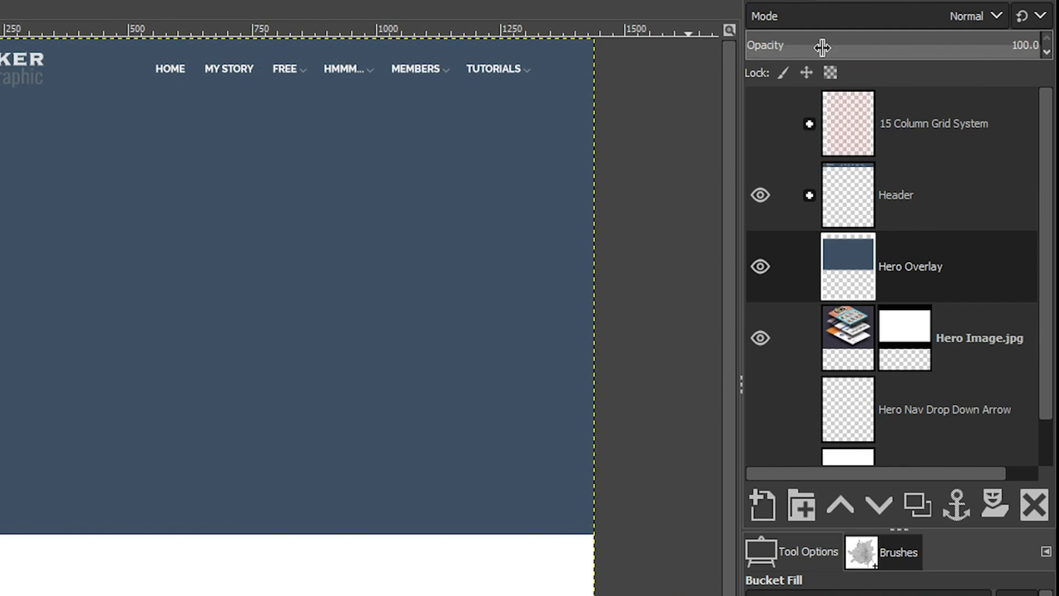
double_click(1022, 44)
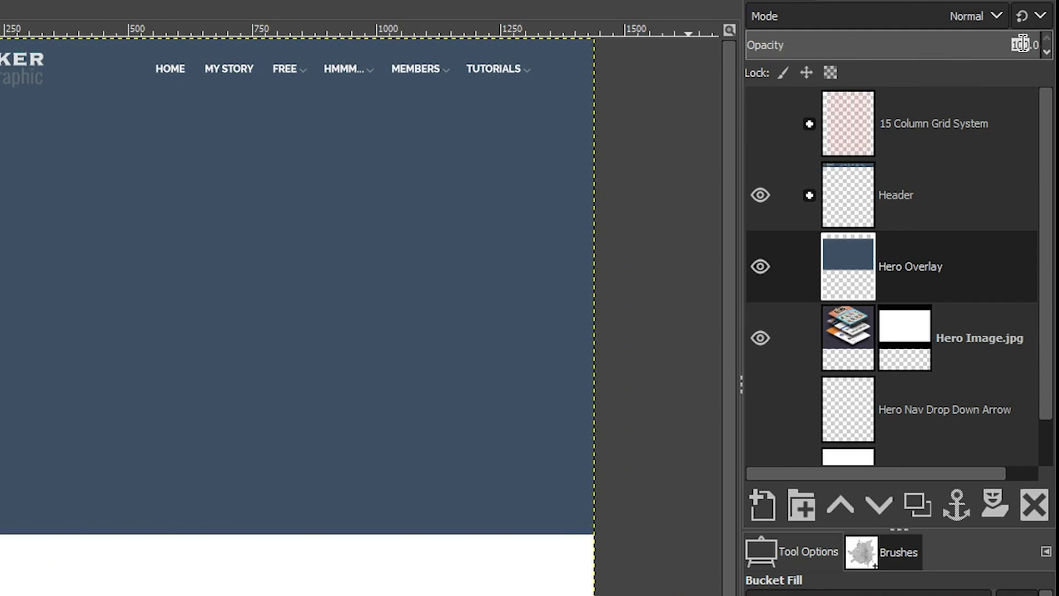
key(BackSpace)
text(97)
key(Tab)
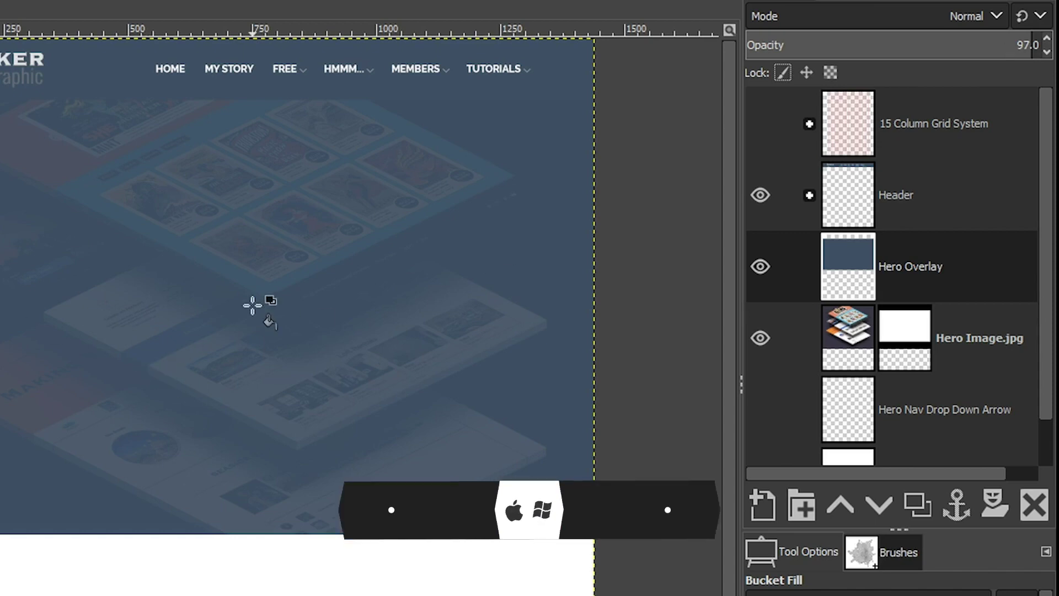
Set up the Text tool with Raleway Ultra-Bold, size 36 px and white colour
key(t)
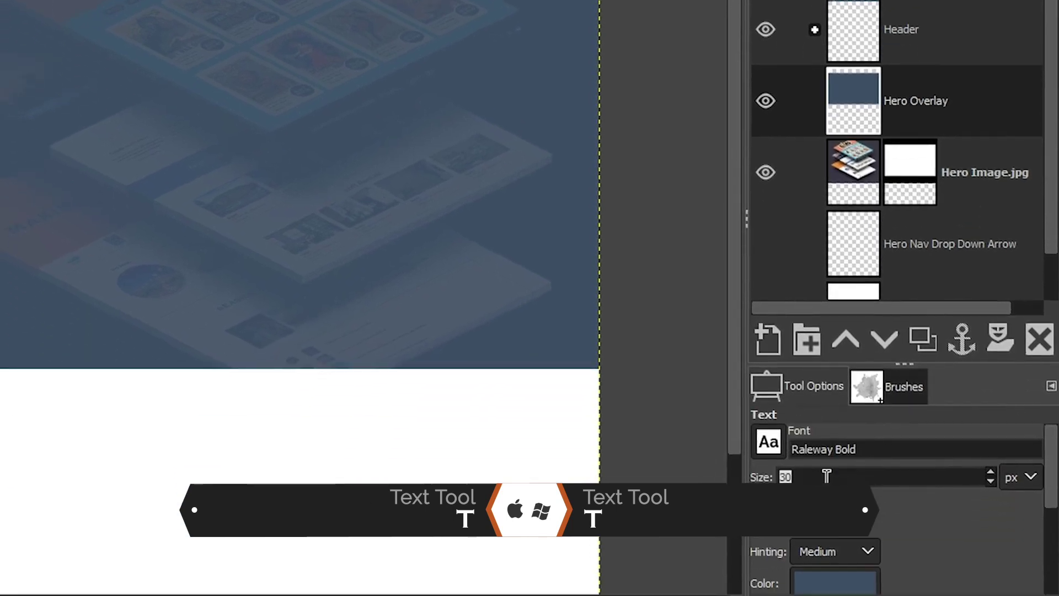
triple_click(825, 475)
text(36)
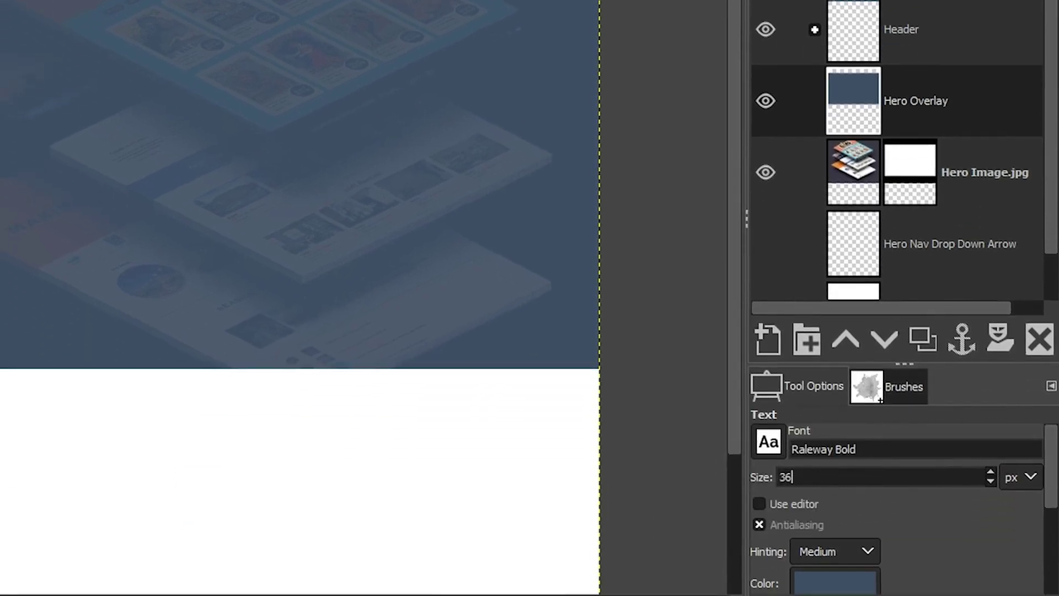
click(812, 573)
drag(662, 358, 617, 297)
click(852, 594)
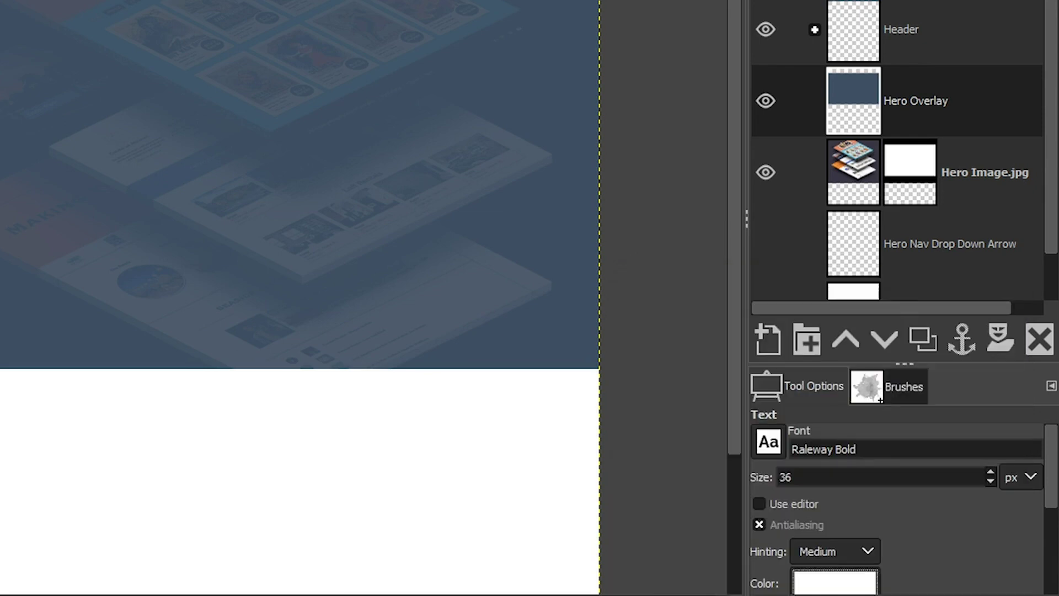
double_click(844, 448)
text(ultr)
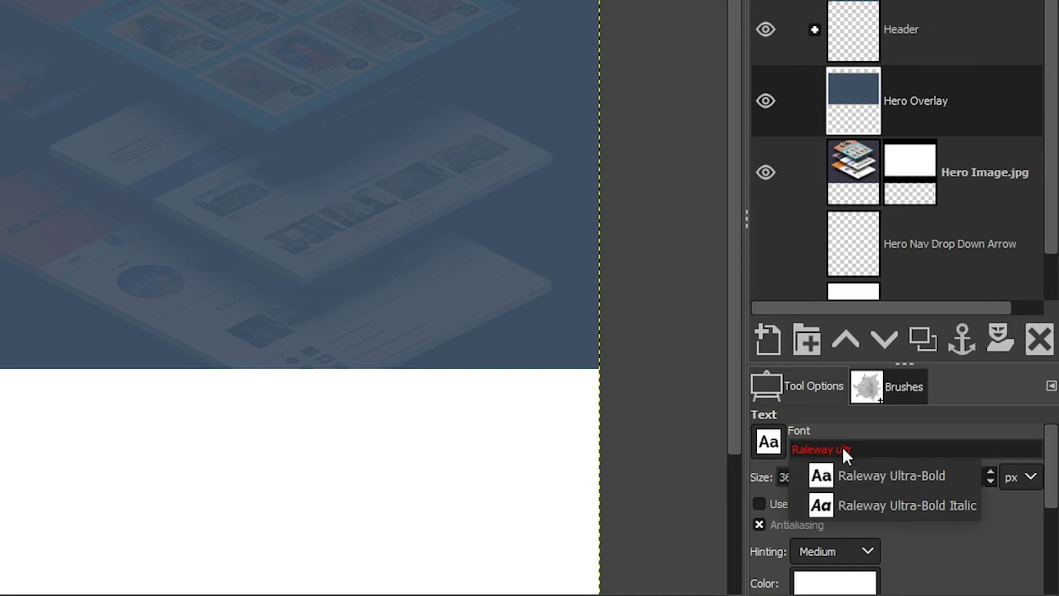
click(865, 474)
Add the title "7 GIMP Web Design Projects" over the hero image and move it slightly up and to the right
click(69, 70)
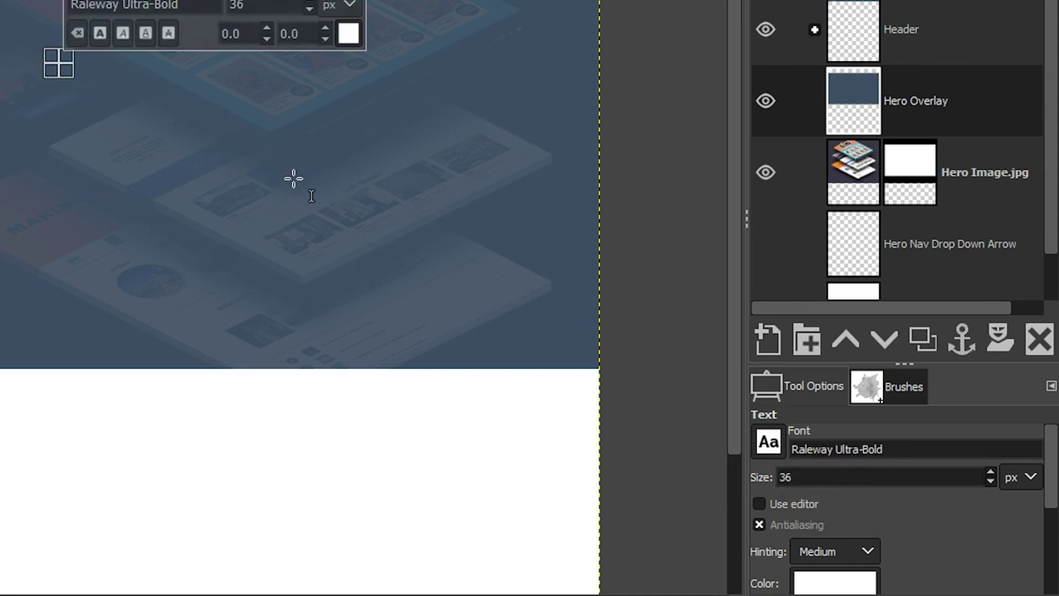
text(7 GIMP Web Design Projects)
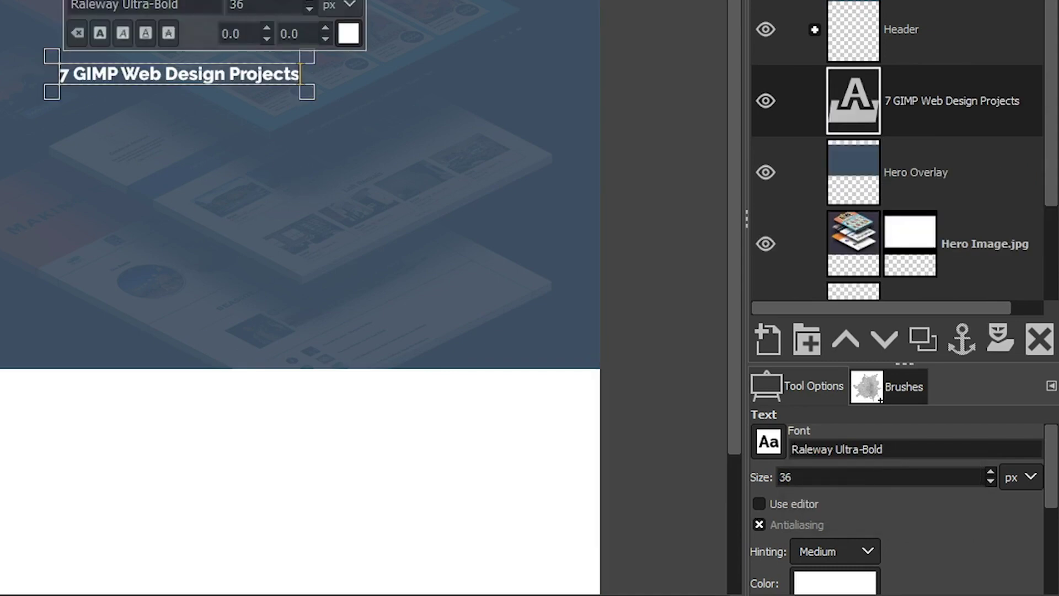
key(m)
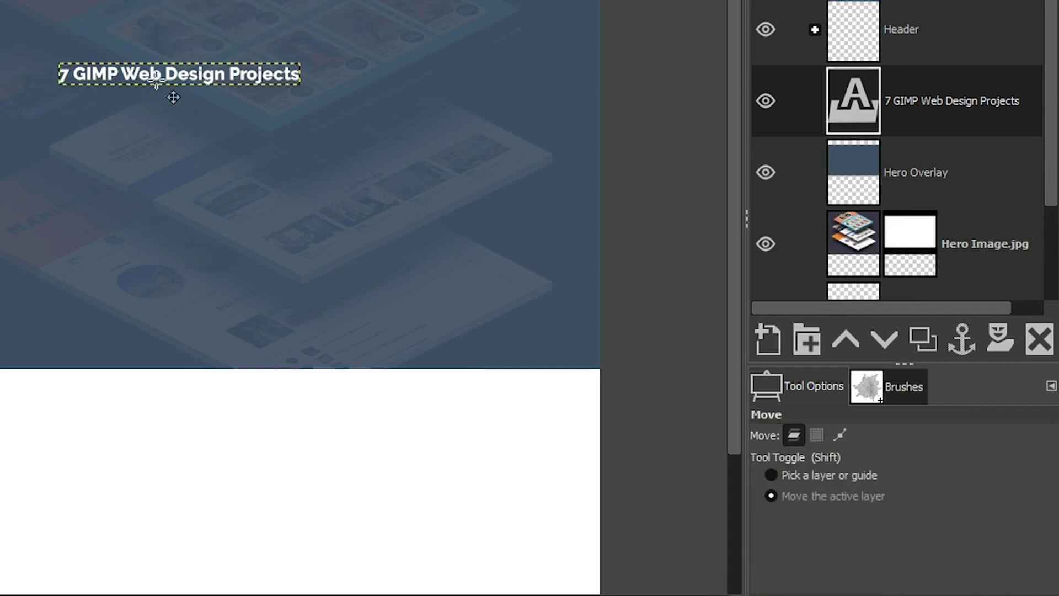
drag(174, 92, 222, 49)
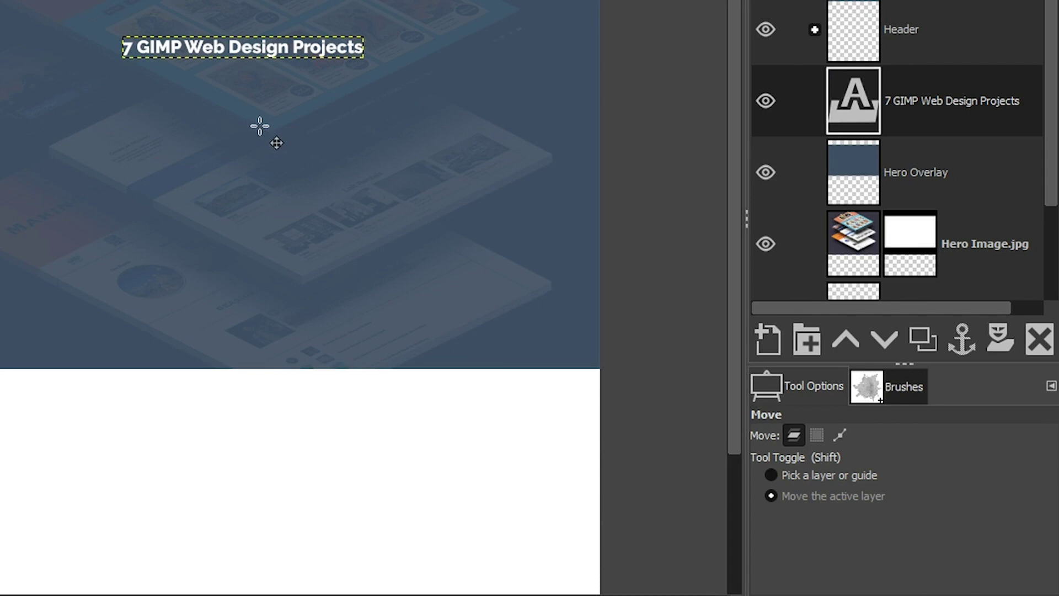
Change the Text tool's font to regular Raleway and its size to 14 px
key(t)
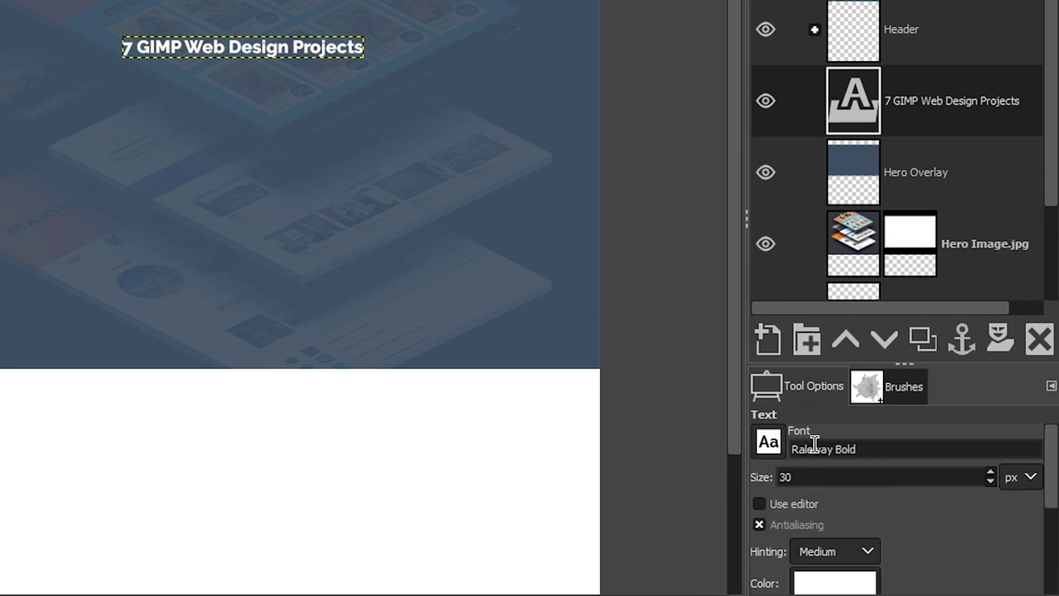
double_click(848, 447)
key(BackSpace)
key(BackSpace)
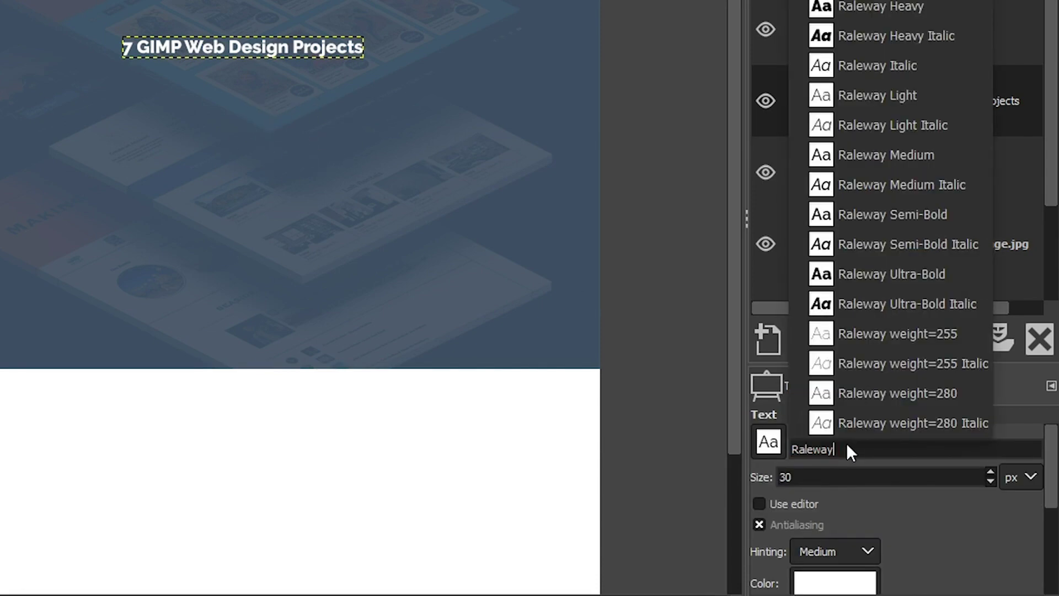
key(Escape)
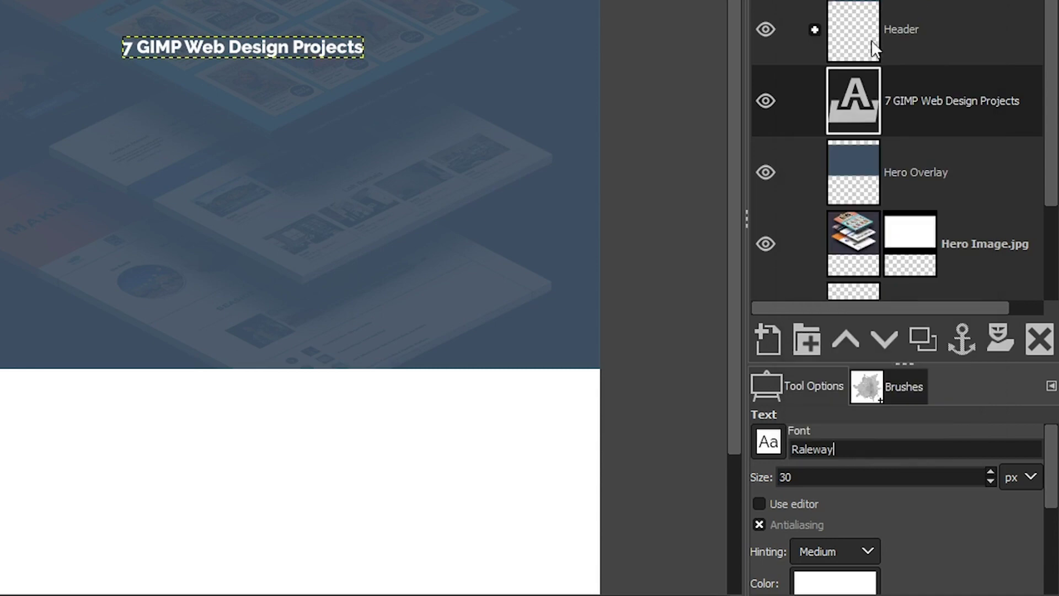
double_click(825, 471)
text(14)
key(Tab)
Paste the tagline "17 Hour GIMP Web Design Master Course... Only $10" as a new text layer below the hero title
click(150, 88)
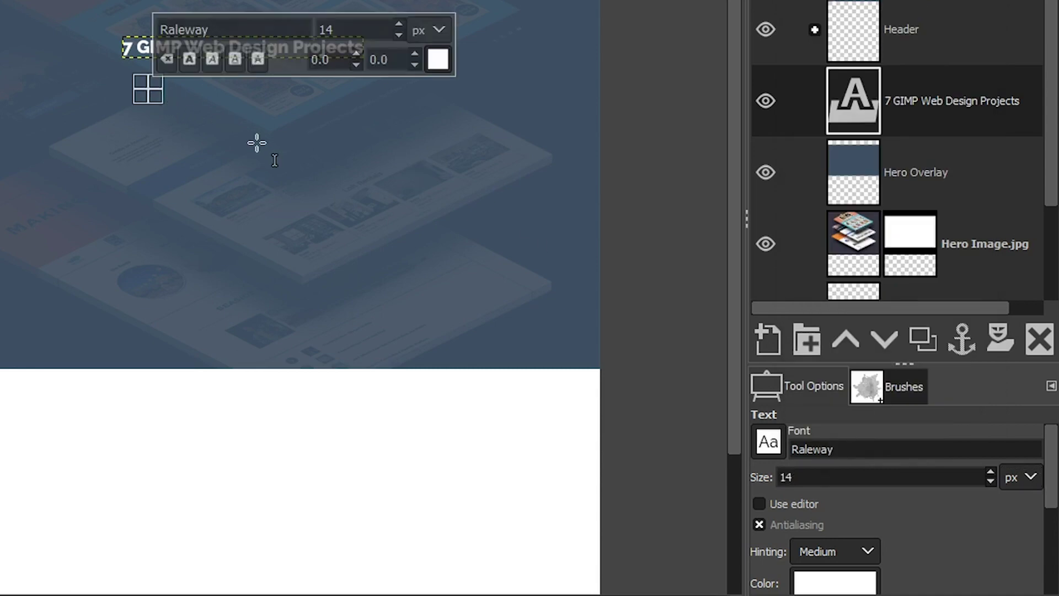
key(ctrl+v)
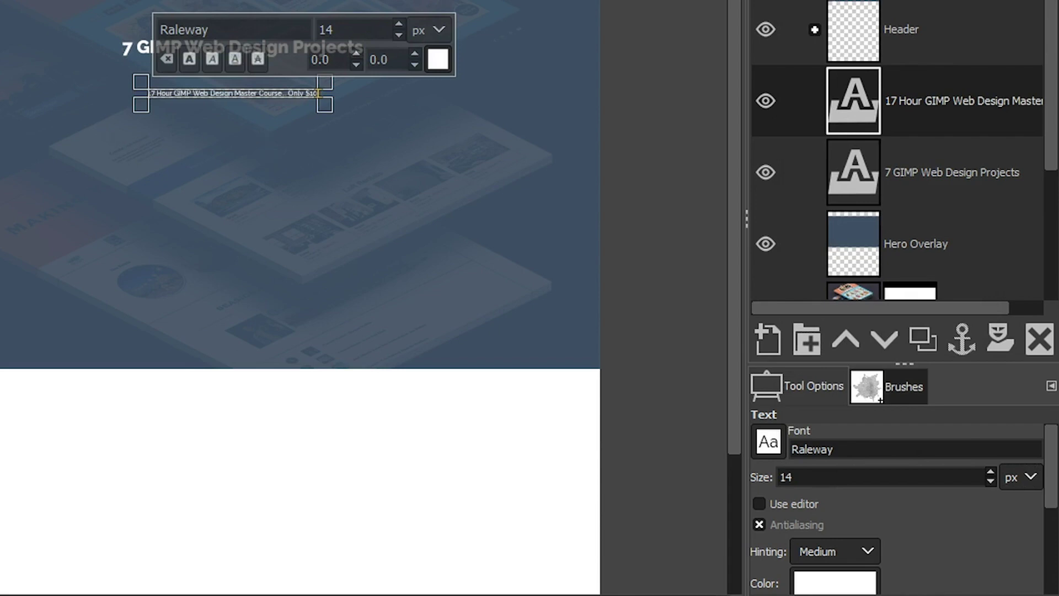
key(Escape)
Reorder the layers so the title text layer sits directly above the tagline text layer
key(m)
key(z)
click(295, 106)
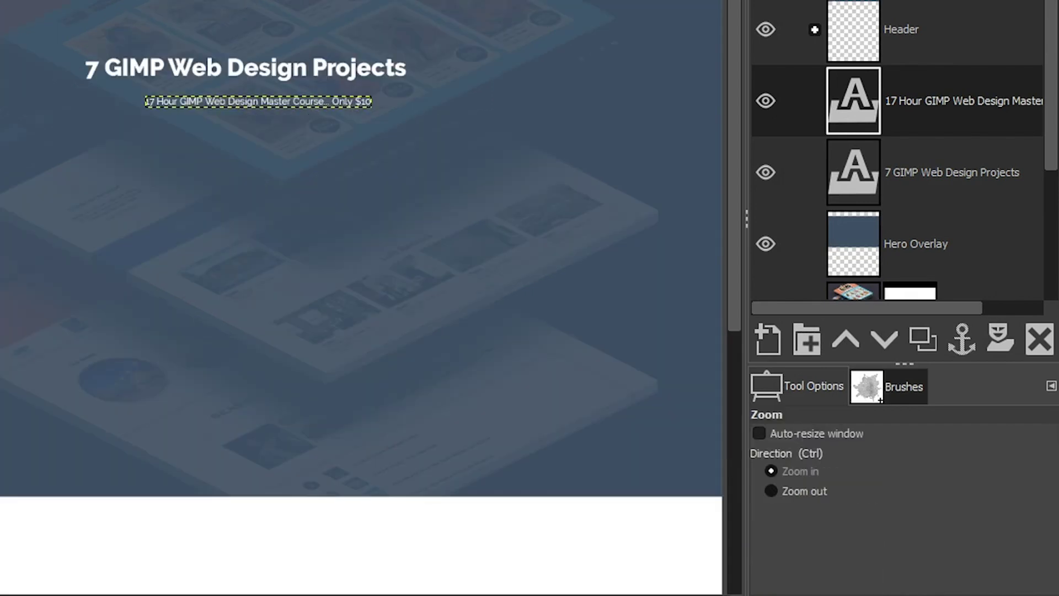
drag(250, 84, 307, 99)
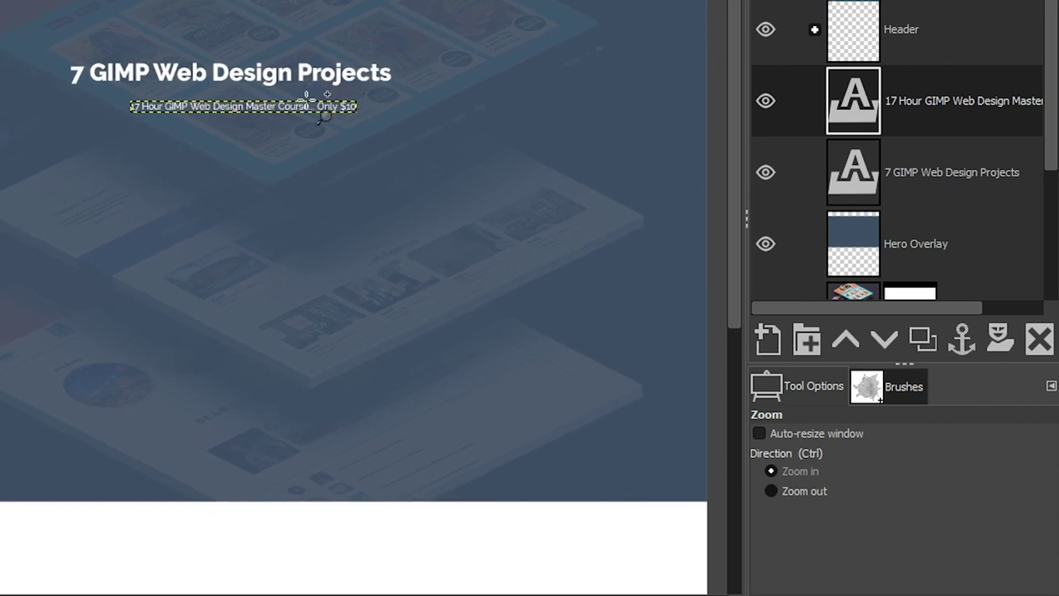
key(m)
drag(858, 165, 871, 88)
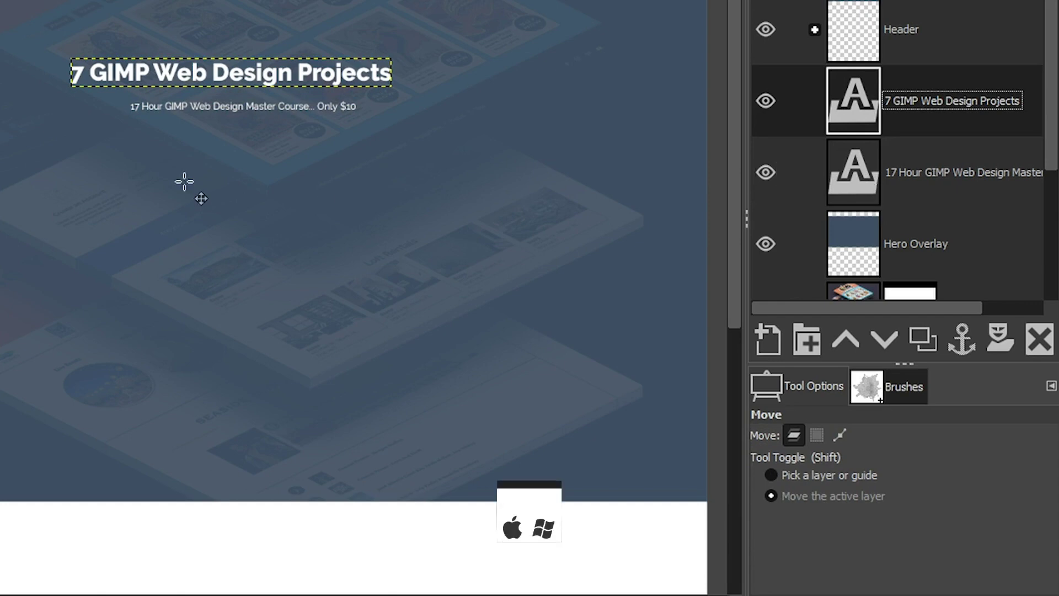
Centre the title and the tagline horizontally relative to a selection of the whole canvas, and clear the selection
key(ctrl+a)
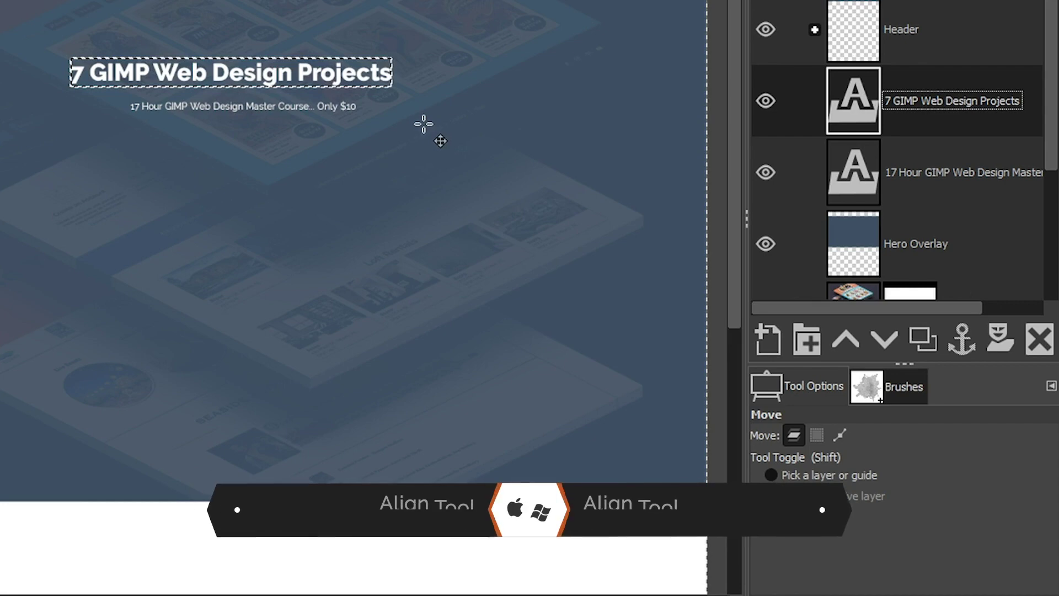
key(a)
click(390, 90)
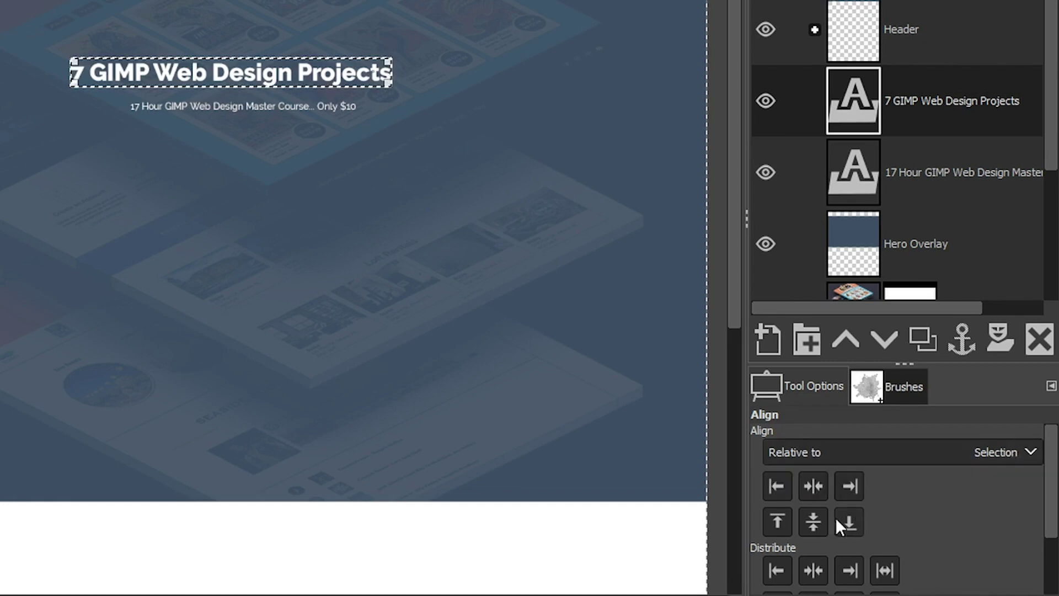
click(812, 483)
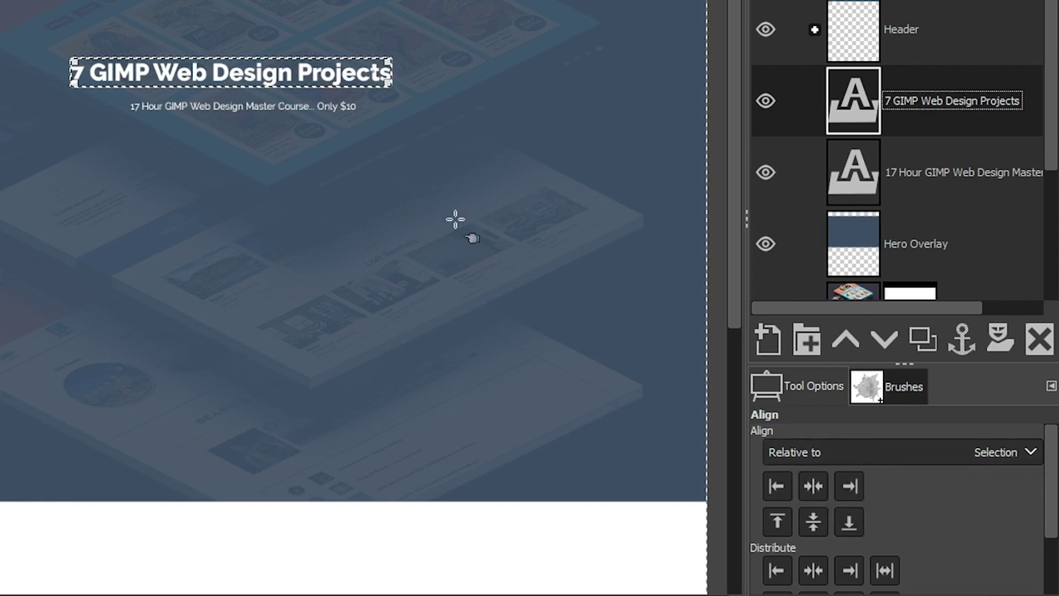
click(343, 106)
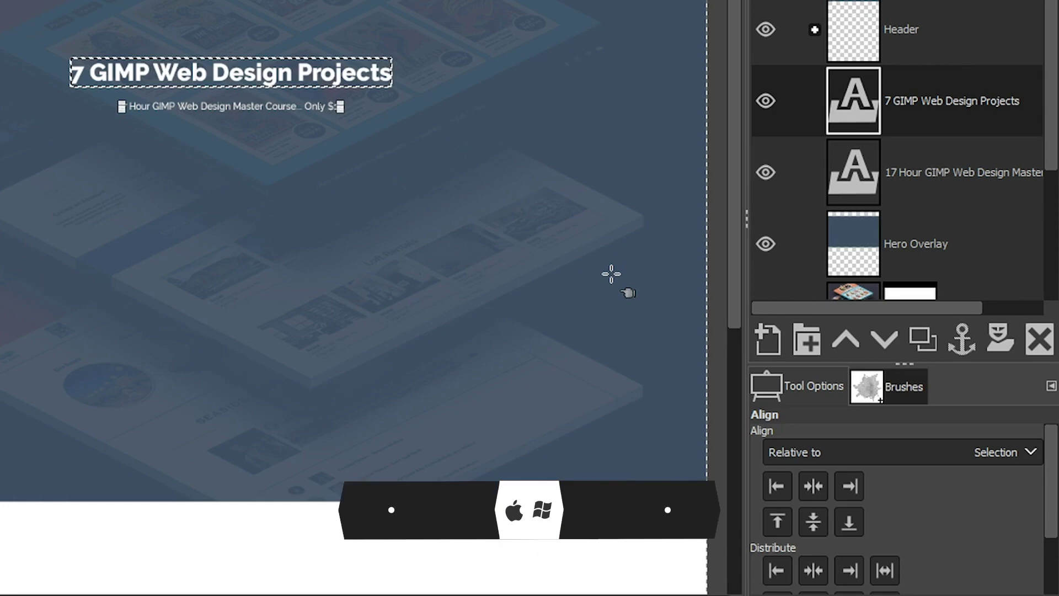
key(ctrl+d)
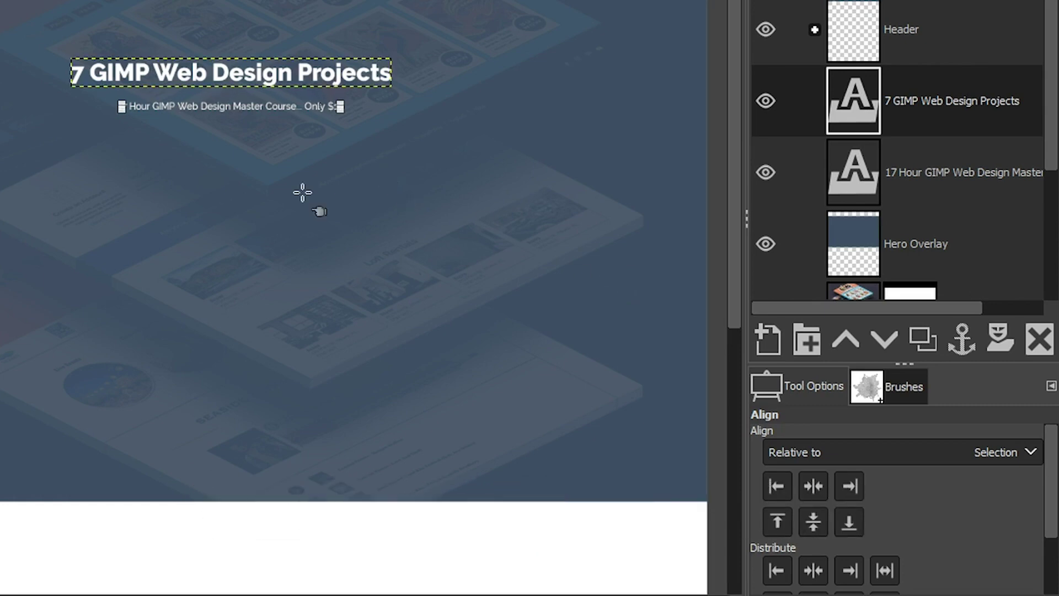
Draw a rectangular selection about 295 x 138 px below the tagline with rounded corners of radius 10
key(m)
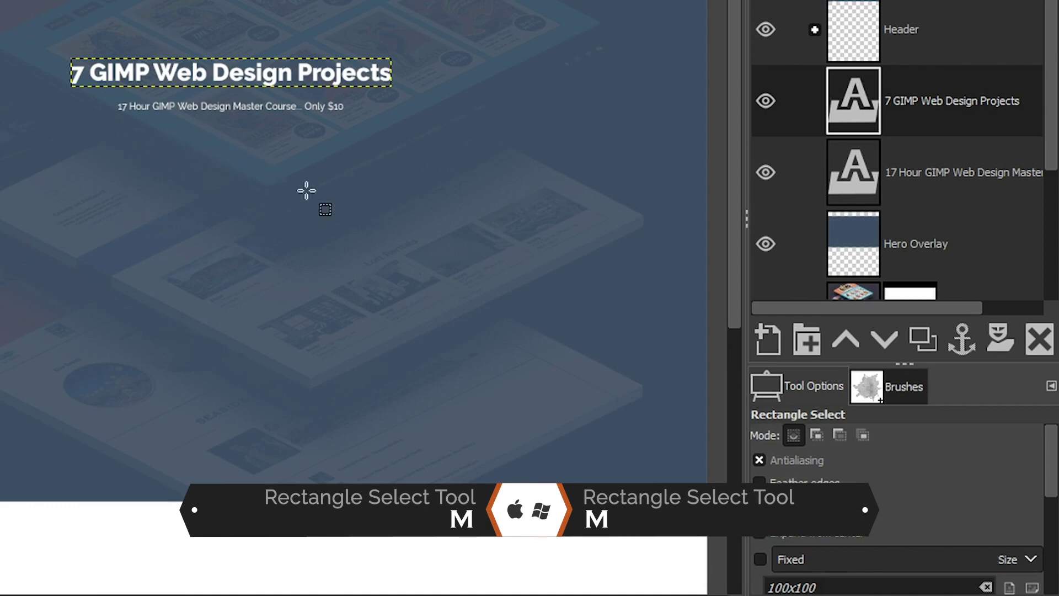
drag(1052, 438, 1051, 462)
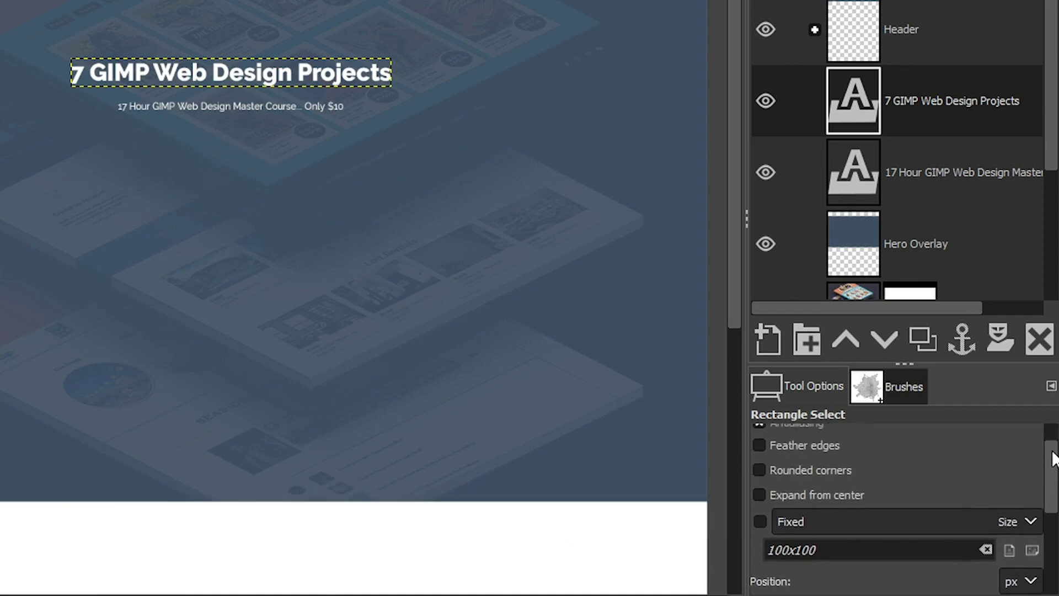
click(783, 470)
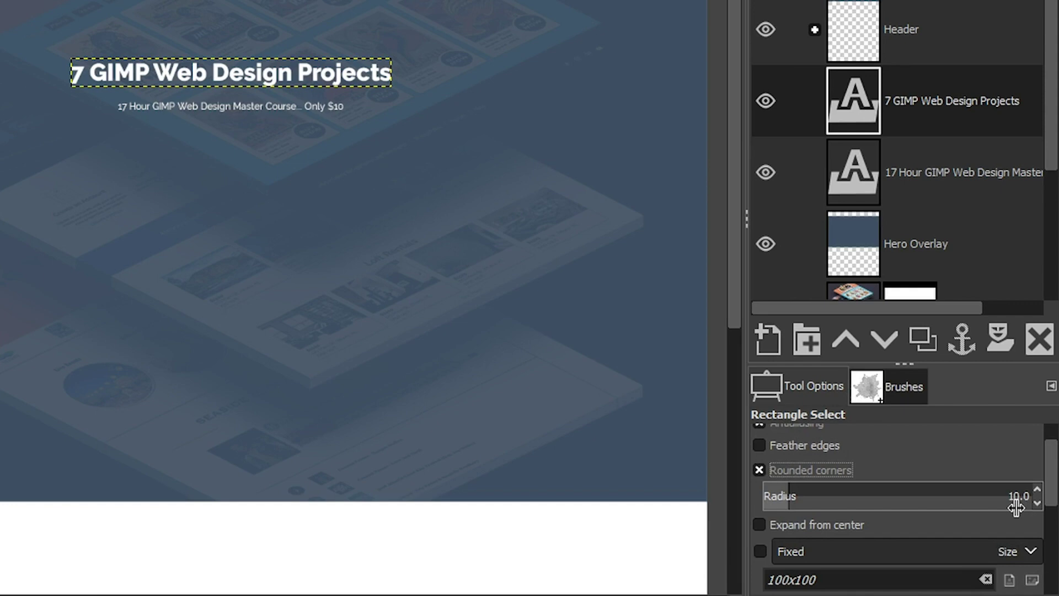
drag(1051, 480, 1054, 551)
click(864, 502)
drag(197, 161, 392, 252)
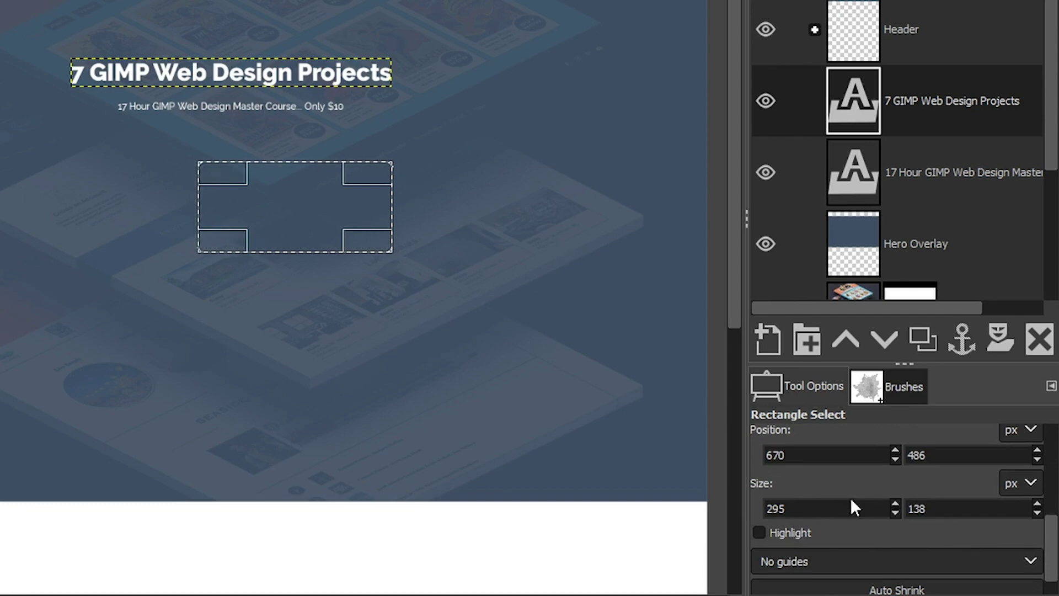
Set the size of the rounded rectangular selection to 200 x 60 px
double_click(826, 503)
text(2)
key(Tab)
text(60)
key(Tab)
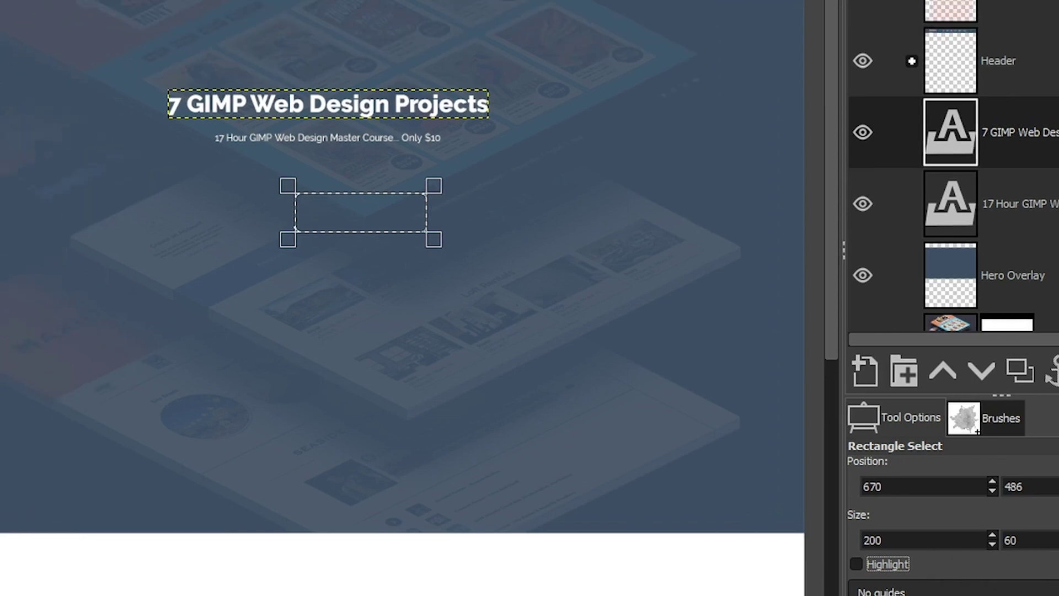
Set the foreground colour to the saved green swatch, 478361
click(47, 534)
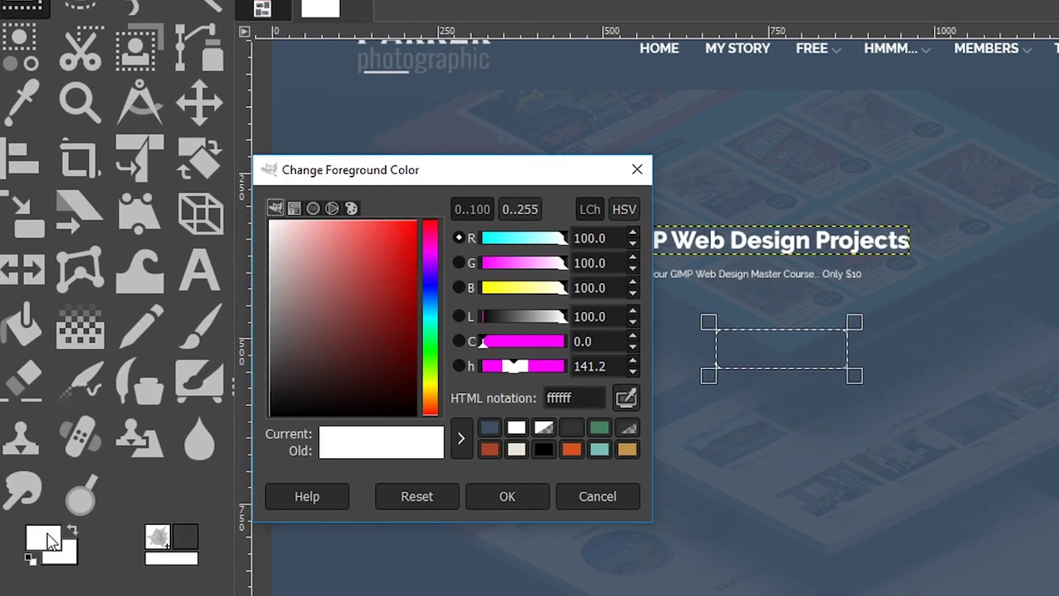
click(599, 428)
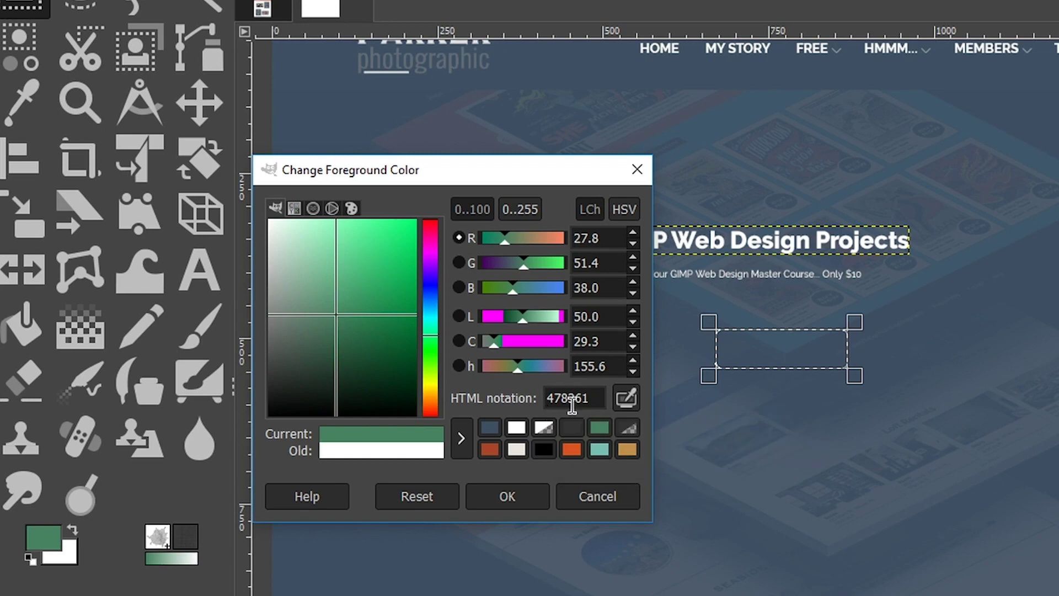
click(532, 496)
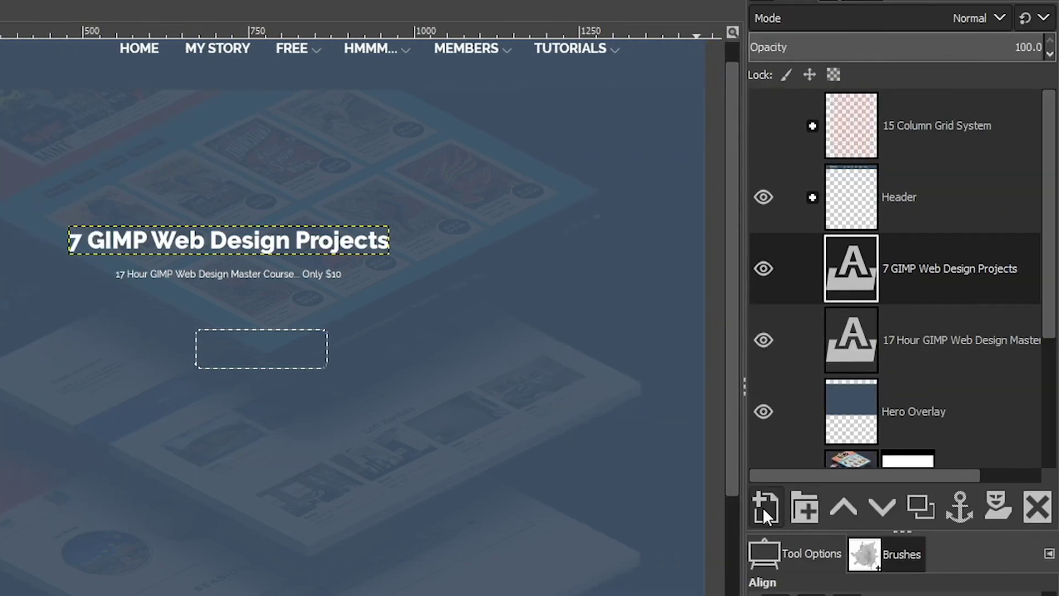
Create a new layer named CTA Button above the title text layer
click(763, 504)
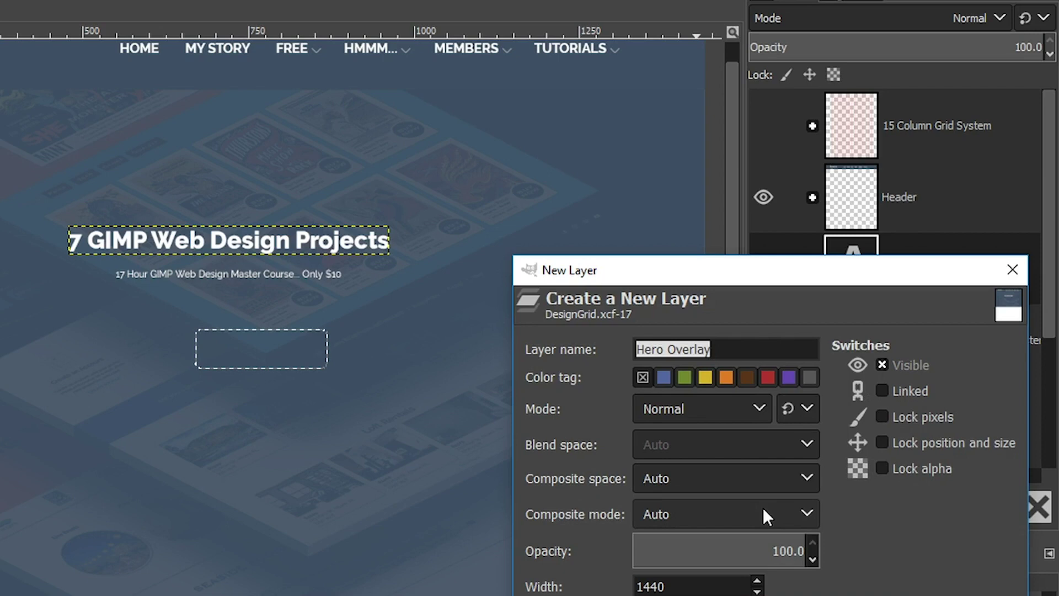
text(CTA Button)
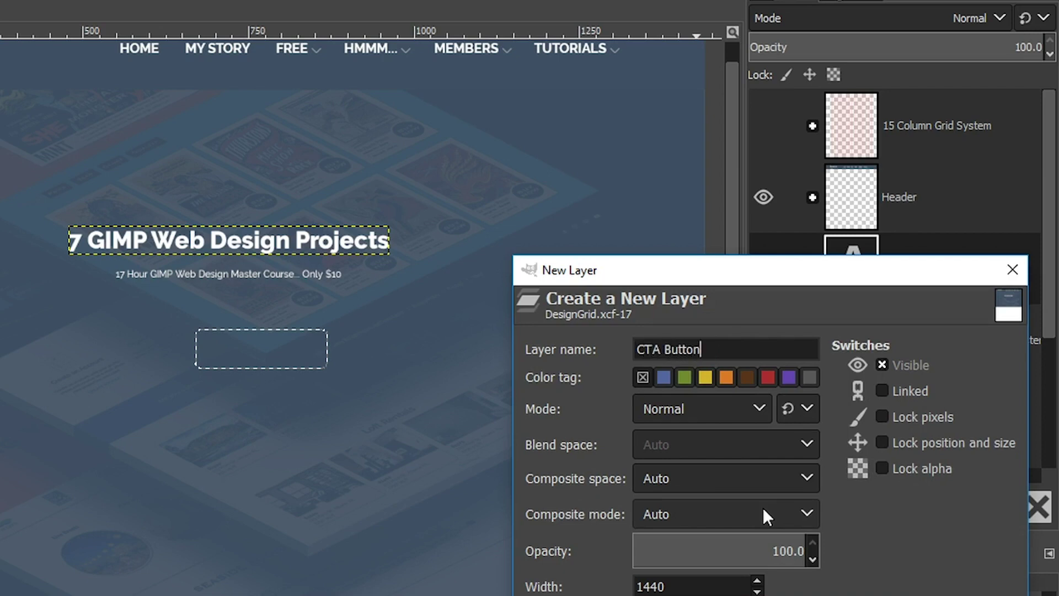
key(Return)
Fill the rounded rectangular selection with the green foreground colour and clear the selection
key(g)
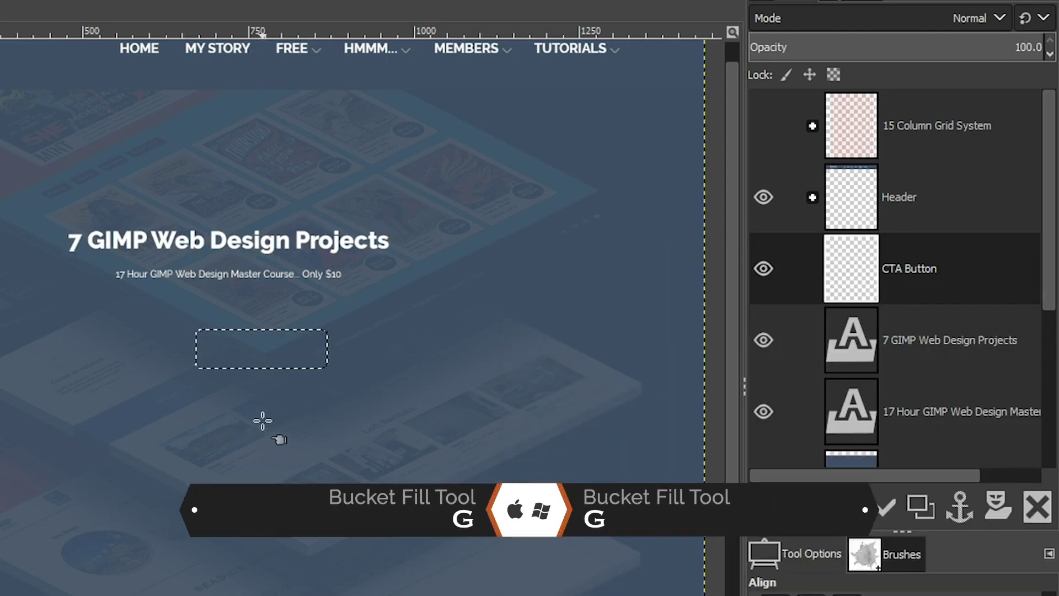
click(261, 349)
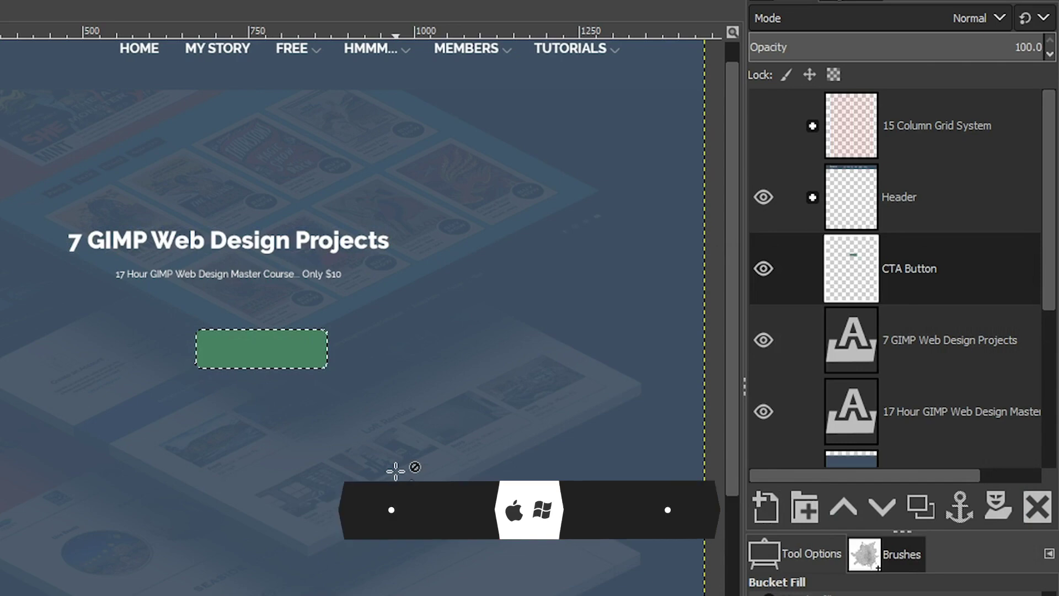
key(ctrl+d)
key(m)
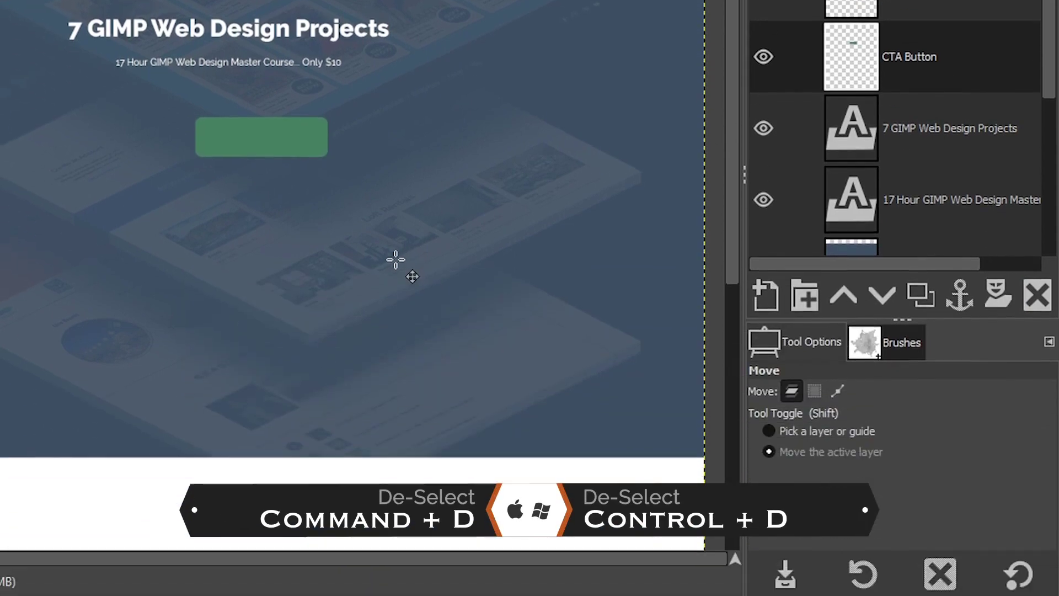
Set the Text tool to Raleway Ultra-Bold at 26 px in white
key(t)
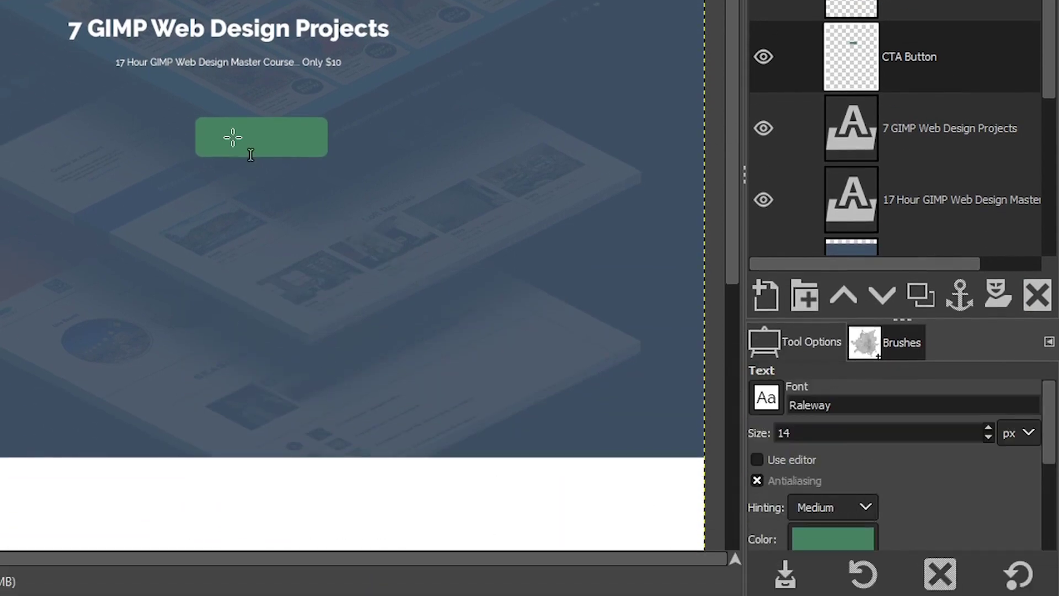
click(856, 406)
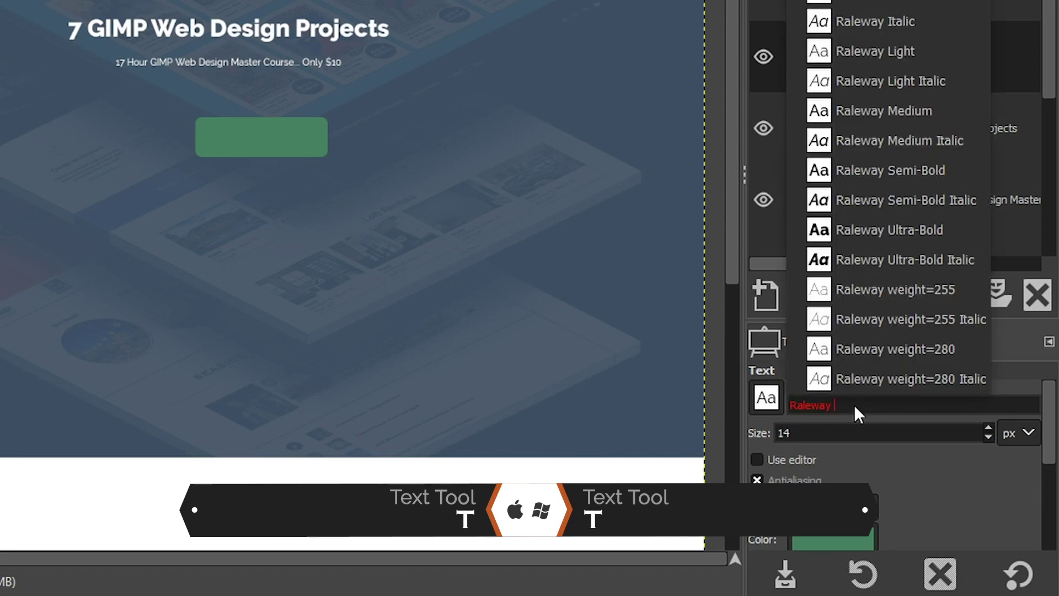
click(898, 230)
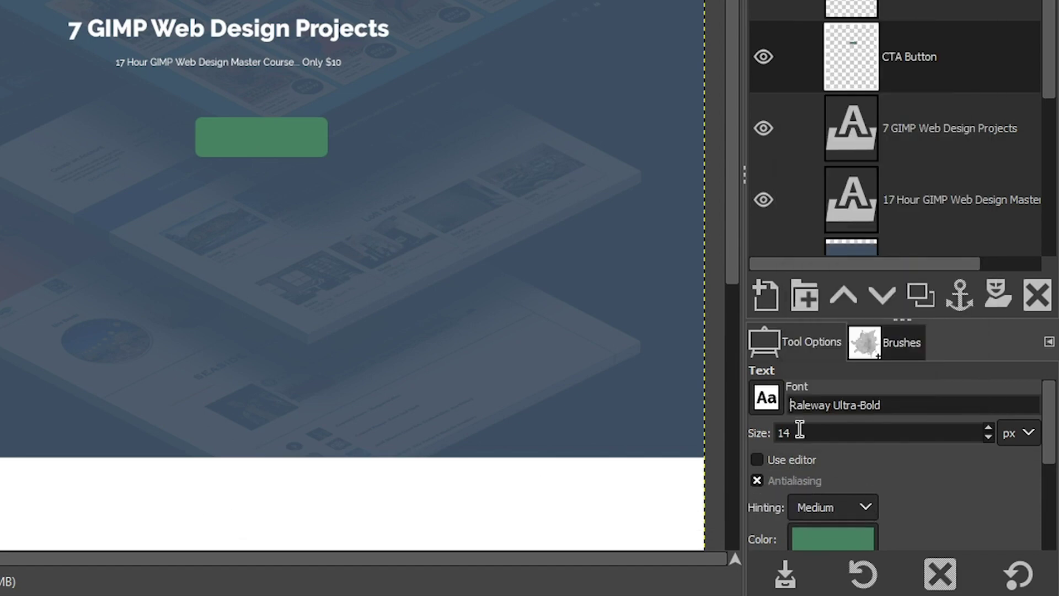
click(799, 430)
key(BackSpace)
key(BackSpace)
text(26)
click(807, 538)
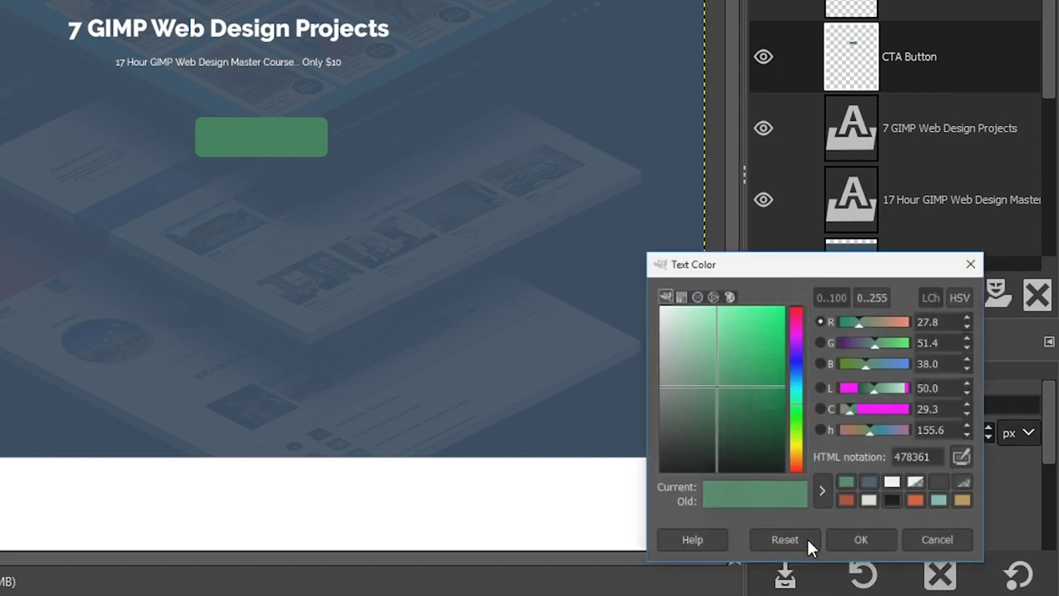
click(906, 495)
click(869, 565)
Add the text "Sign Up Now" over the green button and move it to roughly the button's middle
click(230, 138)
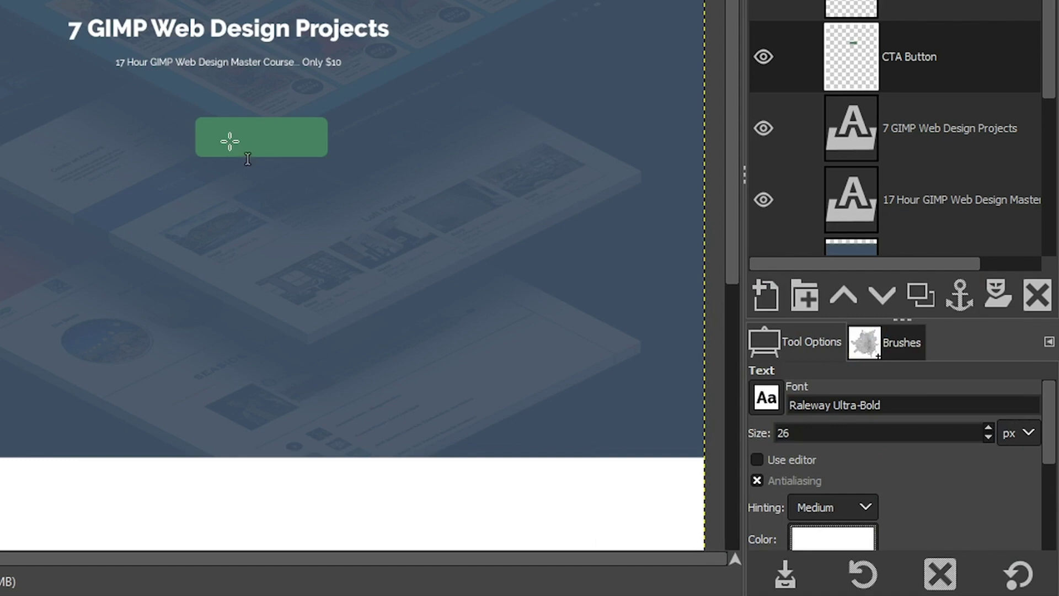
text(Si)
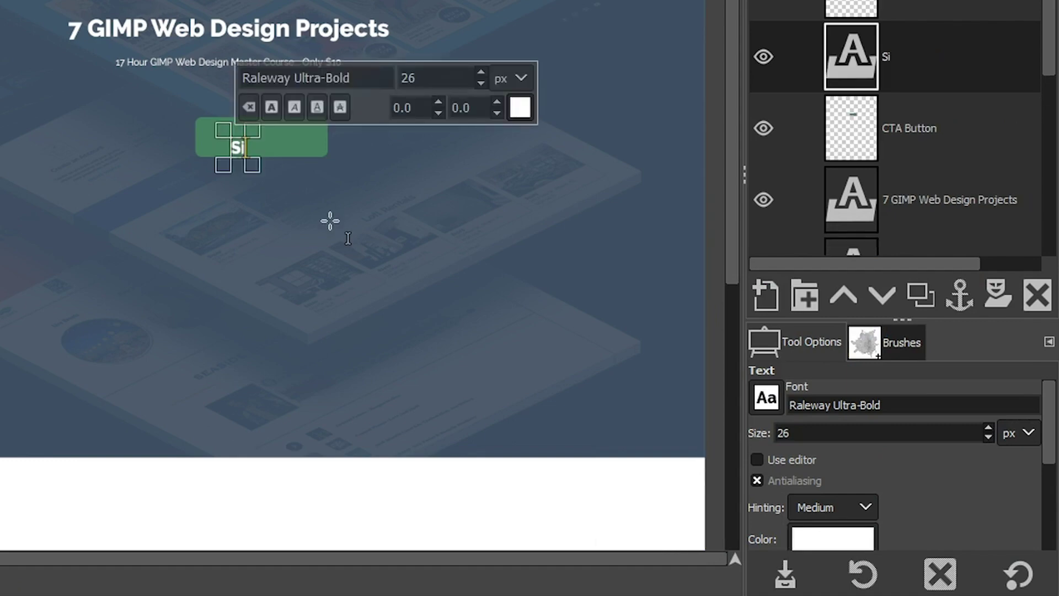
text(gn Up Now)
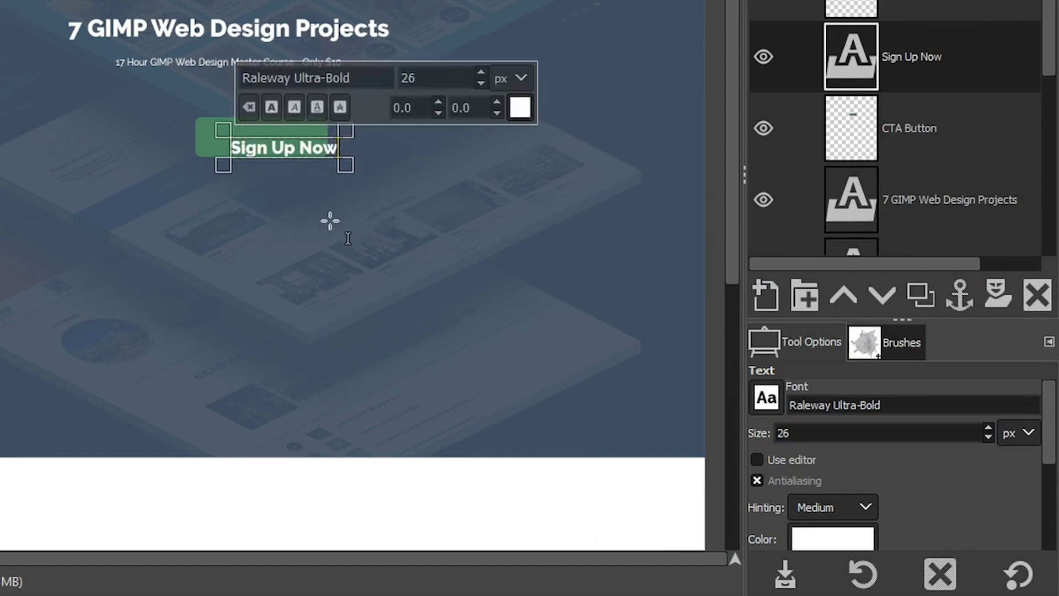
key(Escape)
key(m)
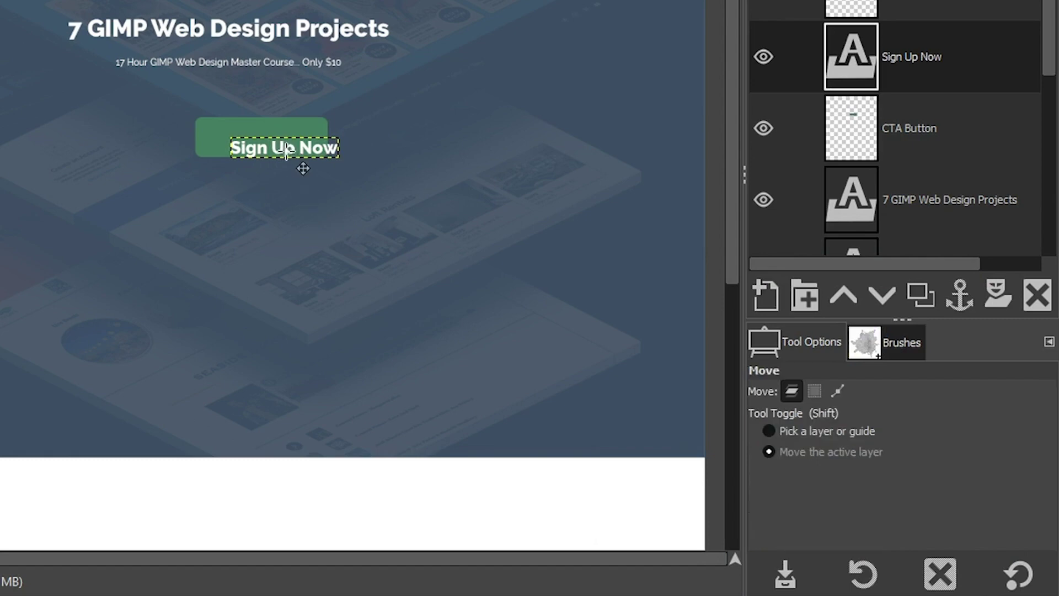
drag(301, 165, 308, 145)
Crop the CTA Button layer to its content
key(t)
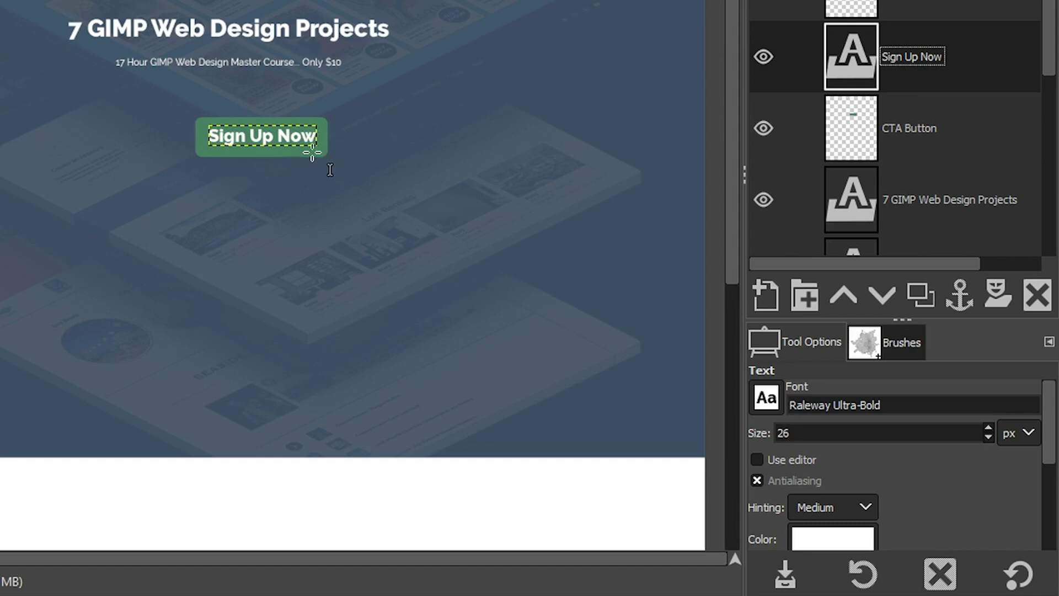
click(972, 133)
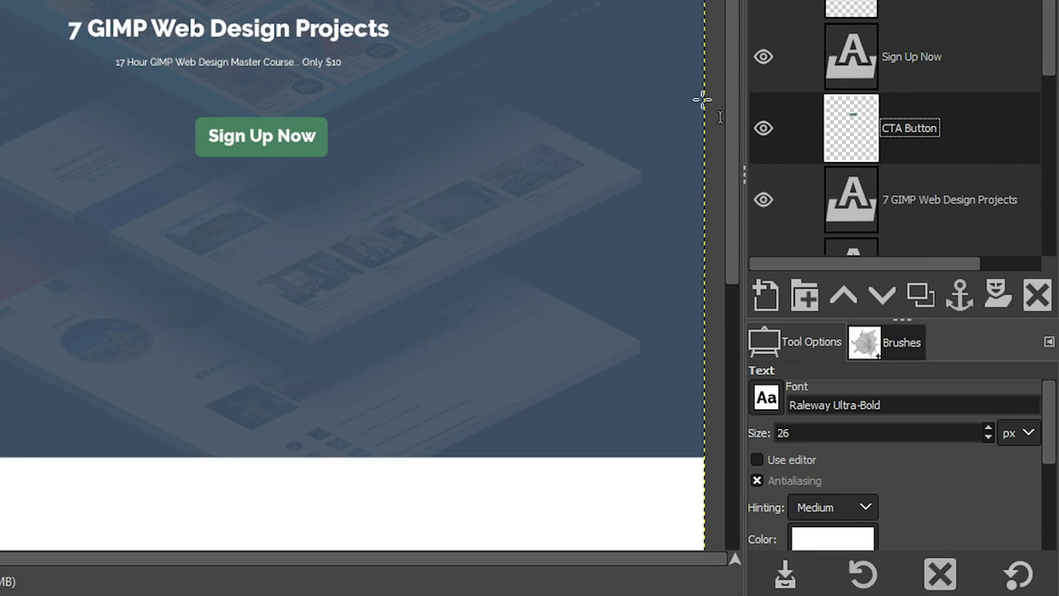
key(shift+c)
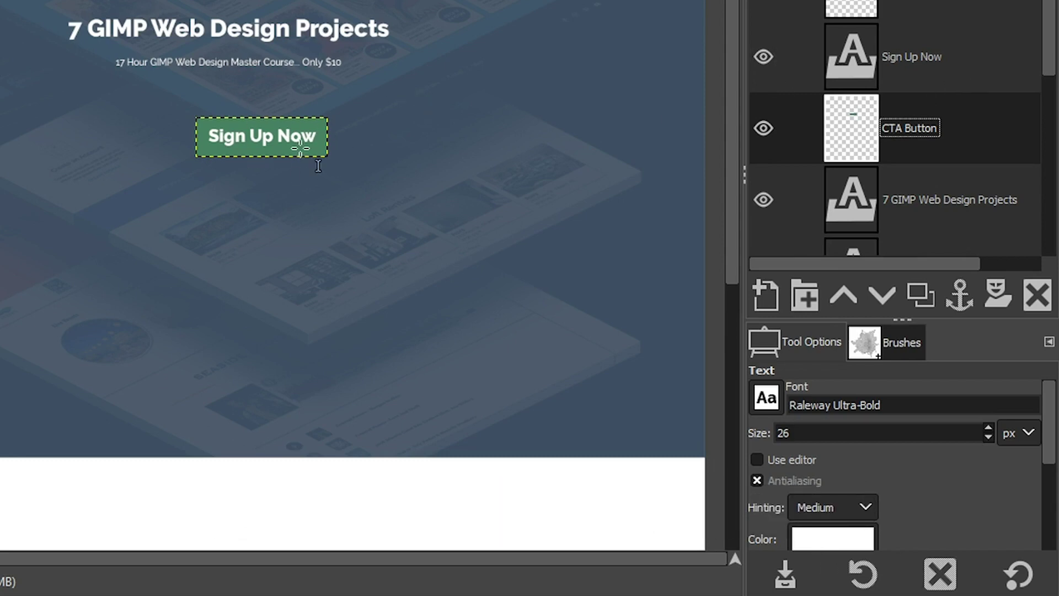
Centre the Sign Up Now text horizontally and vertically on the green button, aligning relative to the active layer
key(a)
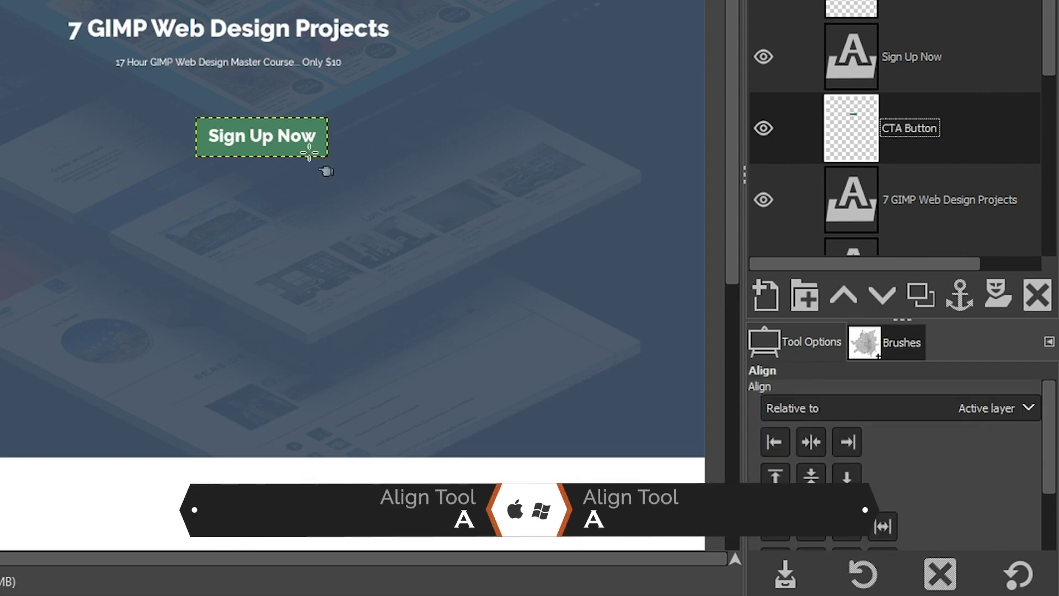
click(286, 138)
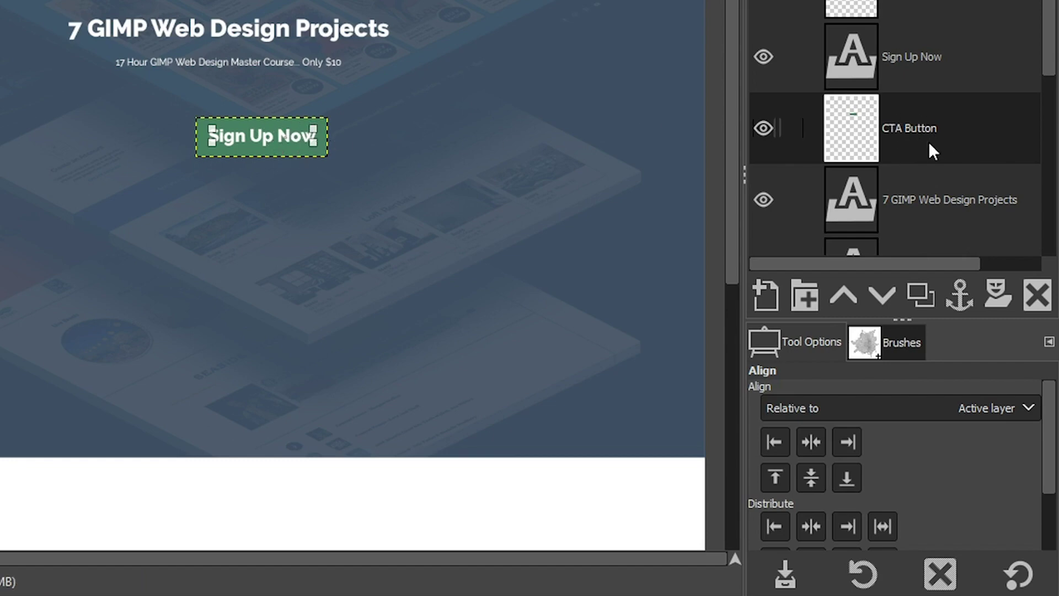
click(882, 408)
click(861, 388)
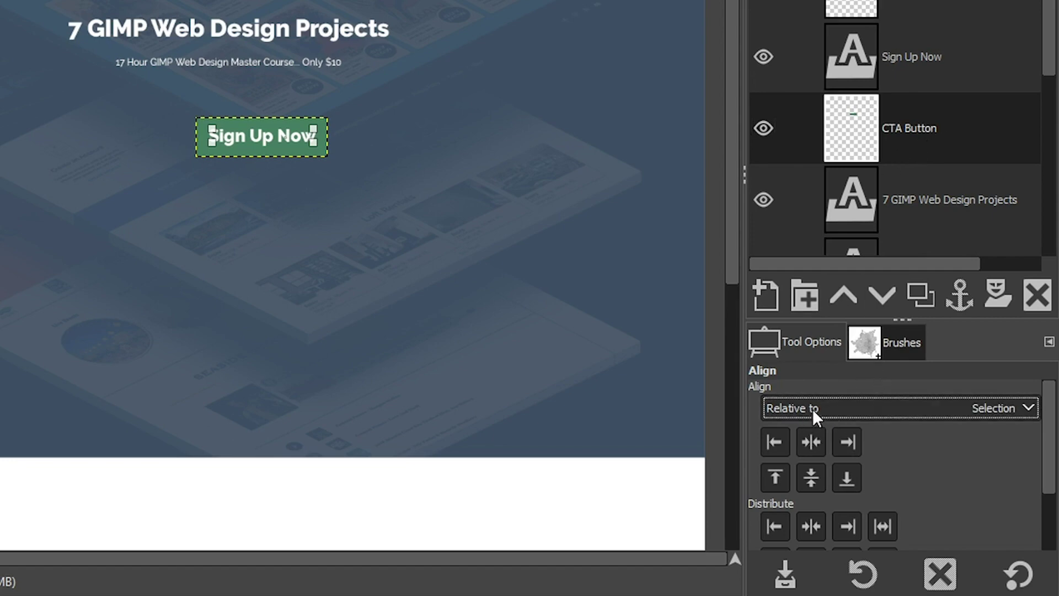
click(833, 409)
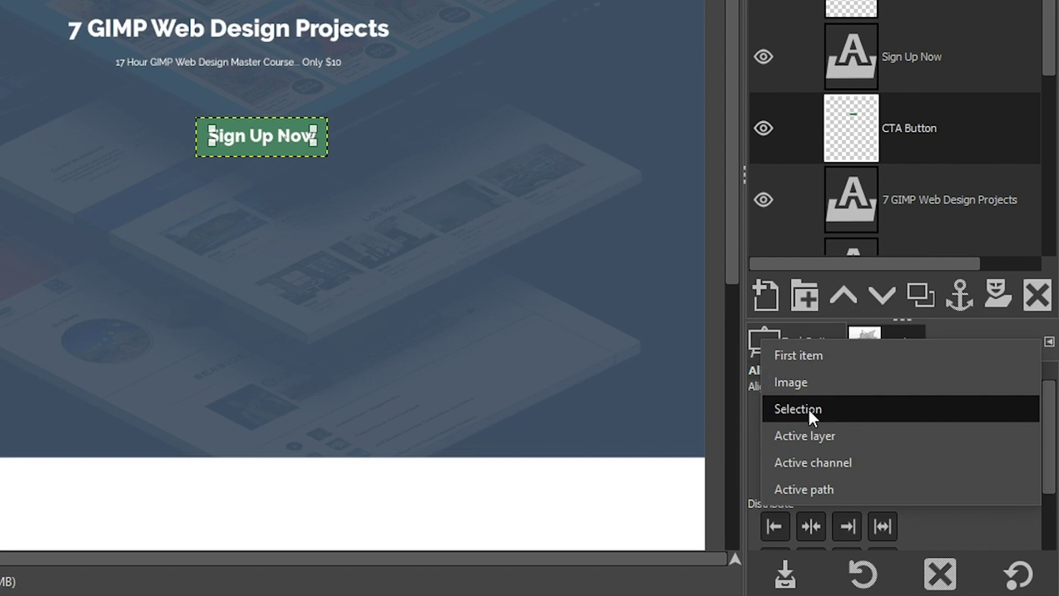
click(817, 436)
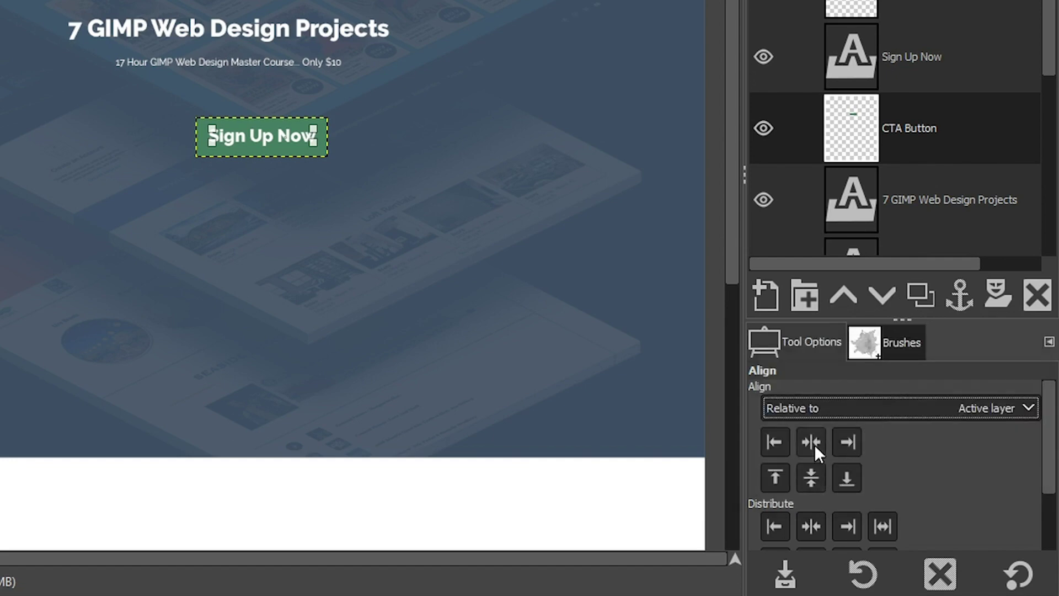
click(814, 438)
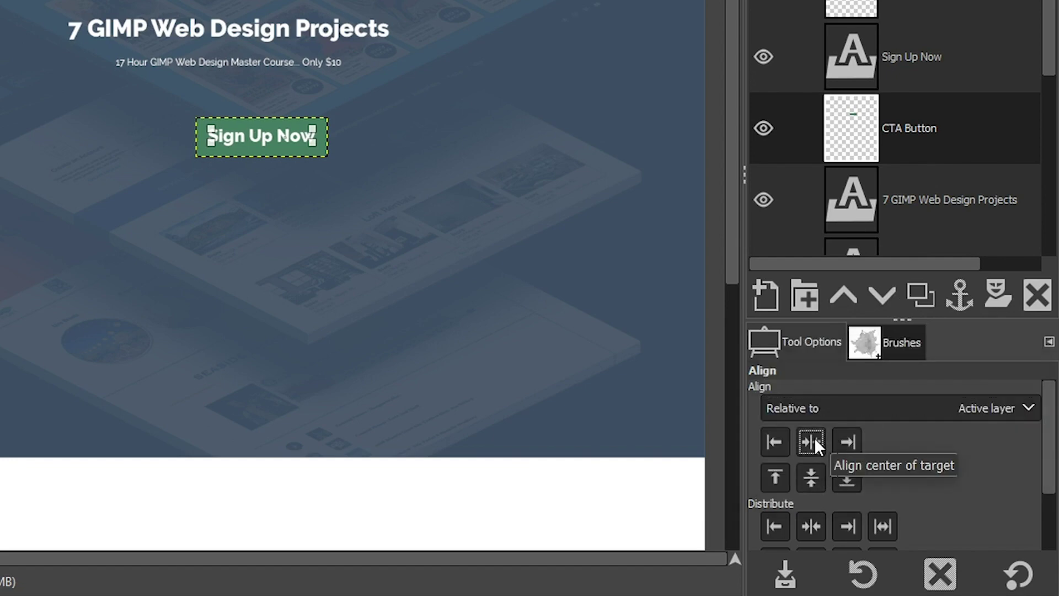
click(811, 482)
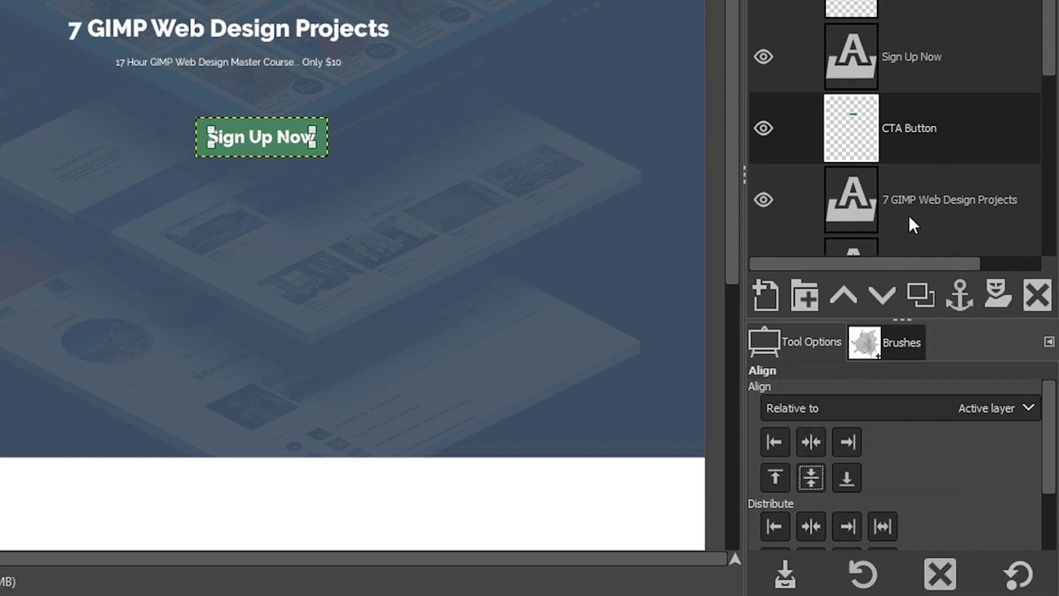
Create a layer group above the Sign Up Now text layer and name it CTA Button
click(962, 55)
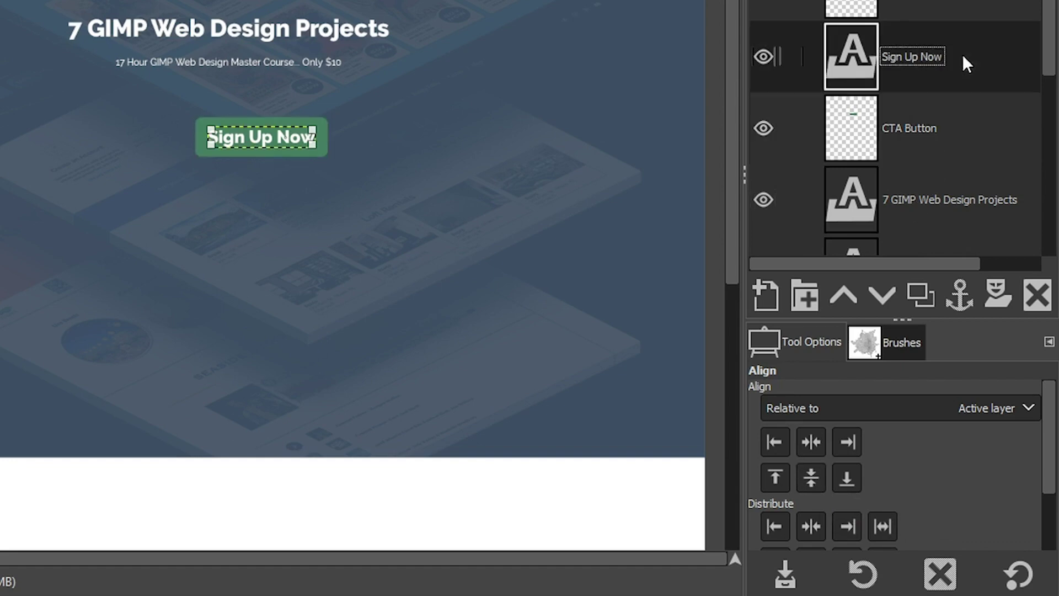
click(806, 297)
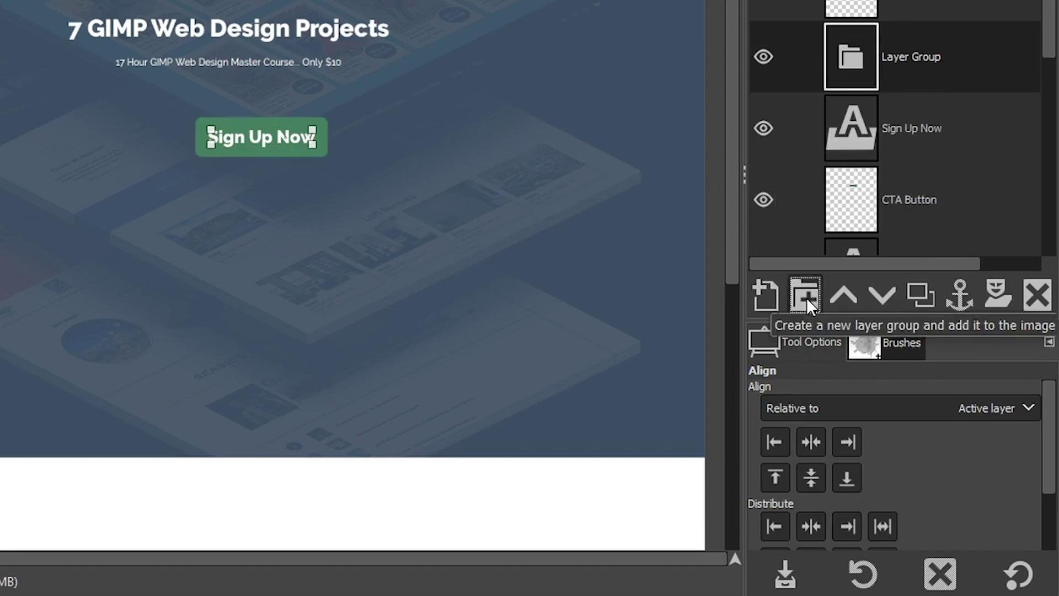
double_click(906, 51)
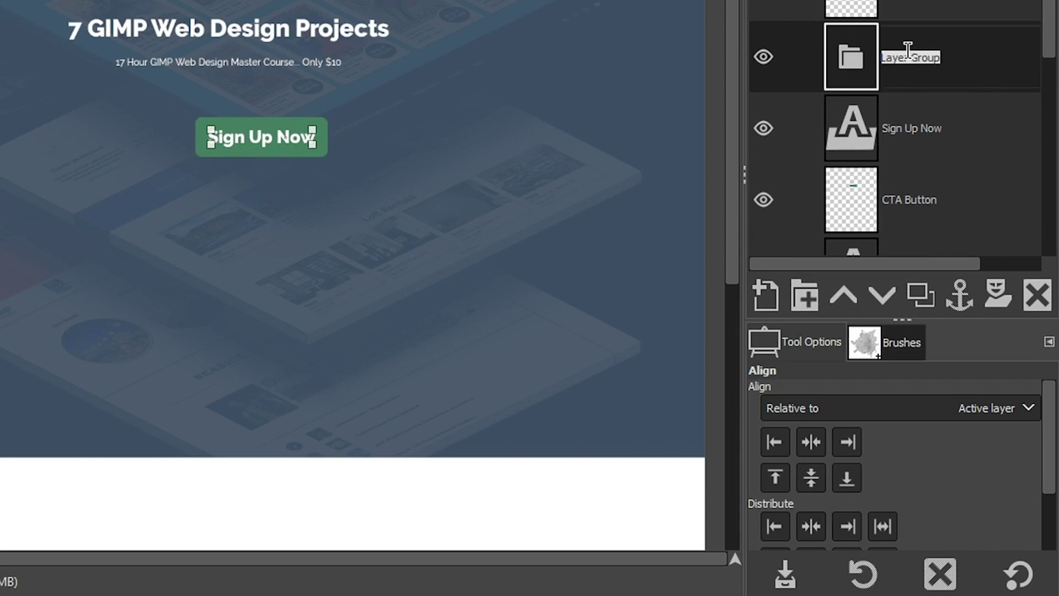
text(CTA Button)
key(Return)
Move the Sign Up Now text layer and the green button layer into the new group and collapse it
drag(963, 143, 937, 61)
drag(910, 200, 882, 60)
click(812, 57)
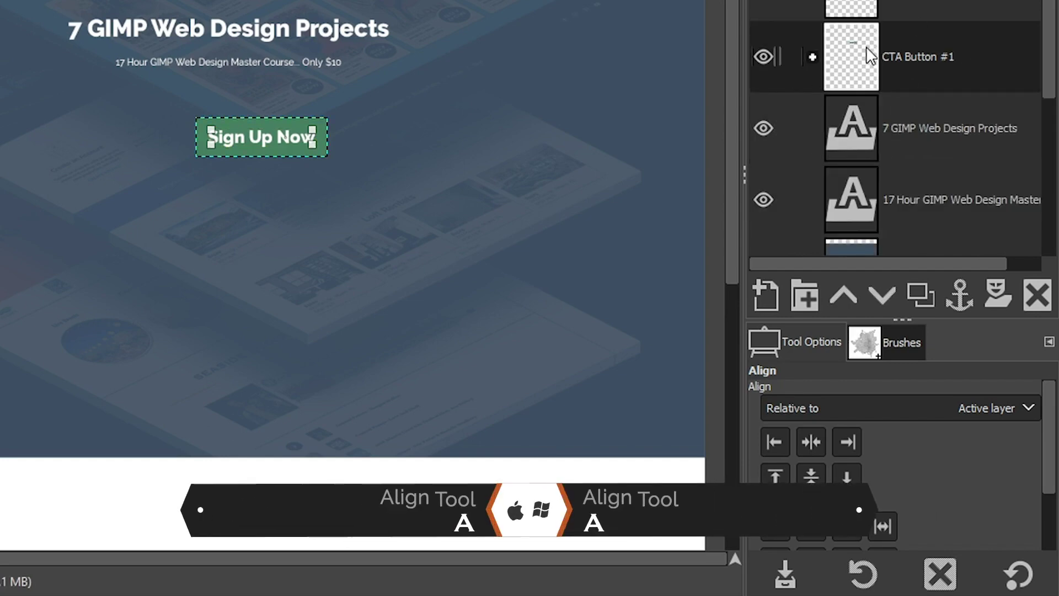
Target the Sign Up Now button group for alignment, select the whole canvas, and set alignment relative to the selection
click(318, 131)
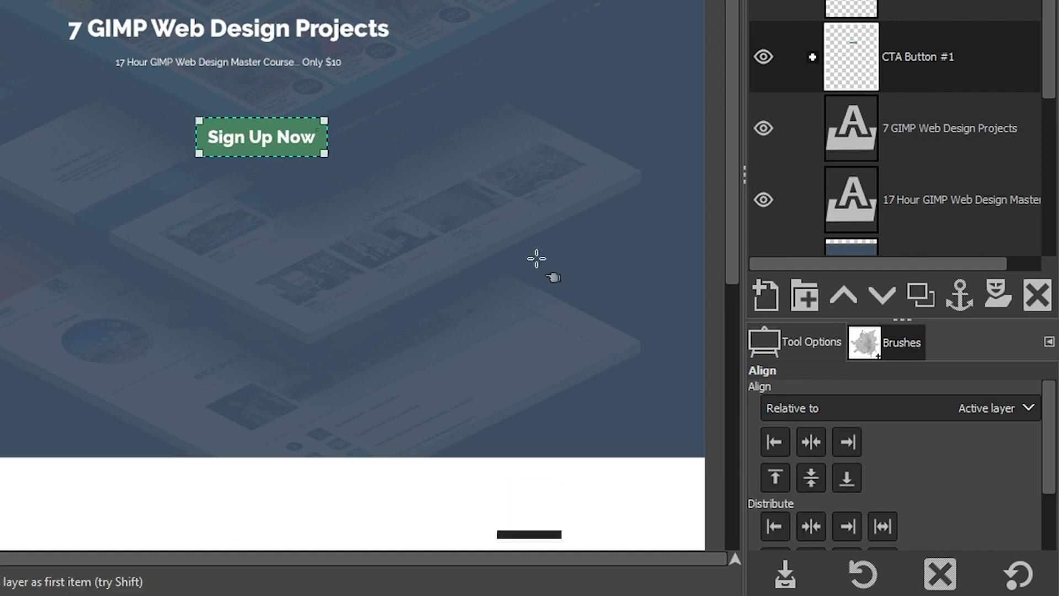
key(ctrl+a)
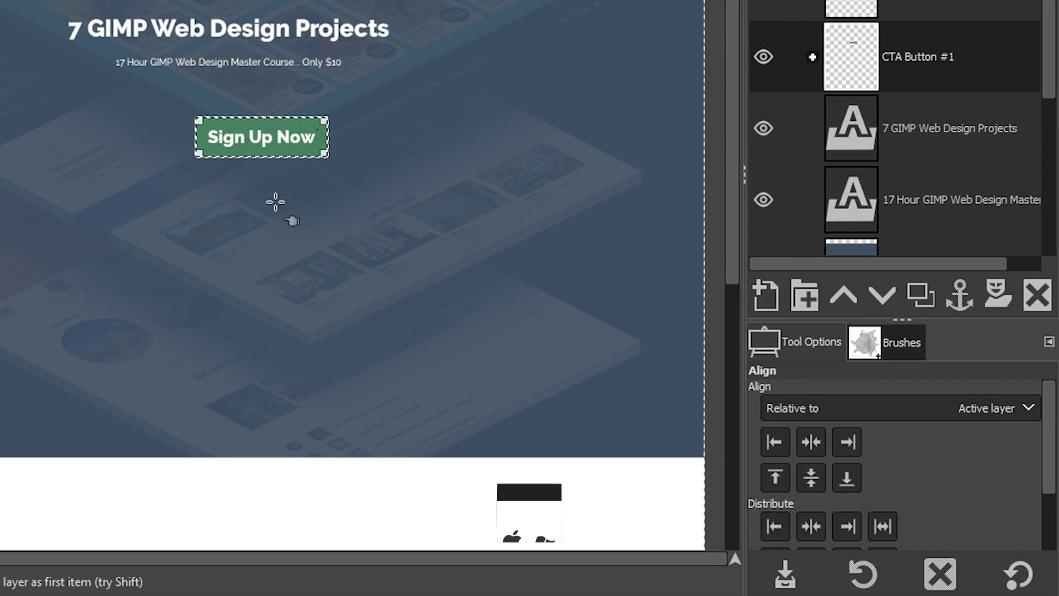
click(862, 403)
click(842, 408)
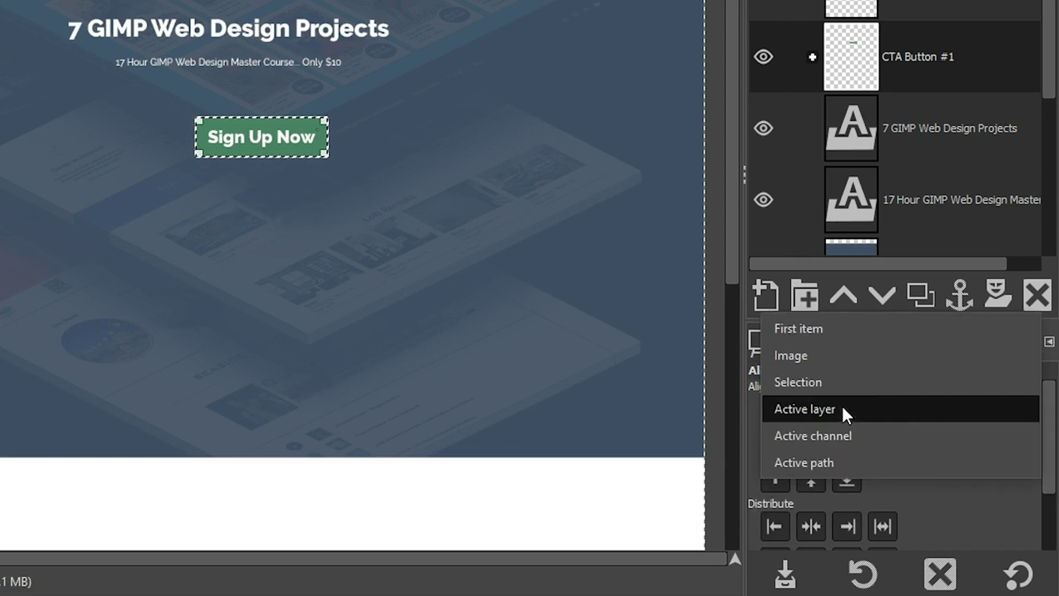
click(839, 380)
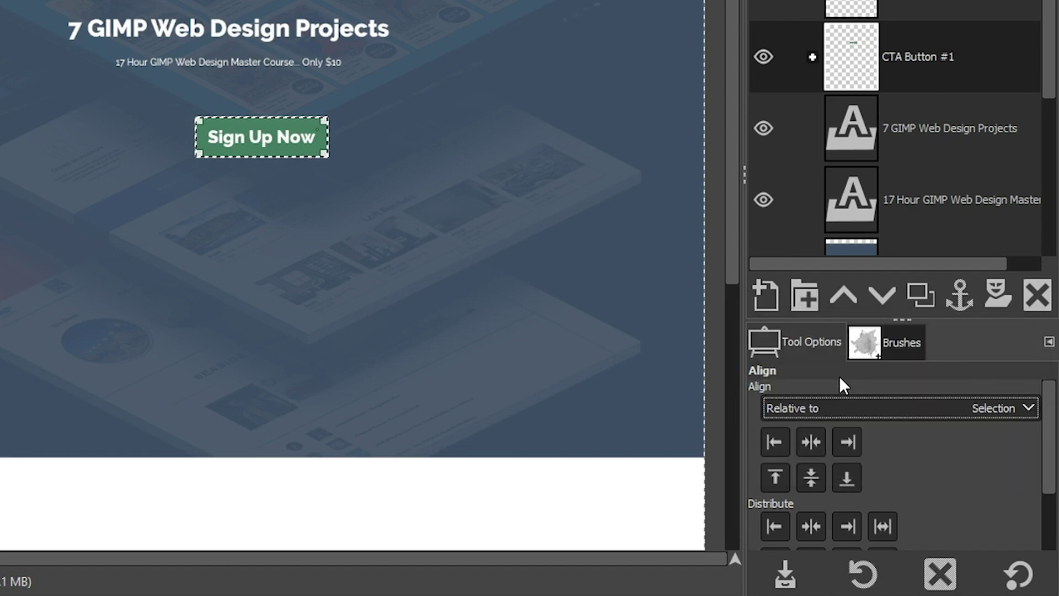
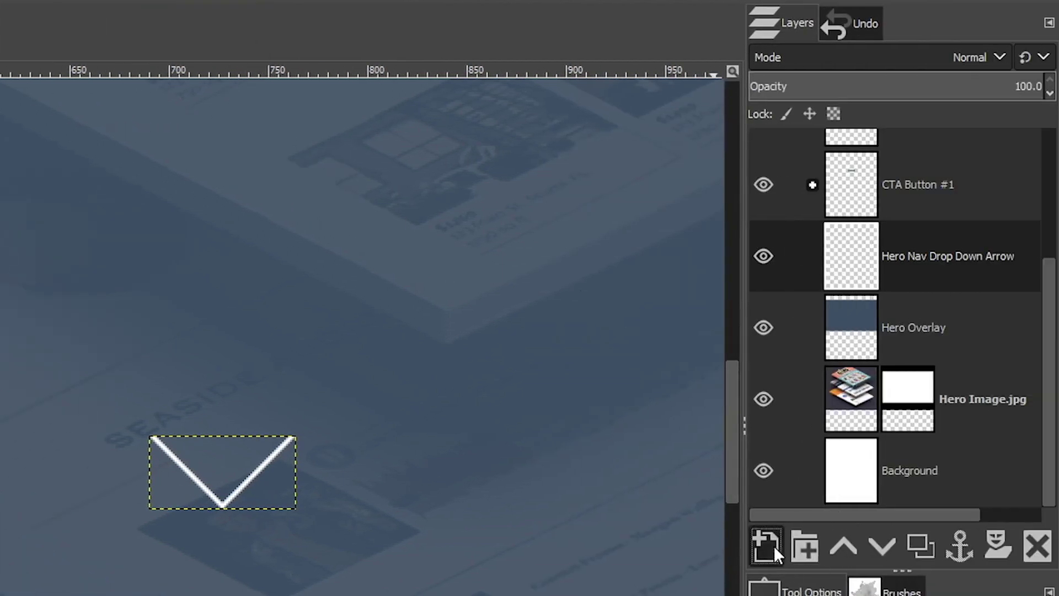
Create a new layer named Nav Circle Button above the Hero Nav Drop Down Arrow layer
click(769, 546)
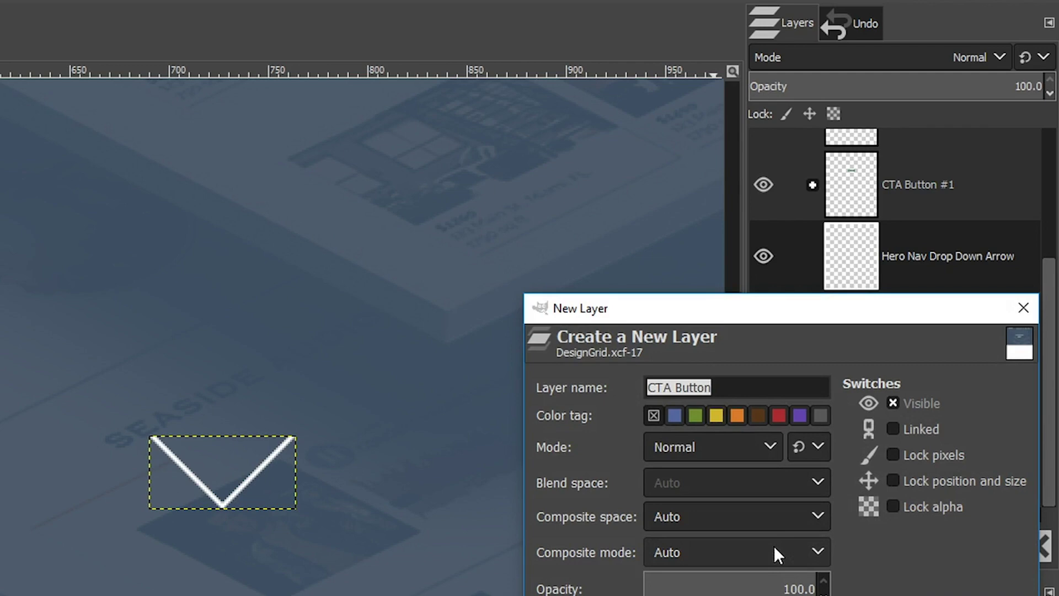
text(Nav Circle Button)
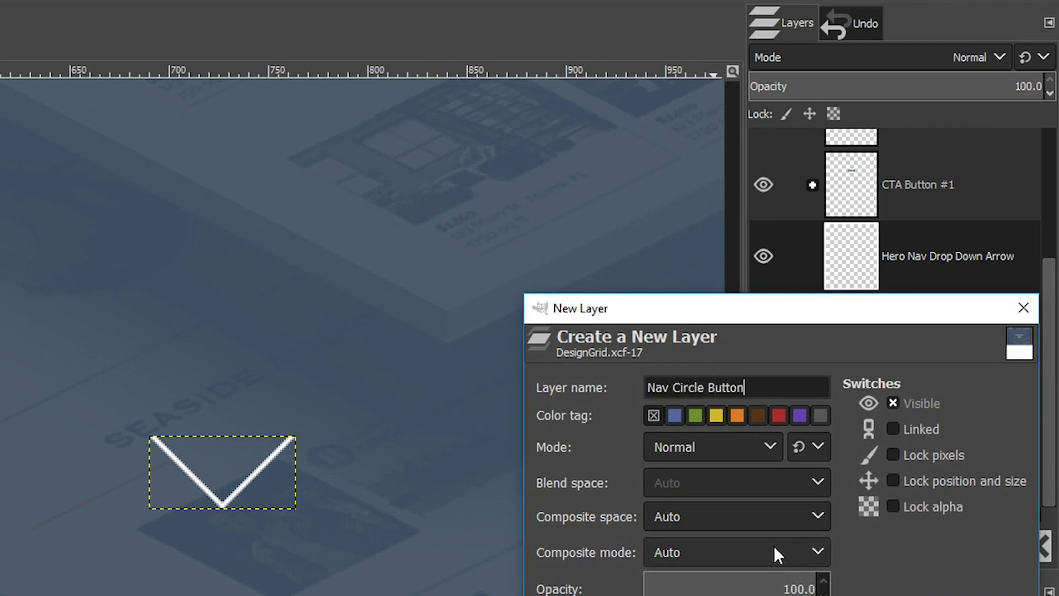
key(Return)
Make a circular ellipse selection near the drop-down arrow and set its size to 70 by 70 px
drag(3, 251, 258, 508)
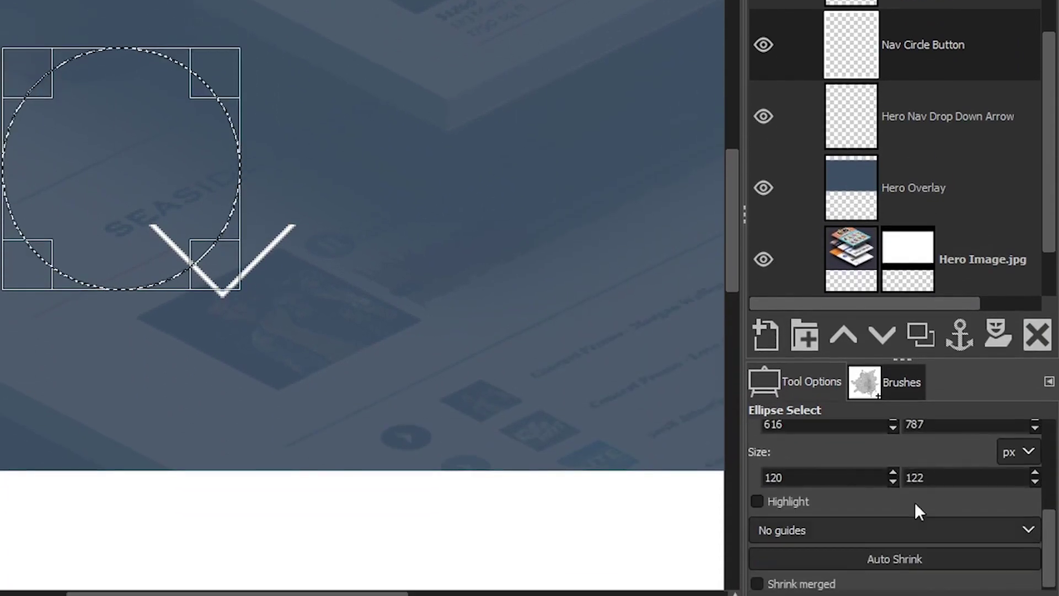
double_click(832, 473)
text(70)
key(Return)
key(Tab)
text(70)
key(Return)
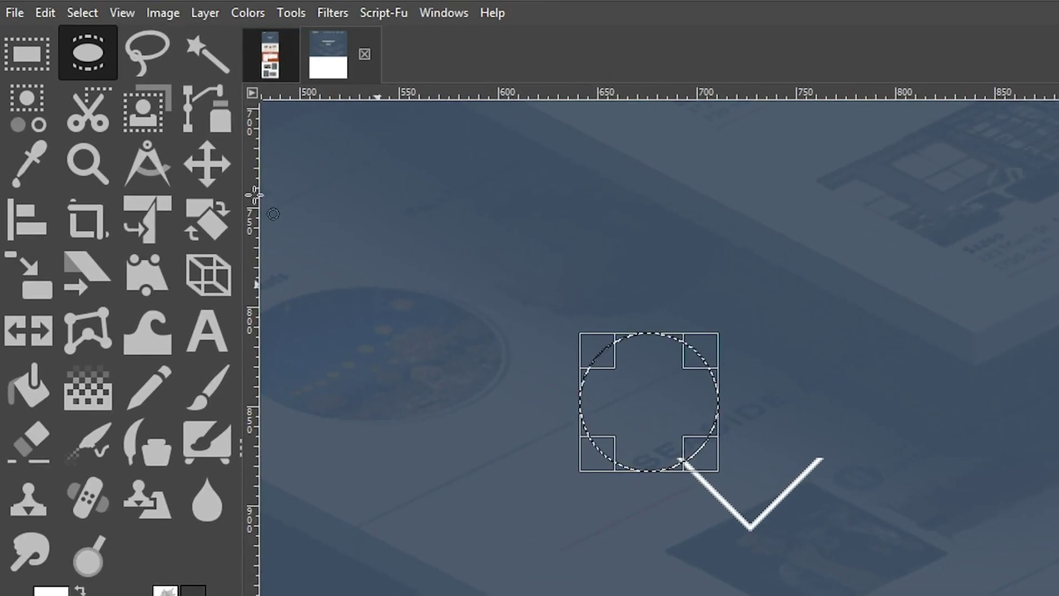
Stroke the circular selection with a 4 px solid white line and deselect it
click(44, 13)
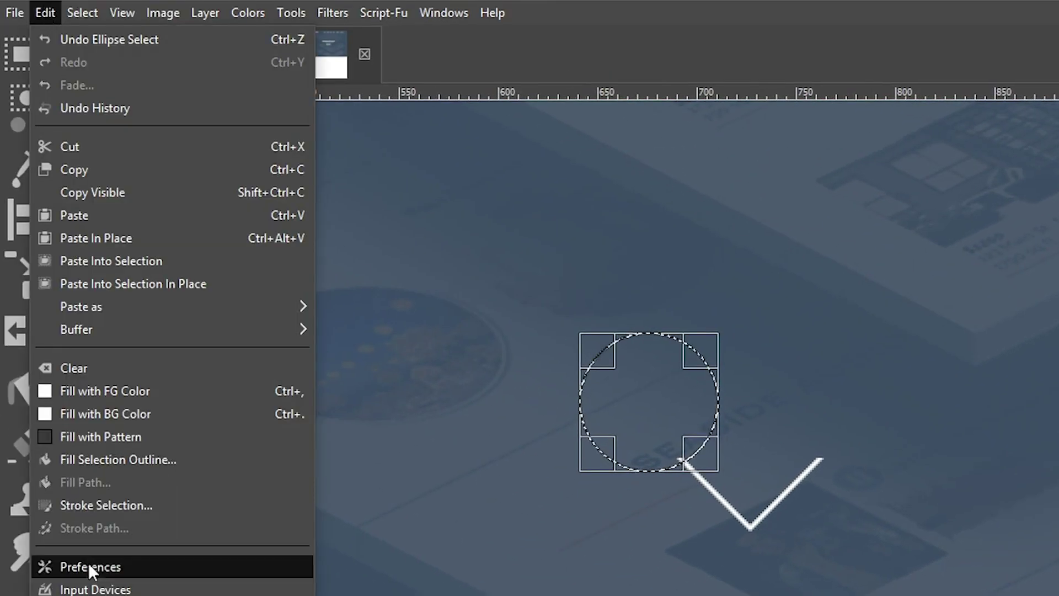
click(100, 505)
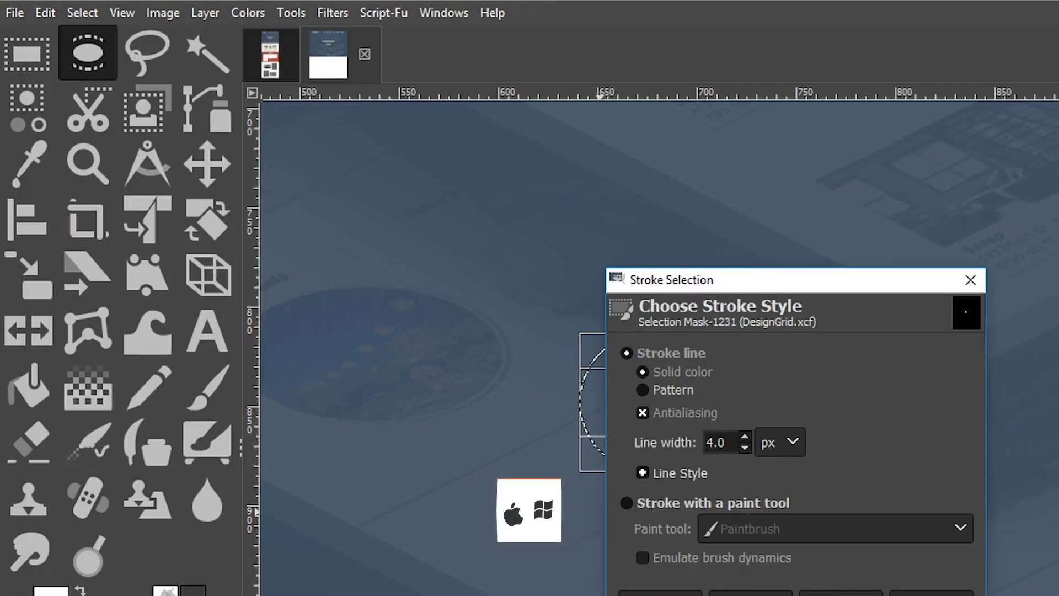
click(835, 593)
key(ctrl+d)
Move the white circle over the drop-down arrow and crop the Nav Circle Button layer to its content
key(m)
drag(721, 463, 823, 539)
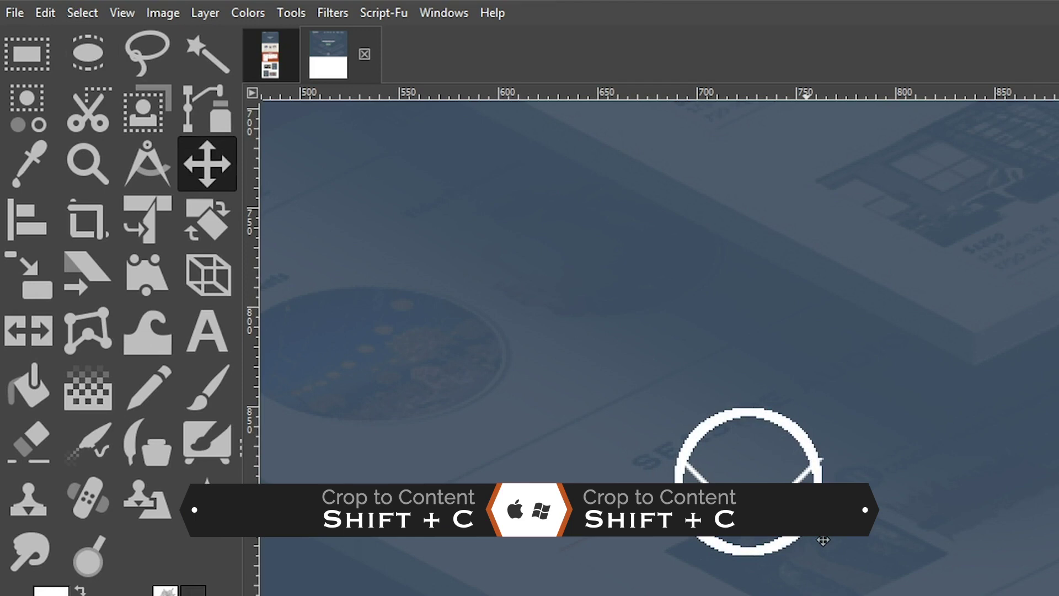
key(shift+c)
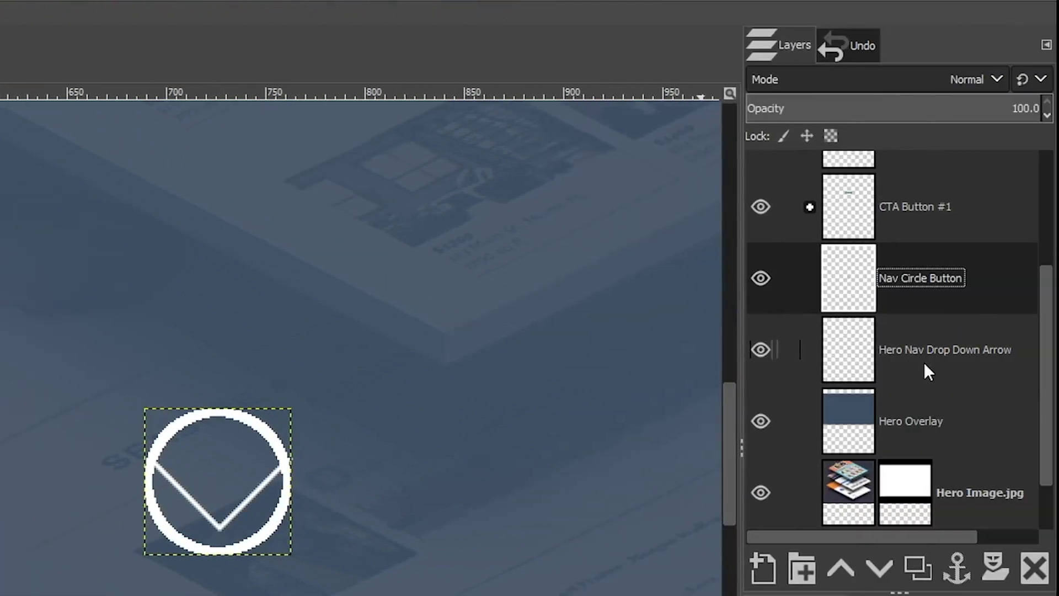
Scale the Hero Nav Drop Down Arrow layer to 50 by 25 px and centre it by eye inside the circle
click(924, 362)
key(shift+s)
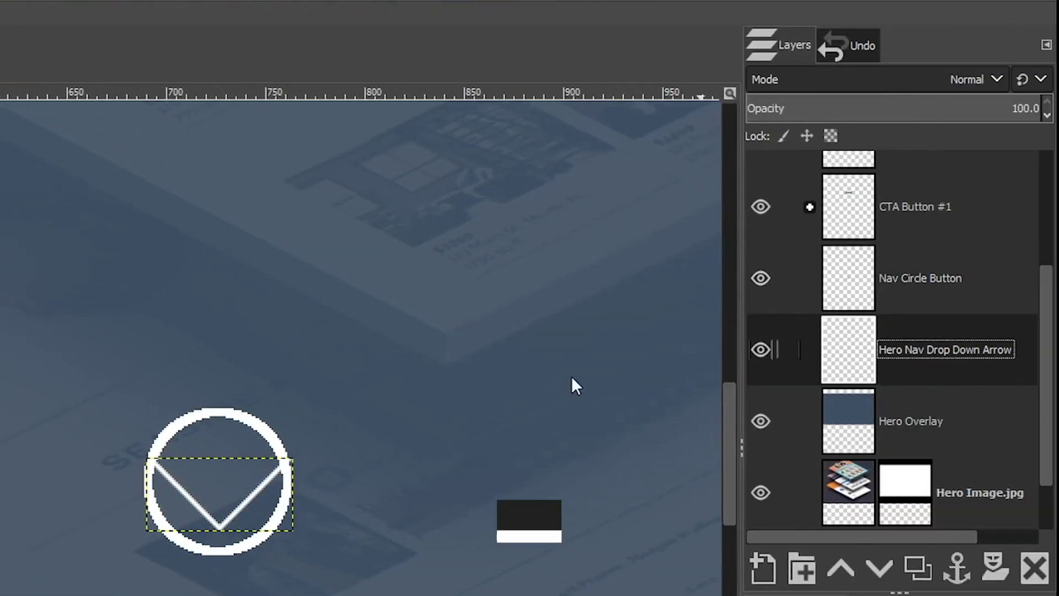
click(260, 475)
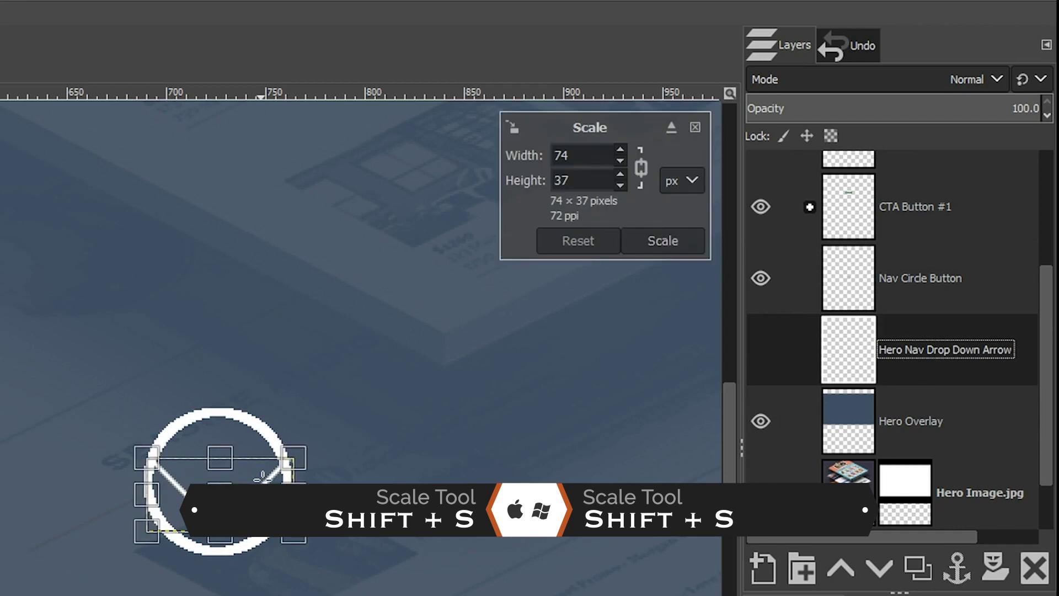
drag(305, 457, 274, 494)
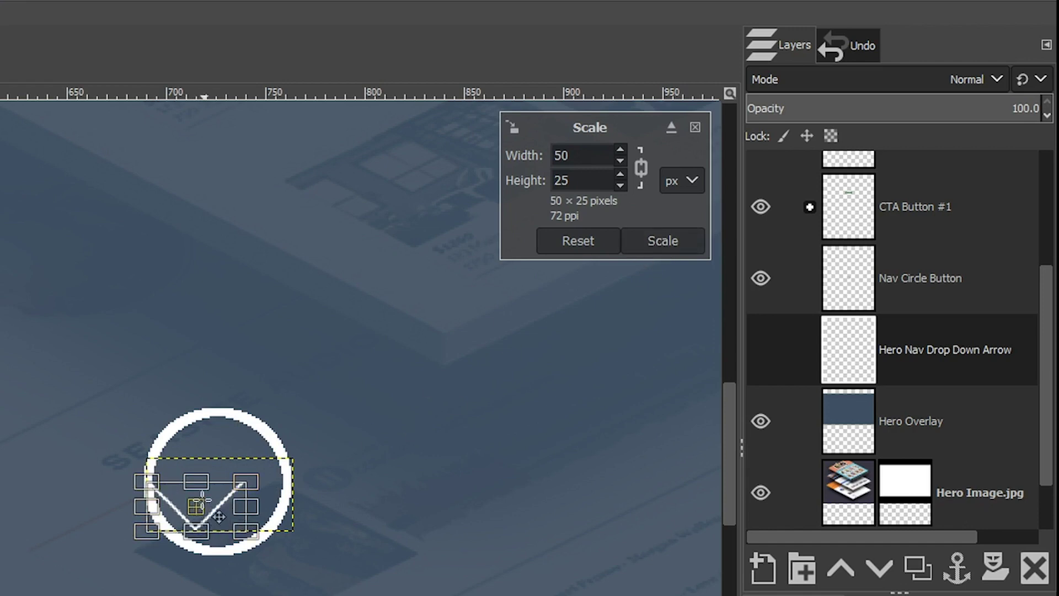
drag(213, 524, 233, 510)
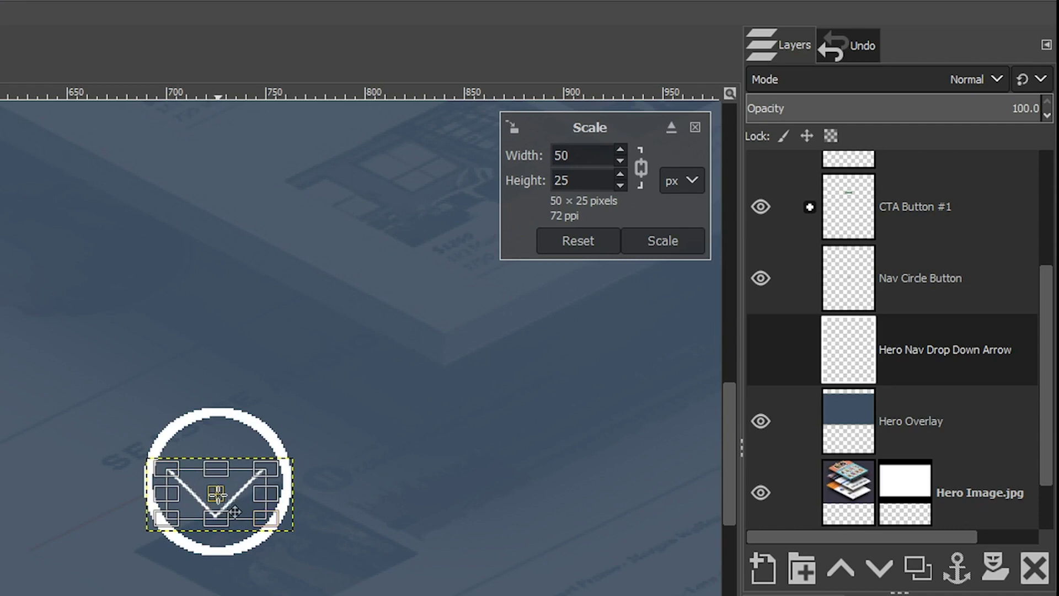
click(670, 243)
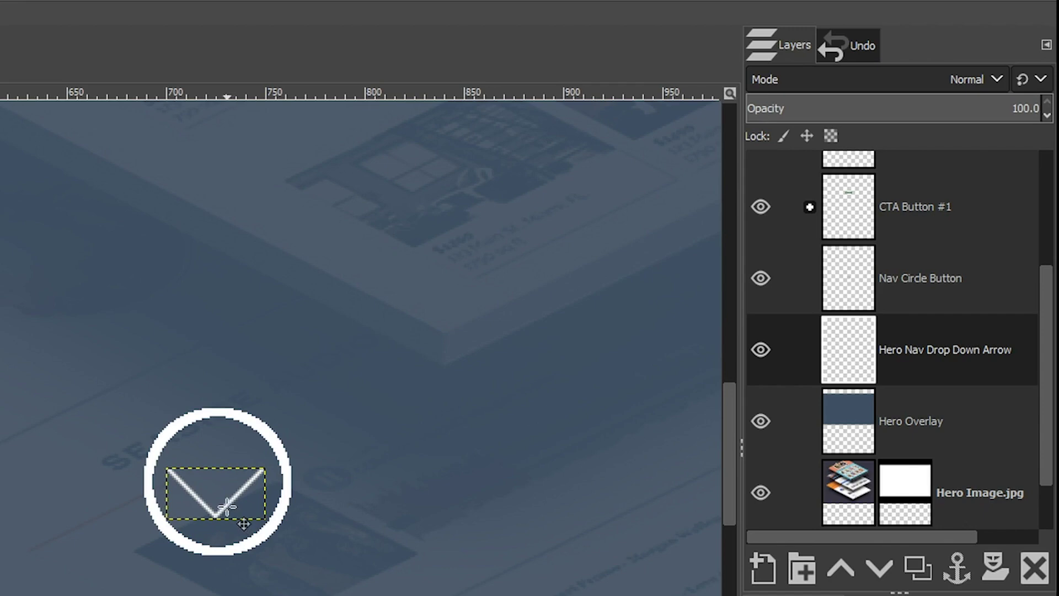
key(Right)
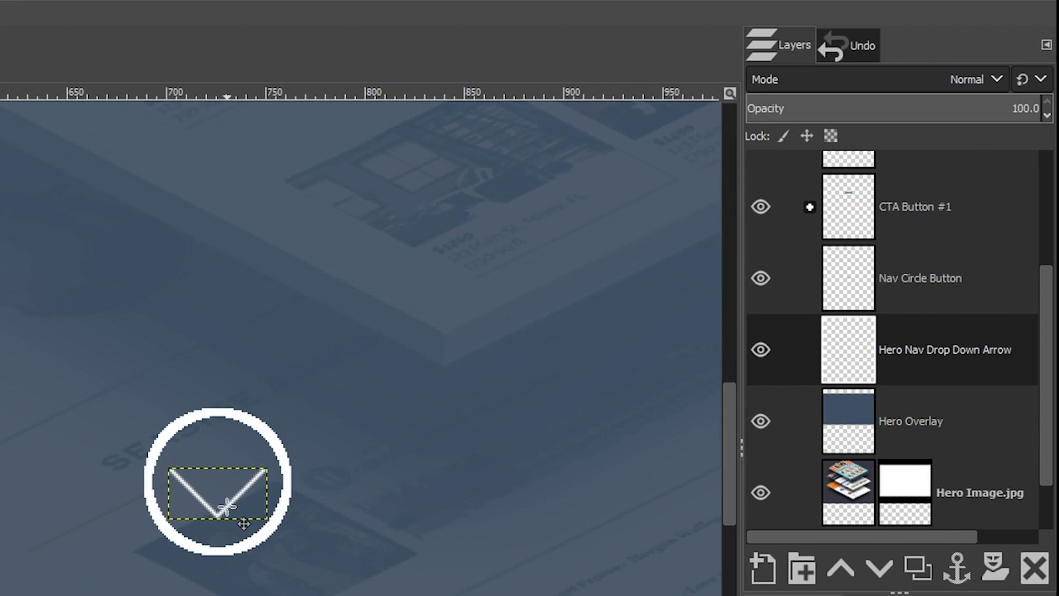
key(Up)
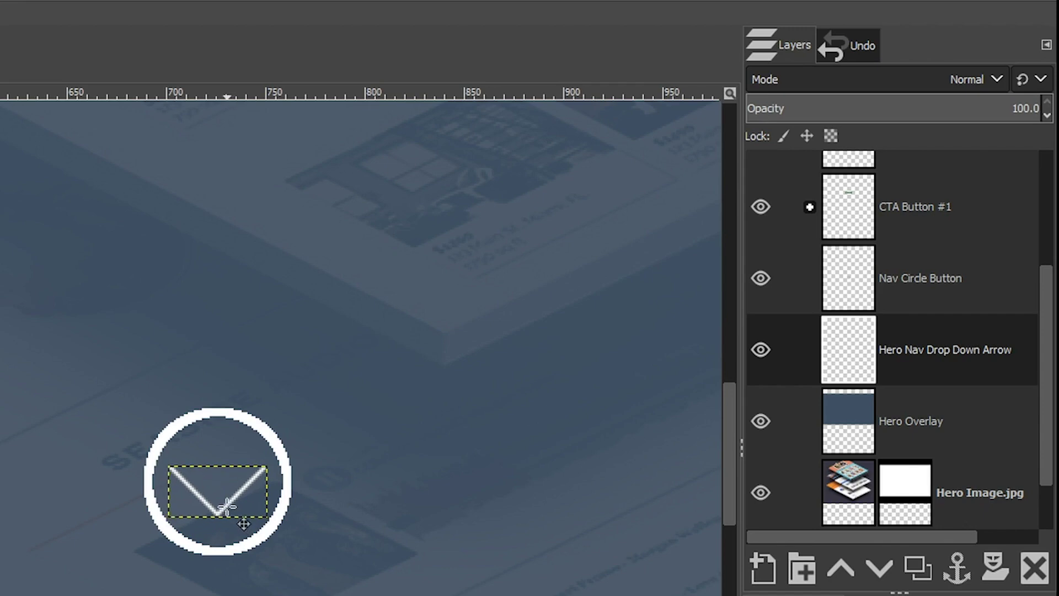
Create a layer group above the Nav Circle Button layer and name it Nav Button
click(919, 278)
click(802, 568)
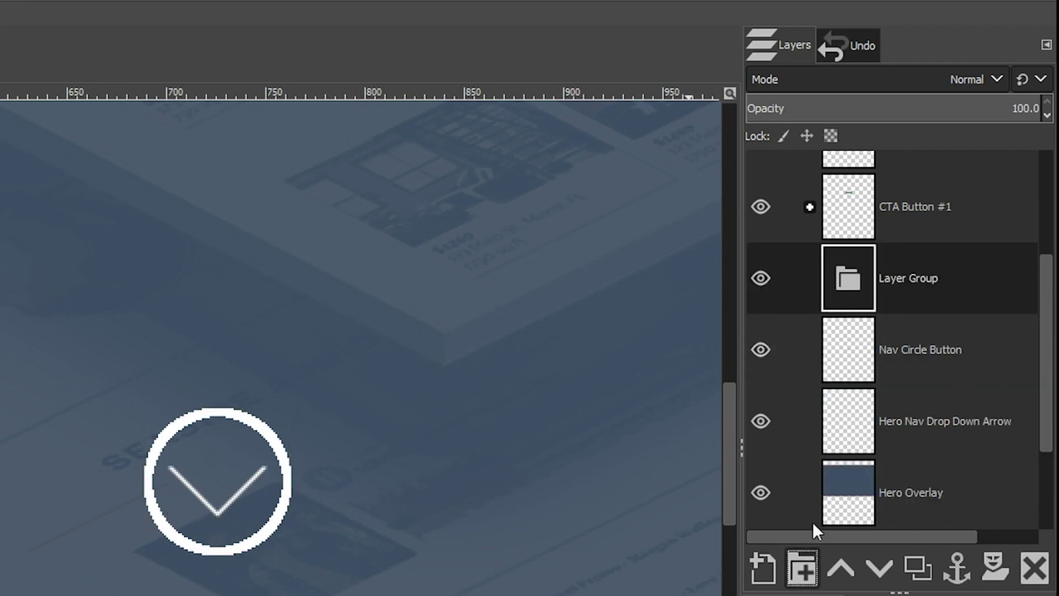
double_click(905, 284)
text(Nav Button)
key(Return)
Move the Nav Circle Button and Hero Nav Drop Down Arrow layers into the Nav Button group and collapse it
drag(915, 349, 856, 353)
drag(882, 420, 871, 381)
click(810, 277)
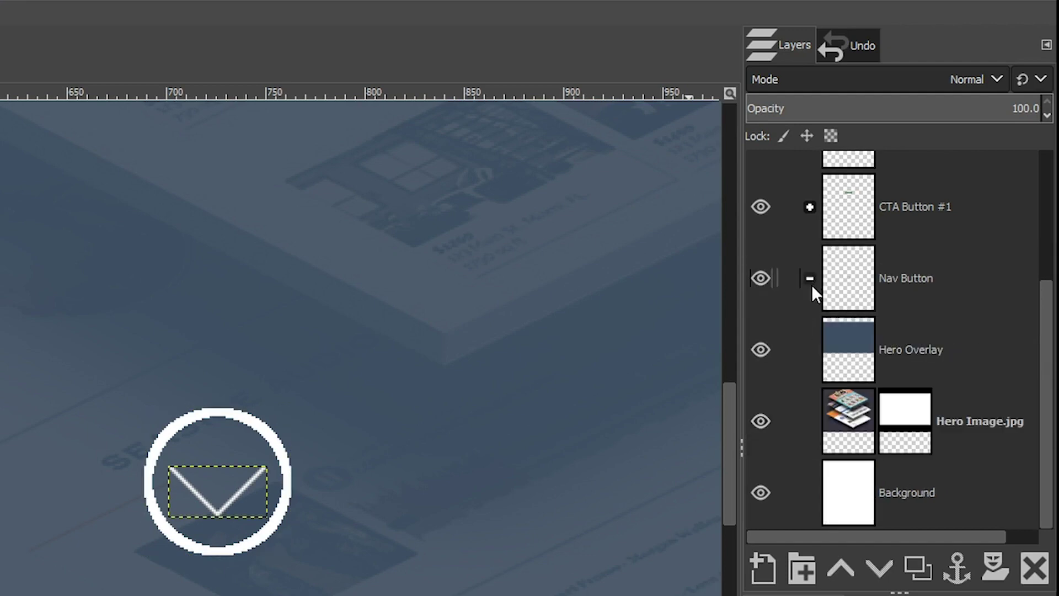
Move the Nav Button group down near the hero section's lower edge and centre it horizontally relative to the whole-canvas selection
drag(286, 537, 334, 595)
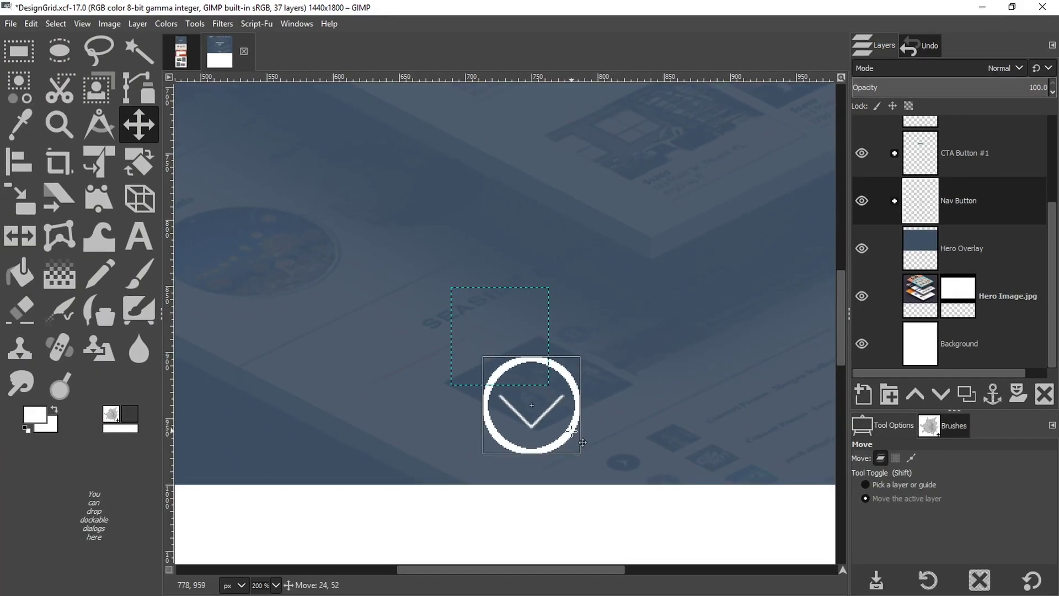
drag(582, 442, 582, 443)
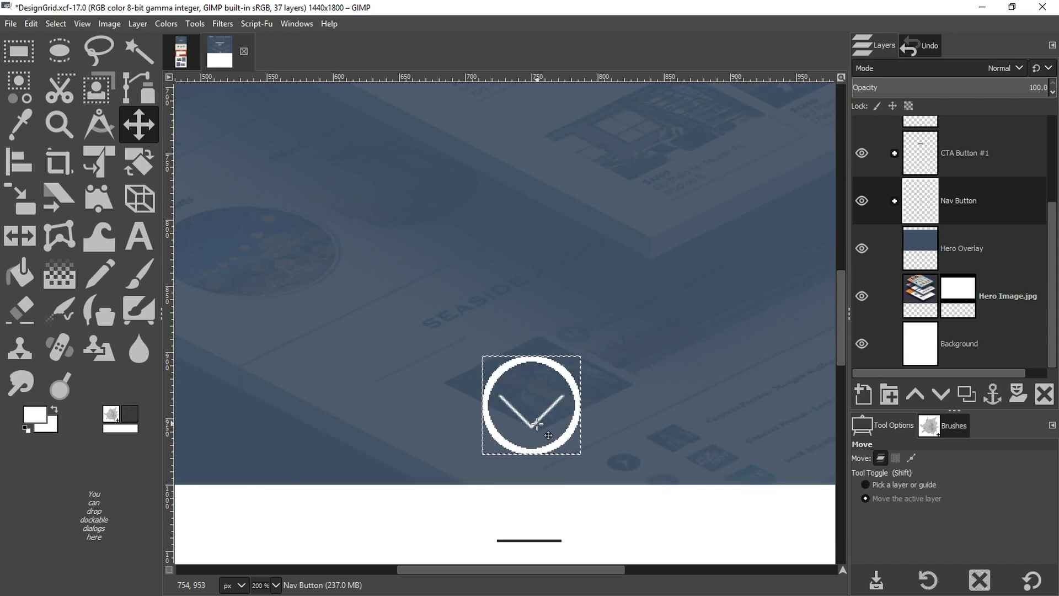
key(q)
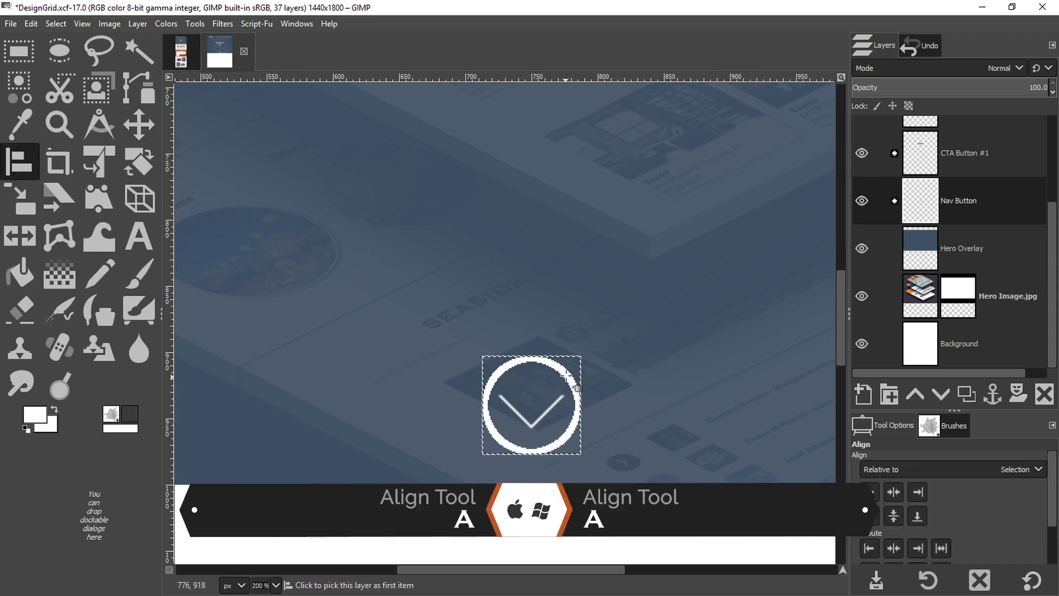
click(568, 375)
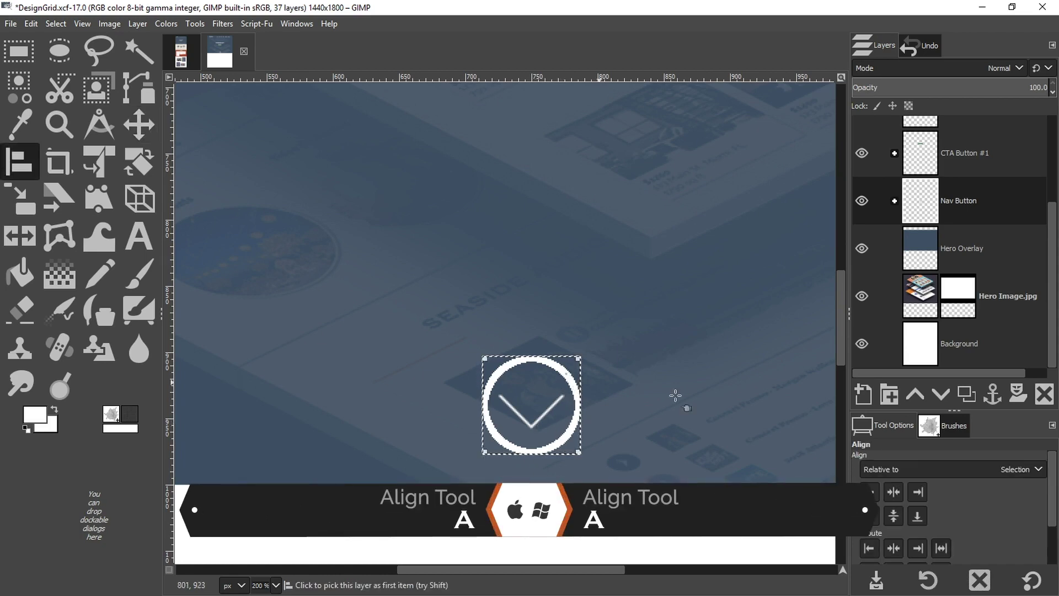
click(893, 490)
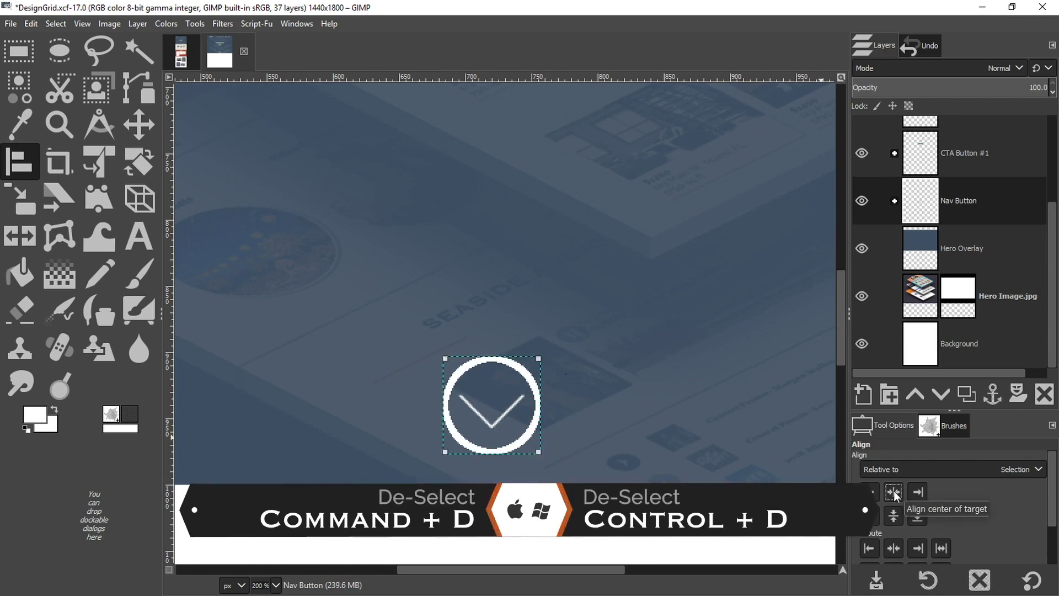
Create a new layer group directly above the Titles group
key(z)
key(ctrl+0)
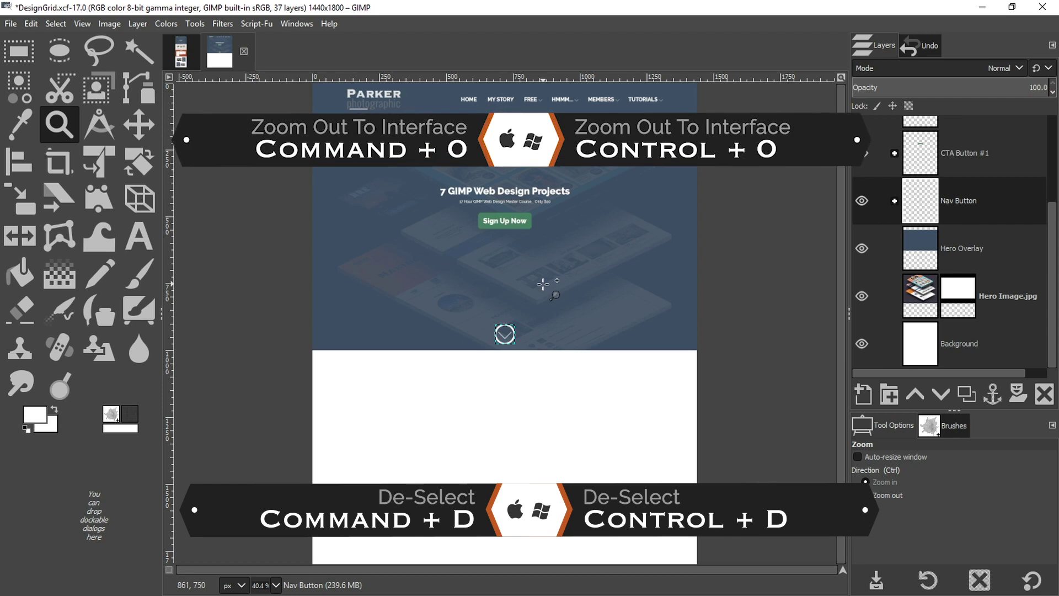
click(538, 135)
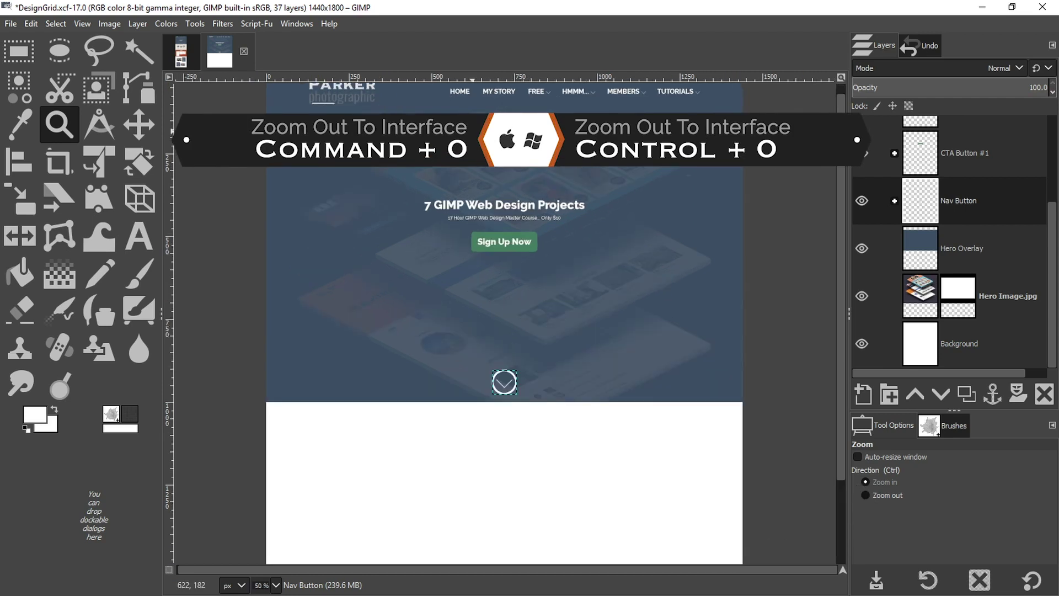
click(538, 135)
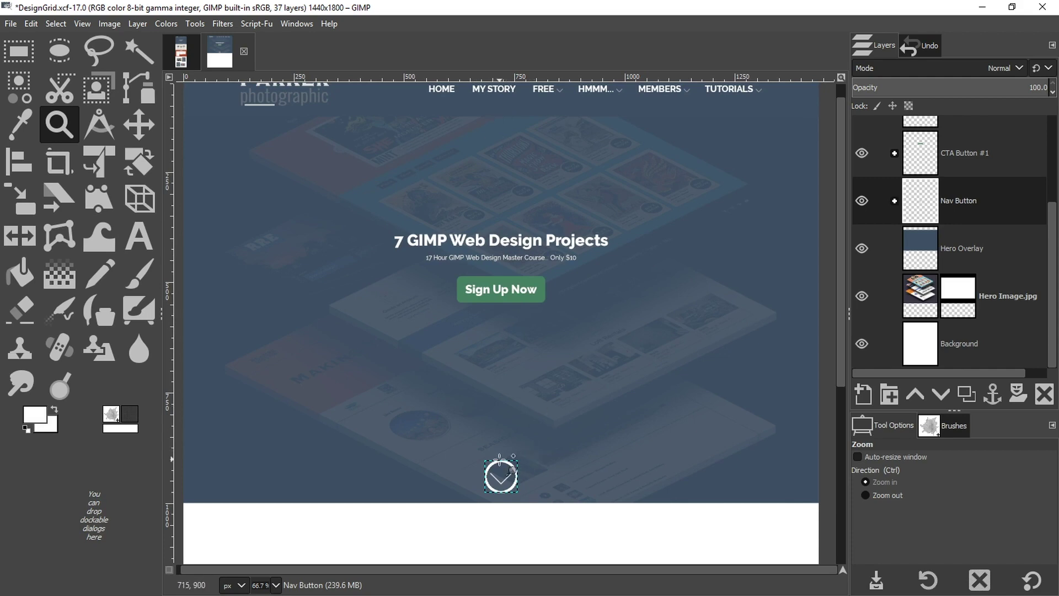
key(r)
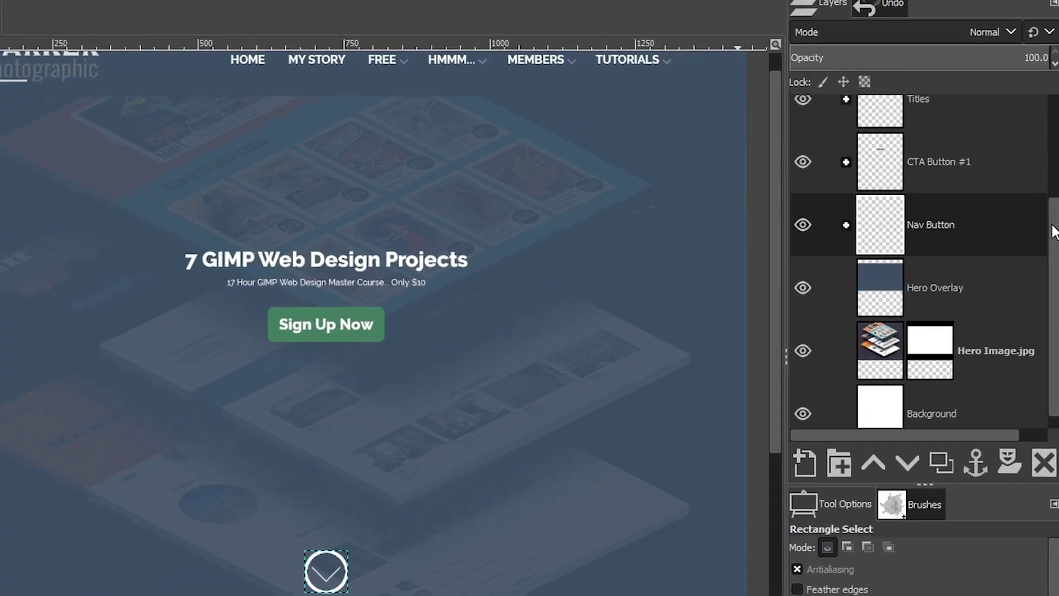
scroll(1052, 226, up, 2)
alt+click(879, 194)
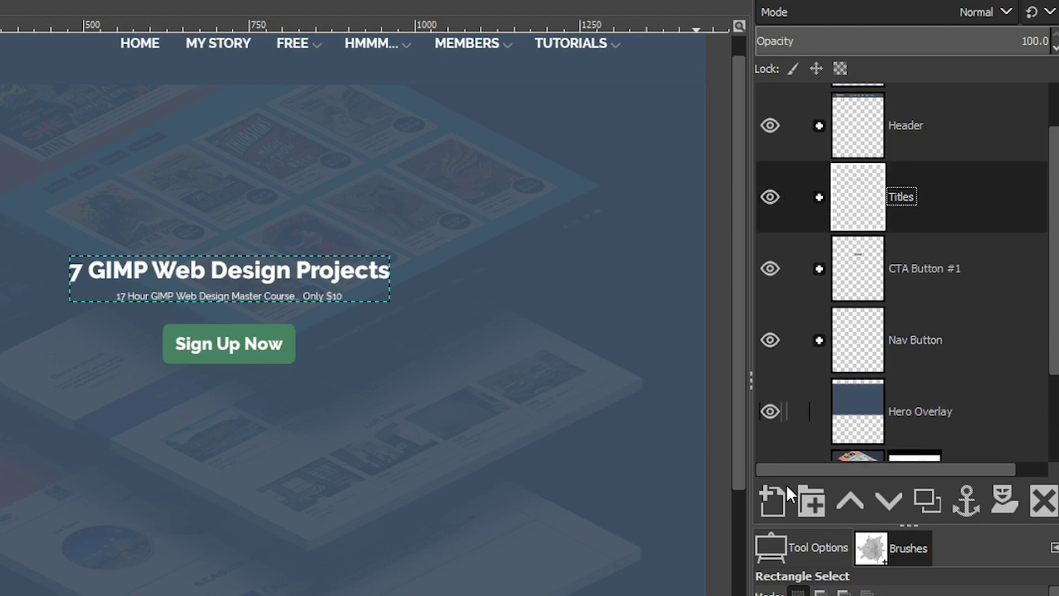
click(803, 501)
Move the collapsed Titles group and the CTA Button #1 group into the new layer group
drag(870, 260, 904, 161)
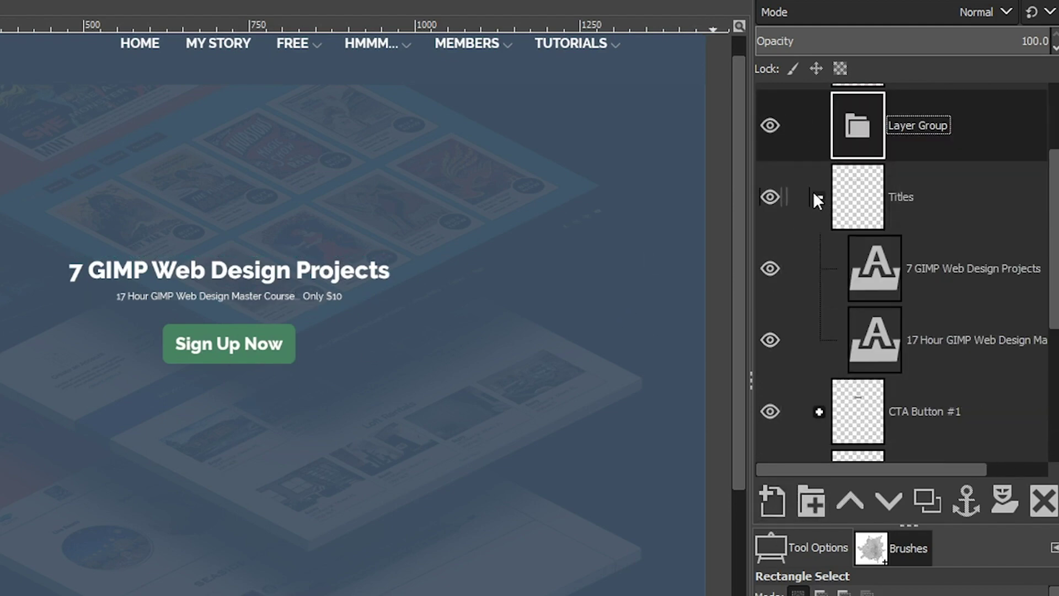
click(819, 197)
drag(859, 197, 909, 132)
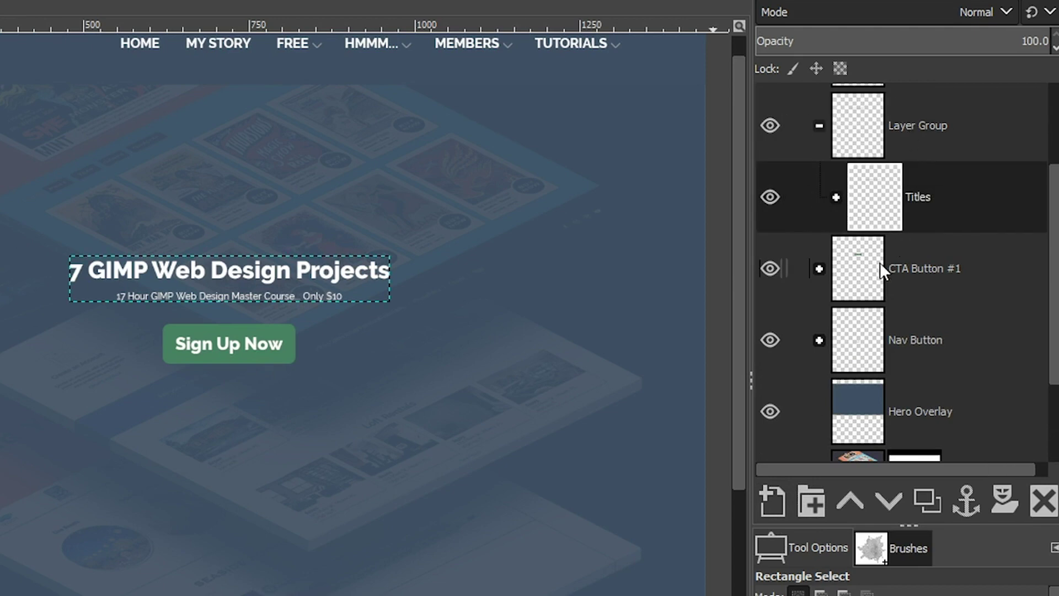
drag(874, 281, 924, 230)
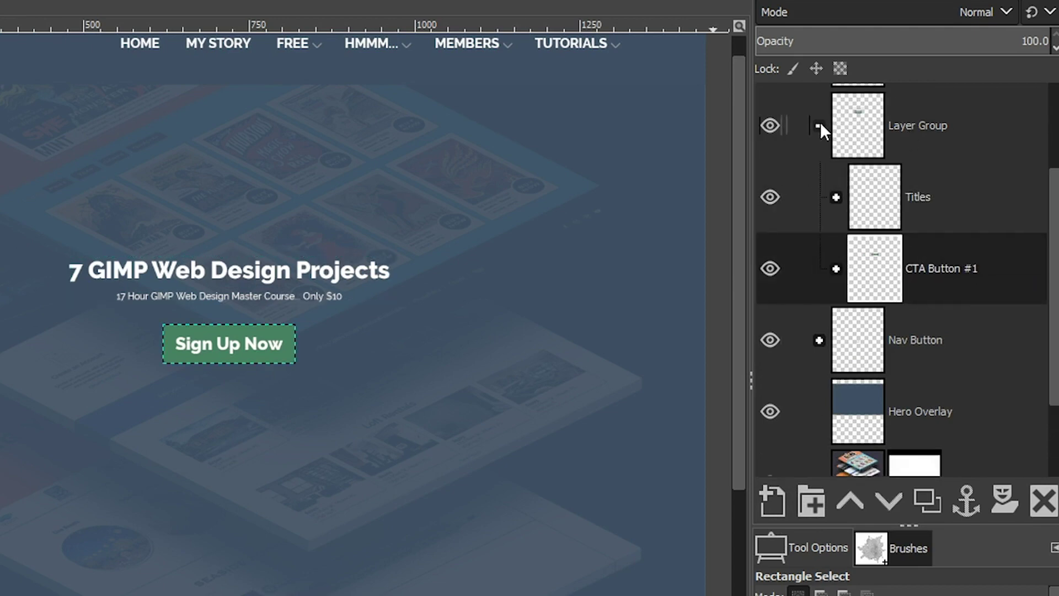
Collapse the new layer group holding the Titles and CTA Button #1 groups and rename it CTA
click(820, 122)
double_click(918, 152)
text(CTA)
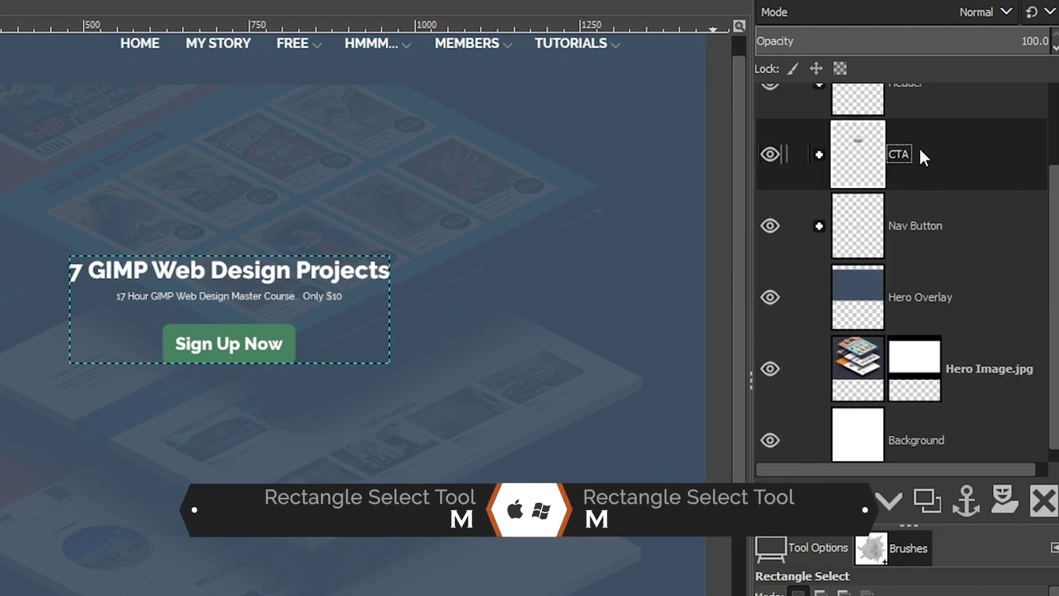
Select a tall rectangle from the header's lower edge to the circular arrow and align the CTA group to its vertical middle
drag(168, 84, 256, 586)
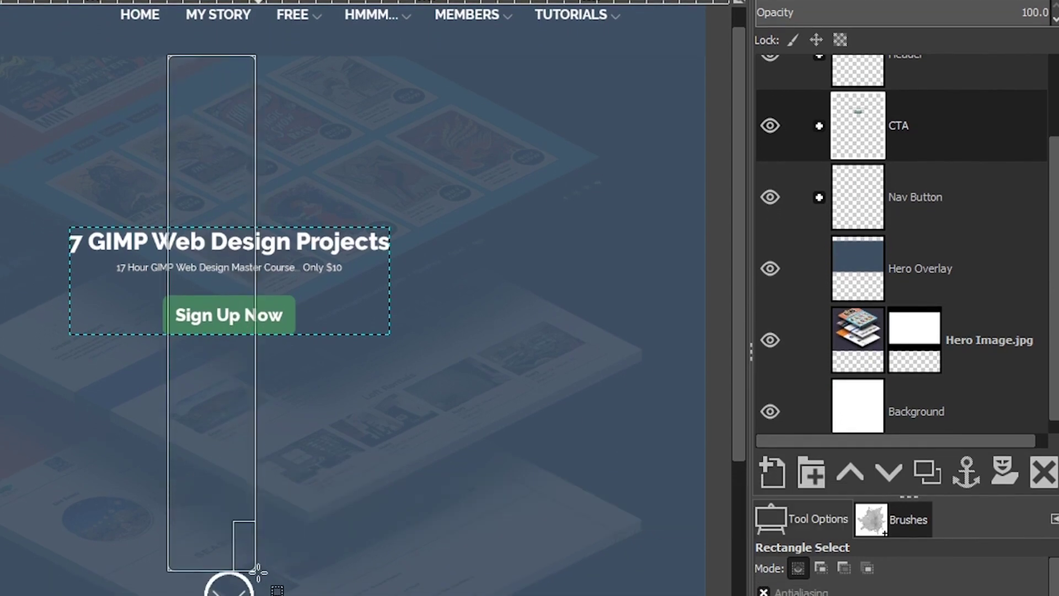
key(a)
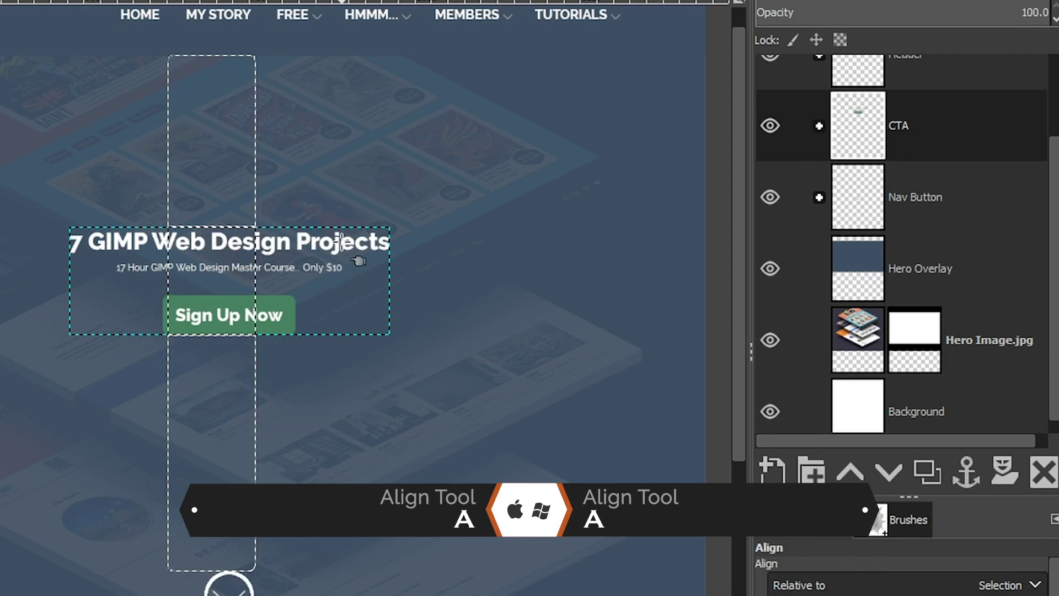
click(337, 241)
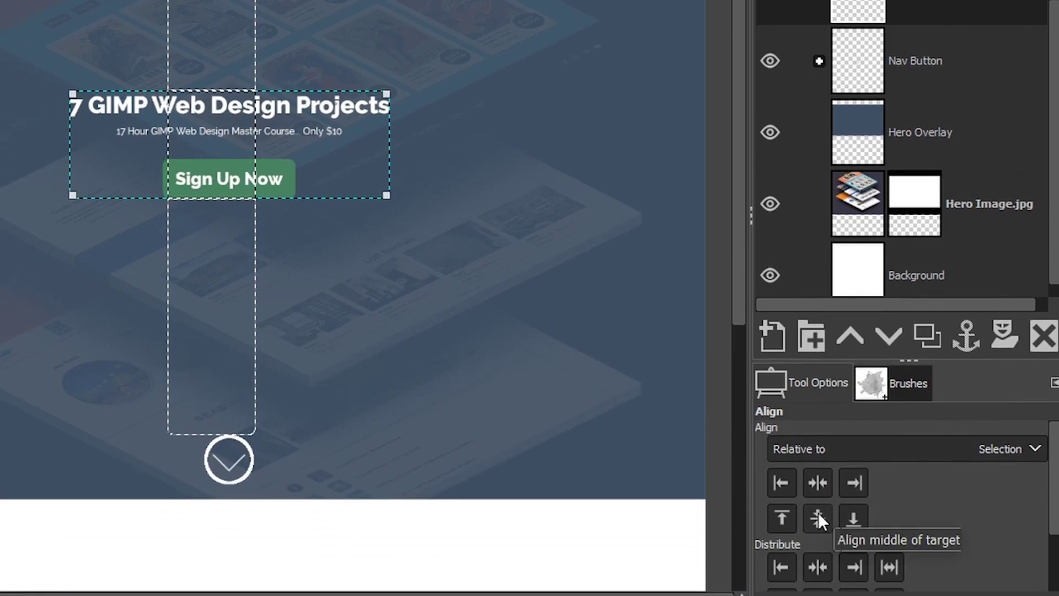
click(819, 511)
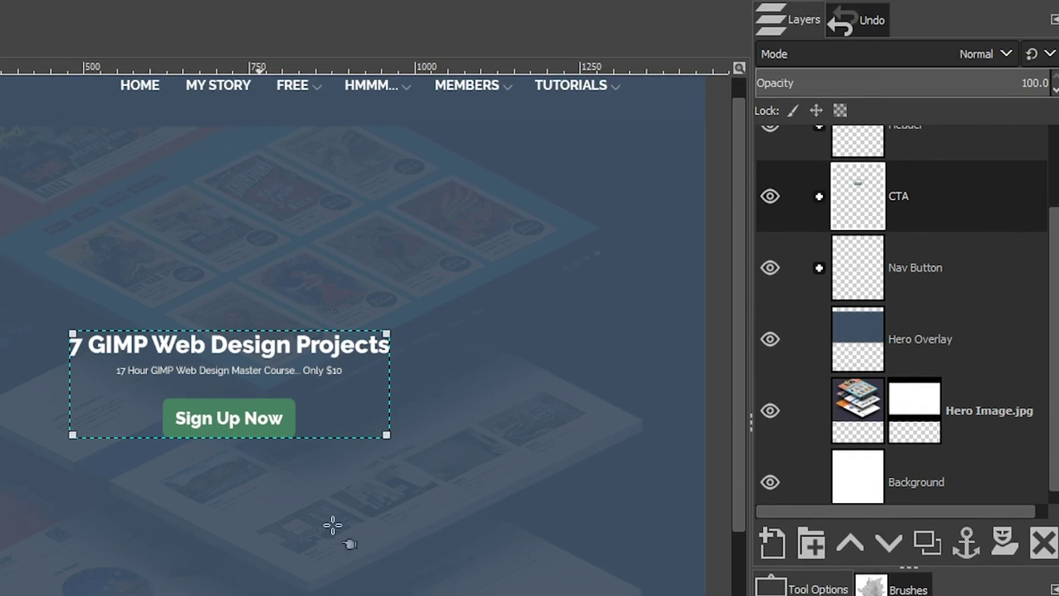
Create a new layer group named Hero directly above the collapsed CTA group, outside of it
click(807, 540)
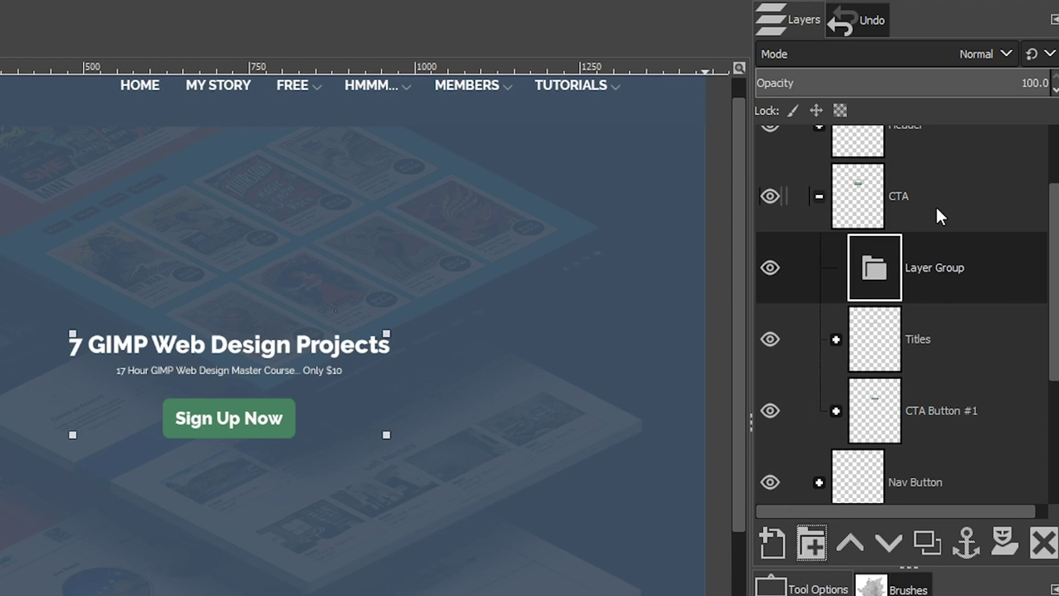
drag(872, 245, 896, 179)
click(818, 268)
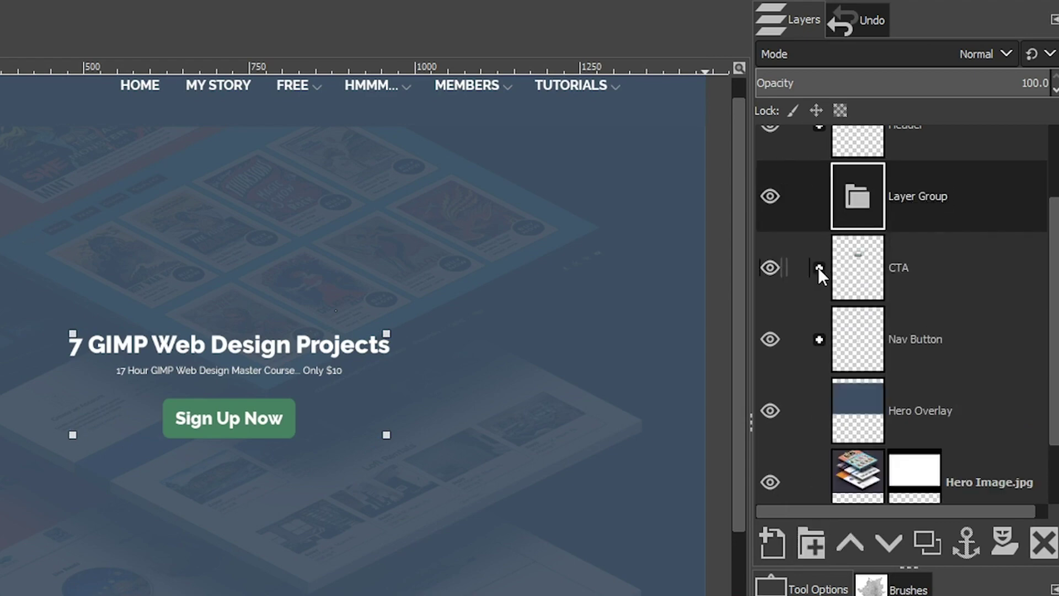
double_click(908, 195)
text(Hero)
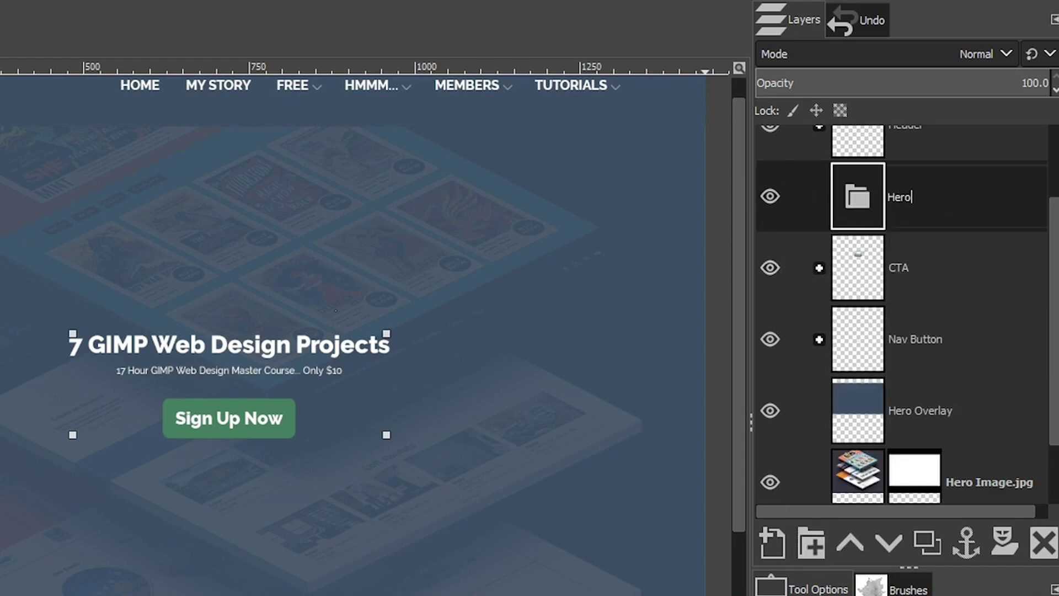
key(Return)
Move the CTA group, Nav Button group, Hero Overlay and Hero Image.jpg layers into the Hero group and collapse it
drag(869, 253, 910, 218)
drag(870, 355, 916, 311)
drag(874, 408, 896, 381)
drag(860, 471, 886, 419)
click(819, 196)
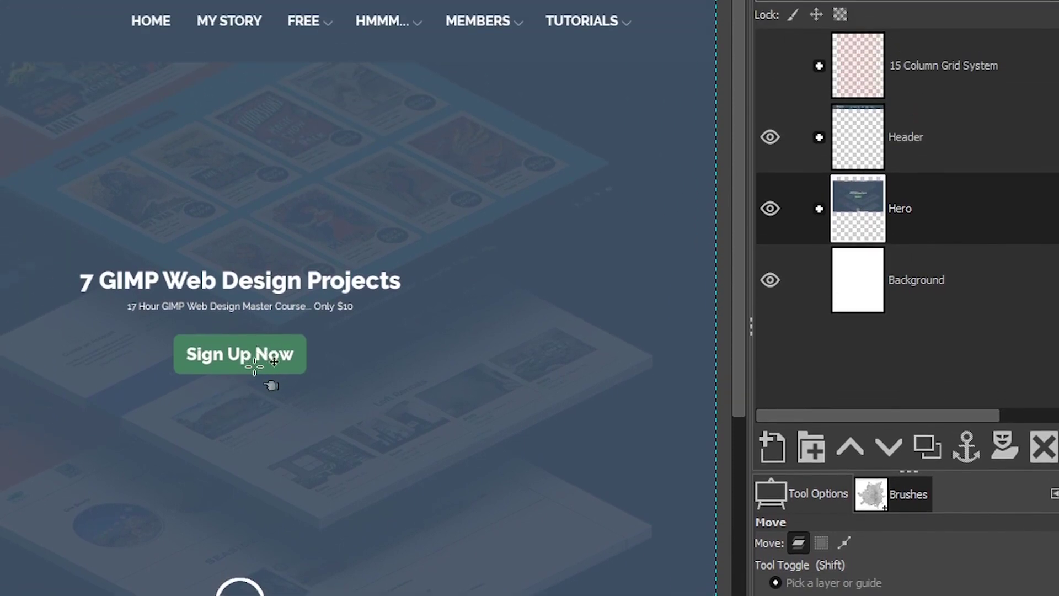
Select the CTA Button layer inside CTA Button #1 and extend its boundary to the full image size
click(254, 365)
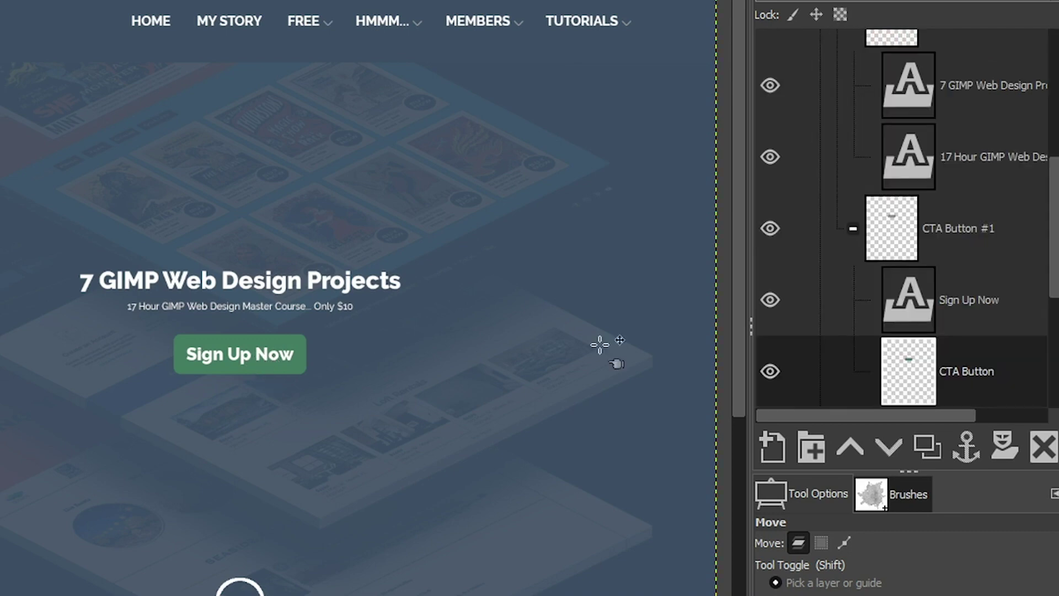
drag(1056, 226, 1050, 133)
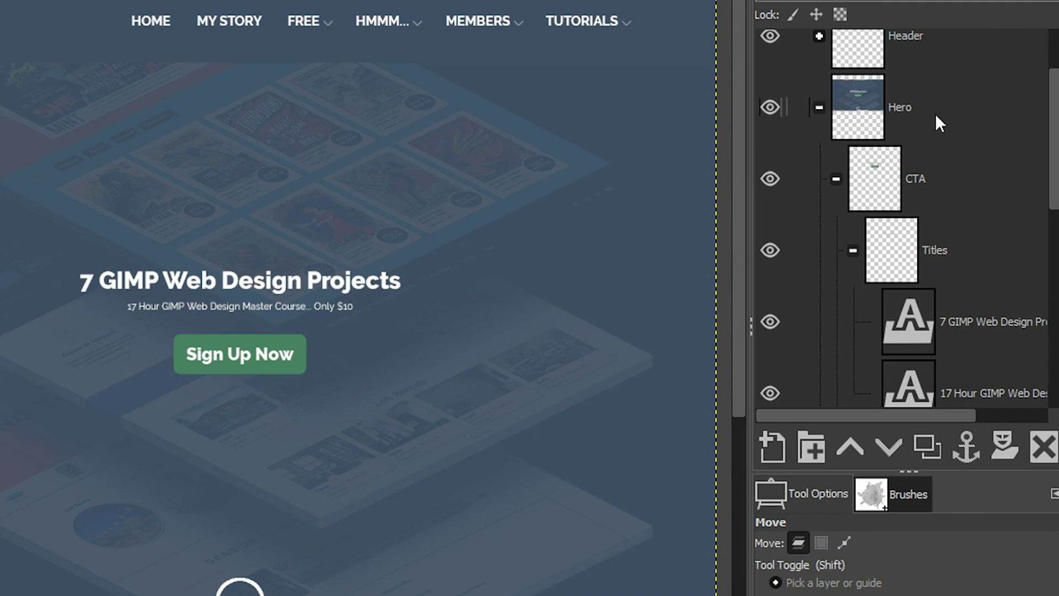
drag(1052, 122, 1030, 256)
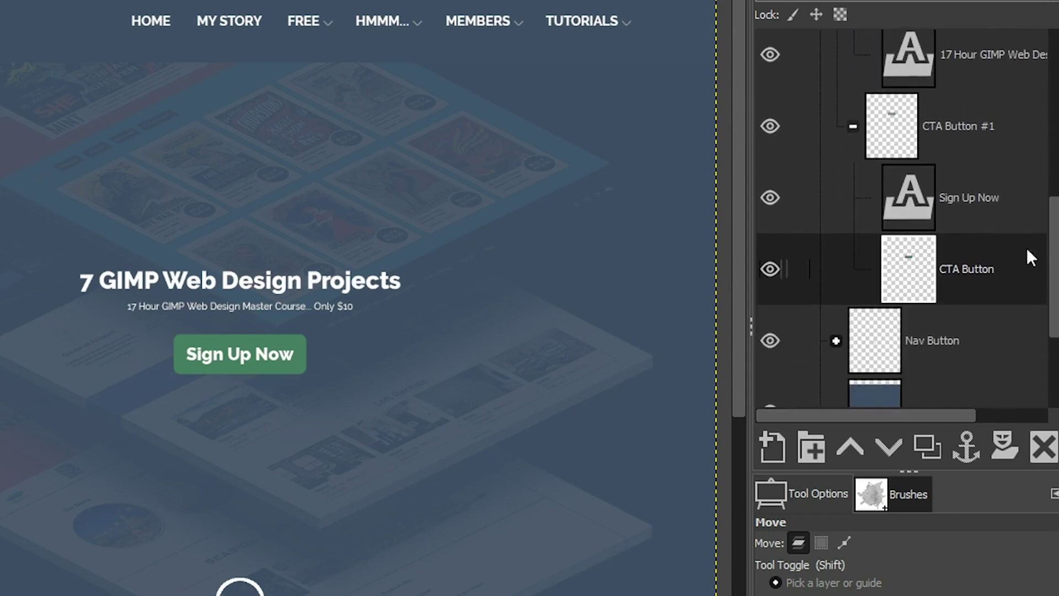
click(1001, 277)
key(z)
click(258, 381)
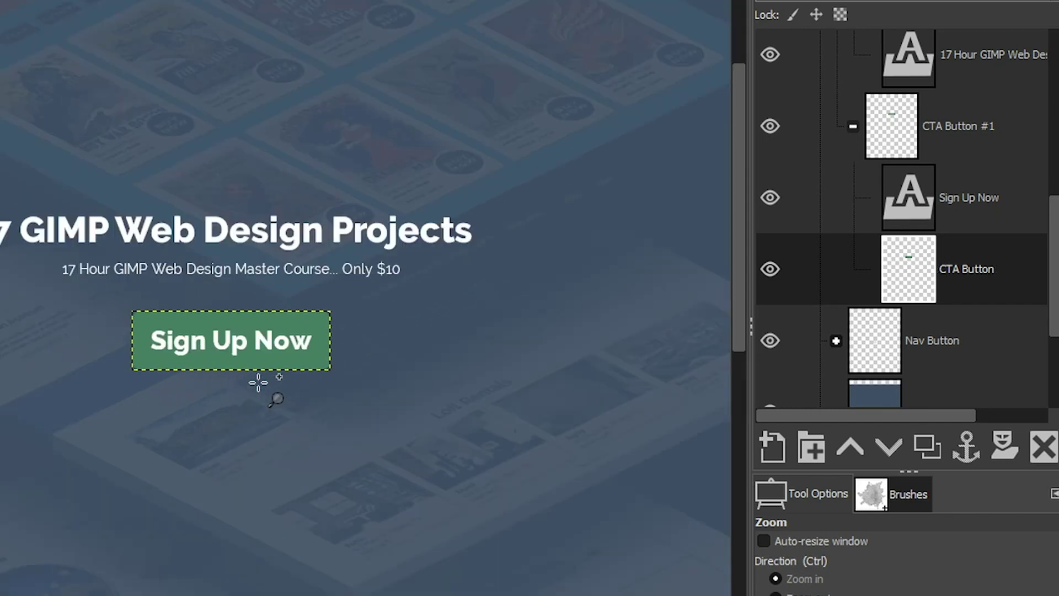
click(258, 381)
click(258, 382)
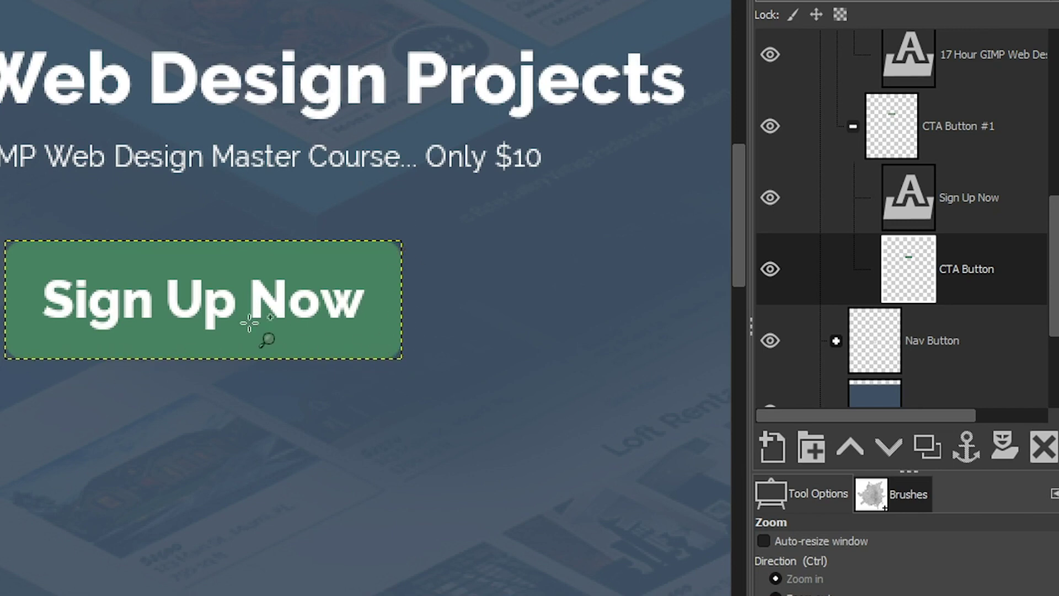
key(m)
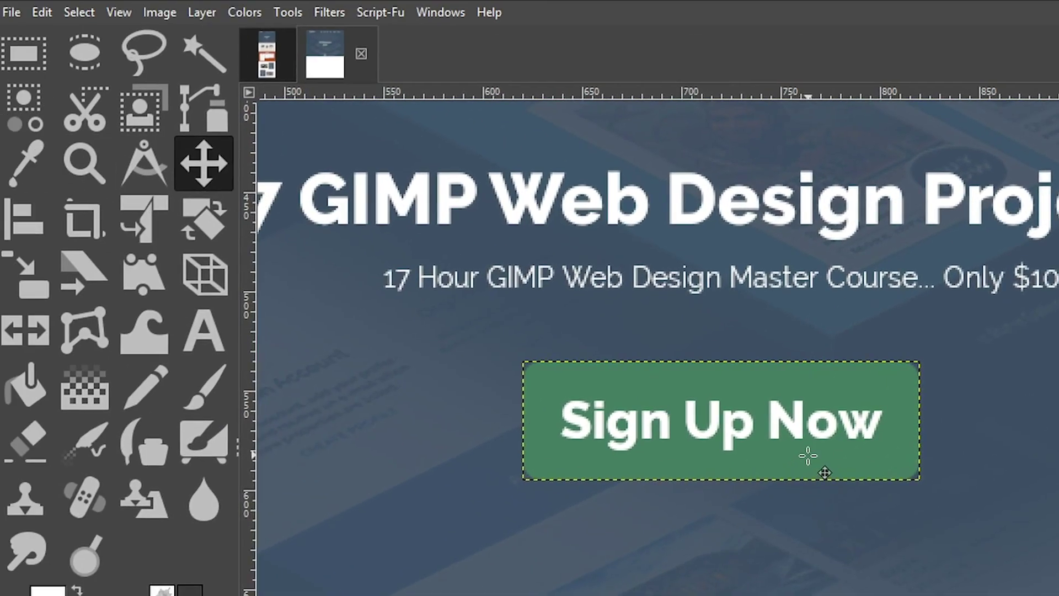
click(206, 14)
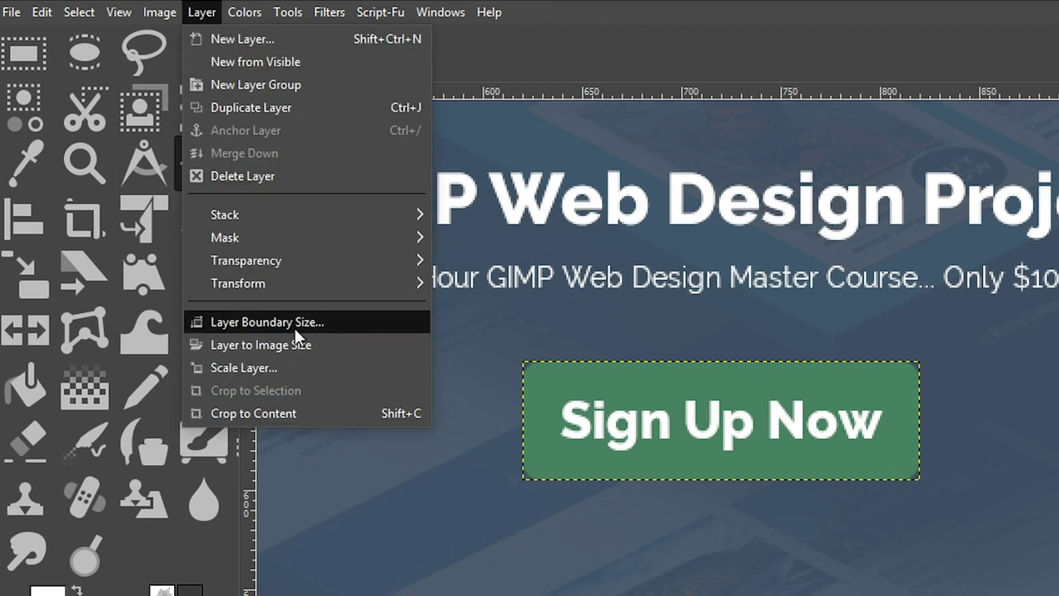
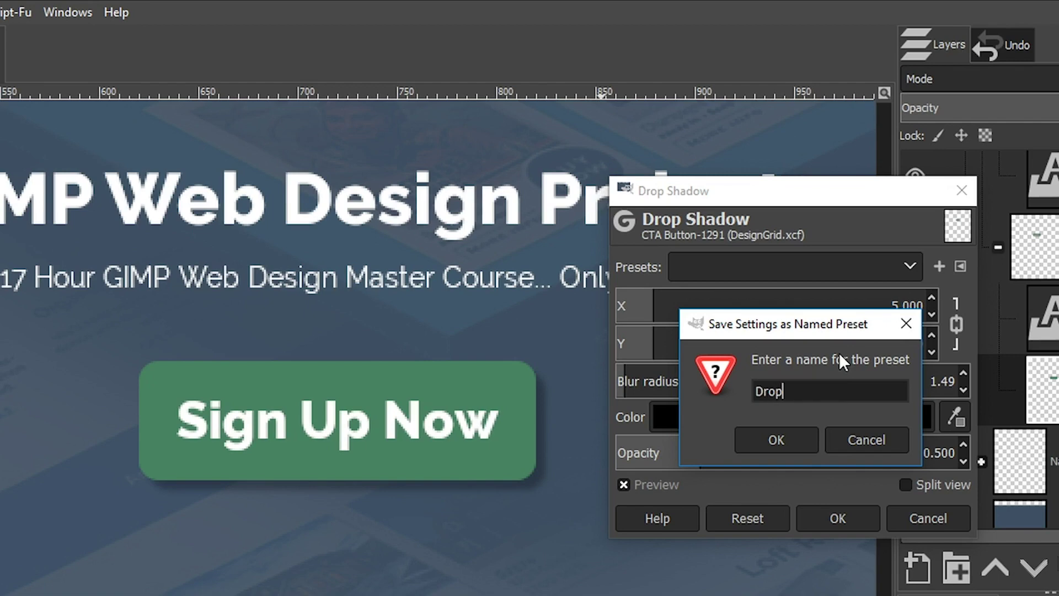
Save the drop shadow settings as preset "Drop Shadow 05" and apply the shadow to the CTA Button layer
text(w 05)
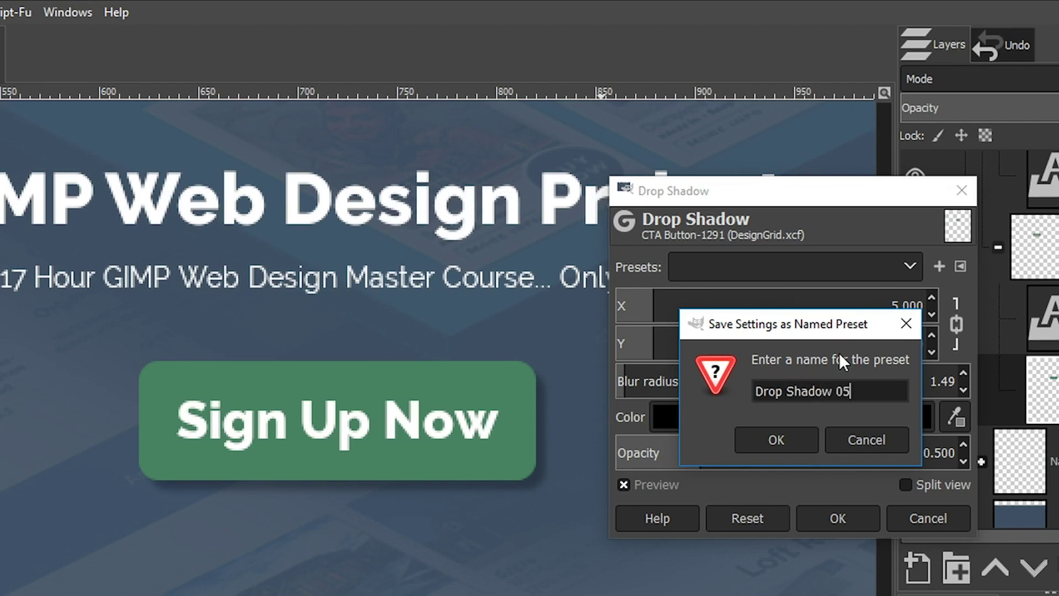
click(772, 435)
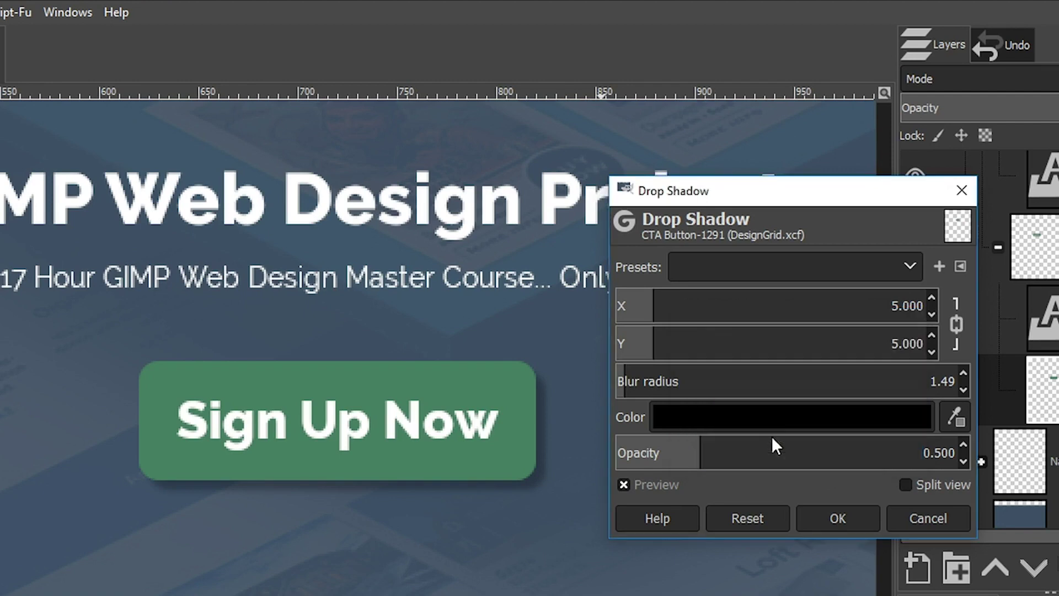
click(913, 260)
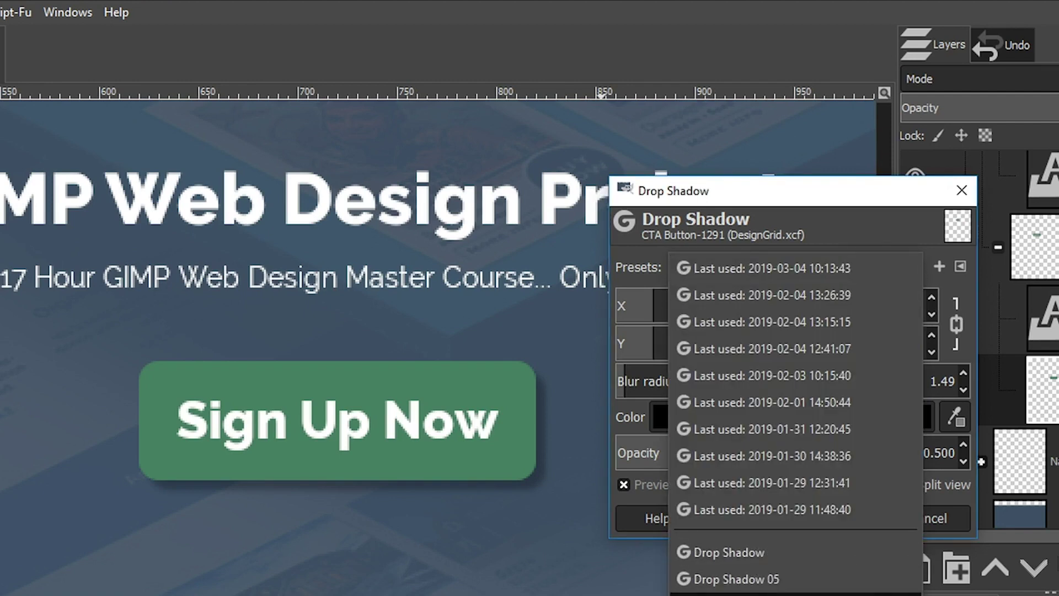
click(838, 209)
click(873, 259)
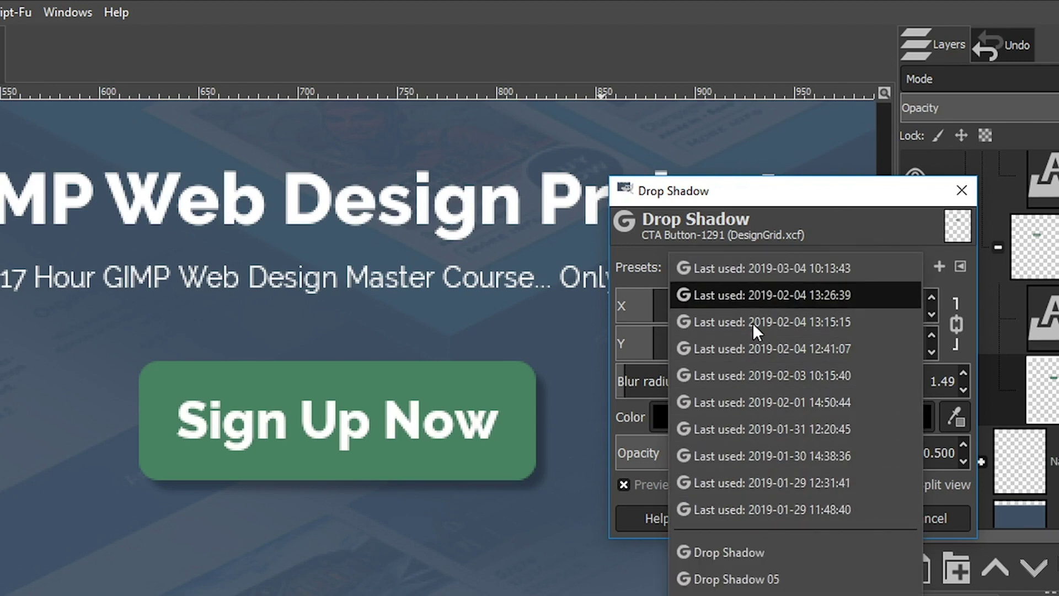
click(836, 219)
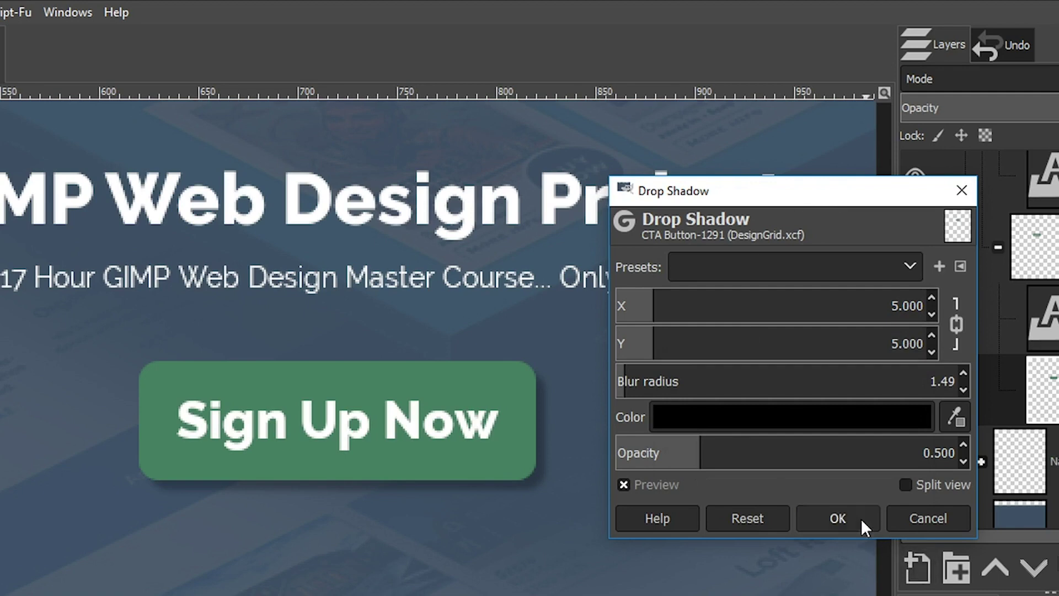
click(827, 517)
Extend the Sign Up Now text layer to the image size and repeat the Drop Shadow filter on it
click(1019, 326)
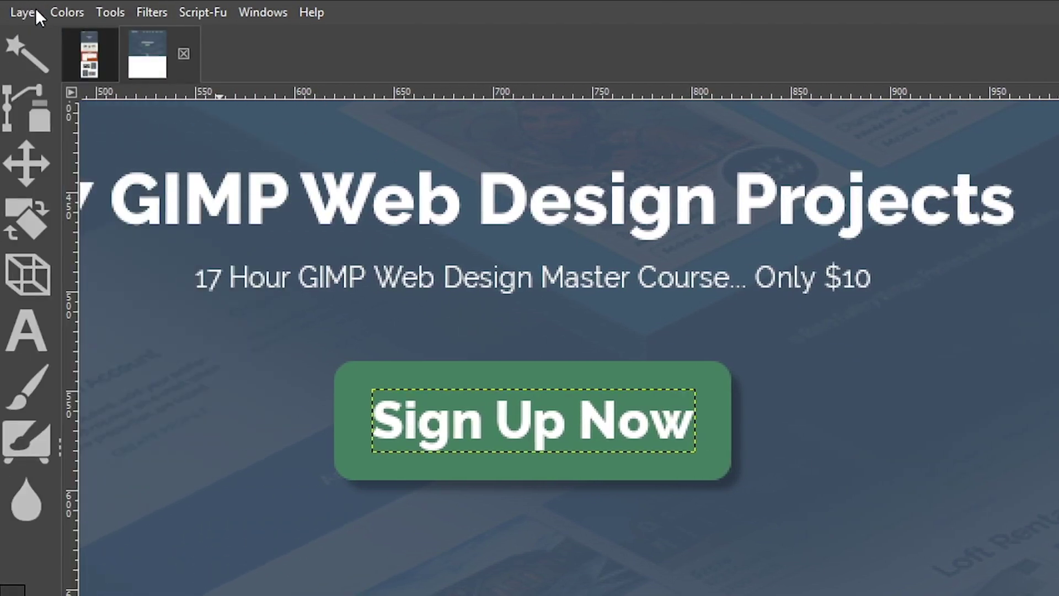
click(23, 11)
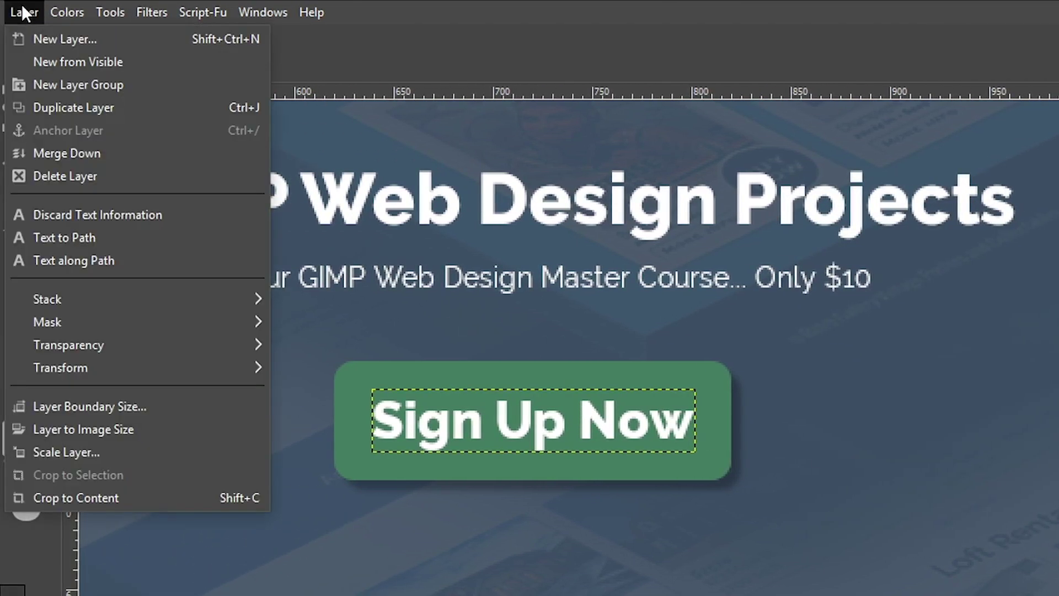
click(74, 424)
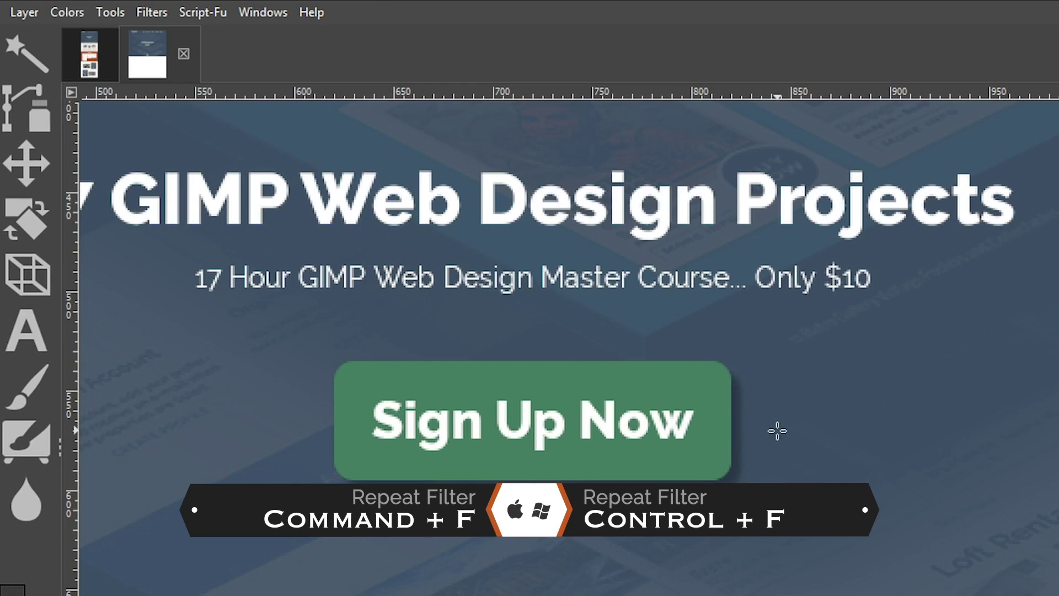
key(ctrl+f)
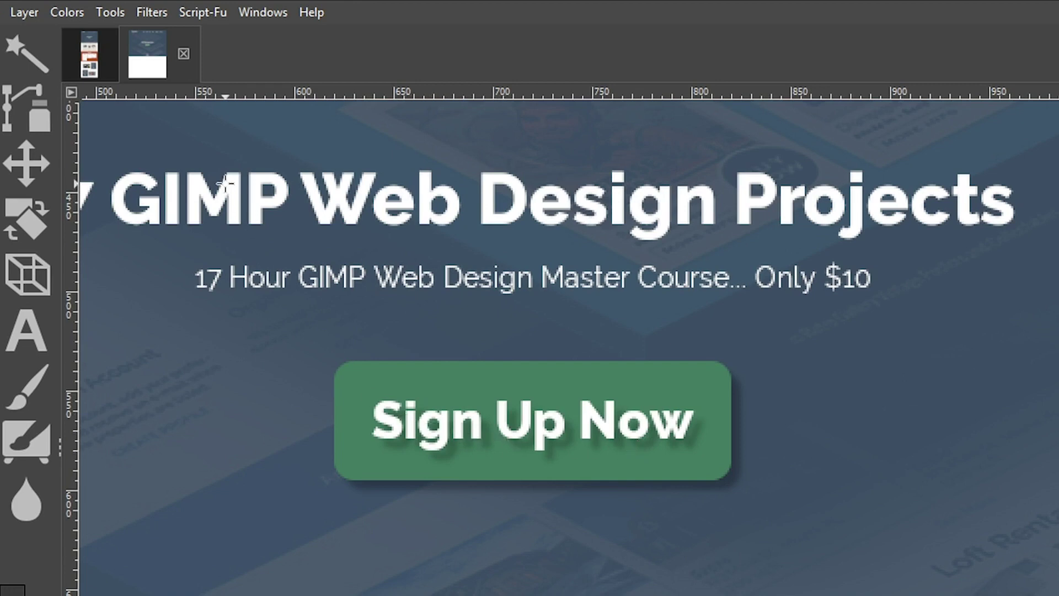
click(157, 12)
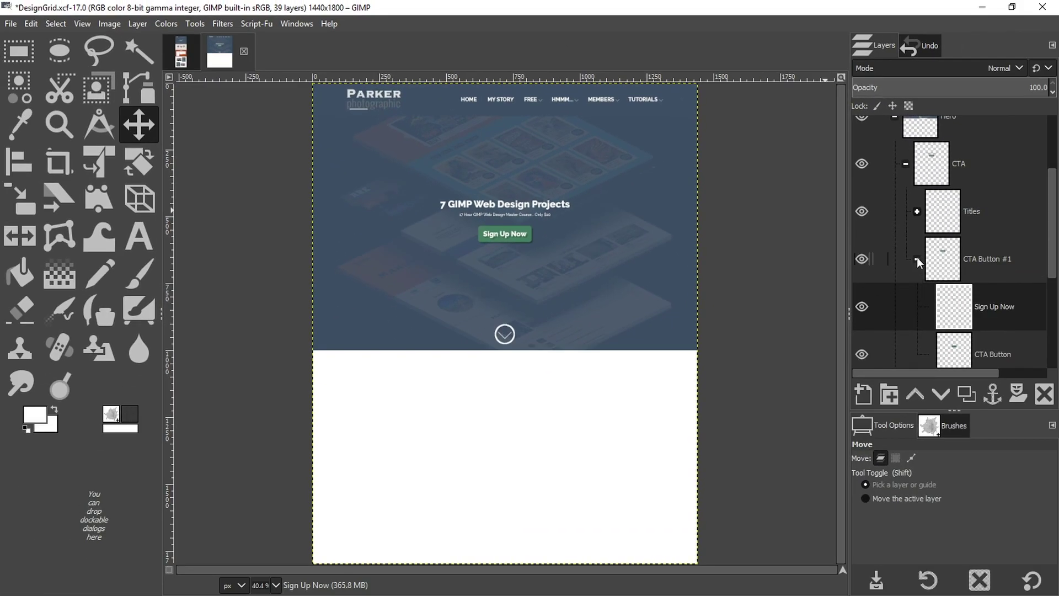
Collapse the CTA Button #1, CTA and Hero layer groups
click(916, 257)
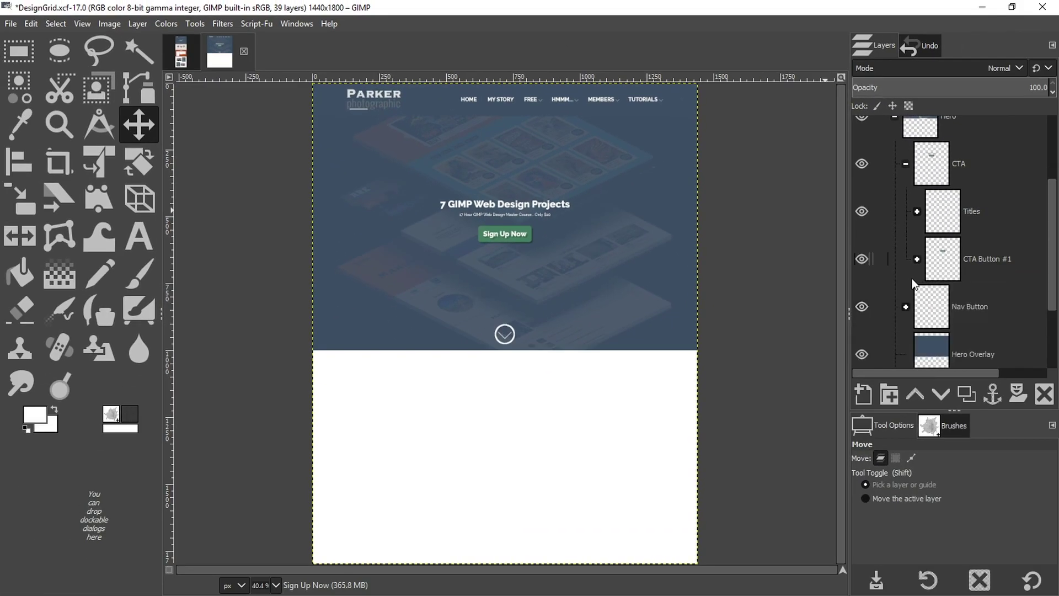
scroll(910, 276, up, 2)
click(905, 268)
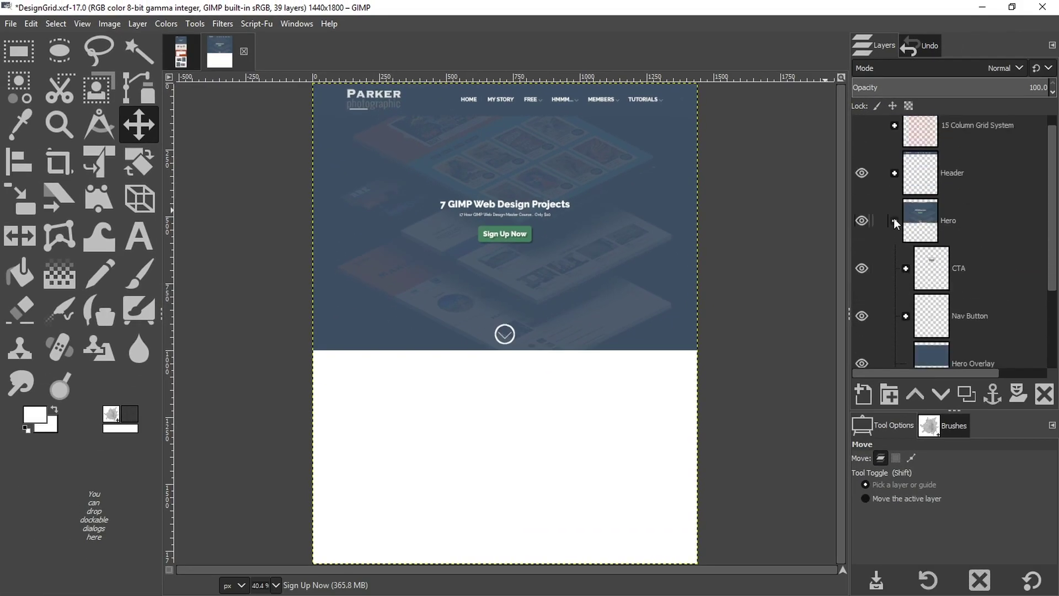
click(894, 220)
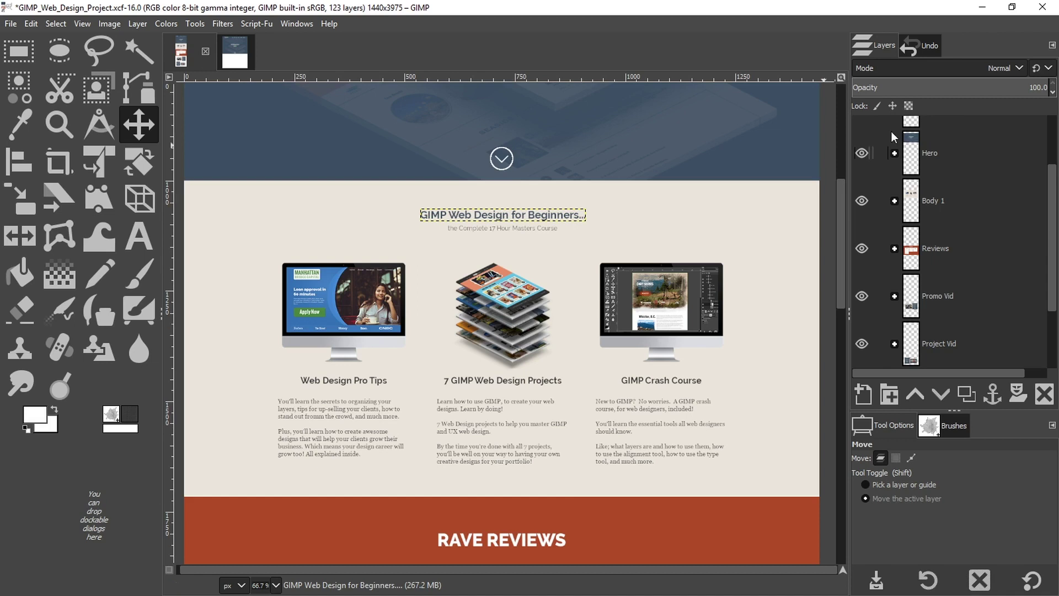
Check the finished design's body section against the 15 Column Grid System, hide the grid and return to the DesignGrid.xcf image
scroll(883, 193, up, 2)
click(861, 141)
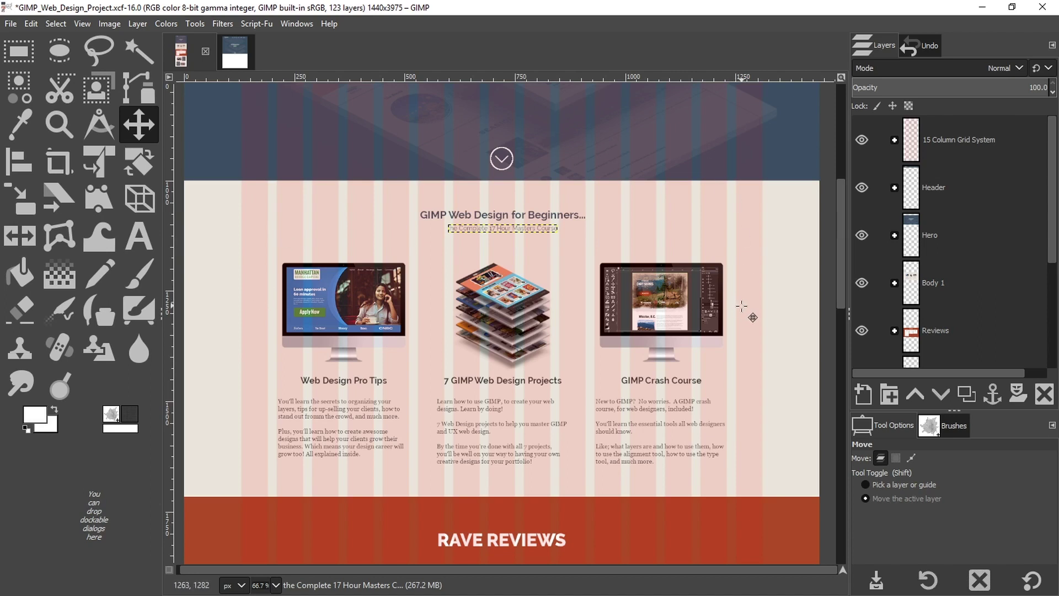
click(861, 139)
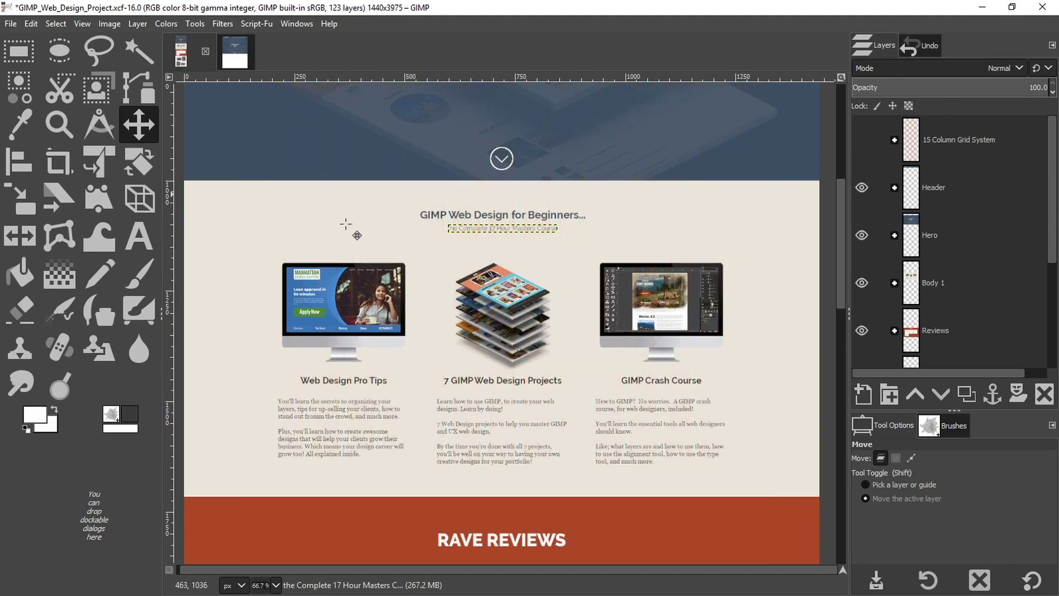
key(alt+2)
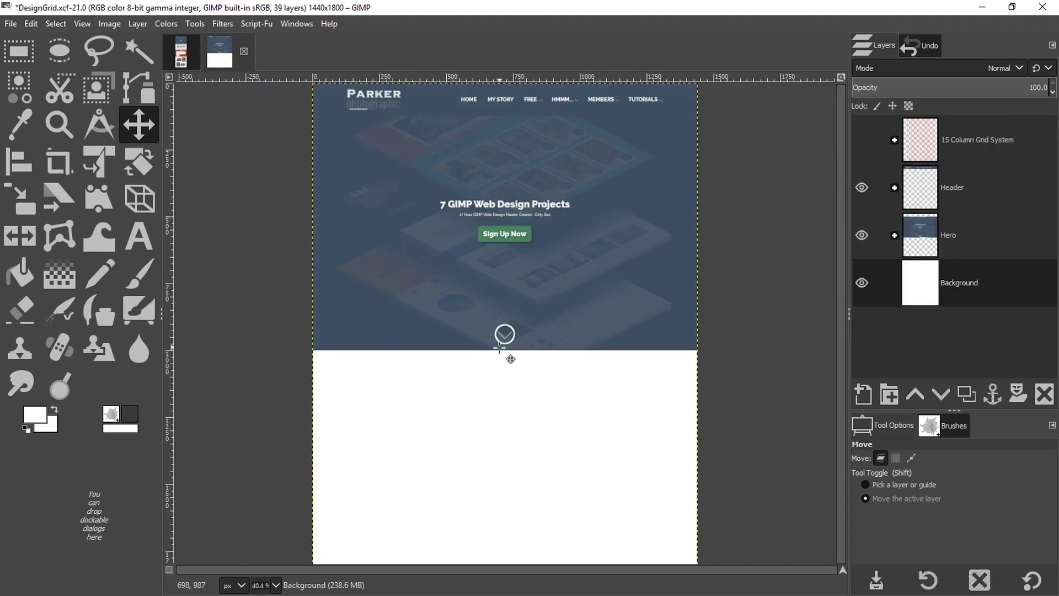
Create a transparent 1440 x 1800 px layer named Body 1 Background directly above the Background layer
click(865, 392)
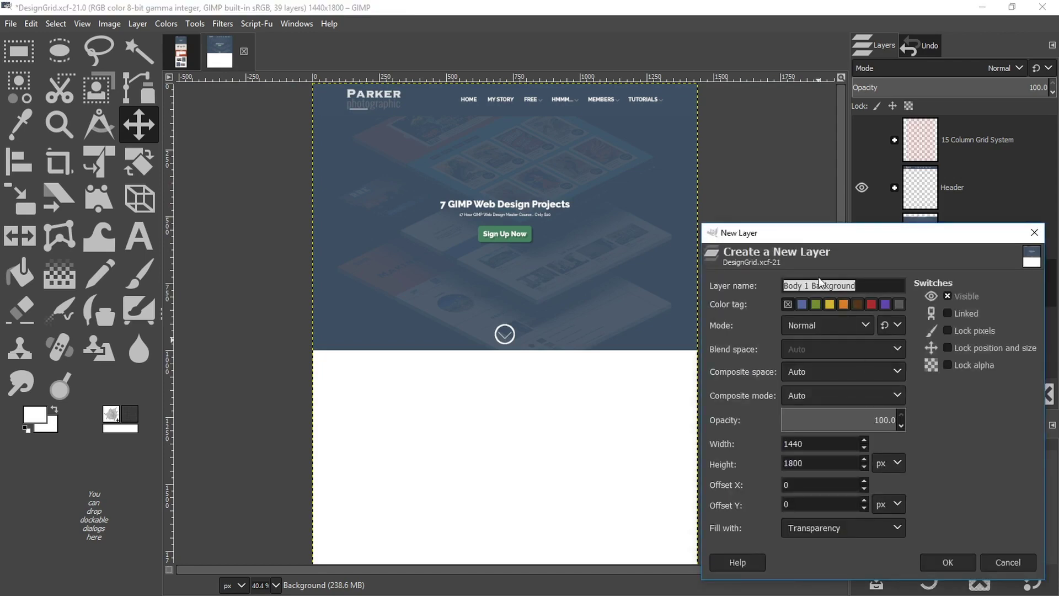
click(804, 284)
key(Return)
key(m)
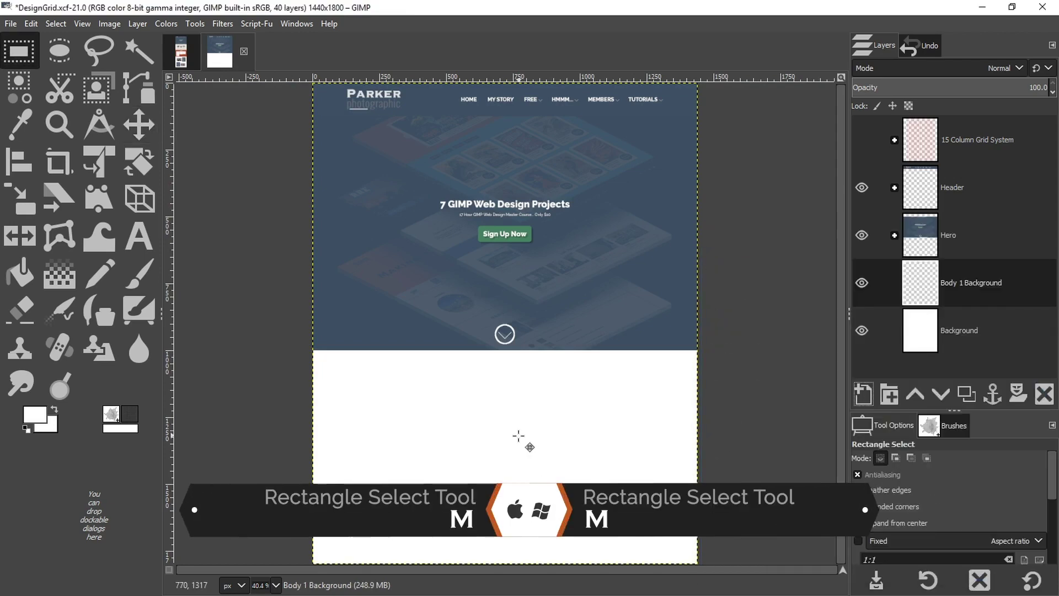
Make a 1440 x 700 px rectangular selection in the blank area below the hero and align it with the image's side edges
drag(304, 358, 722, 495)
scroll(937, 497, down, 3)
click(894, 486)
key(BackSpace)
key(BackSpace)
key(BackSpace)
key(BackSpace)
text(1440)
key(Tab)
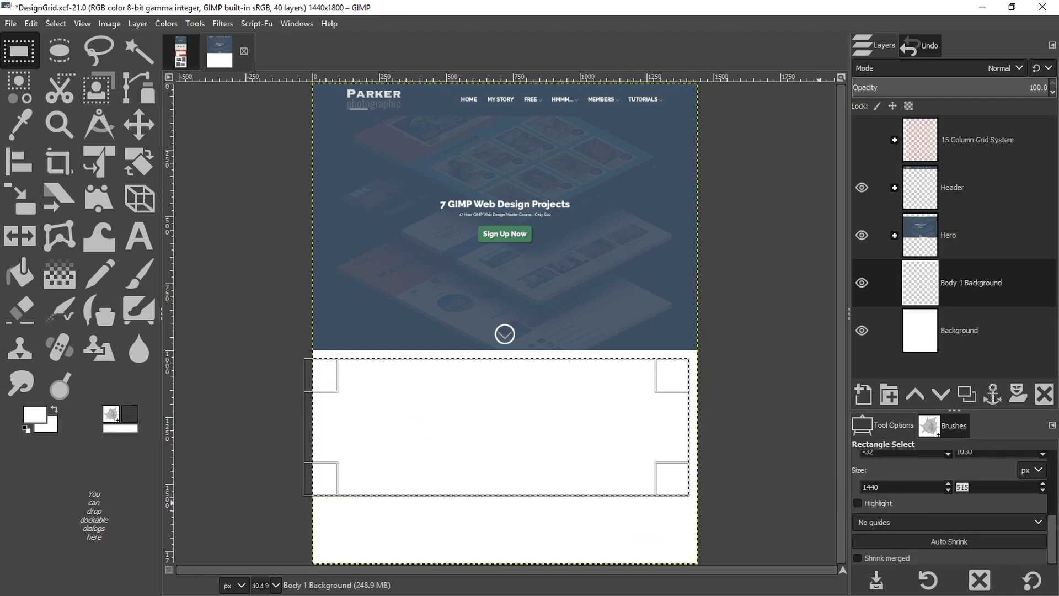
text(700)
key(Tab)
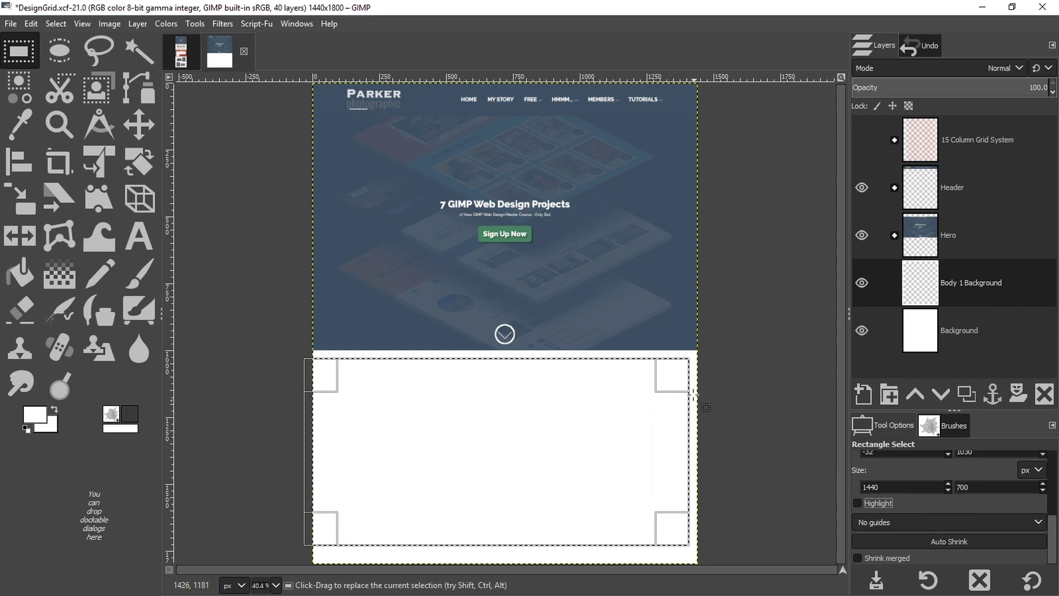
drag(603, 418, 612, 414)
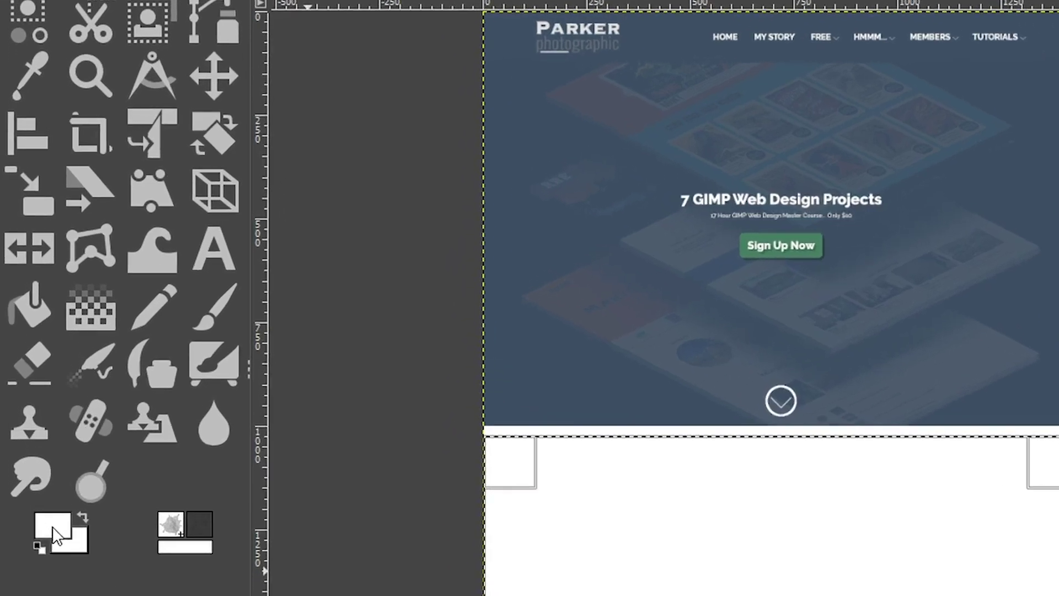
Set the foreground color to ebe5dc
click(34, 415)
double_click(581, 380)
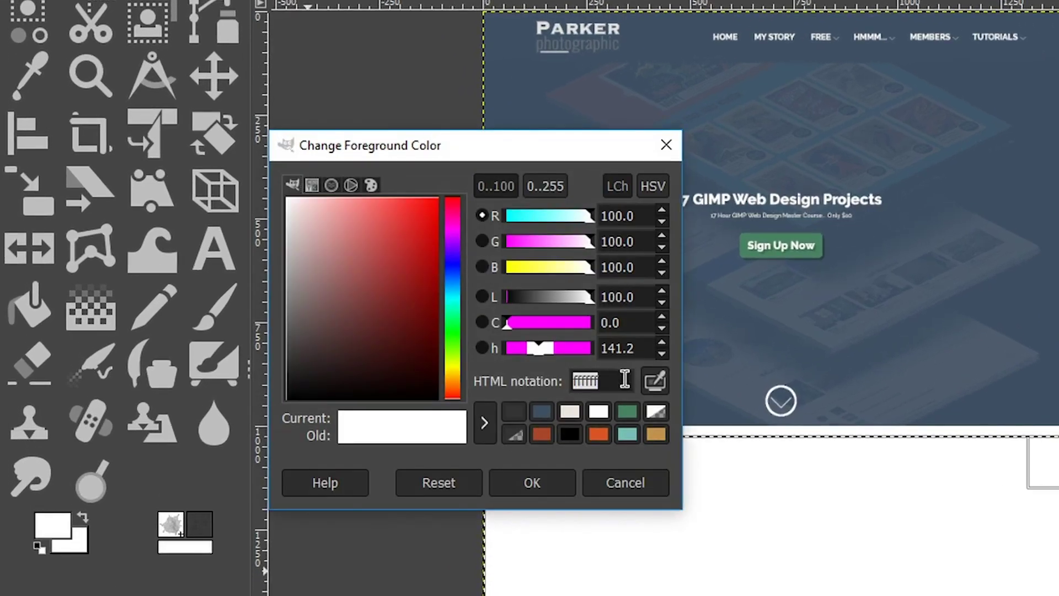
text(ebe5dd)
key(Return)
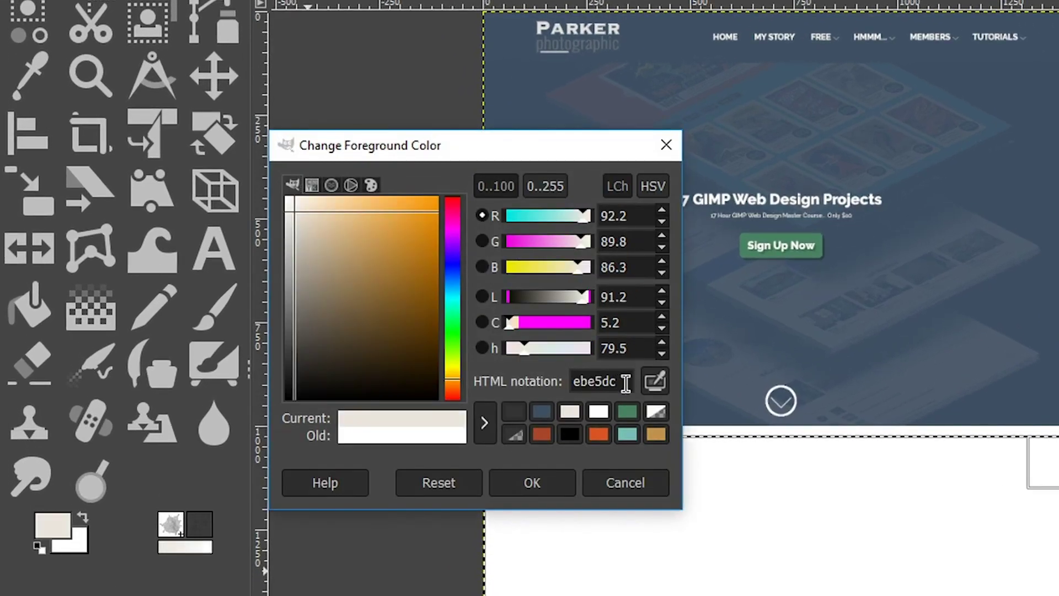
click(541, 477)
Fill the selection on the Body 1 Background layer with the foreground color and deselect it
key(g)
click(1030, 595)
key(ctrl+d)
Crop the Body 1 Background layer to its content and move it up flush against the hero's lower edge
key(m)
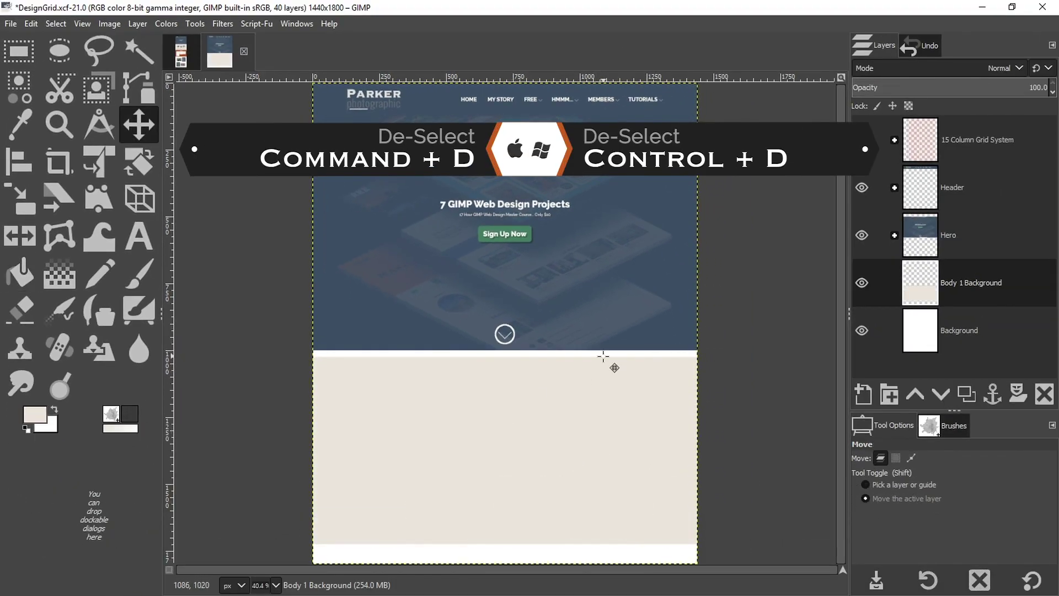
key(shift+c)
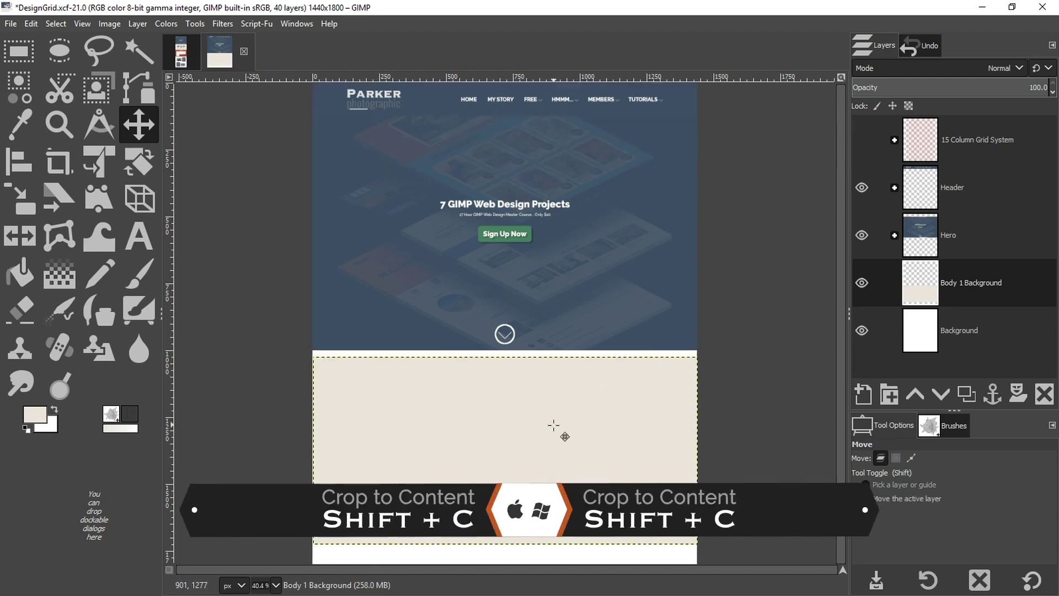
key(shift+Up)
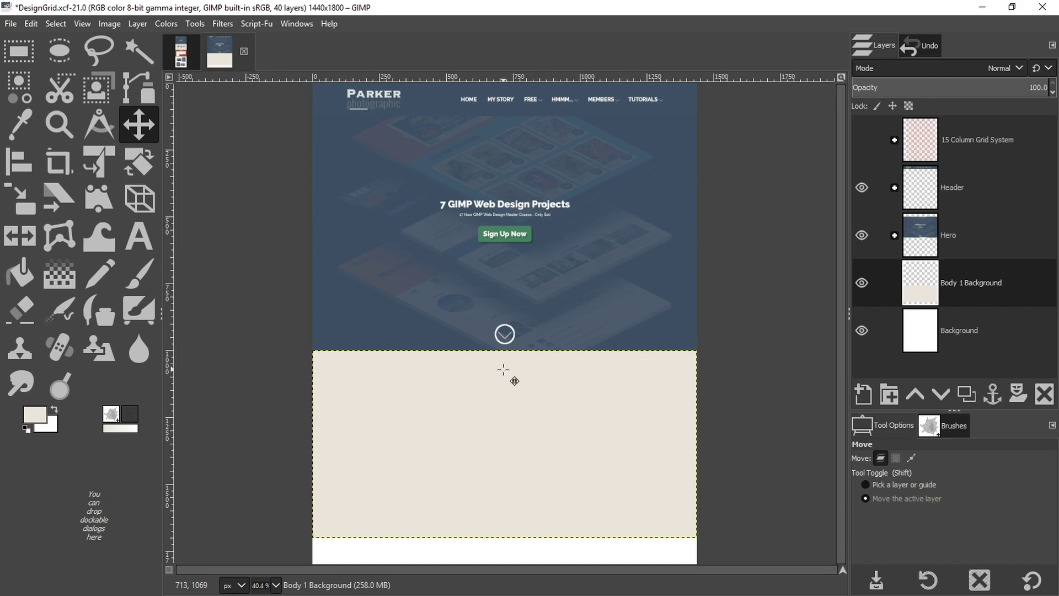
Set the Text tool to size 24 px and color 3e5063 for the body title
key(t)
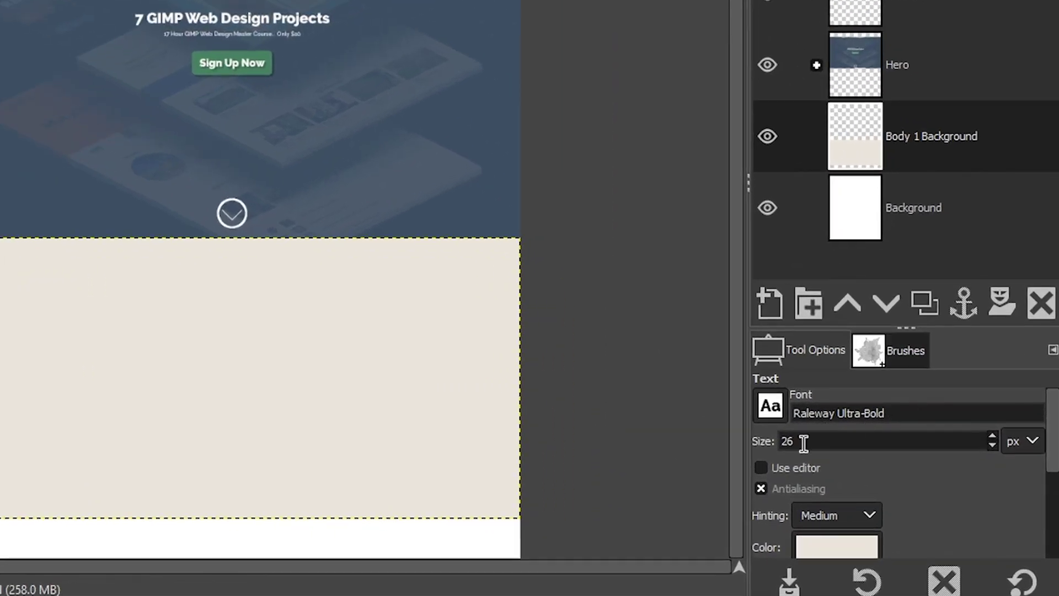
double_click(804, 443)
text(24)
key(Tab)
click(836, 546)
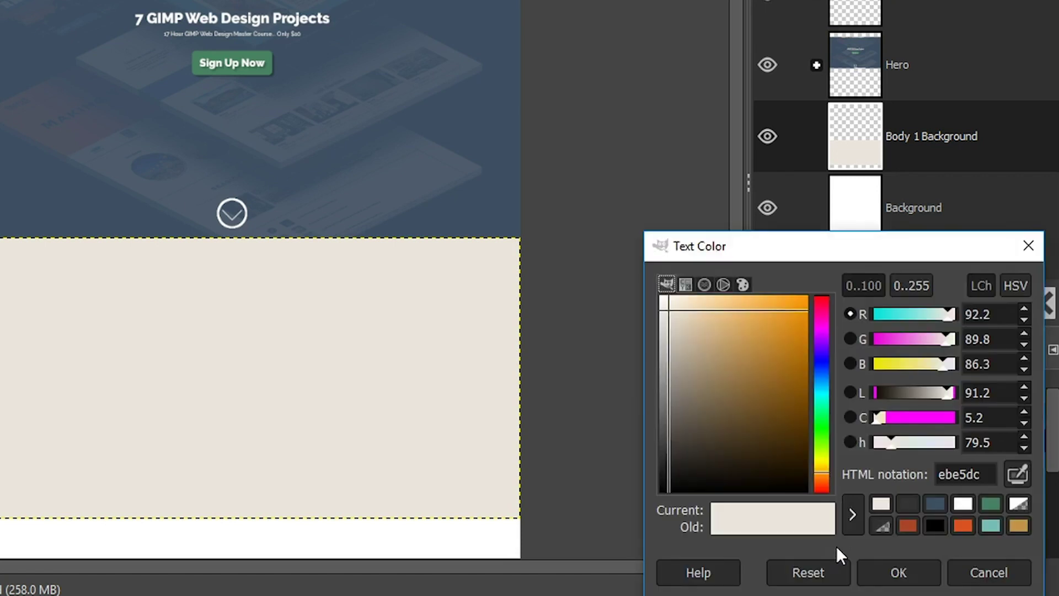
click(938, 502)
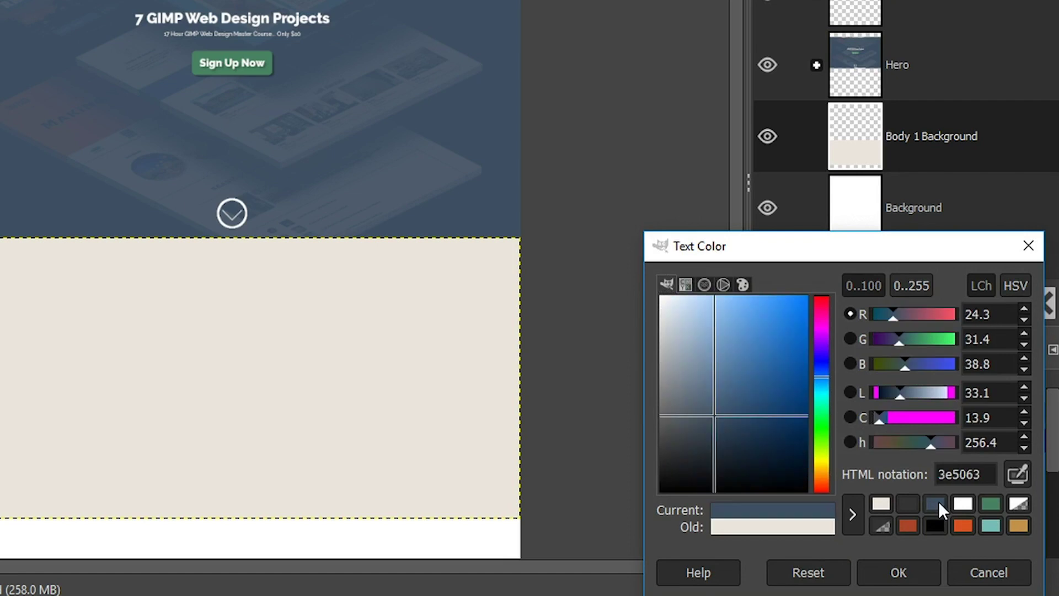
click(915, 570)
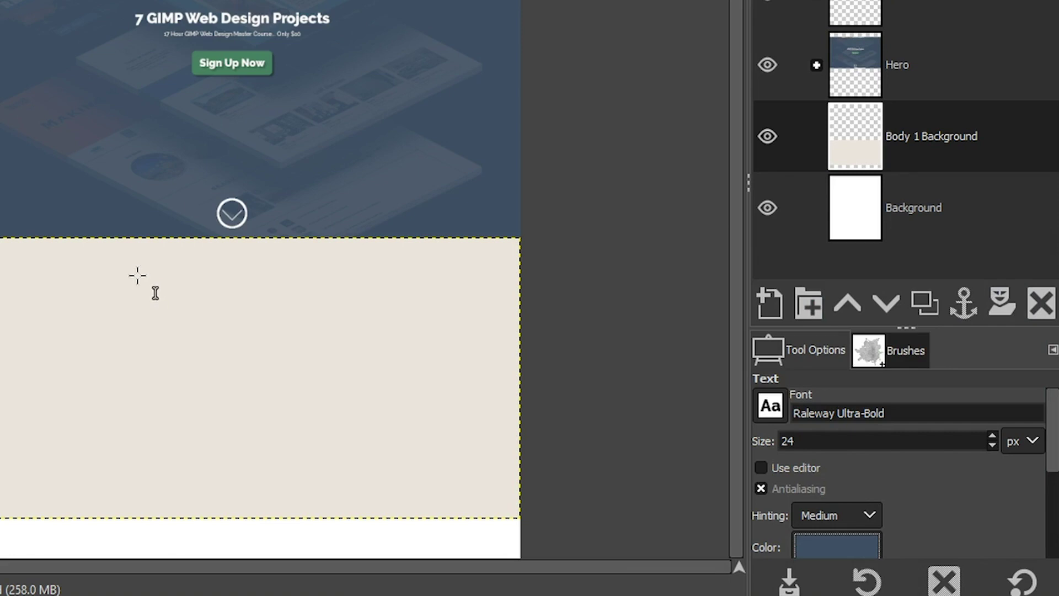
Cancel editing of the modified Sign Up Now text and crop its layer to its content
click(315, 421)
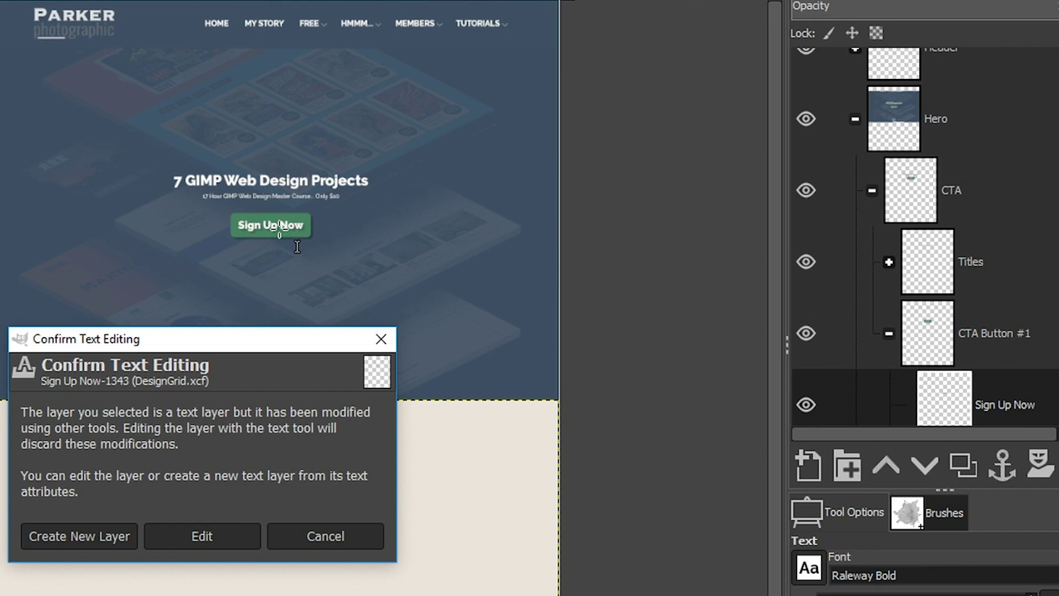
scroll(1017, 242, down, 3)
click(1013, 223)
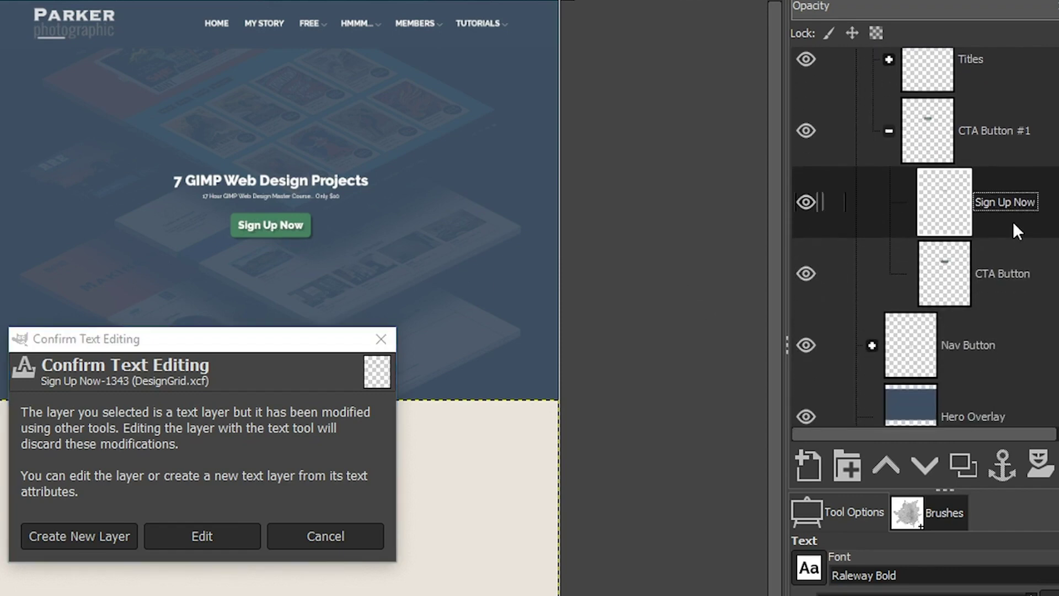
click(193, 343)
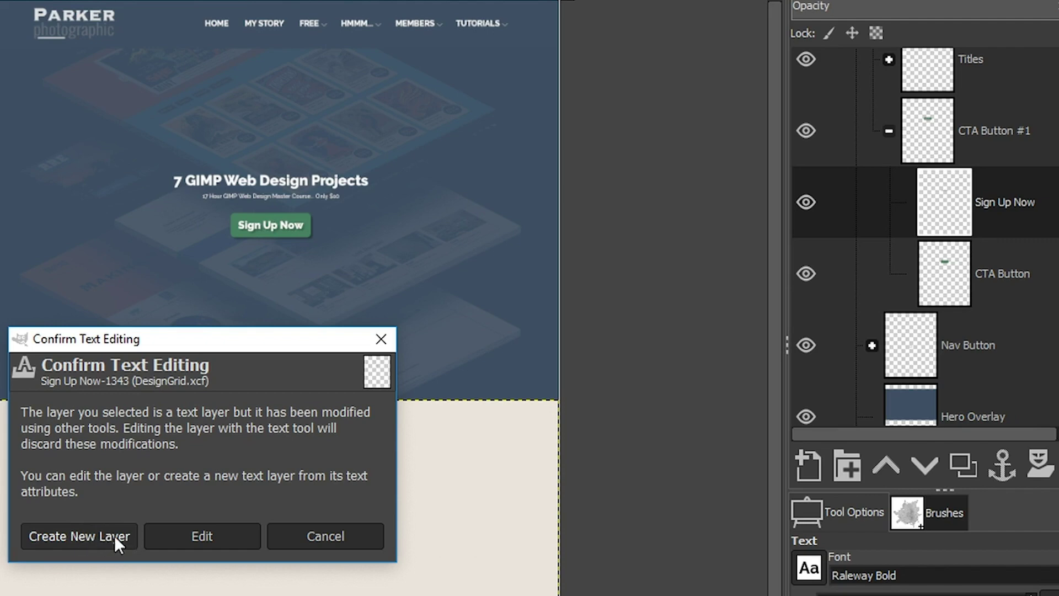
click(333, 535)
click(1046, 208)
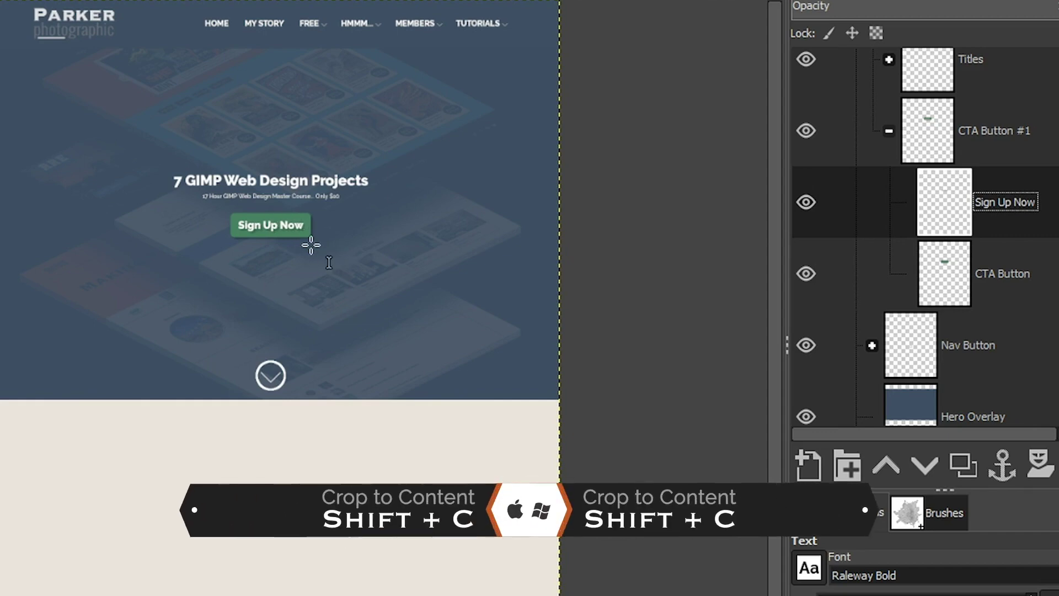
Paste the title "GIMP Web Design for Beginners..." as a Raleway Bold text layer near the top of the beige body section
click(162, 440)
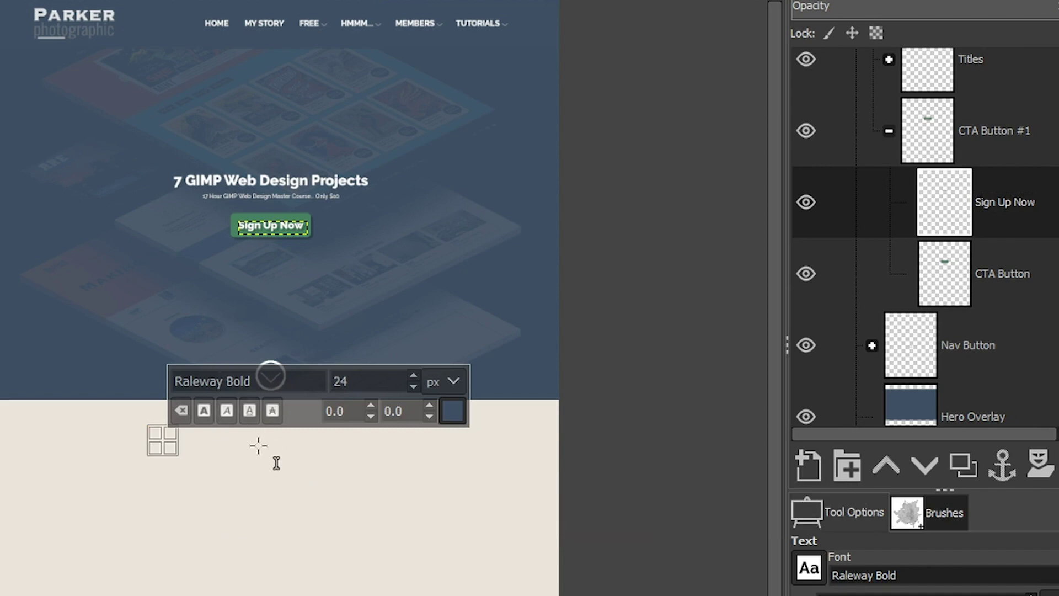
key(ctrl+v)
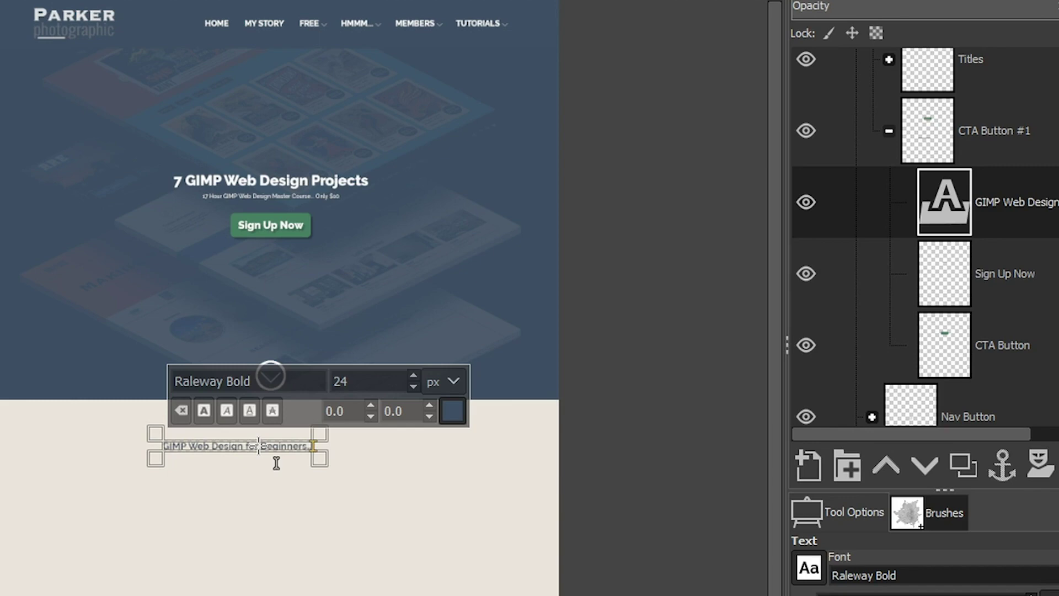
key(Escape)
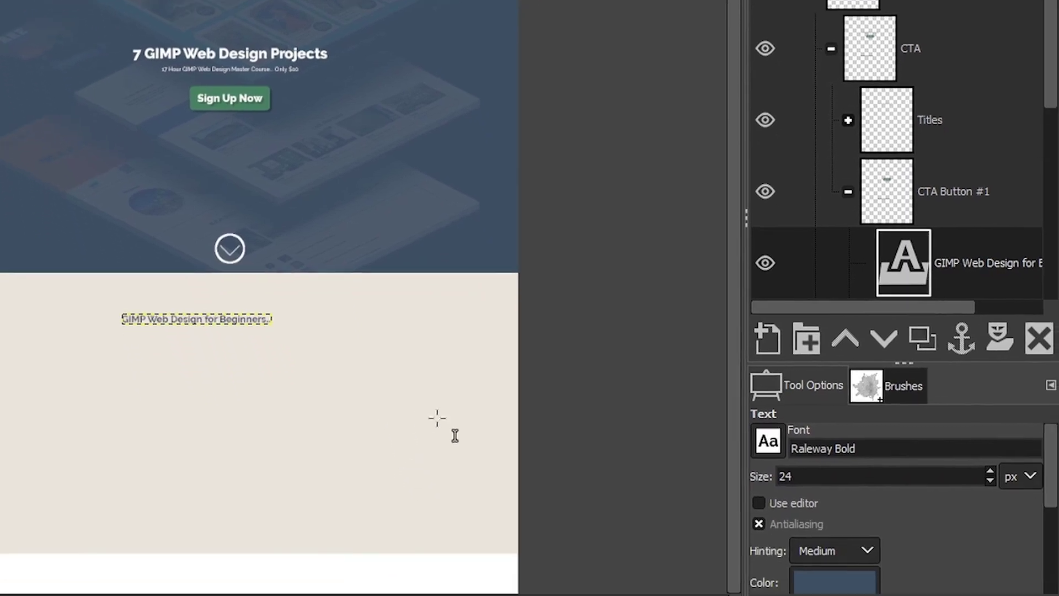
Set the text options for the subtitle to font Raleway, size 14 px and color 333333
double_click(844, 447)
key(BackSpace)
key(Return)
triple_click(835, 468)
text(14)
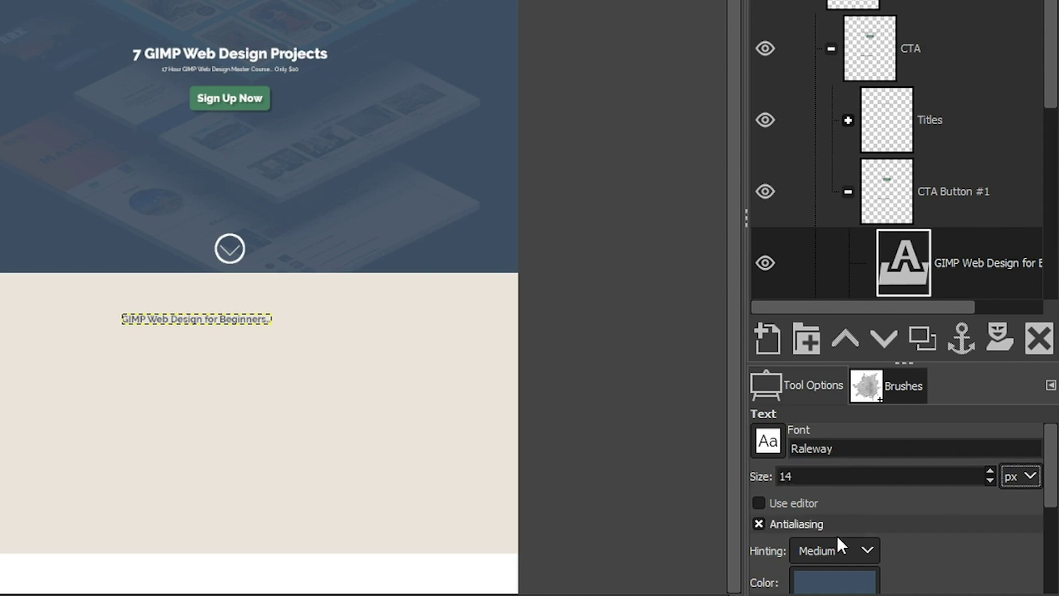
click(835, 580)
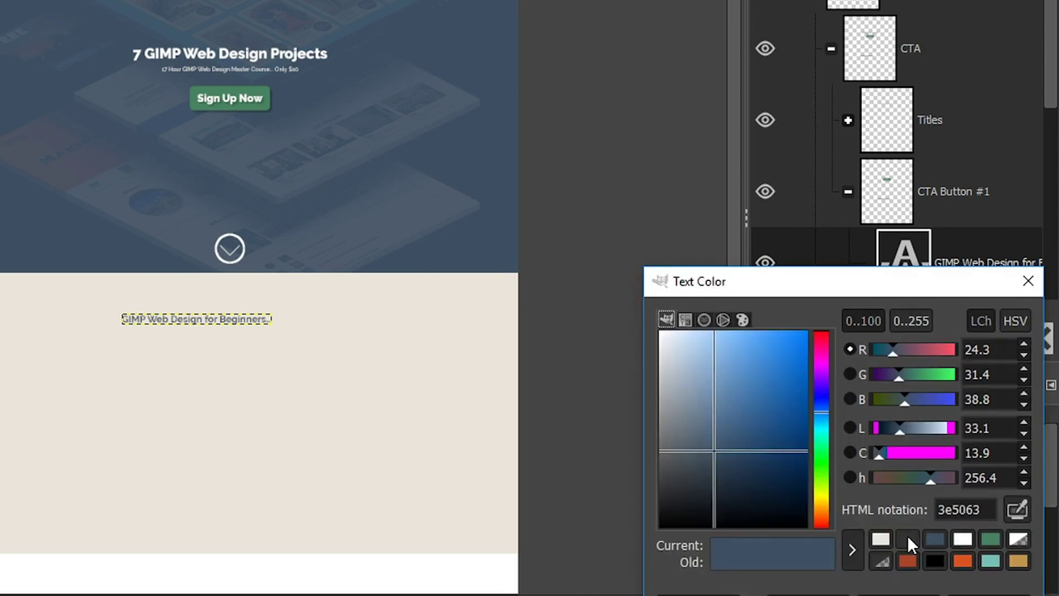
click(907, 535)
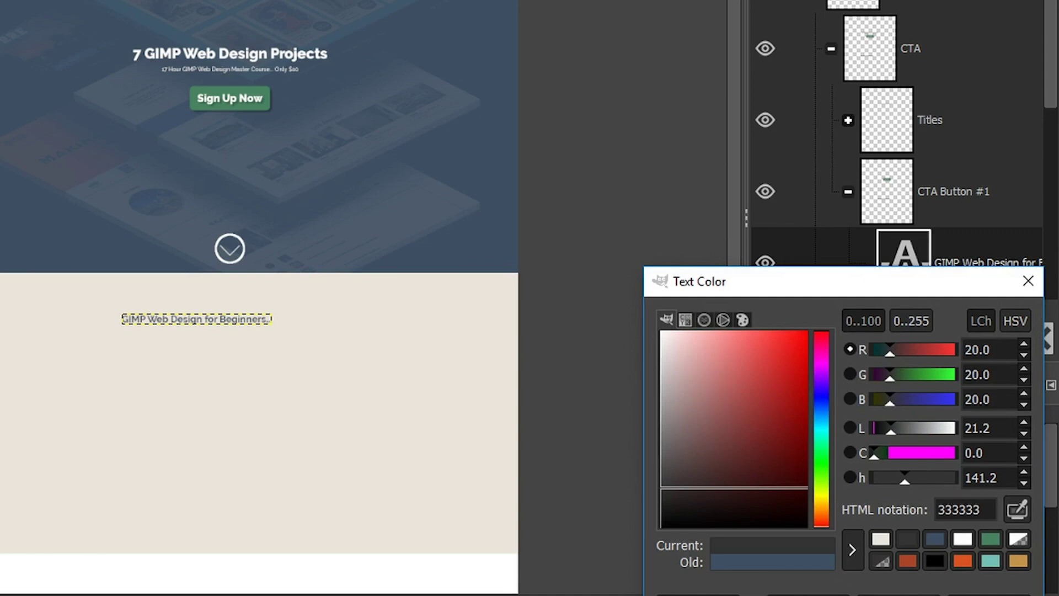
key(Return)
Paste the subtitle "the Complete 17 Hour Masters Course" as a new text layer just below the body title
click(156, 321)
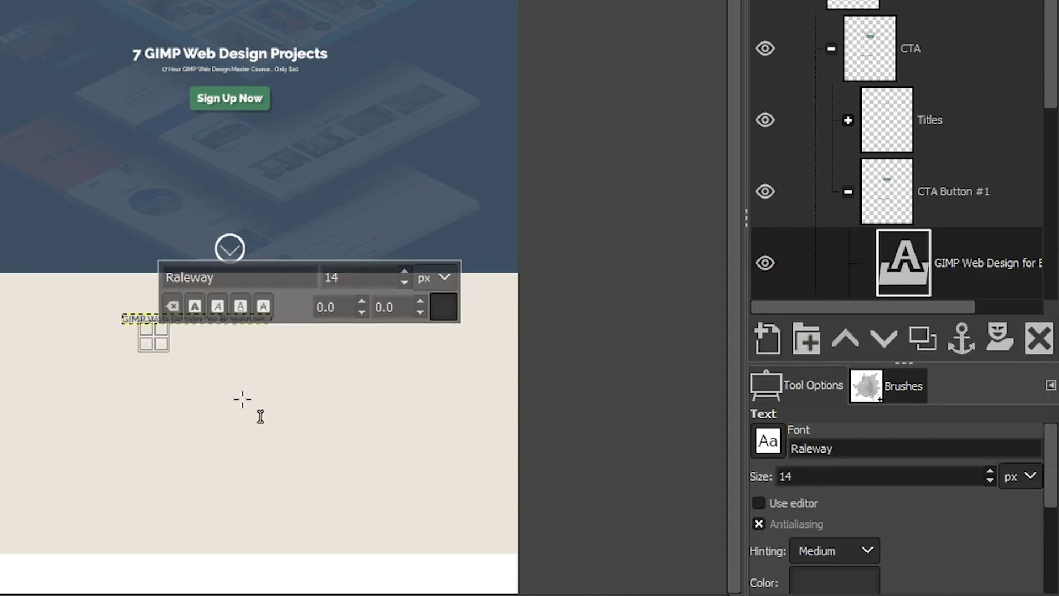
key(ctrl+v)
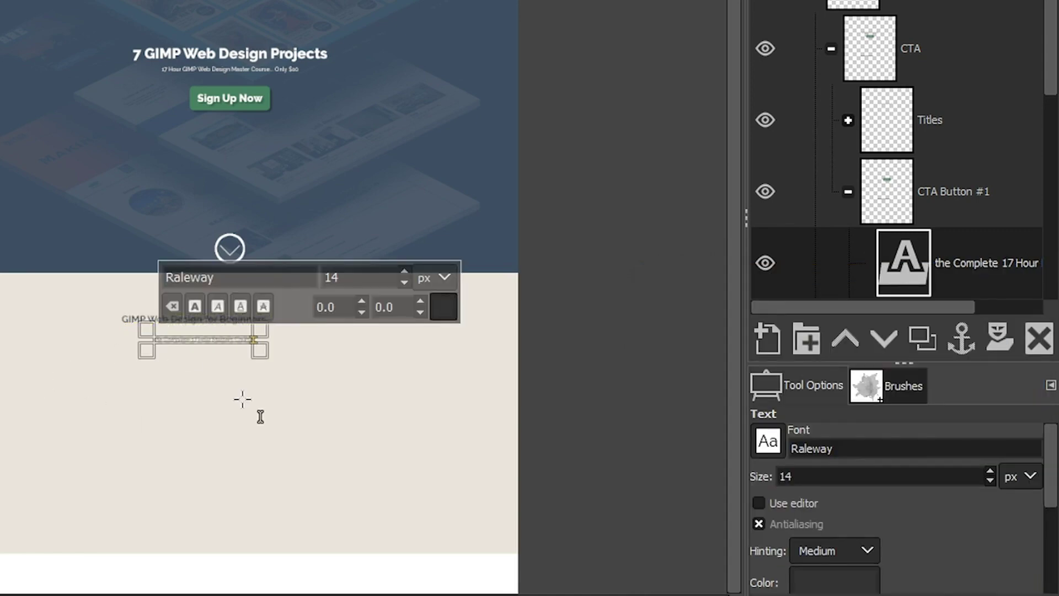
key(Escape)
Move the subtitle to the horizontal middle of the body section and place the title just above it
key(z)
click(220, 347)
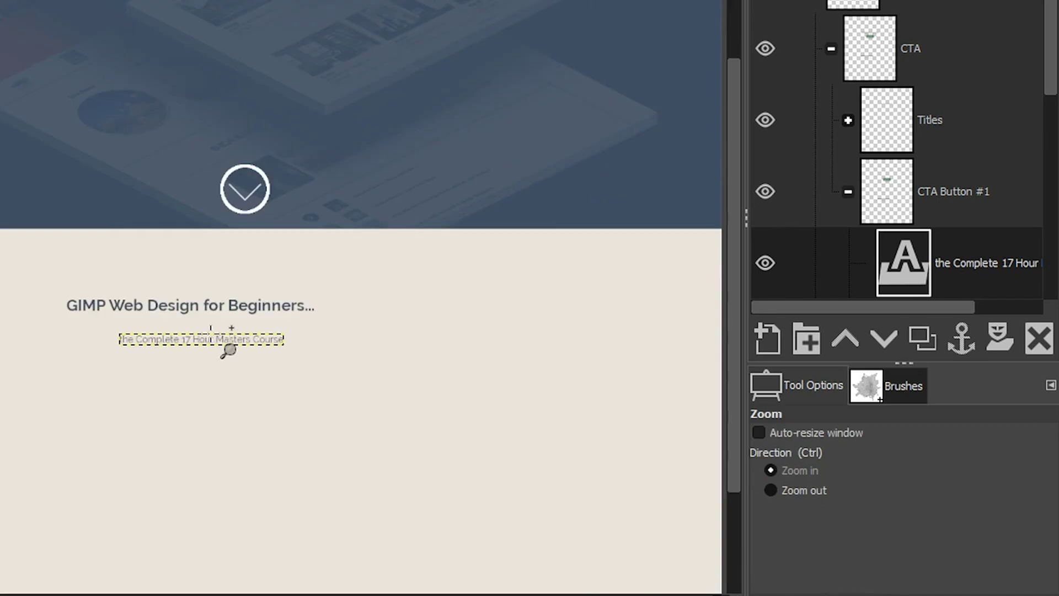
key(m)
drag(221, 306, 291, 294)
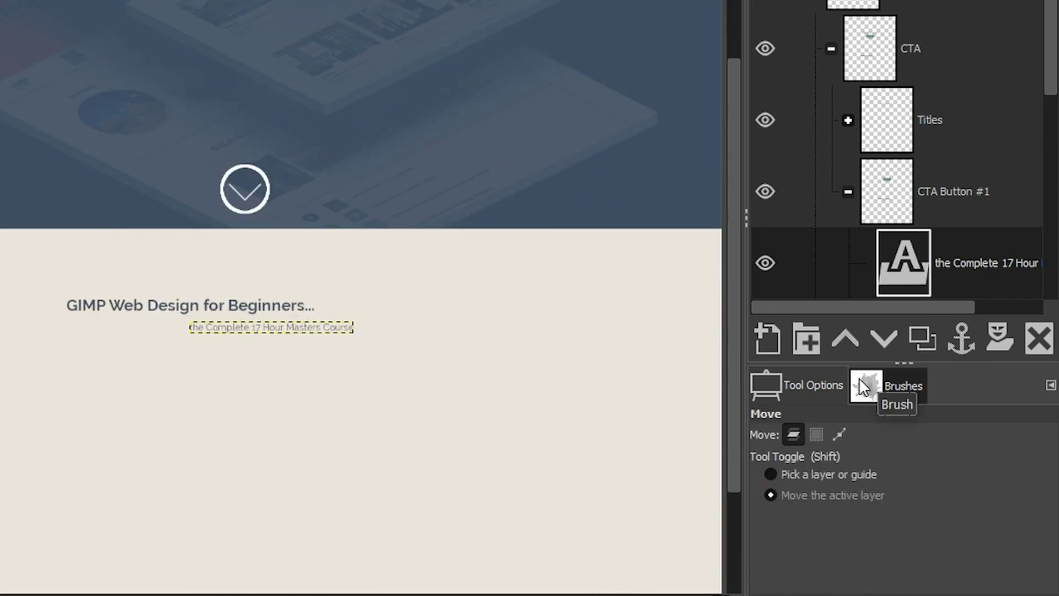
click(783, 474)
click(171, 326)
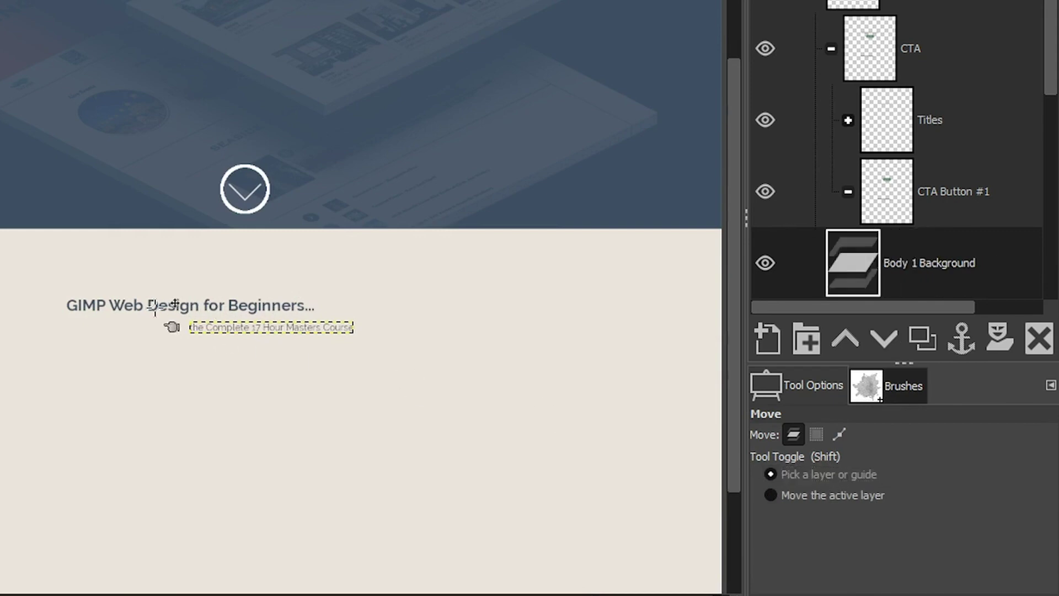
drag(171, 302, 278, 286)
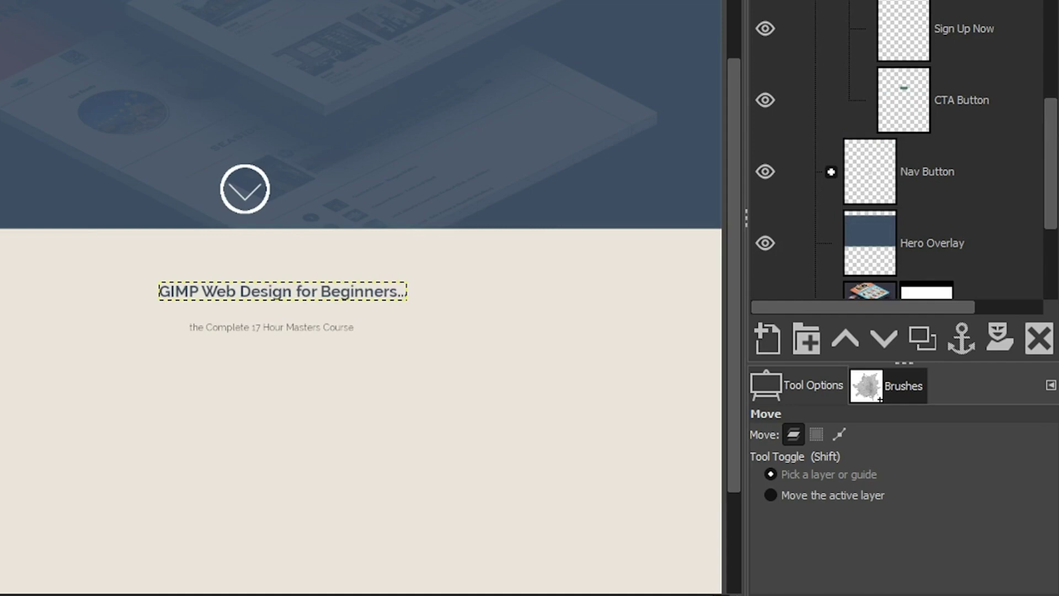
Move the new title and subtitle text layers out of the Hero group to directly above the Body 1 Background layer
drag(1050, 141, 1053, 77)
drag(1051, 235, 1056, 257)
drag(904, 248, 876, 350)
drag(1050, 413, 1043, 290)
drag(922, 263, 920, 325)
drag(1051, 414, 1034, 200)
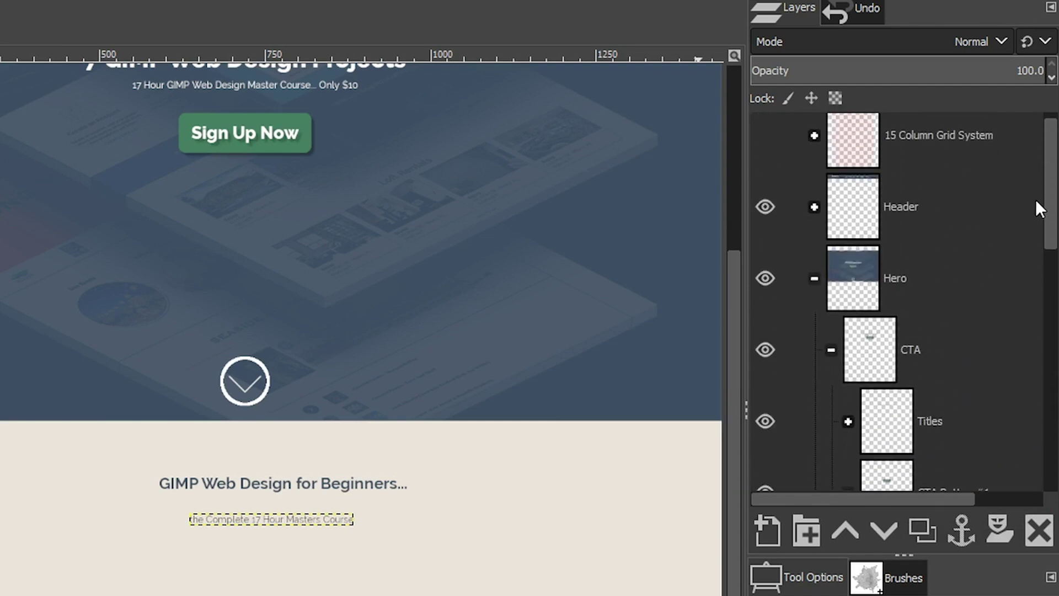
Collapse the Hero group and place the GIMP Web Design for Beginners... layer between Hero and the subtitle layer
click(814, 277)
scroll(1053, 218, down, 1)
click(944, 394)
click(845, 531)
click(845, 531)
click(845, 530)
click(845, 530)
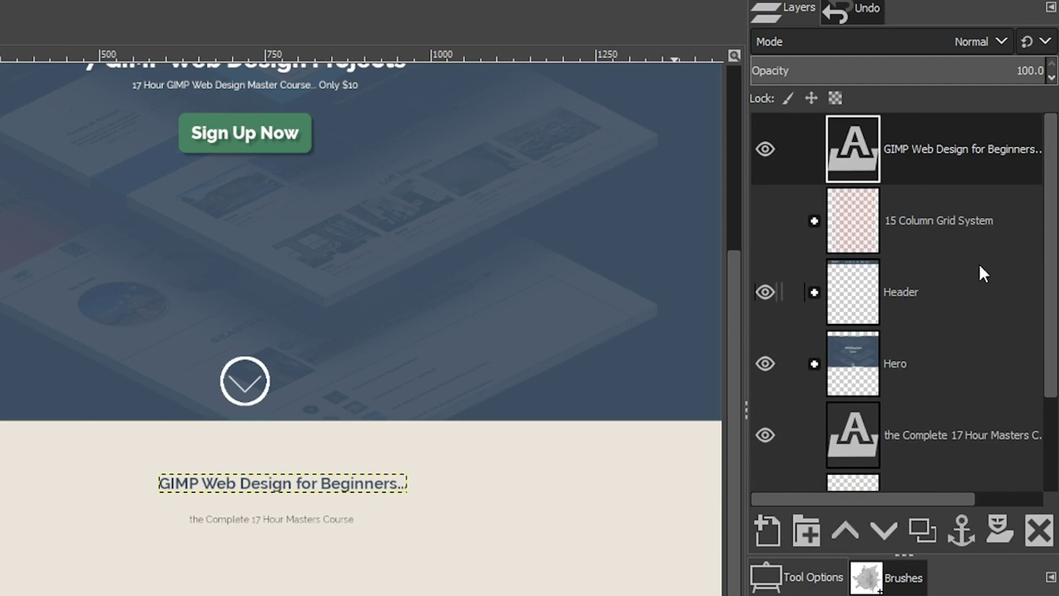
drag(858, 131, 909, 398)
Select the entire canvas and make the Hero group the active layer
key(m)
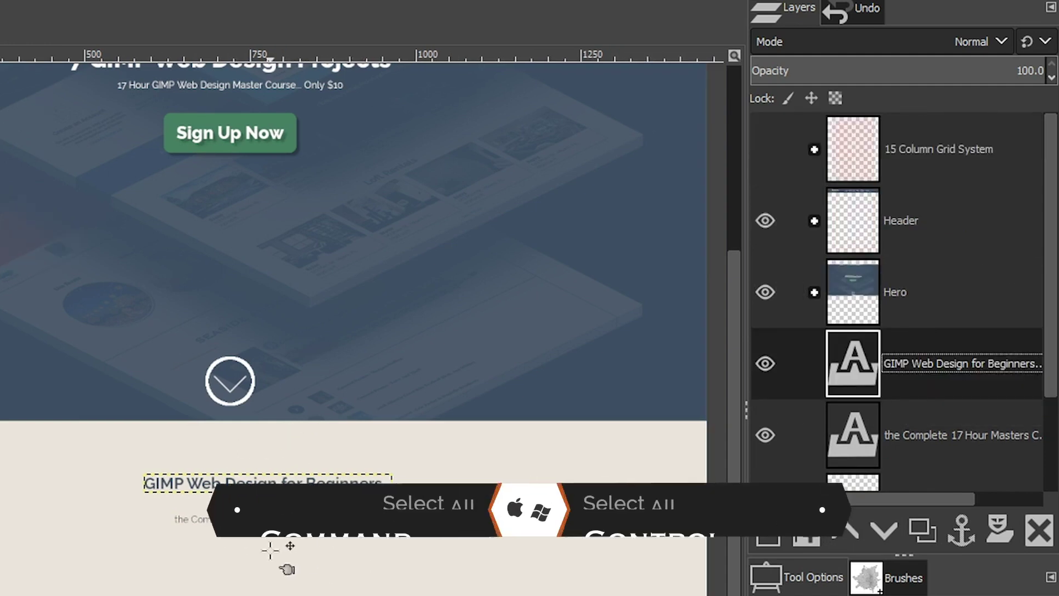
key(ctrl+a)
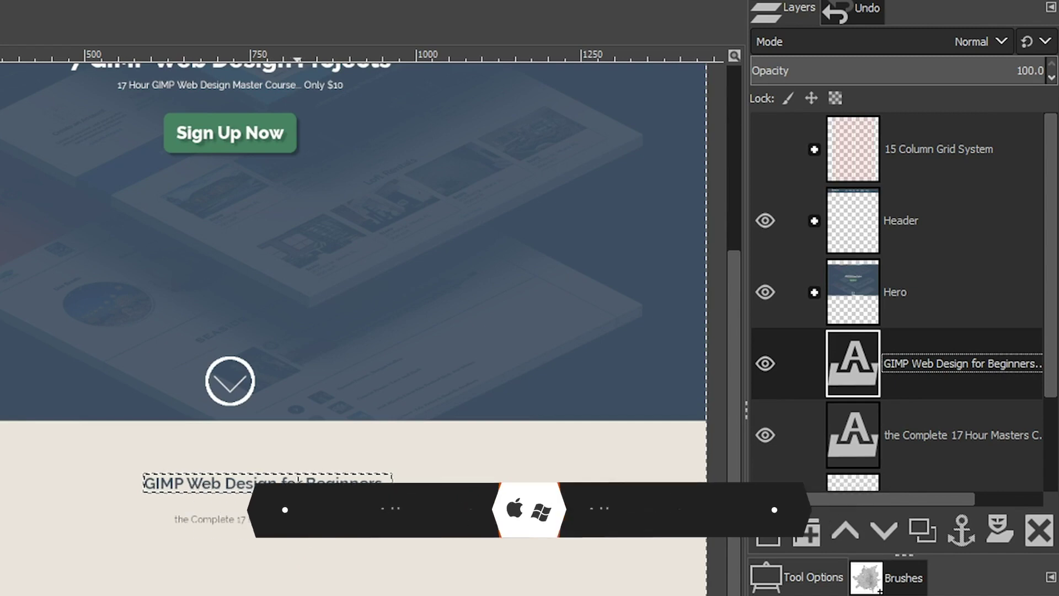
click(315, 503)
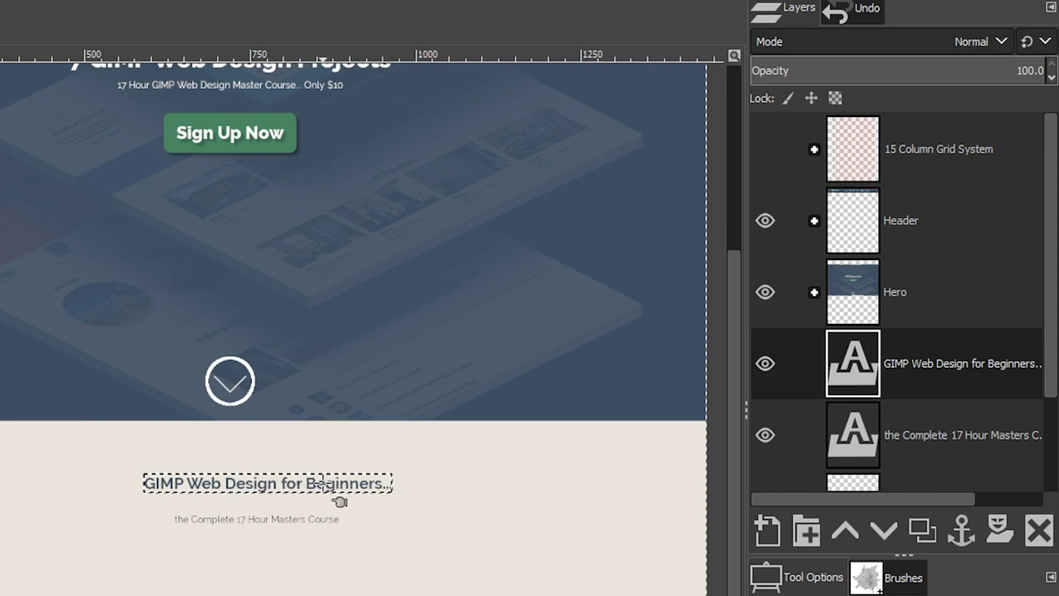
drag(737, 422, 761, 580)
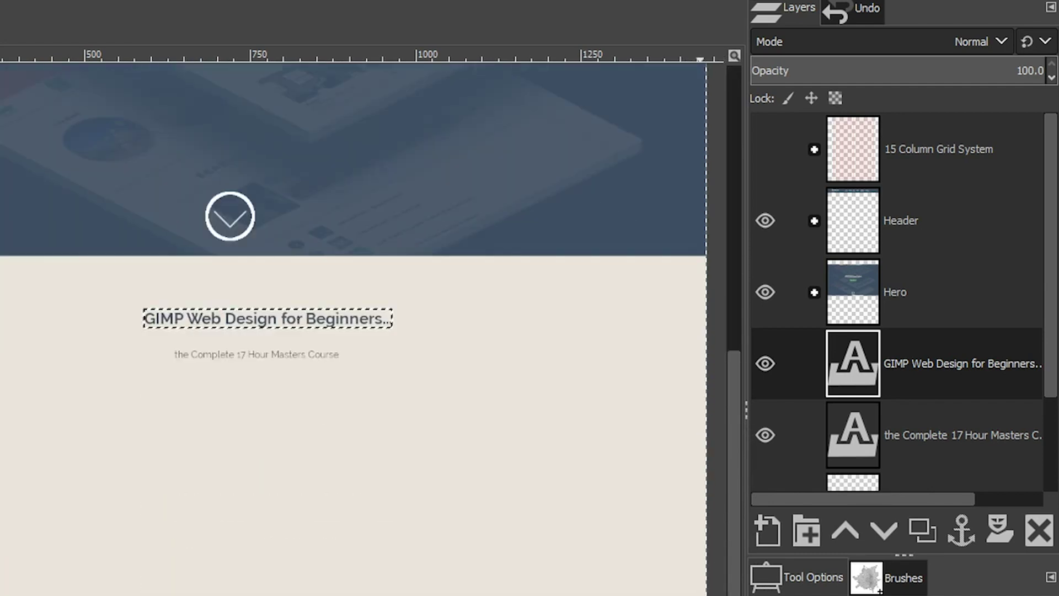
drag(737, 515, 739, 385)
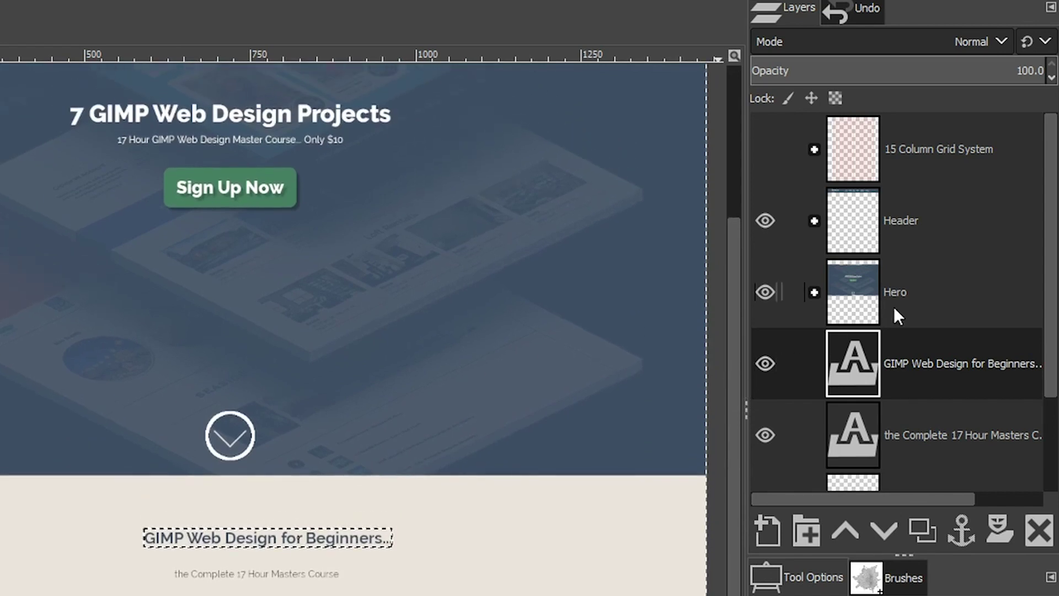
click(917, 291)
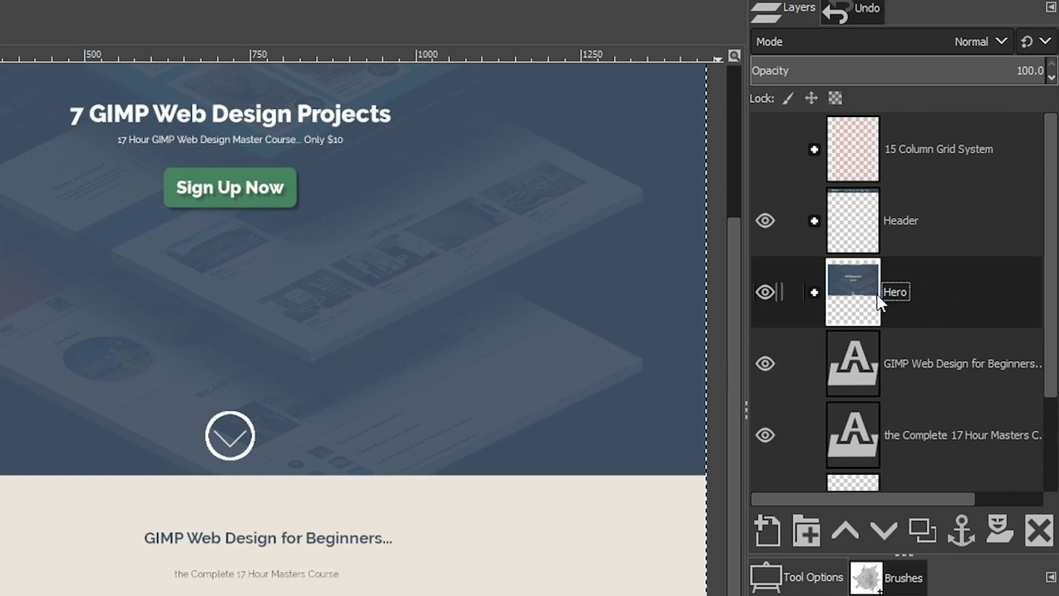
scroll(732, 310, down, 1)
drag(733, 310, 749, 480)
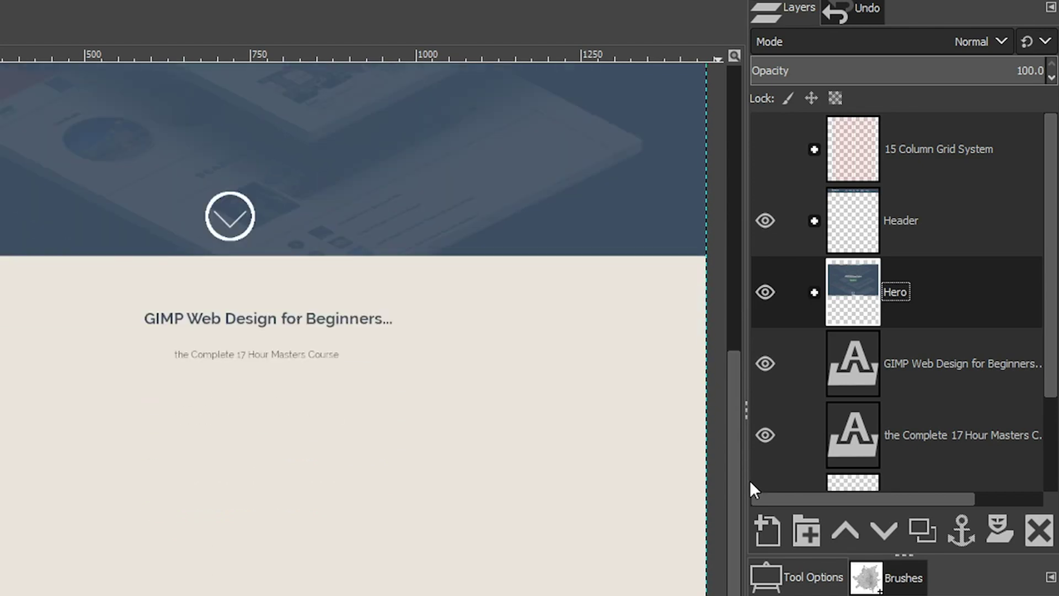
drag(733, 419, 742, 496)
key(shift+c)
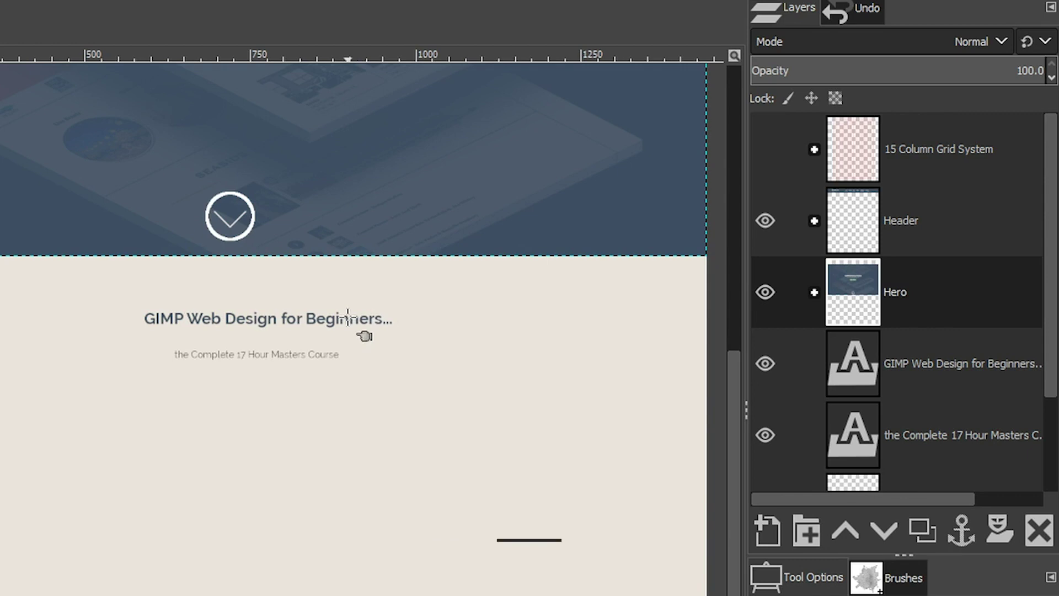
Align the body title and its subtitle to the horizontal center of a full-canvas selection
key(ctrl+a)
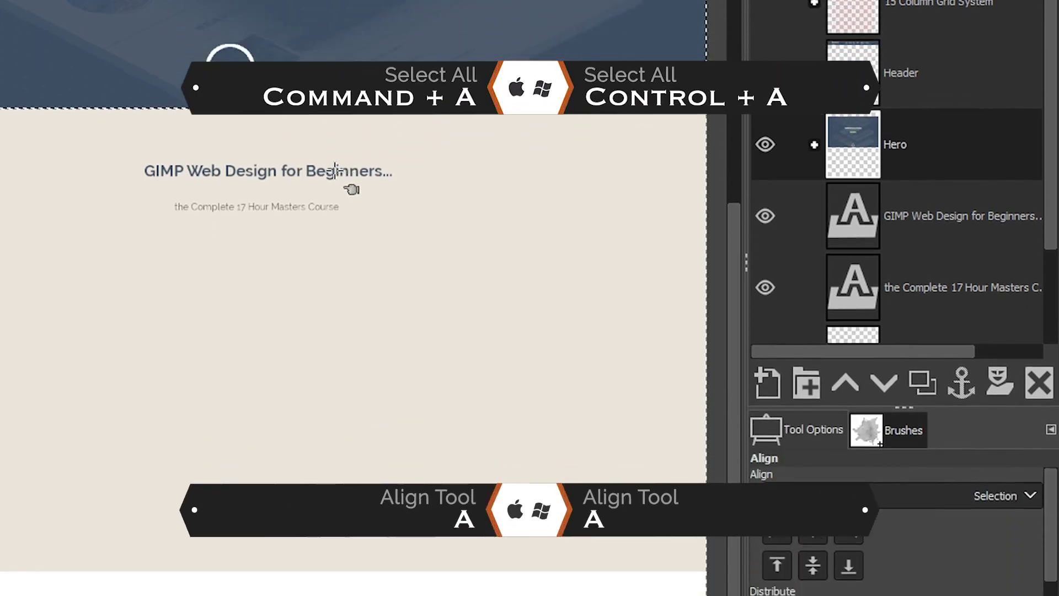
click(332, 170)
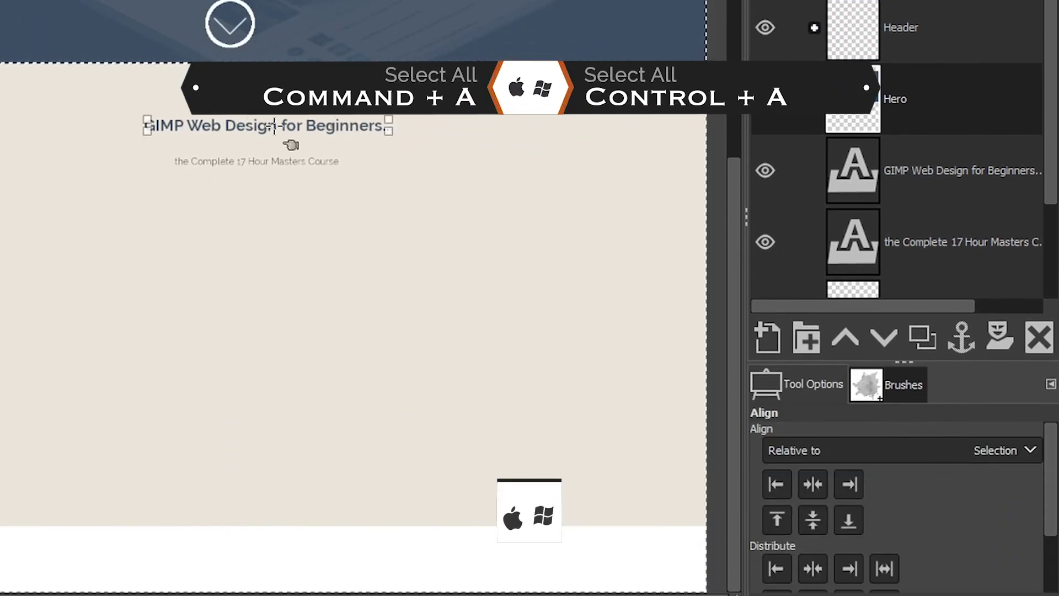
click(809, 483)
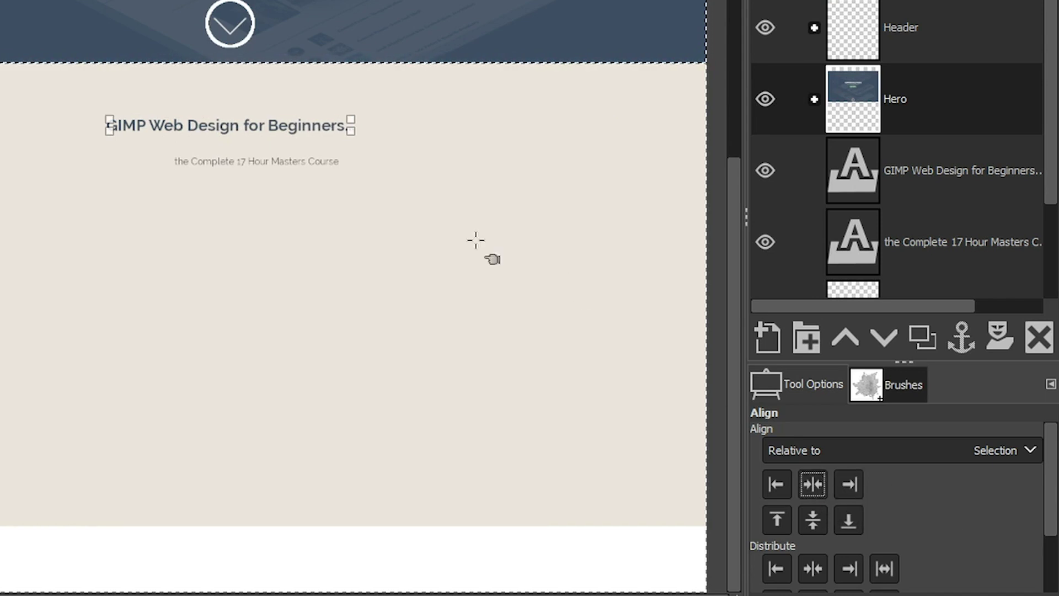
click(319, 163)
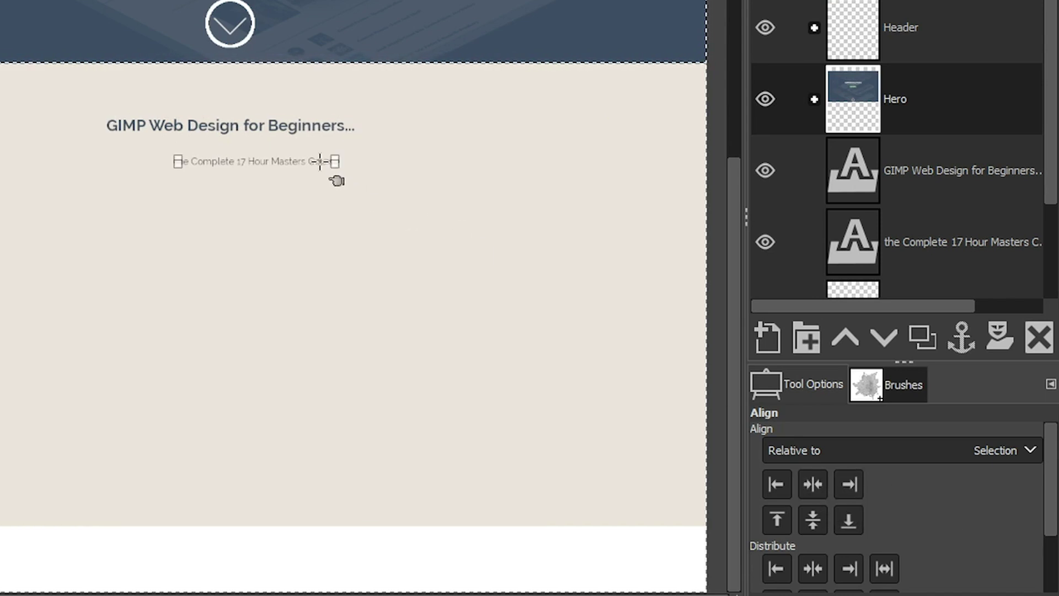
click(811, 484)
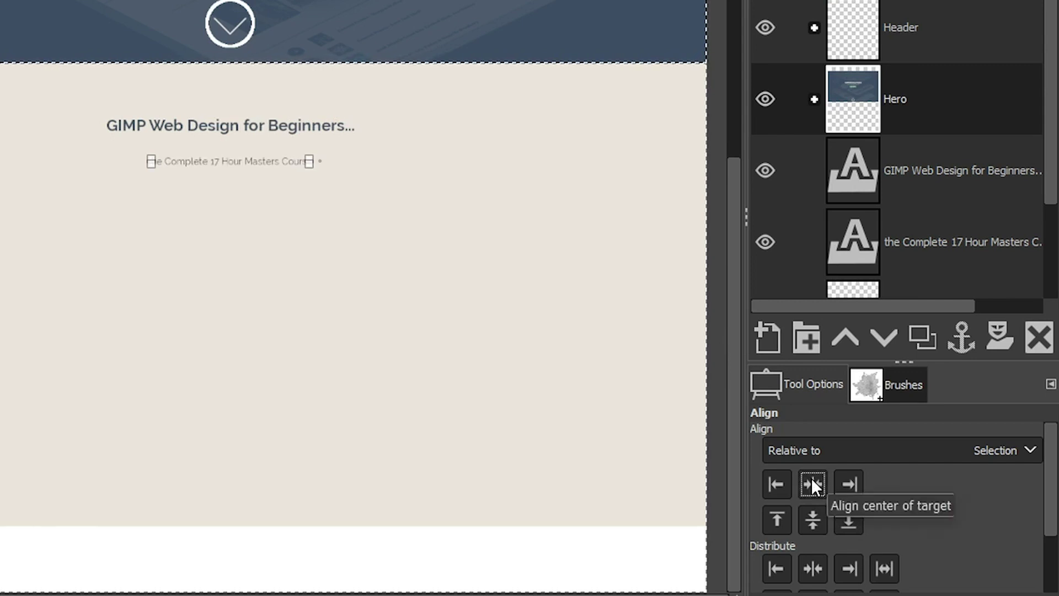
Nudge the subtitle layer up to sit directly beneath the body title and clear the canvas selection
key(z)
click(234, 138)
key(m)
click(772, 493)
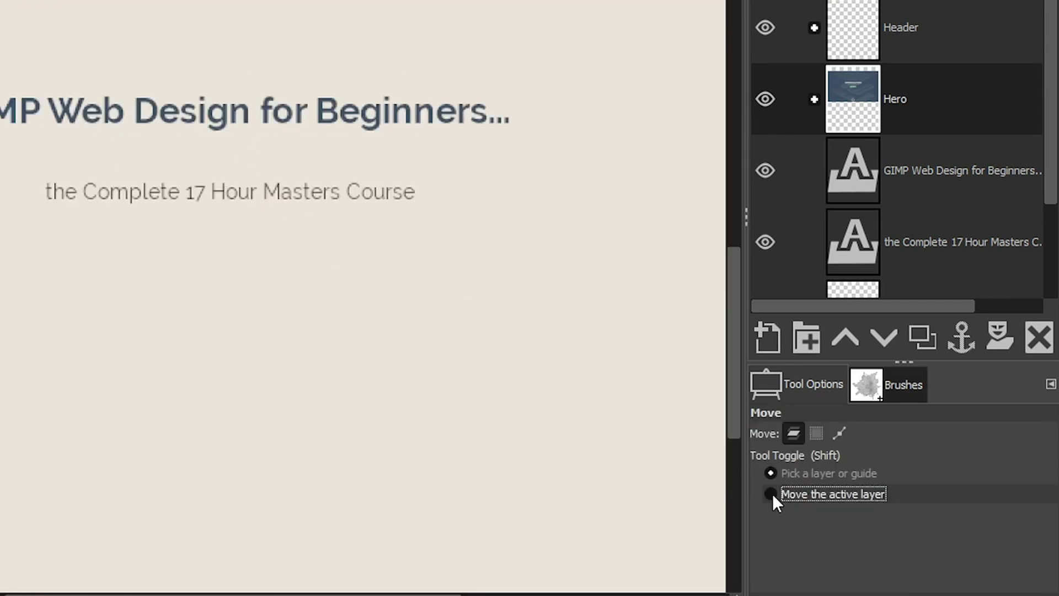
click(772, 493)
click(834, 260)
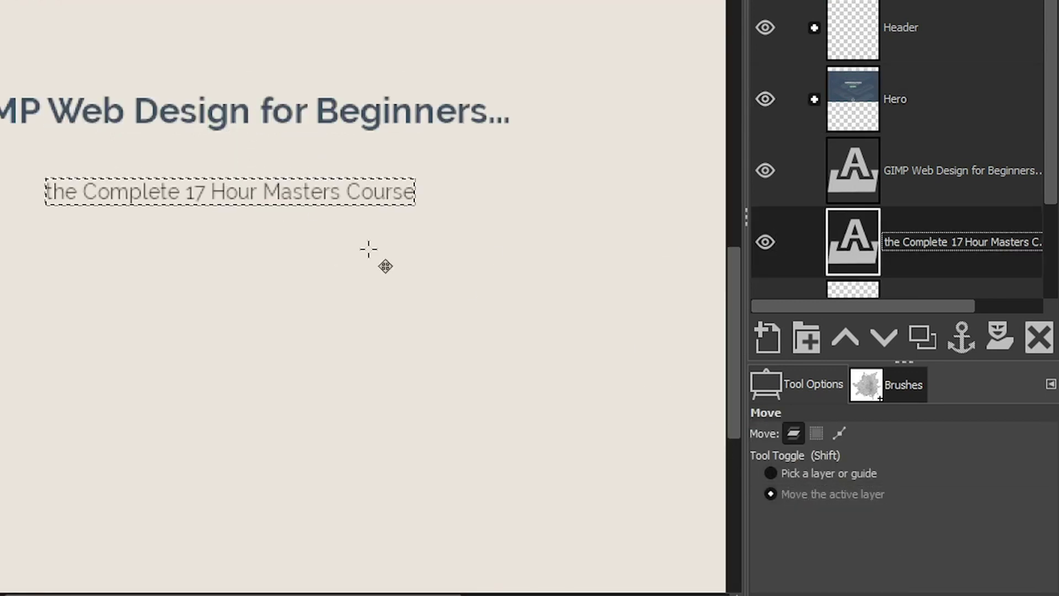
click(284, 206)
key(Up)
key(Up)
key(Up)
key(Up)
key(Up)
key(Up)
key(Up)
key(Up)
key(Up)
key(Up)
key(Up)
key(Up)
key(Up)
key(Up)
key(Up)
key(Up)
key(Up)
key(z)
ctrl+click(256, 270)
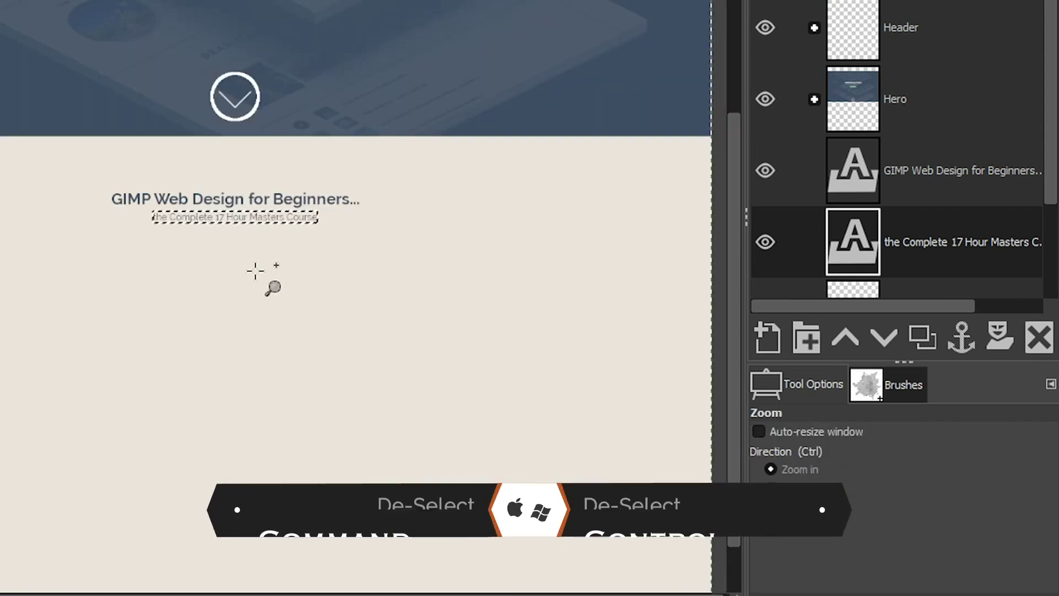
key(ctrl+d)
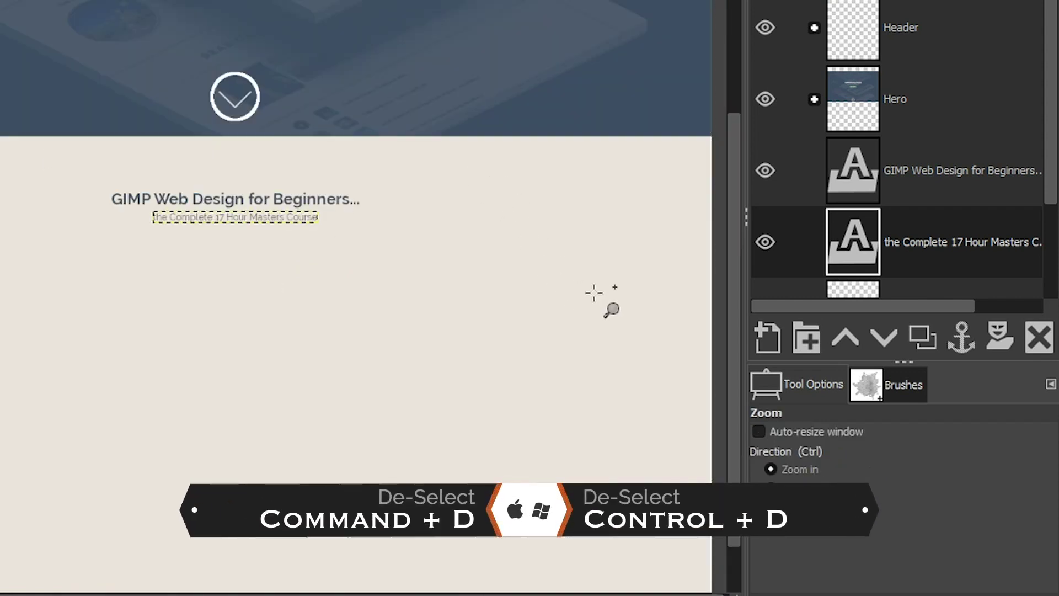
Add Image 1.png, Image 2.png and Image 3.png from the Project Images folder to the design as new layers
key(m)
scroll(574, 293, down, 3)
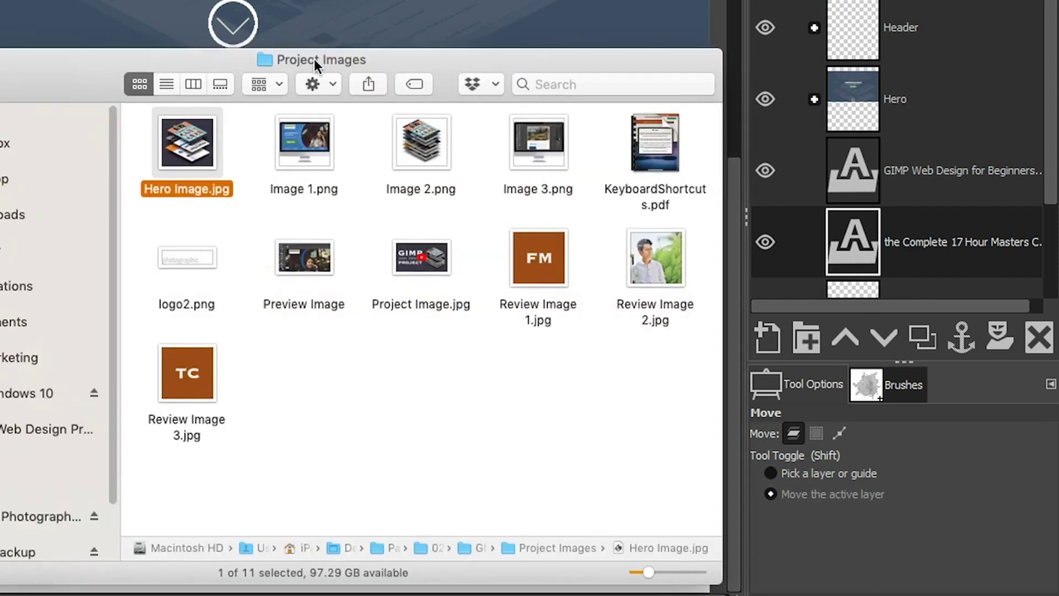
drag(315, 28, 223, 230)
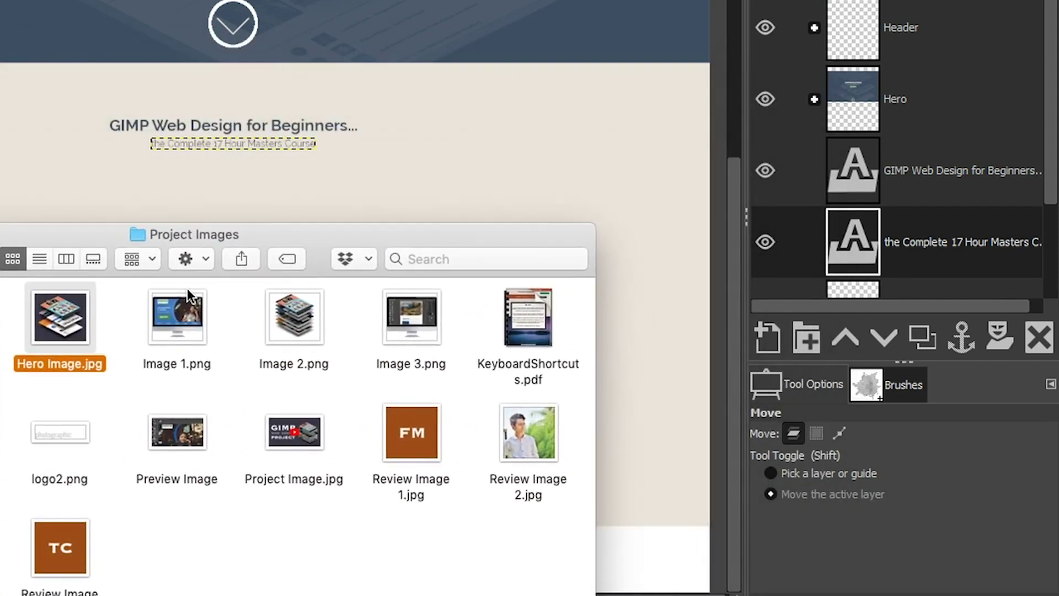
drag(177, 323, 24, 231)
drag(292, 319, 22, 165)
drag(410, 318, 440, 154)
Raise the subtitle layer above the three image layers so it sits directly below the title layer
click(915, 261)
click(850, 337)
click(850, 337)
click(849, 337)
Create a layer group named Titles #1 above the body title layer and place the title and subtitle layers in it
drag(1051, 136, 1051, 82)
click(938, 74)
click(809, 345)
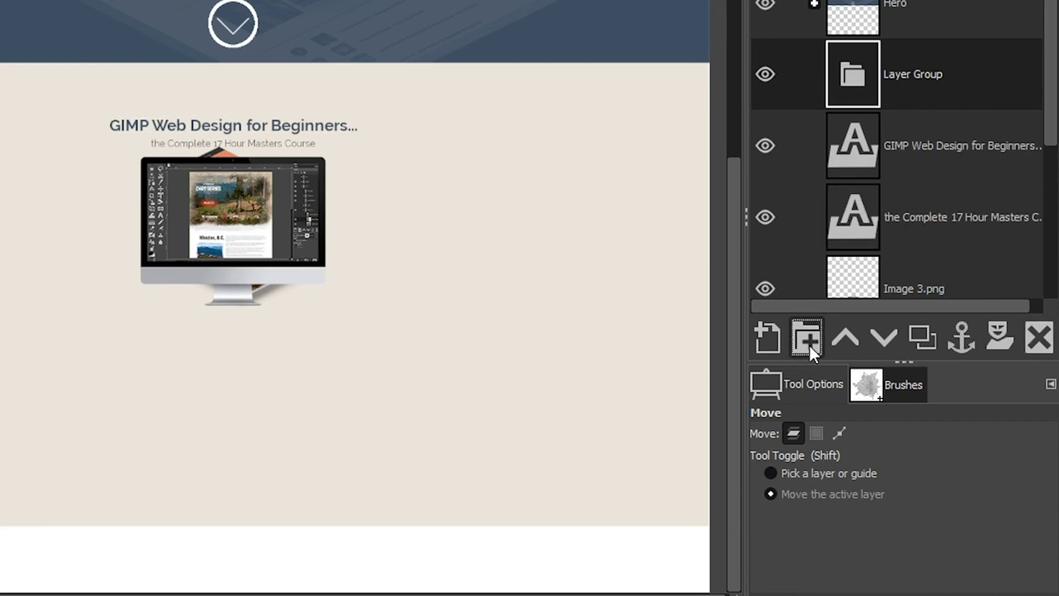
double_click(900, 74)
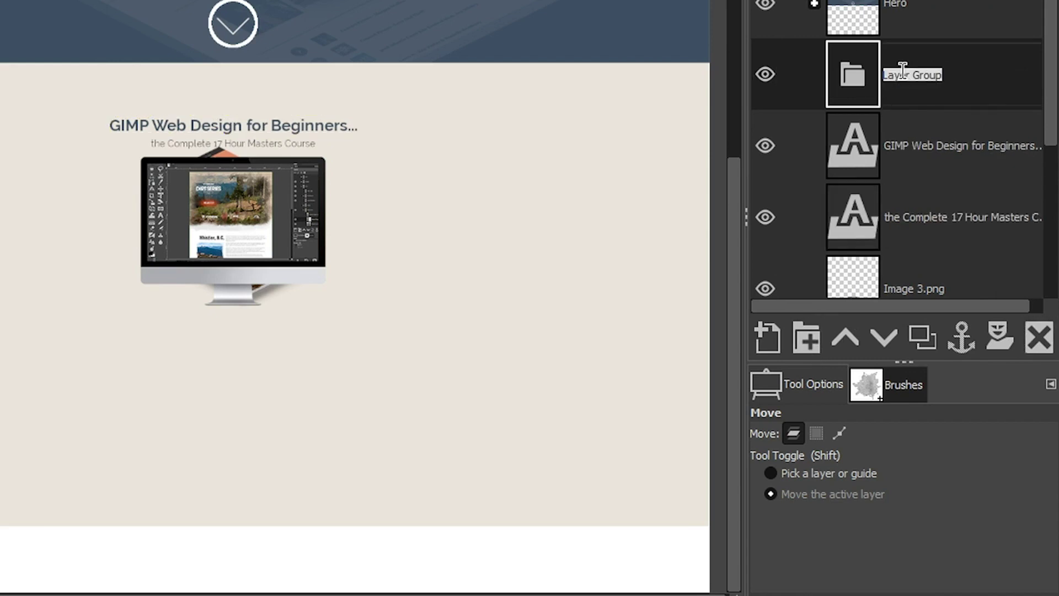
text(Titles #1)
key(Return)
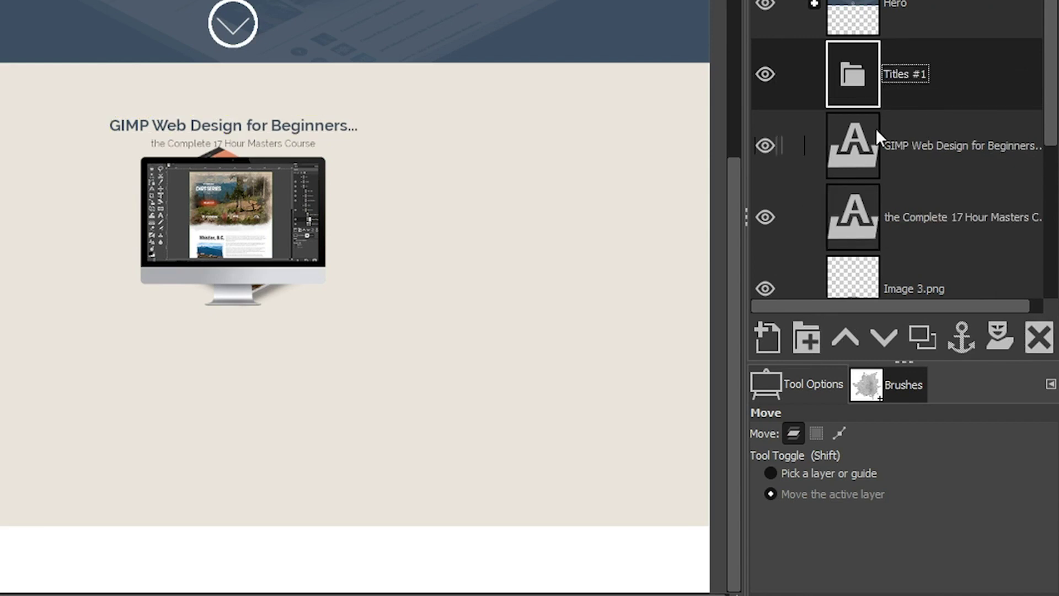
drag(875, 128, 890, 96)
drag(894, 220, 892, 163)
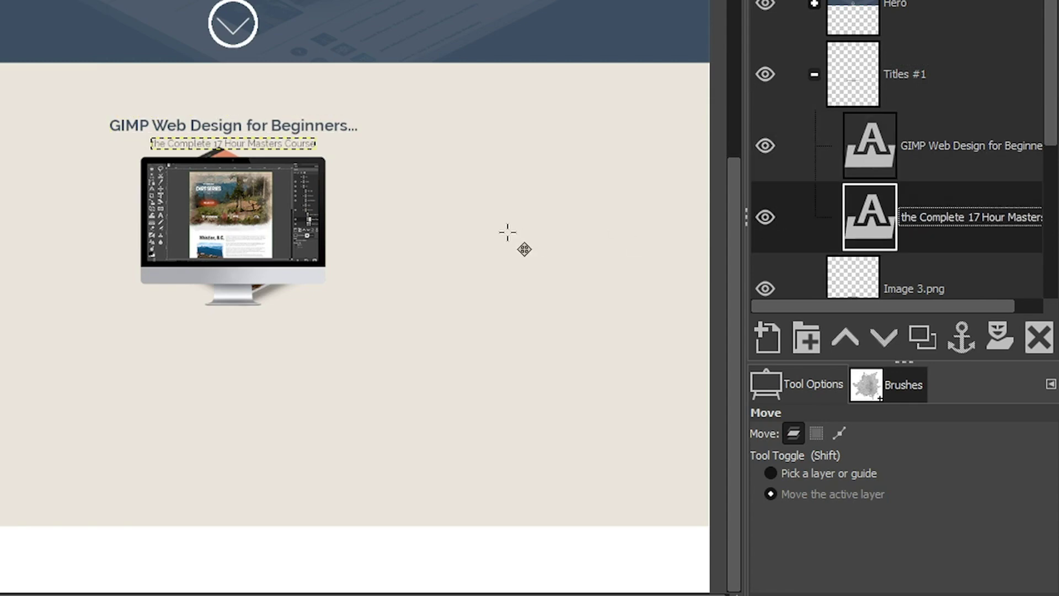
Spread the images across the body section, with Image 1.png at left and Image 3.png at right, and collapse the Titles #1 group
click(845, 472)
drag(249, 226, 534, 270)
key(ctrl+z)
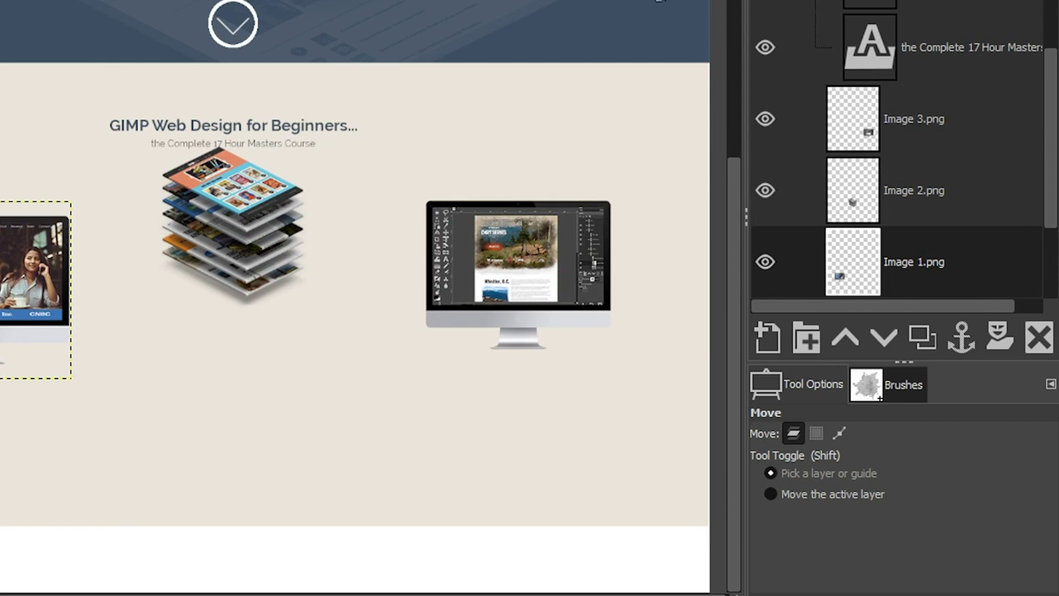
scroll(783, 130, up, 6)
click(814, 165)
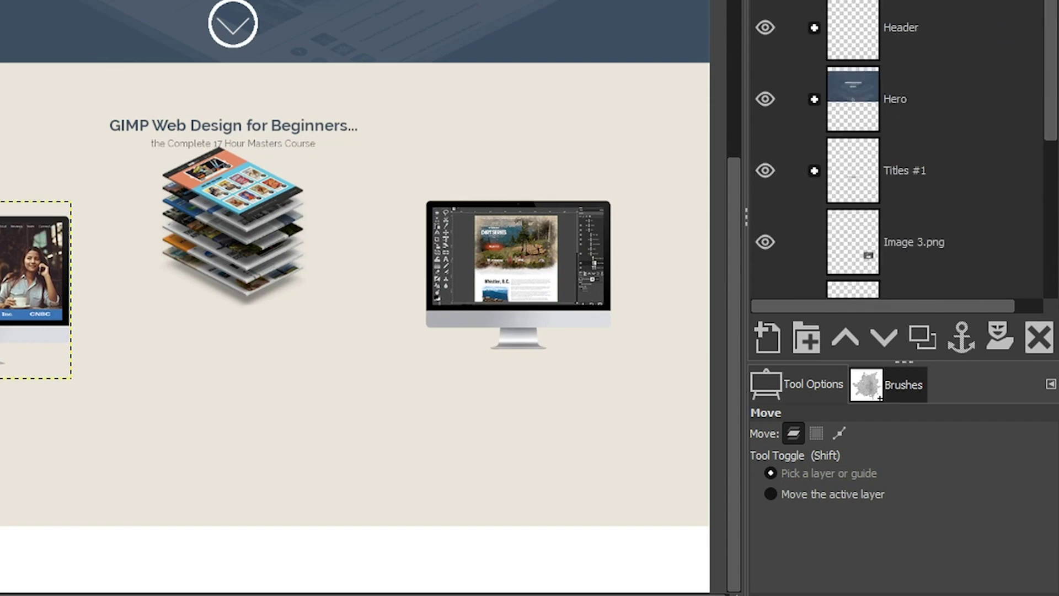
Show the 15 Column Grid System and shift Image 1.png to start at the second grid column
scroll(915, 259, down, 2)
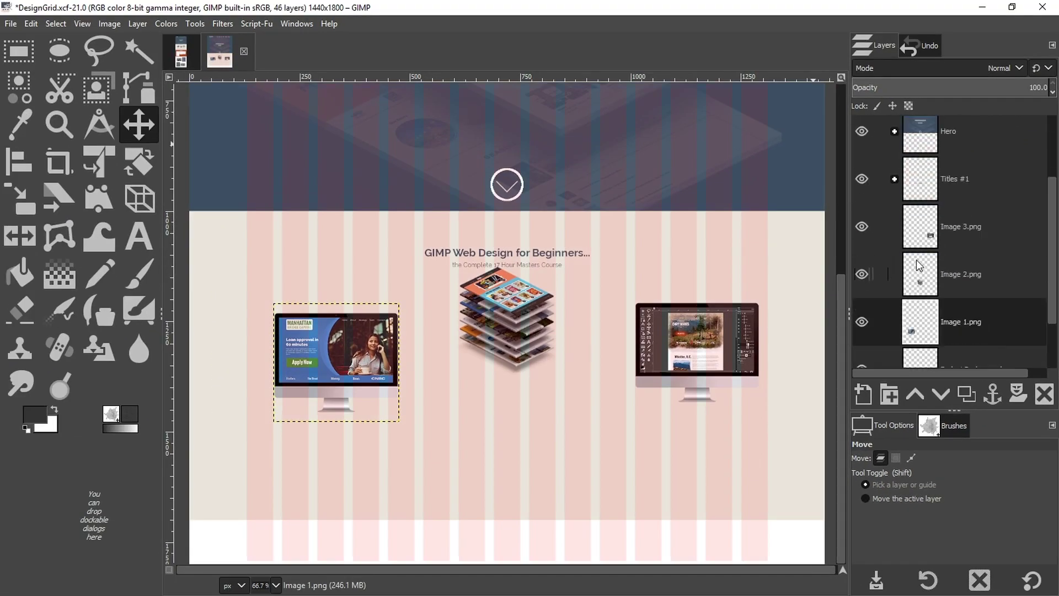
scroll(918, 264, down, 1)
click(895, 497)
drag(391, 364, 399, 354)
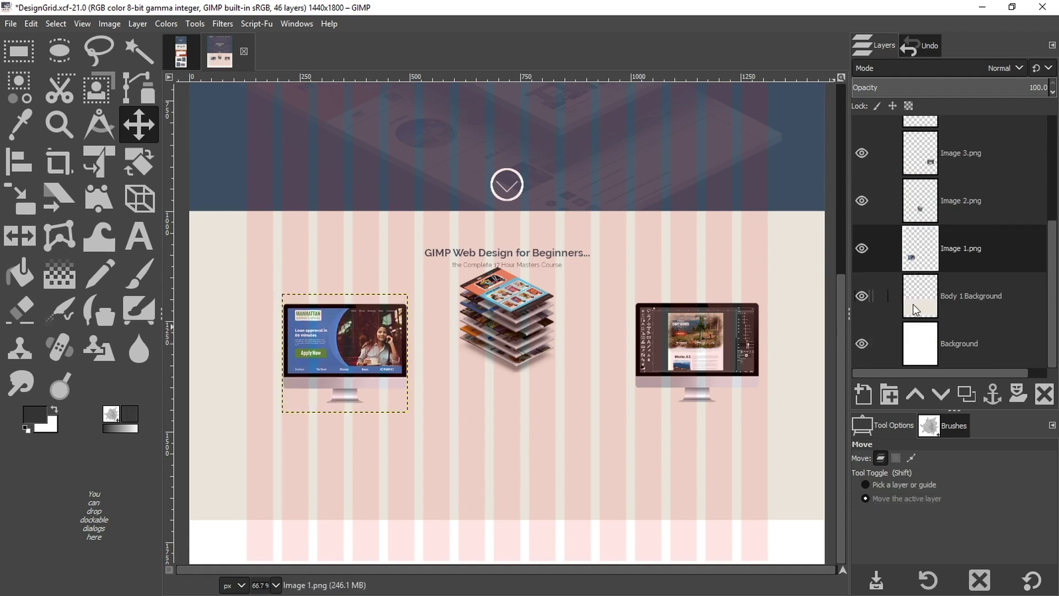
Reorder the image layers from top to bottom as Image 1.png, Image 2.png and Image 3.png
click(913, 391)
click(914, 392)
click(924, 259)
click(913, 391)
Position Image 2.png and Image 3.png level with Image 1.png along the grid columns, and hide the 15 Column Grid System
drag(586, 330, 600, 356)
drag(720, 345, 723, 346)
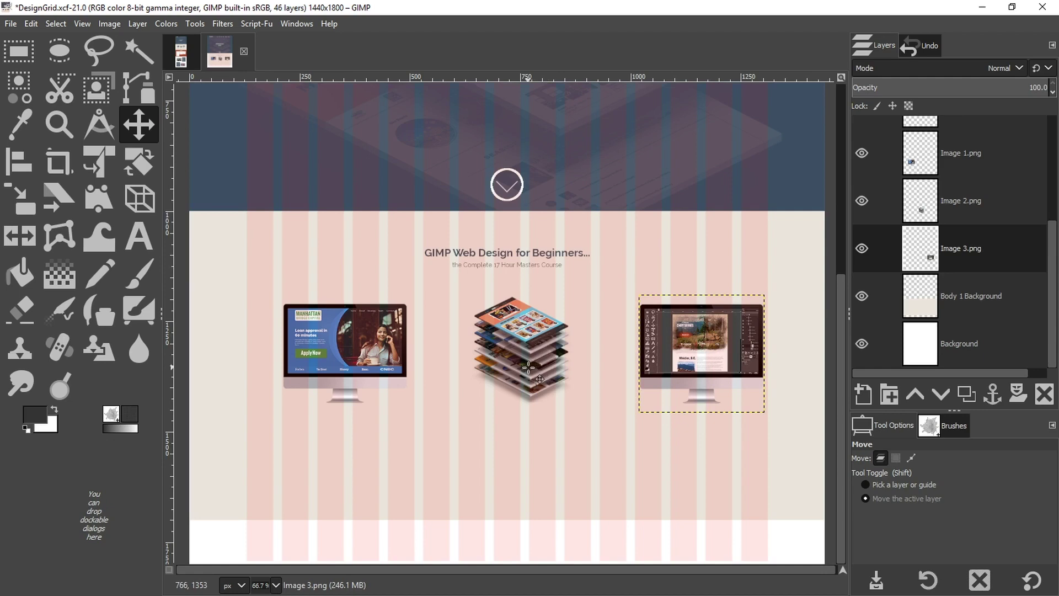
scroll(892, 220, up, 4)
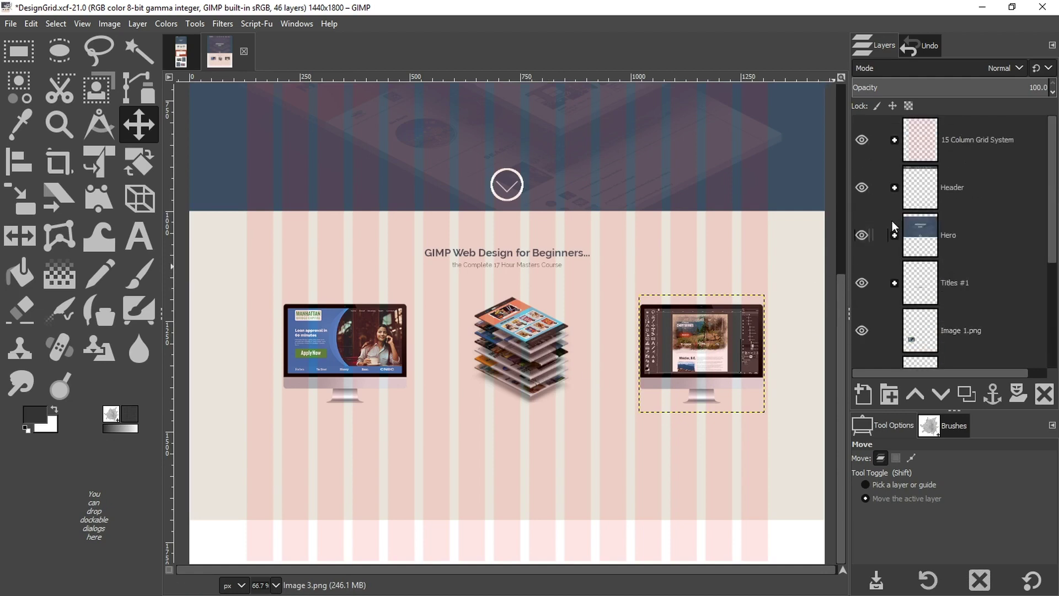
click(862, 140)
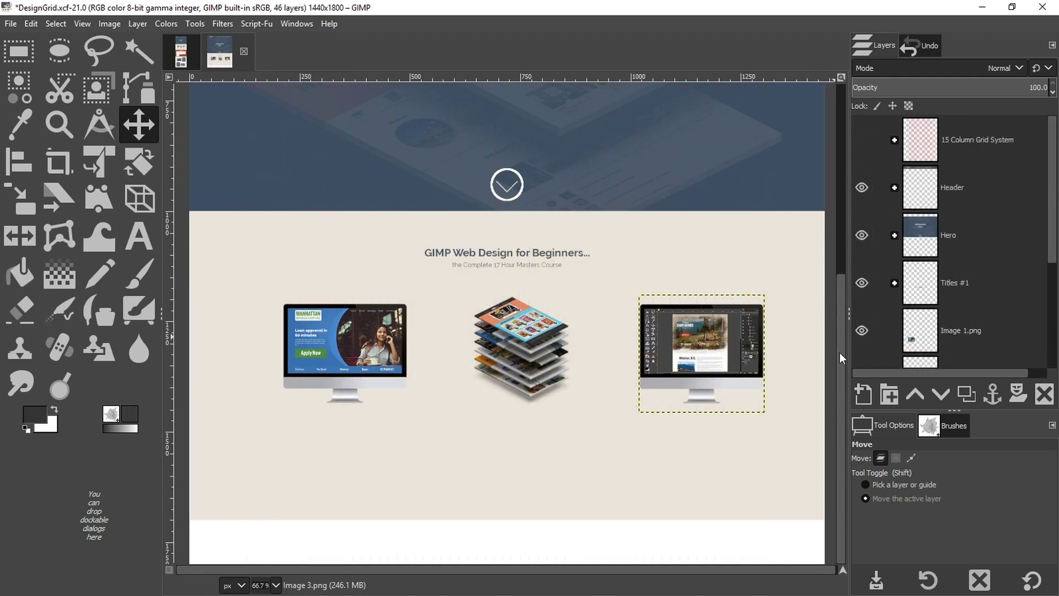
Activate the Text tool and switch to the browser window with the dummy text search results
key(t)
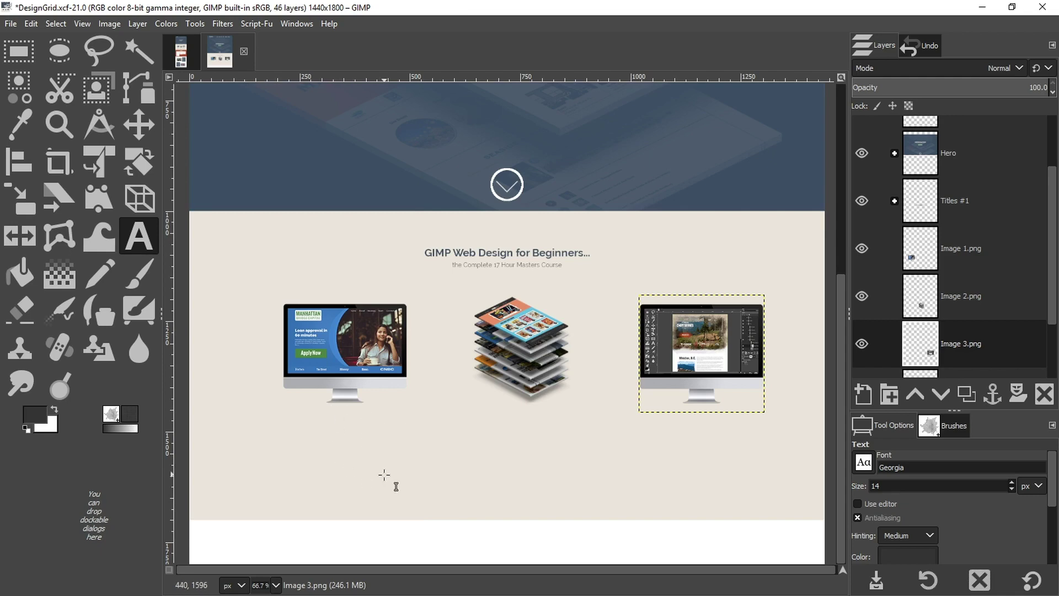
click(182, 56)
key(alt+Tab)
drag(672, 34, 673, 23)
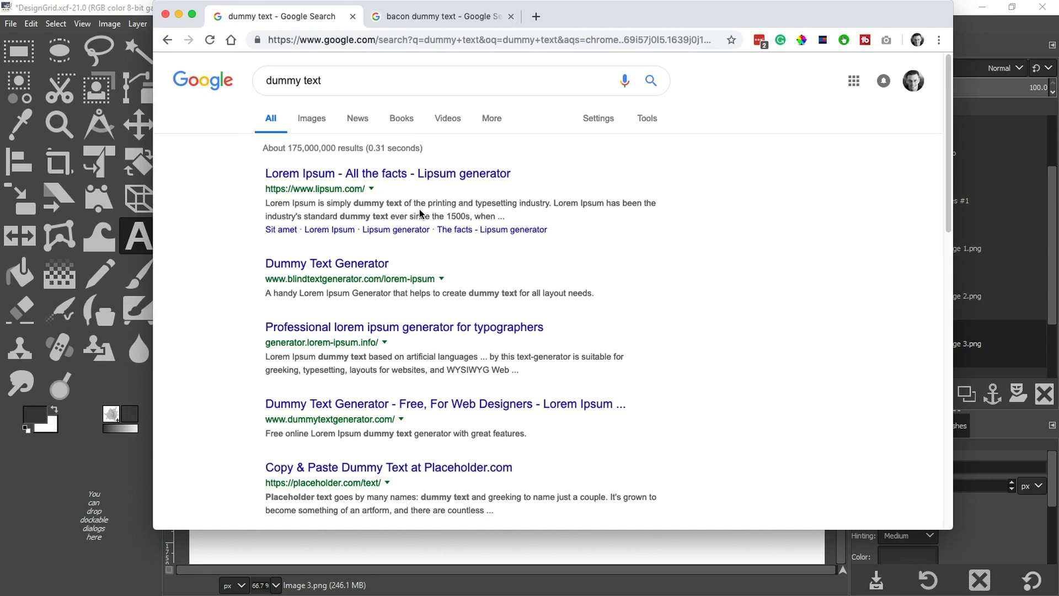
Open the Lipsum generator result and look through the other dummy text generators in the search results
click(290, 170)
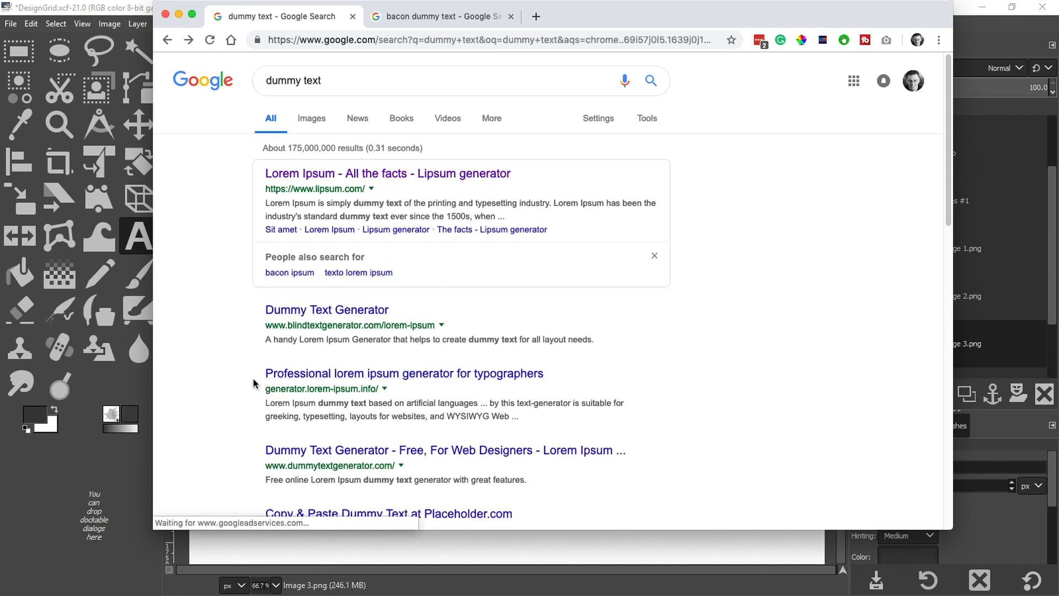
scroll(253, 378, down, 3)
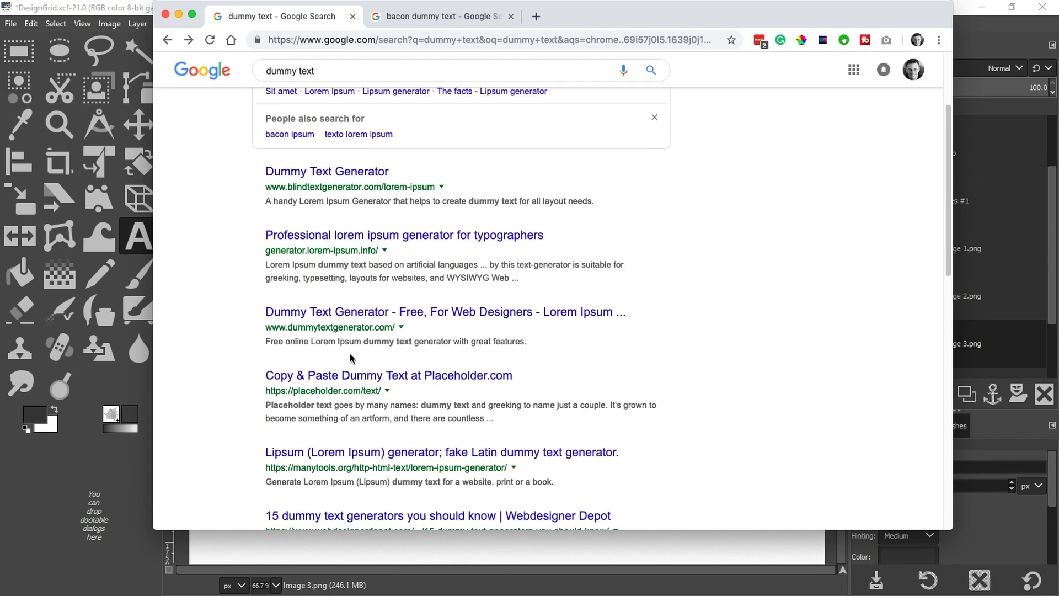
scroll(253, 365, down, 2)
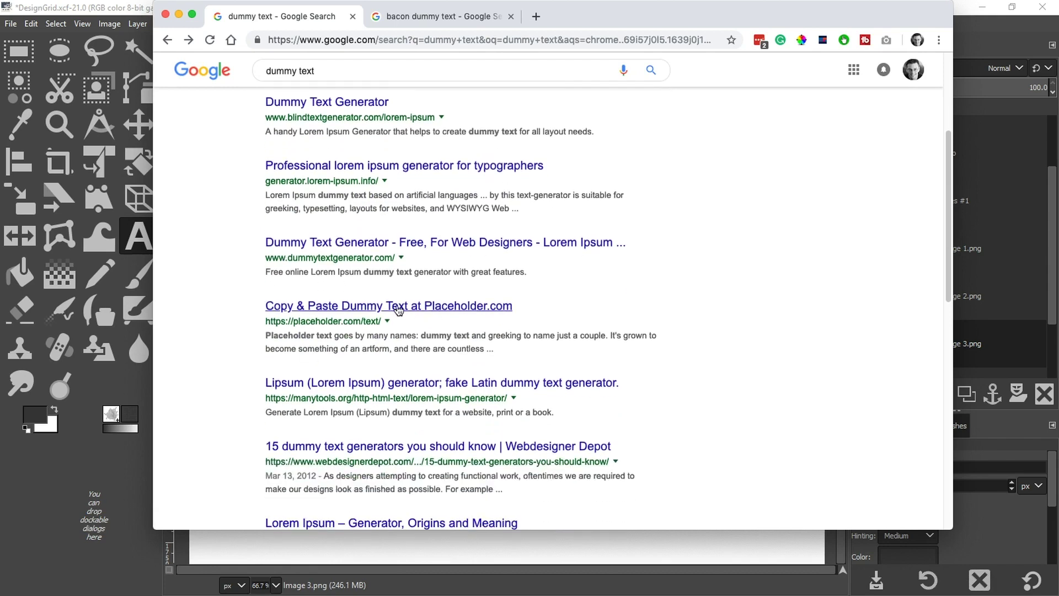
Open the Bacon Ipsum and Lipsum generator sites from their search results
scroll(260, 375, up, 3)
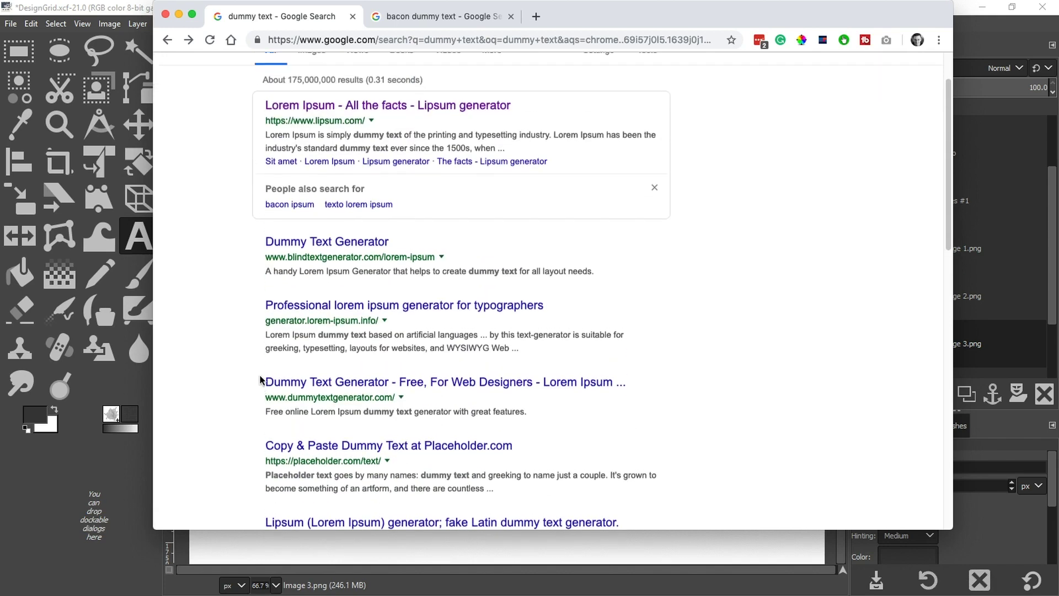
scroll(260, 375, up, 2)
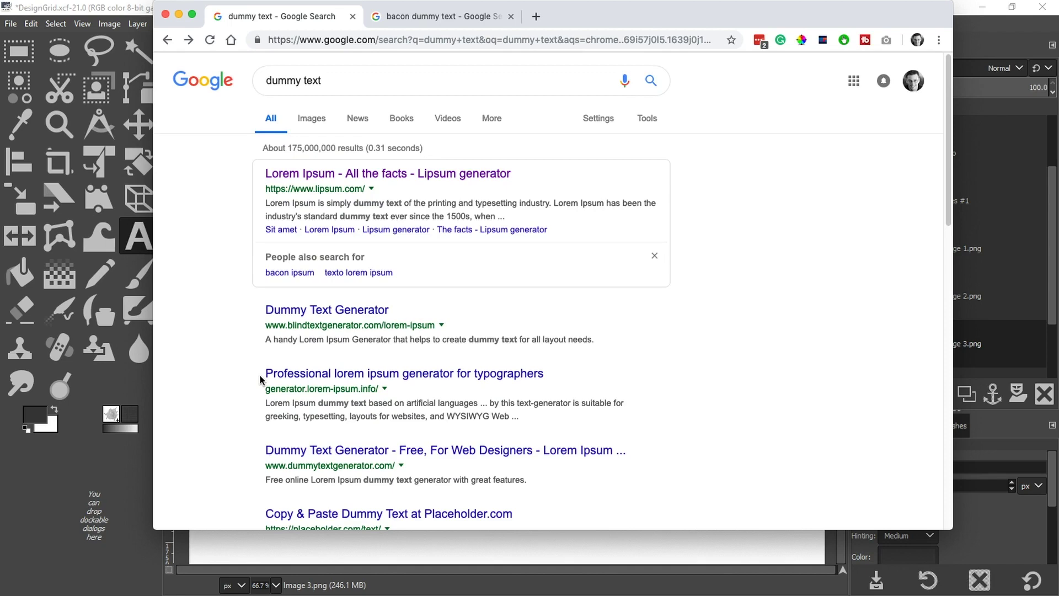
click(441, 22)
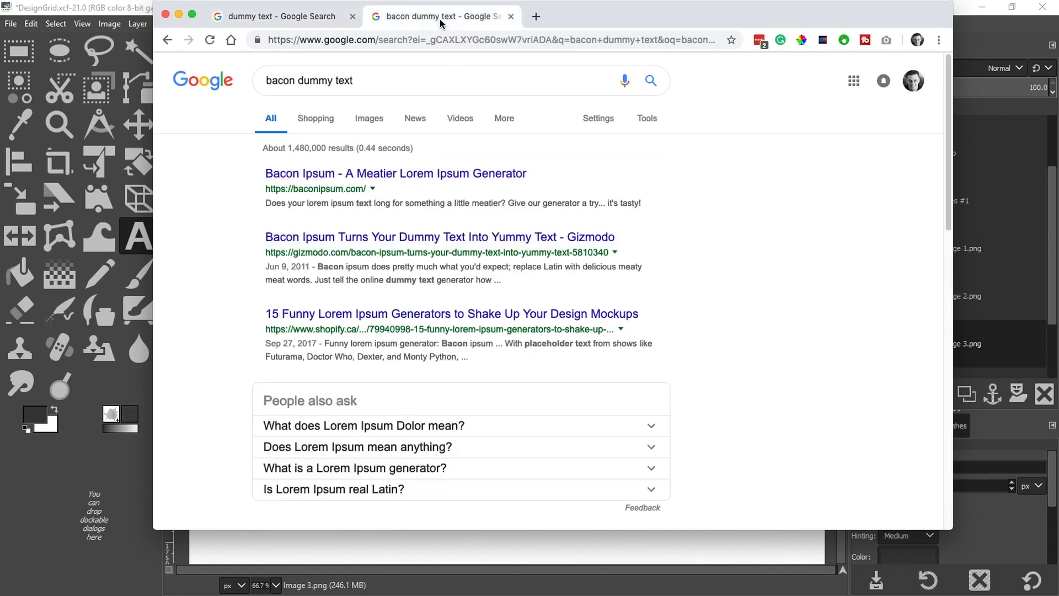
click(331, 175)
click(305, 17)
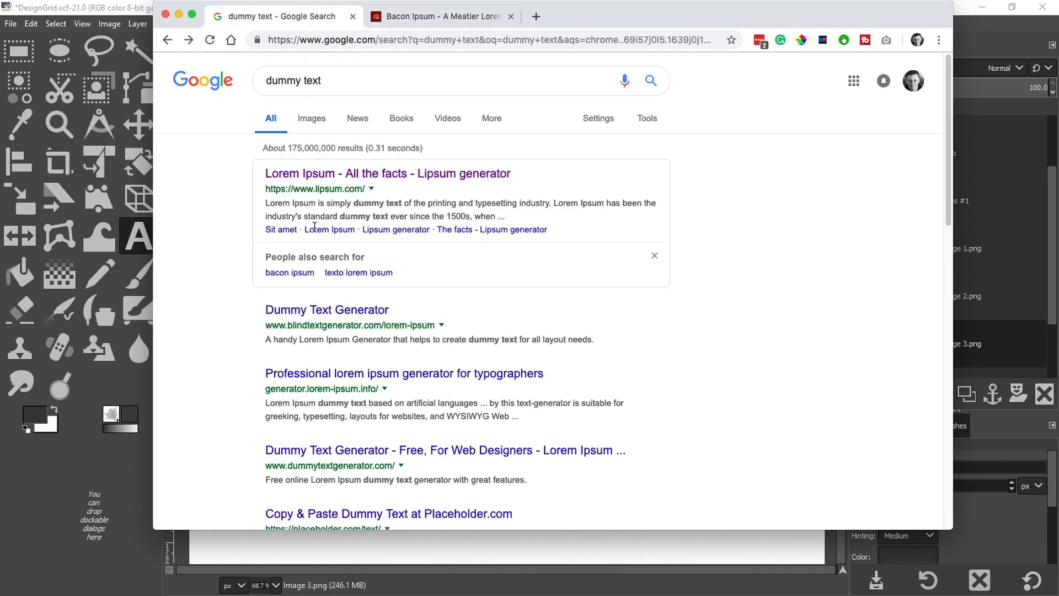
click(380, 172)
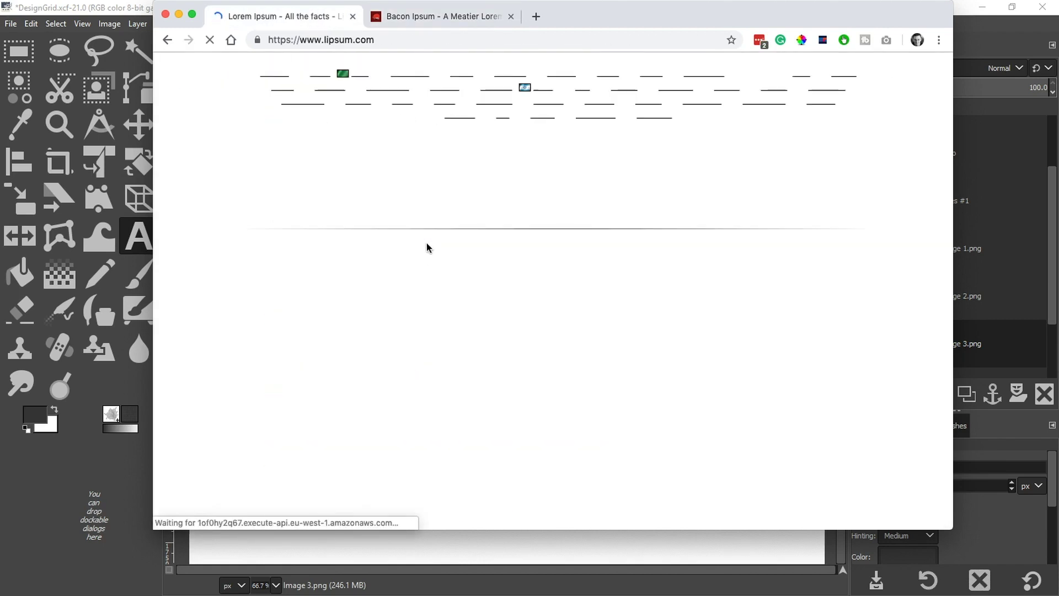
Generate five paragraphs of all-meat dummy text on the Bacon Ipsum site, and switch back to GIMP
click(430, 17)
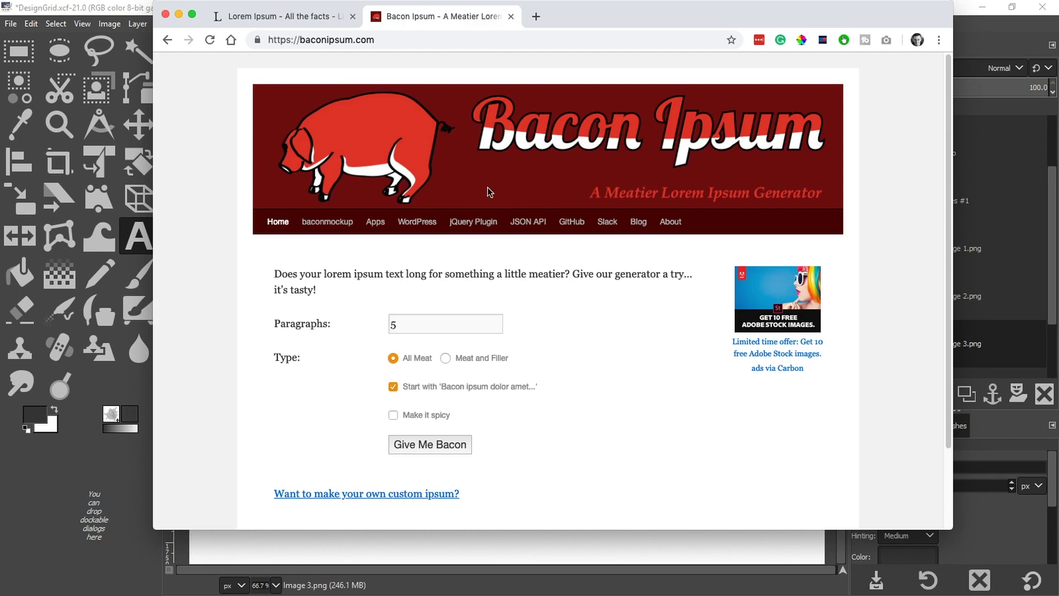
click(416, 447)
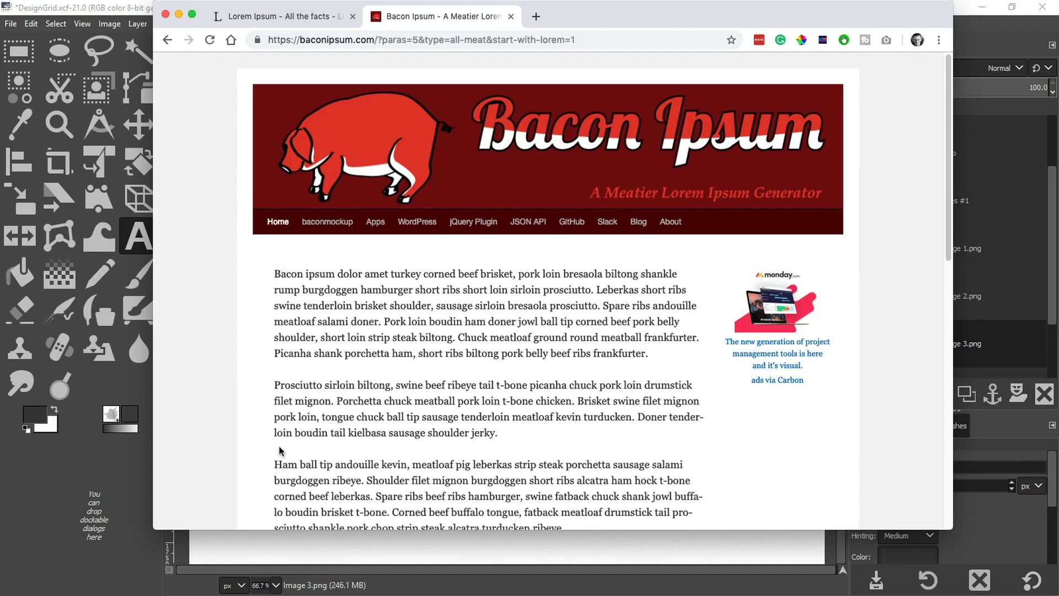
click(105, 472)
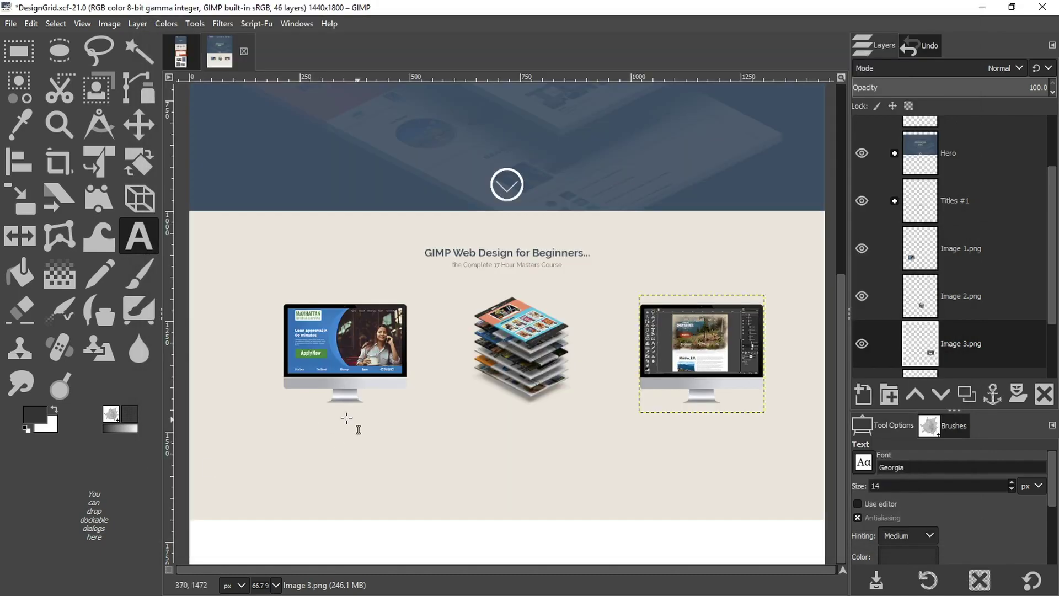
Copy the full paragraph text below the "Web Design Pro Tips" title in the reference design GIMP_Web_Design_Project.xcf
key(alt+1)
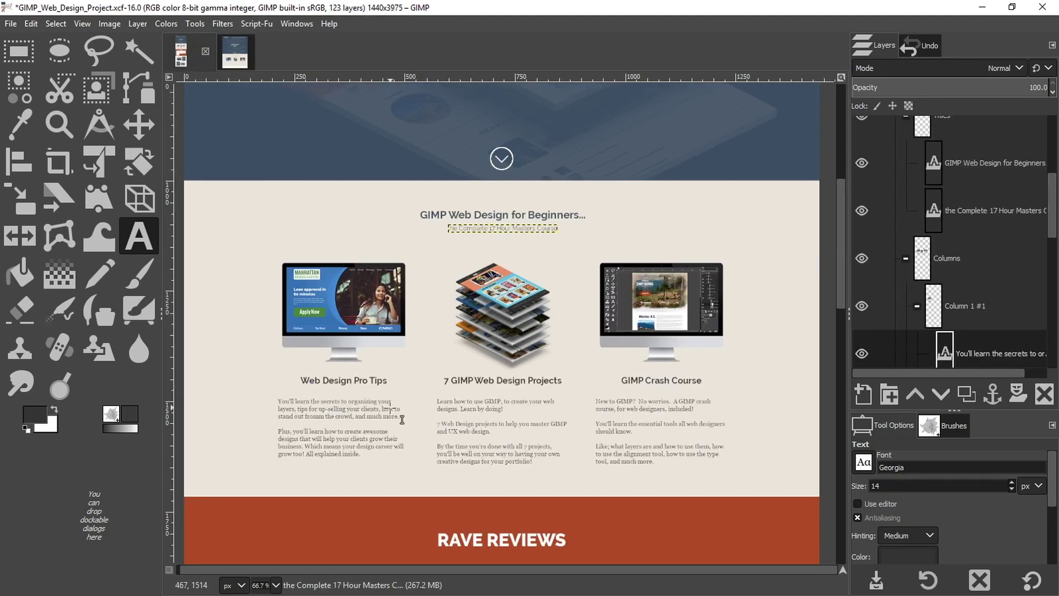
click(347, 415)
key(ctrl+a)
key(ctrl+c)
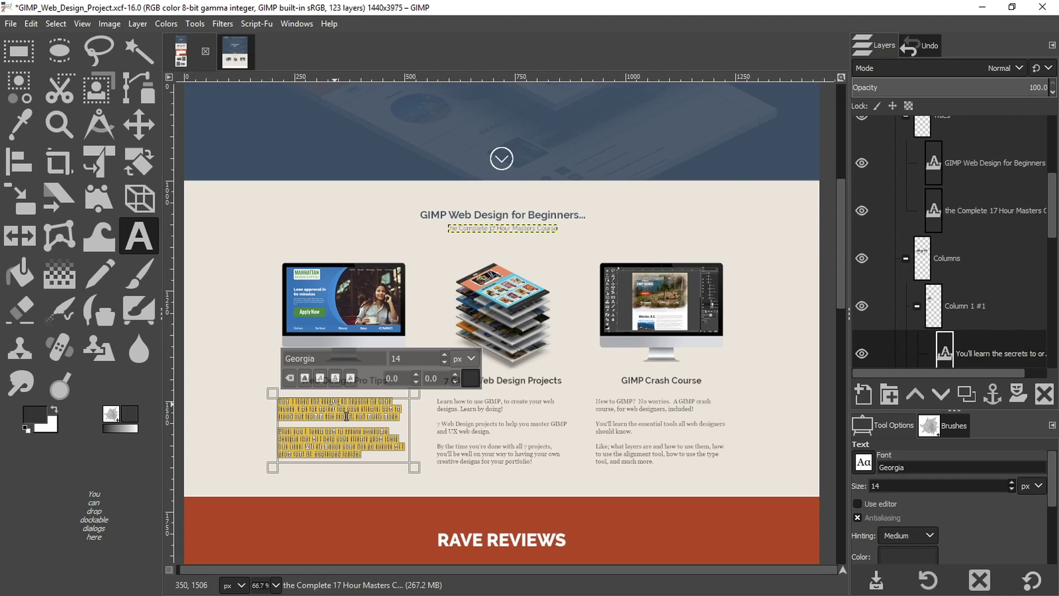
key(Escape)
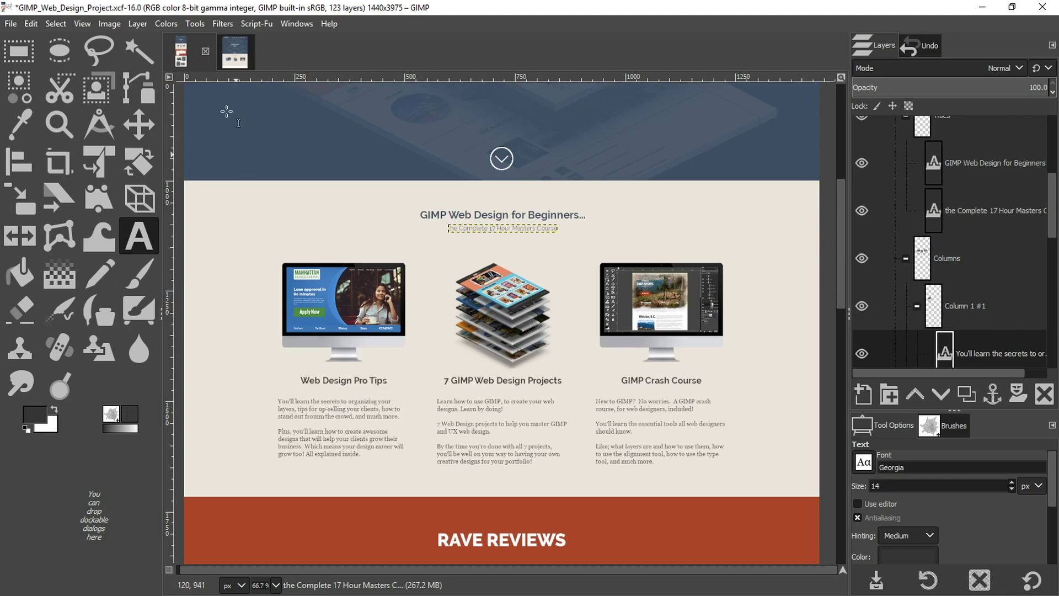
In the DesignGrid image, draw a text box below the first image, as wide as that image, and paste the copied paragraphs
click(227, 46)
drag(282, 422, 387, 507)
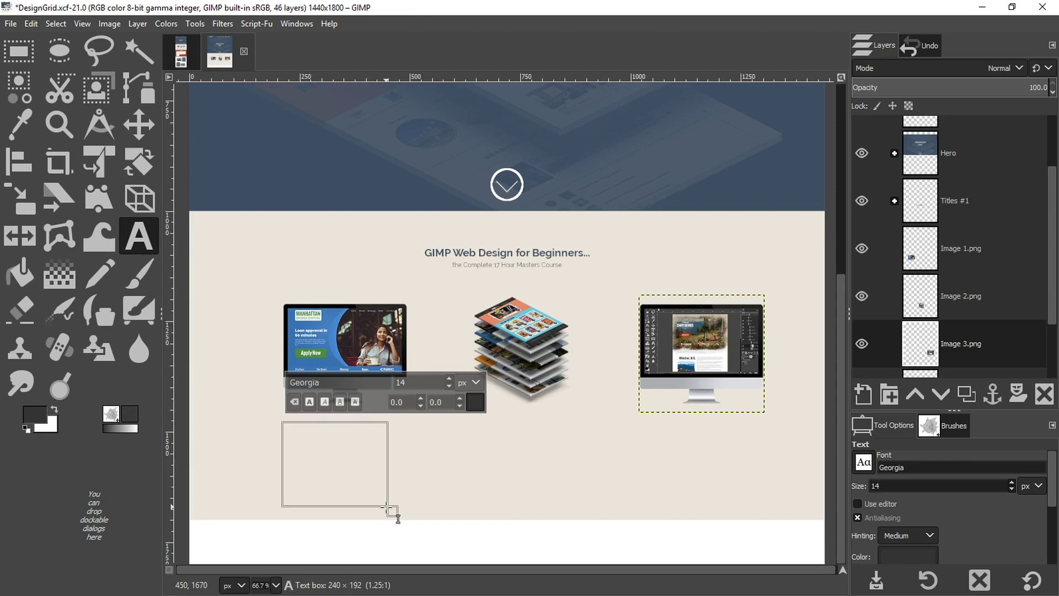
mouse_move(388, 506)
mouse_down()
mouse_move(362, 485)
mouse_move(406, 509)
mouse_up()
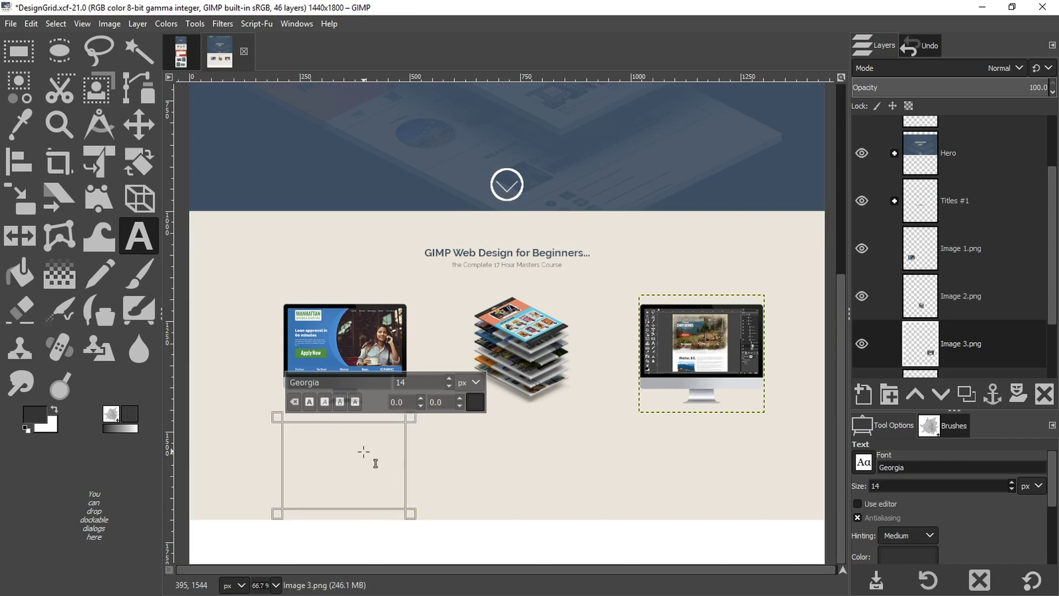
key(ctrl+v)
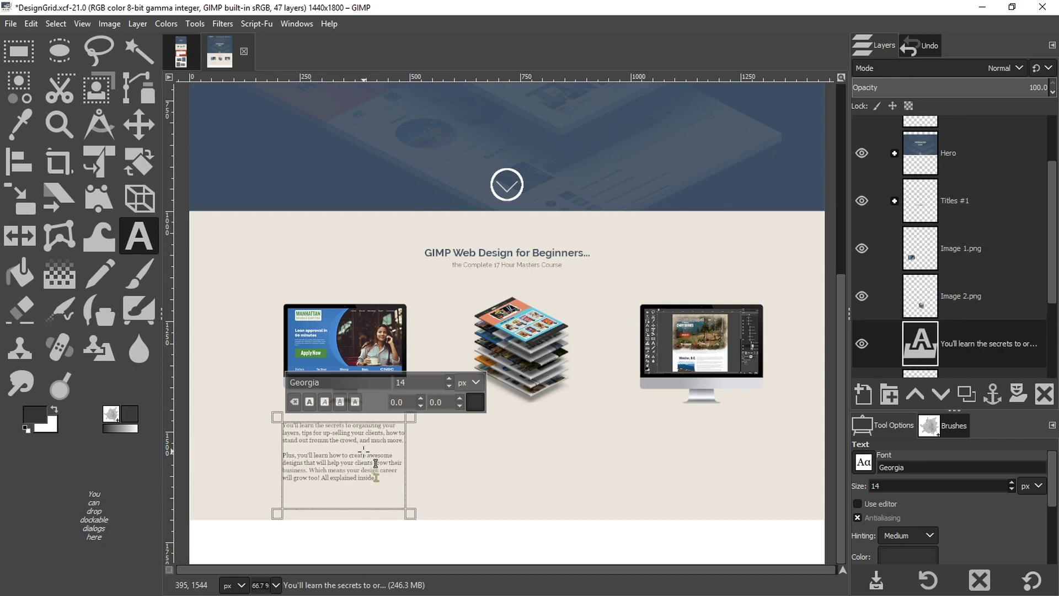
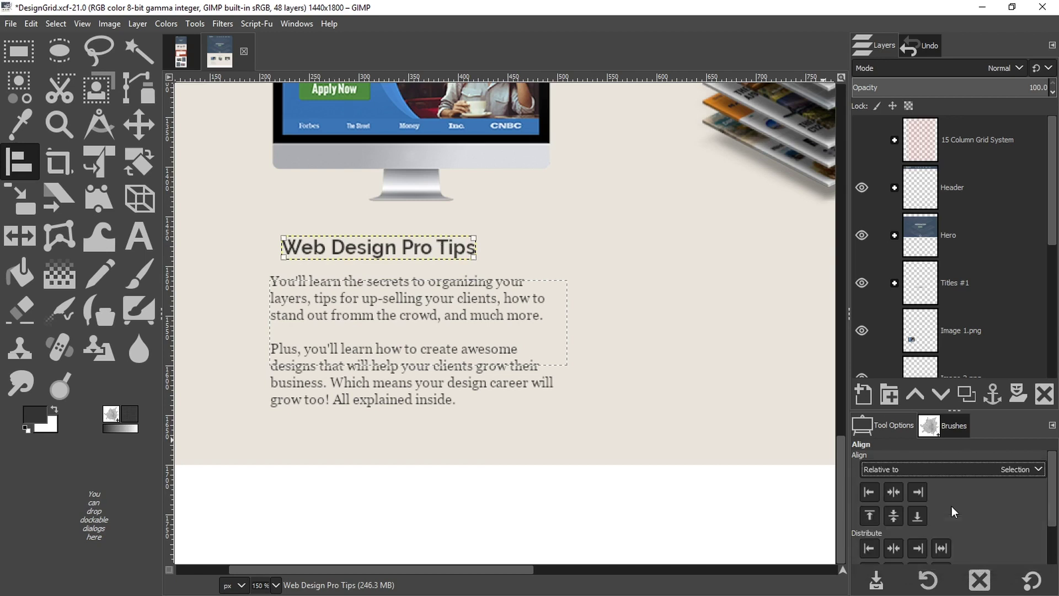
Center the "Web Design Pro Tips" title horizontally in the selection, and add horizontal guides at the tops of the title and paragraph text
click(894, 491)
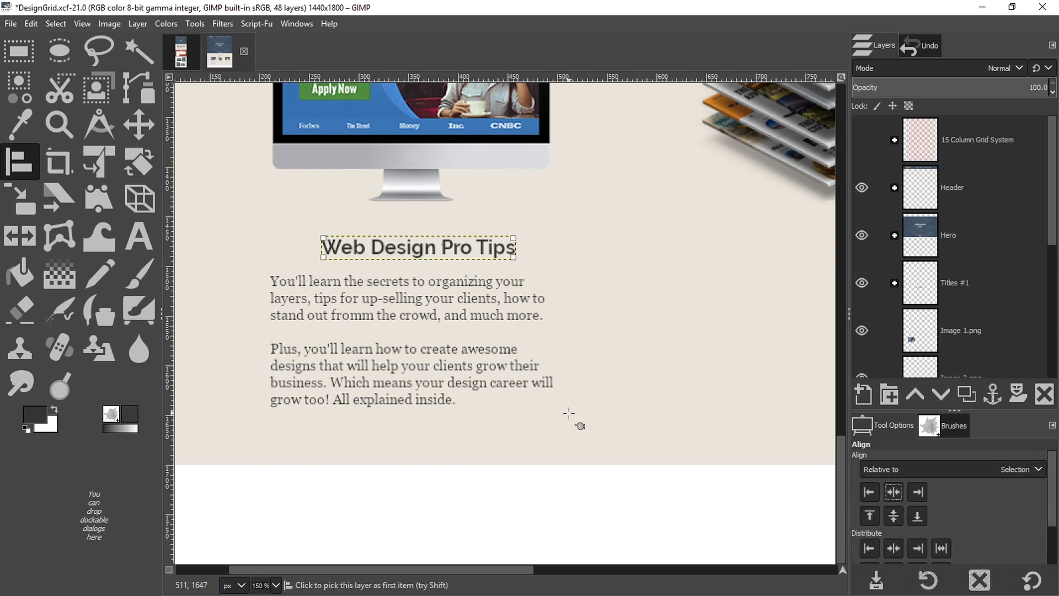
drag(470, 78, 490, 238)
scroll(882, 303, down, 5)
click(987, 210)
drag(446, 79, 450, 279)
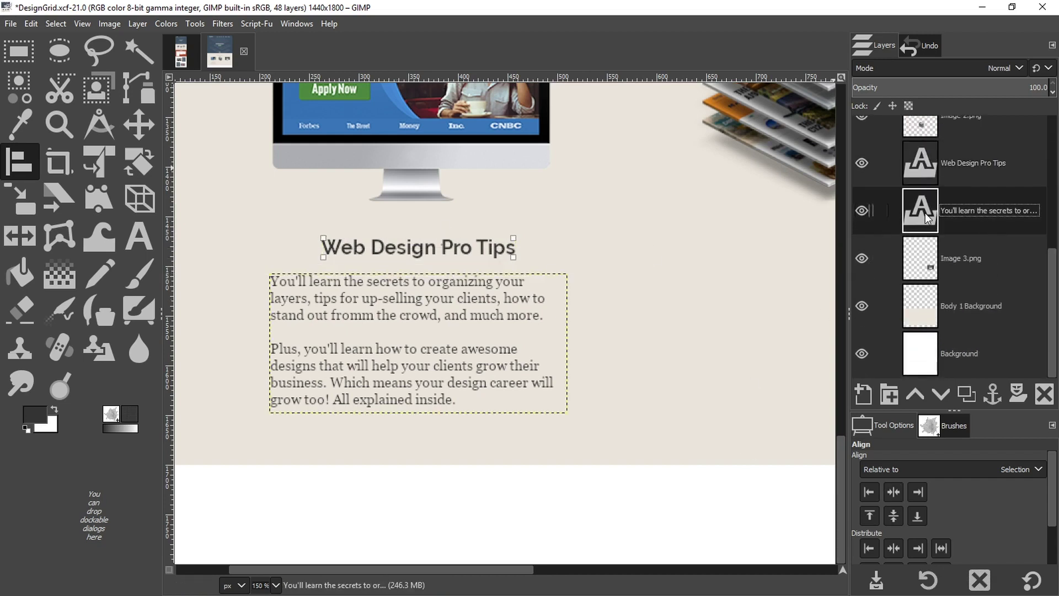
Create a layer group named Column 1 and move the "Web Design Pro Tips" title and its paragraph layer into it
click(936, 161)
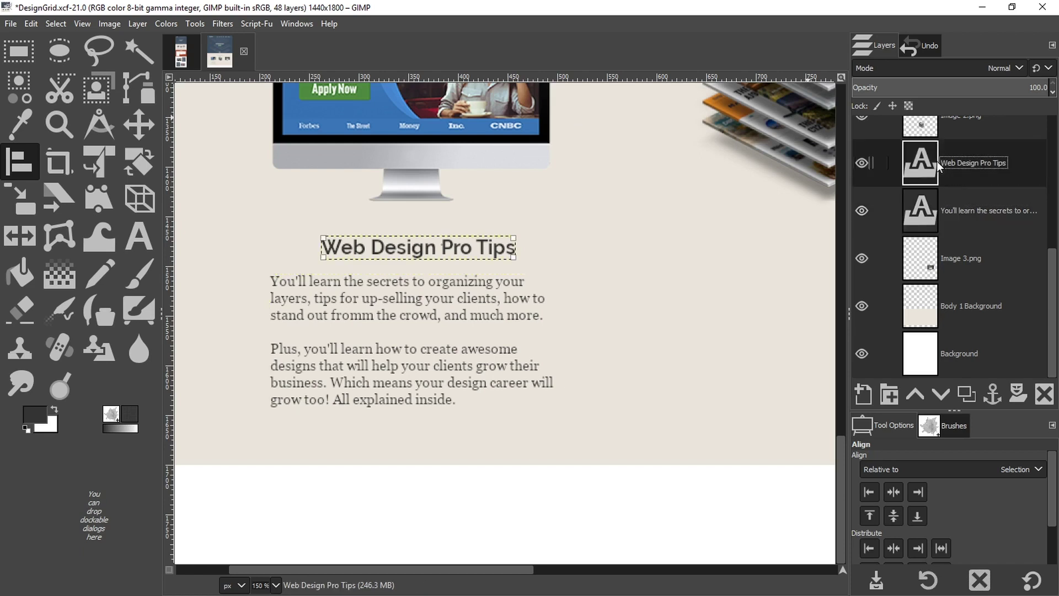
click(889, 395)
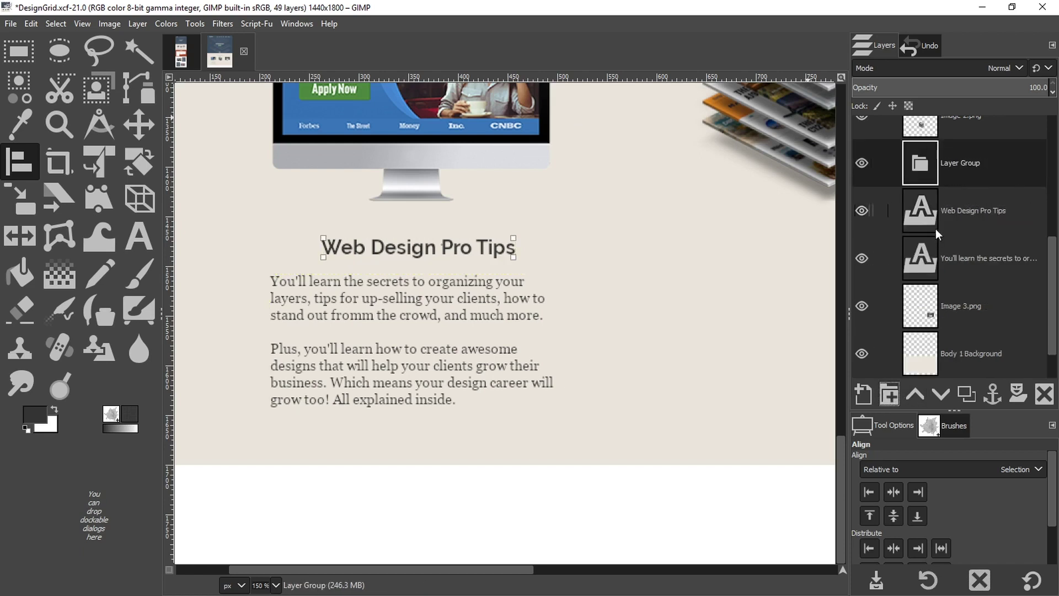
double_click(970, 161)
text(Column 1)
key(Return)
drag(971, 210, 968, 163)
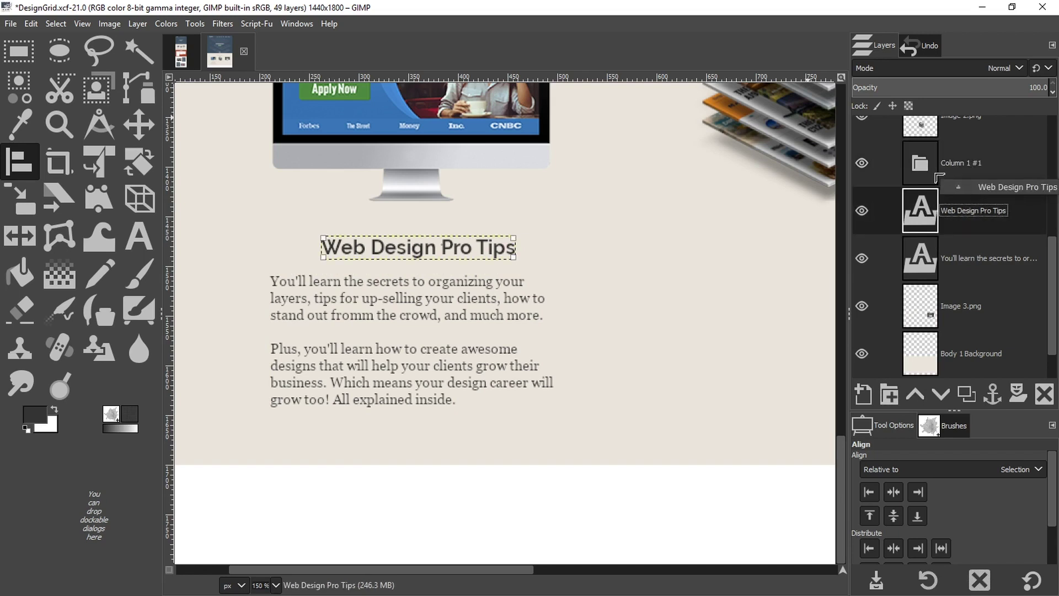
drag(916, 265, 918, 160)
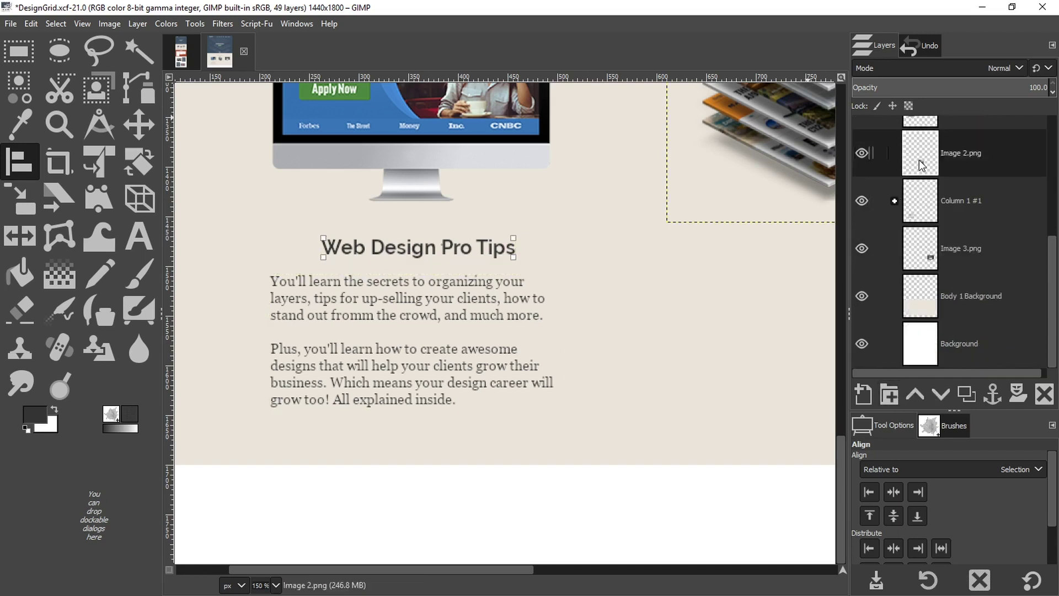
Duplicate the Column 1 layer group twice
click(958, 193)
click(974, 390)
click(975, 389)
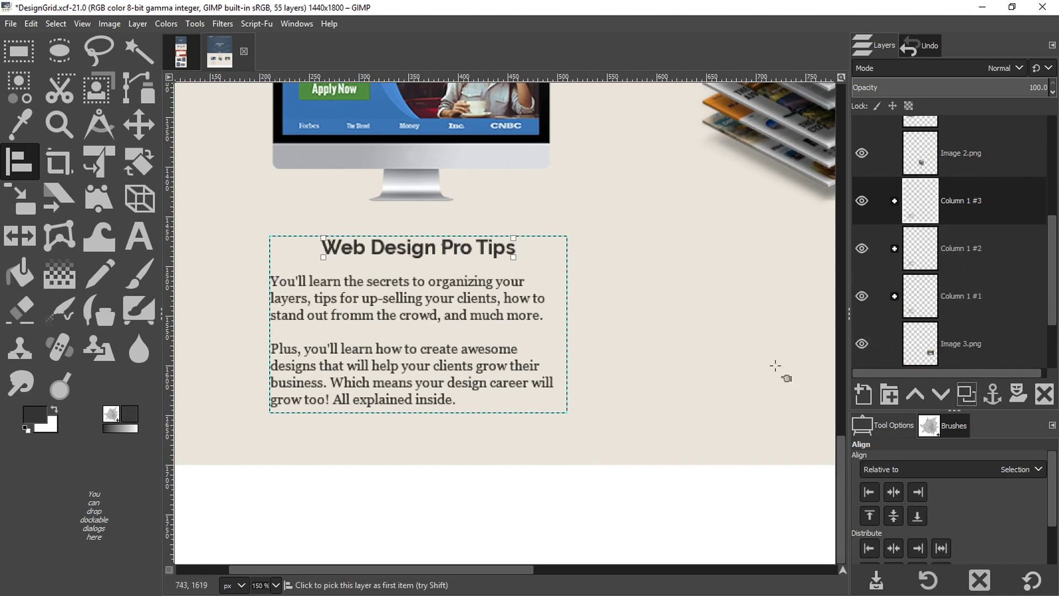
Move the topmost duplicate text group level across to sit below the third image, and show the grid guides
key(z)
scroll(751, 337, down, 3)
scroll(579, 346, up, 1)
drag(579, 345, 482, 352)
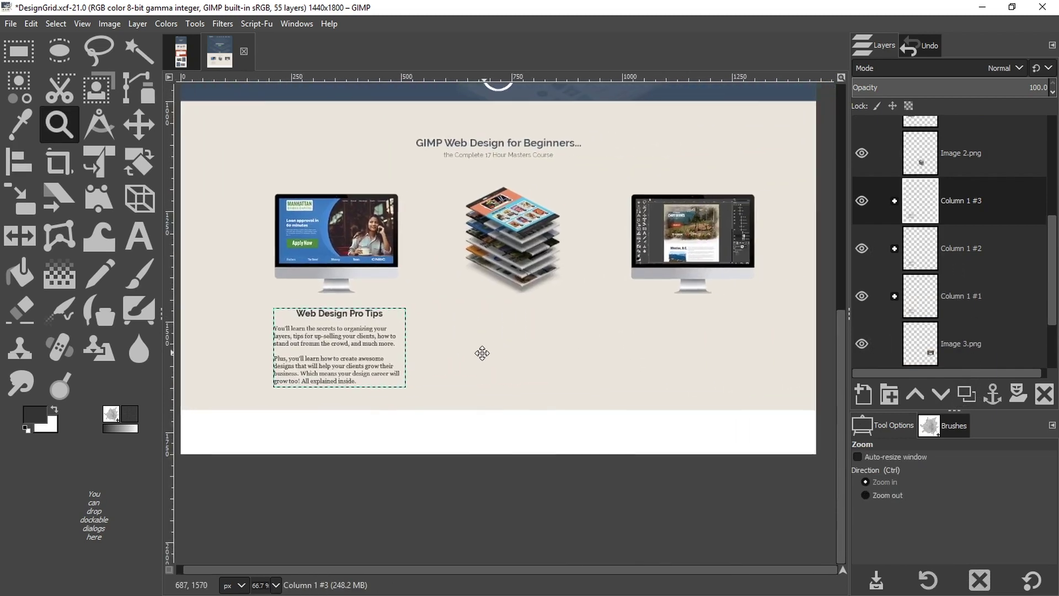
key(m)
drag(308, 350, 675, 354)
key(ctrl+semicolon)
Move the Column 1 #2 group 400 px horizontally to sit below the middle image
click(997, 248)
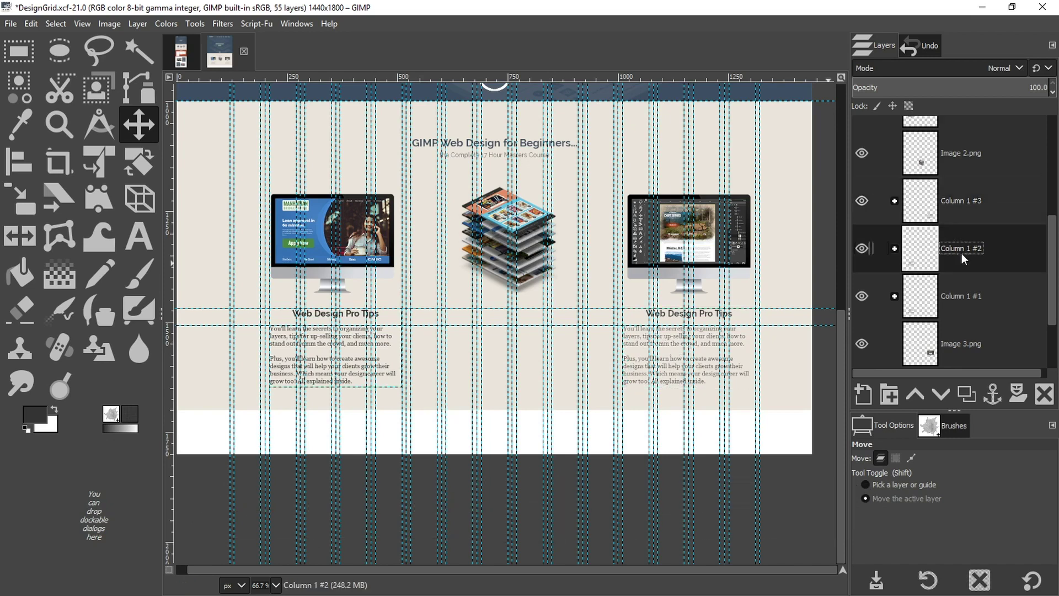
drag(324, 361, 505, 362)
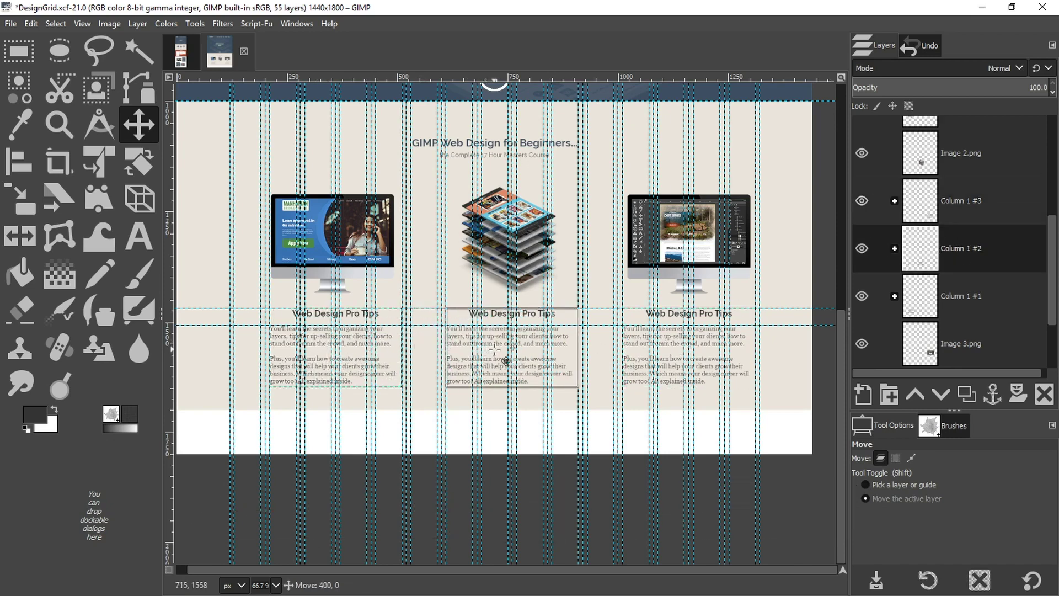
drag(506, 362, 506, 361)
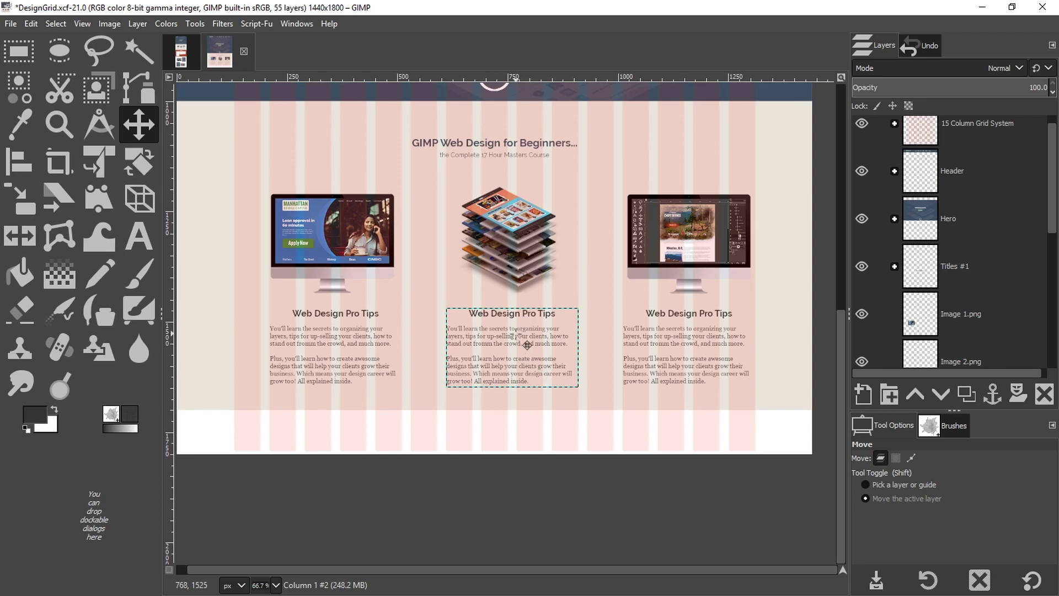
Select the area between the two outer images, hide the 15 Column Grid System, and center Image 2.png and the middle text group horizontally in it
scroll(932, 192, up, 1)
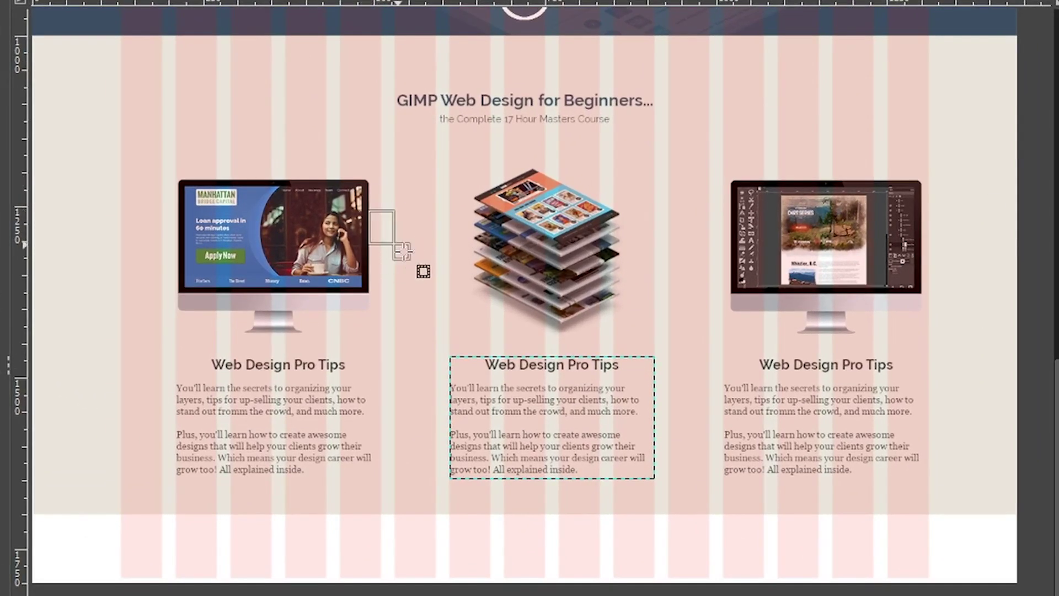
drag(403, 252, 733, 334)
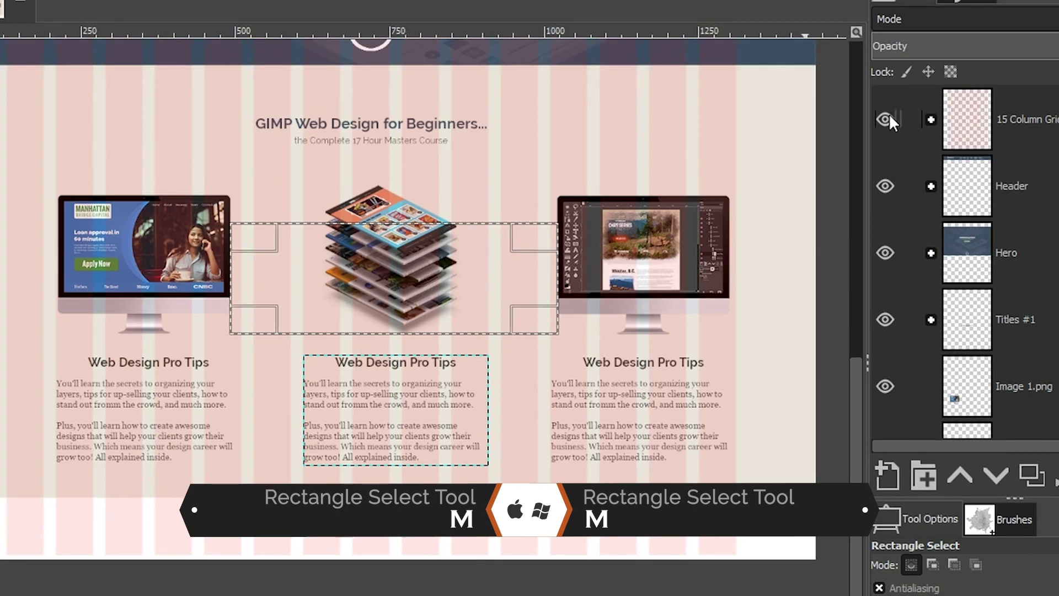
click(885, 120)
key(a)
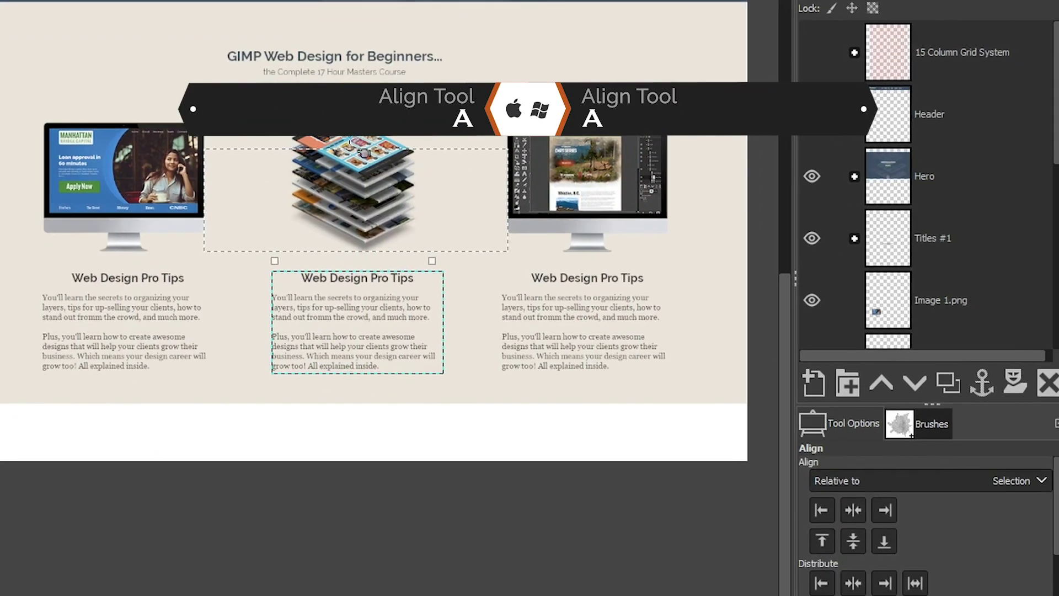
click(853, 510)
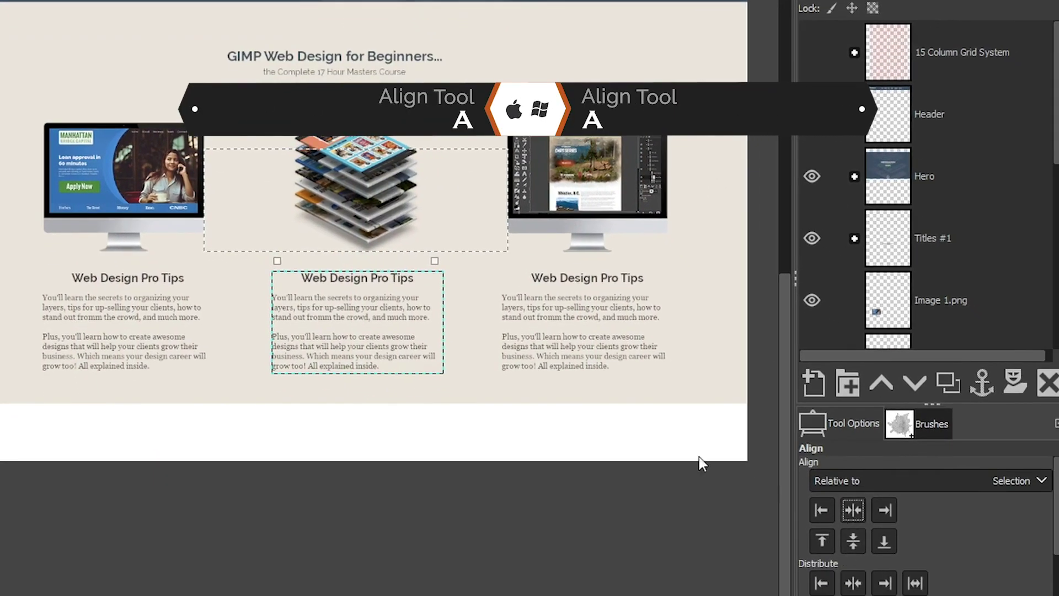
click(380, 329)
click(845, 507)
Select the grid columns spanned by the third text column, and align Image 3.png to their horizontal center with the grid hidden
click(811, 45)
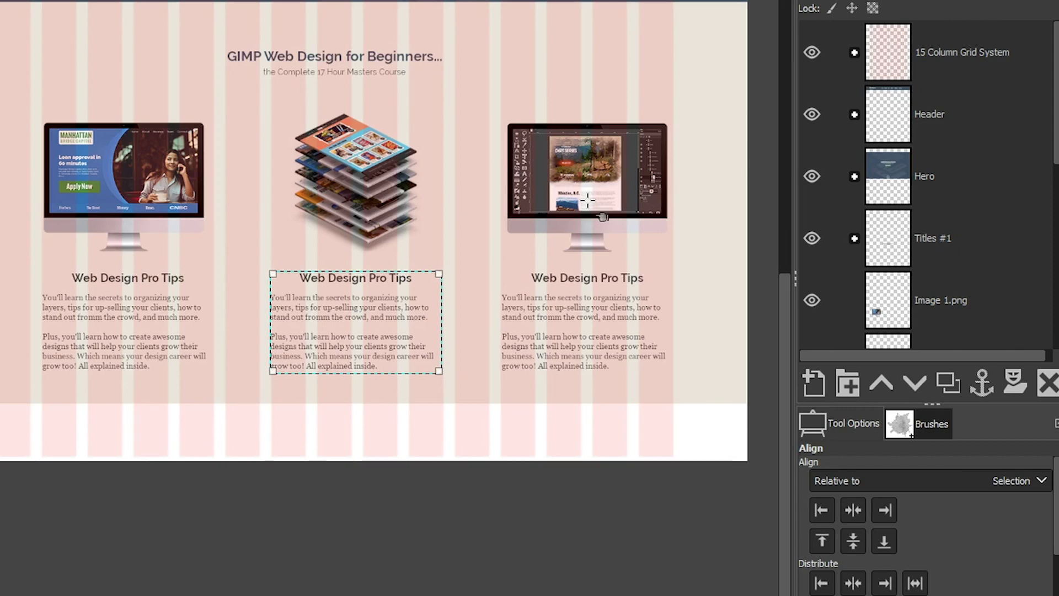
key(r)
drag(500, 138, 674, 233)
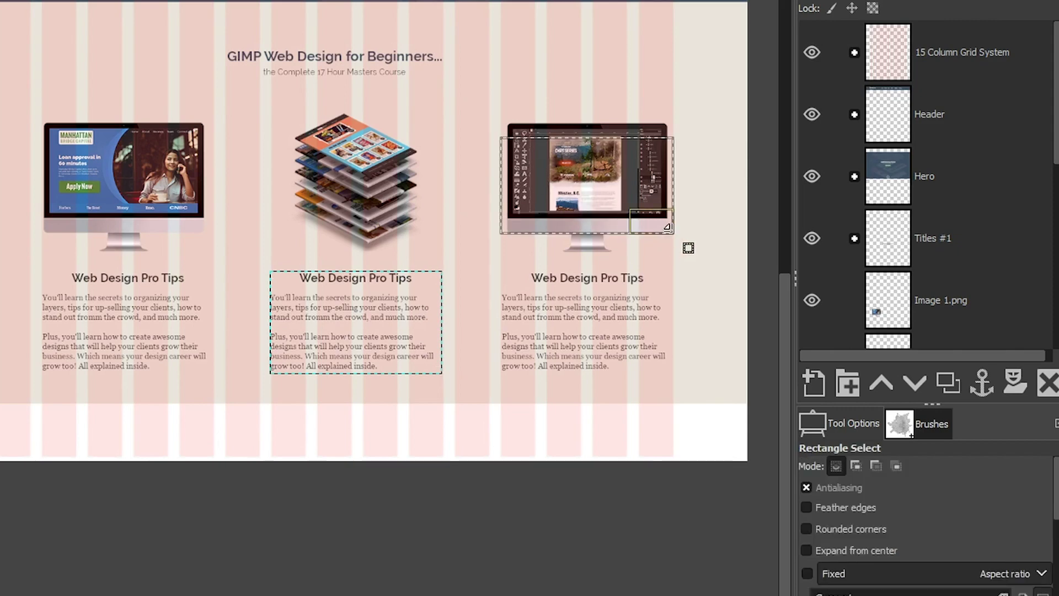
click(817, 60)
key(q)
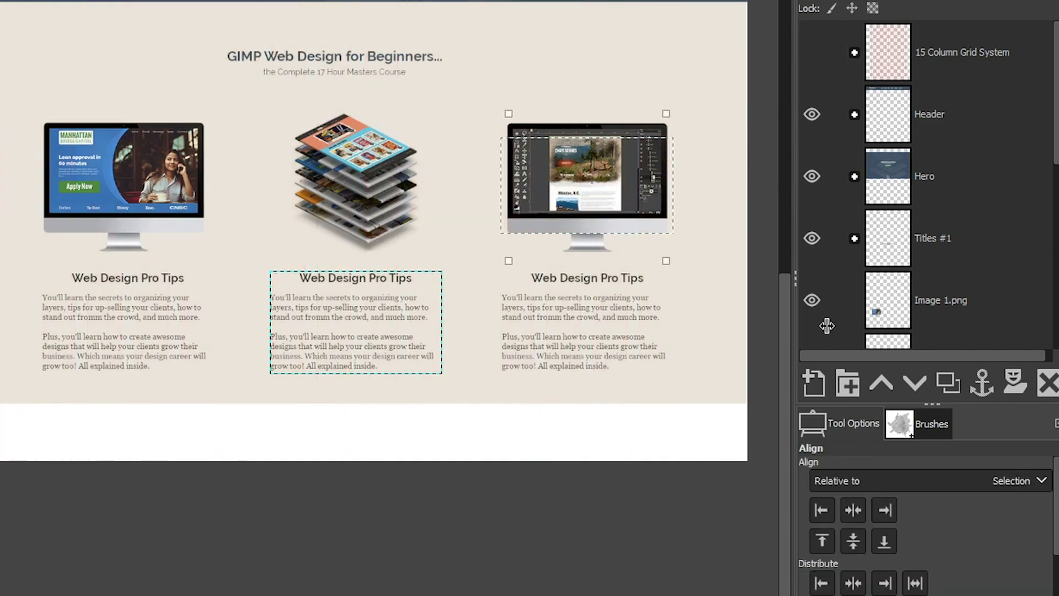
Select the grid columns spanned by the first text column, and center Image 1.png horizontally in the selection with the grid hidden
click(811, 52)
key(r)
drag(42, 109, 214, 241)
key(q)
click(811, 52)
click(112, 200)
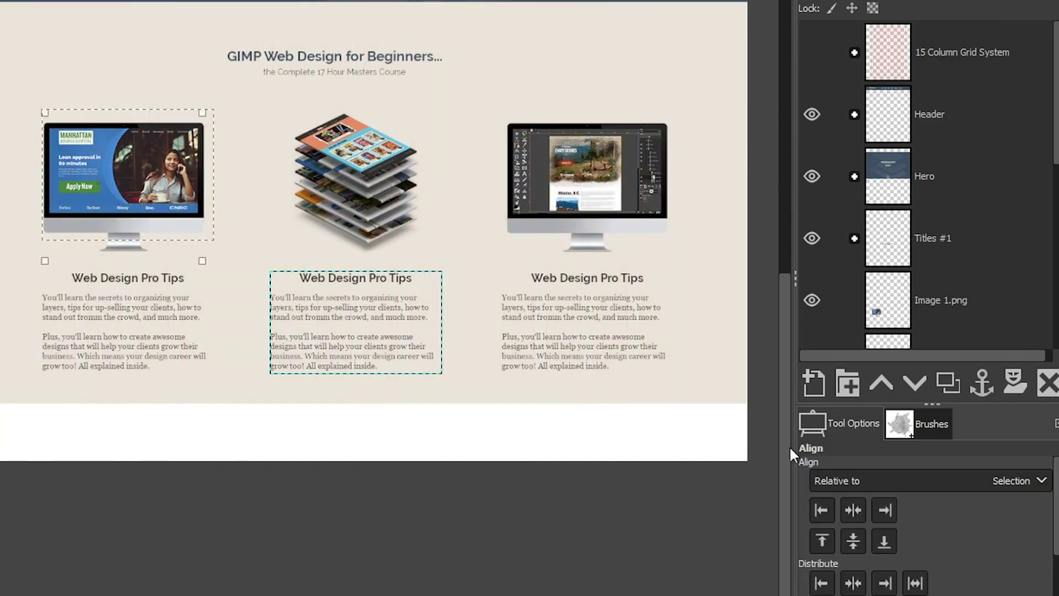
click(854, 507)
key(m)
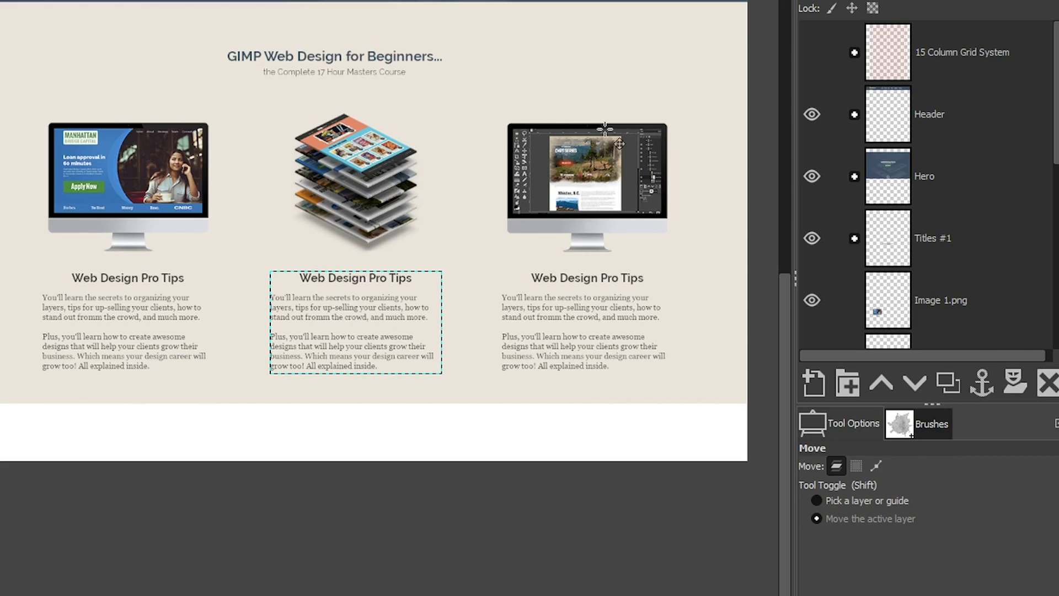
Crop the Image 1.png, Image 2.png and third image layers to their content
click(887, 303)
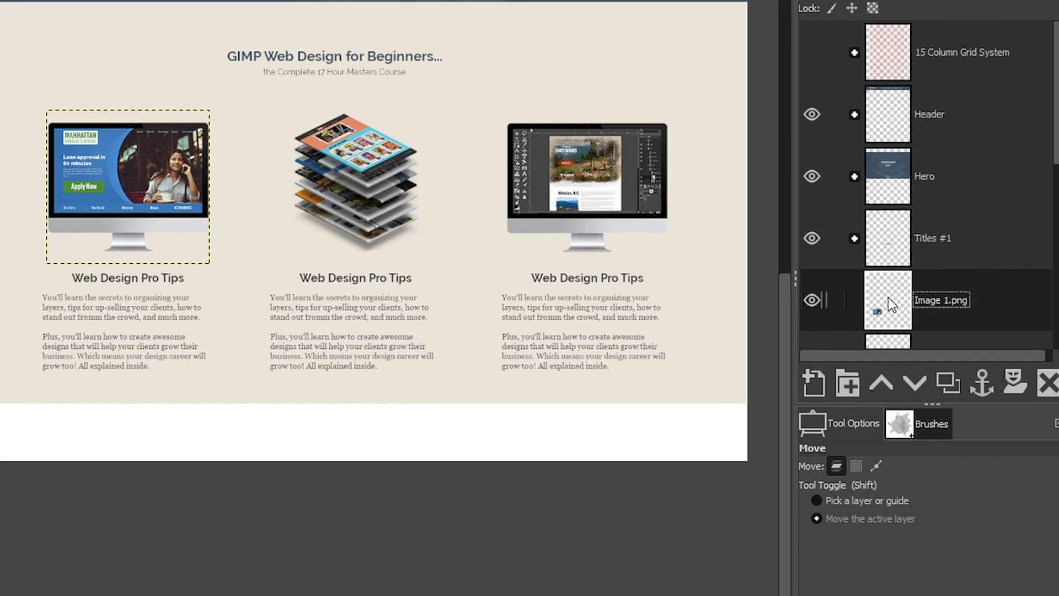
scroll(1055, 116, down, 5)
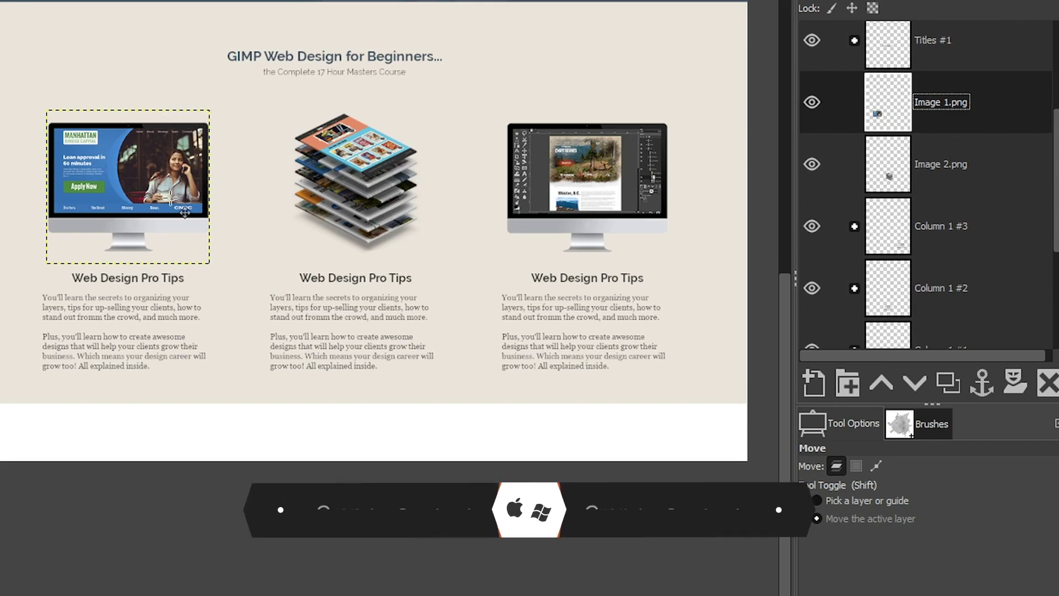
key(shift+c)
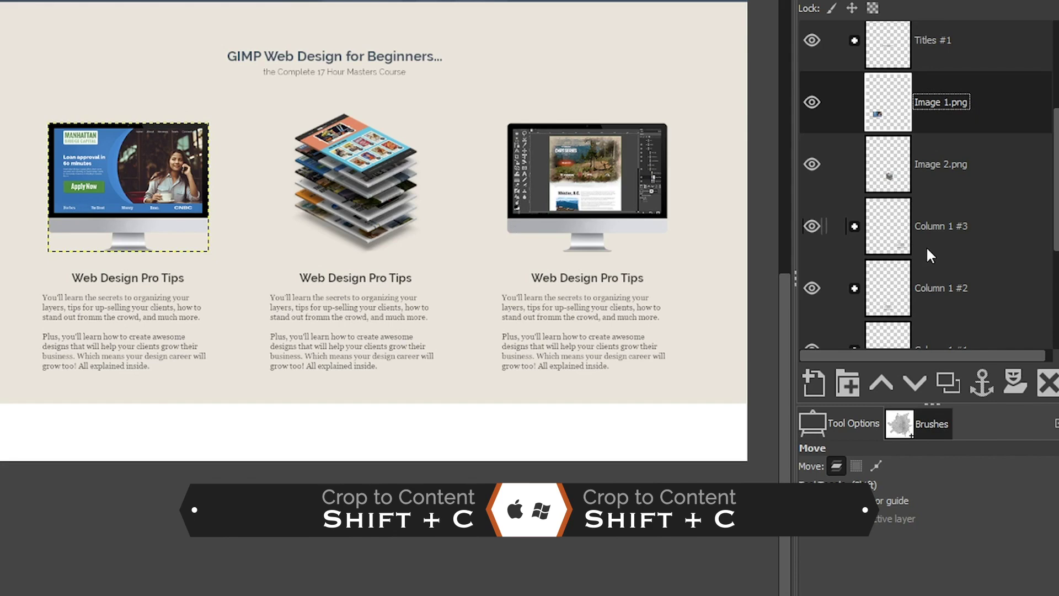
click(981, 163)
key(shift+c)
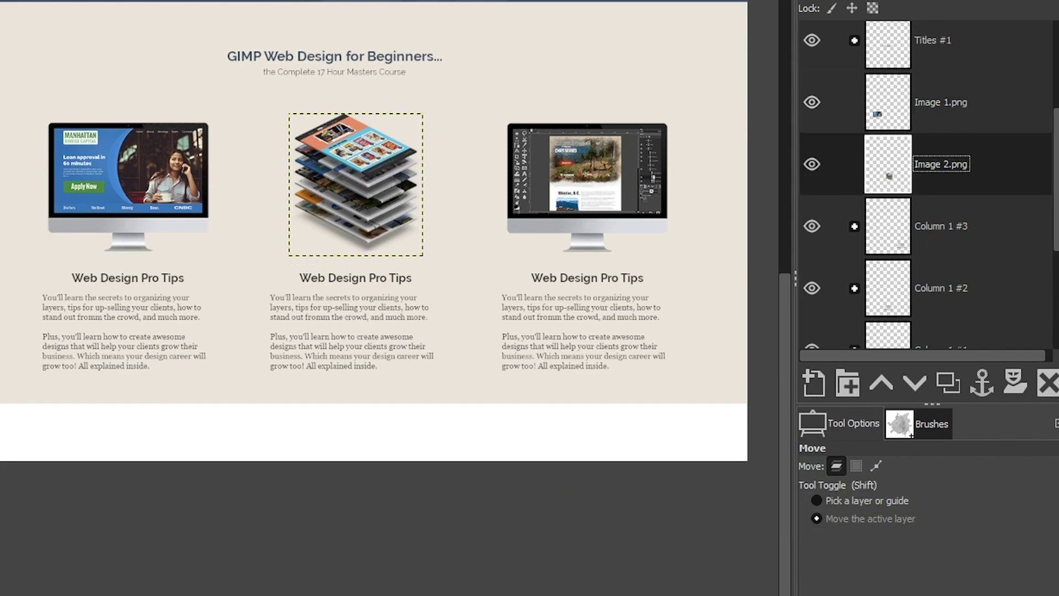
scroll(977, 221, down, 3)
click(977, 287)
key(shift+c)
Remove the .png extension from the third image layer's name so it reads Image 3
double_click(952, 288)
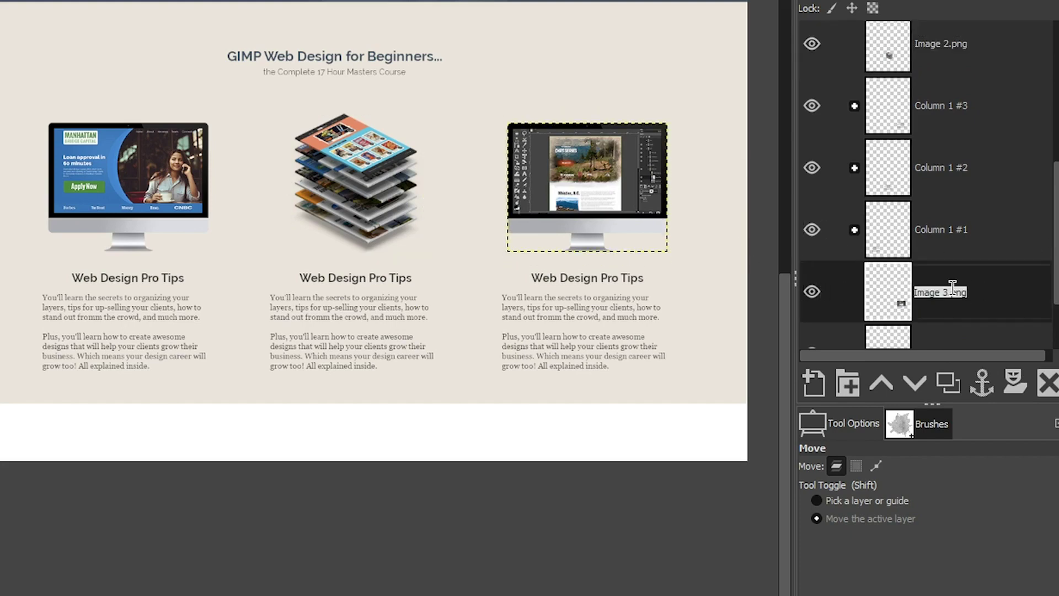
click(950, 291)
key(Delete)
key(Delete)
key(Return)
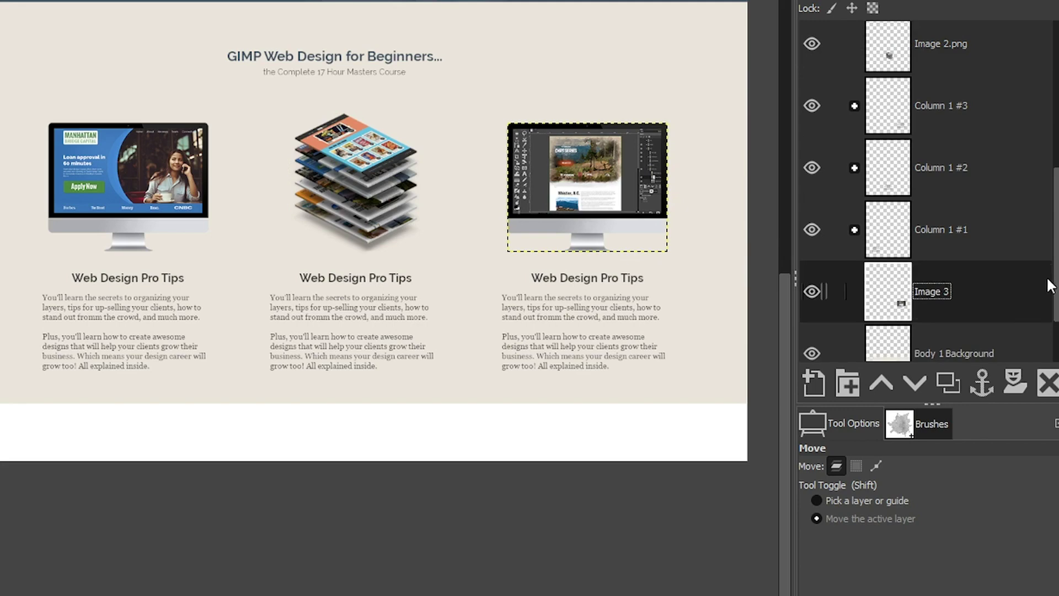
Reorder the column groups so that Column 1 #1 comes first, followed by Column 1 #2 and Column 1 #3
click(871, 231)
drag(885, 227, 905, 93)
click(898, 237)
drag(898, 236, 905, 160)
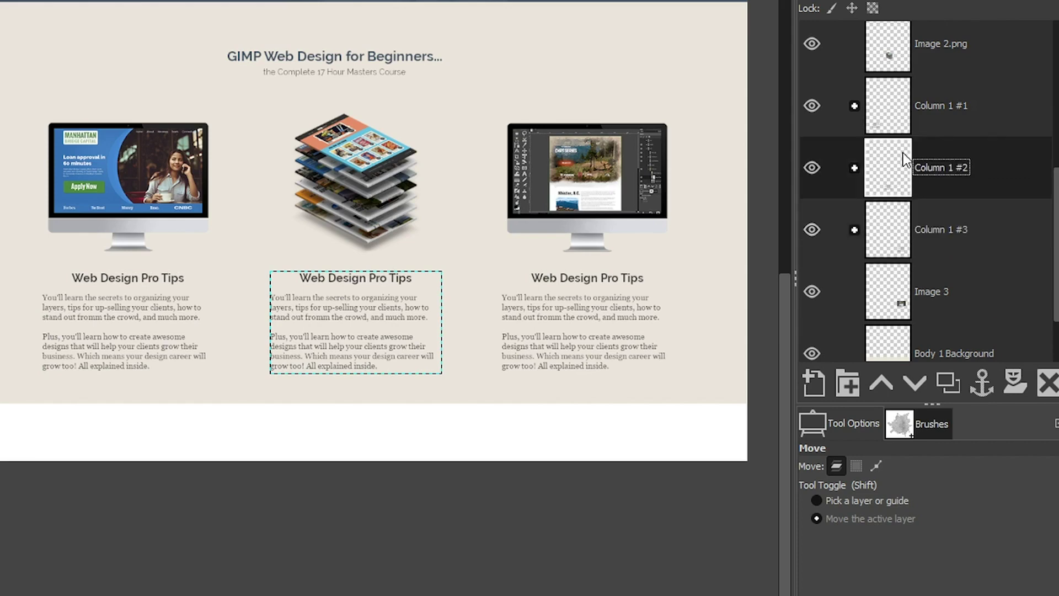
Rename the middle column group from Column 1 #2 to Column 2 #1
click(945, 113)
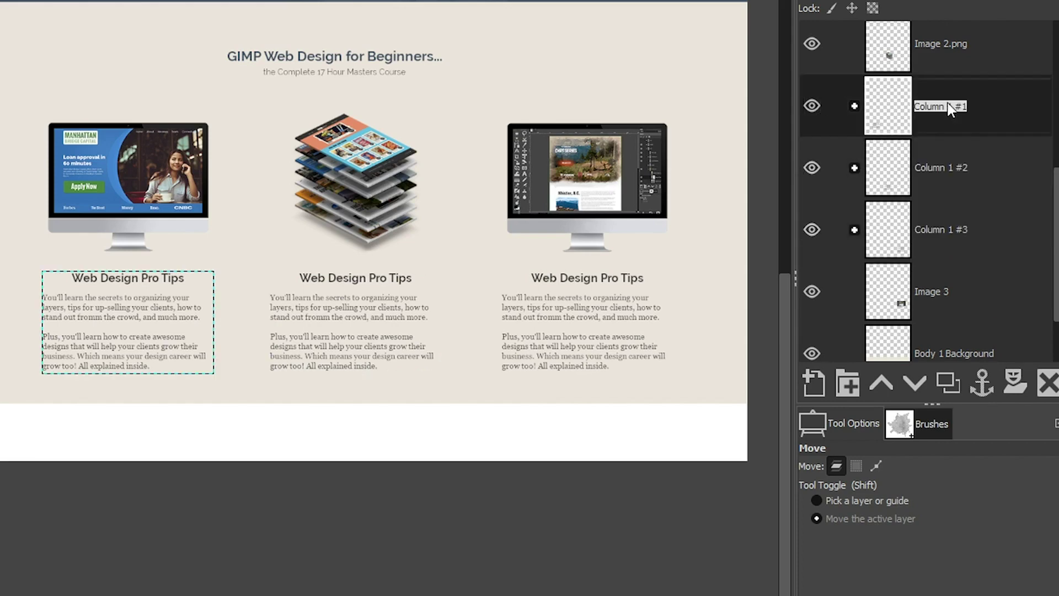
click(956, 166)
double_click(956, 168)
drag(946, 167, 981, 167)
text(2 #1)
key(Return)
Rename the third column group from Column 1 #3 to Column 3 #1
click(949, 228)
click(948, 228)
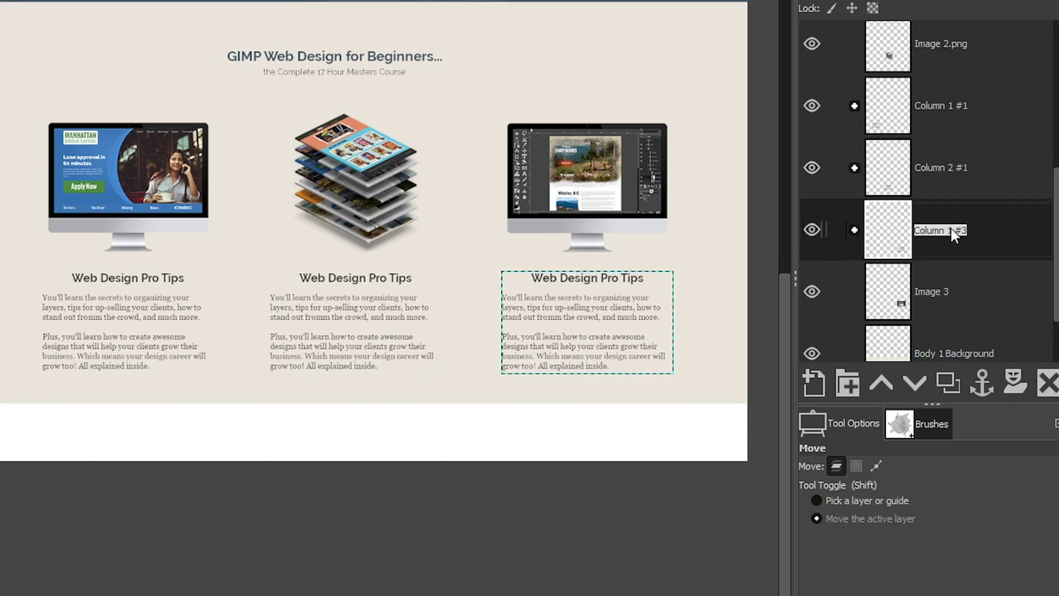
click(947, 229)
drag(947, 229, 968, 229)
text(3 #1)
key(Return)
Strip the .png extensions from the first two image layers, naming them Image 2 and Image 1
scroll(938, 220, up, 3)
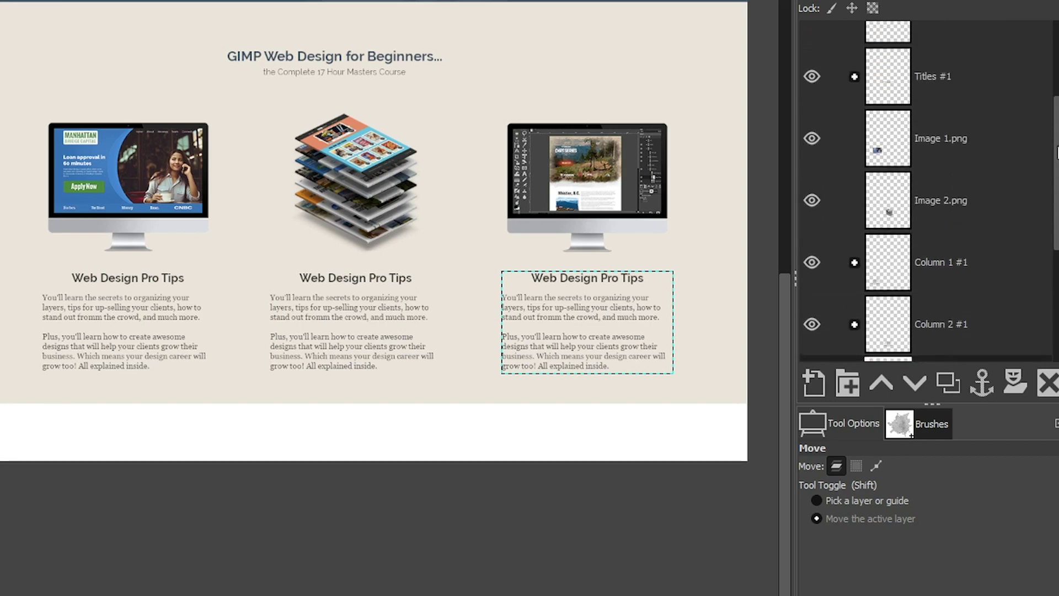
double_click(932, 200)
click(966, 200)
key(BackSpace)
key(BackSpace)
key(BackSpace)
key(BackSpace)
double_click(952, 138)
key(End)
key(BackSpace)
key(BackSpace)
key(BackSpace)
key(BackSpace)
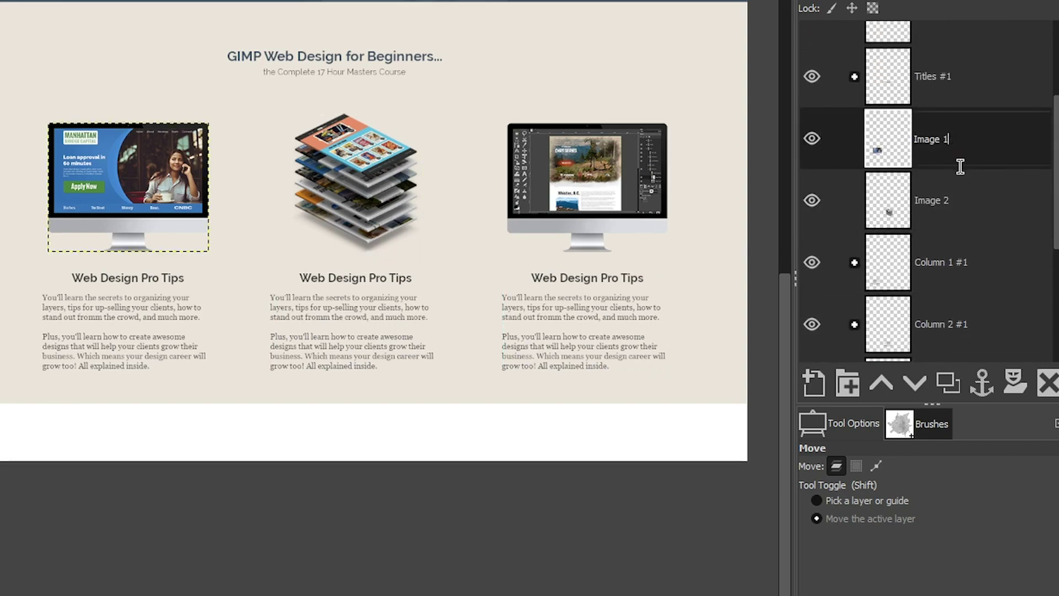
click(1019, 202)
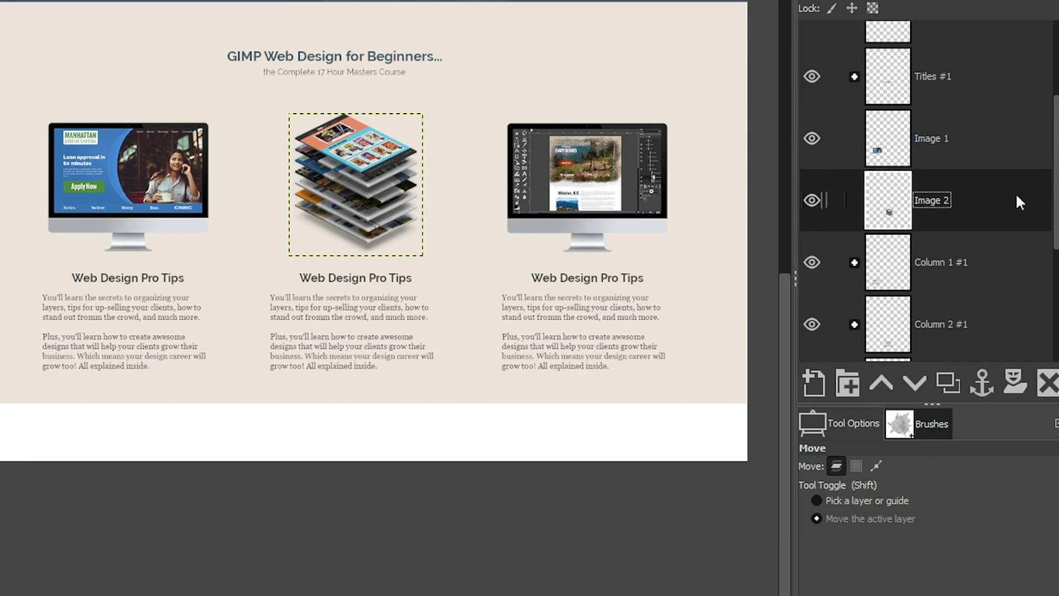
Create a layer group named Columns and move it out of Column 1 #1 to sit above that group
scroll(987, 138, down, 3)
scroll(987, 137, up, 3)
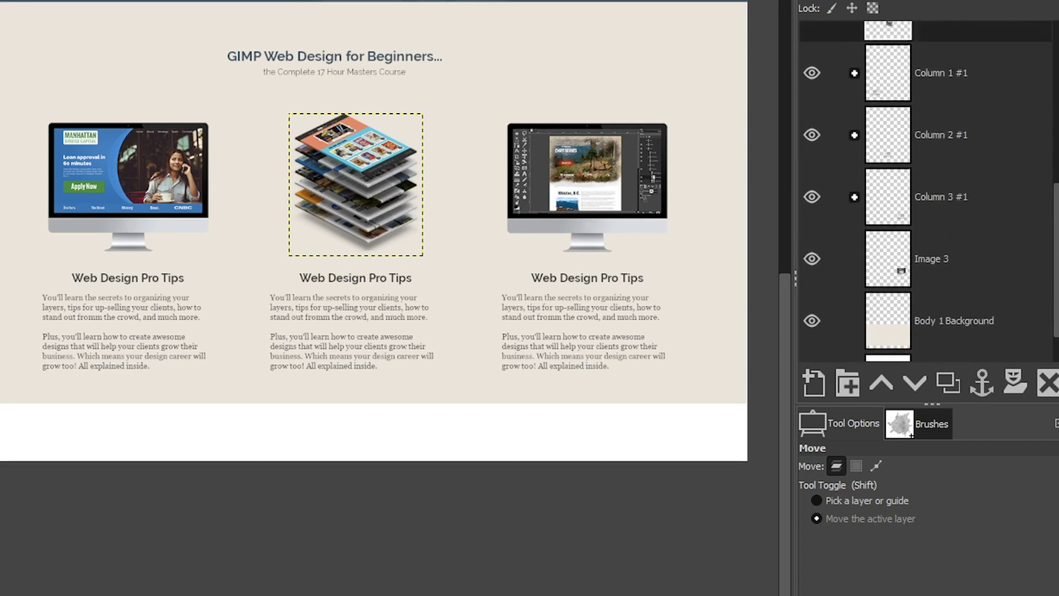
click(987, 108)
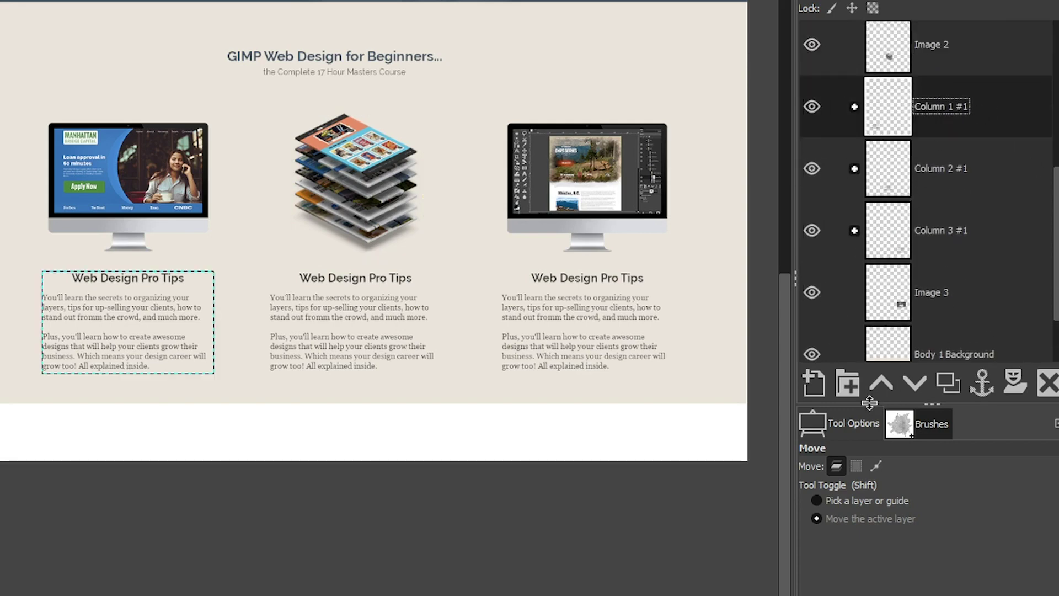
click(847, 382)
double_click(932, 170)
text(Col)
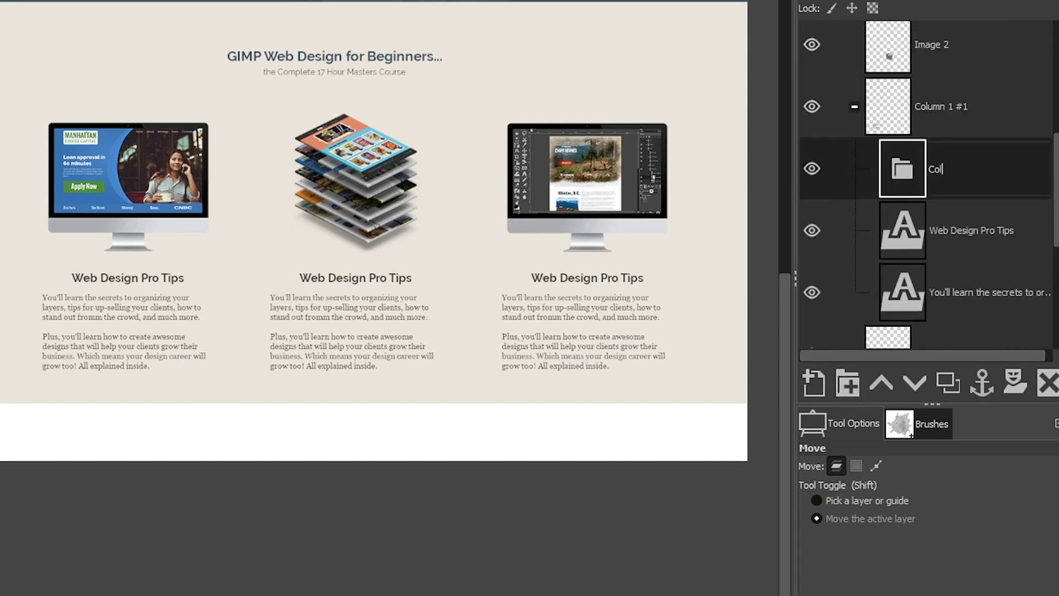
key(Return)
drag(940, 168, 900, 100)
Try to move the Column 1 #1, Column 2 #1 and Column 3 #1 groups into the Columns group
click(853, 167)
drag(893, 168, 927, 117)
drag(891, 230, 930, 200)
drag(887, 292, 931, 263)
click(853, 107)
click(961, 151)
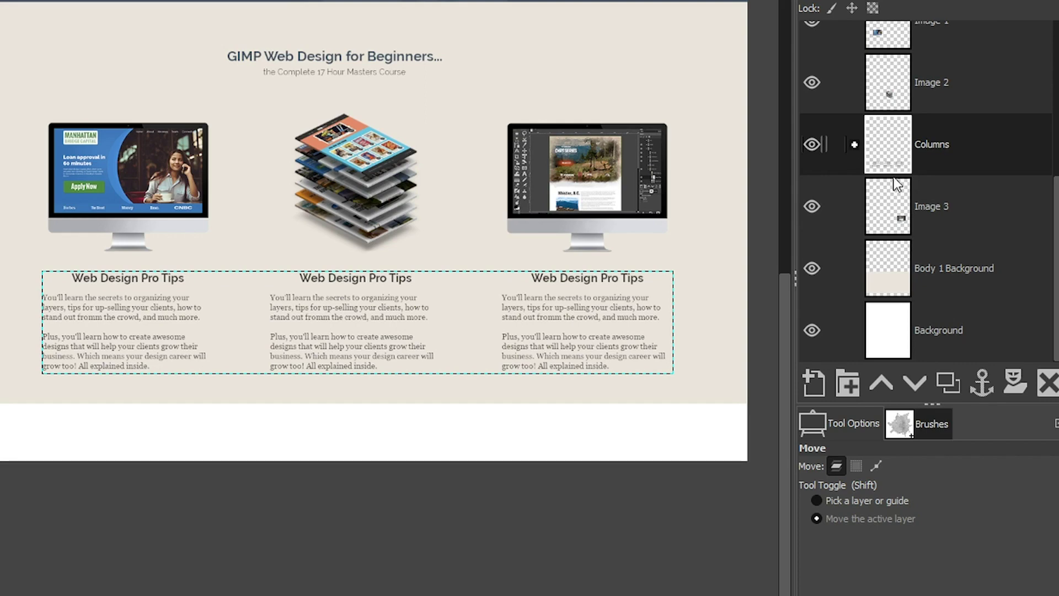
click(854, 145)
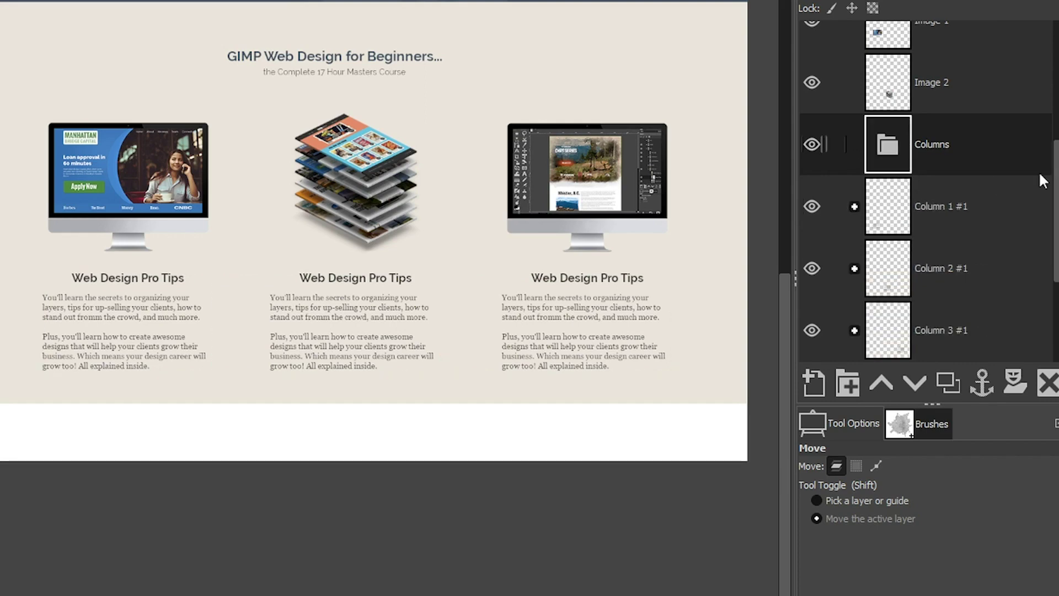
scroll(1040, 176, down, 3)
scroll(925, 190, up, 3)
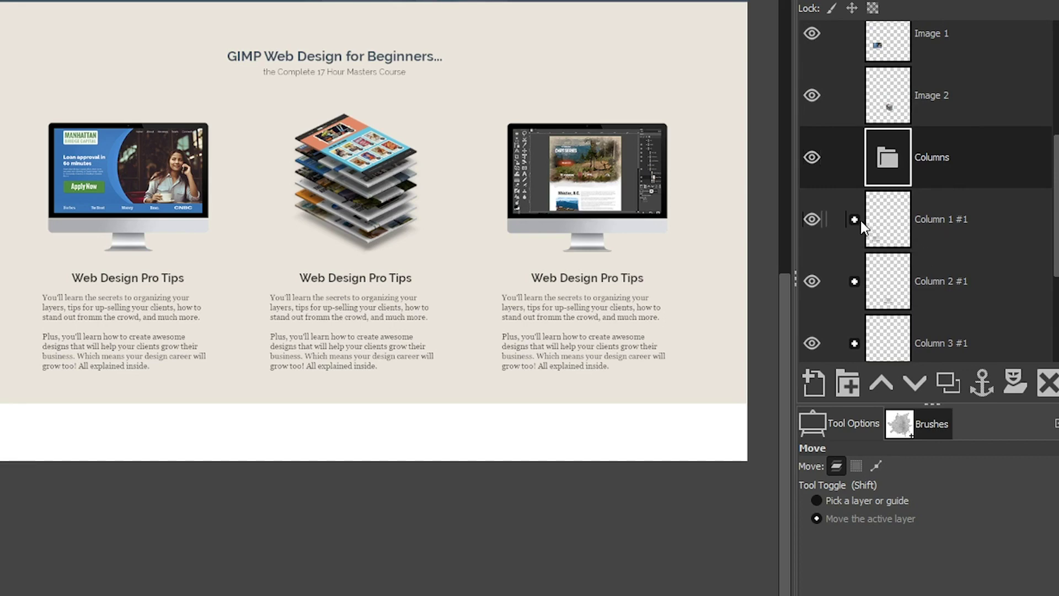
scroll(1048, 197, up, 1)
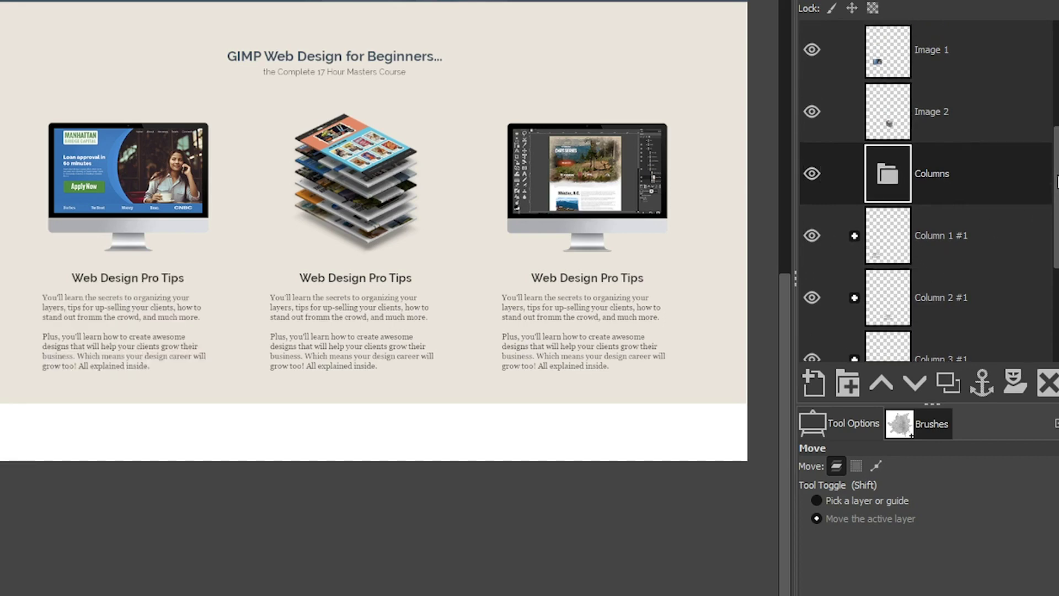
Move Image 1, Image 2 and Image 3 into the Column 1 #1, Column 2 #1 and Column 3 #1 groups respectively
drag(921, 95, 884, 242)
click(852, 196)
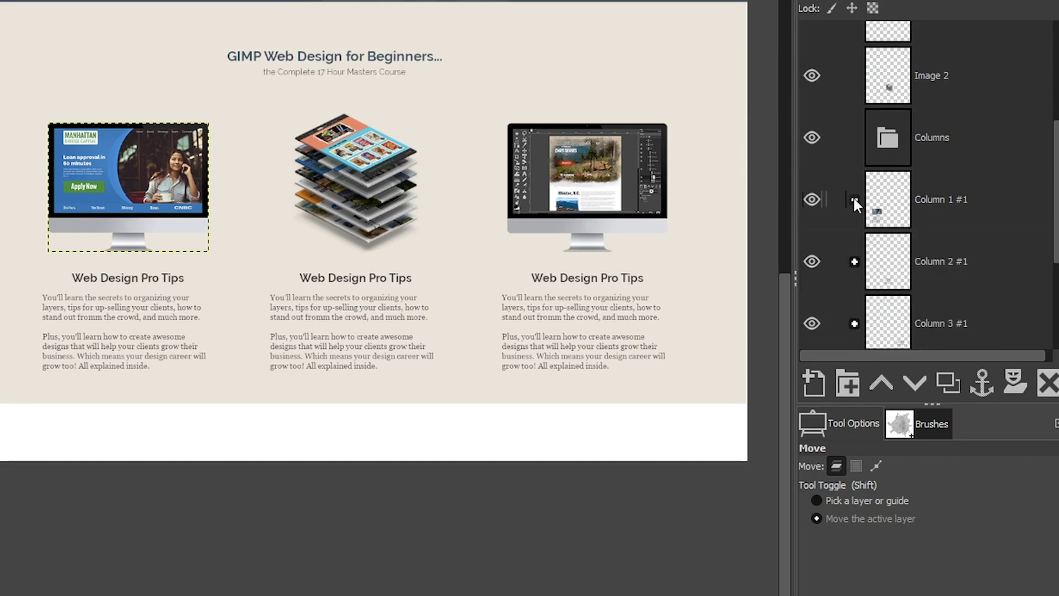
drag(887, 74, 848, 216)
click(855, 200)
drag(888, 31, 938, 86)
scroll(927, 182, down, 3)
drag(904, 289, 853, 224)
click(853, 226)
Nest the three column groups in order inside the Columns group and collapse it
mouse_move(900, 99)
mouse_down()
mouse_move(904, 33)
mouse_move(907, 113)
mouse_up()
drag(888, 223, 912, 221)
drag(886, 295, 911, 252)
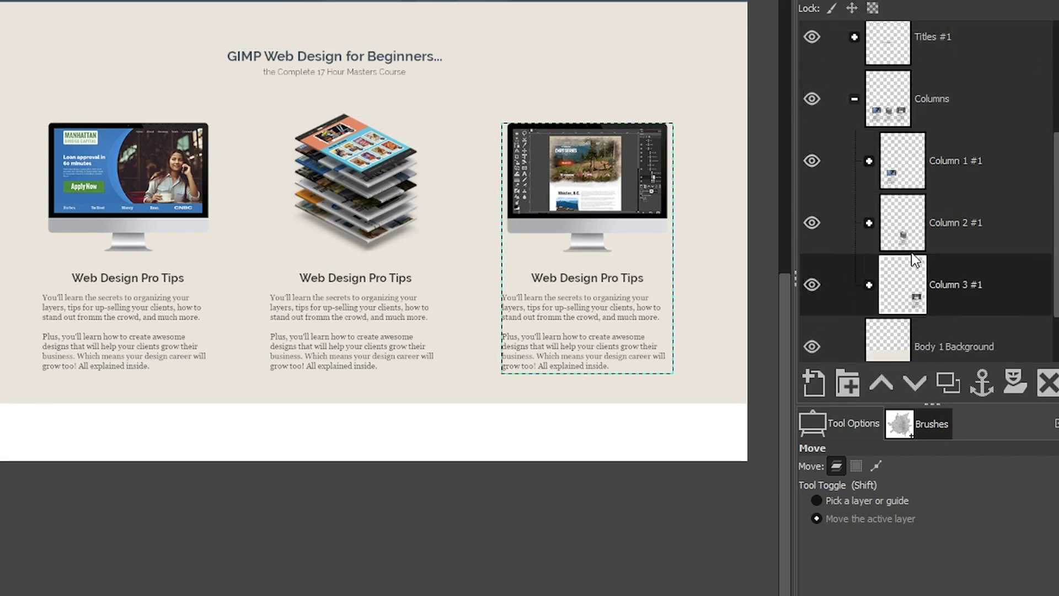
click(854, 100)
click(945, 193)
click(811, 144)
click(811, 144)
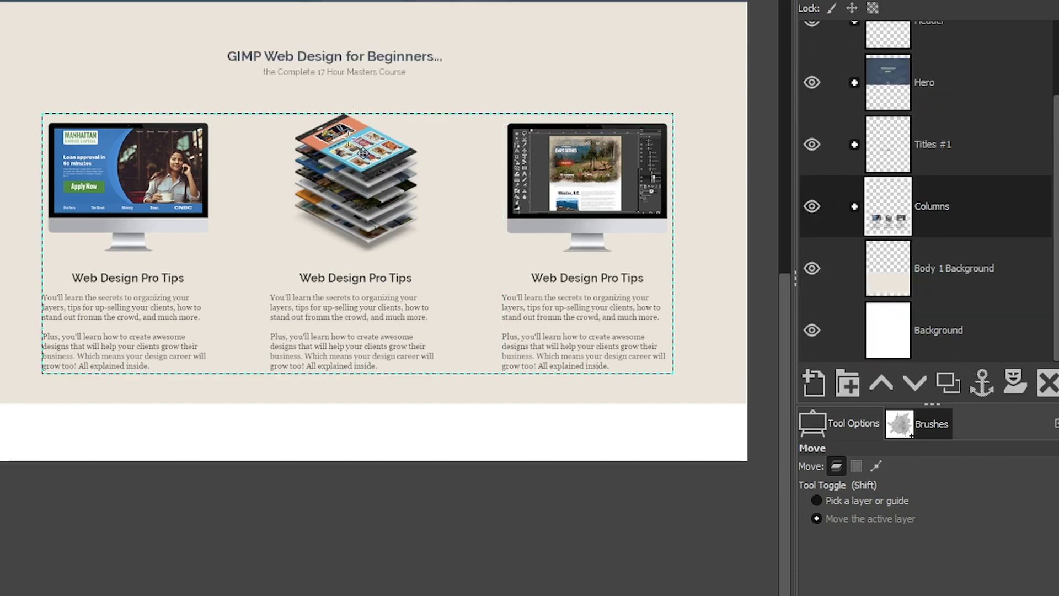
Move the Columns group up closer to the section titles, and measure the vertical gap between the first monitor image and its title
drag(365, 176, 368, 150)
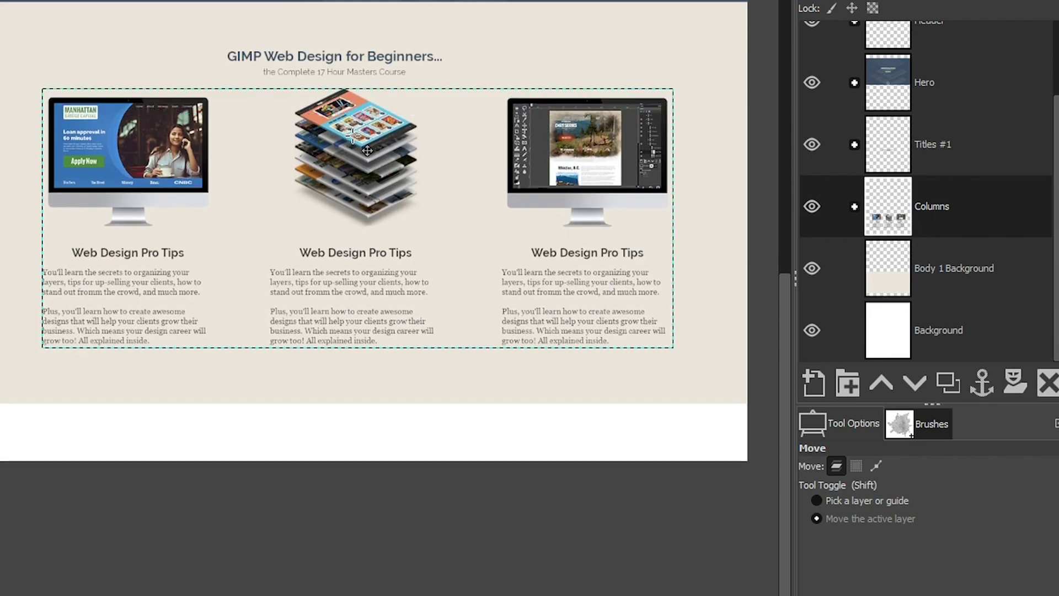
key(Page_Up)
key(z)
drag(78, 188, 198, 304)
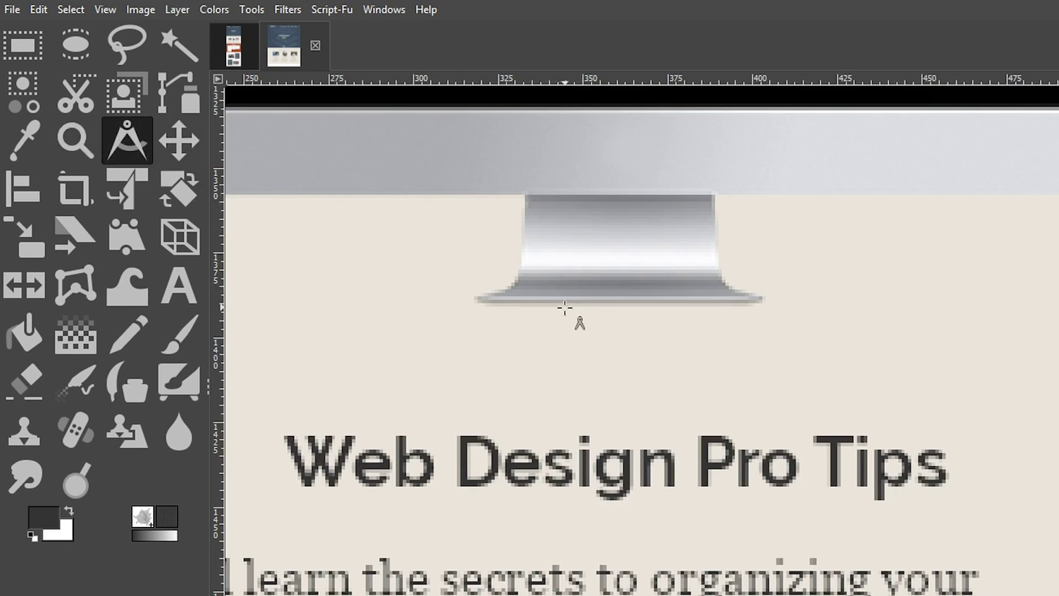
drag(562, 304, 568, 449)
drag(582, 304, 582, 433)
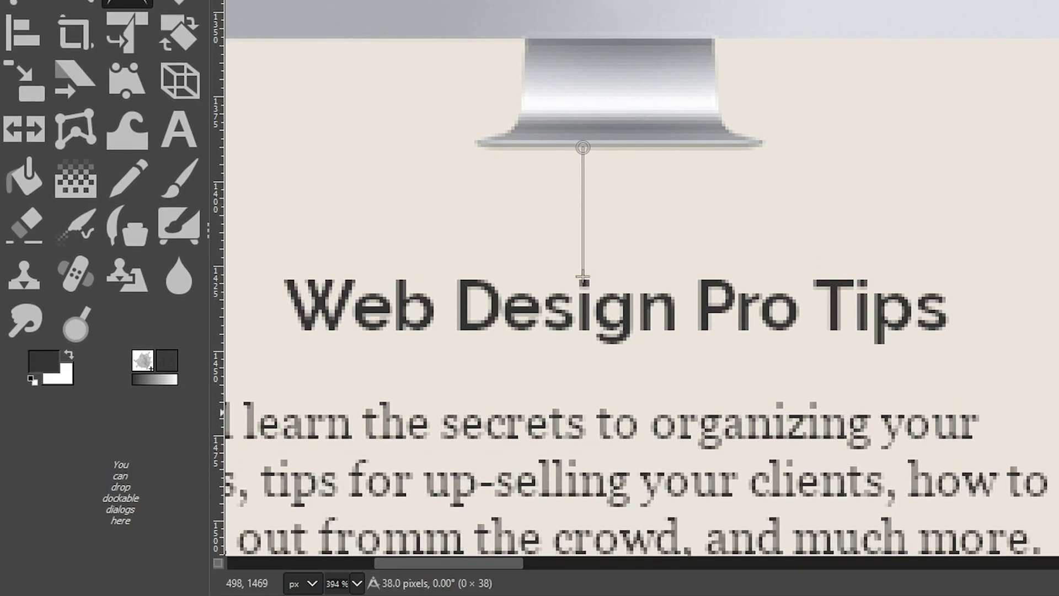
Measure 38 px down from the bottom of the section titles and add a horizontal guide at that point
scroll(1016, 166, up, 10)
scroll(640, 276, up, 15)
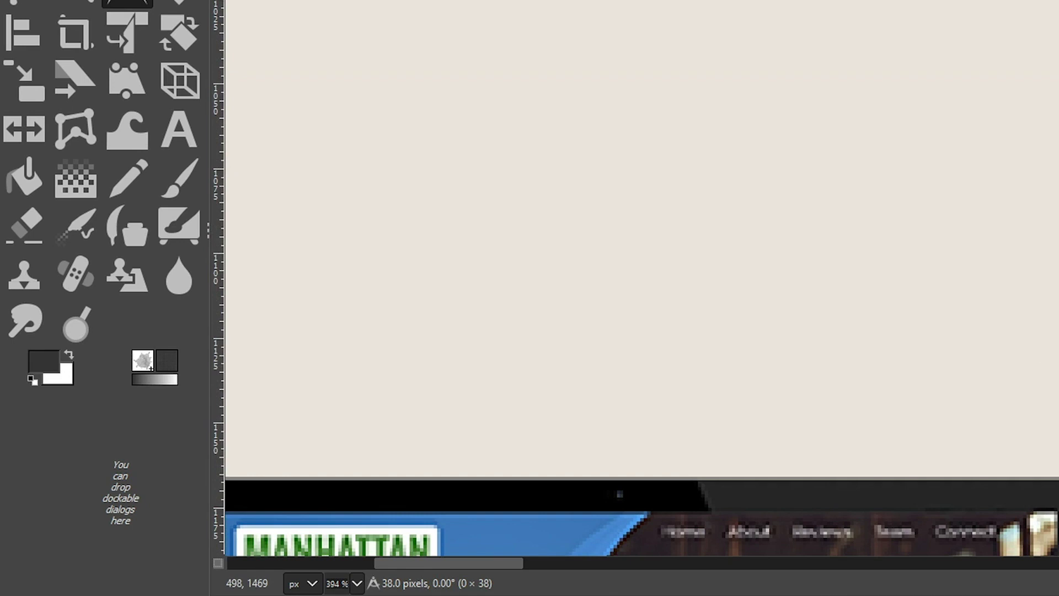
drag(481, 561, 679, 566)
drag(771, 357, 772, 484)
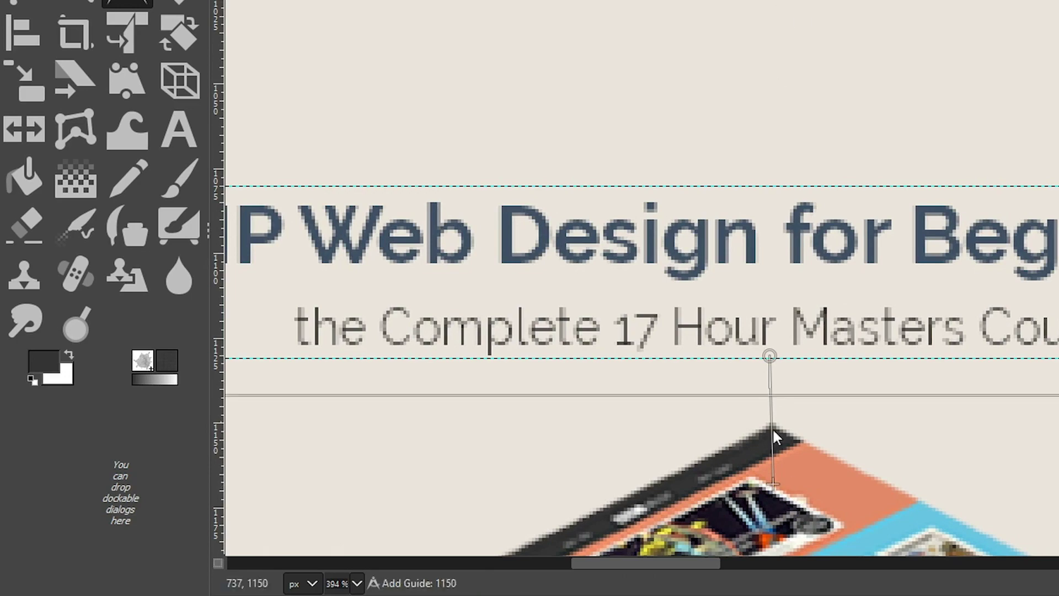
ctrl+click(772, 484)
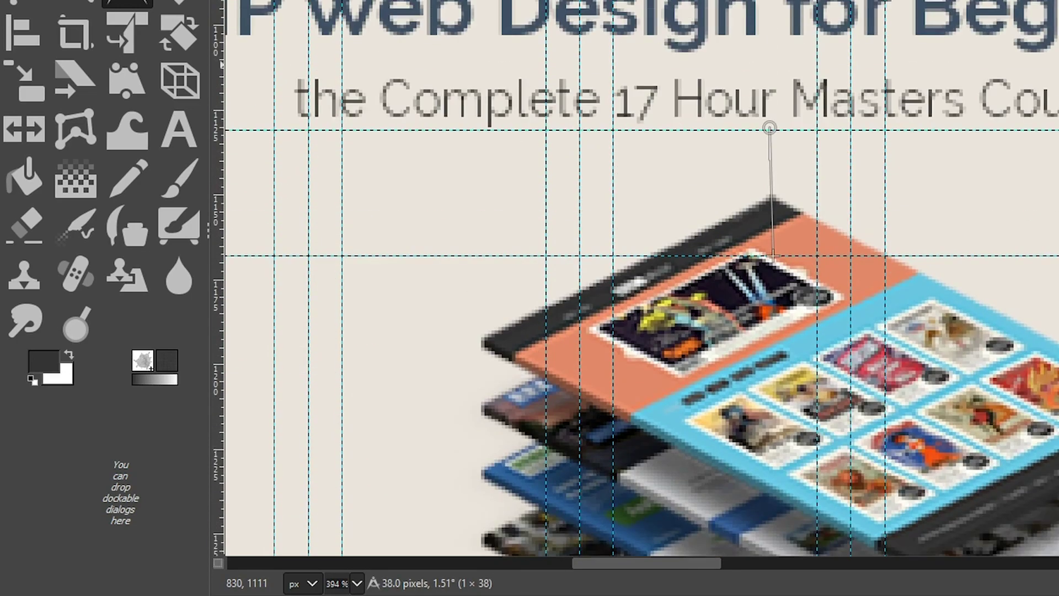
Move the Columns group down so its top edge snaps to the new horizontal guide
scroll(932, 326, up, 1)
key(m)
drag(772, 350, 770, 411)
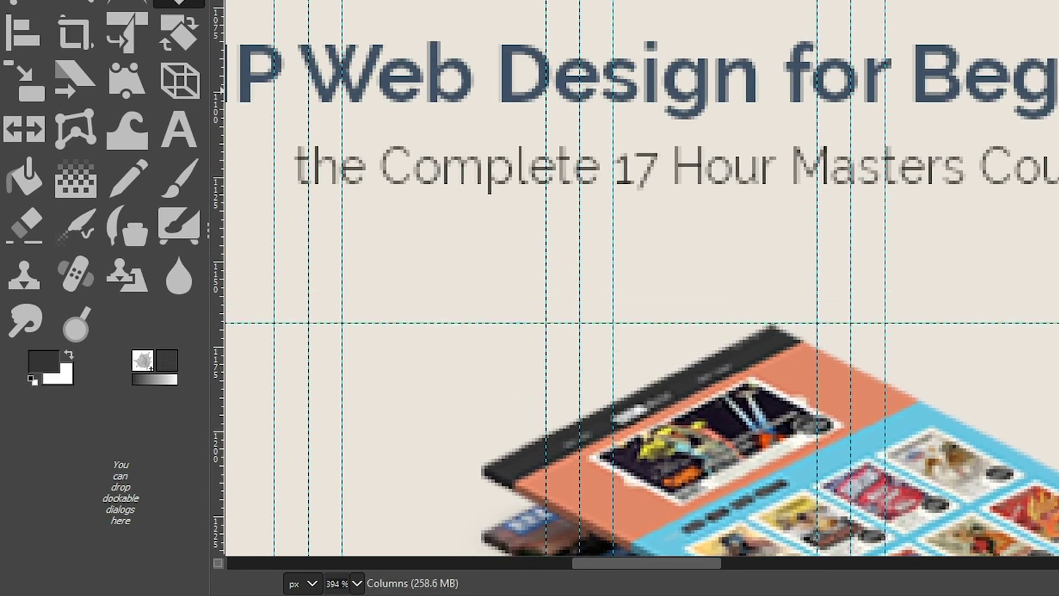
scroll(625, 102, down, 8)
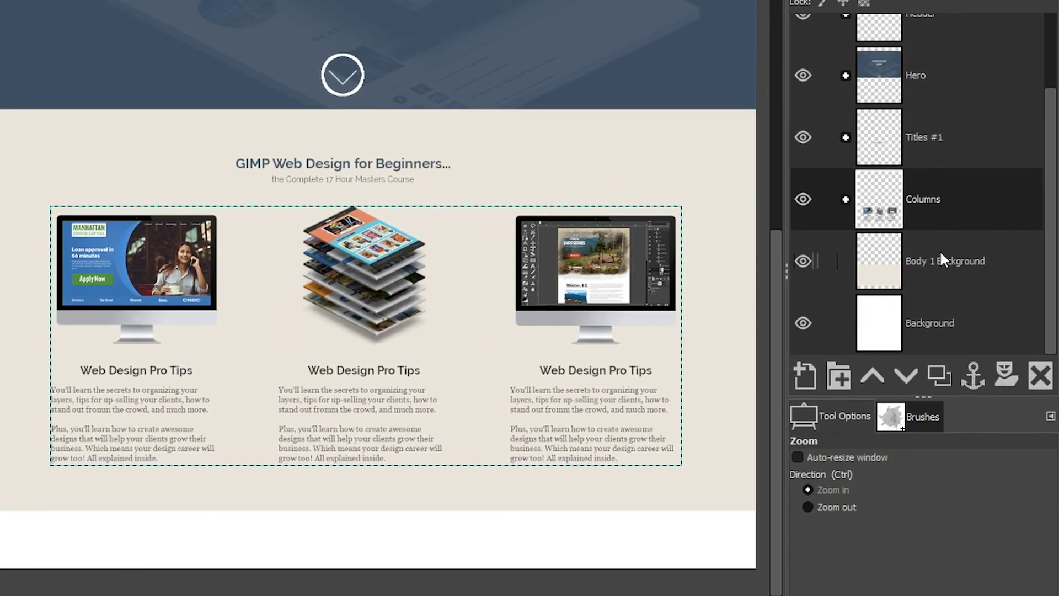
Create a layer group named Body Section 1 and move Titles #1 and Columns into it
click(954, 137)
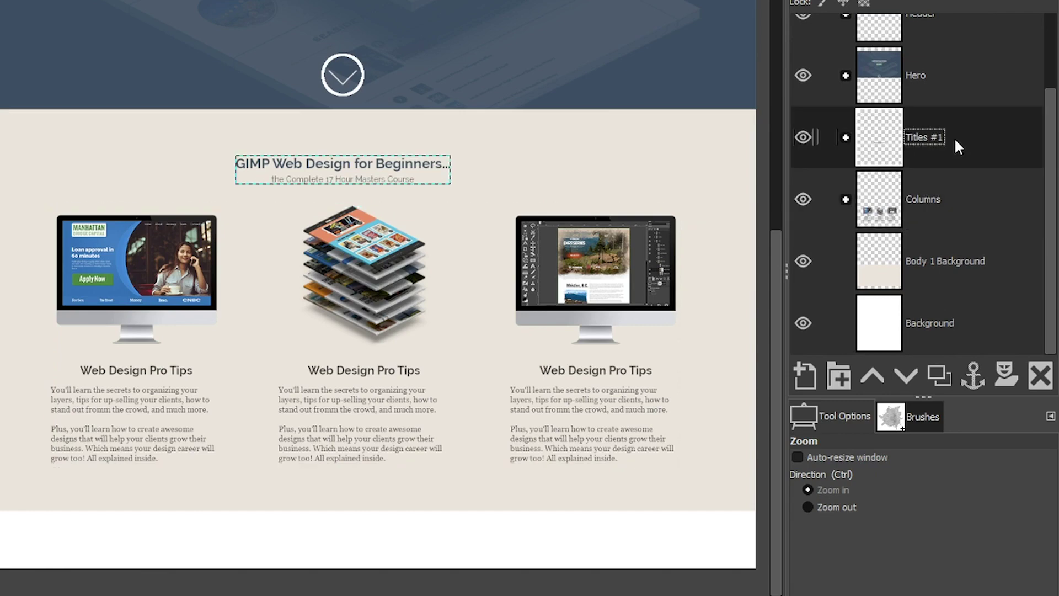
click(838, 376)
double_click(926, 138)
text(Body Section 1)
key(Return)
drag(882, 198, 882, 138)
drag(877, 260, 904, 177)
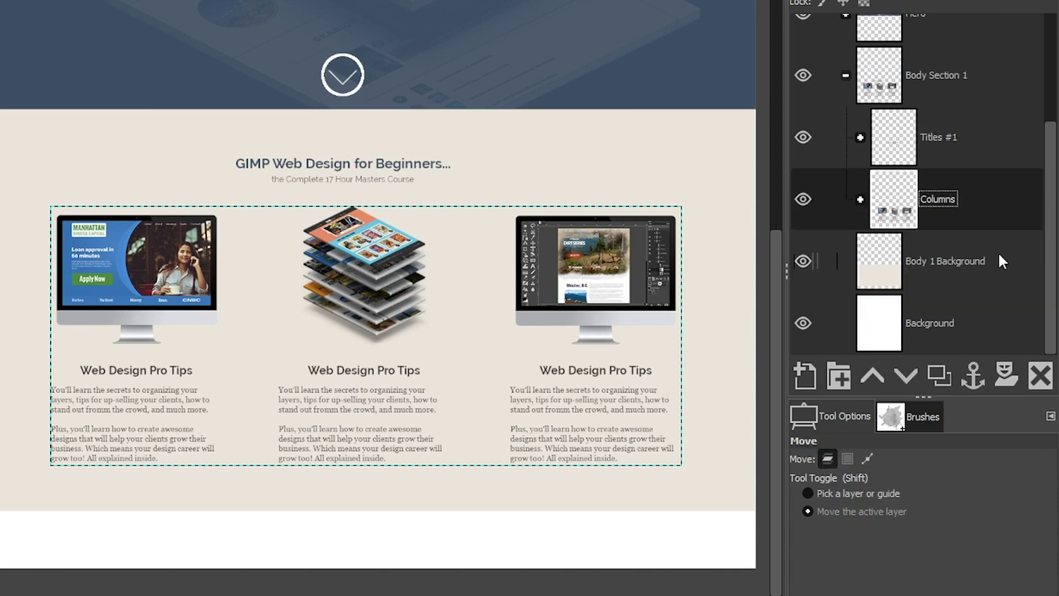
Vertically center the Body Section 1 content on the Body 1 Background layer using the Align tool relative to the active layer
click(936, 256)
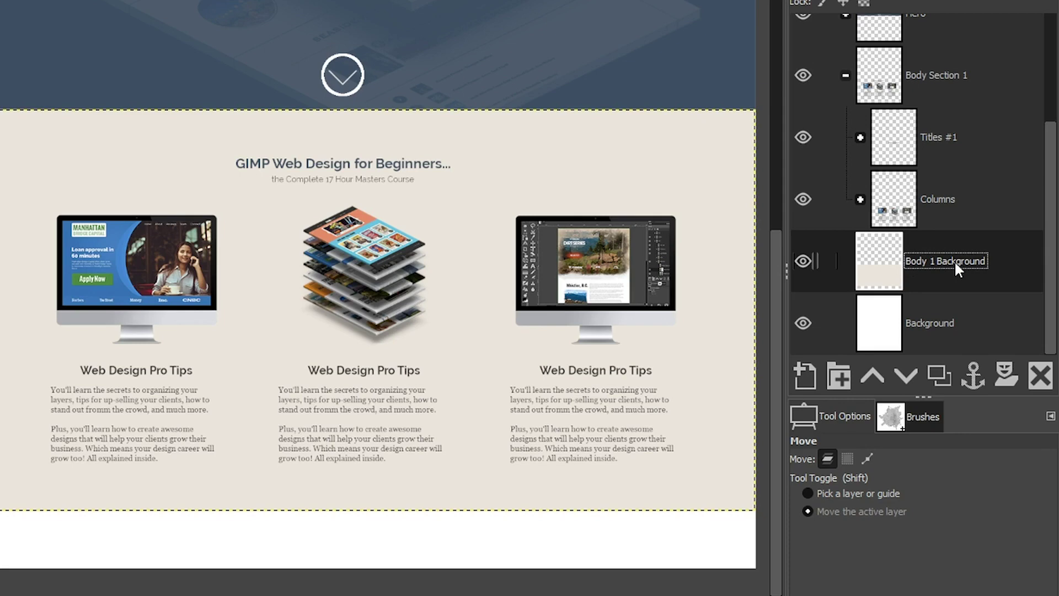
key(a)
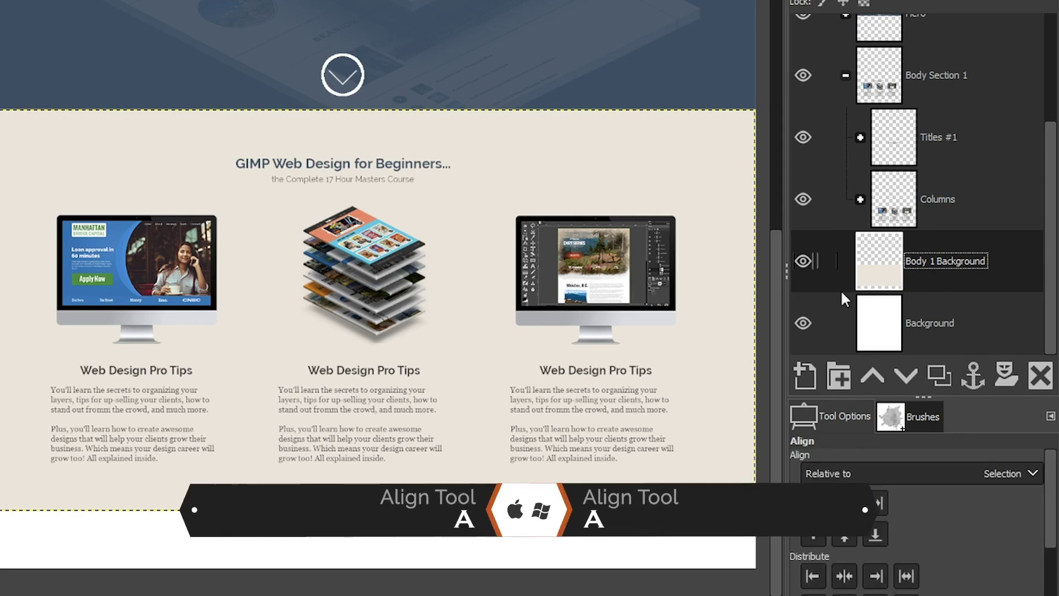
click(606, 263)
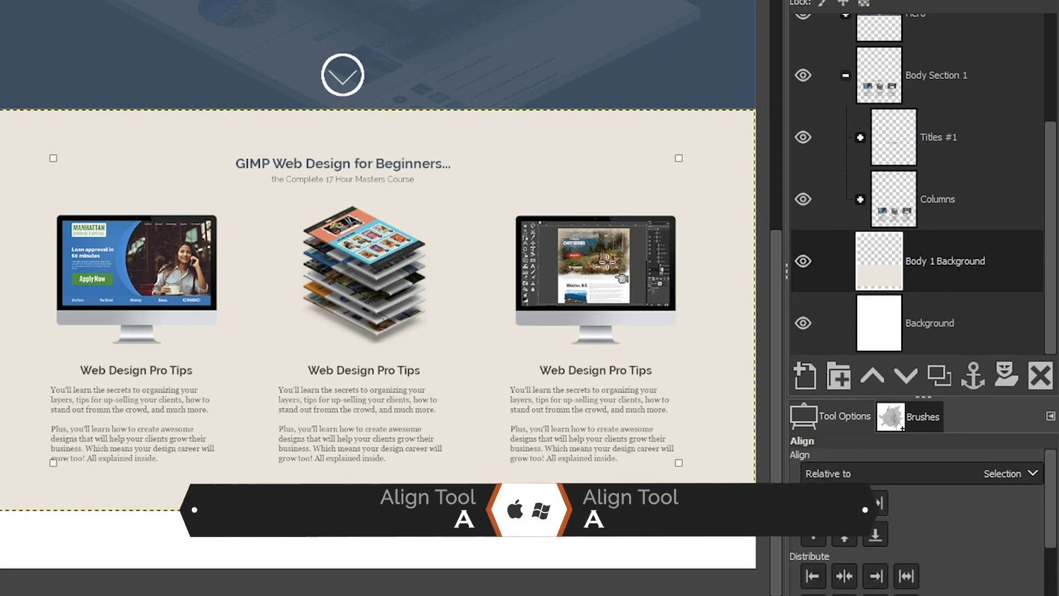
click(977, 473)
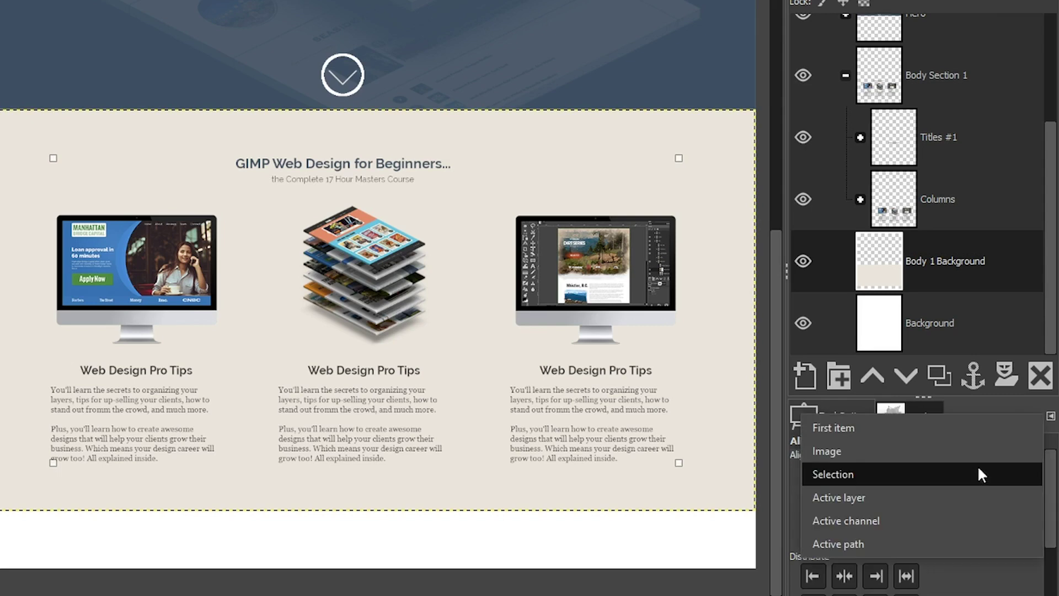
click(976, 496)
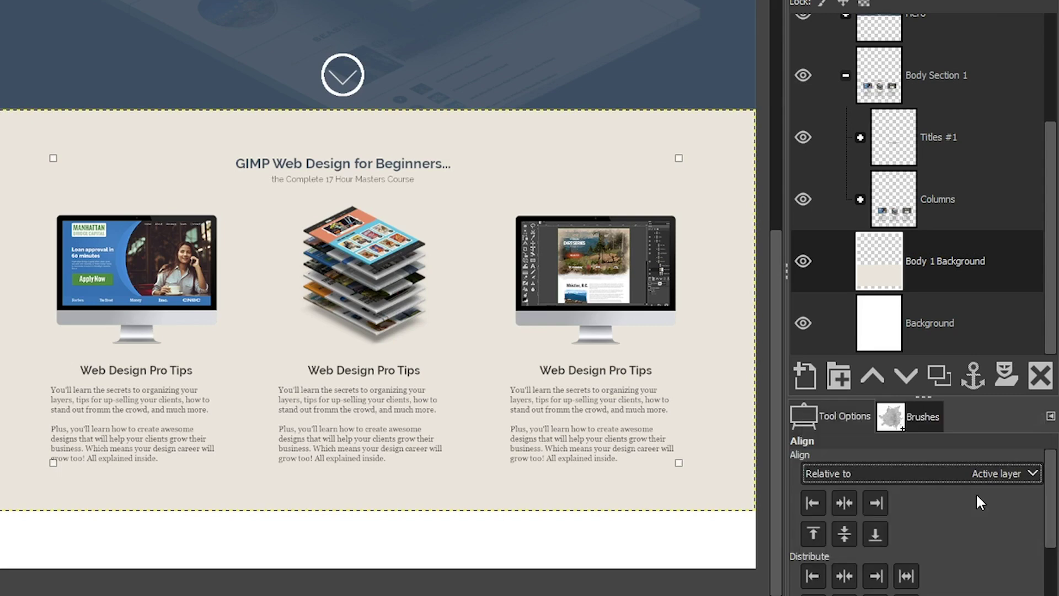
click(842, 529)
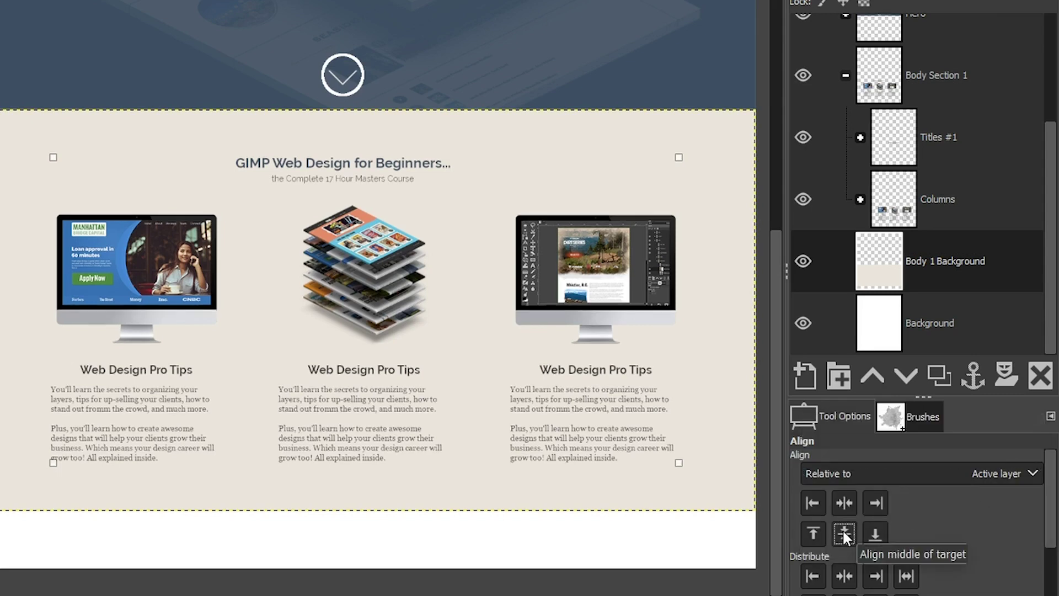
Move the Body 1 Background layer into the Body Section 1 group and collapse the group
key(m)
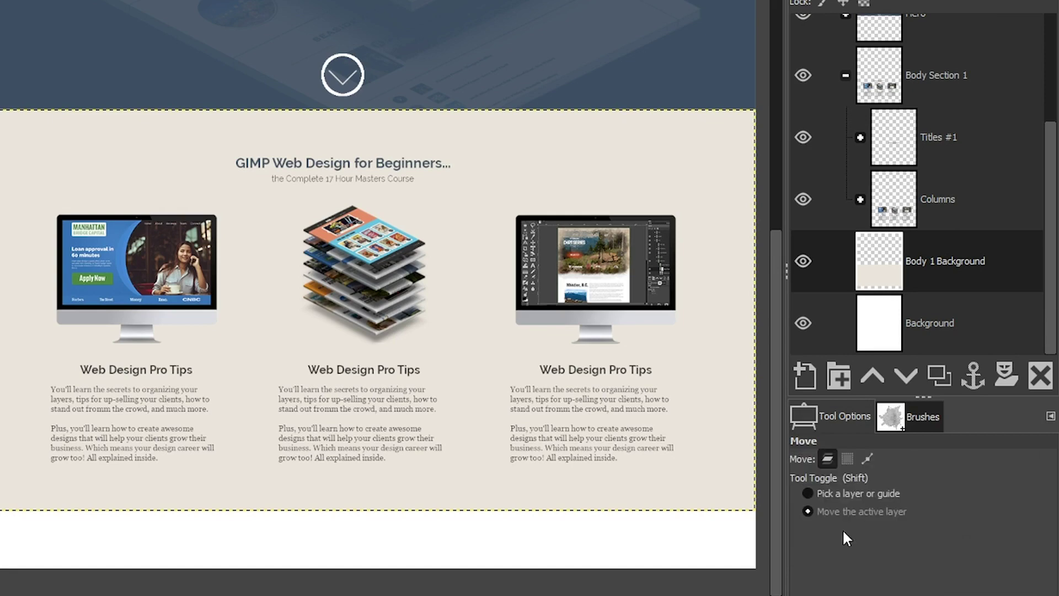
drag(885, 256, 892, 231)
click(845, 76)
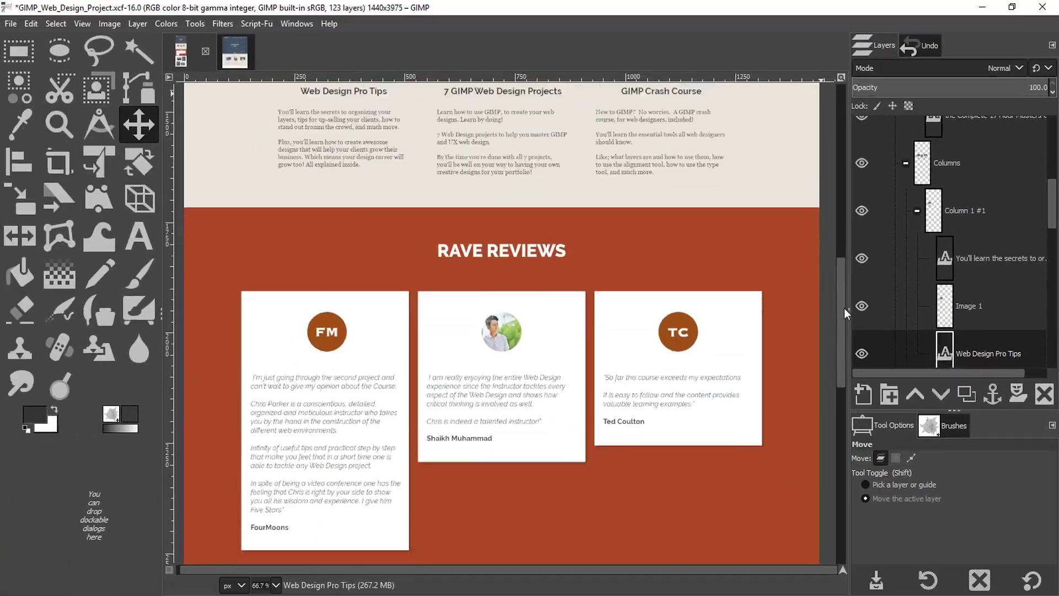
Review the reference design's Rave Reviews section, and increase the DesignGrid canvas height to 3800 px
scroll(781, 270, down, 3)
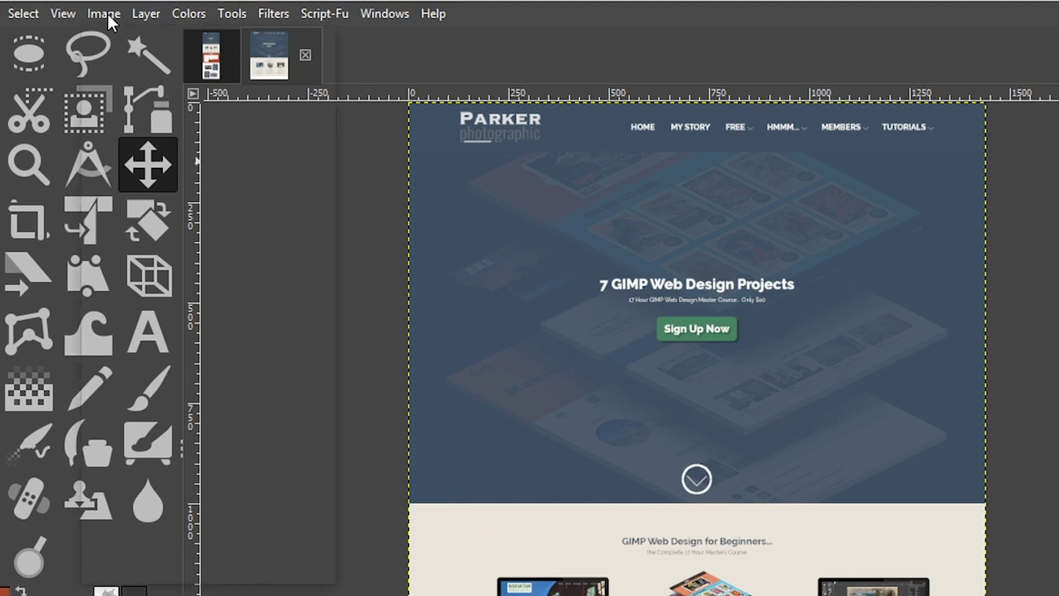
click(111, 23)
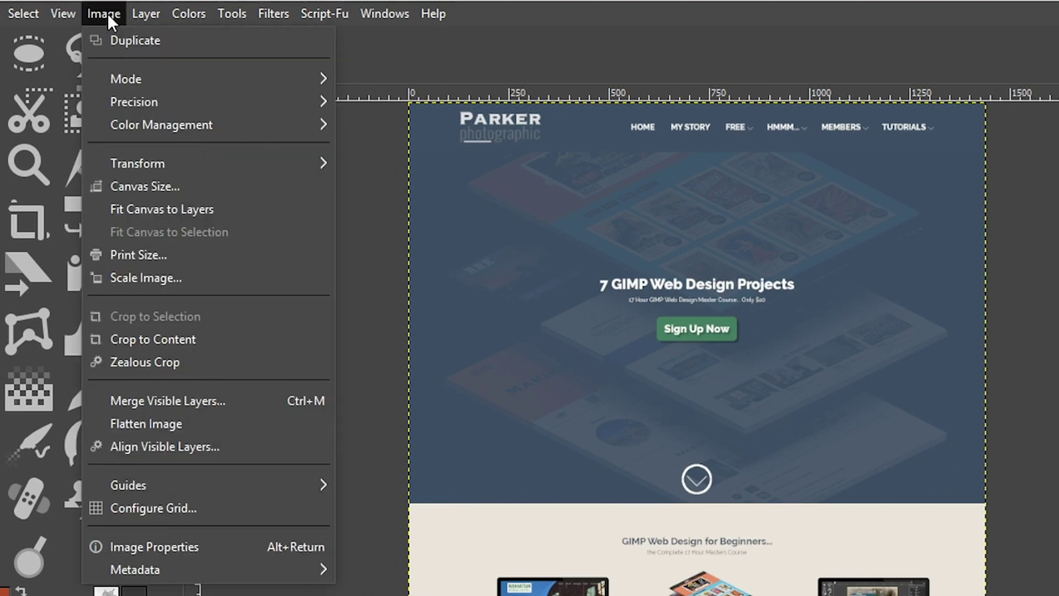
click(137, 185)
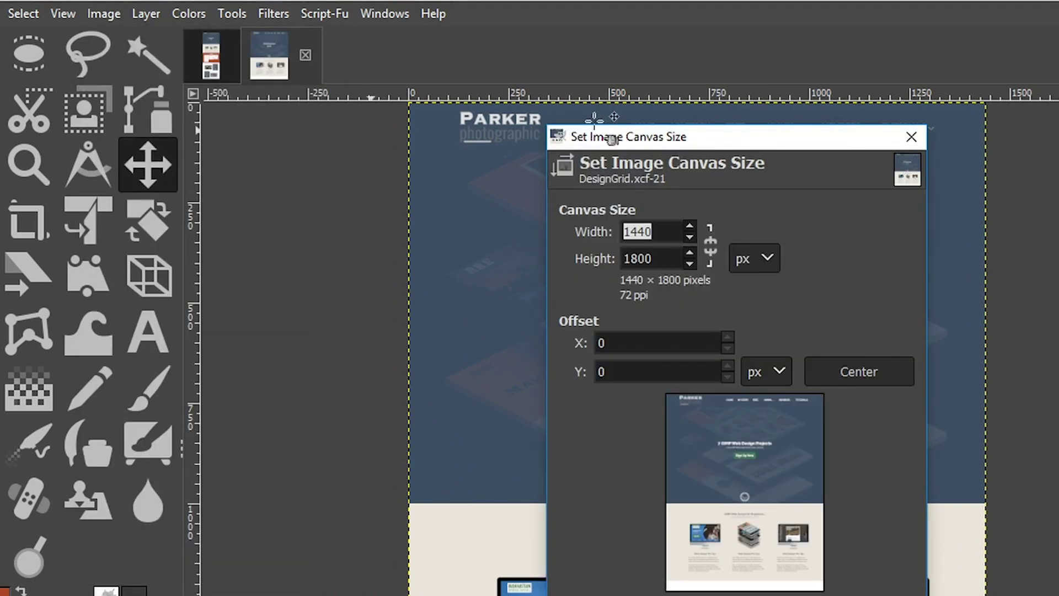
click(618, 255)
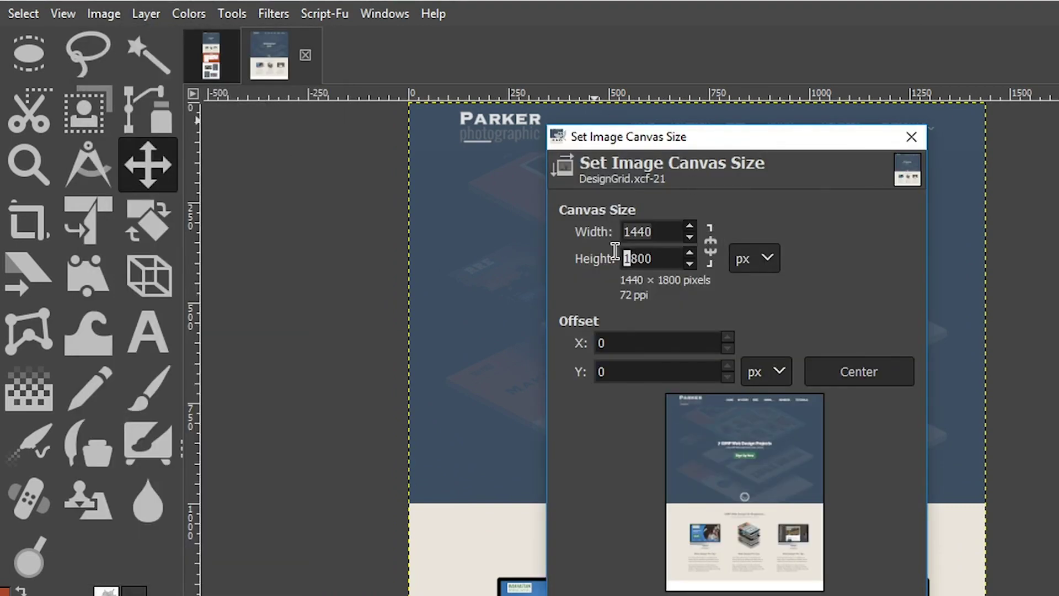
text(3)
key(Tab)
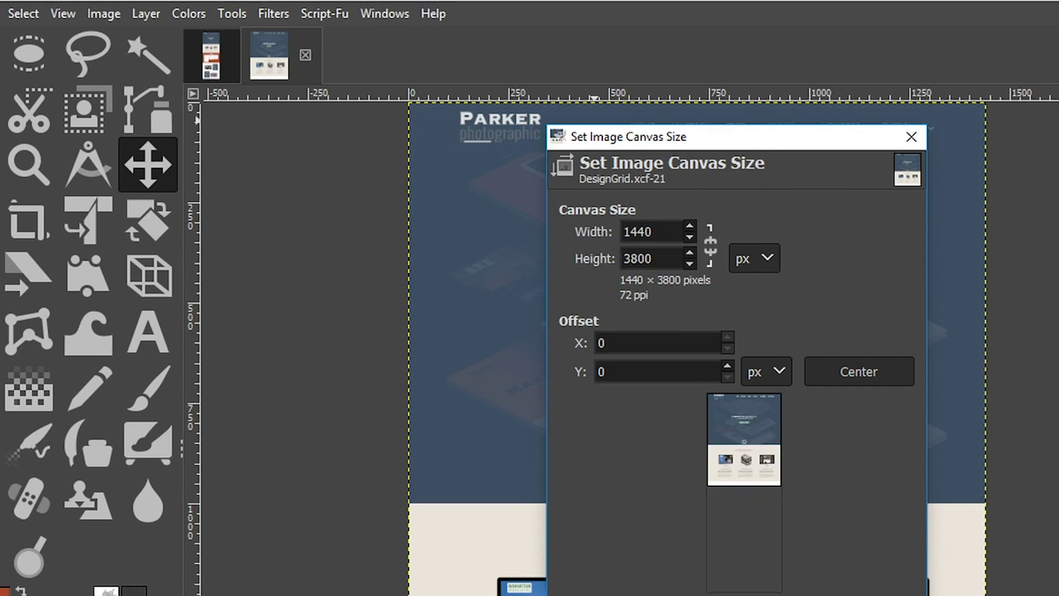
key(Return)
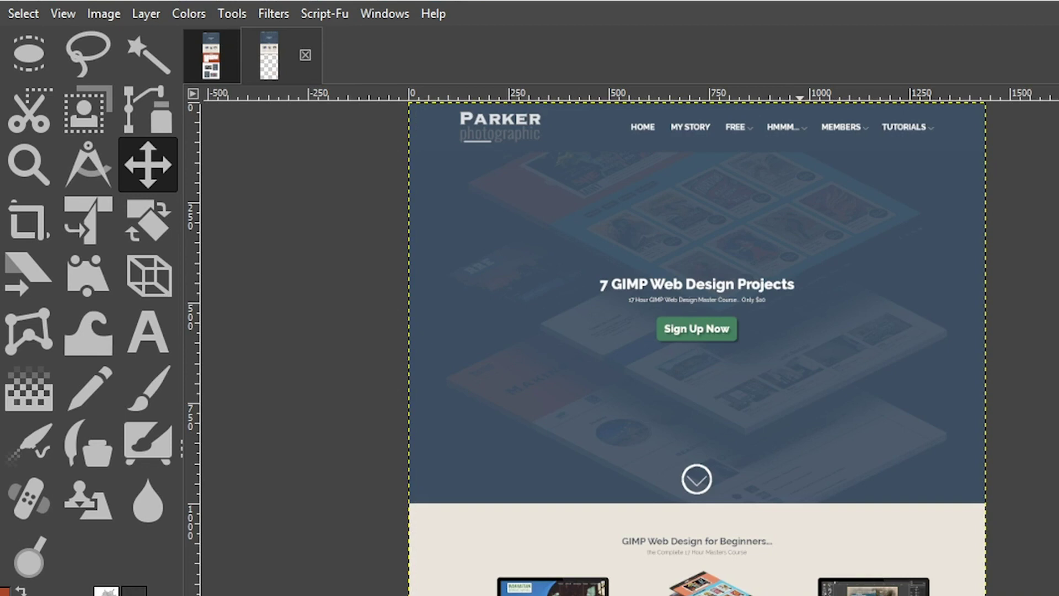
Scale the Background layer to a height of 3800 px so it fills the extended canvas
scroll(697, 347, down, 15)
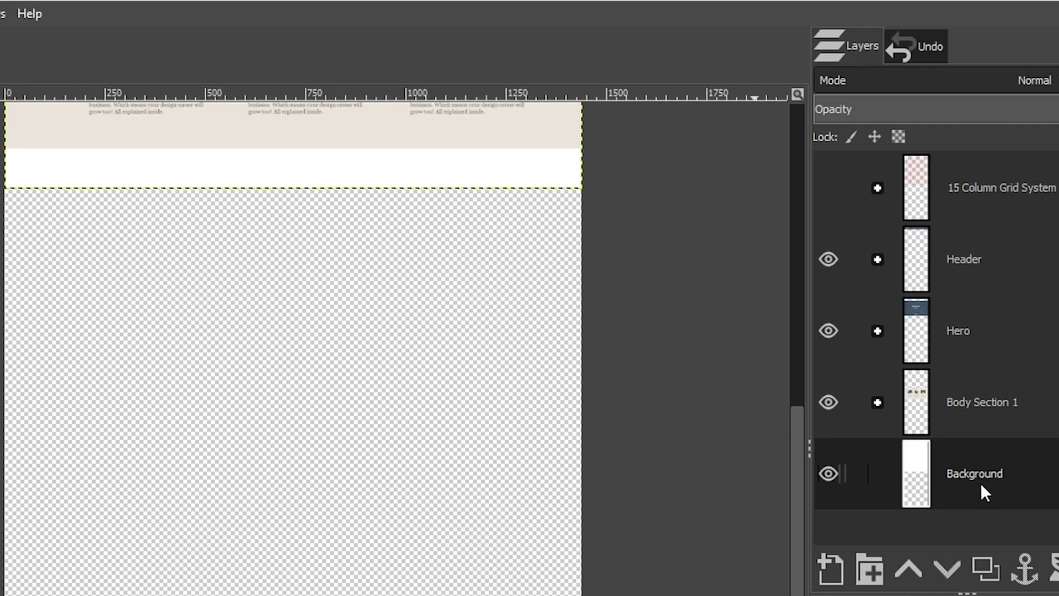
key(shift+s)
click(304, 396)
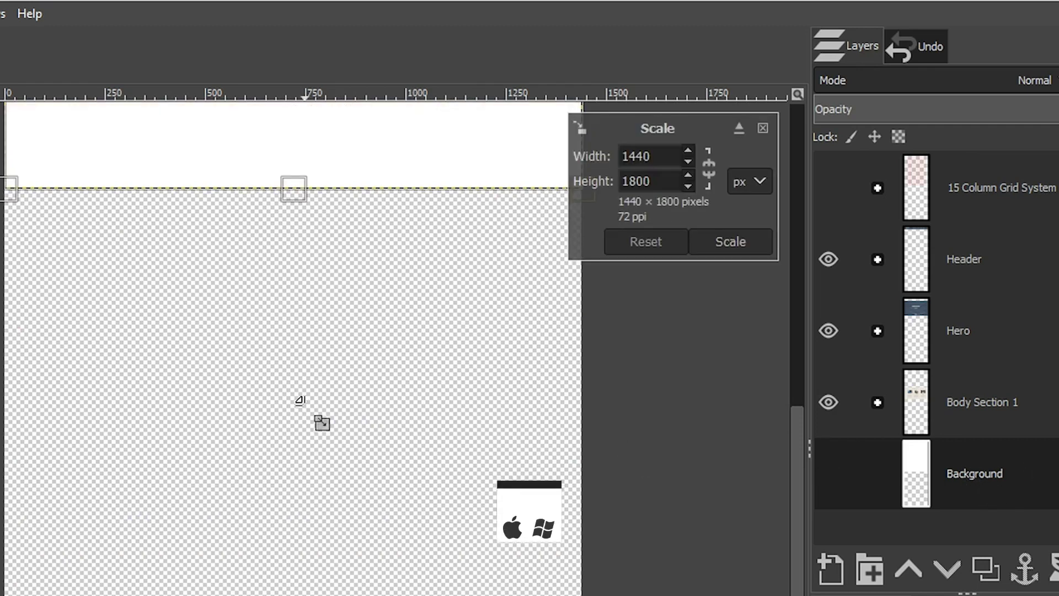
drag(628, 181, 612, 174)
text(3)
key(Tab)
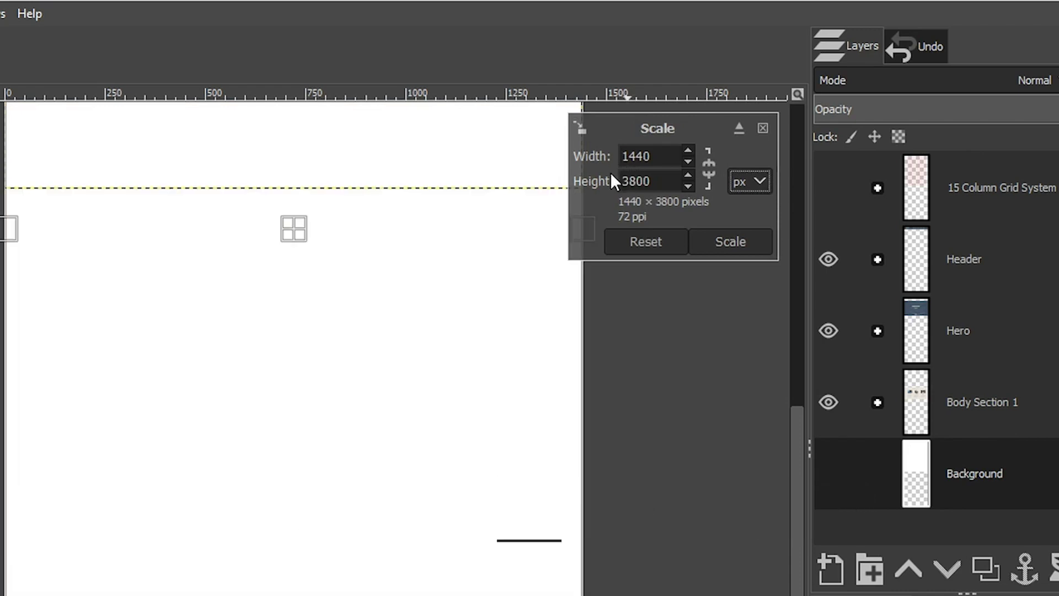
click(736, 242)
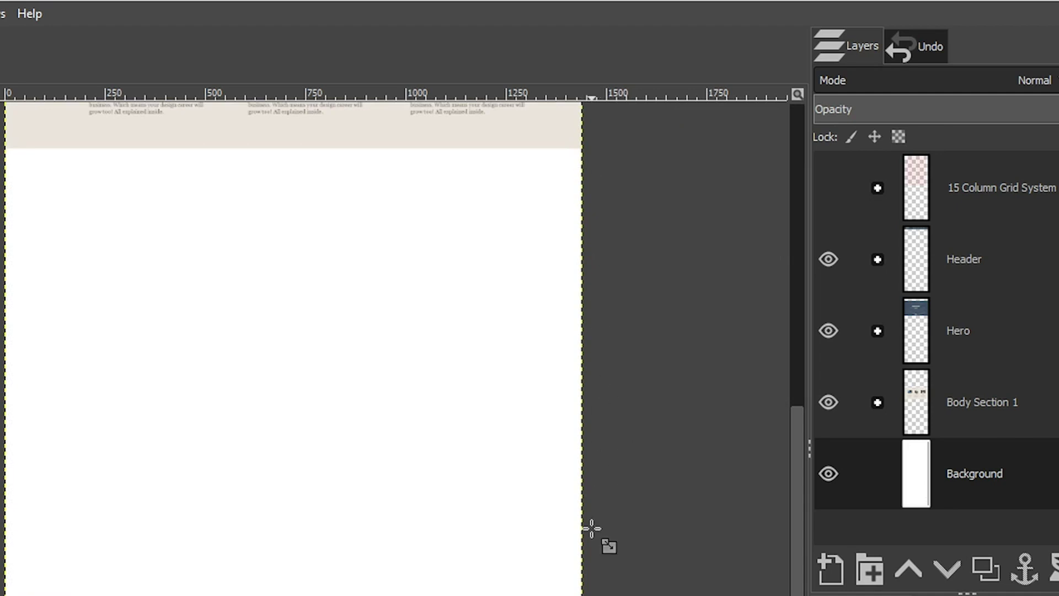
Create a transparent layer named Review Background and draw a rectangular selection about 1574 × 669 px below the beige section
click(838, 565)
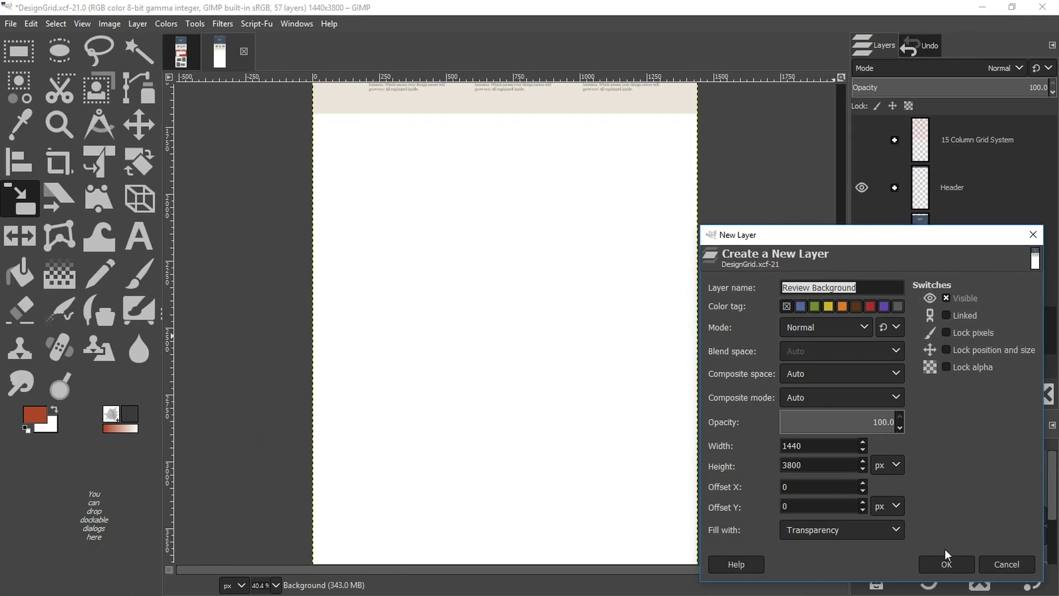
click(947, 560)
key(m)
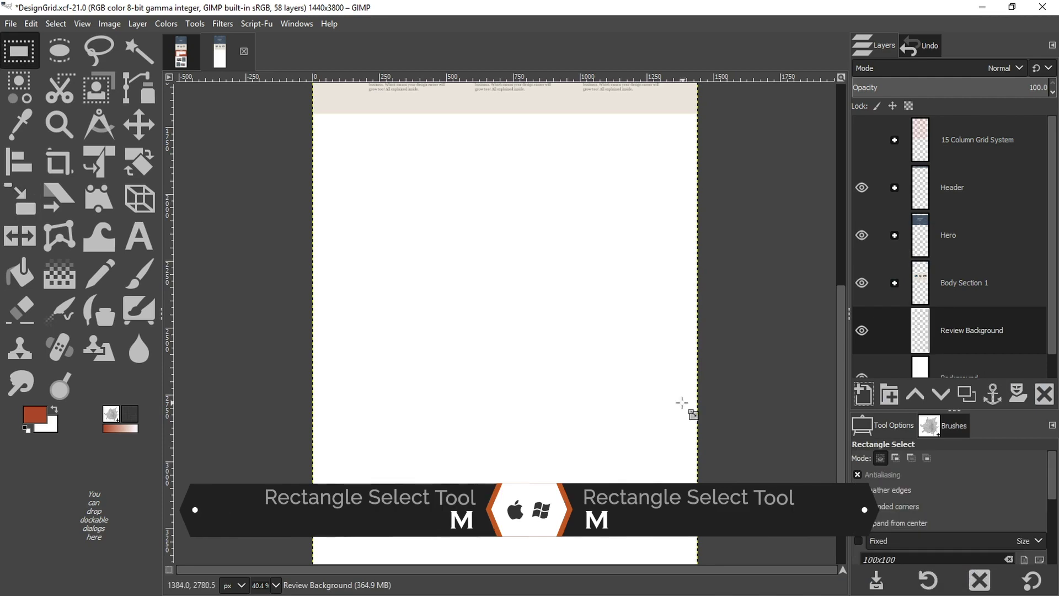
drag(309, 138, 418, 219)
drag(493, 252, 733, 314)
Set the rectangular selection's size to 1440 × 850 px and its horizontal position to 0
scroll(1019, 520, down, 5)
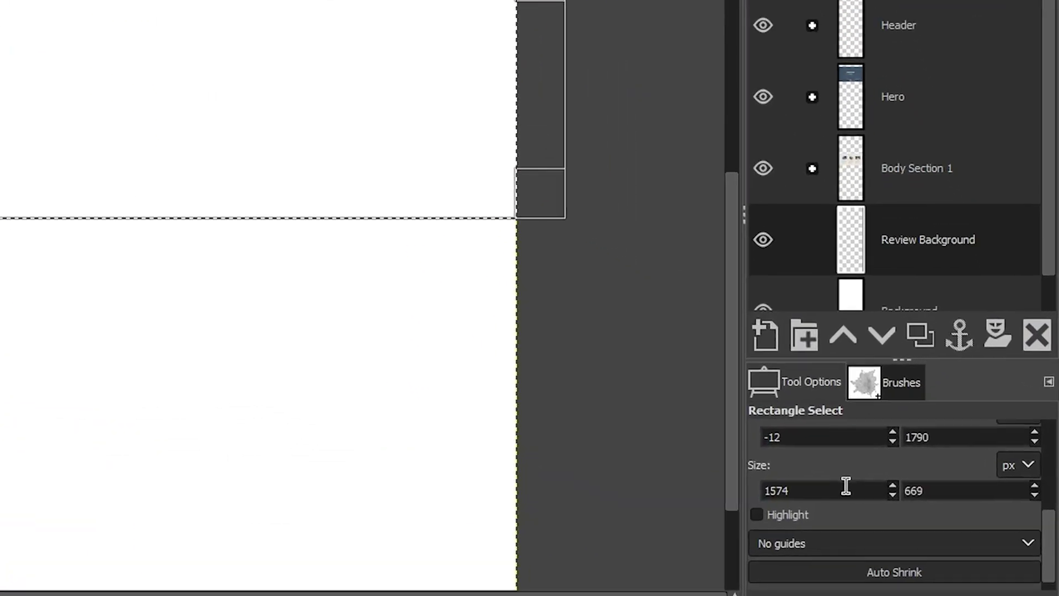
double_click(873, 488)
text(1440)
key(Tab)
text(850)
key(Tab)
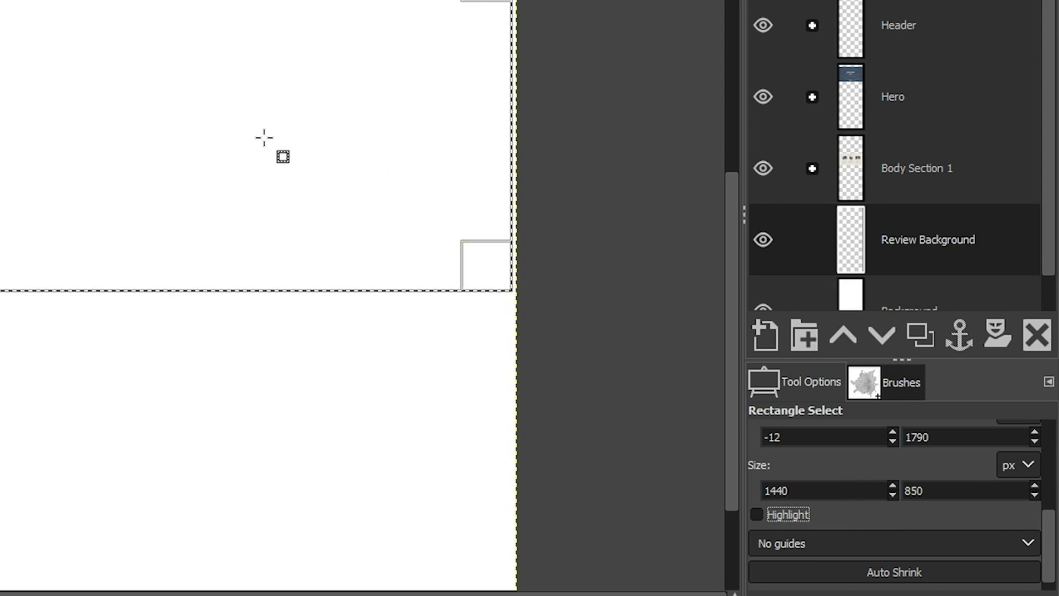
drag(218, 134, 213, 133)
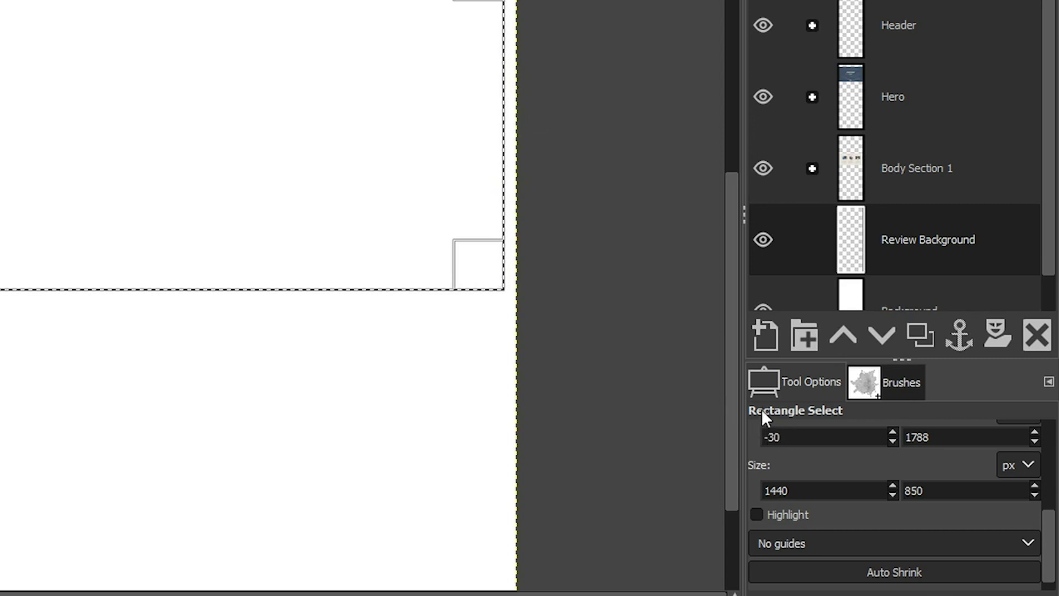
drag(1049, 528, 1047, 507)
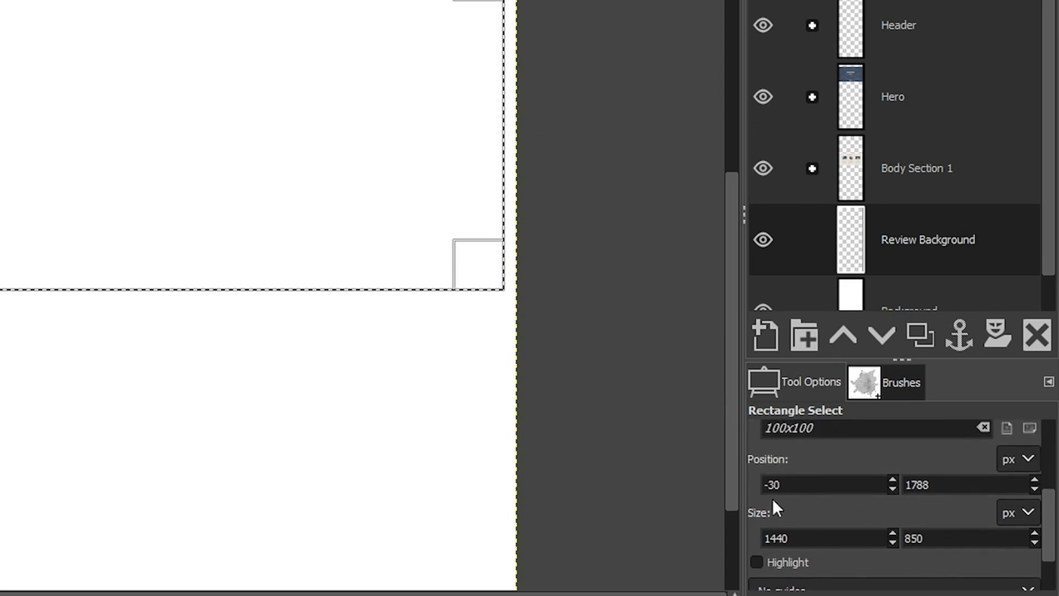
drag(784, 484, 760, 491)
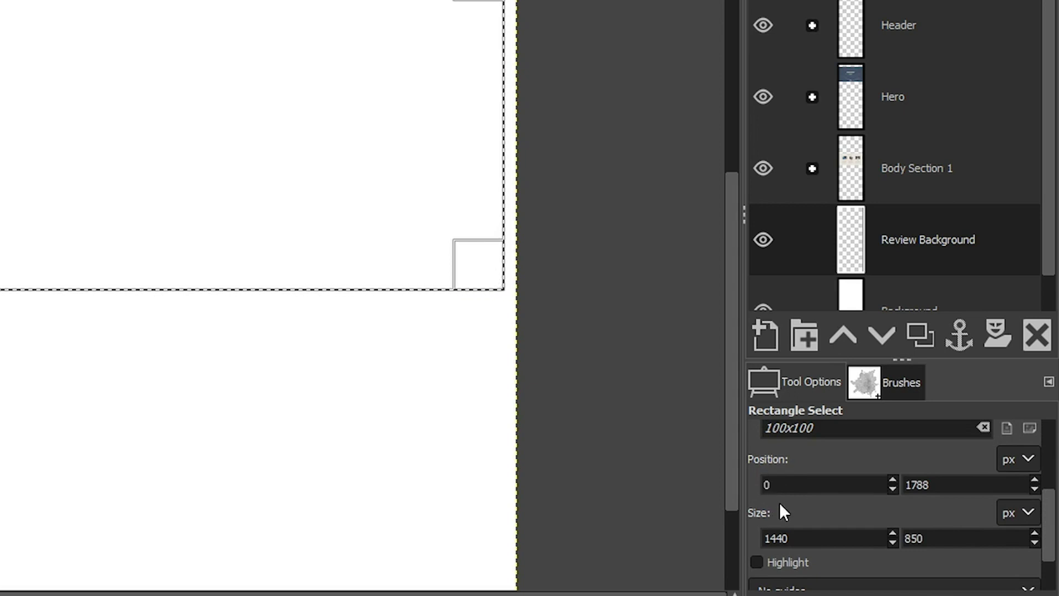
key(Tab)
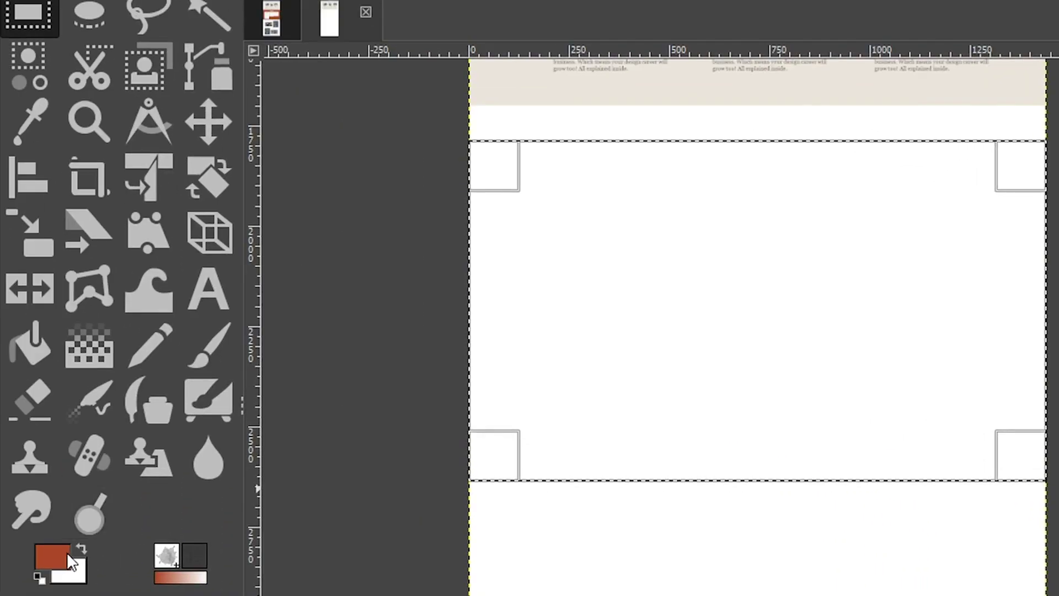
Fill the selection on the Review Background layer with the red foreground color a94428
click(59, 551)
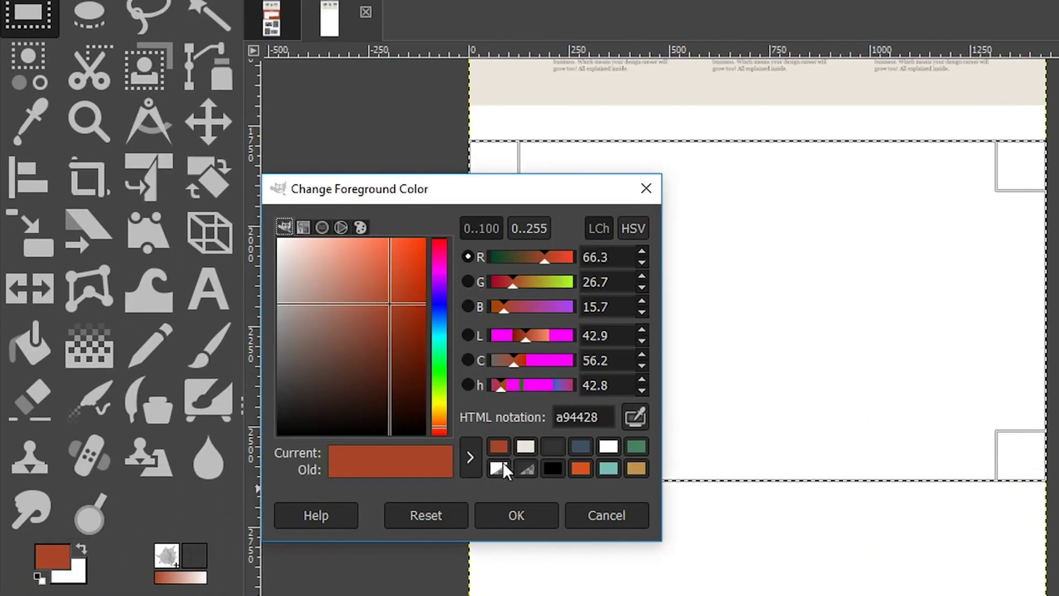
drag(607, 417, 533, 417)
click(601, 417)
click(534, 513)
key(shift+b)
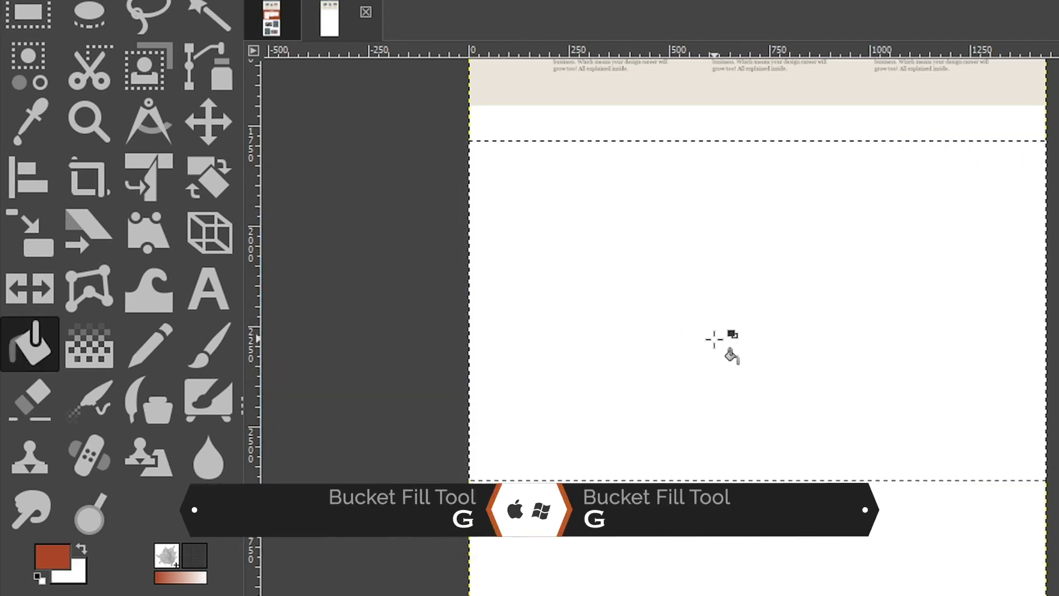
click(819, 350)
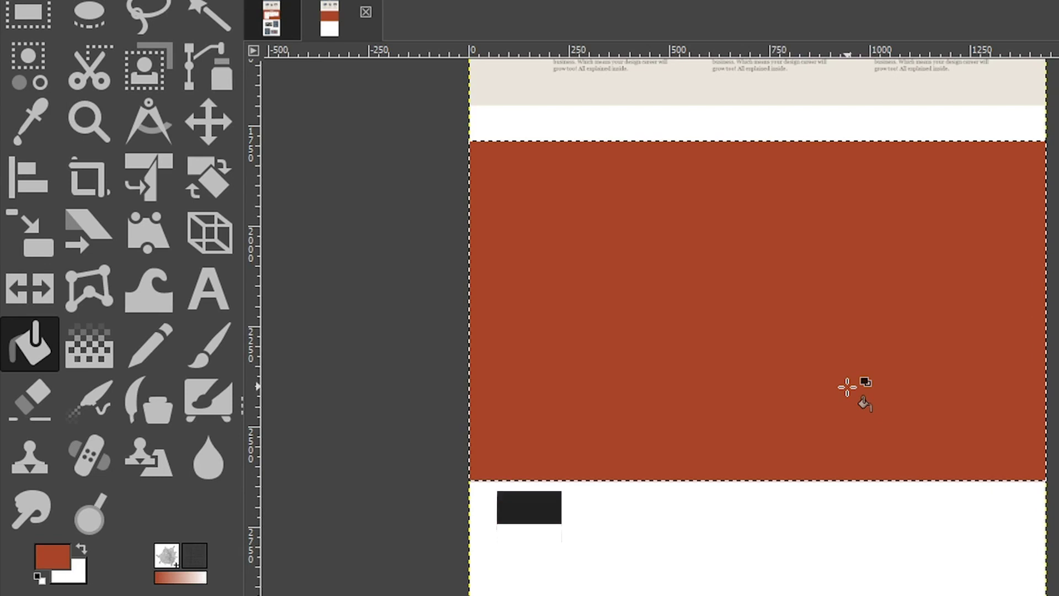
Clear the selection and crop the Review Background layer to its content
key(ctrl+d)
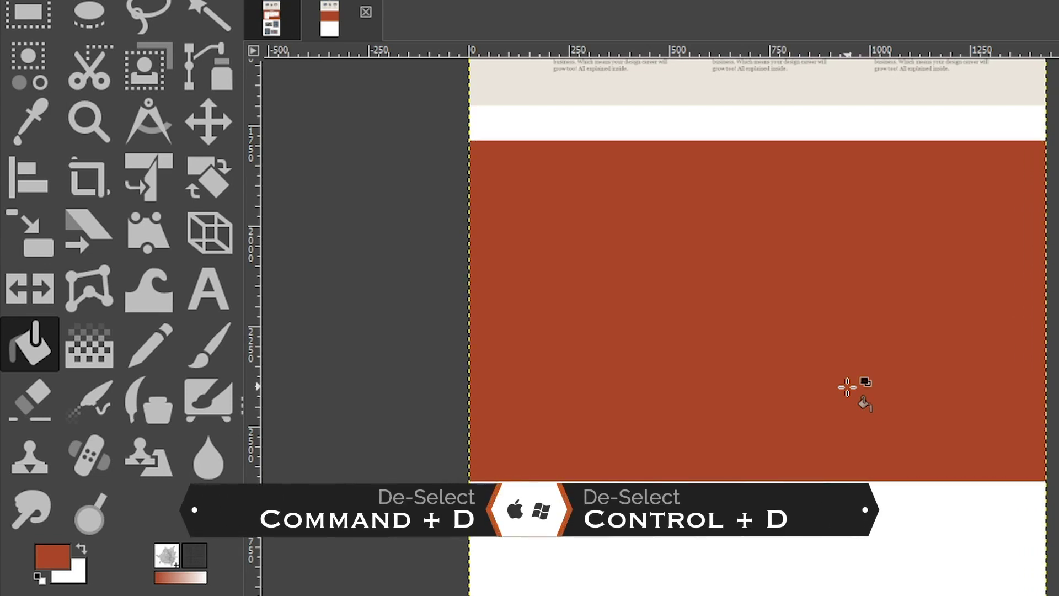
key(ctrl+z)
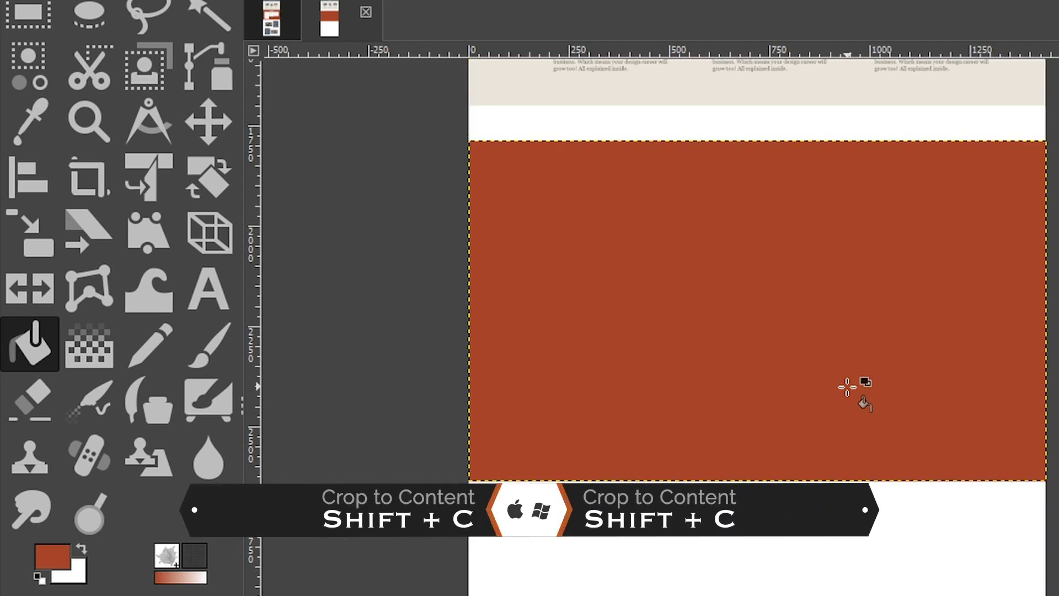
Move the Review Background layer up until its top edge sits flush against the bottom of the beige section
key(m)
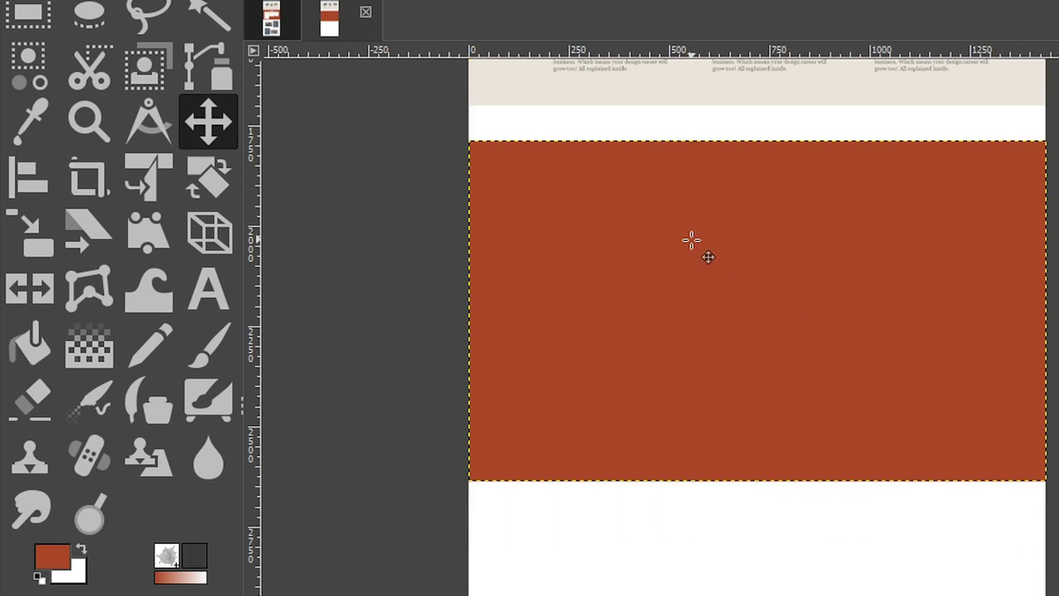
drag(721, 252, 721, 215)
key(z)
click(448, 78)
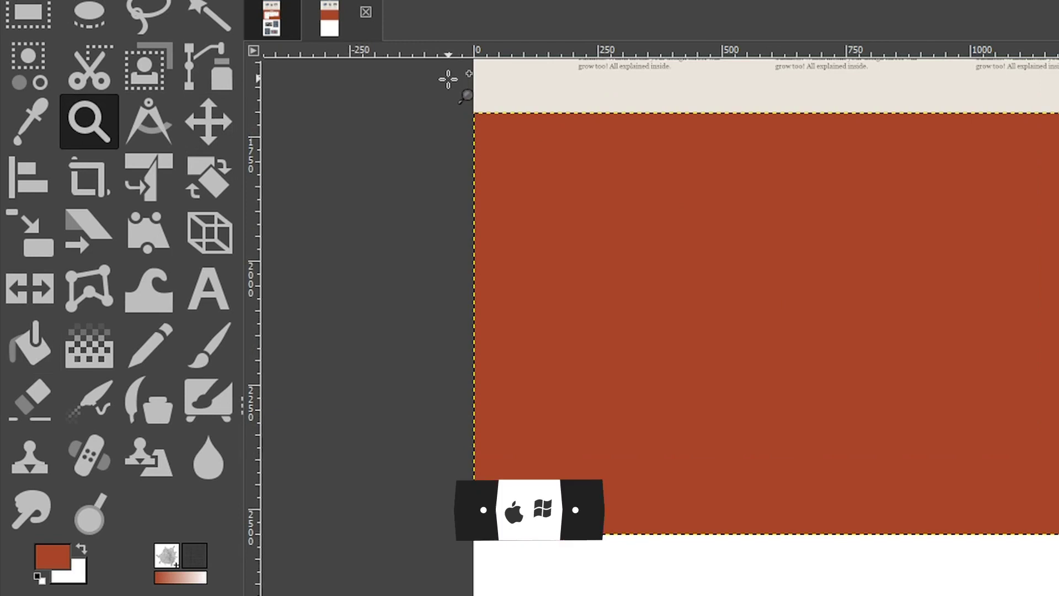
click(448, 78)
click(607, 185)
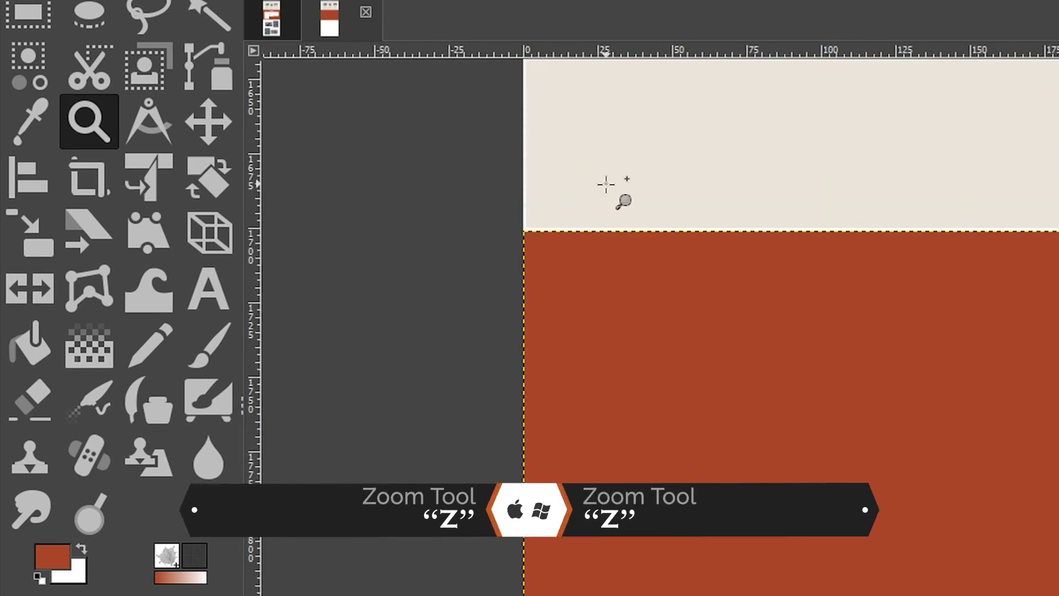
key(m)
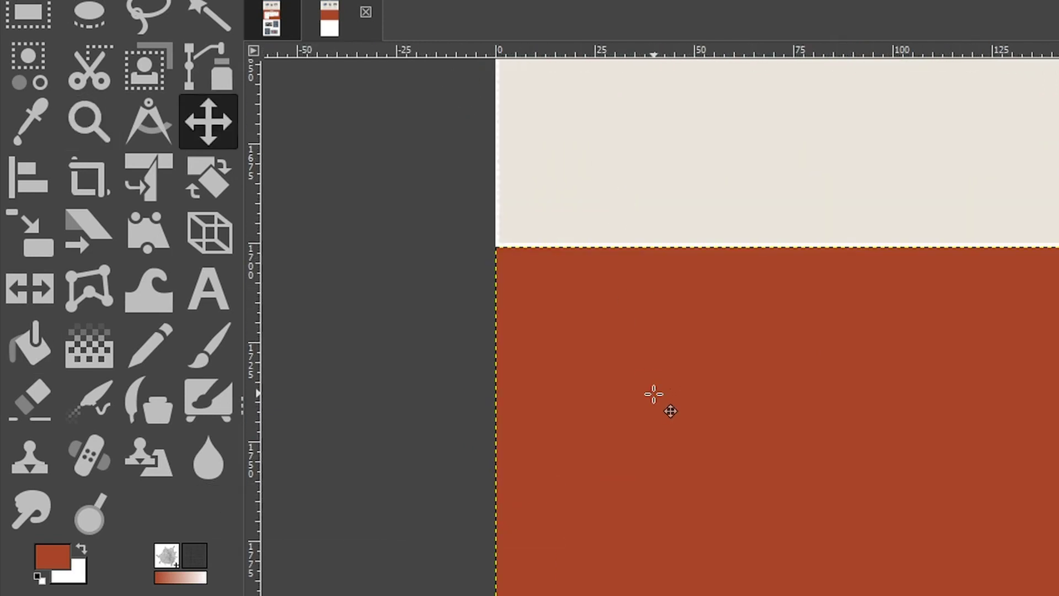
key(Up)
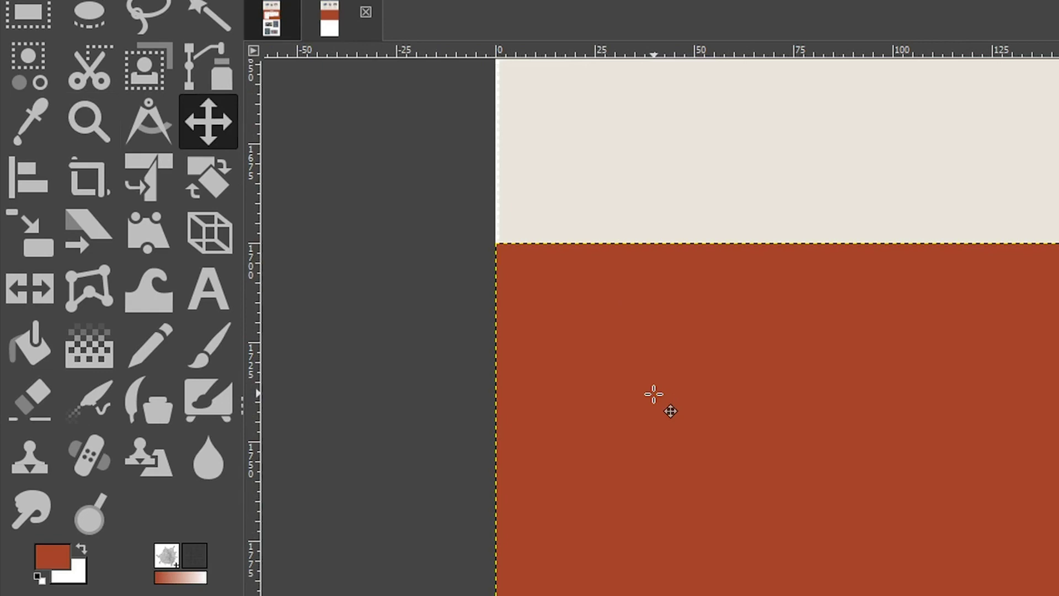
Return to a wider view of the red section and save the project
key(z)
ctrl+click(938, 419)
ctrl+click(938, 420)
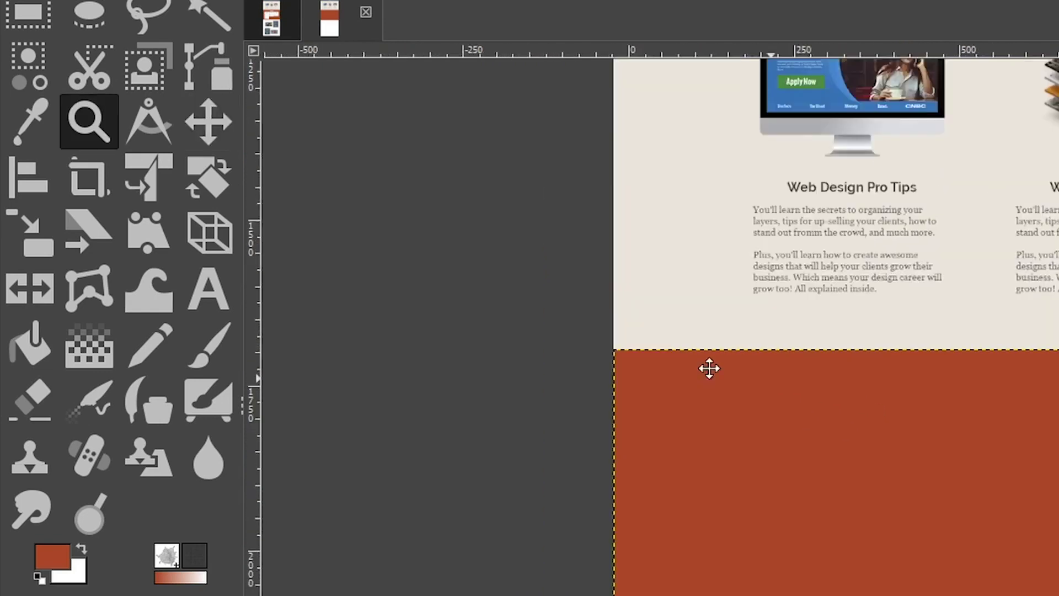
scroll(709, 368, right, 10)
scroll(709, 368, down, 3)
key(m)
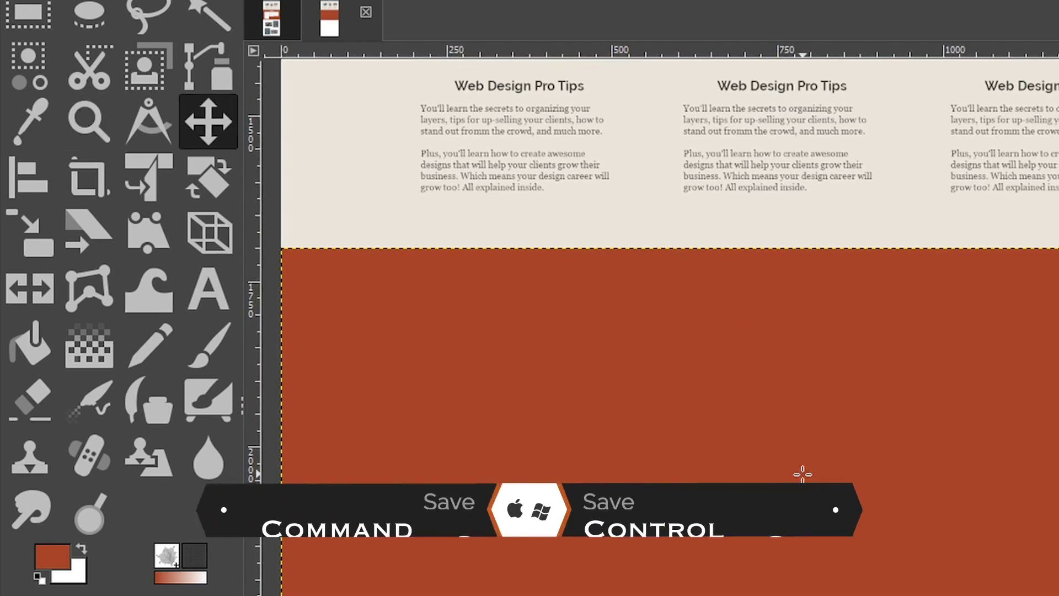
key(ctrl+s)
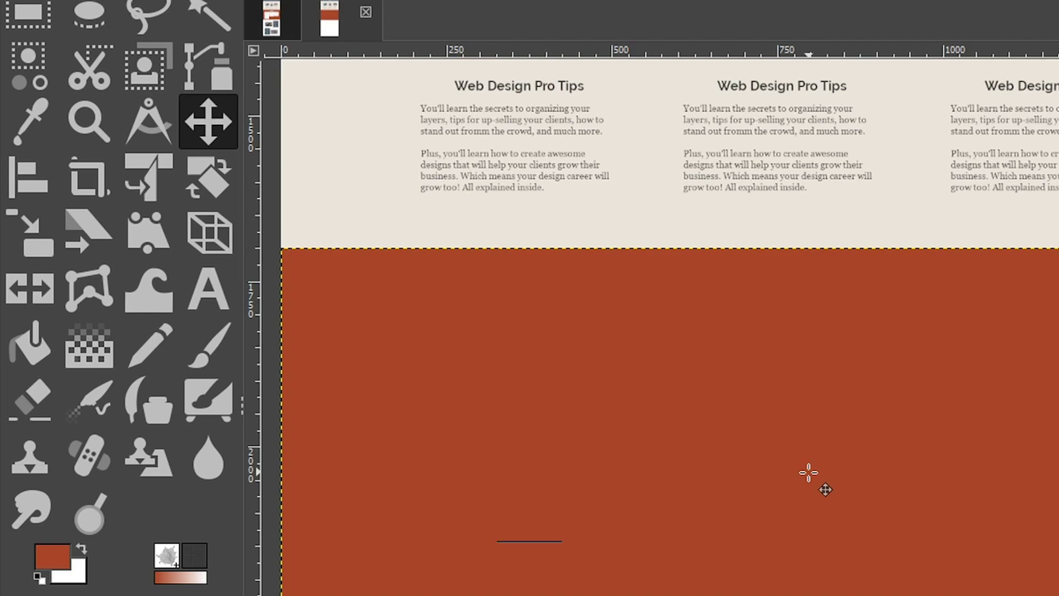
Add the heading RAVE REVIEWS on the red section in white (ffffff) Raleway Ultra-Bold at 40 px
key(t)
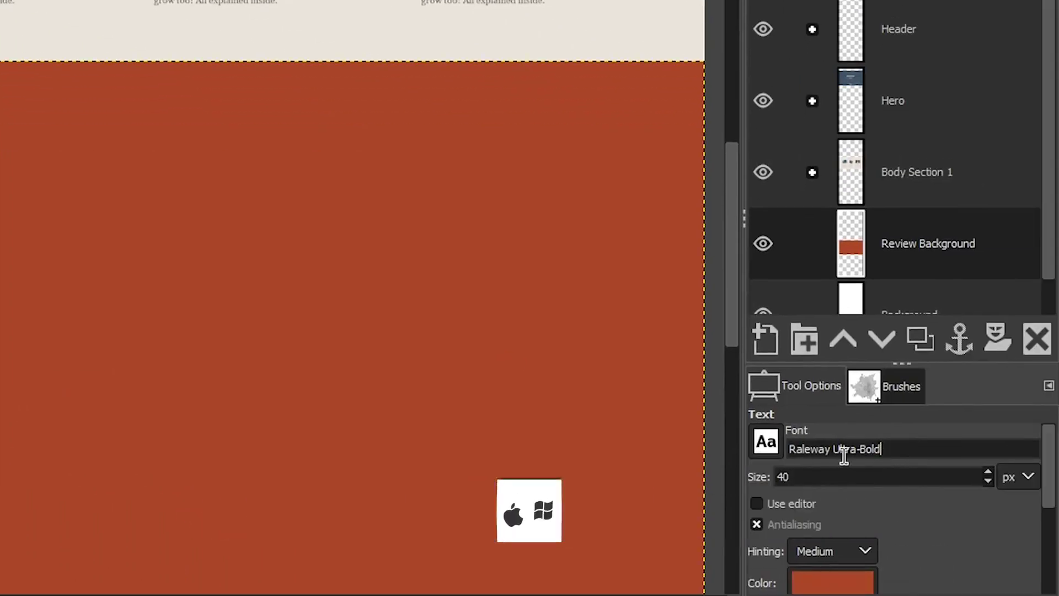
click(805, 483)
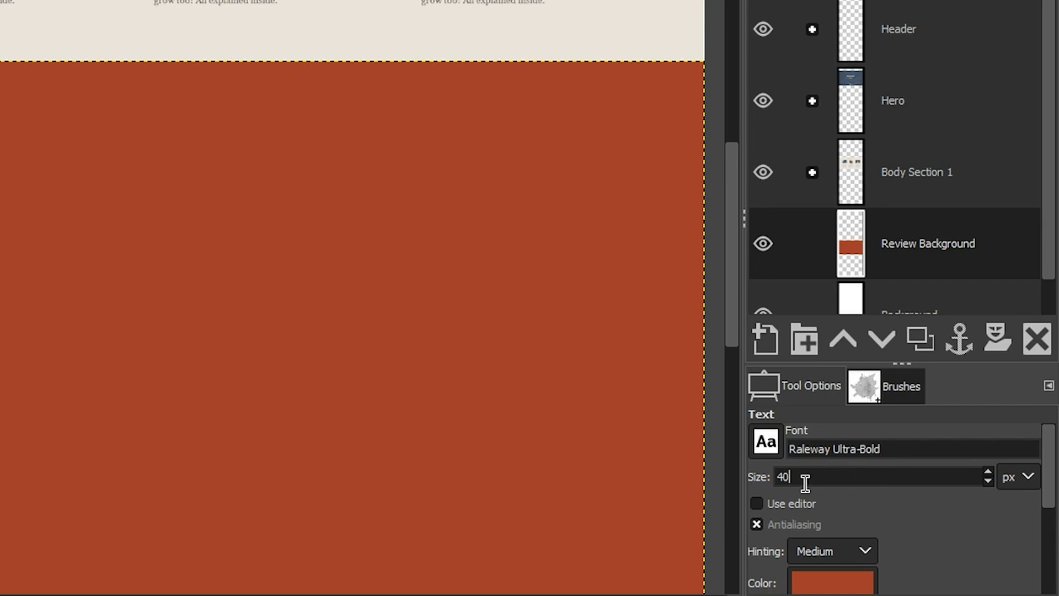
click(819, 576)
drag(778, 480, 610, 296)
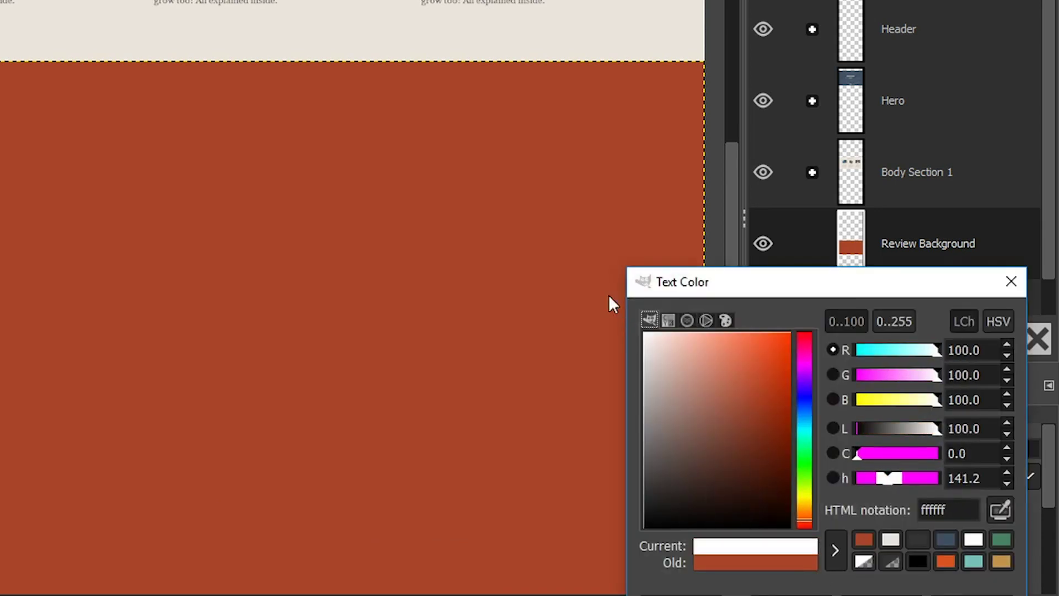
click(889, 592)
click(159, 204)
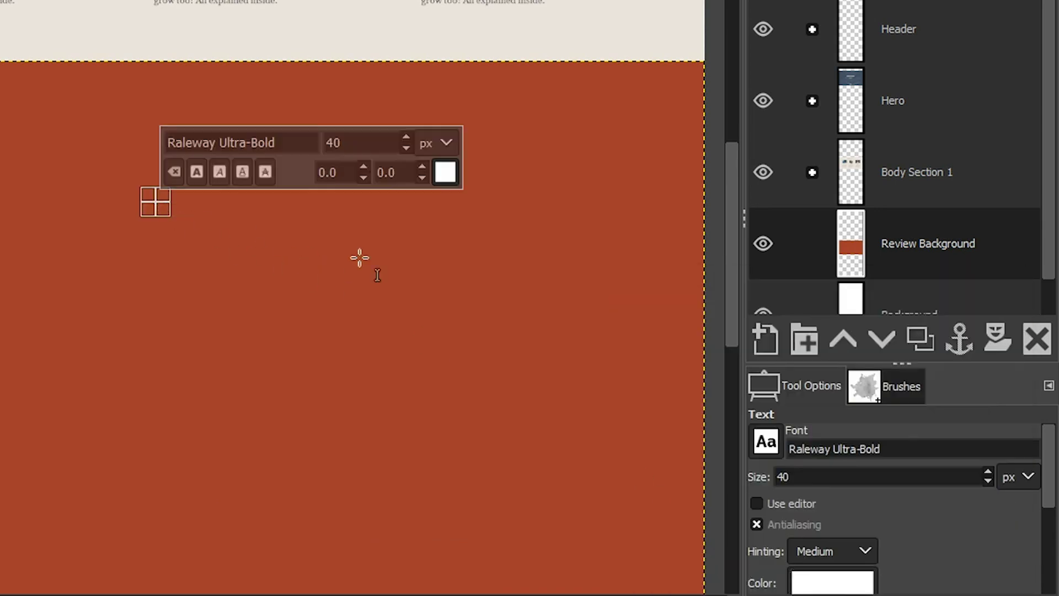
text(RAV)
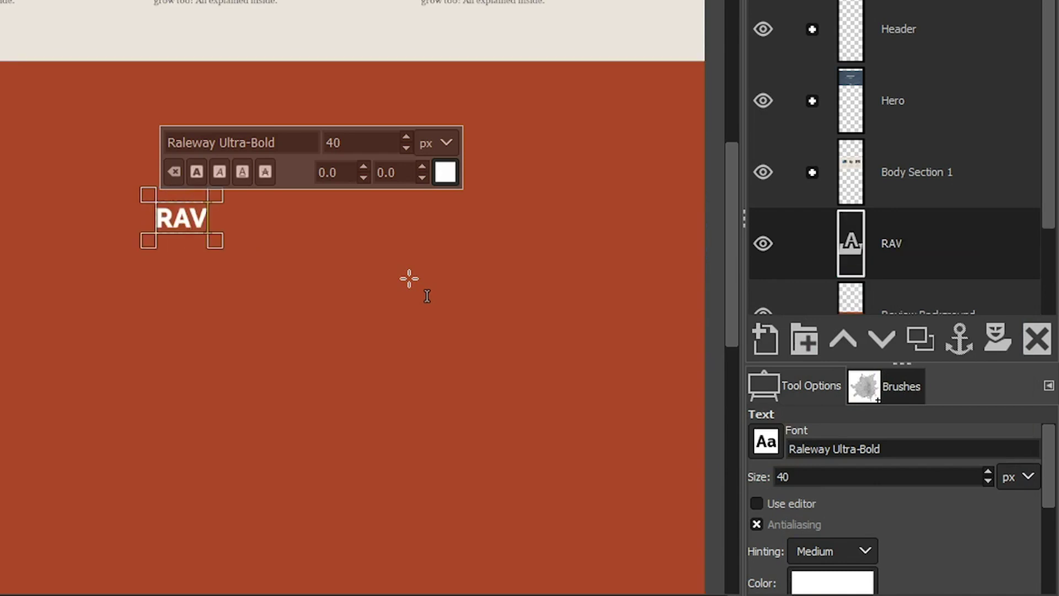
text(E REVIEWS)
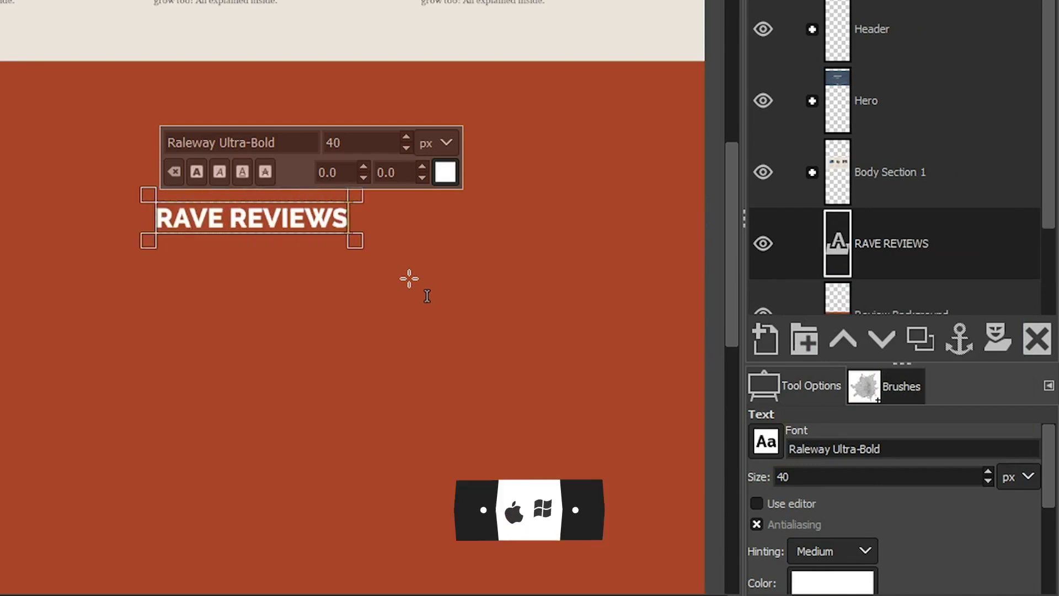
key(Escape)
Move the RAVE REVIEWS heading near the top of the red section and center it horizontally on the canvas, leaving nothing selected
key(v)
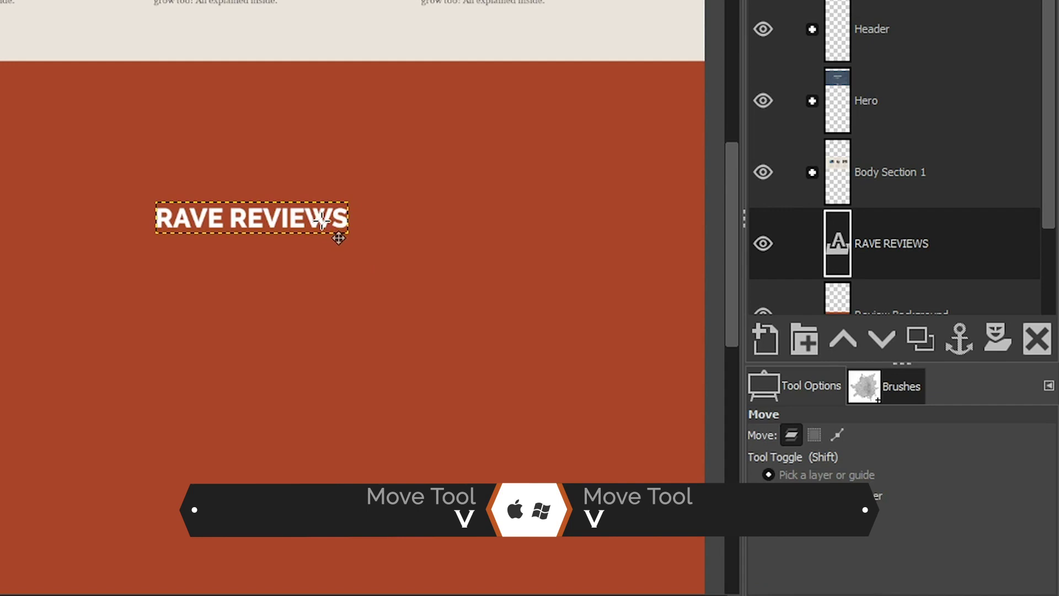
drag(338, 236, 343, 154)
key(ctrl+a)
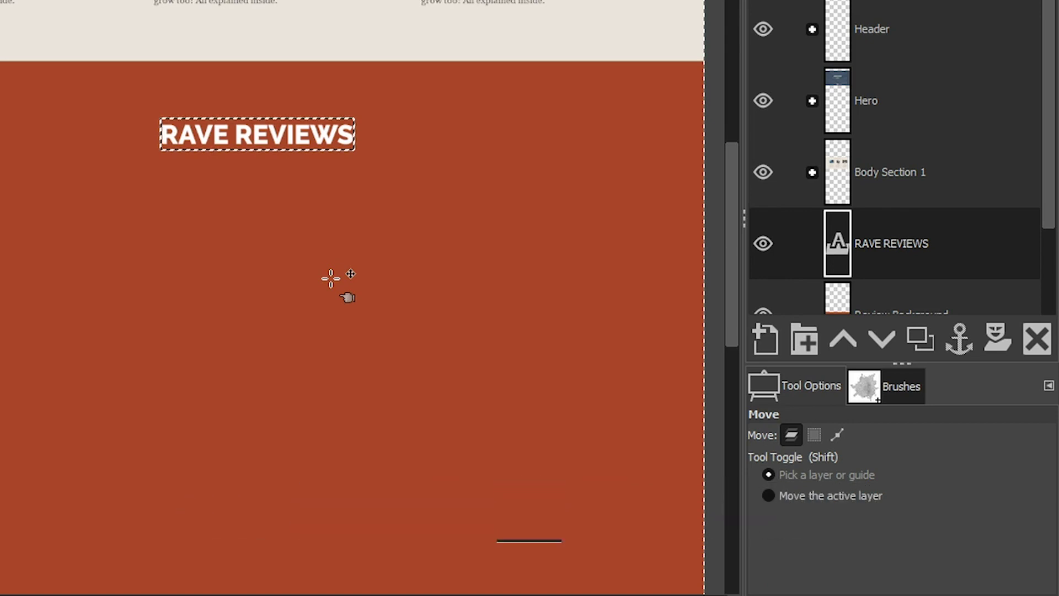
key(a)
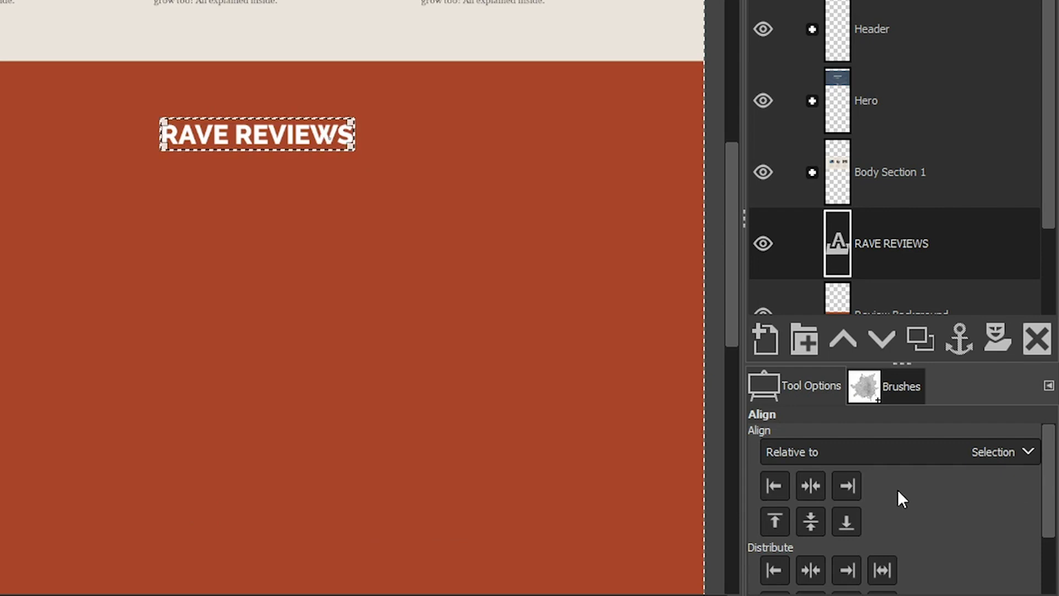
click(811, 484)
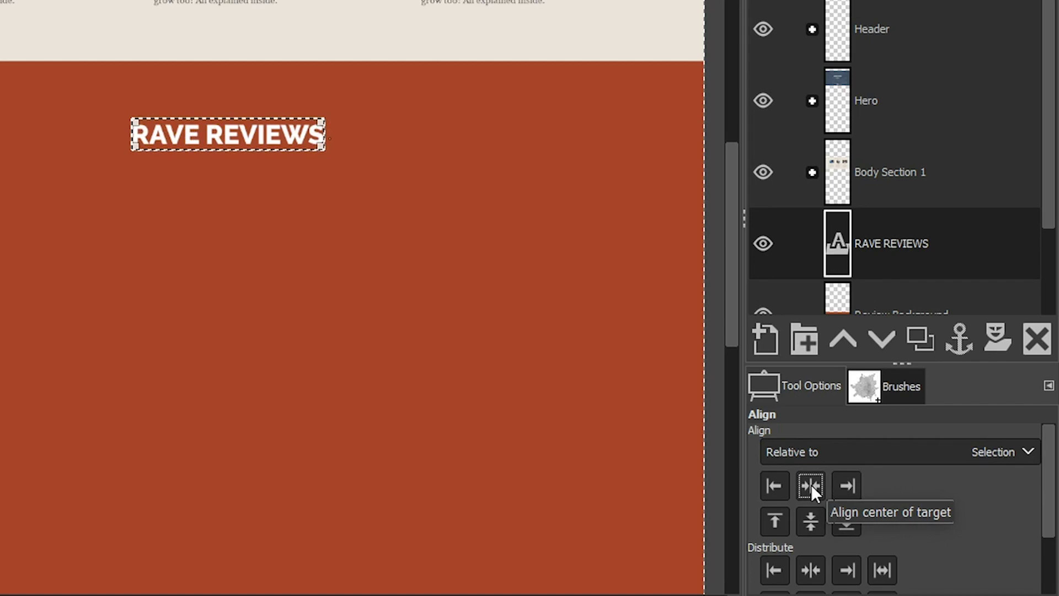
key(m)
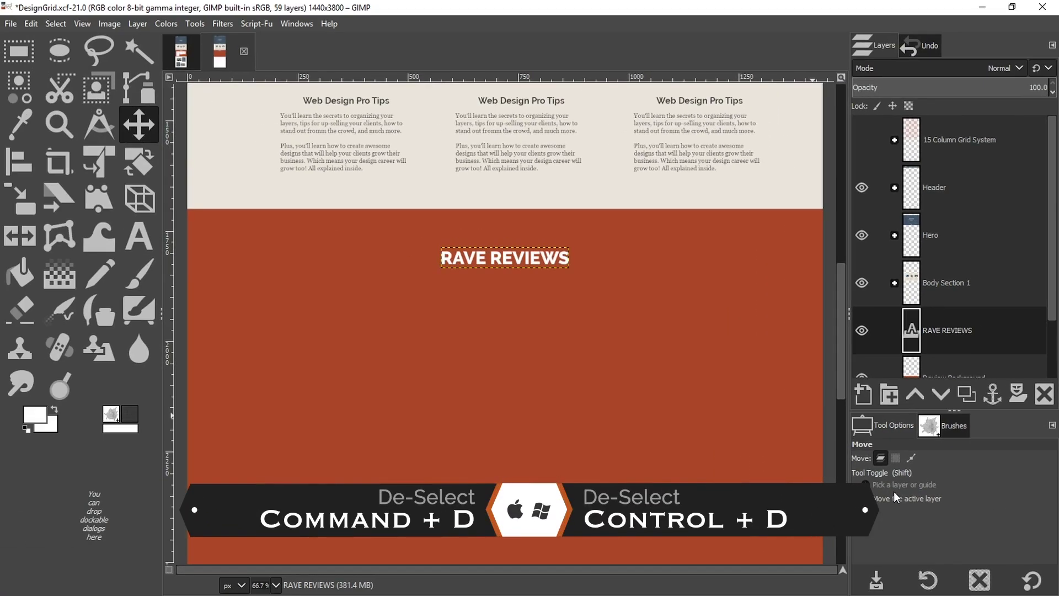
Show the 15 Column Grid System over the mockup and check the review cards in the reference design
drag(839, 362, 841, 390)
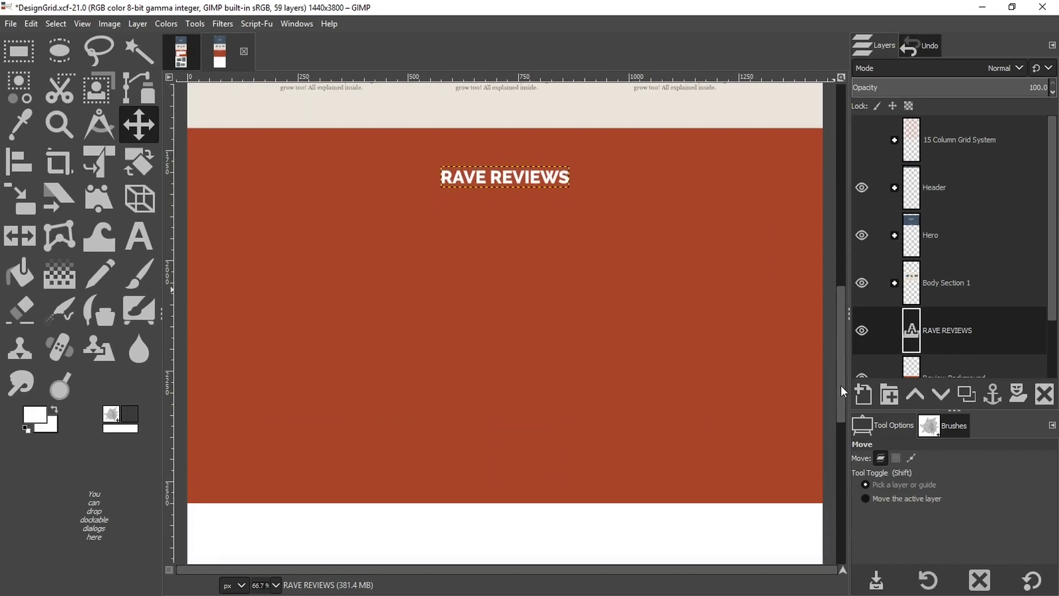
click(861, 141)
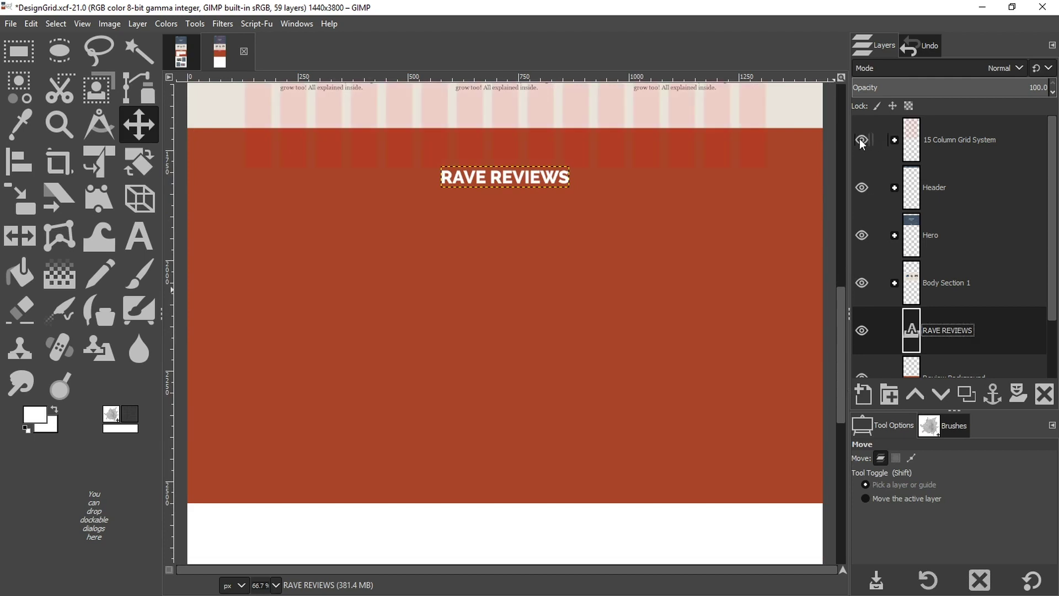
click(186, 56)
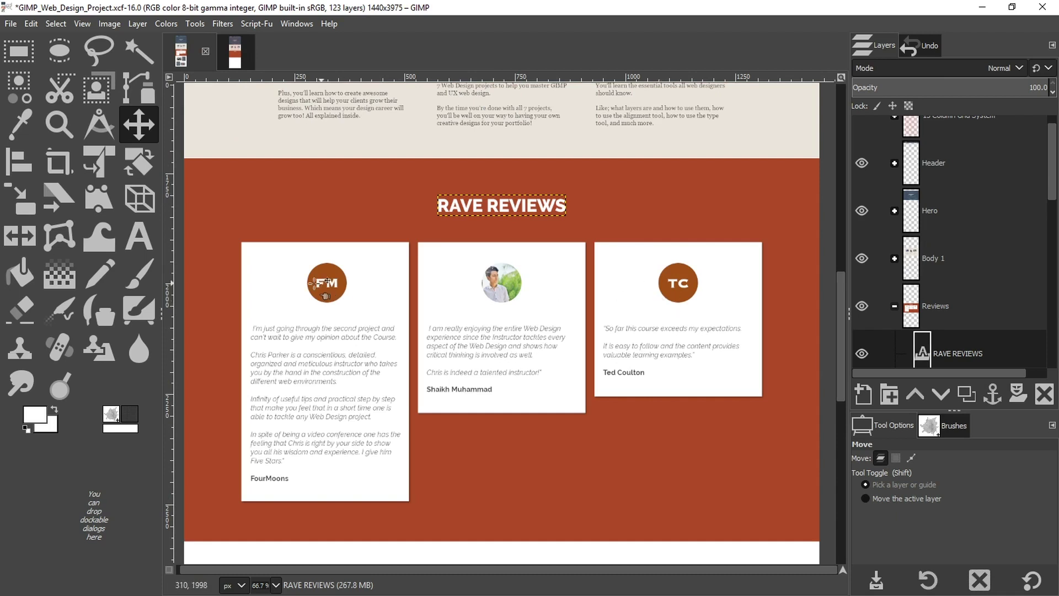
click(225, 57)
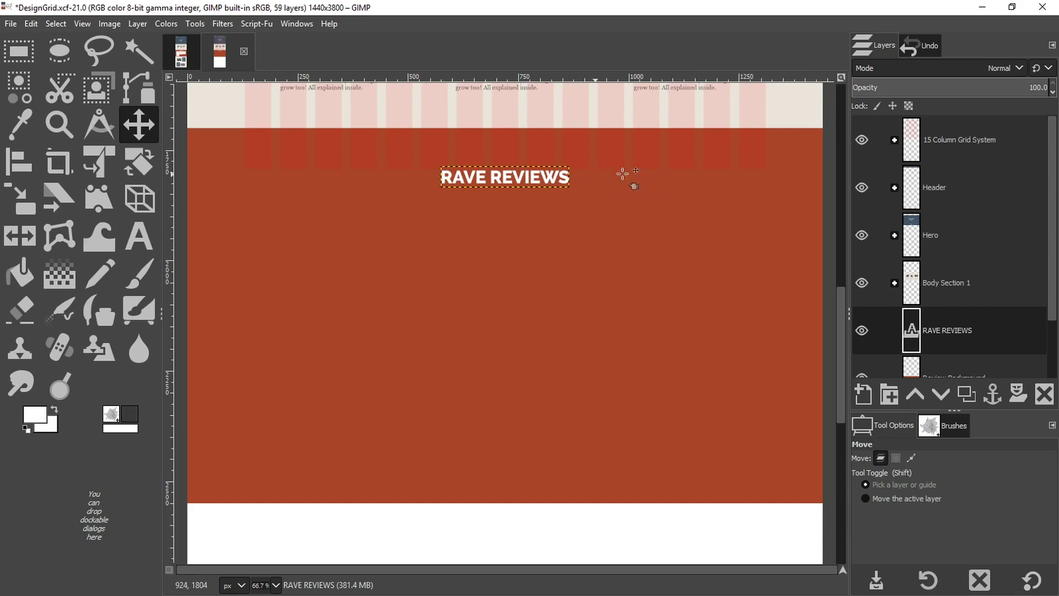
Scale the 15 Column Grid System group to a height of 3800 px, keeping its width unlinked
click(957, 150)
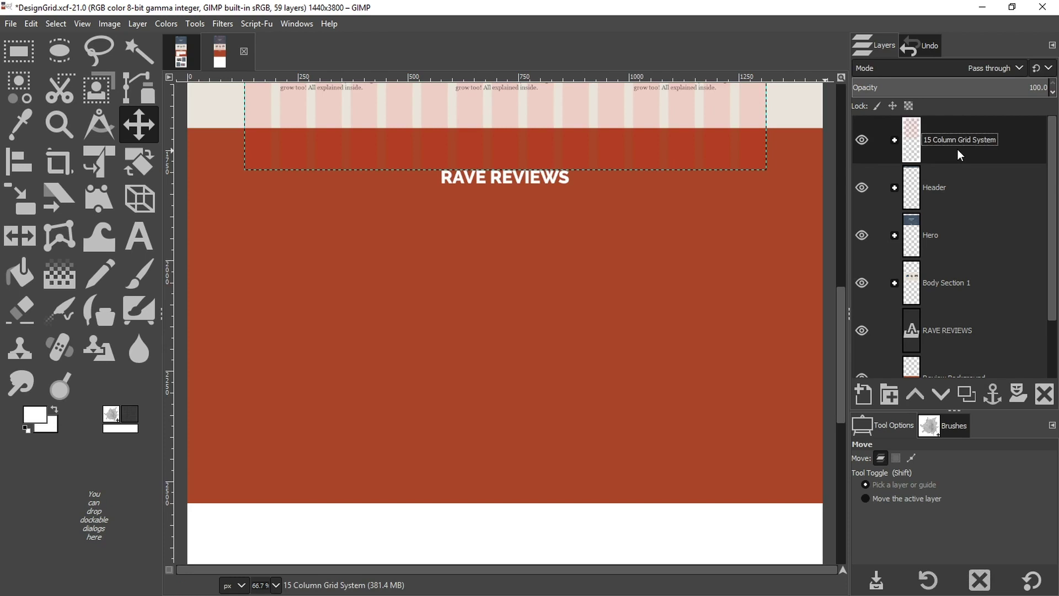
key(shift+s)
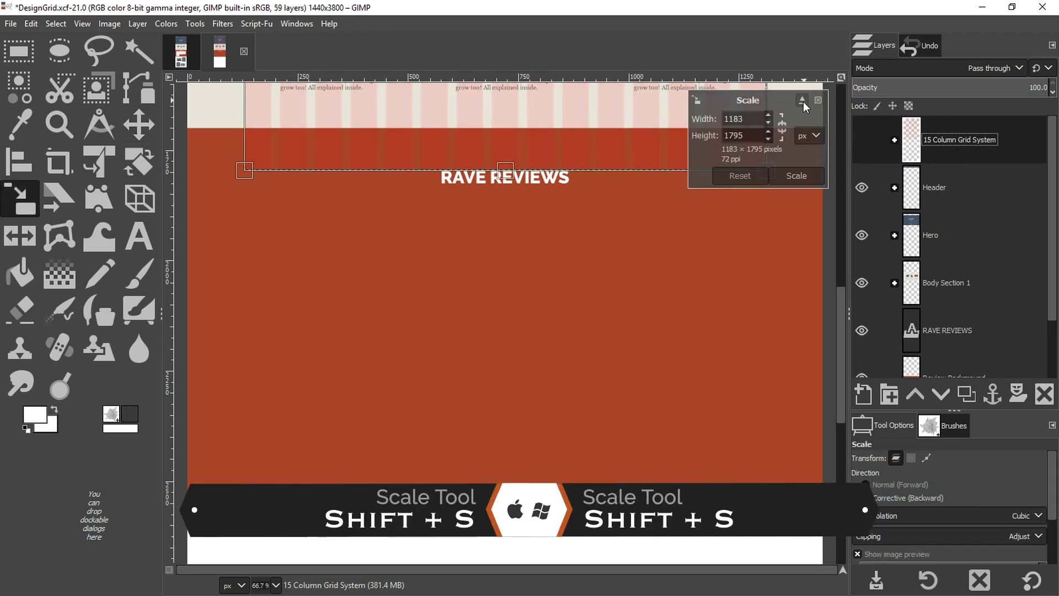
drag(751, 135, 701, 133)
text(3800)
key(Tab)
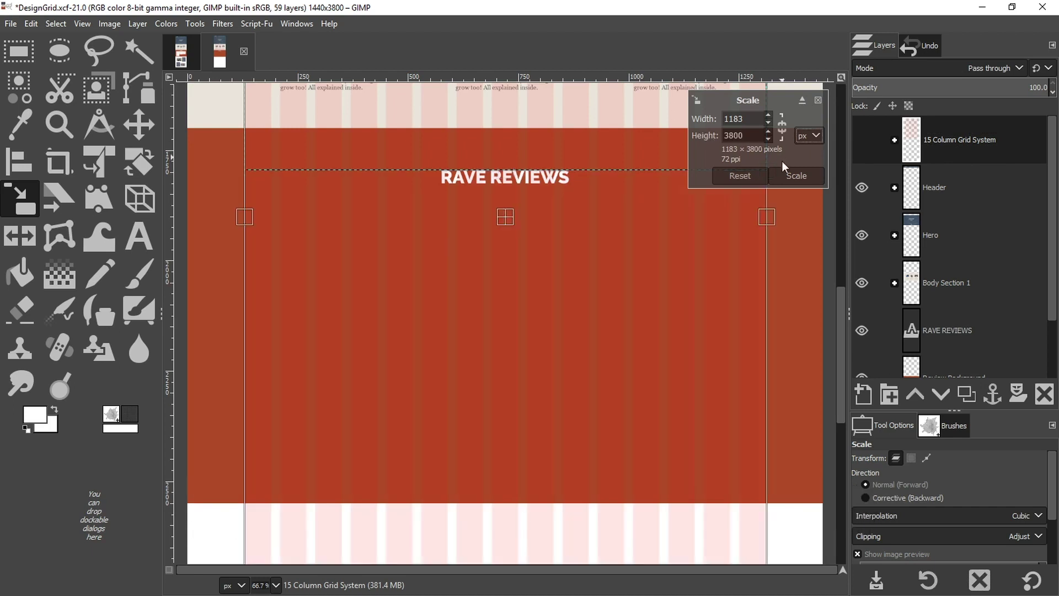
click(796, 175)
Draw a rectangular selection about 380 px wide from the grid's left edge below the heading and set its height to 600 px
key(m)
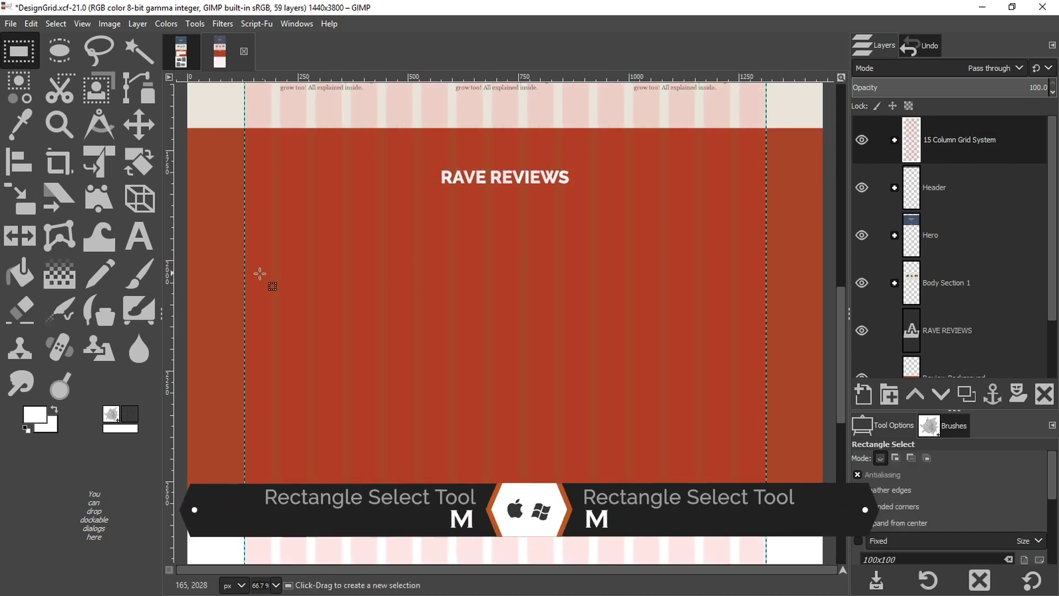
drag(245, 249, 413, 395)
scroll(979, 489, down, 5)
double_click(979, 488)
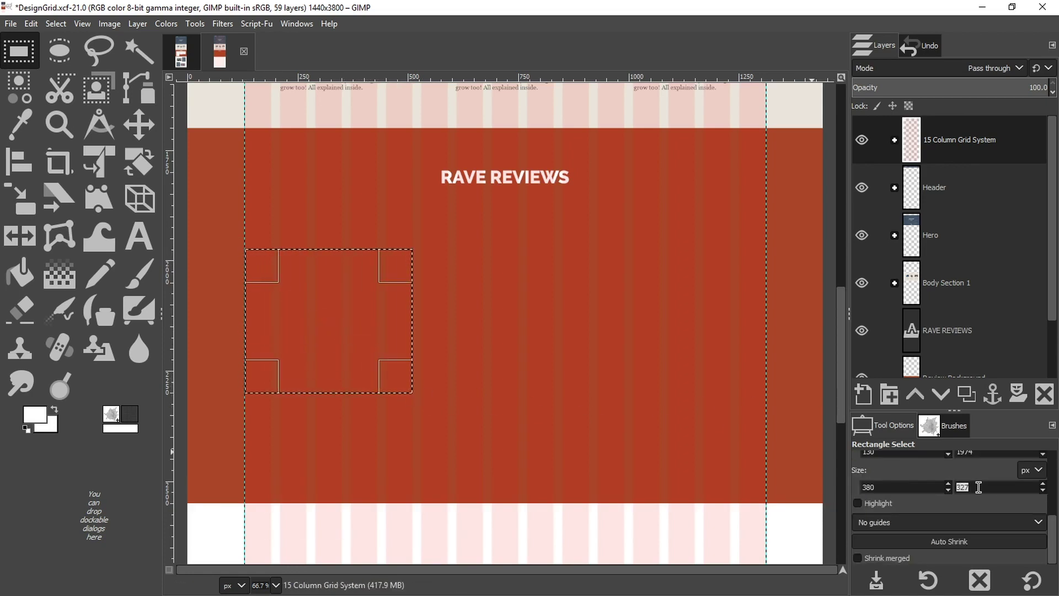
text(600)
key(Tab)
scroll(936, 348, down, 3)
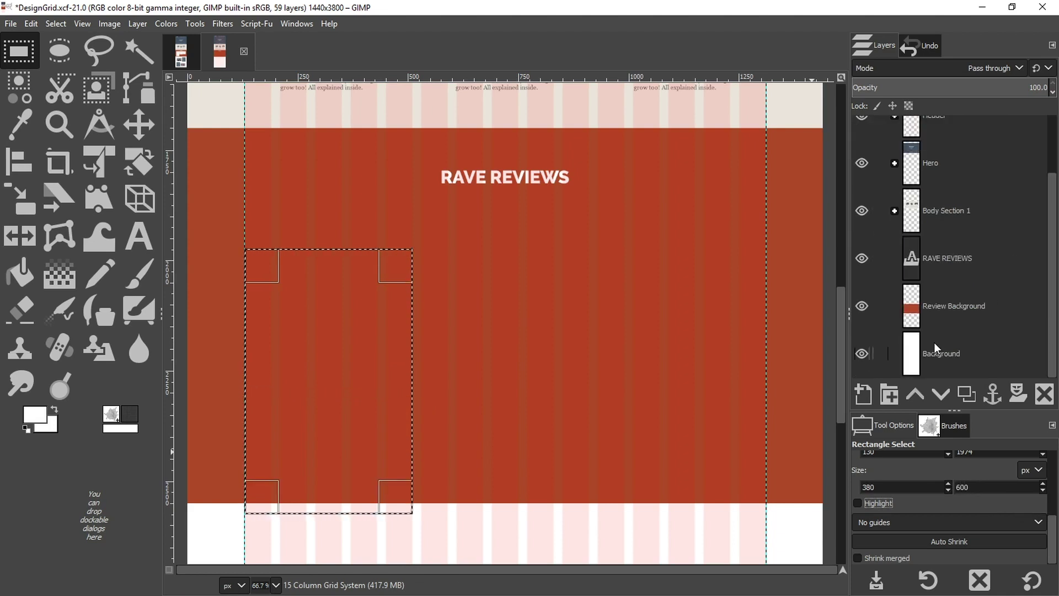
Create a transparent layer named Review Background 1 above Review Background and fill the selection on it with white
click(915, 313)
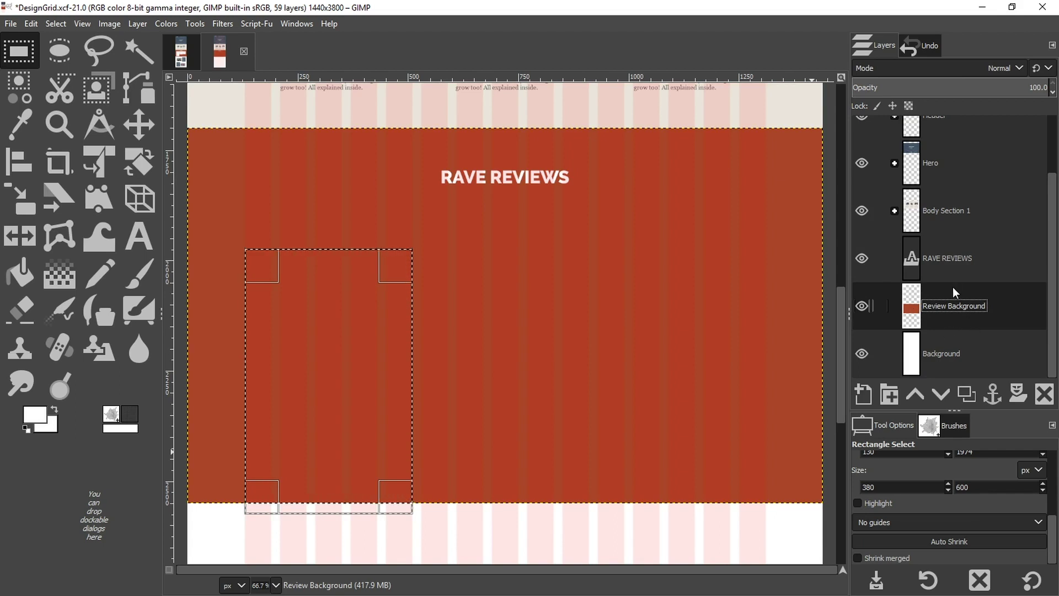
click(869, 395)
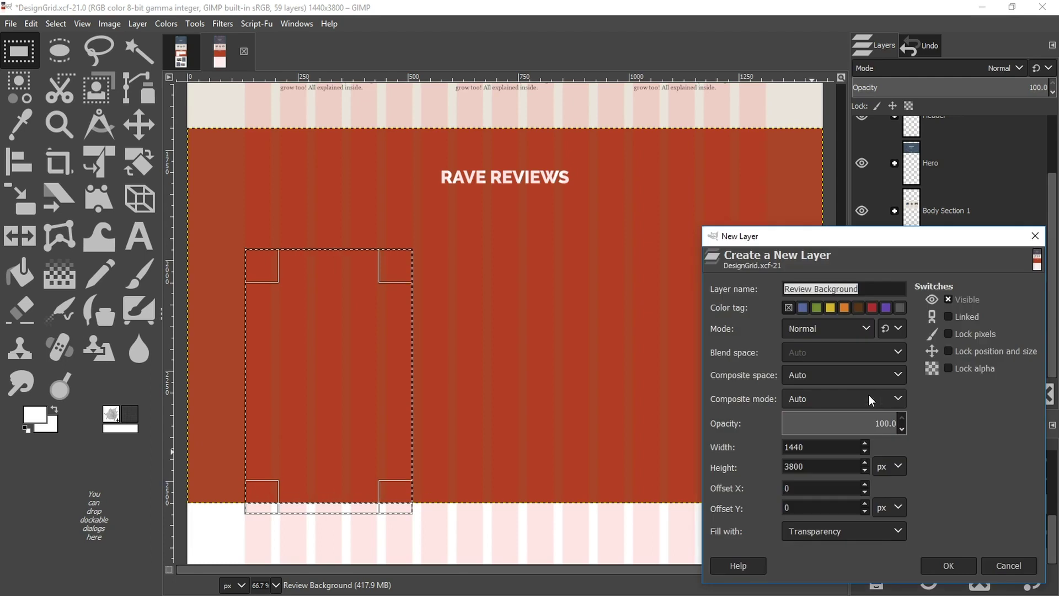
key(End)
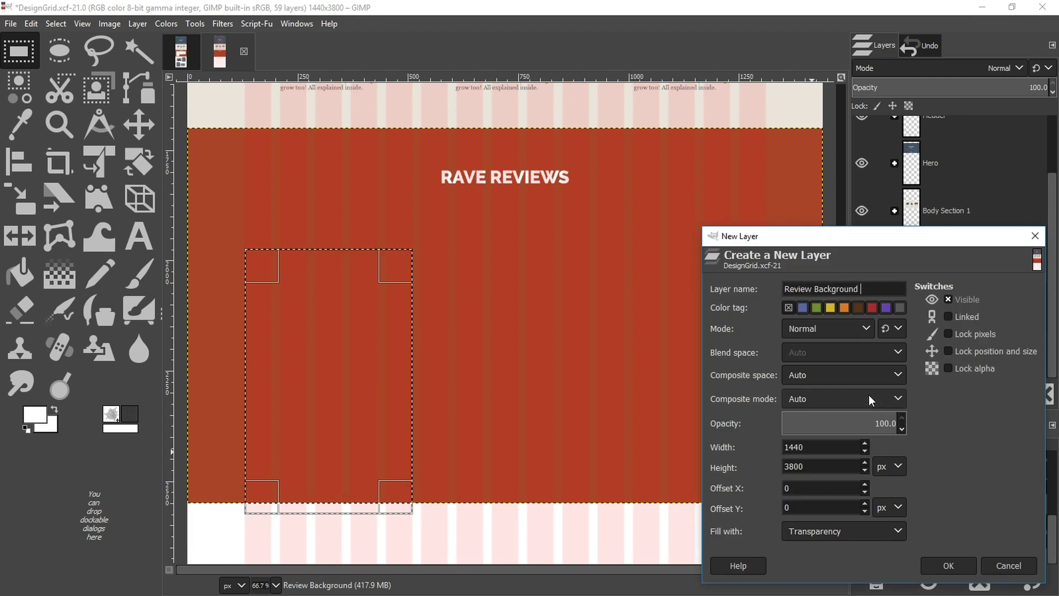
text(1)
click(948, 571)
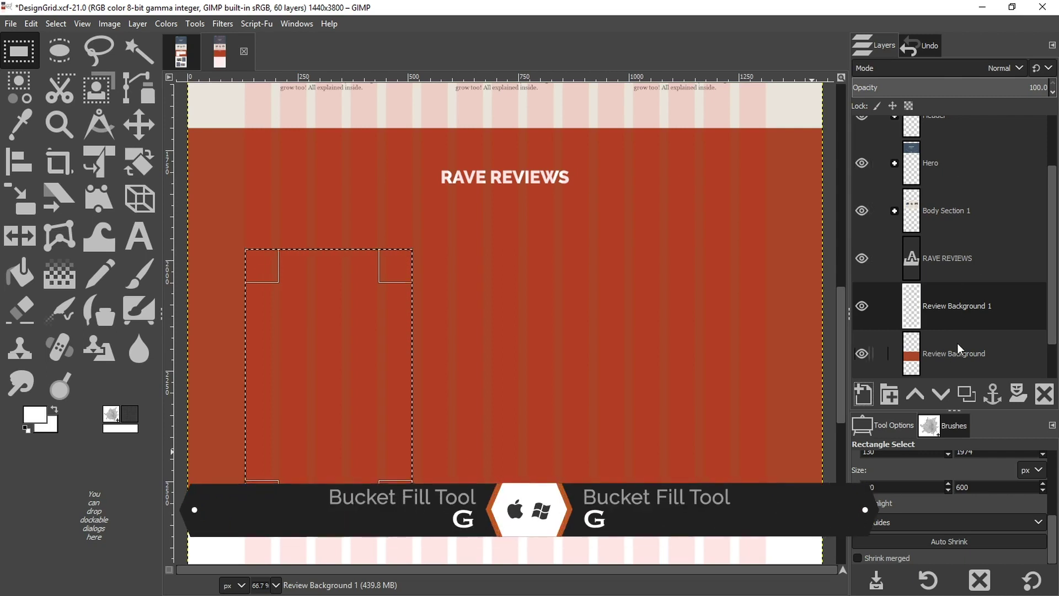
key(shift+b)
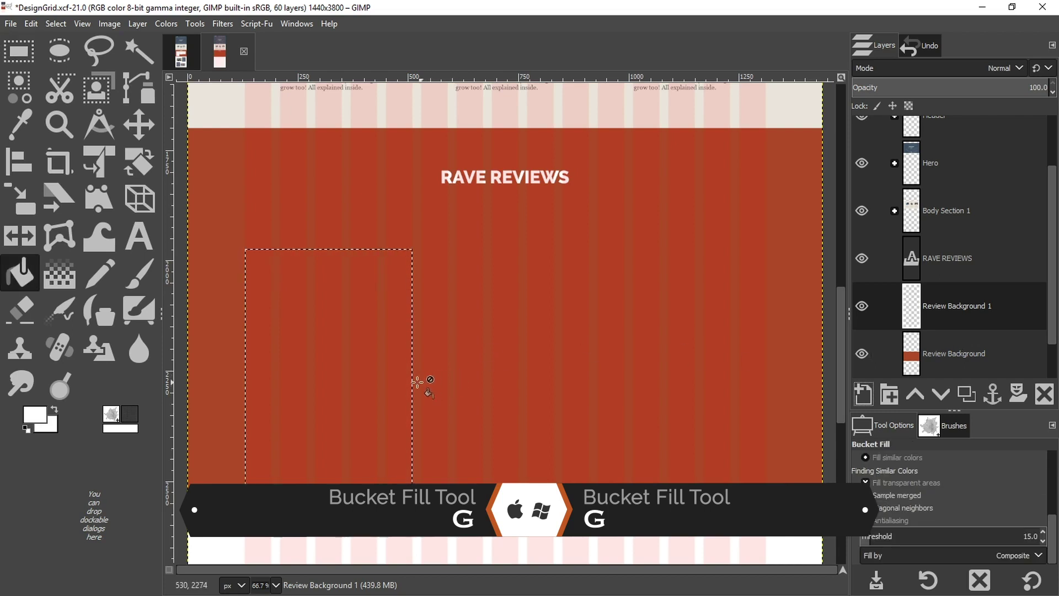
click(321, 381)
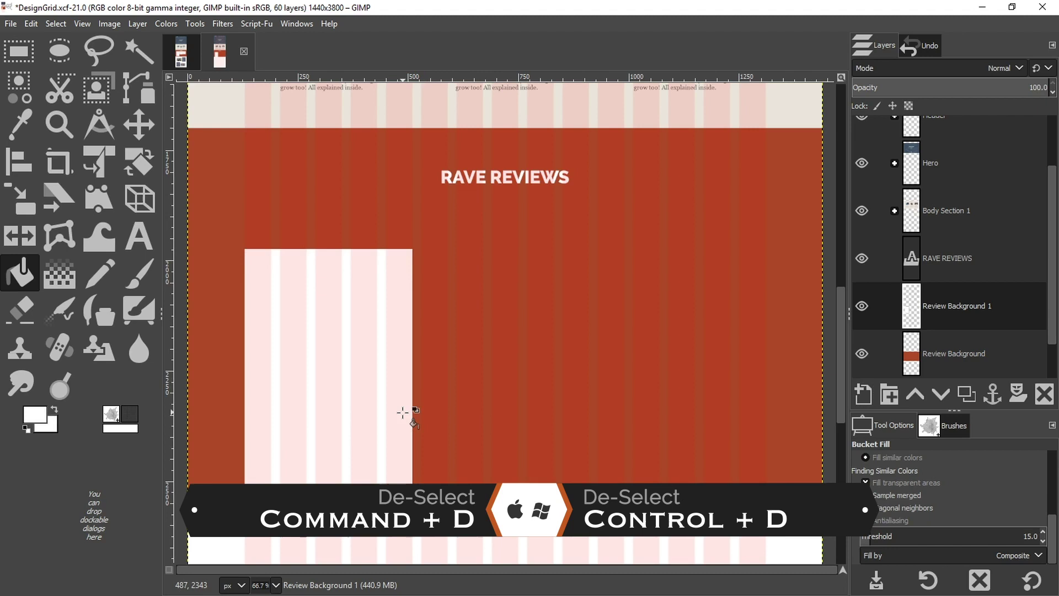
Move the white review card up closer to the RAVE REVIEWS heading and crop its layer to content
key(m)
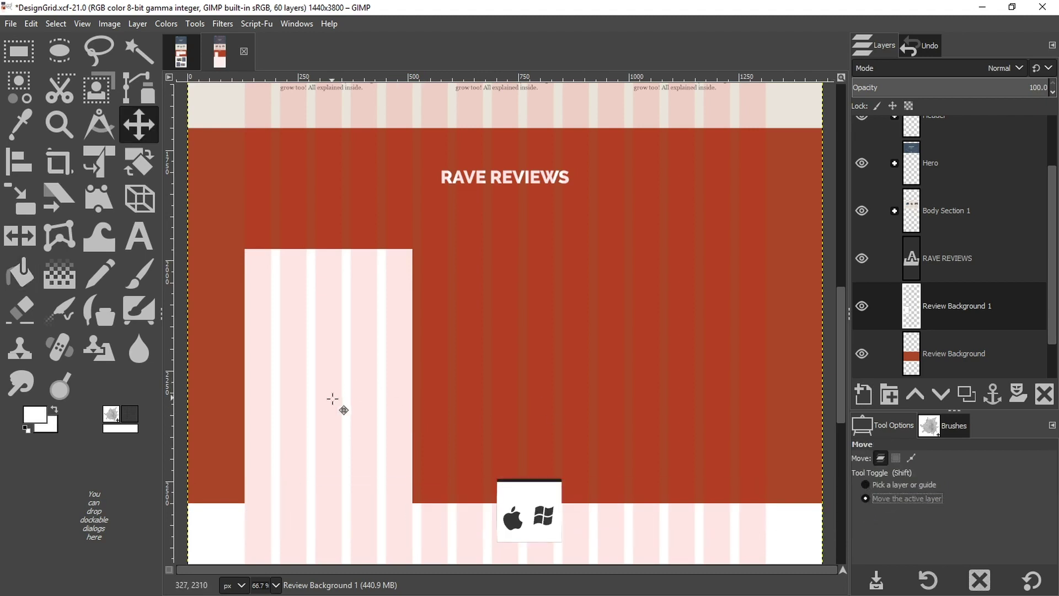
drag(342, 400, 346, 353)
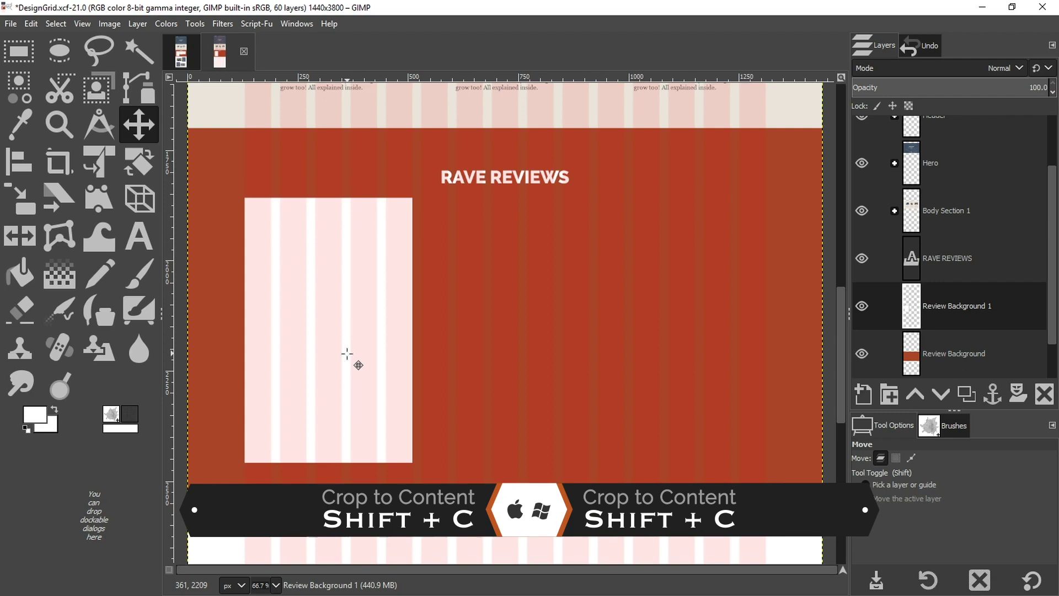
Check the white review card's left edge against the column guides and hide the 15 Column Grid System
key(z)
double_click(242, 336)
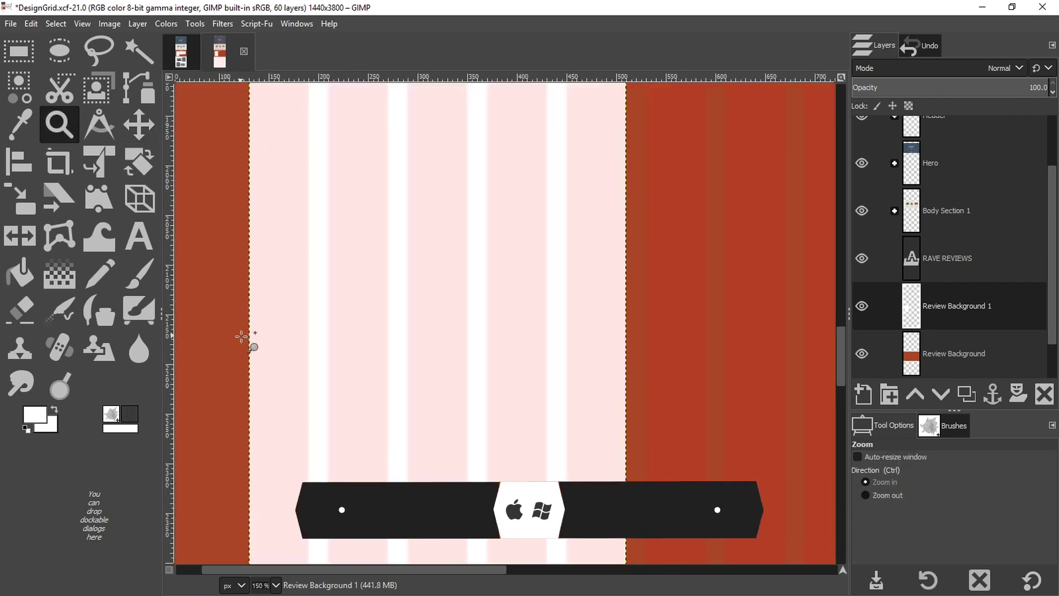
double_click(243, 336)
triple_click(243, 337)
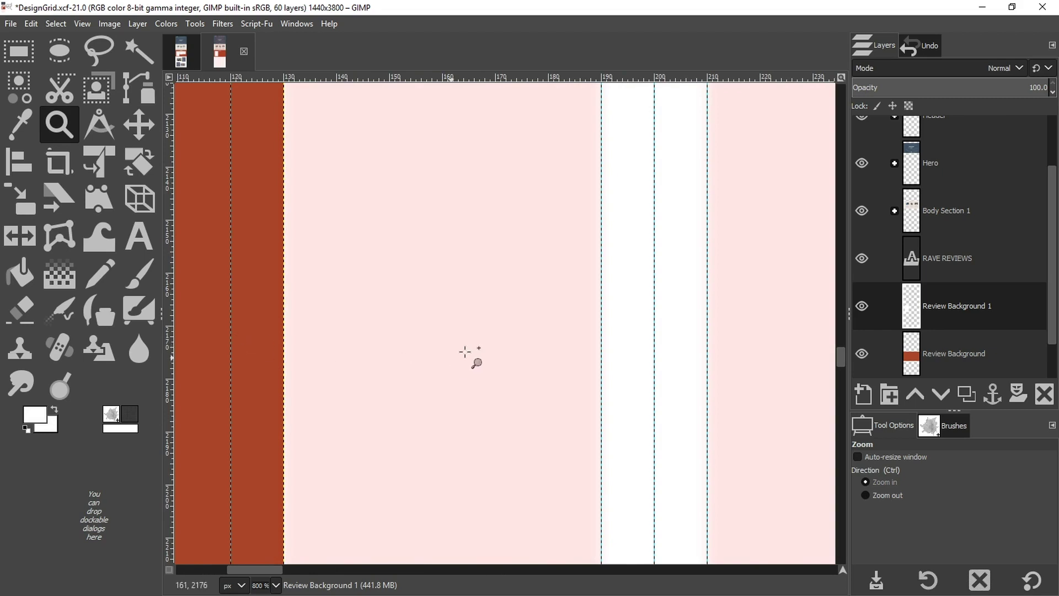
scroll(861, 165, up, 3)
click(862, 139)
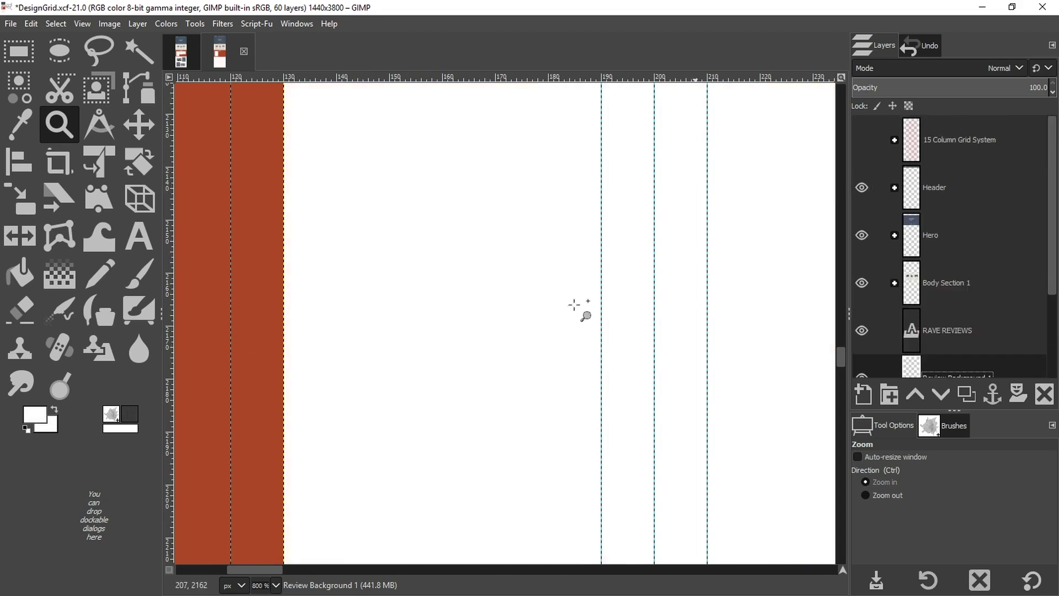
key(m)
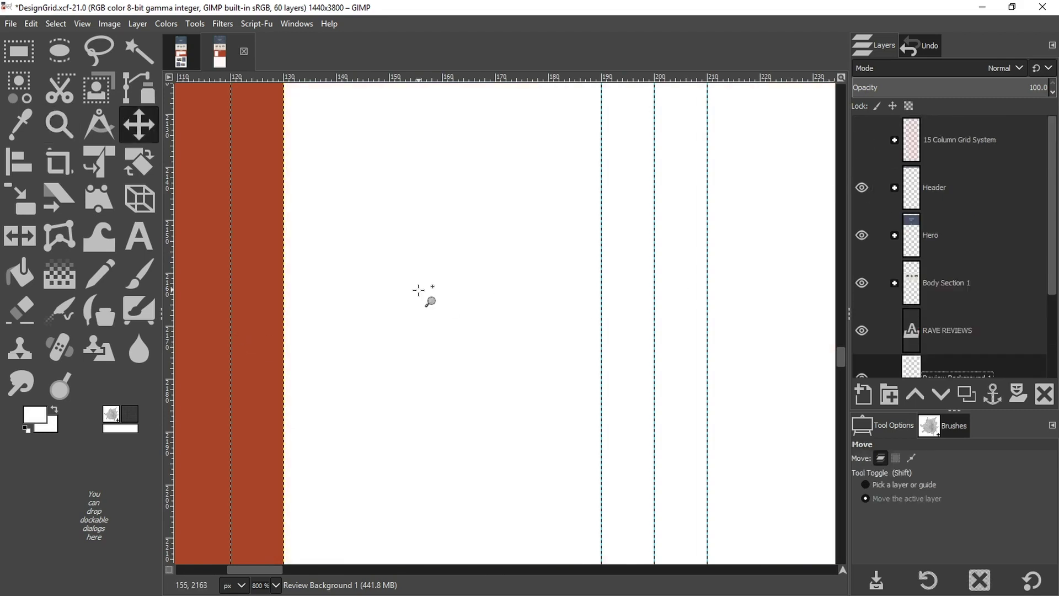
scroll(871, 276, down, 3)
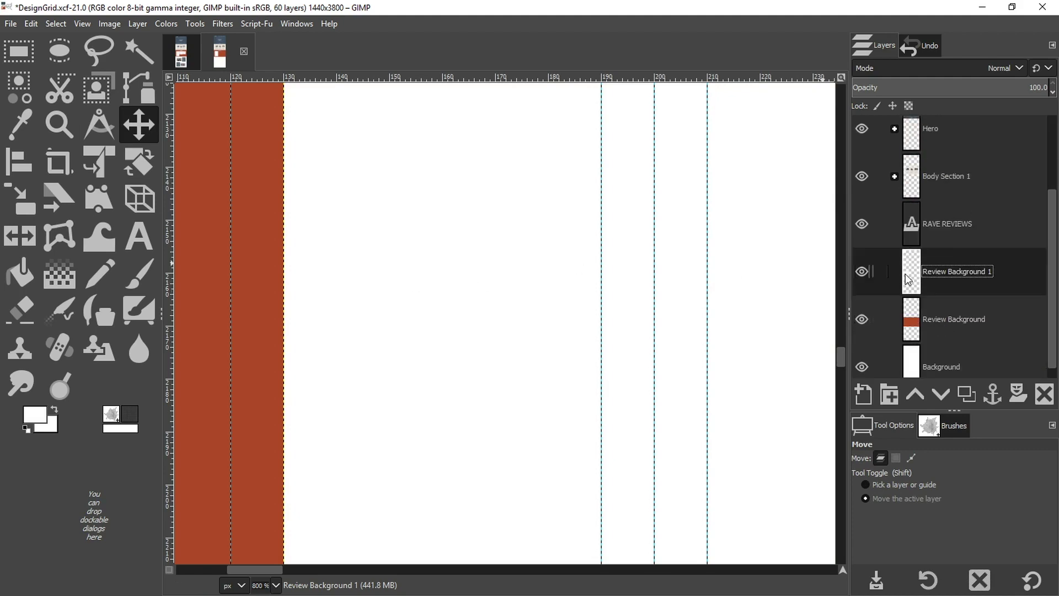
key(z)
scroll(555, 284, down, 5)
scroll(531, 279, down, 3)
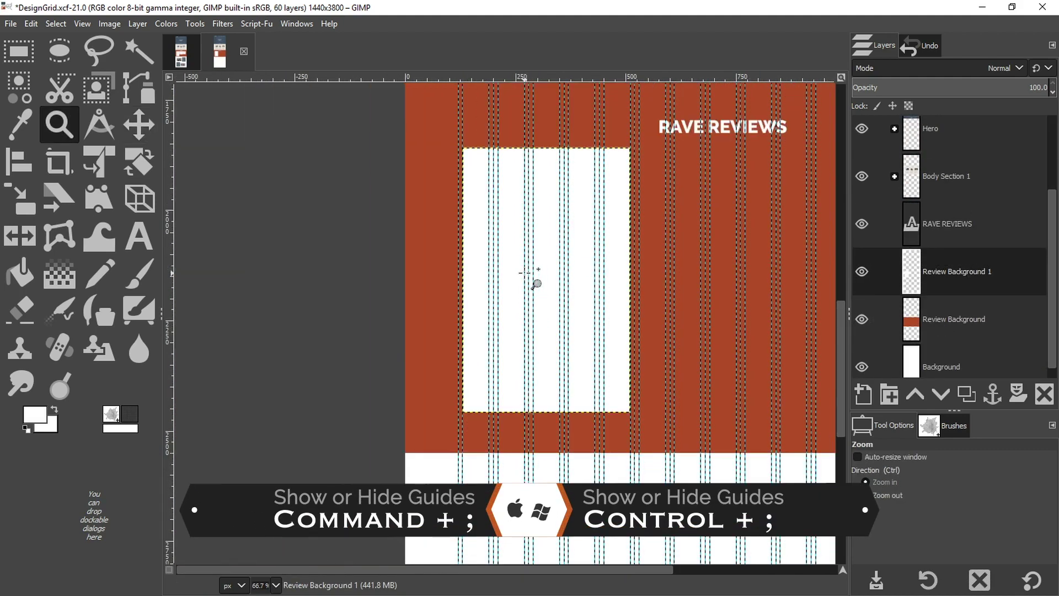
Hide the guides, then import Review Image 1.jpg from the Project Images folder and position it near the top of the white review card
key(ctrl+semicolon)
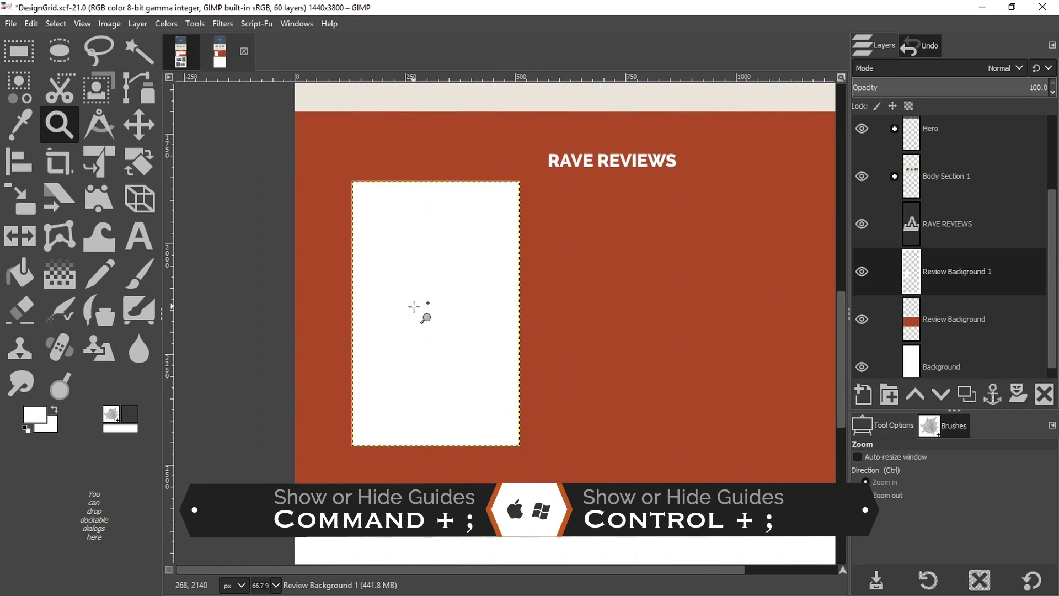
drag(0, 171, 495, 276)
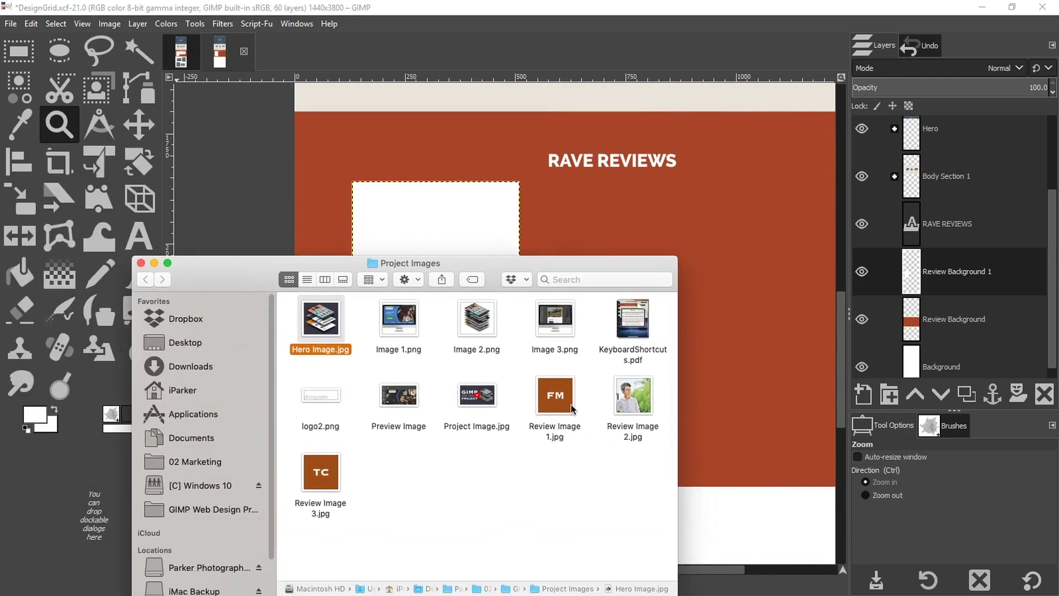
drag(565, 399, 440, 224)
key(m)
drag(579, 336, 446, 246)
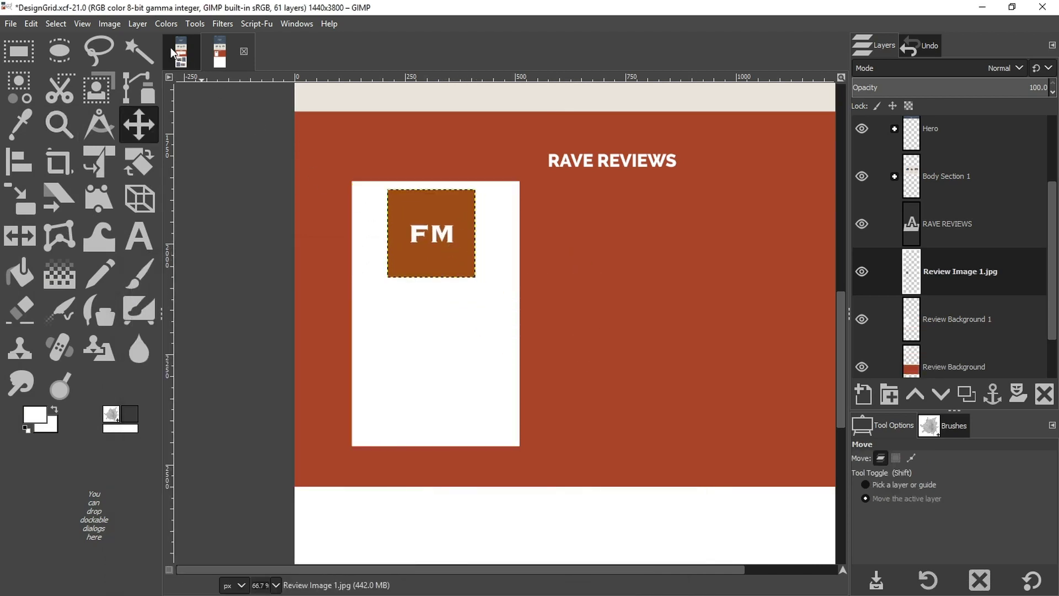
Scale the Review Image 1.jpg layer to 100 × 100 px
key(r)
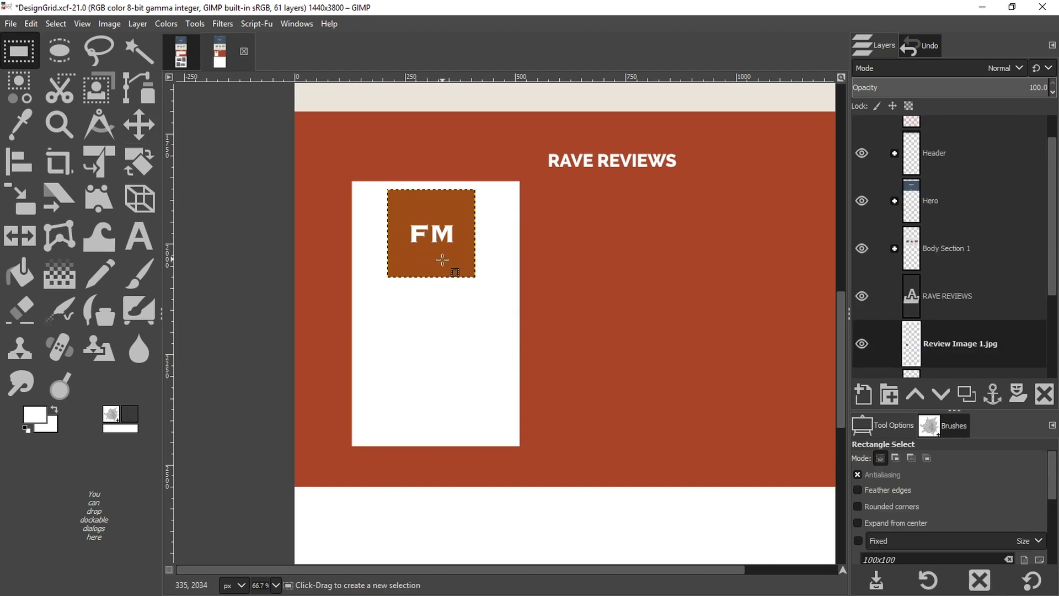
key(shift+s)
click(443, 259)
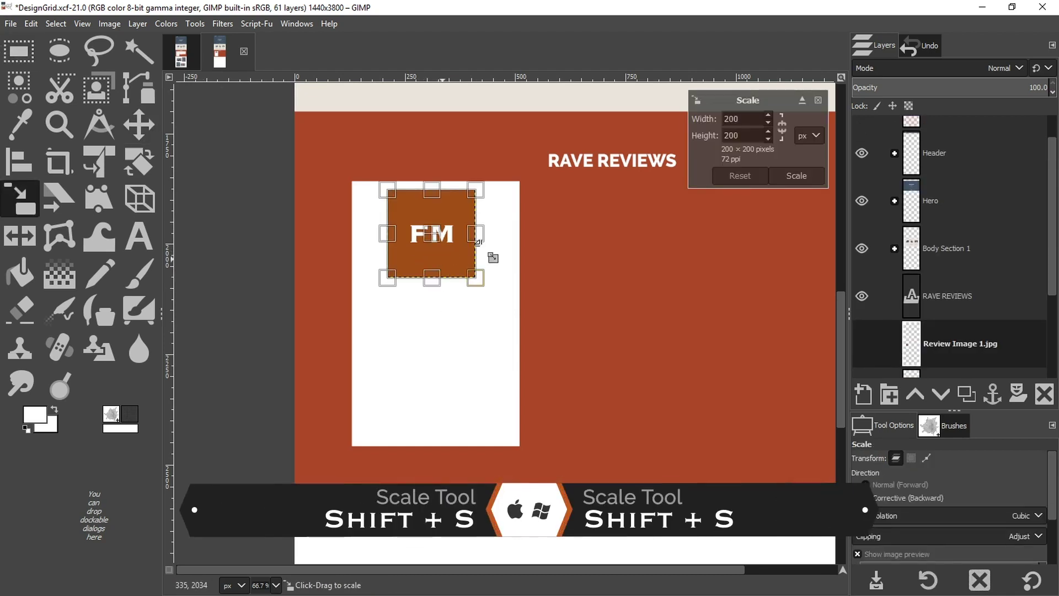
double_click(737, 119)
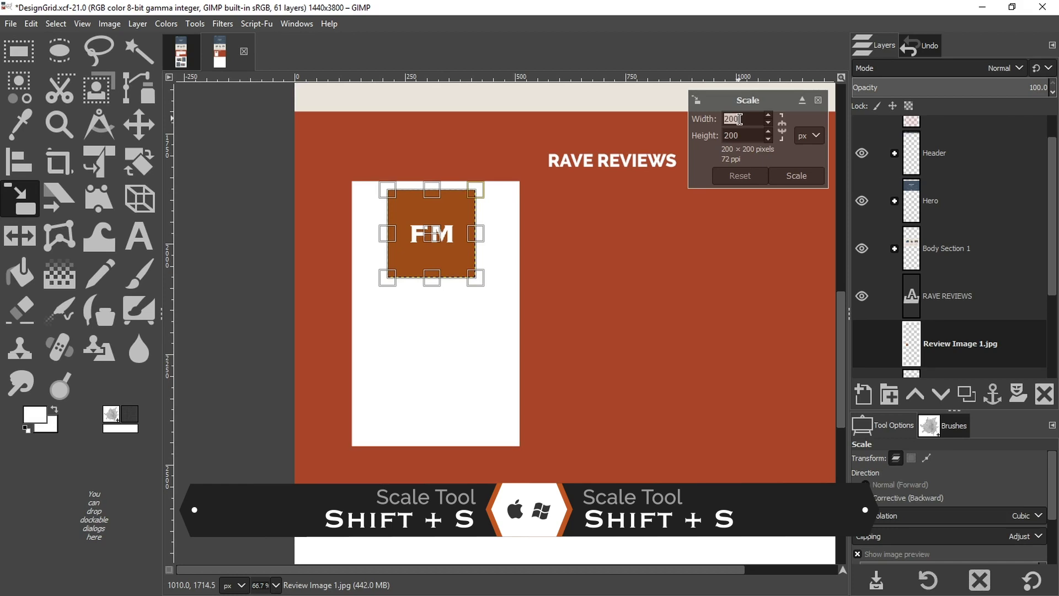
text(100)
double_click(736, 135)
text(100)
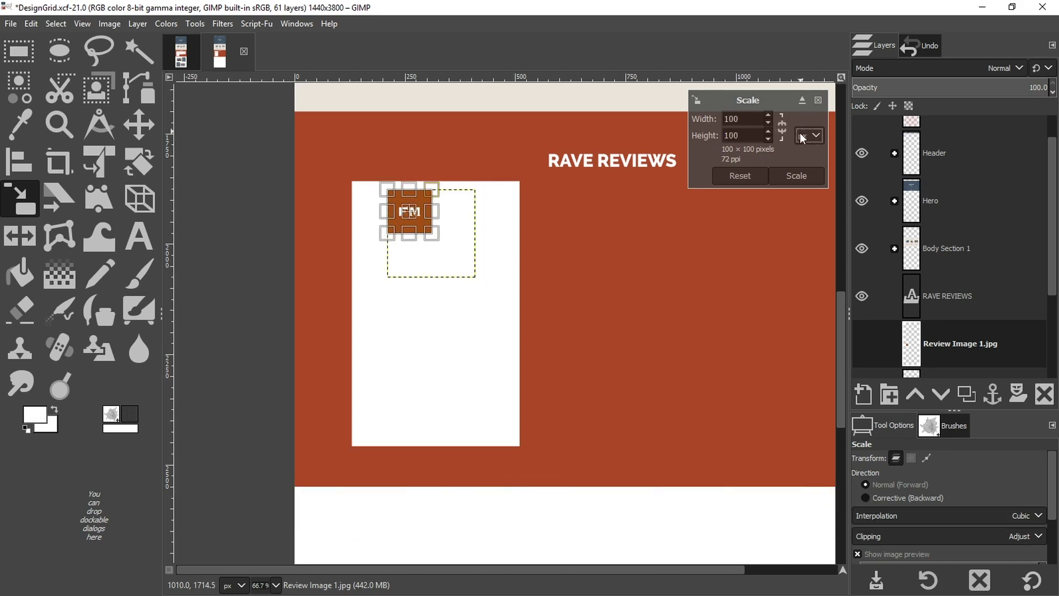
click(796, 175)
key(m)
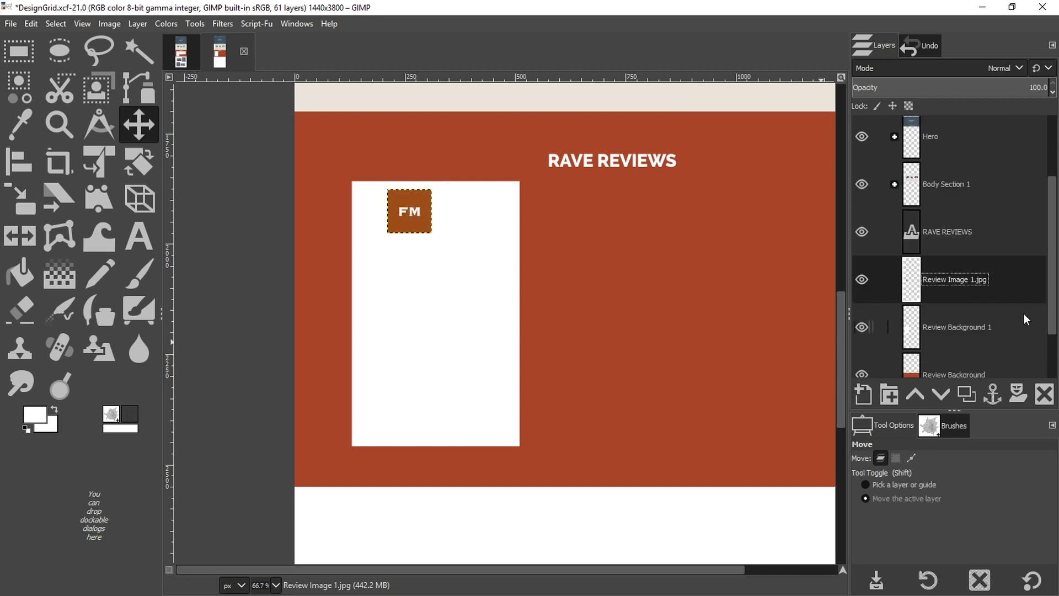
Center the FM image horizontally on the white card, aligning it relative to the active layer Review Background 1
click(1000, 329)
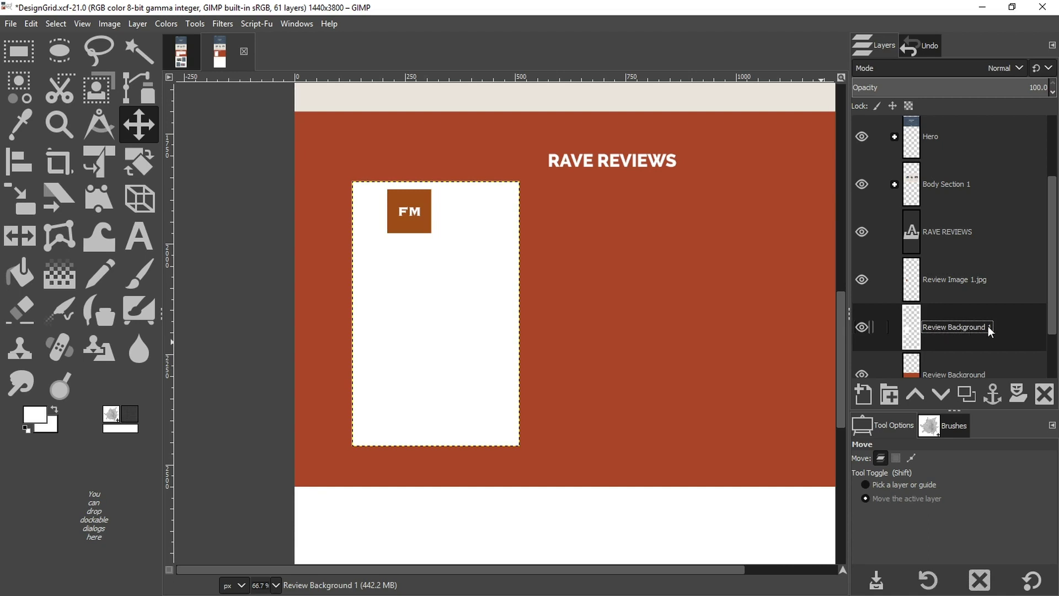
key(q)
click(411, 212)
click(1012, 469)
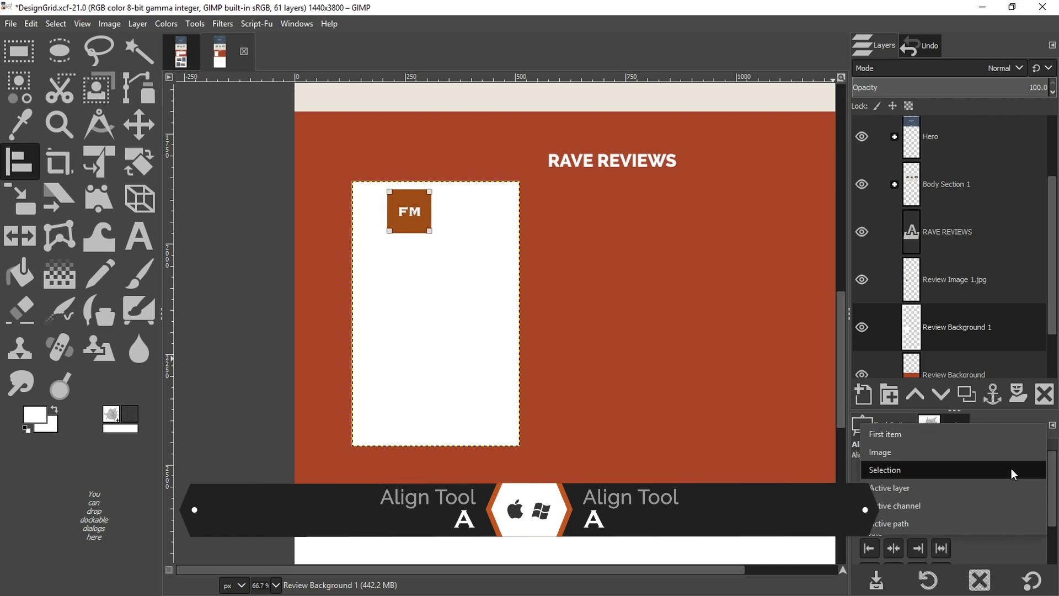
click(1008, 489)
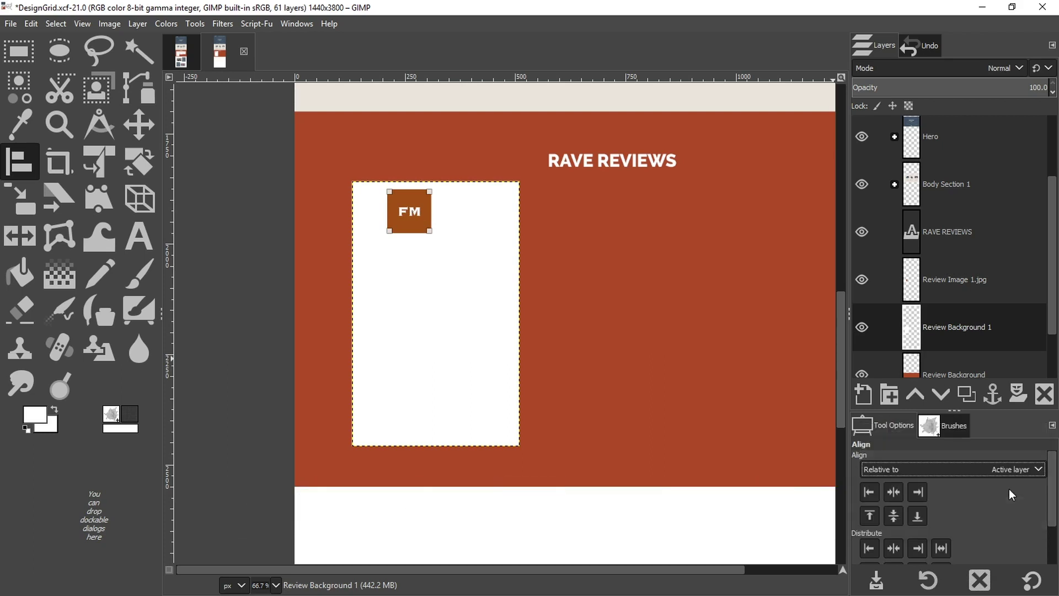
click(895, 490)
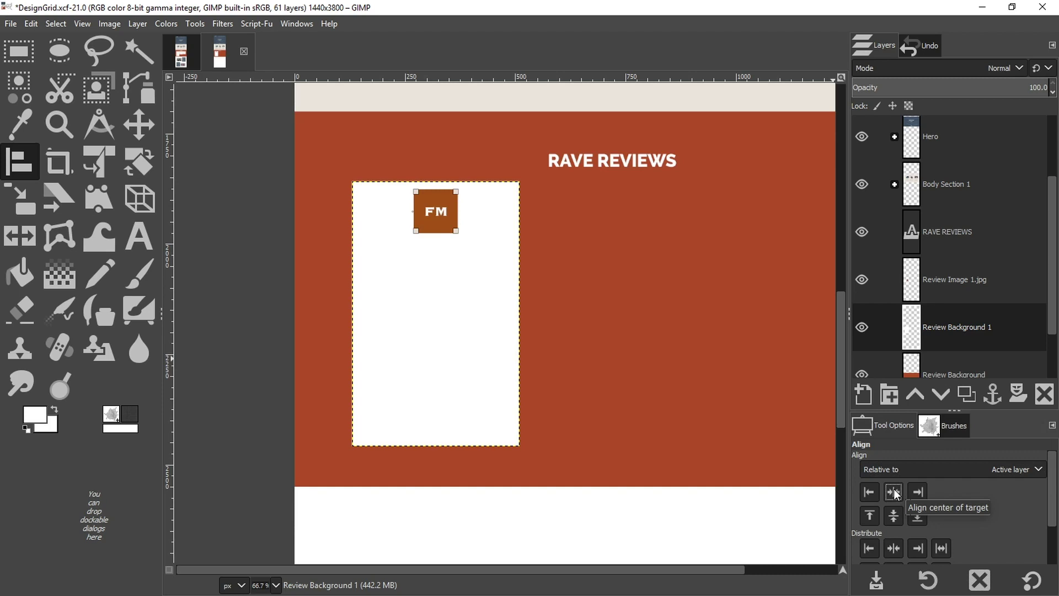
Copy the full text of the first review from the GIMP_Web_Design_Project document and return to the DesignGrid document
key(t)
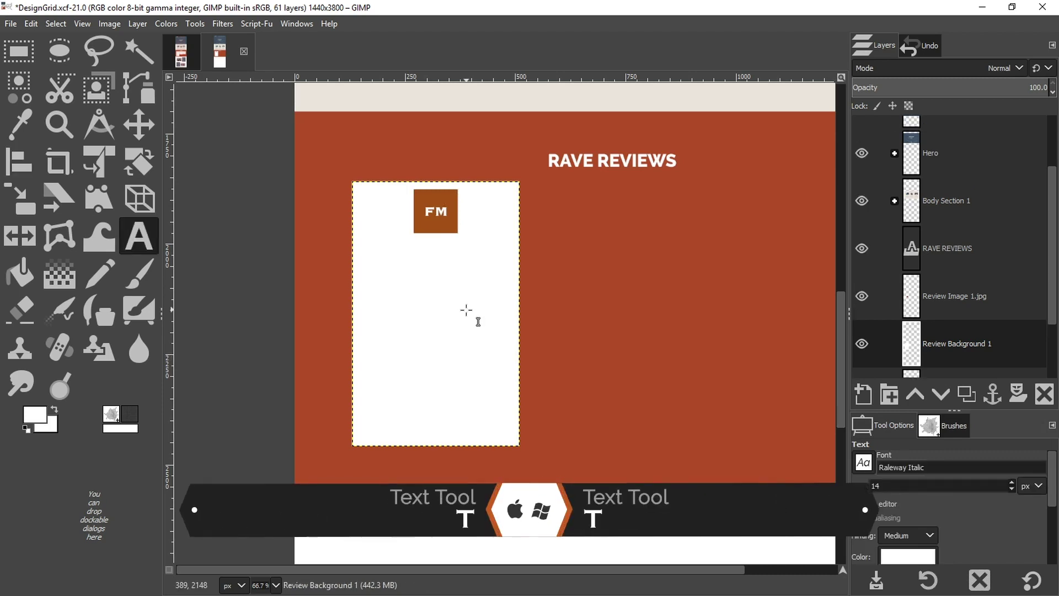
click(181, 51)
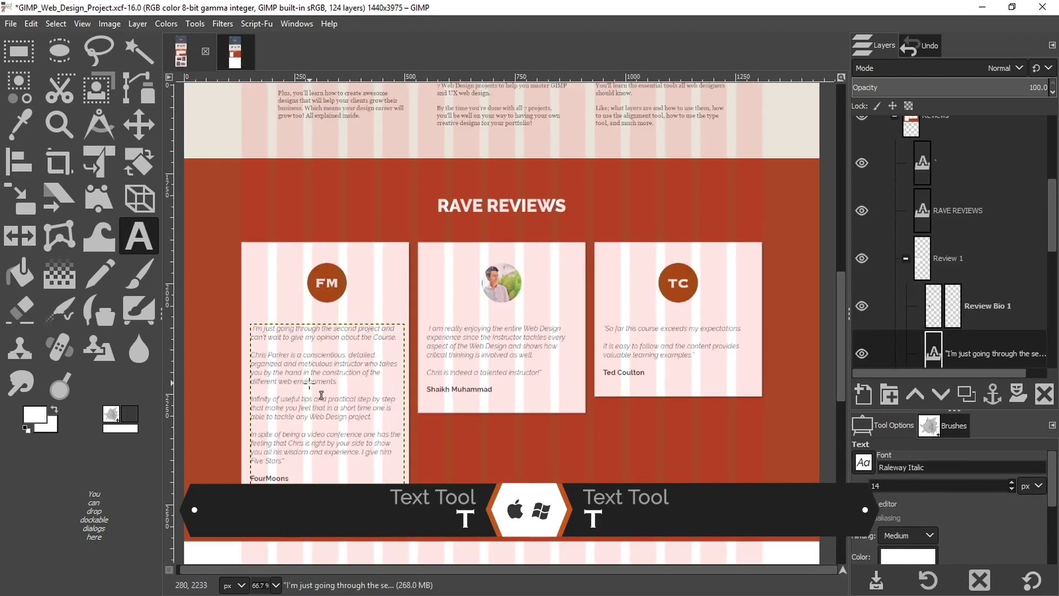
click(317, 373)
key(ctrl+a)
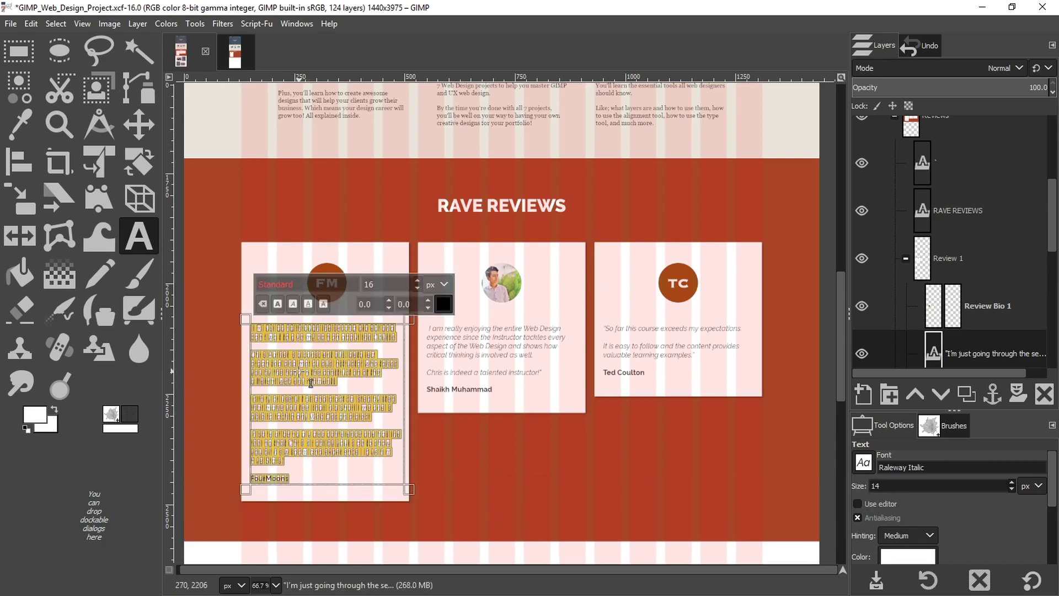
key(ctrl+Tab)
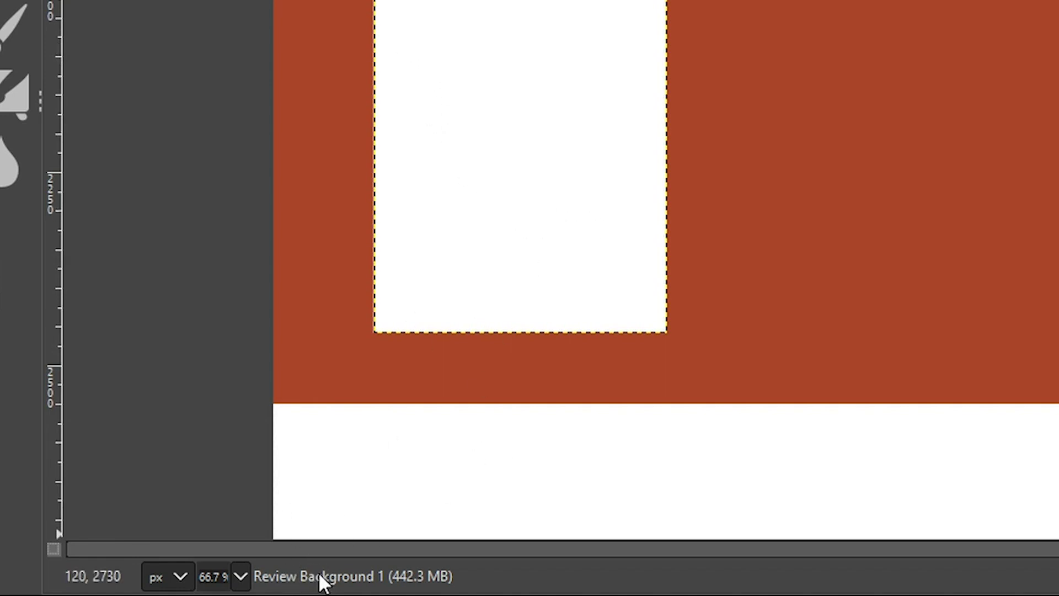
drag(402, 14, 610, 280)
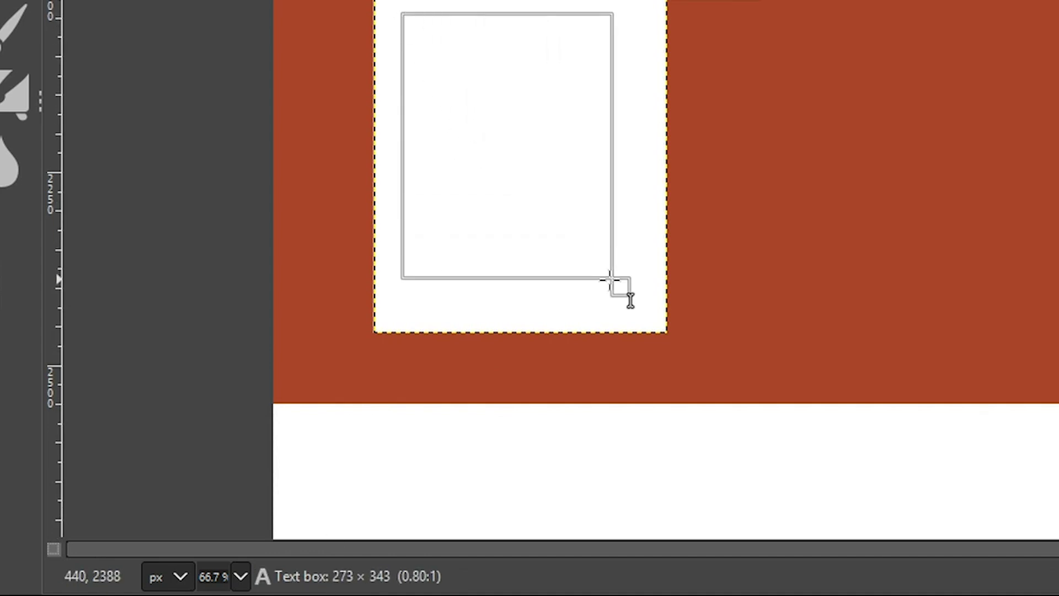
drag(611, 280, 655, 348)
drag(666, 358, 661, 321)
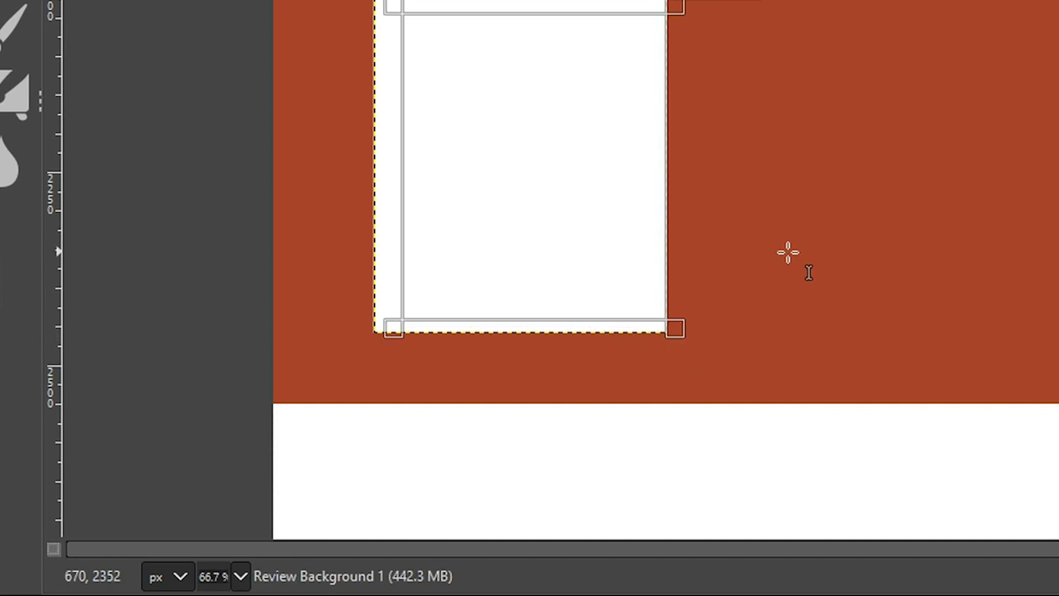
key(Escape)
Make a rectangular selection on the white card below the FM image and set its size to 346 × 365 px
key(m)
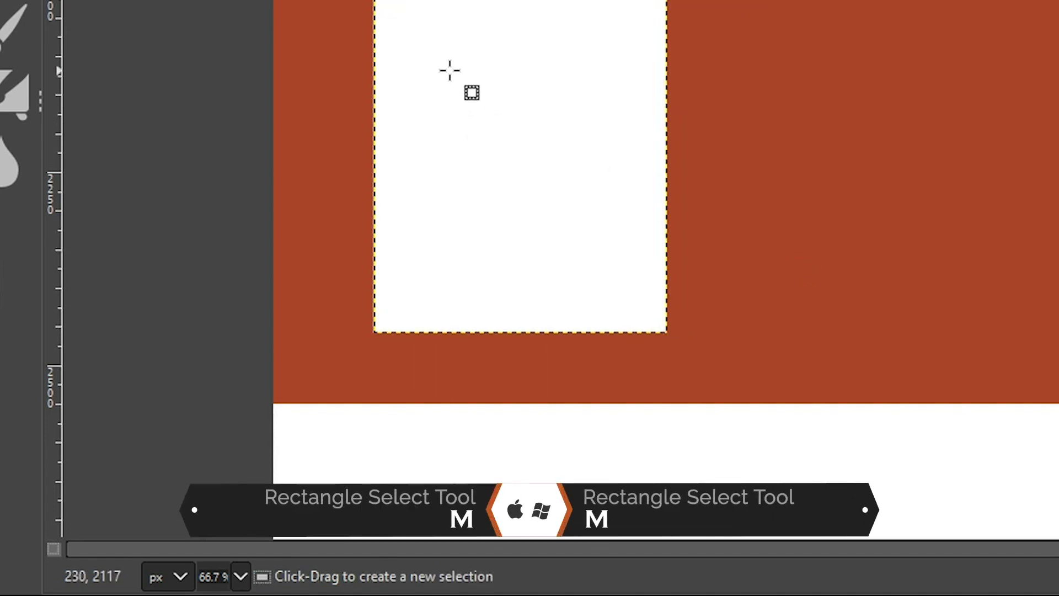
drag(428, 34, 651, 305)
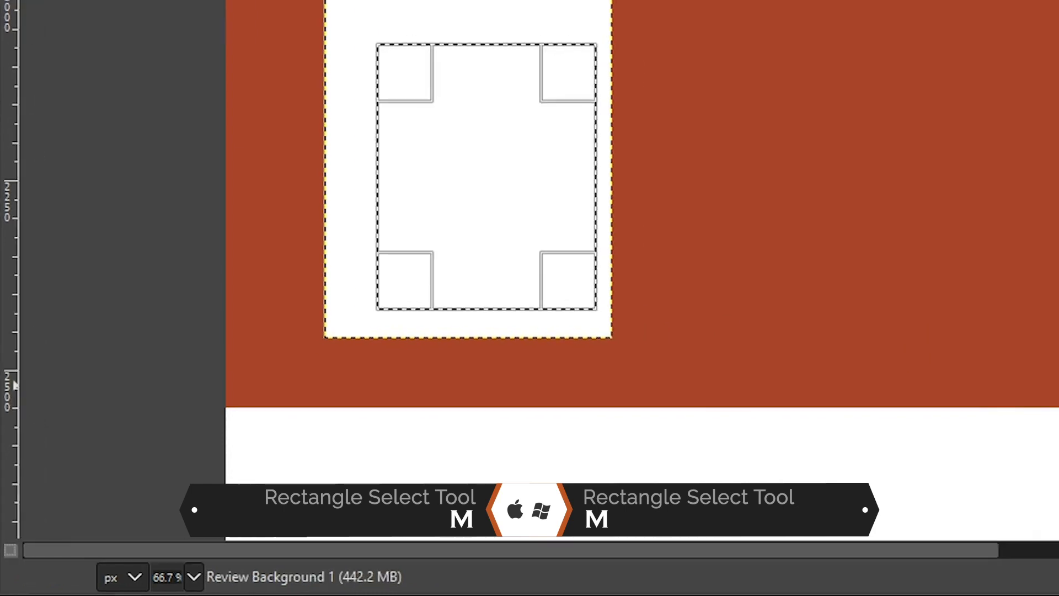
scroll(899, 474, down, 3)
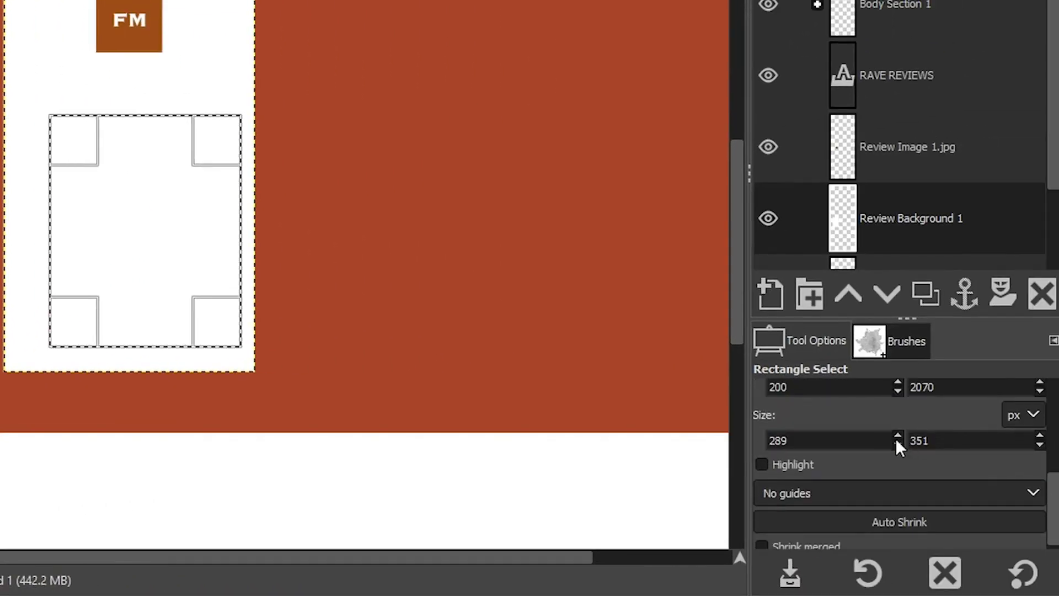
double_click(866, 439)
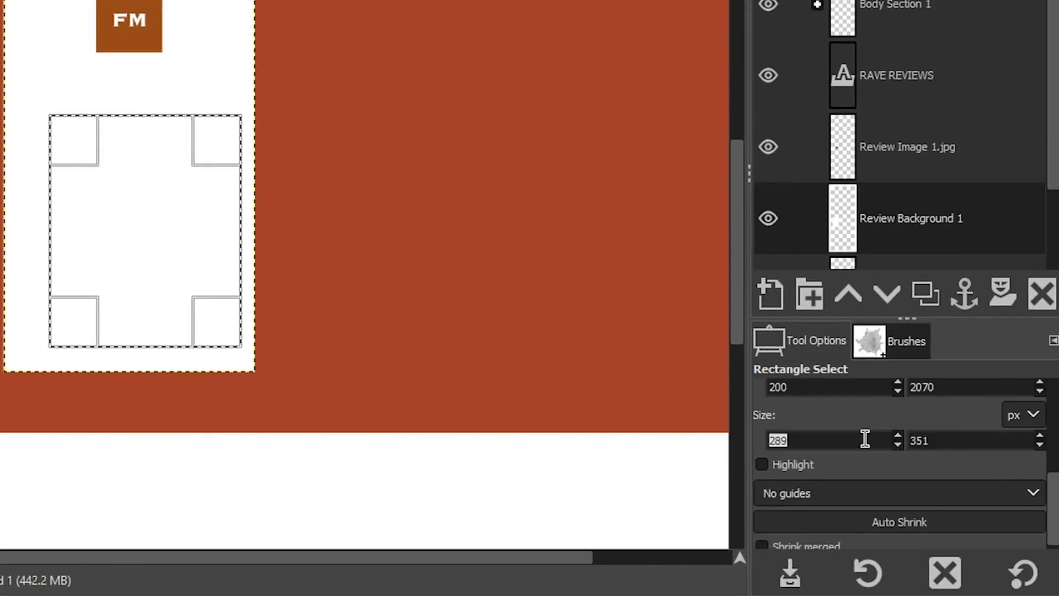
text(346)
key(Tab)
text(36)
key(Tab)
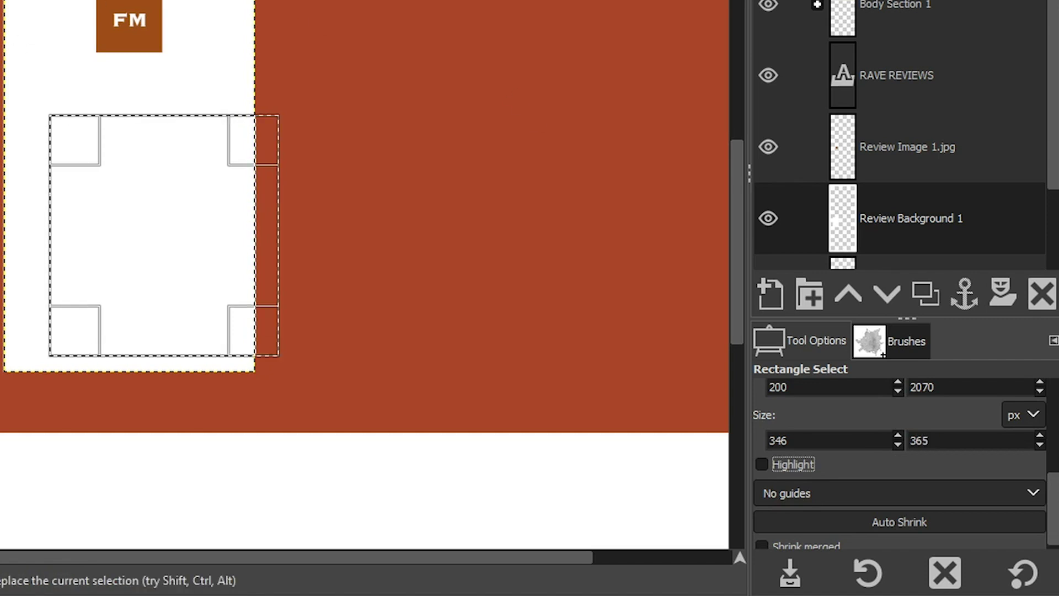
Create a text box matching the rectangular selection, paste the copied review text into it and clear the selection
key(t)
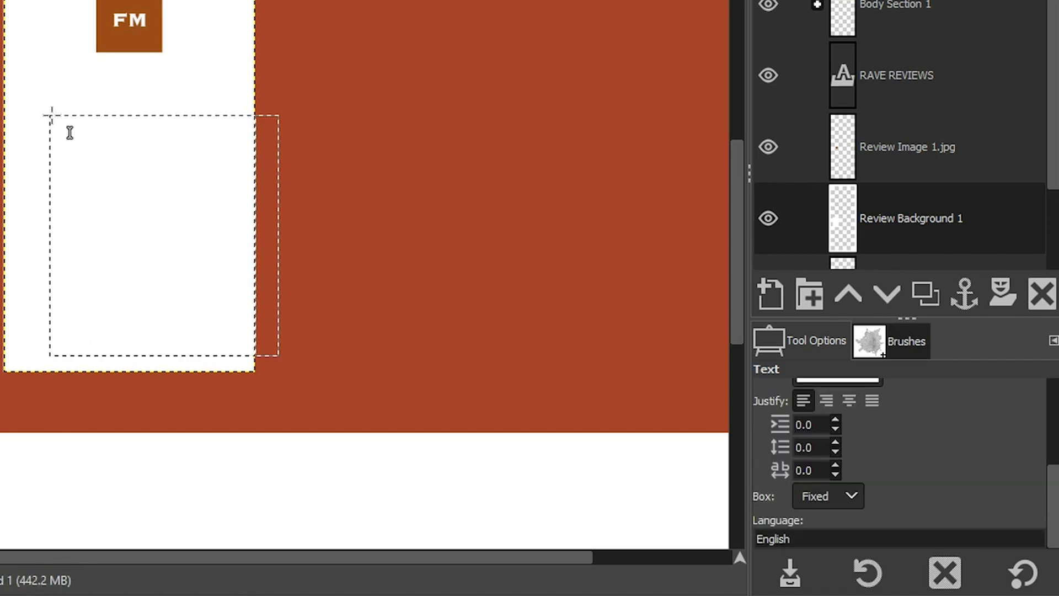
drag(50, 114, 278, 356)
key(ctrl+v)
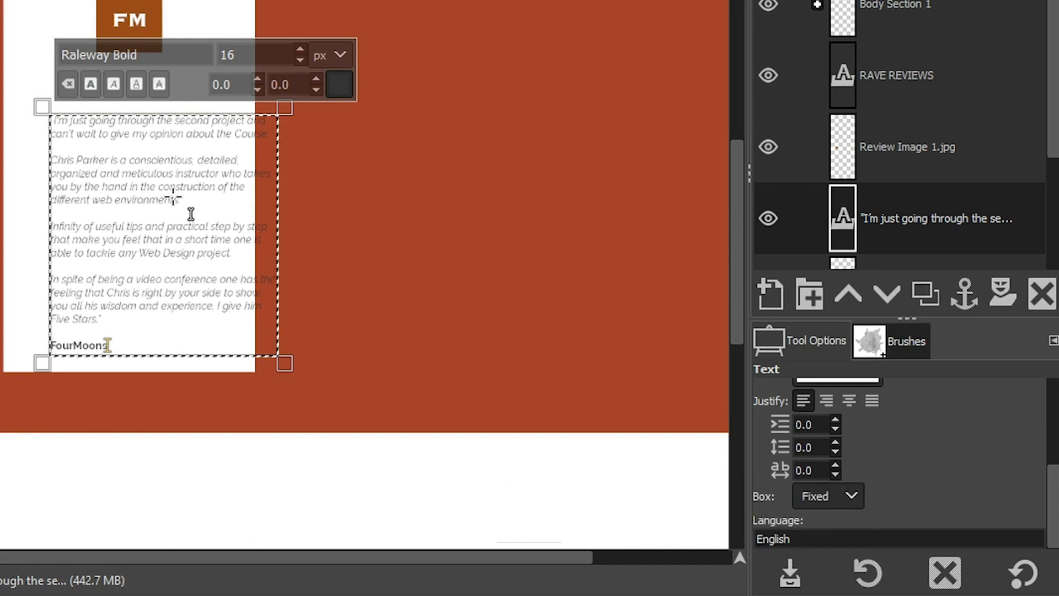
key(ctrl+d)
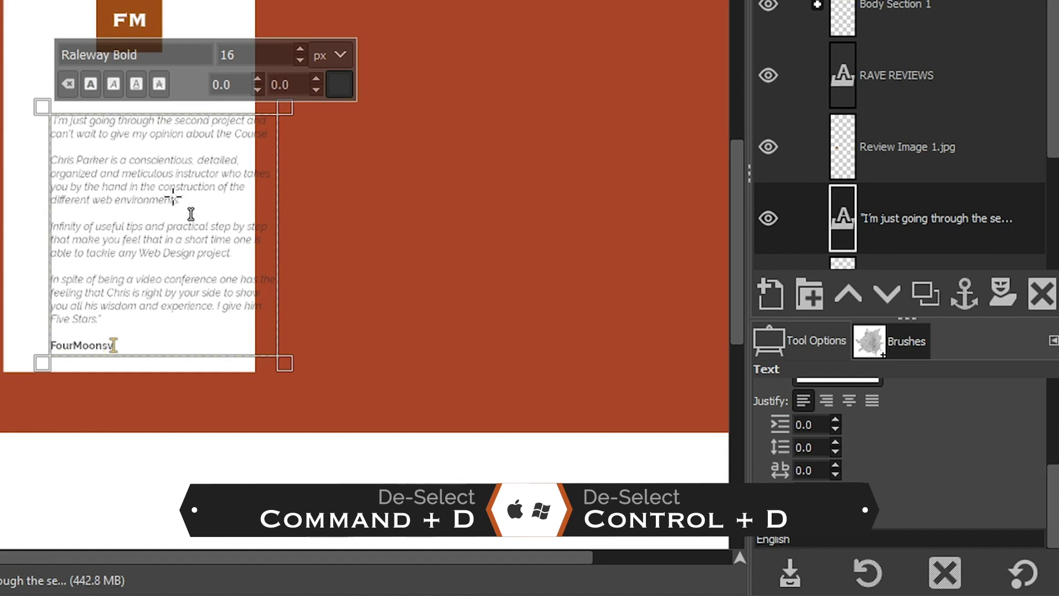
Move the review text layer up so it fits inside the white card just below the FM image
key(m)
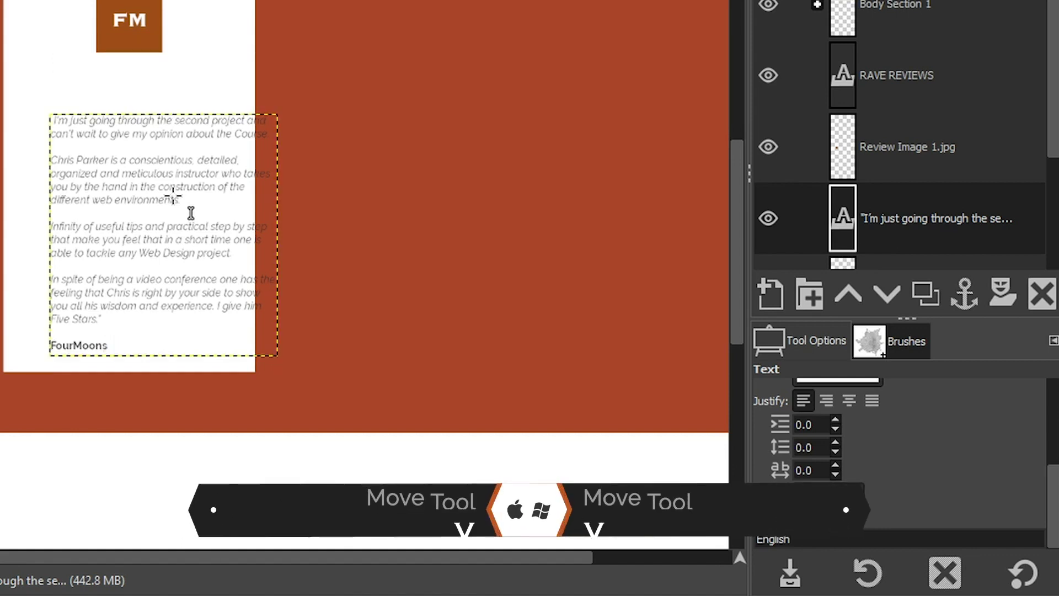
key(m)
drag(171, 200, 137, 161)
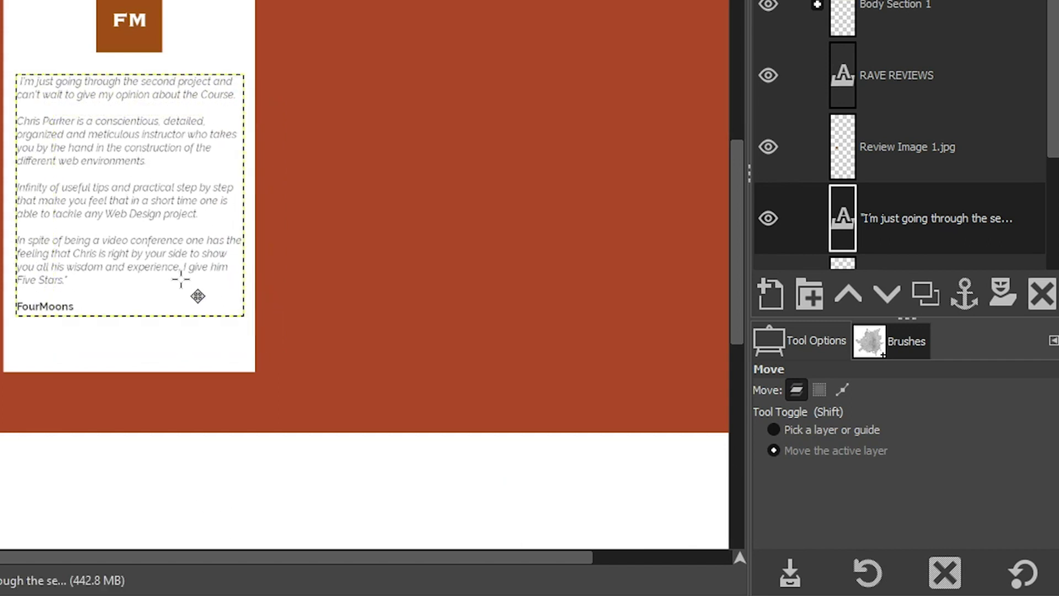
Center the review text horizontally on the card, using Review Background 1 as the active layer for alignment
scroll(1052, 74, down, 3)
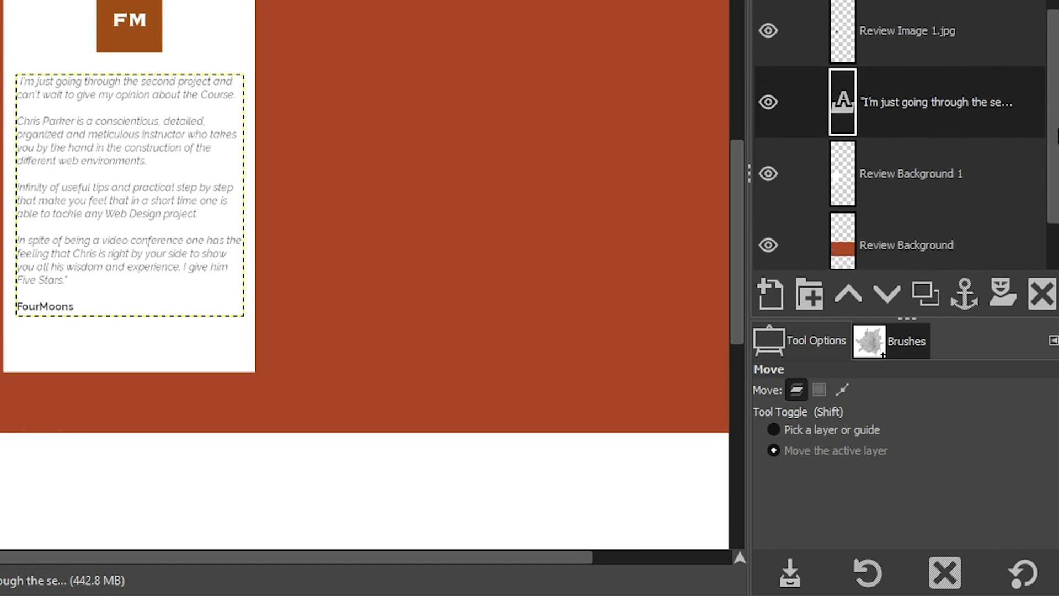
click(794, 173)
key(a)
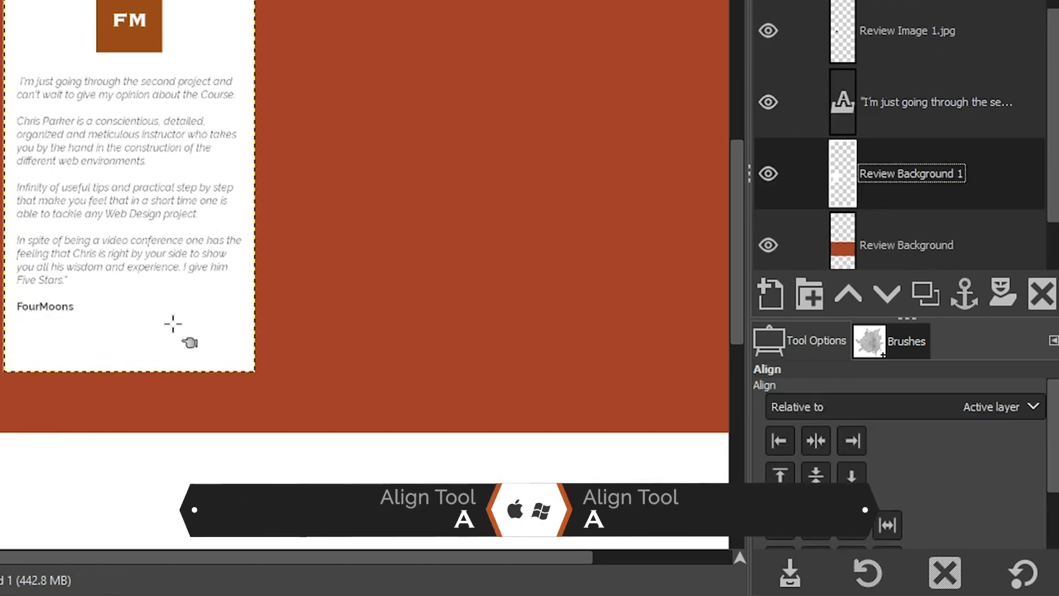
click(149, 217)
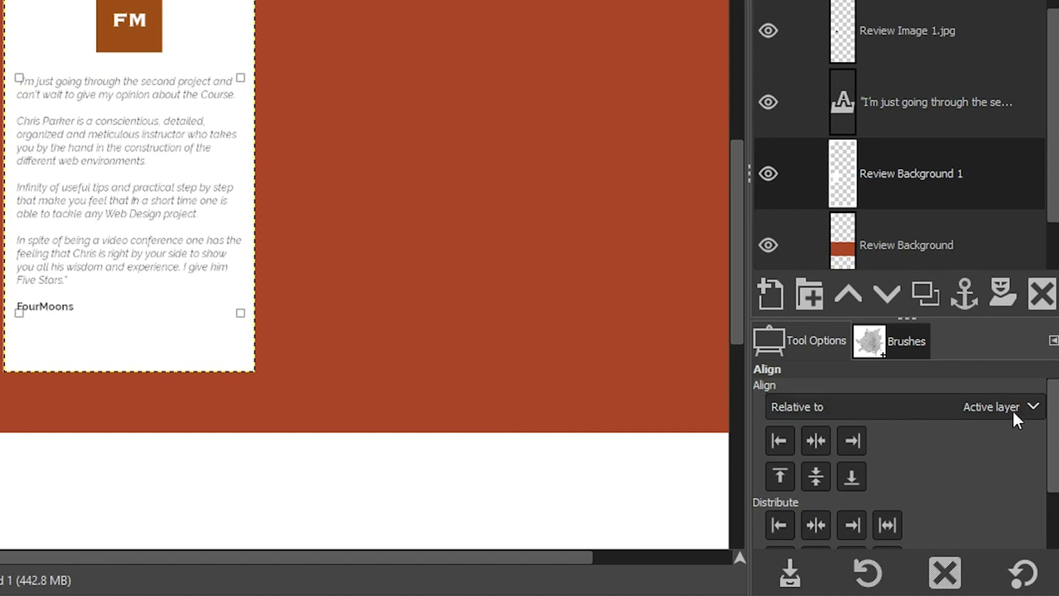
click(811, 435)
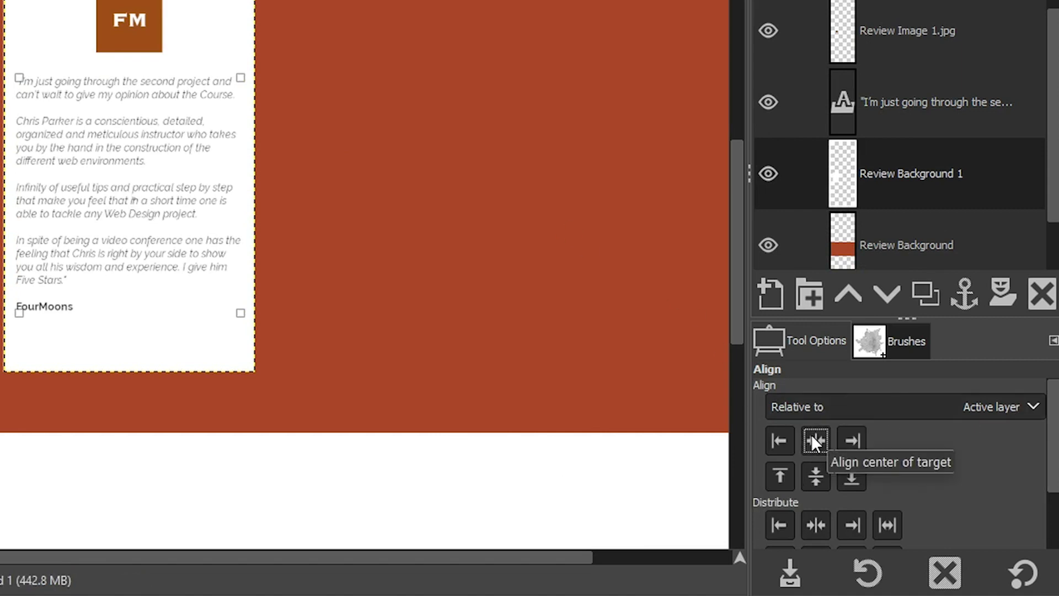
Create a layer group above Review Image 1.jpg and name it "Review 1"
click(965, 36)
click(811, 288)
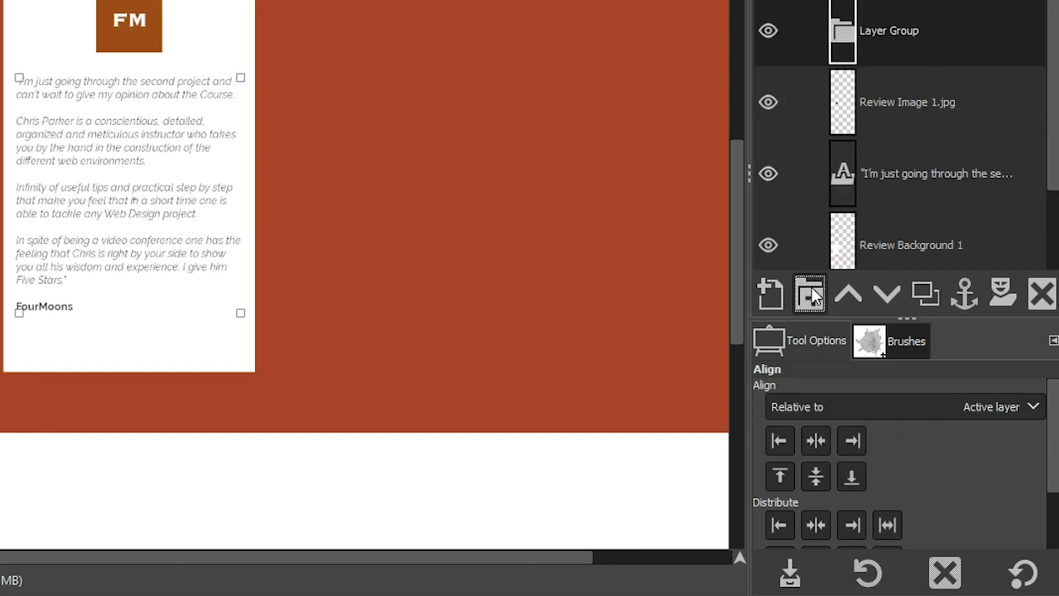
double_click(883, 31)
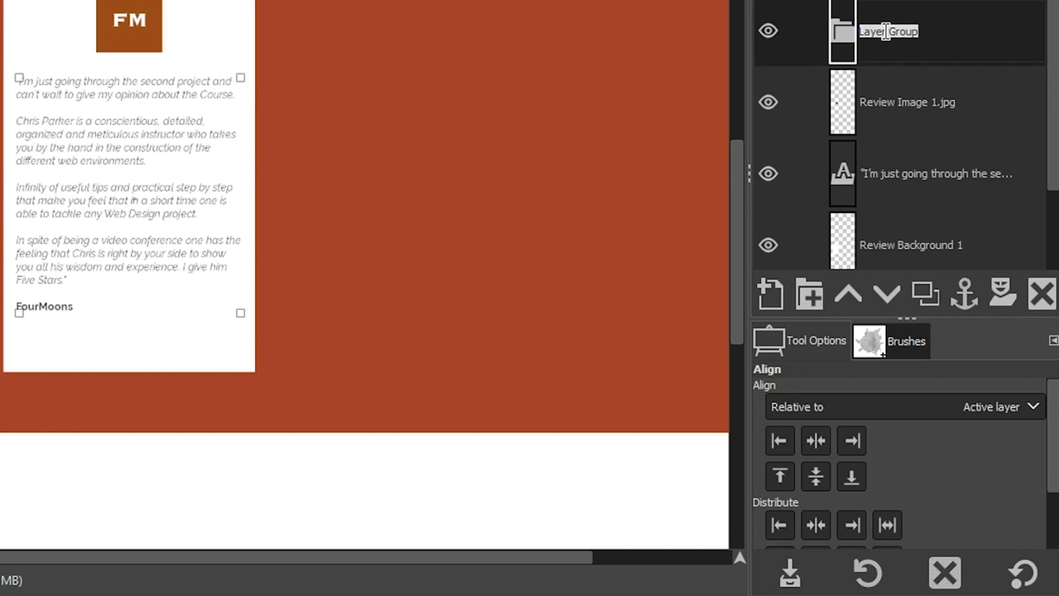
text(Review 1)
key(Return)
Put the Review Image 1.jpg and review text layers into the Review 1 group and collapse the group
drag(842, 104, 852, 33)
drag(905, 173, 873, 139)
click(816, 30)
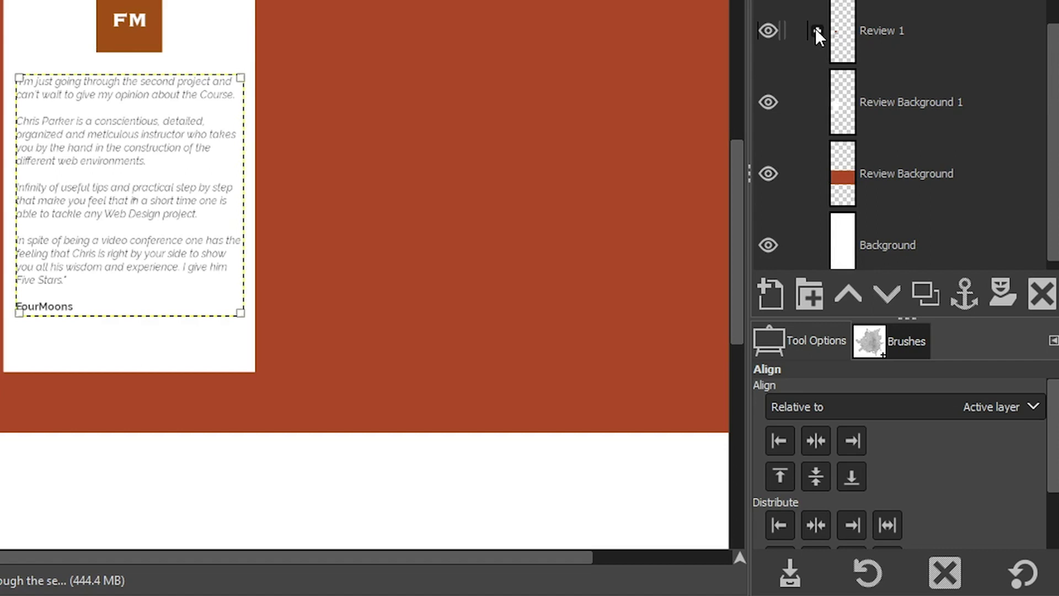
Center the Review 1 group vertically on the white card, using Review Background 1 as the active layer for alignment
click(943, 132)
key(a)
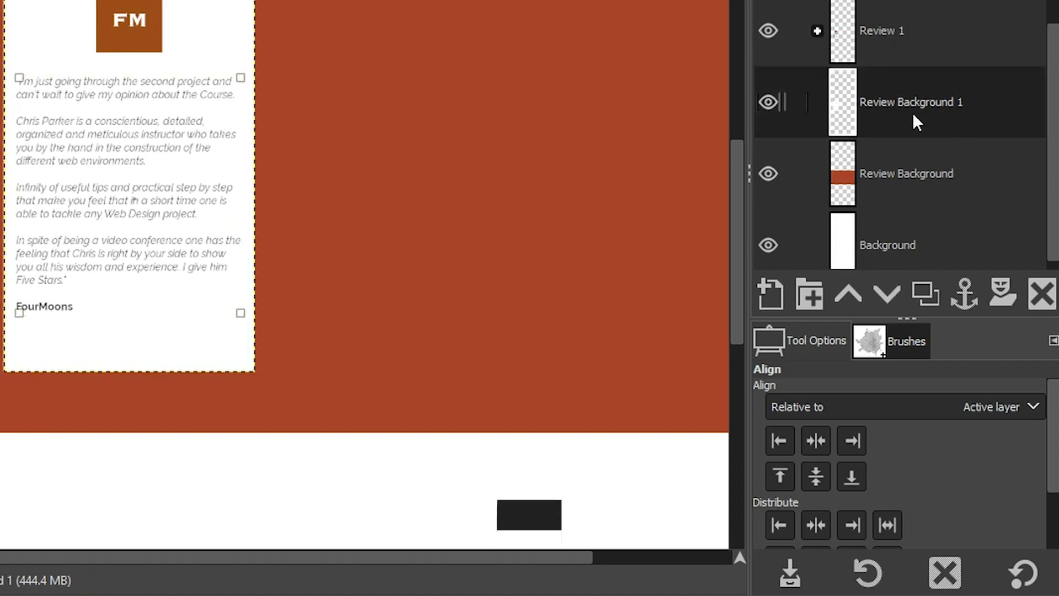
click(153, 55)
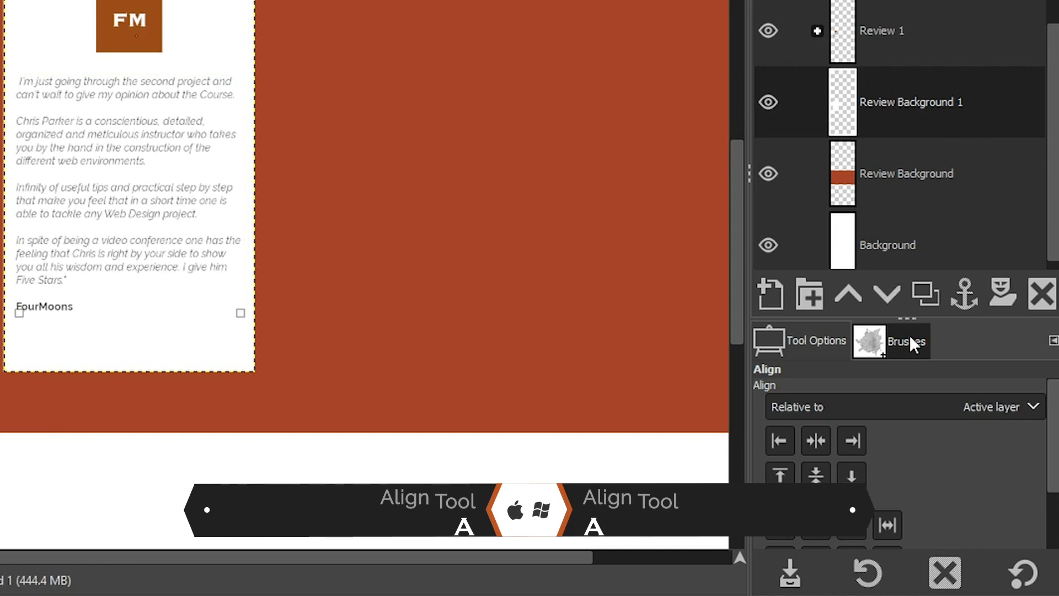
click(815, 475)
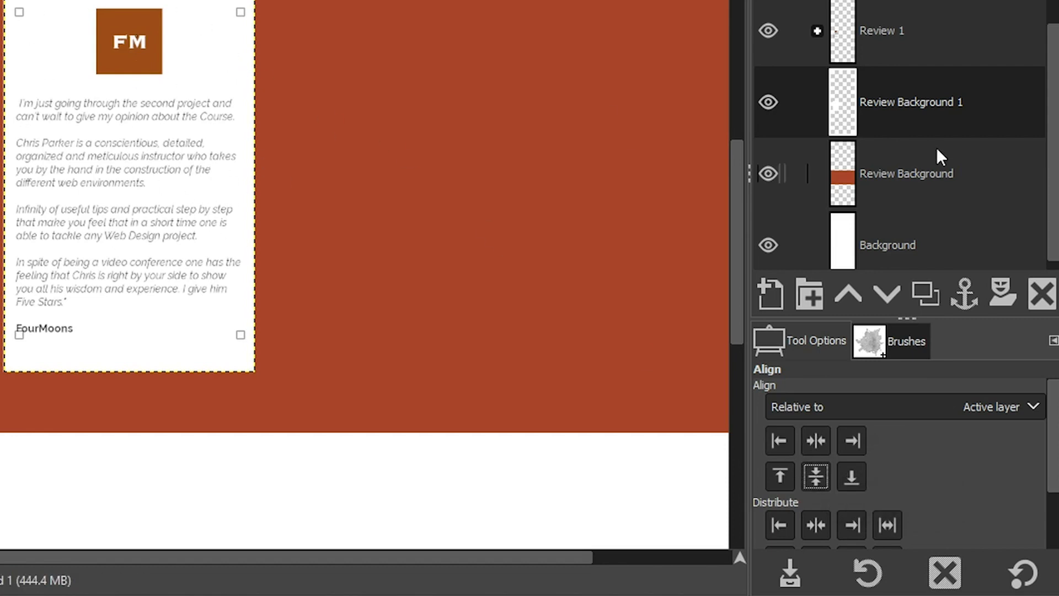
Put Review Background 1 into the Review 1 group beneath the image and text layers, then collapse and select the group
drag(845, 104, 876, 47)
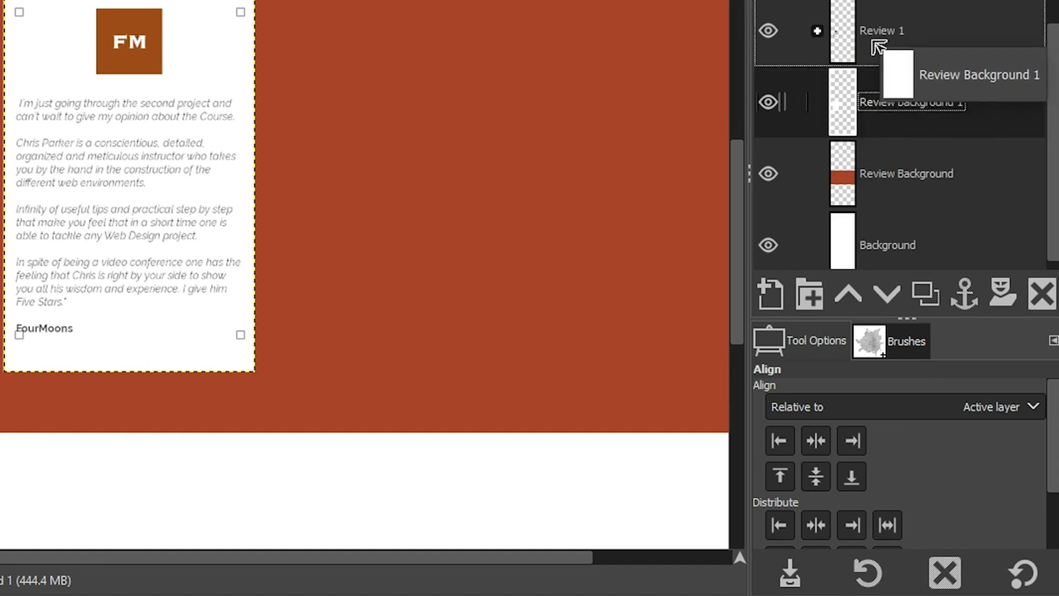
drag(873, 41, 815, 30)
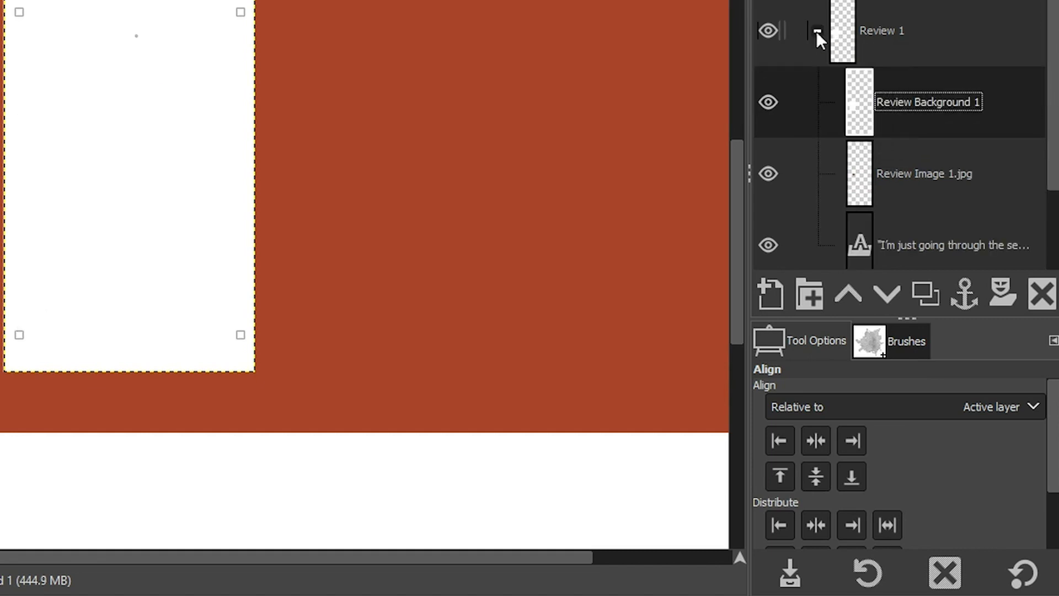
click(815, 31)
click(817, 90)
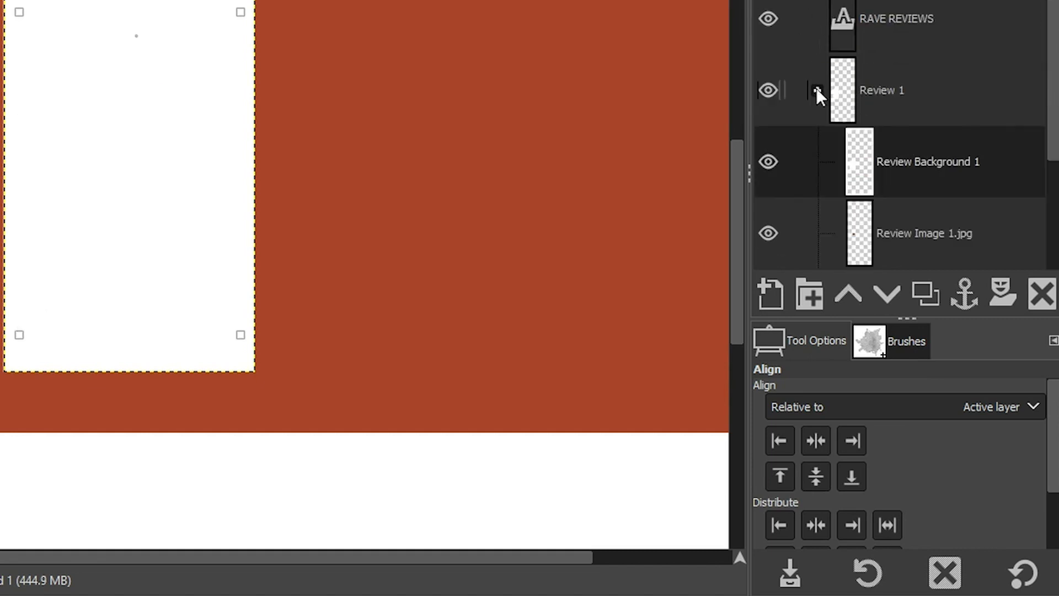
click(889, 293)
click(893, 288)
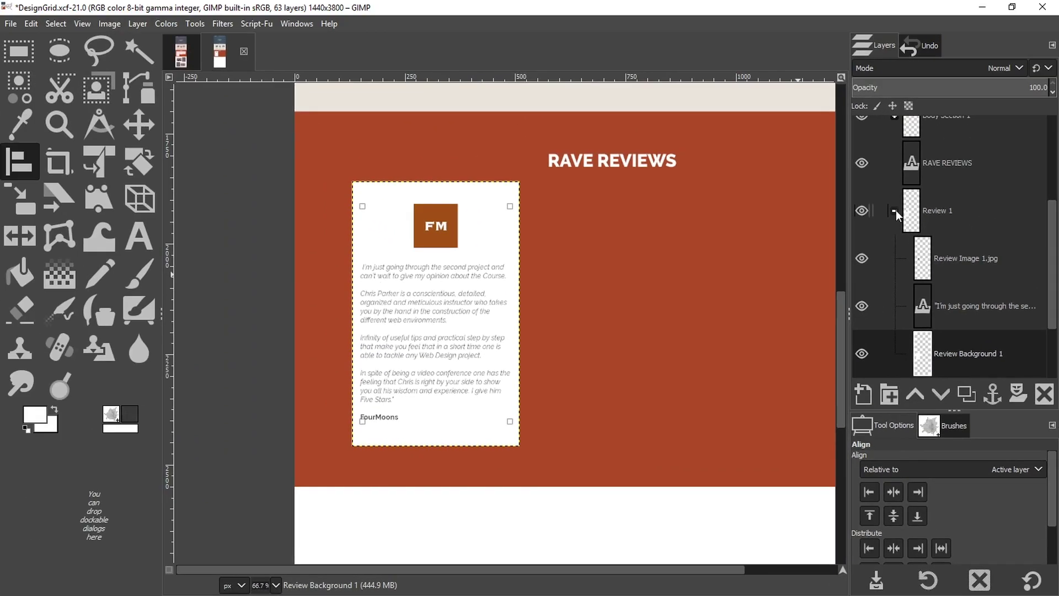
click(818, 21)
click(882, 258)
key(m)
scroll(619, 364, right, 3)
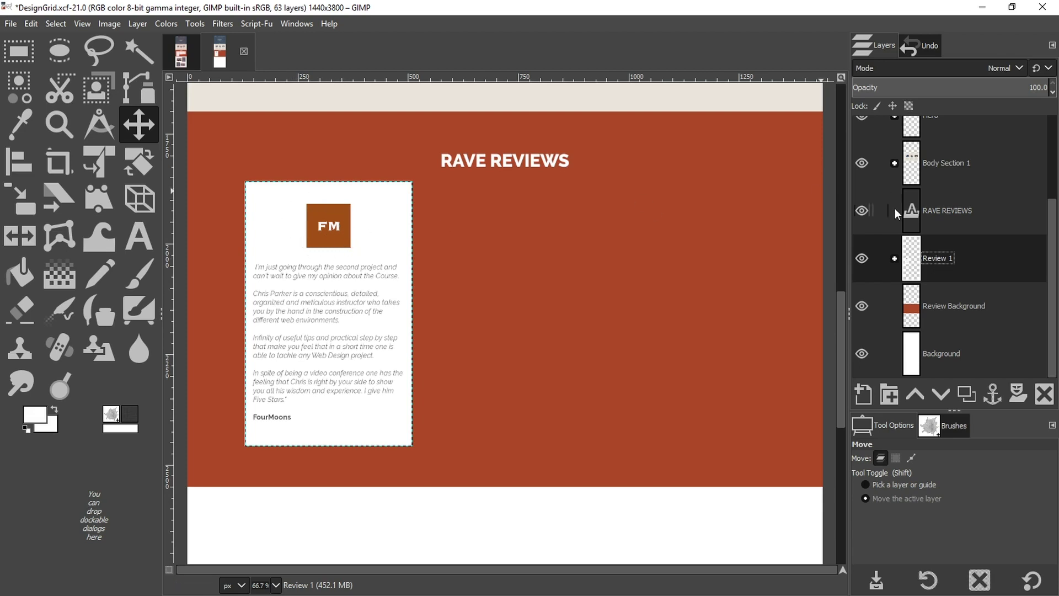
Sketch an elliptical selection about 90 × 95 px over the FM square, with the Review Image 1.jpg layer active
click(894, 258)
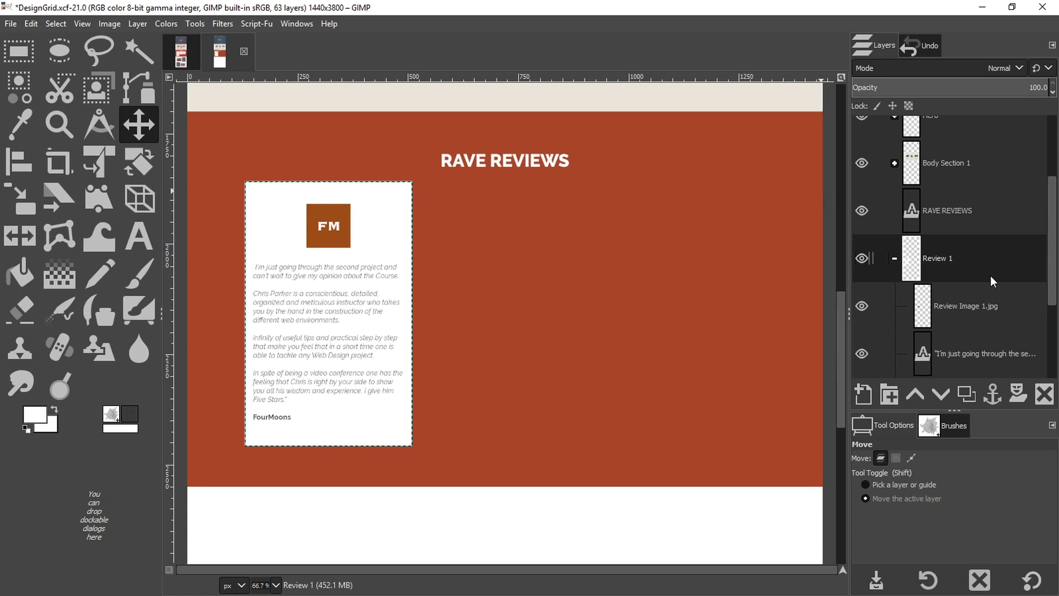
click(985, 293)
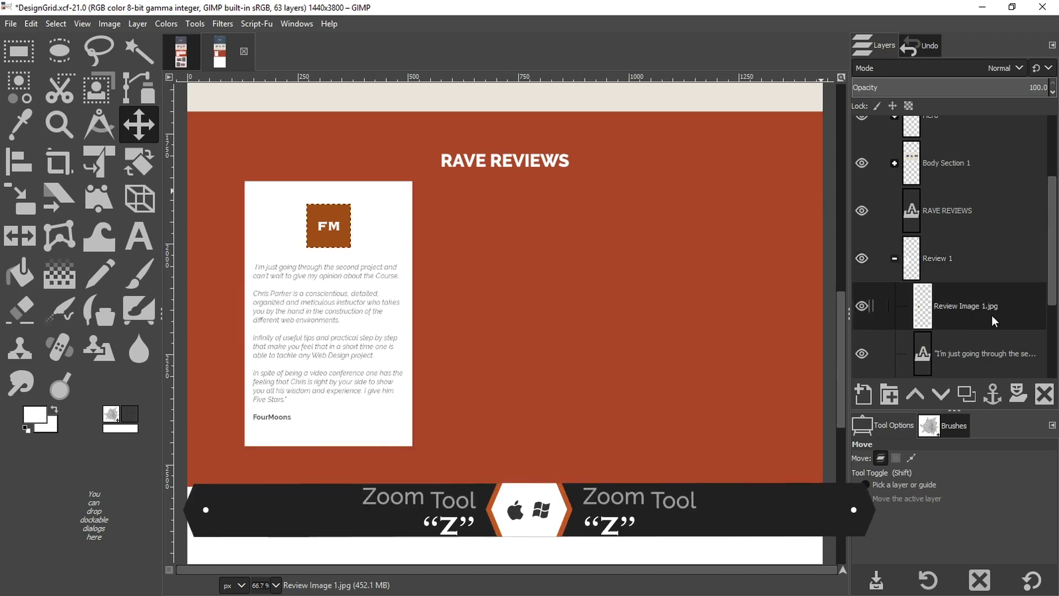
key(z)
drag(252, 166, 411, 298)
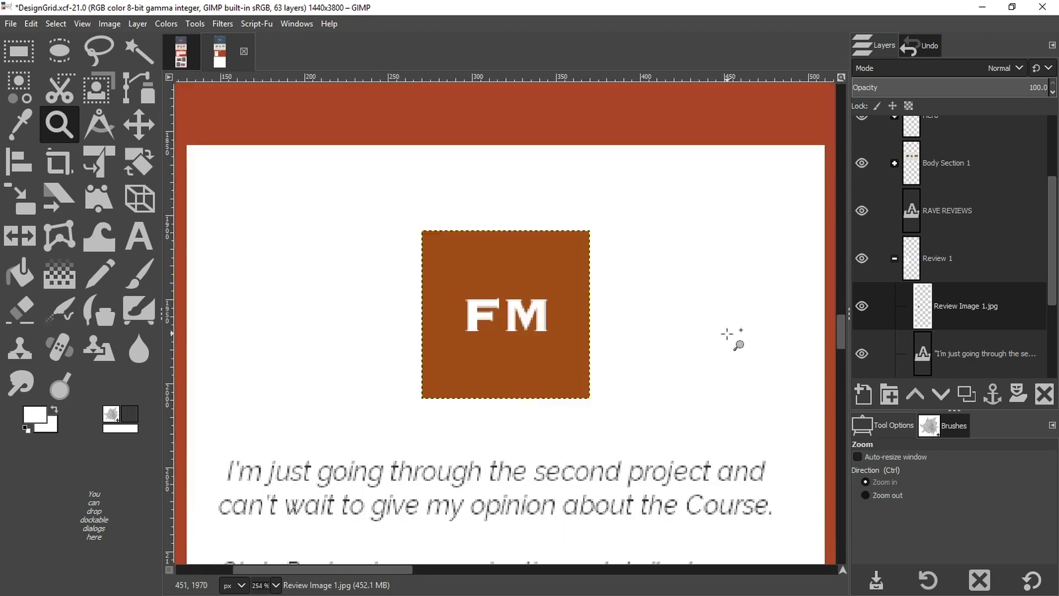
key(m)
key(e)
drag(455, 262, 531, 342)
scroll(893, 503, down, 3)
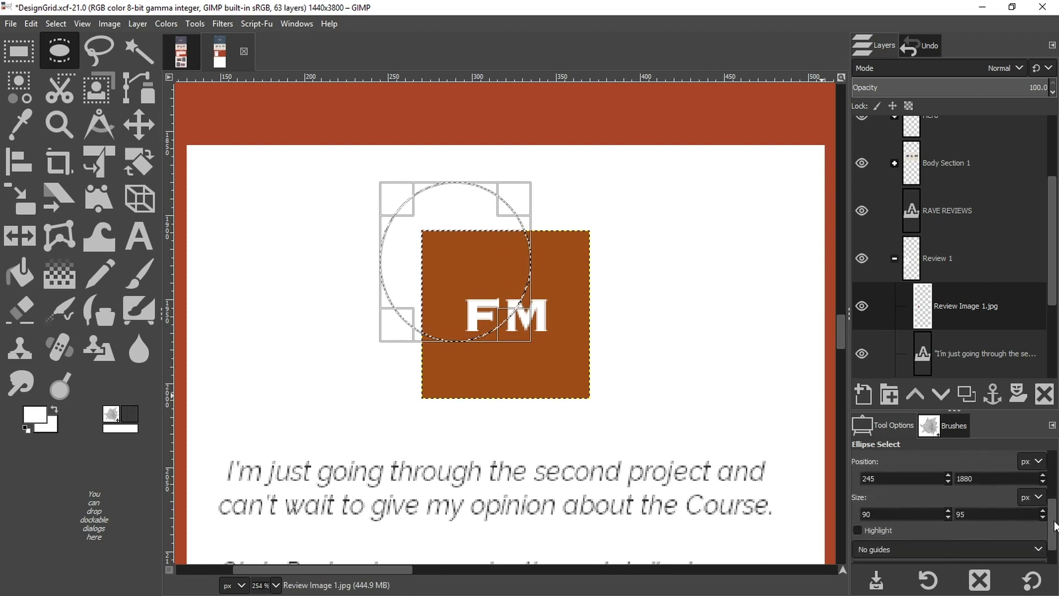
Set the elliptical selection's height to 90 px so it forms a circle
double_click(893, 504)
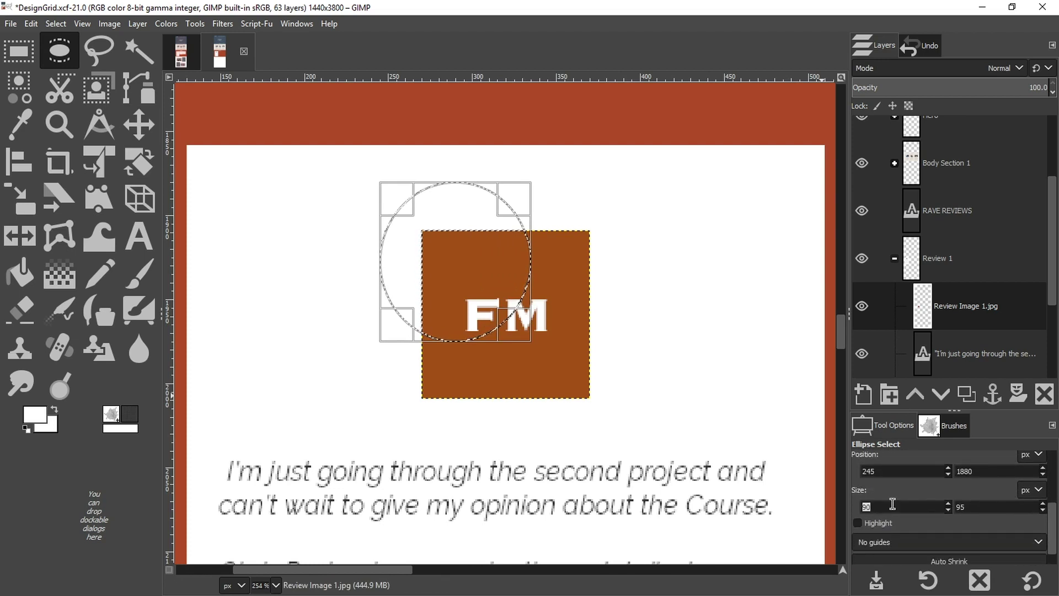
key(Tab)
text(90)
key(Tab)
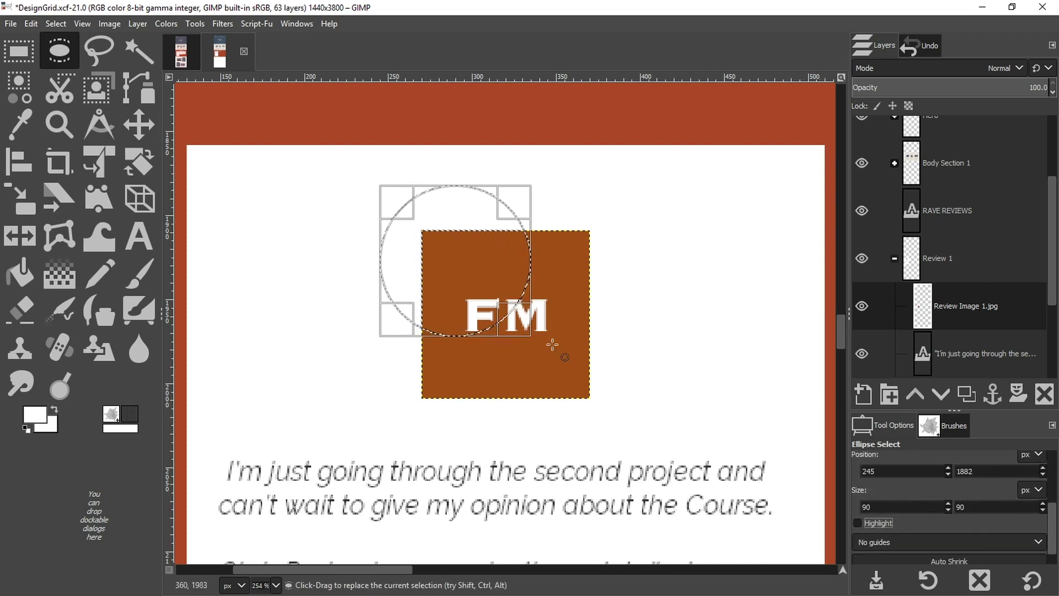
Center the circular selection on the FM square at 275, 1915 and add a layer mask to Review Image 1.jpg initialized to Selection
drag(465, 267, 512, 323)
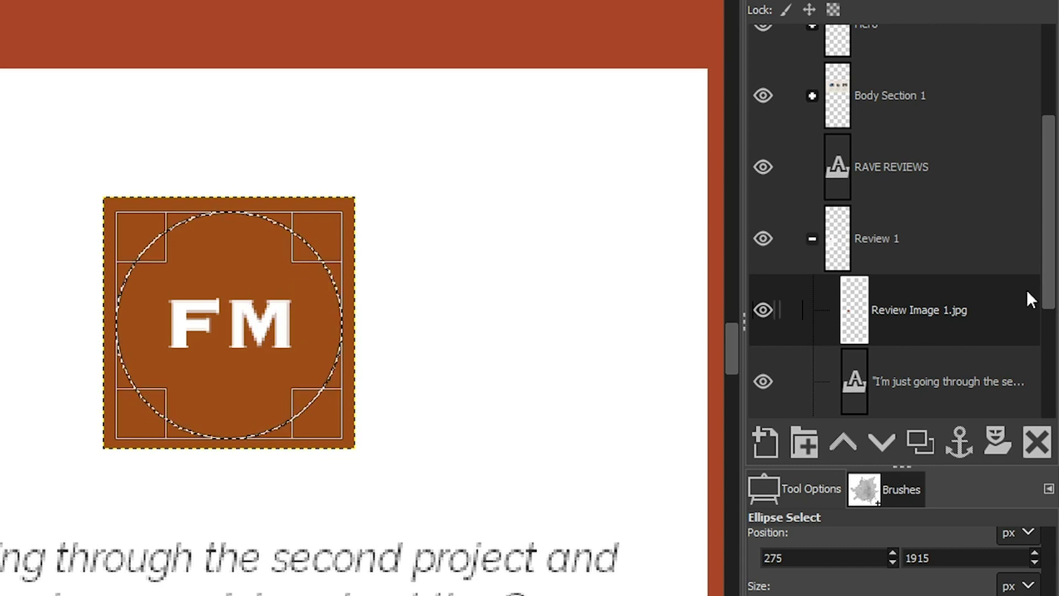
click(995, 438)
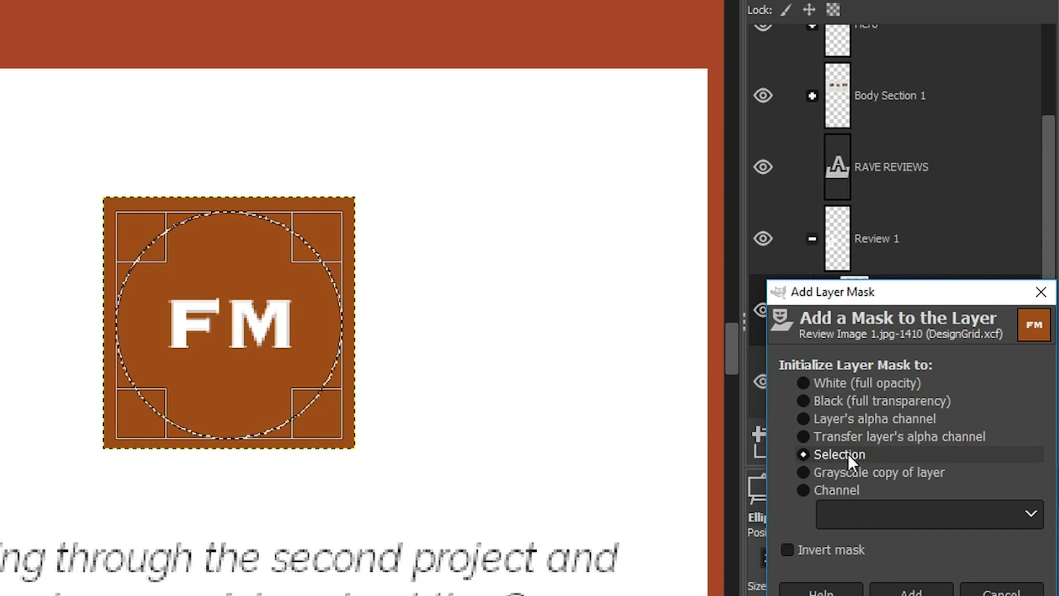
click(911, 591)
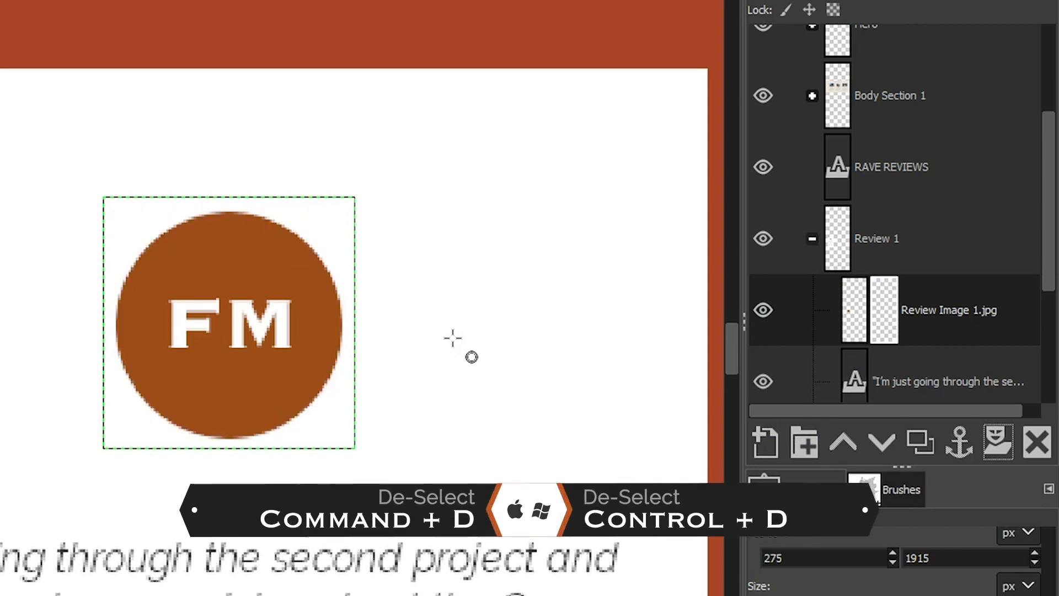
Collapse the Review 1 group and duplicate it twice
key(z)
click(416, 381)
click(418, 383)
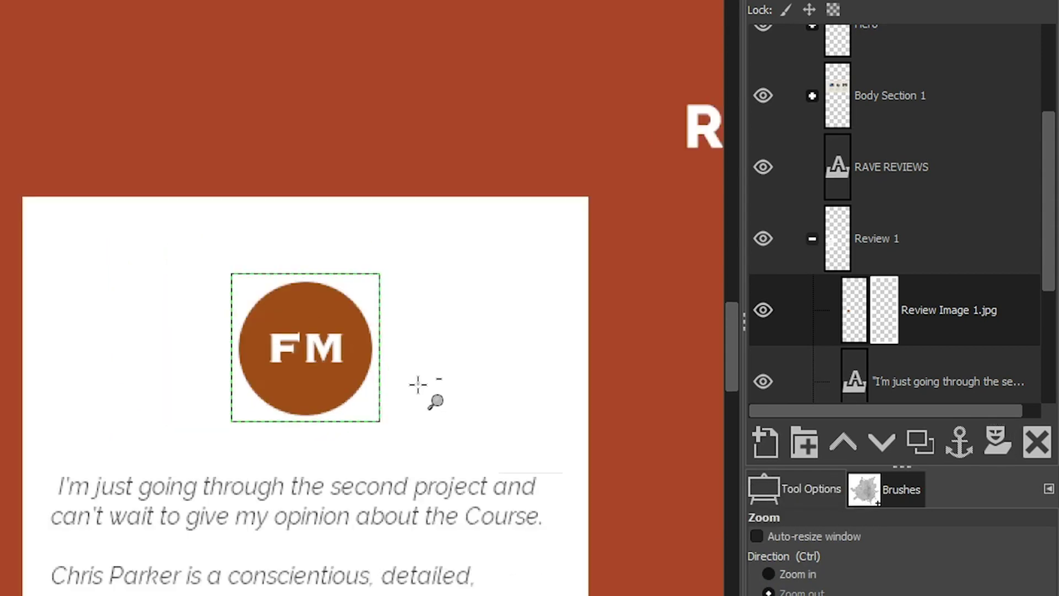
click(418, 383)
click(422, 380)
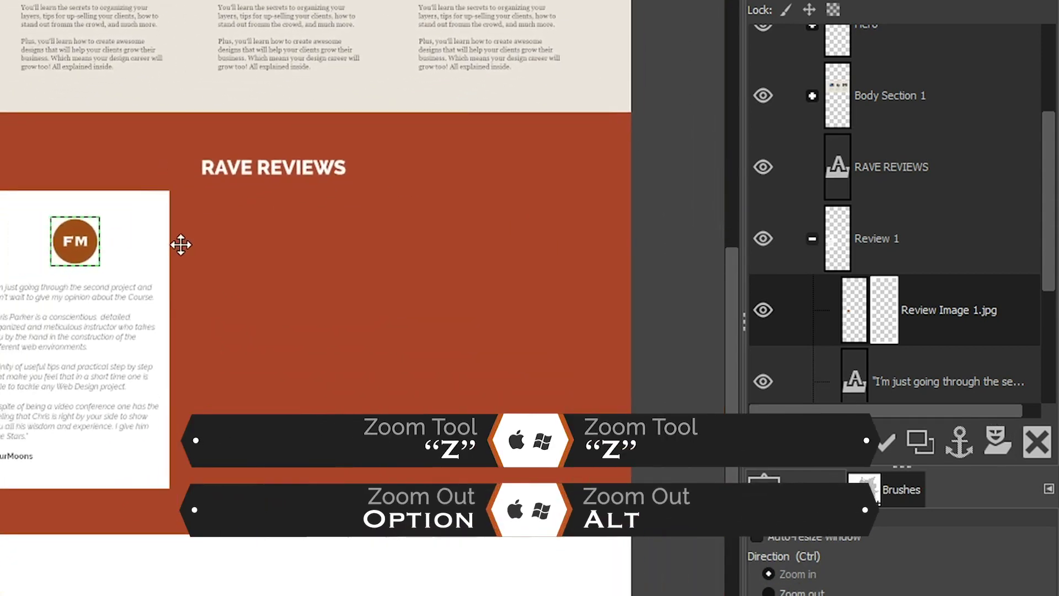
drag(167, 245, 230, 244)
click(229, 243)
drag(333, 244, 272, 239)
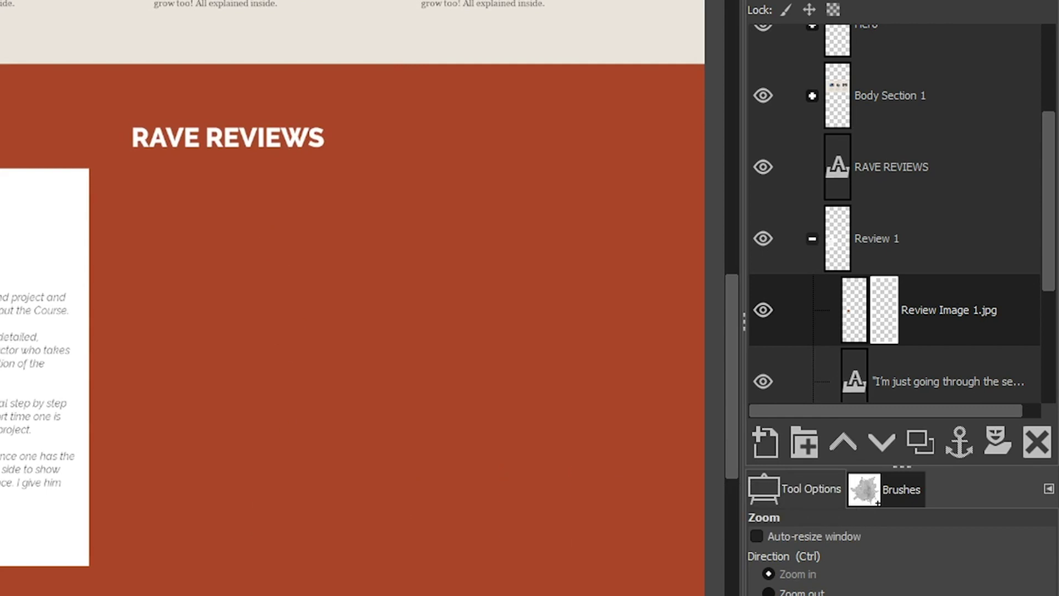
click(811, 238)
click(894, 237)
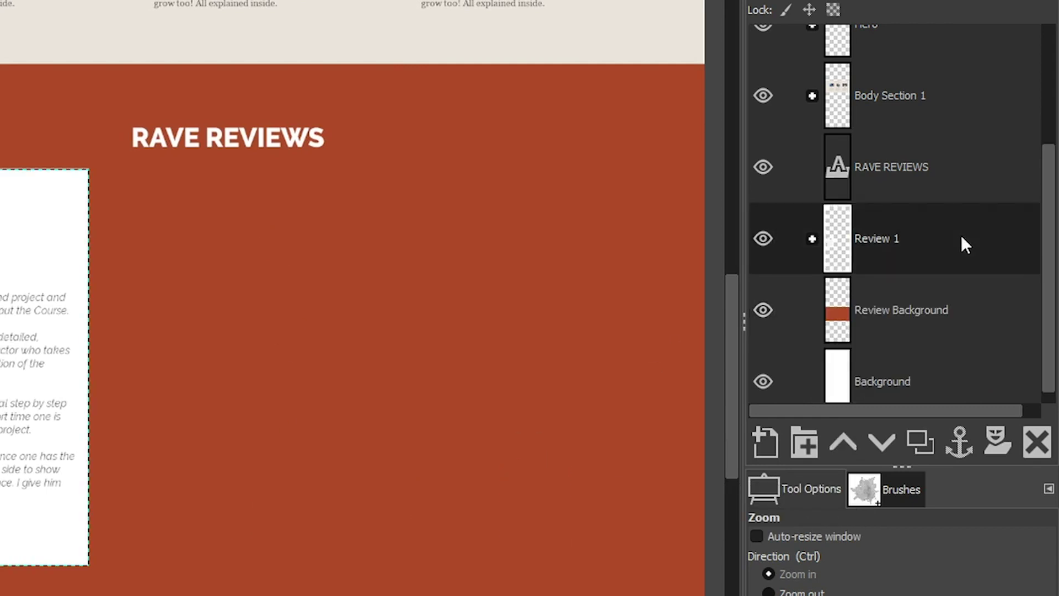
click(921, 442)
click(921, 443)
Rename the uppermost copy of the review group as "Review 3"
double_click(910, 241)
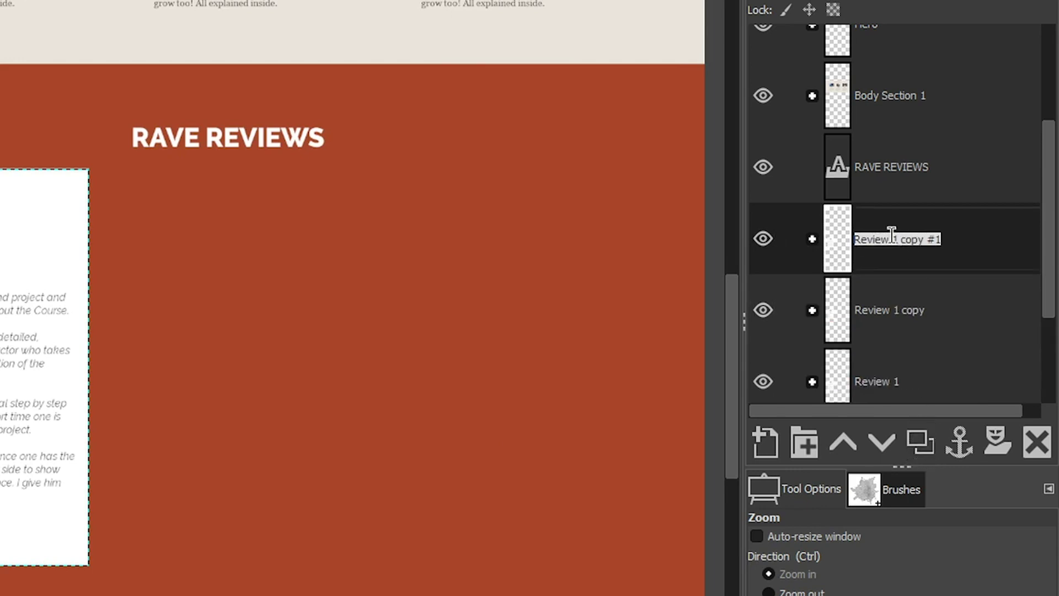
click(891, 236)
key(BackSpace)
key(Delete)
key(Delete)
key(Delete)
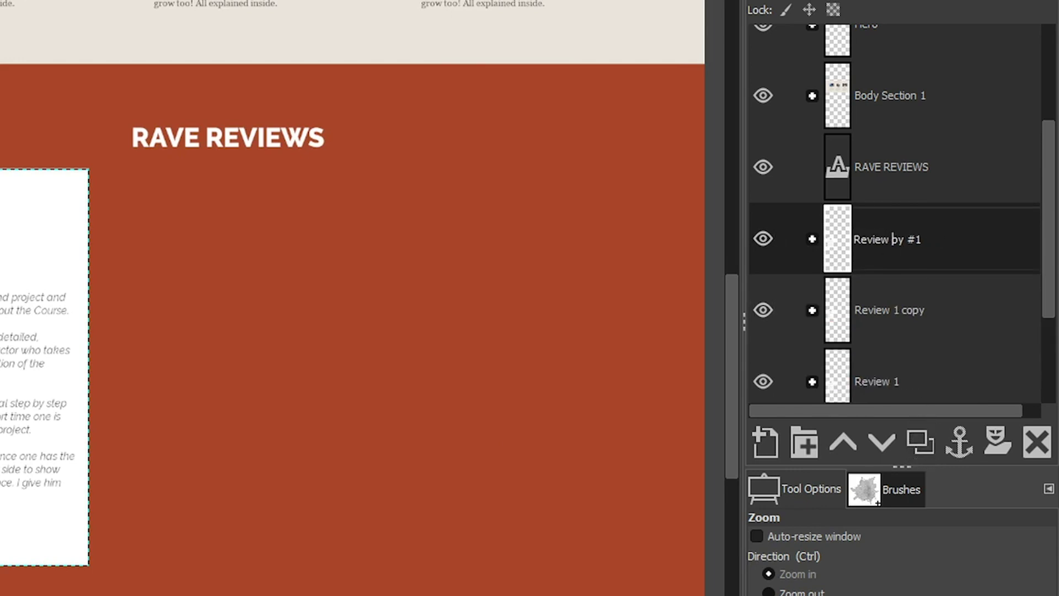
text(3)
Rename the remaining copy of the review group as "Review 2"
double_click(888, 310)
click(918, 311)
key(BackSpace)
key(BackSpace)
key(BackSpace)
key(BackSpace)
key(BackSpace)
key(Delete)
text(2)
Reorder the review groups so Review 1 sits above Review 2 and Review 3 in the layer stack
click(882, 442)
click(883, 238)
click(882, 442)
click(883, 442)
Show the 15 Column Grid System and move the Review 2 card beside the first card, one gutter away on the grid
click(913, 321)
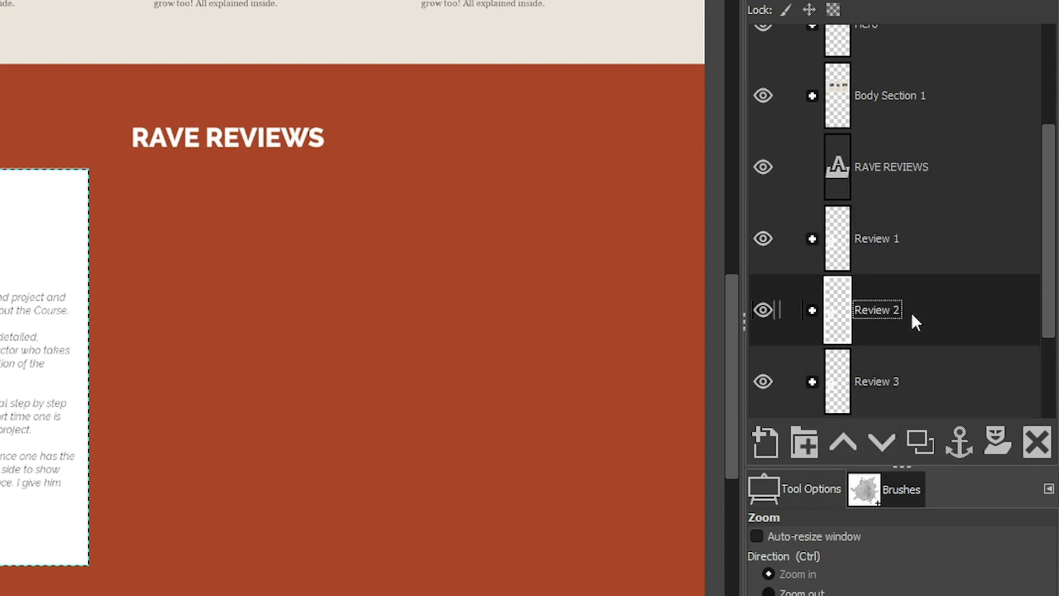
key(m)
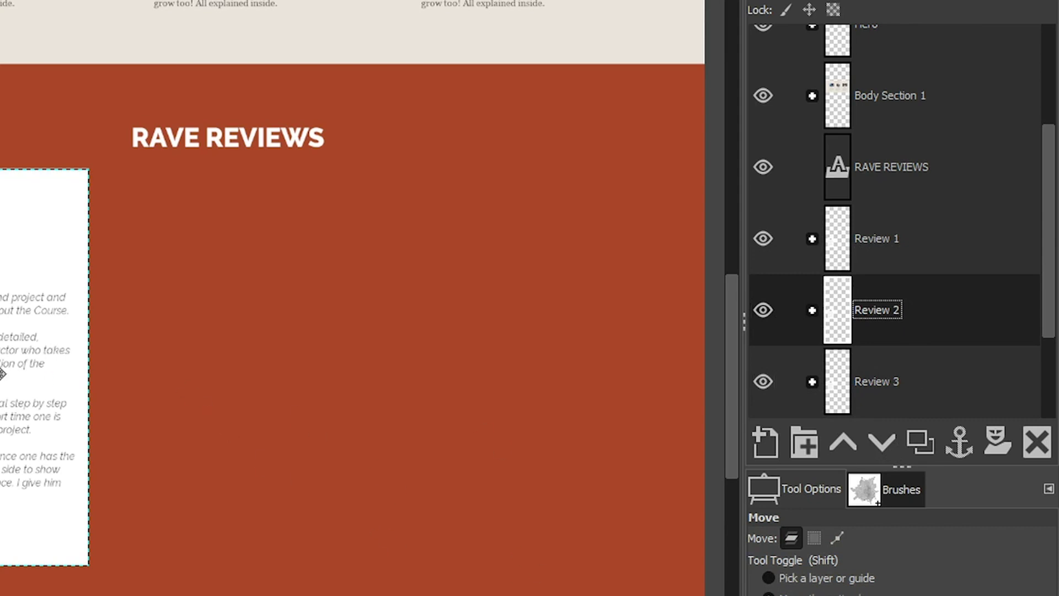
scroll(809, 211, up, 5)
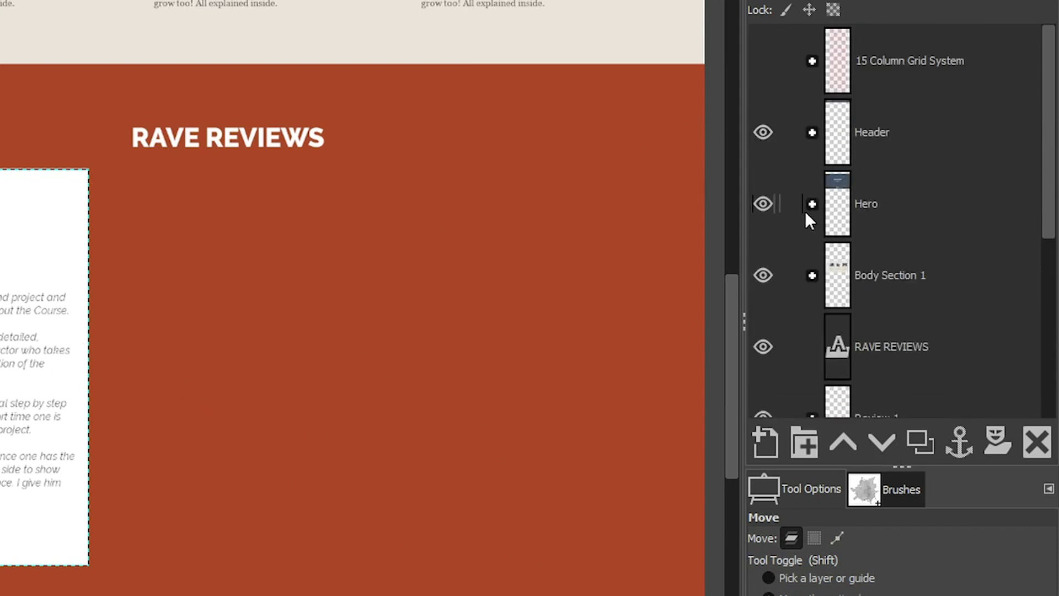
click(766, 58)
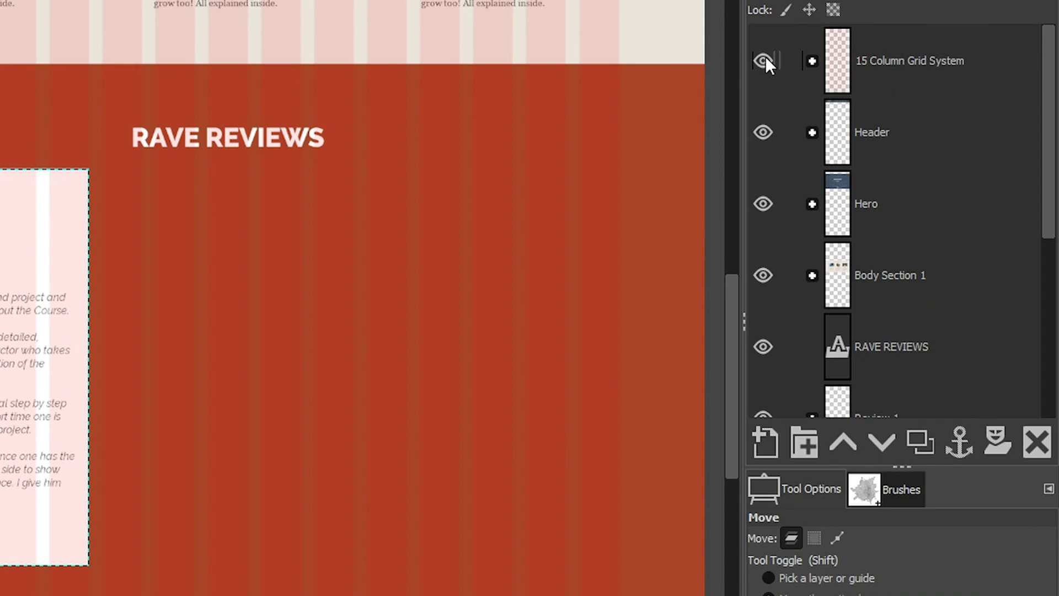
scroll(820, 237, down, 3)
click(819, 237)
scroll(820, 237, down, 1)
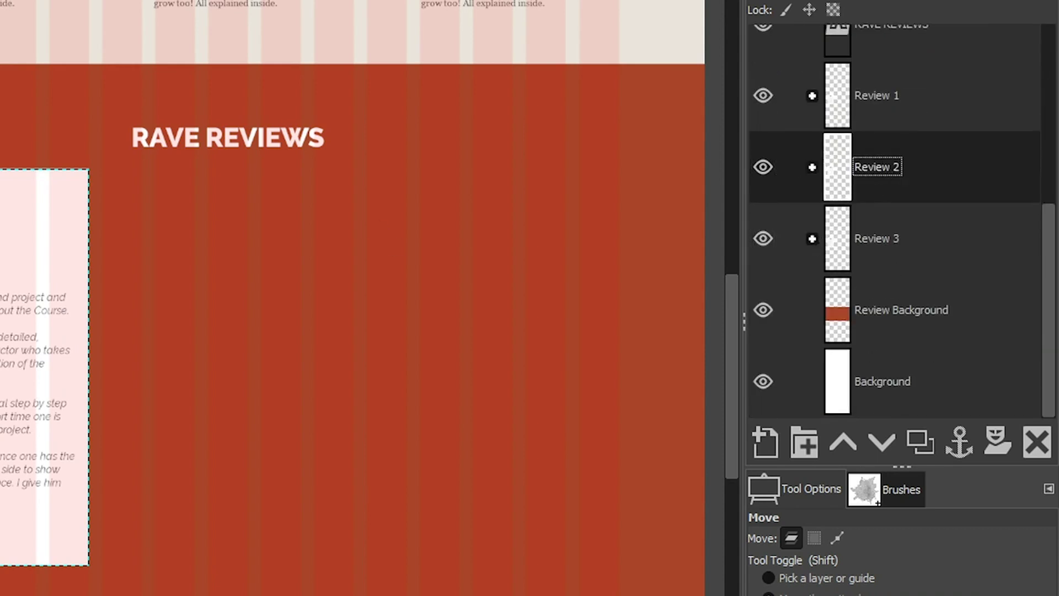
drag(3, 331, 204, 333)
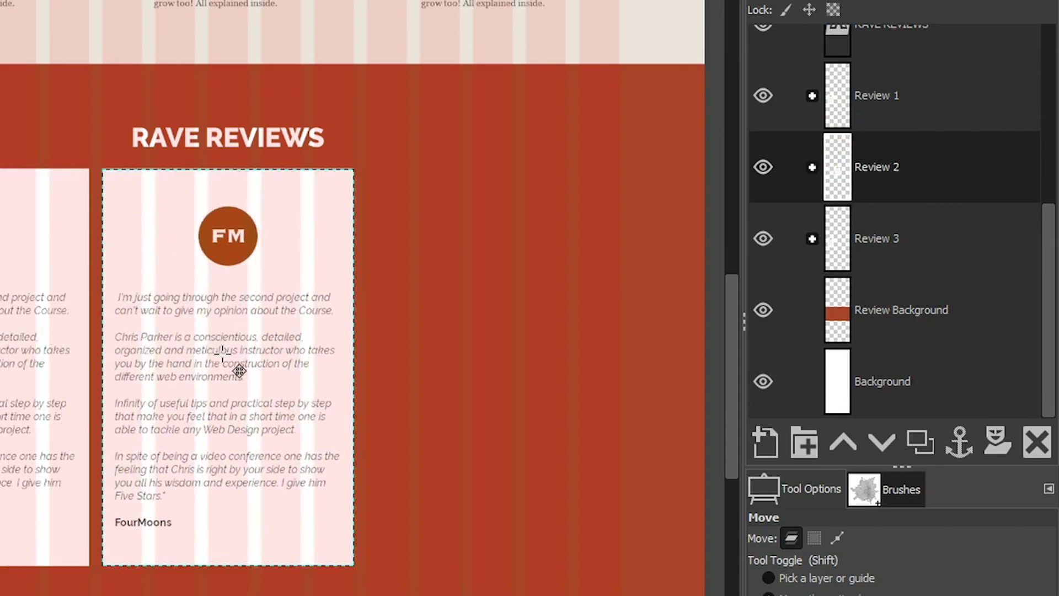
Move the Review 3 card to the right of the second card along the grid columns, then hide the 15 Column Grid System
click(939, 234)
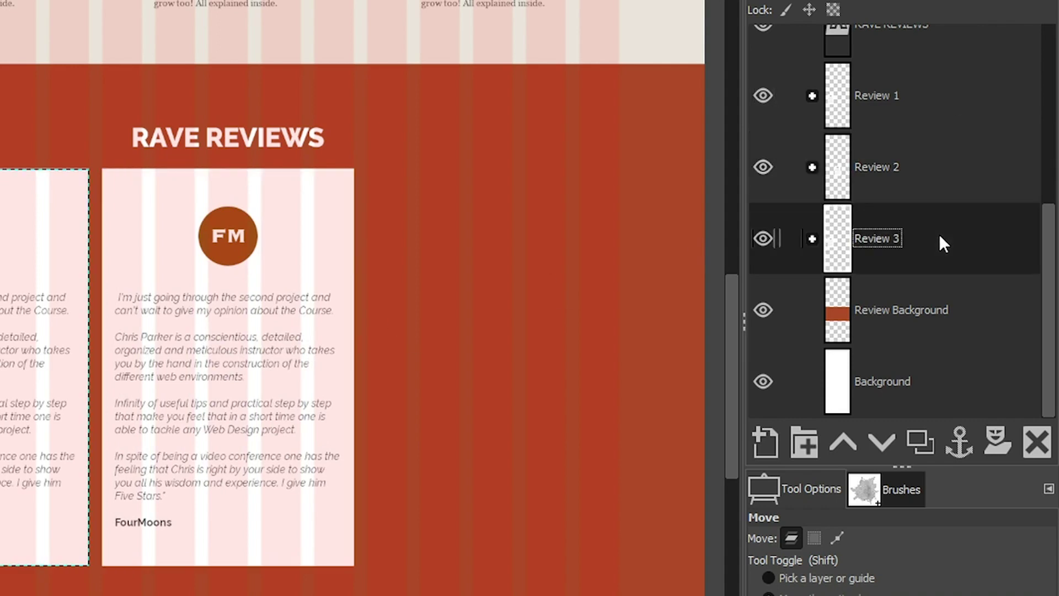
drag(33, 359, 449, 359)
scroll(779, 244, up, 5)
click(763, 59)
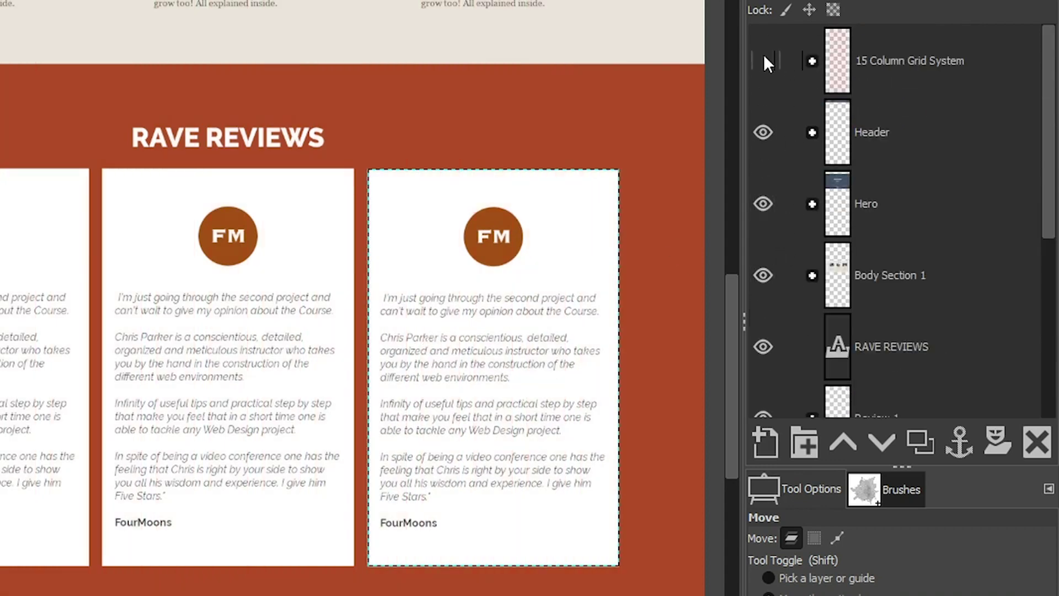
Align the top edges of the three review cards relative to the active layer
key(a)
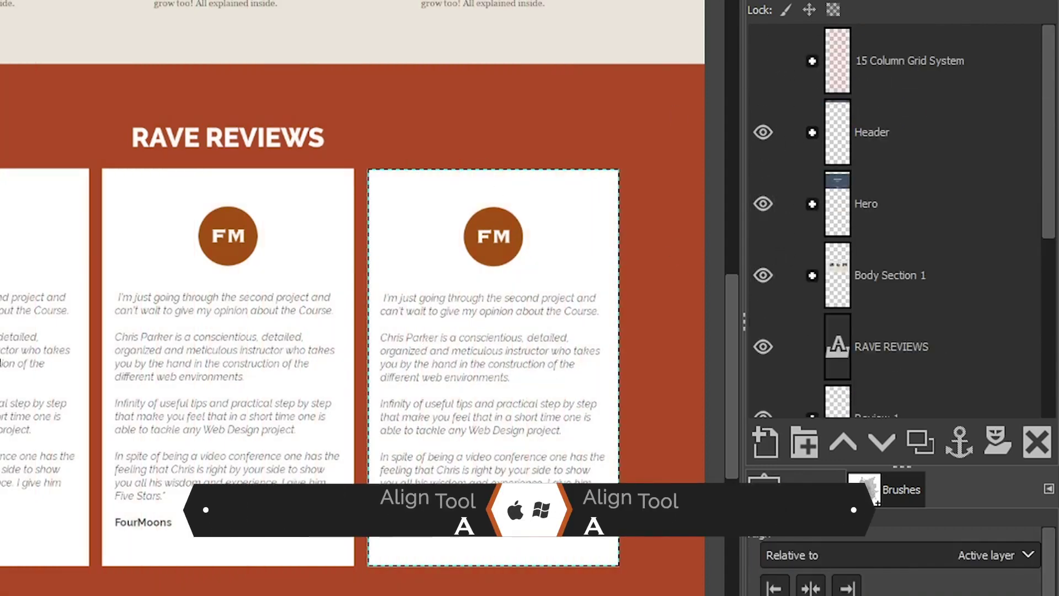
shift+click(259, 377)
shift+click(434, 362)
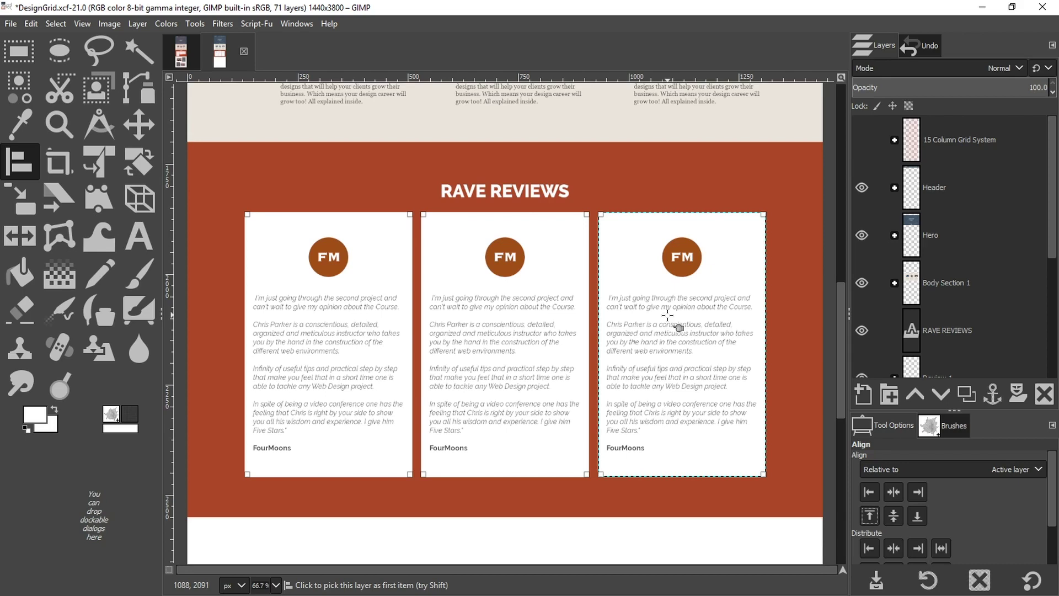
In the GIMP_Web_Design_Project reference design, hide the 15 Column Grid System and copy the whole text of the second review
key(t)
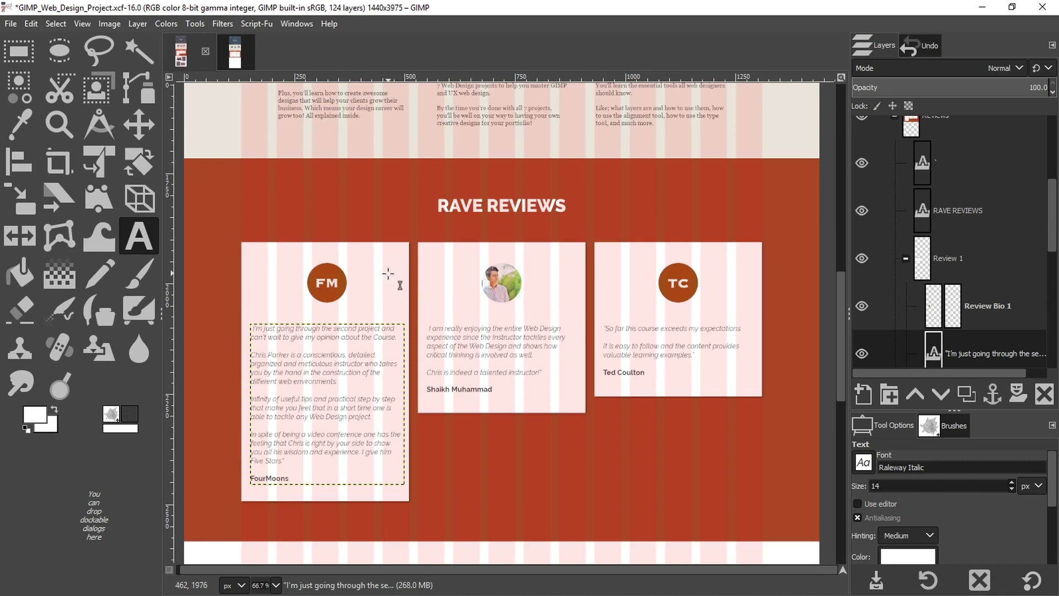
scroll(408, 292, up, 5)
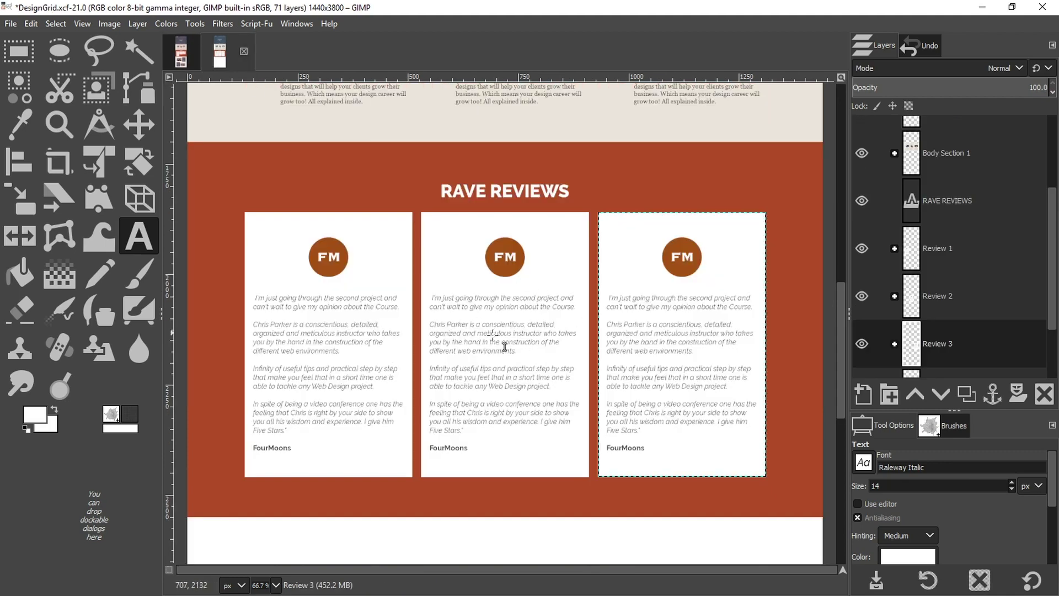
click(180, 60)
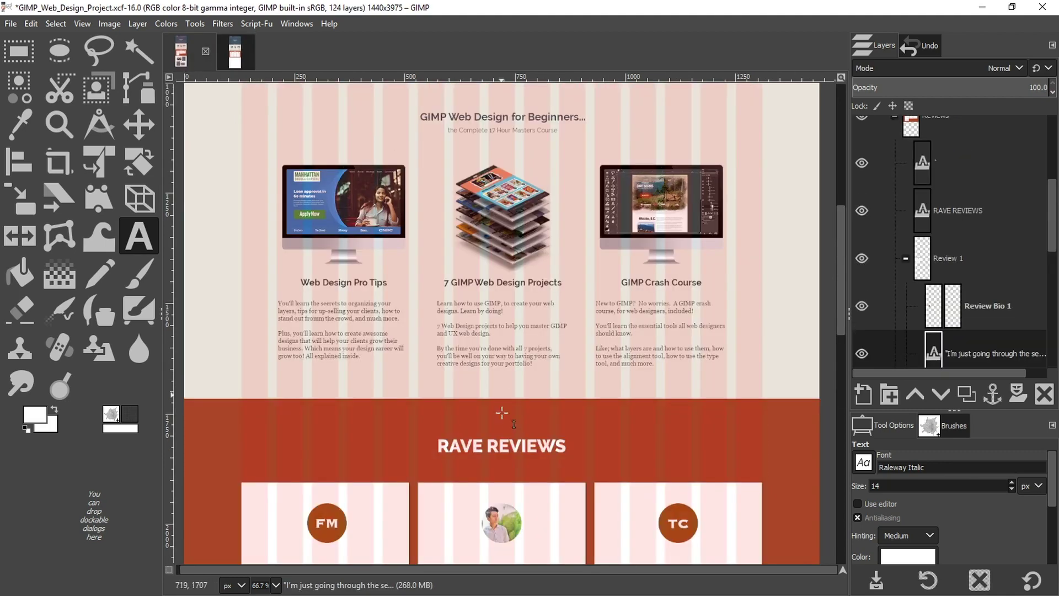
scroll(502, 413, down, 5)
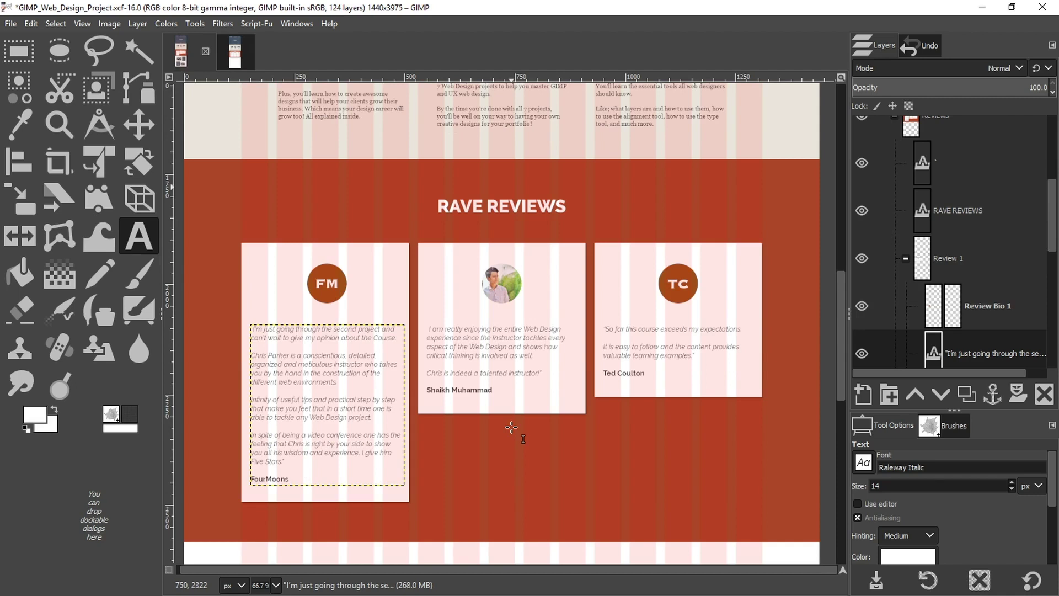
scroll(862, 204, up, 8)
click(862, 140)
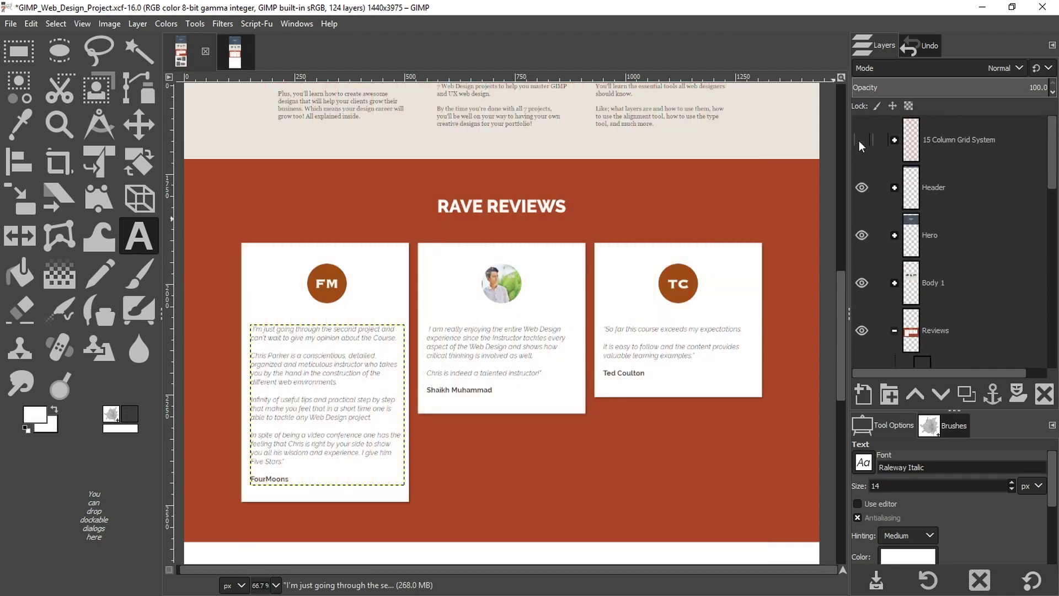
click(494, 356)
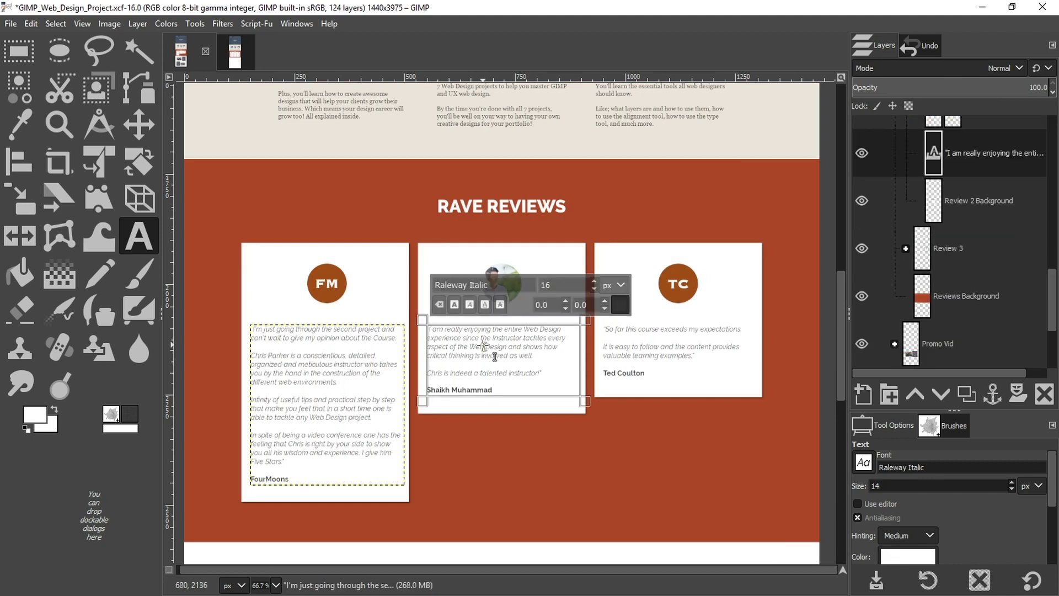
key(ctrl+a)
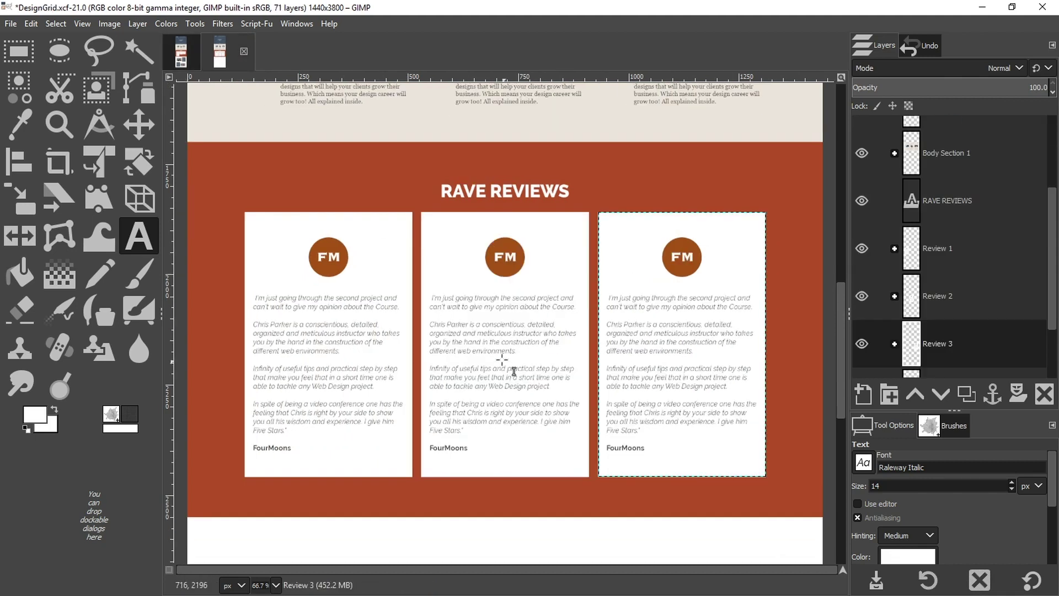
Replace the Review 2 card's text in the DesignGrid design with the copied review and shorten its text box to fit
click(498, 348)
key(ctrl+a)
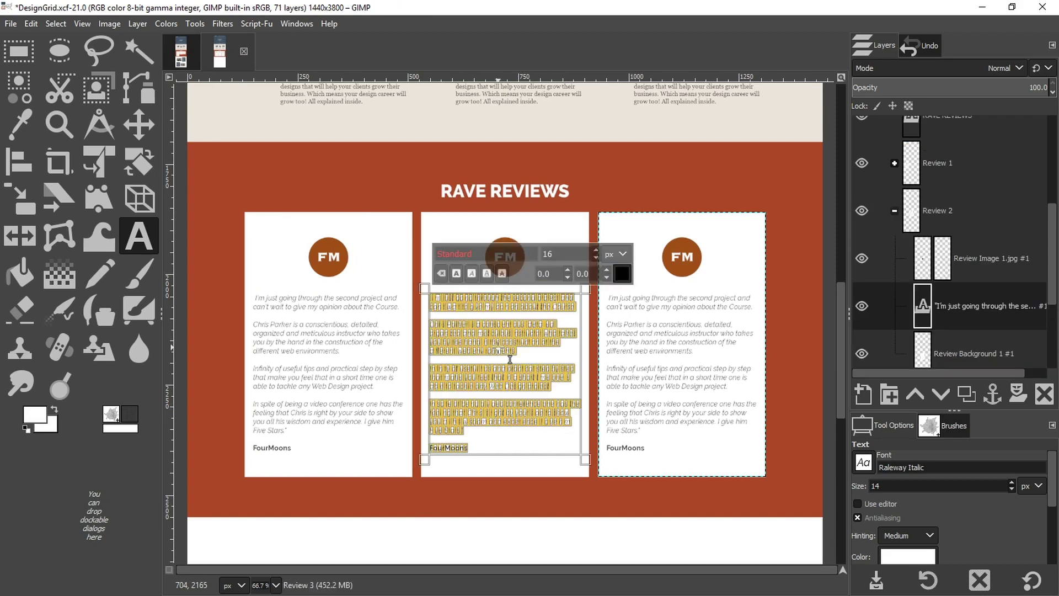
key(ctrl+v)
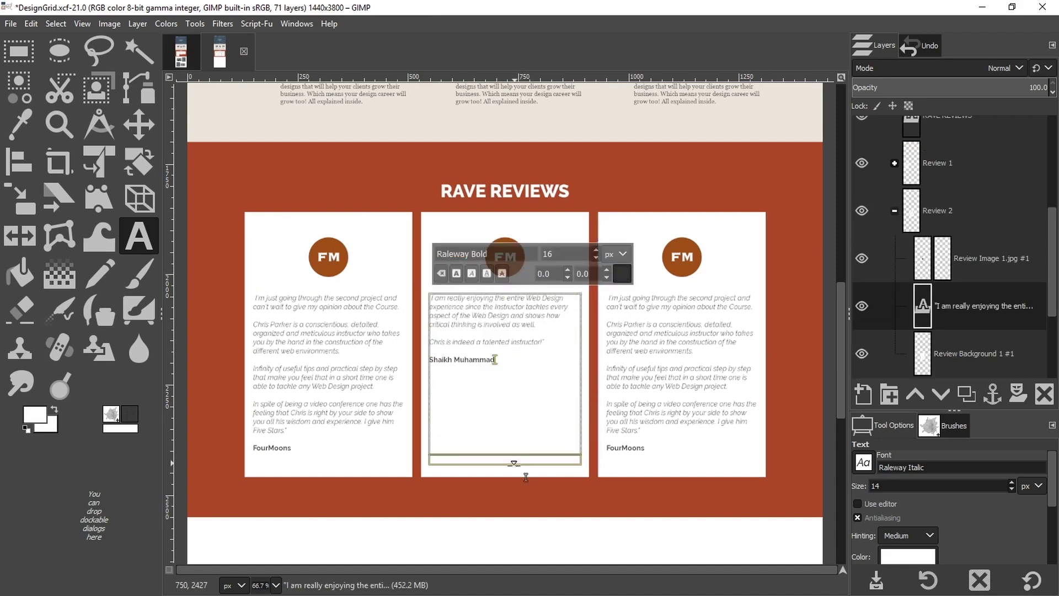
drag(513, 460, 524, 381)
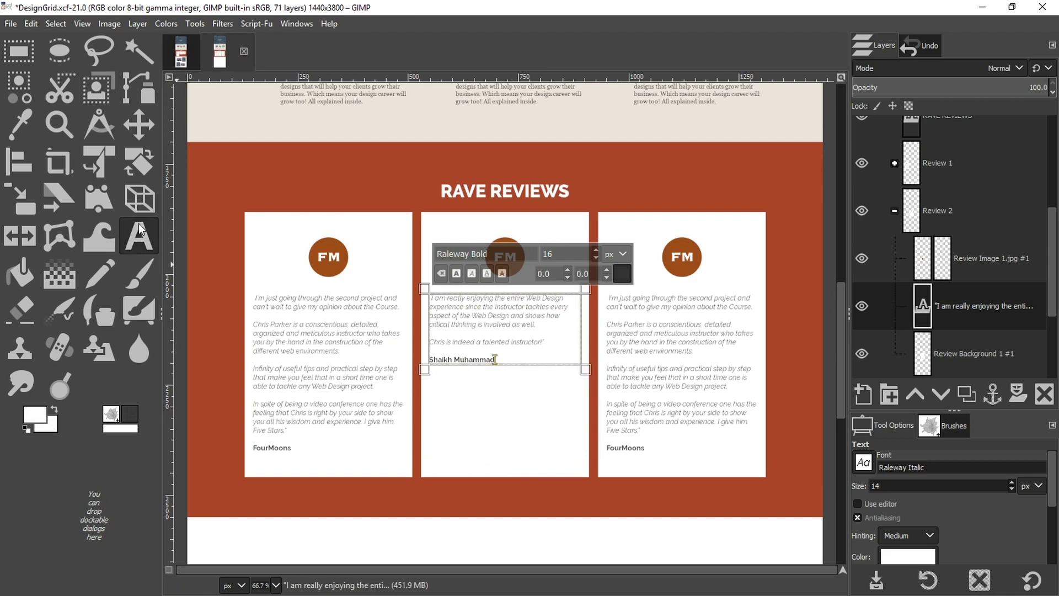
key(Escape)
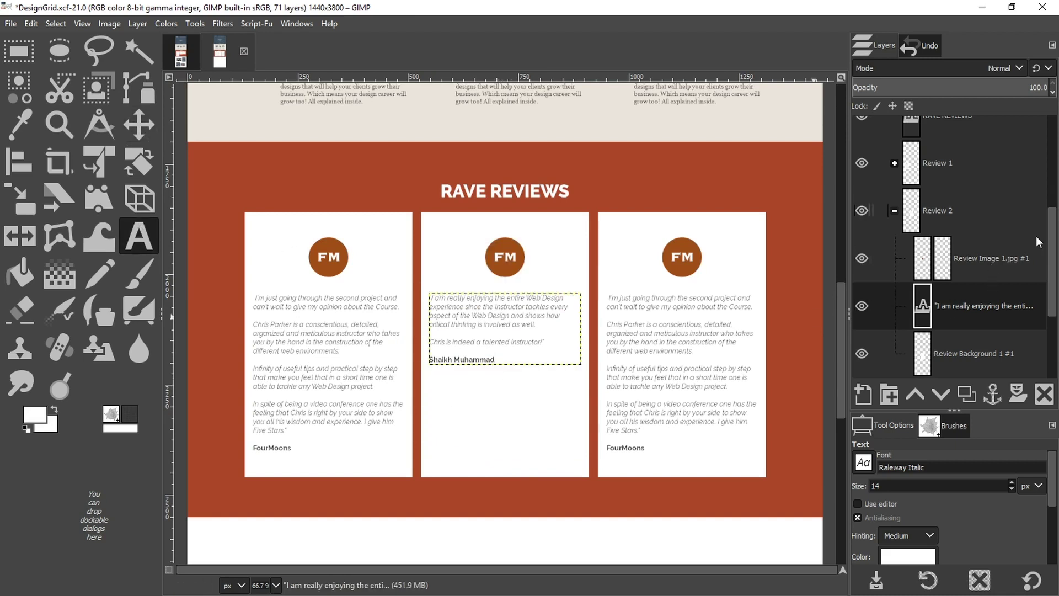
Select the Review Background 1 #1 layer in the Review 2 group and start scaling it
scroll(1020, 323, down, 1)
click(1020, 324)
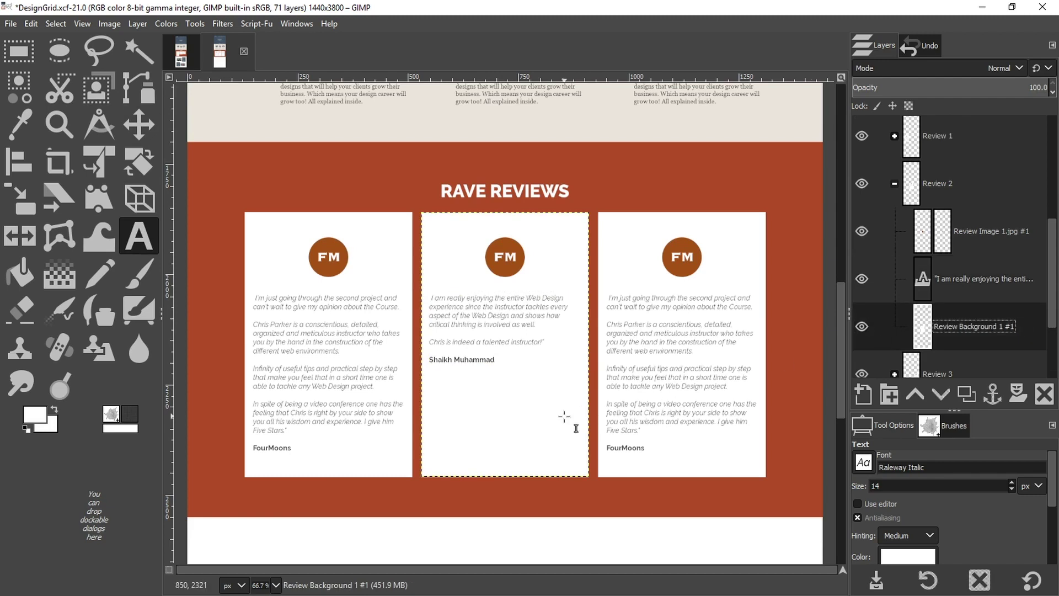
key(shift+s)
click(546, 414)
drag(504, 473, 502, 430)
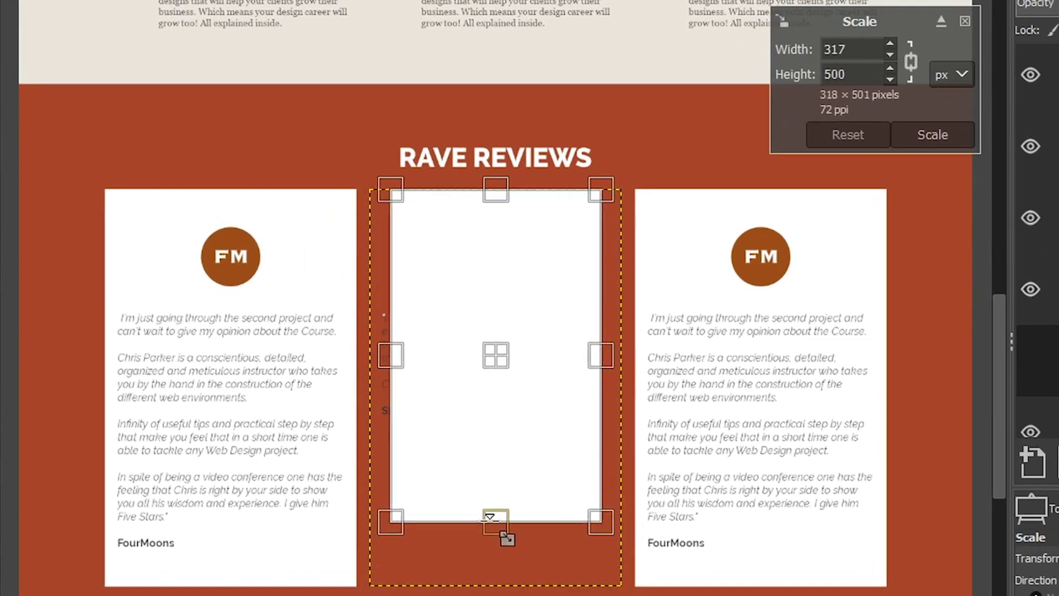
drag(490, 518, 504, 525)
key(ctrl+z)
Unlink the aspect ratio and shorten the Review 2 background from its lower edge to about 380 × 377 px
click(911, 60)
drag(497, 579, 508, 454)
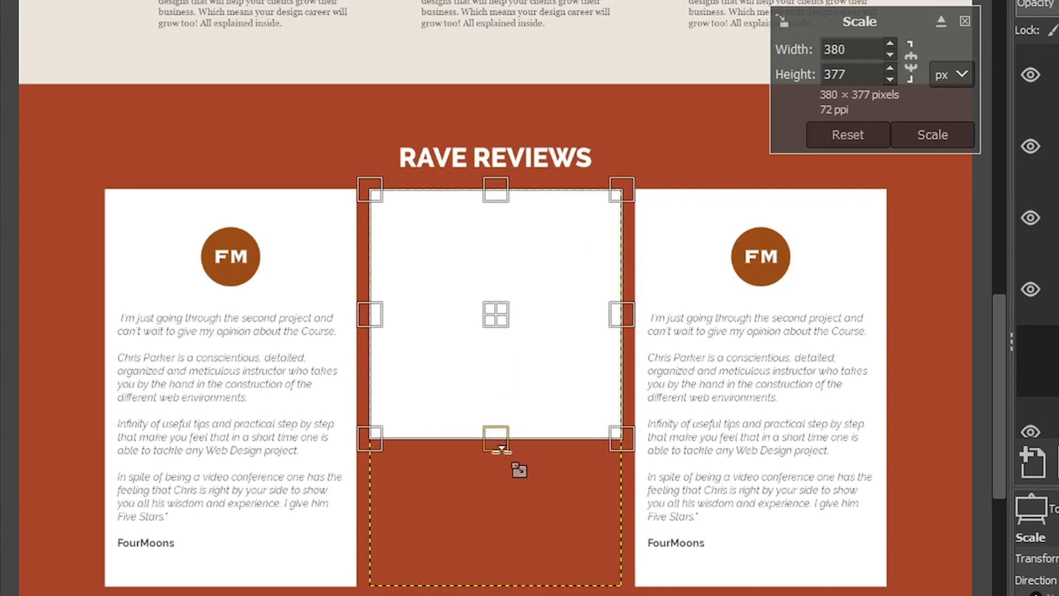
key(Return)
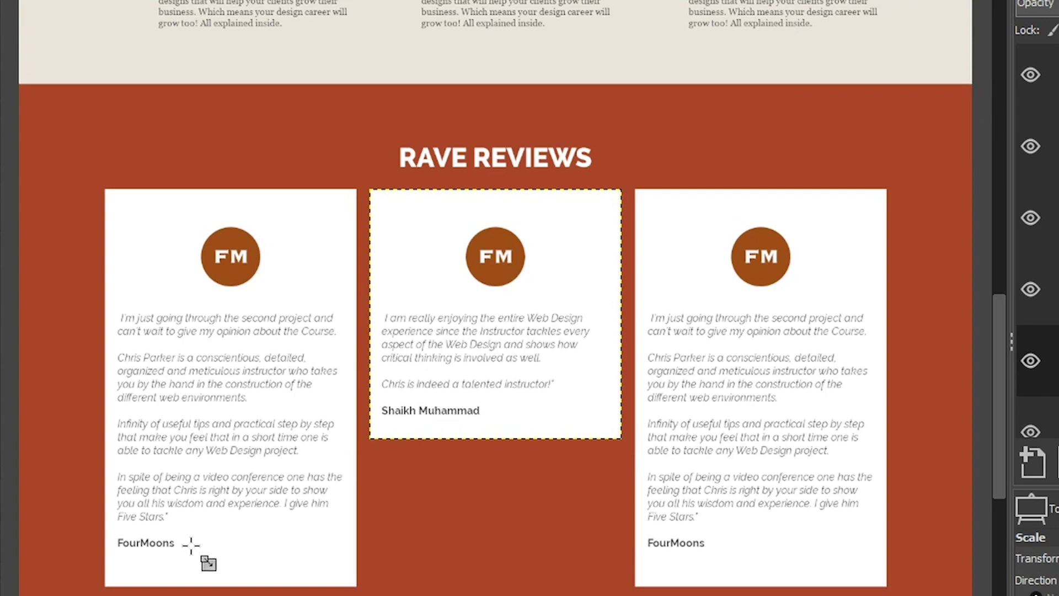
Measure the vertical gap between the reviewer name and the lower edge of the first review card
key(z)
click(134, 570)
click(133, 571)
click(133, 568)
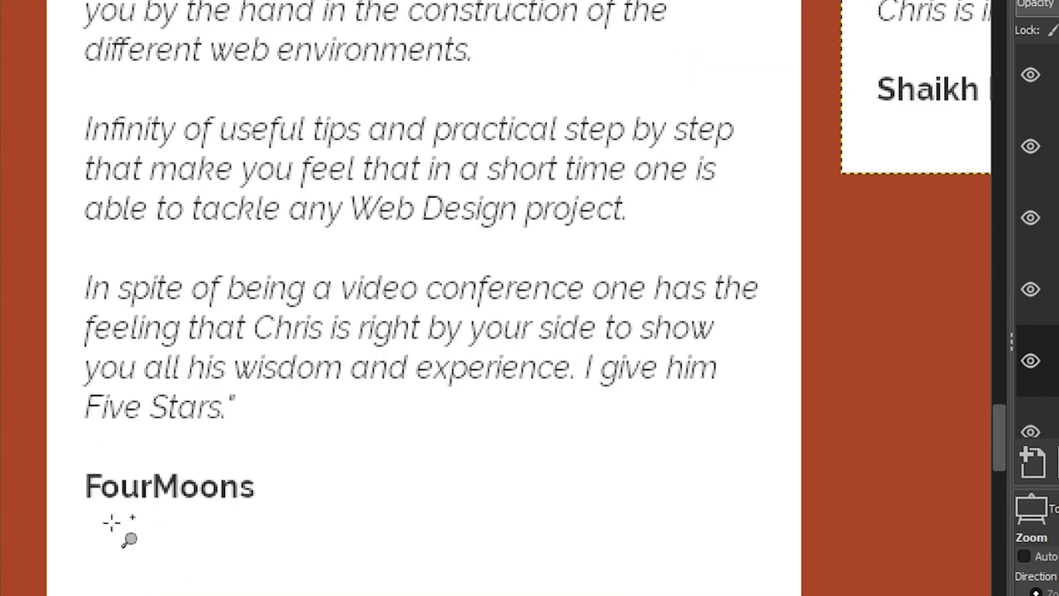
key(shift+m)
drag(312, 418, 312, 497)
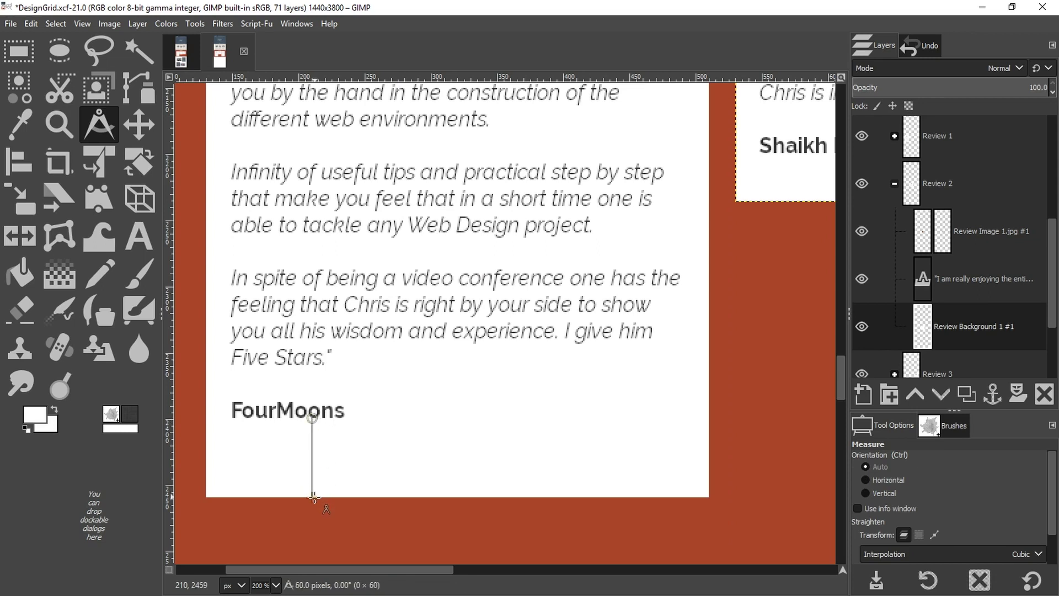
Measure 60 px down from the reviewer name on the second card and place a horizontal guide at that point
drag(436, 570, 546, 570)
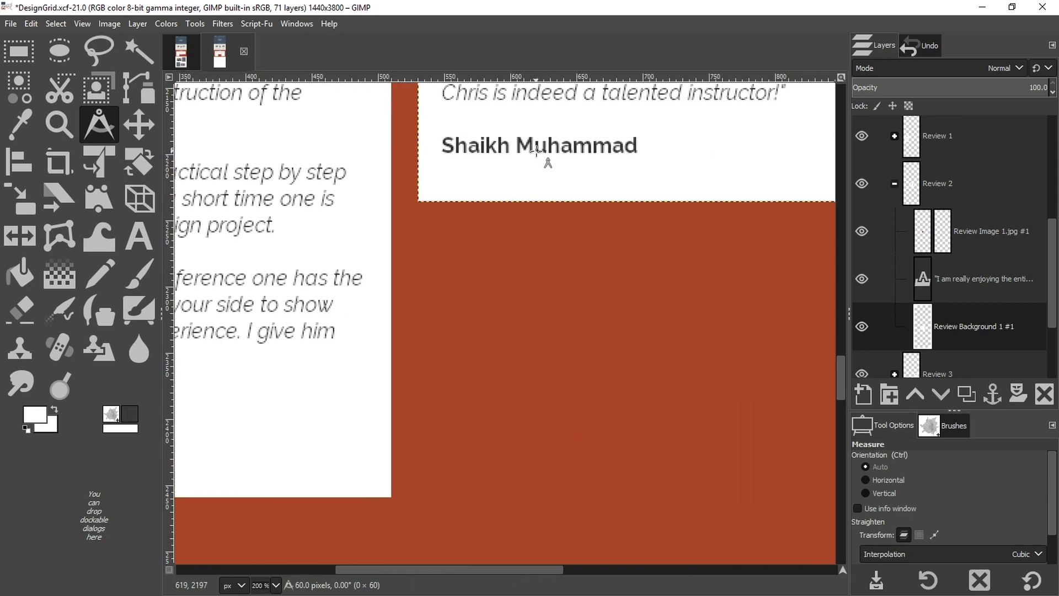
mouse_move(539, 153)
mouse_down()
mouse_move(539, 241)
mouse_move(540, 233)
mouse_up()
drag(573, 77, 576, 232)
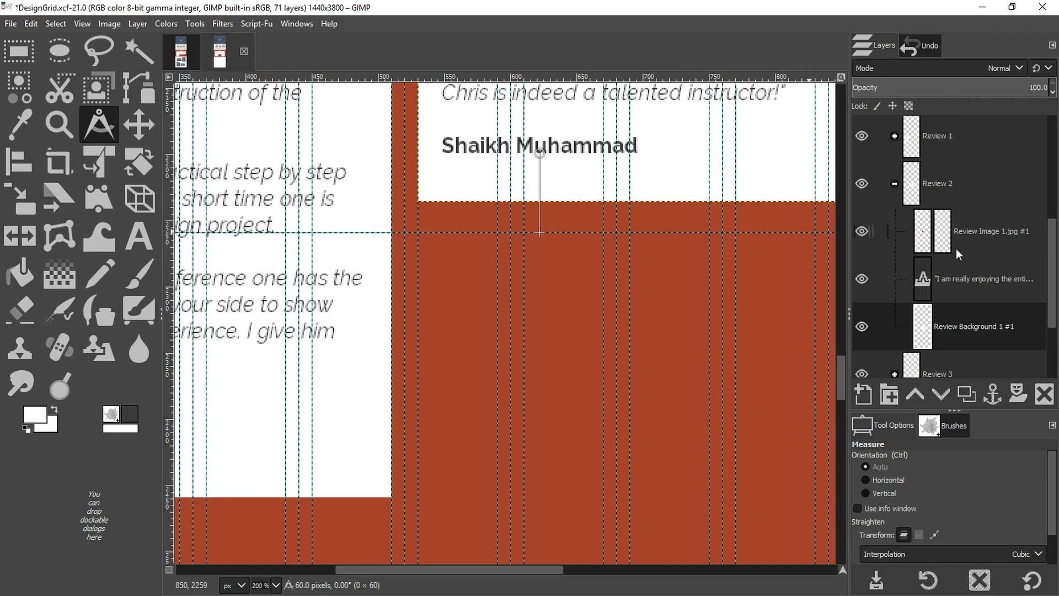
Scale the Review 2 background's lower edge down to the horizontal guide, then hide the guides
key(shift+s)
click(761, 306)
drag(679, 205, 684, 234)
key(z)
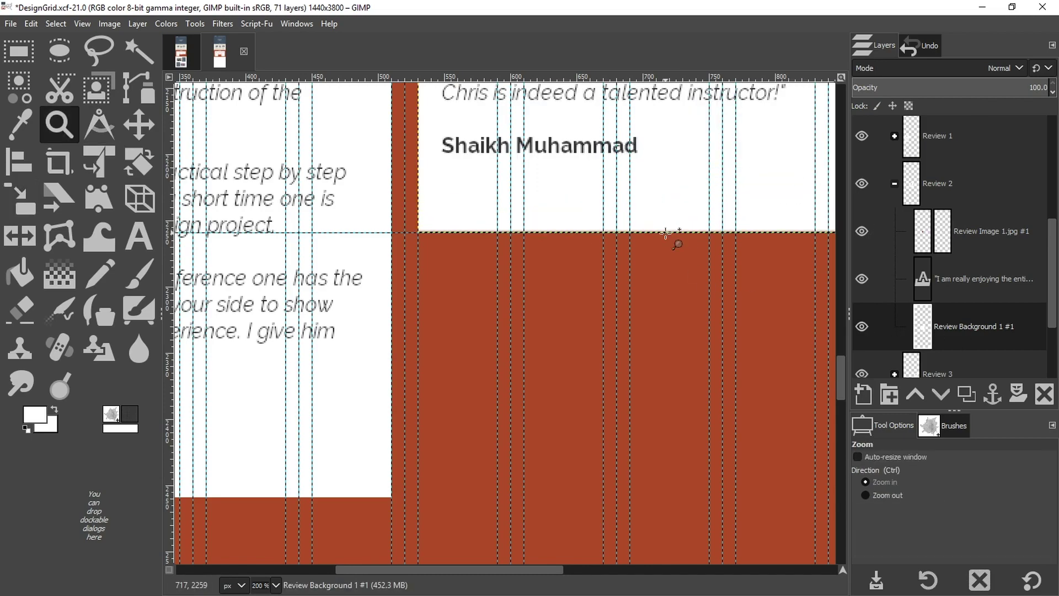
ctrl+click(666, 232)
ctrl+click(665, 232)
ctrl+click(666, 233)
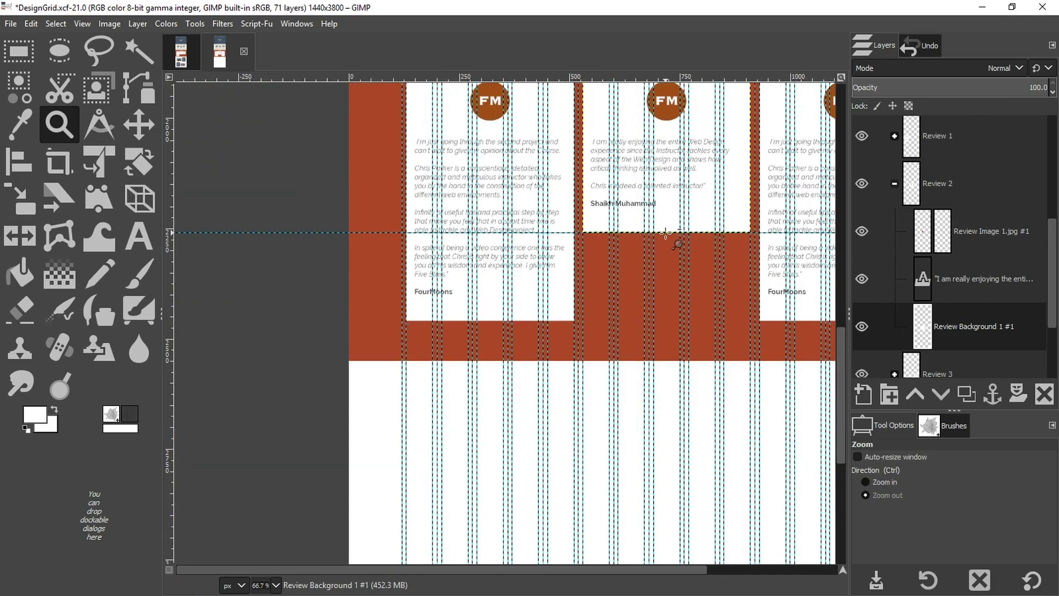
ctrl+click(665, 232)
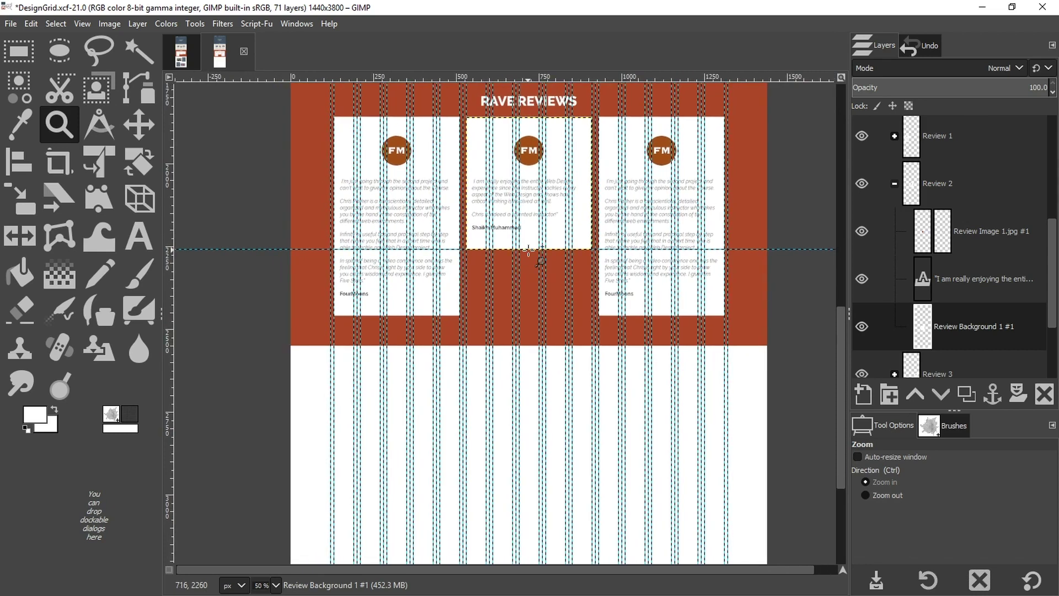
key(ctrl+shift+t)
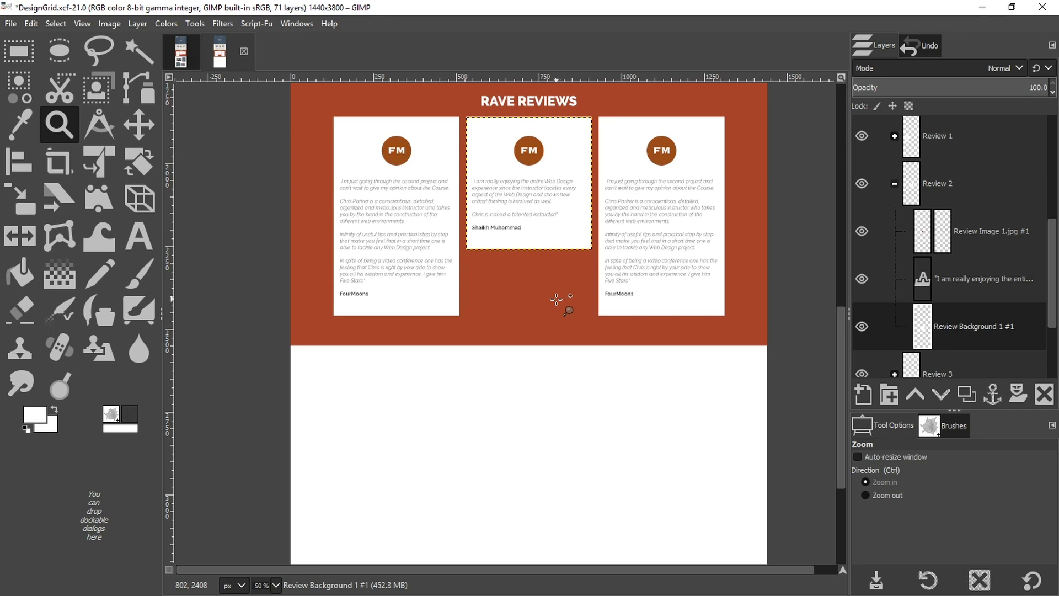
click(556, 166)
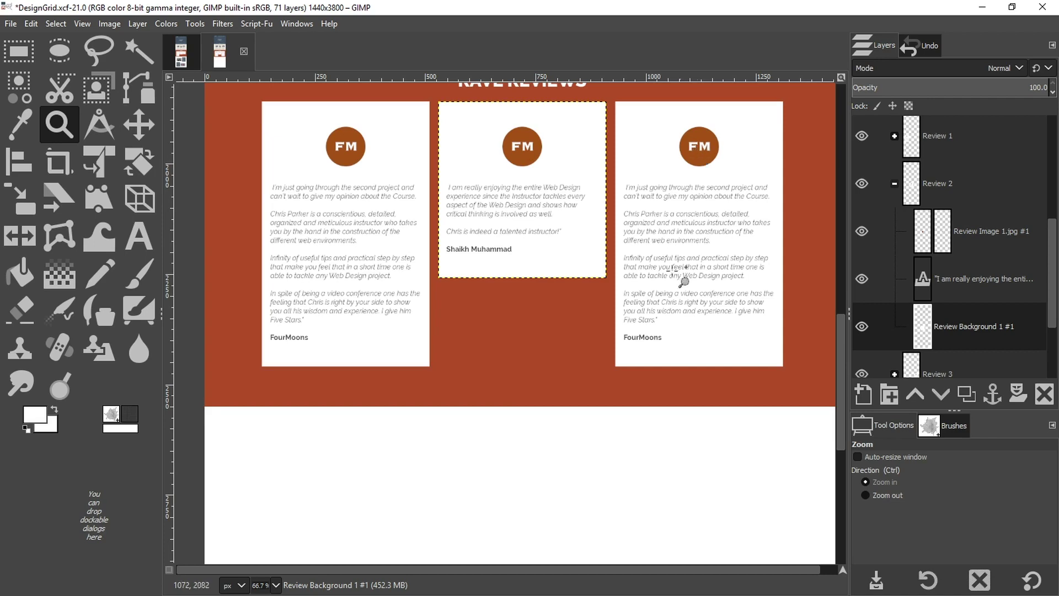
drag(842, 356, 838, 250)
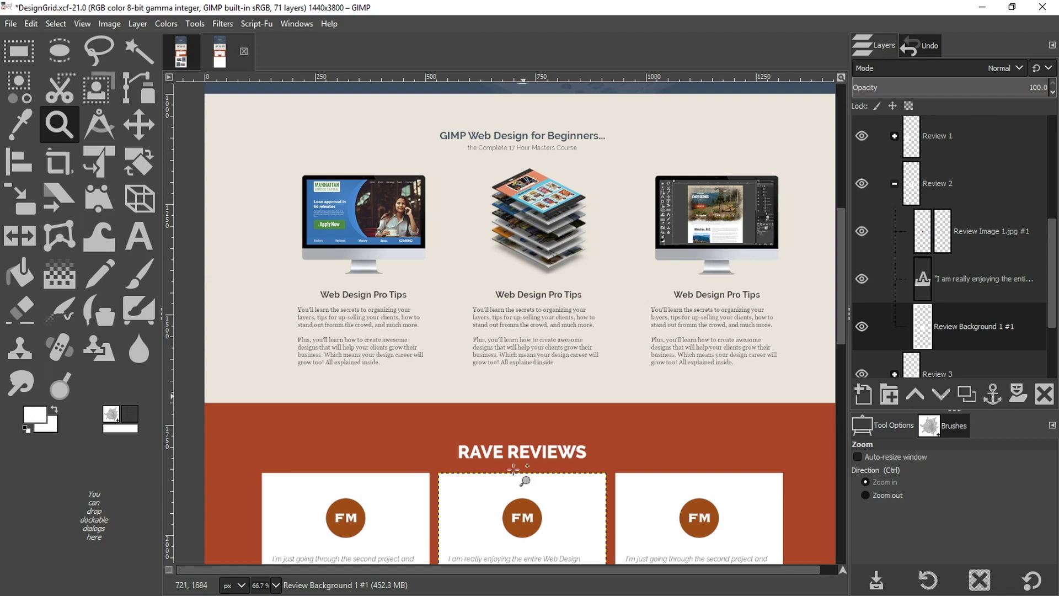
scroll(554, 570, right, 1)
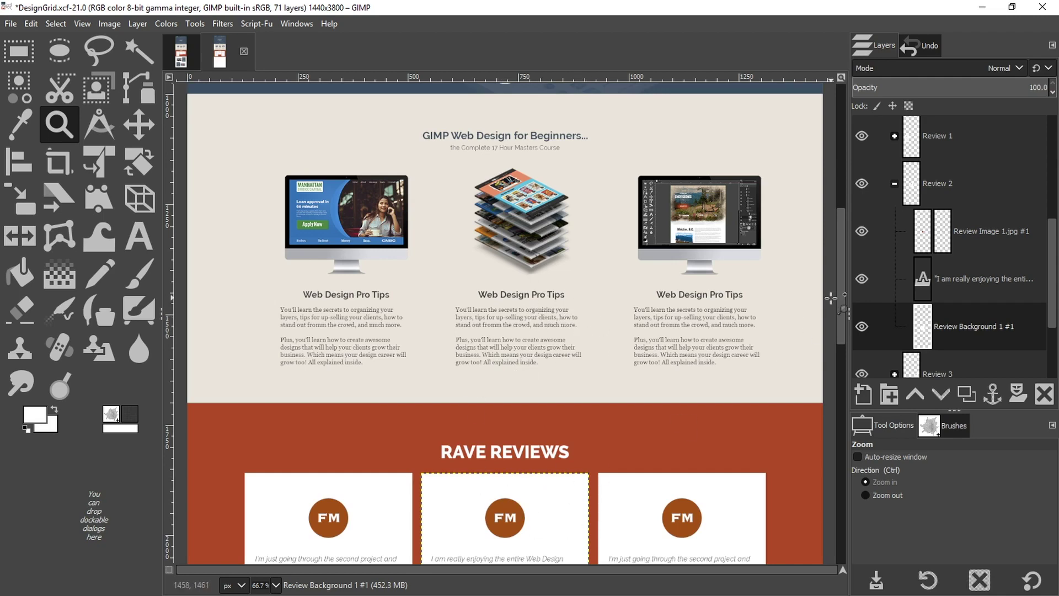
drag(840, 280, 842, 289)
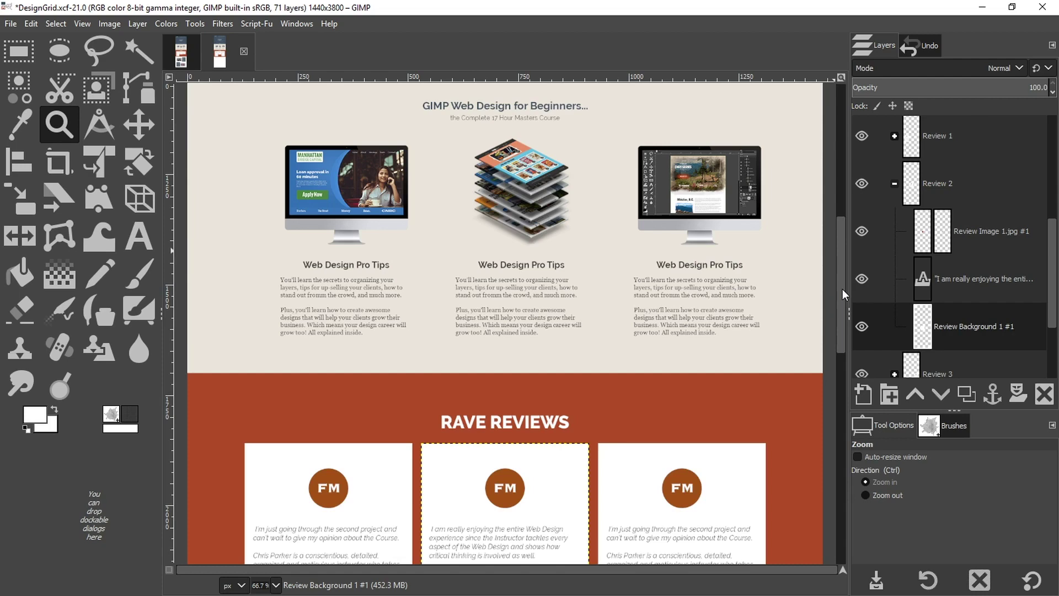
scroll(842, 289, down, 5)
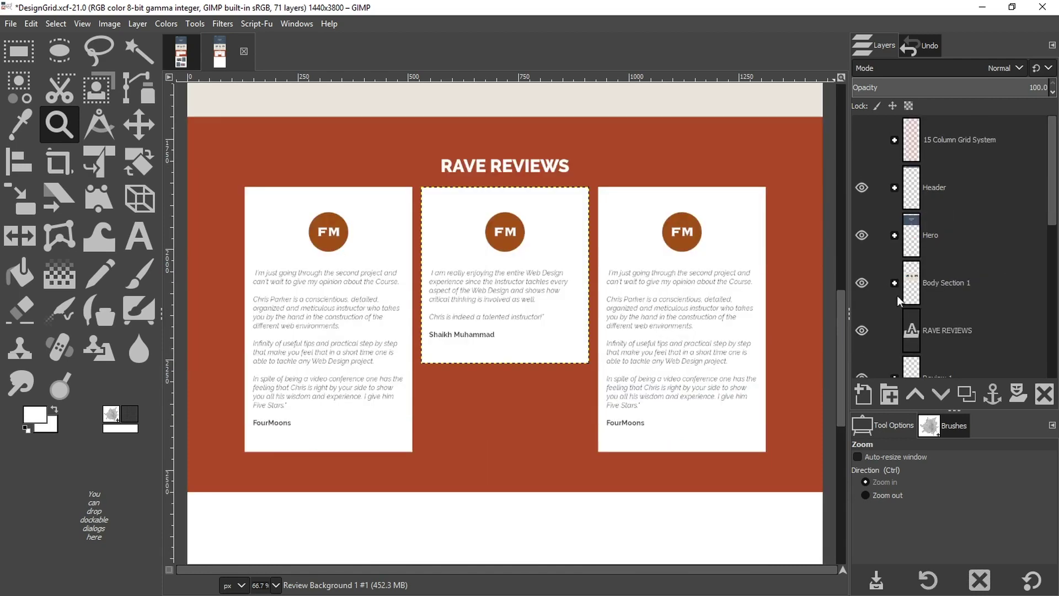
Collapse the Review 2 group and create a new layer group named Reviews above the RAVE REVIEWS text layer
scroll(957, 303, down, 3)
scroll(956, 292, up, 3)
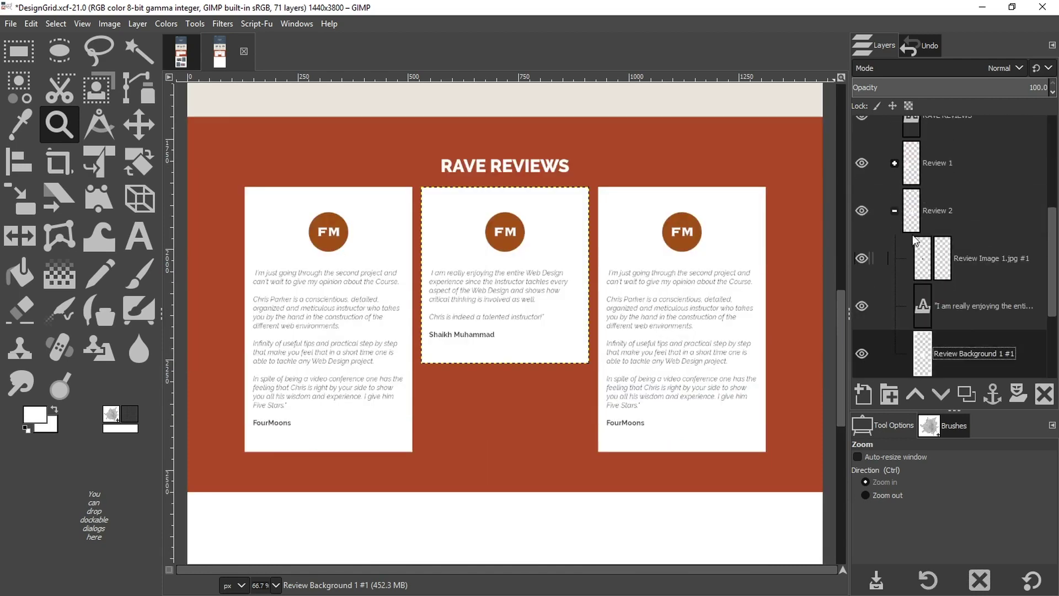
click(894, 209)
drag(1048, 279, 1047, 235)
click(946, 187)
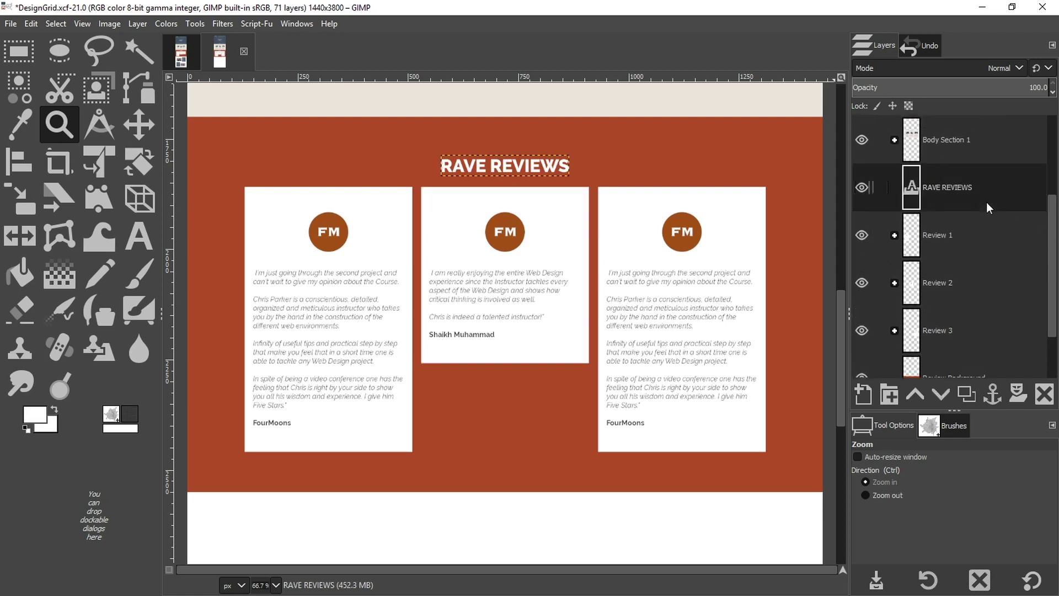
click(888, 392)
double_click(927, 190)
text(Reviews)
Move the RAVE REVIEWS heading and the Review 1, Review 2 and Review 3 groups into the Reviews group in that order
drag(911, 235, 917, 199)
drag(915, 283, 914, 259)
drag(915, 320, 917, 301)
click(917, 359)
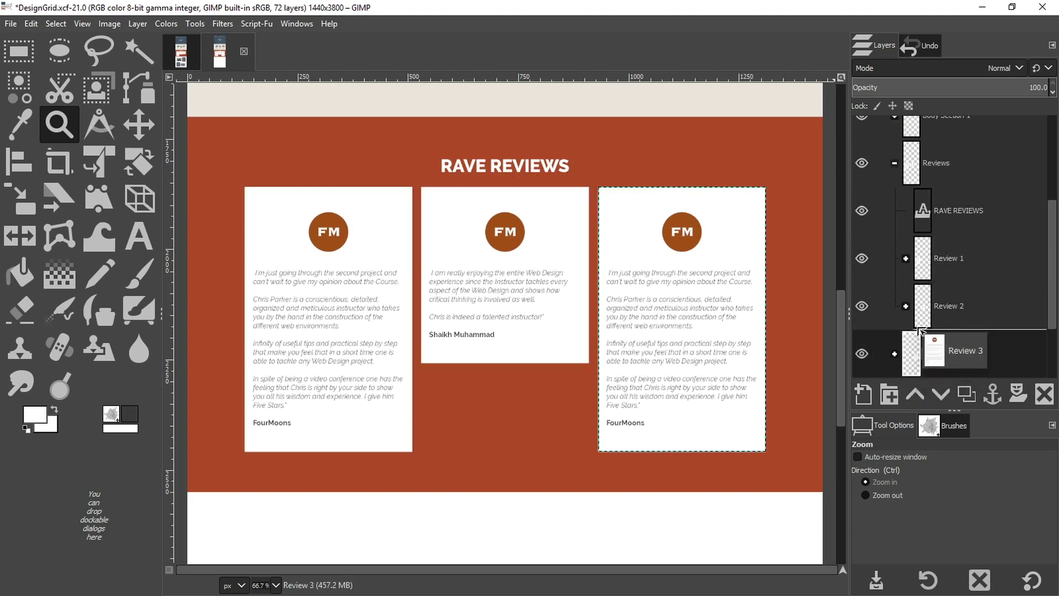
click(892, 164)
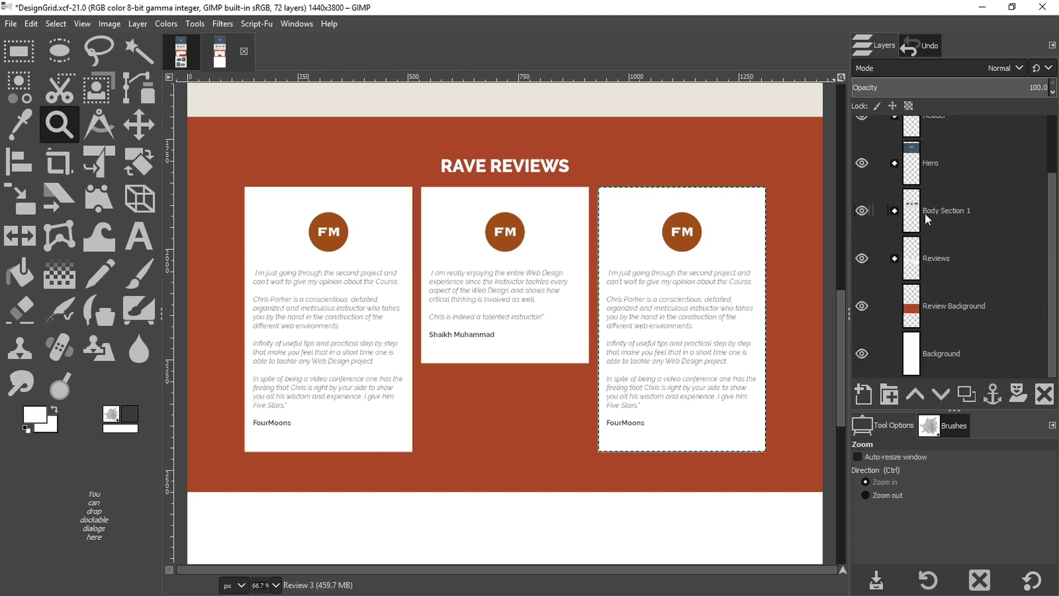
Move the Review Background layer into the Reviews group below the review cards, collapse the group and save the design
click(894, 258)
click(919, 318)
scroll(934, 281, up, 2)
click(896, 205)
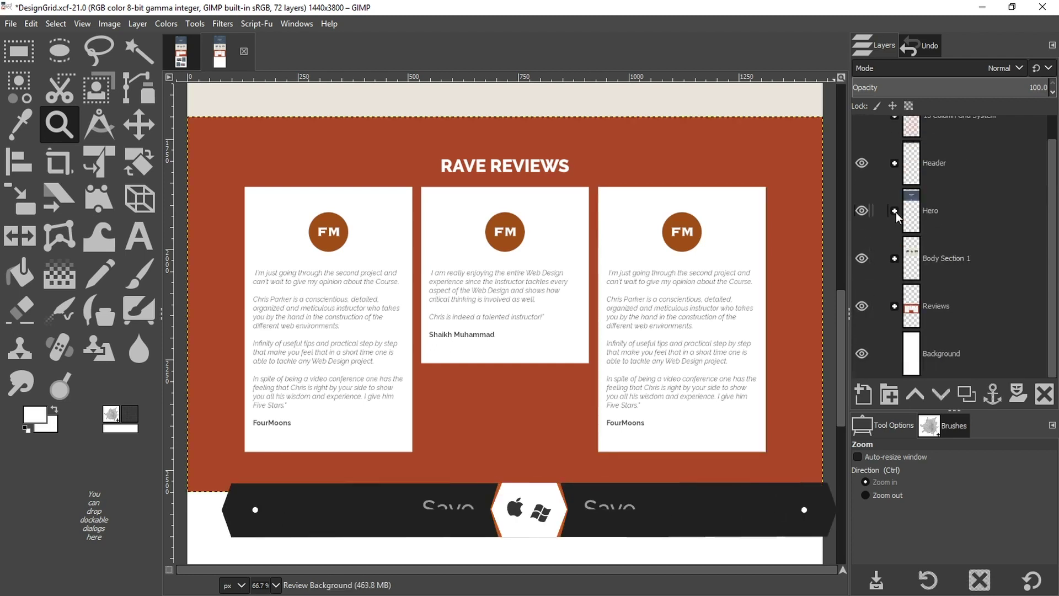
key(ctrl+s)
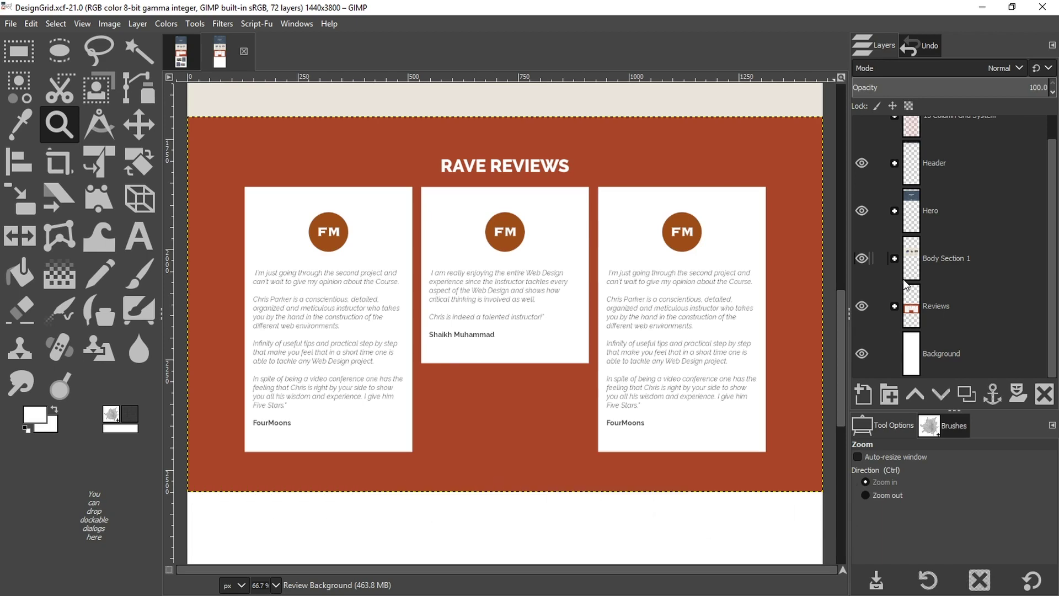
scroll(839, 333, down, 1)
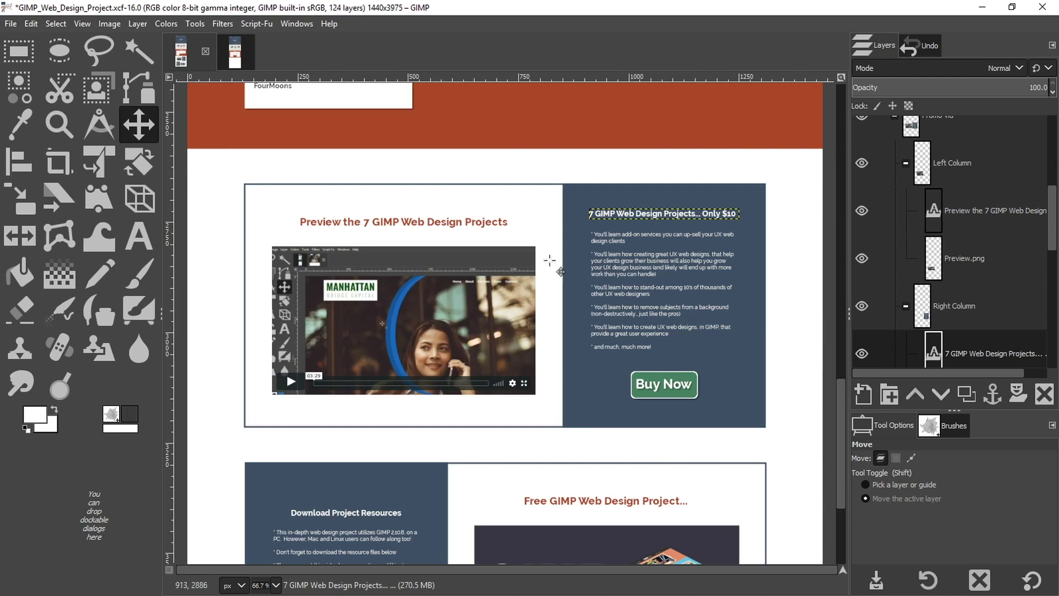
Examine the reference project's promo video section against the 15-column grid and compare it with the empty area in the design
scroll(906, 288, up, 5)
scroll(906, 288, up, 2)
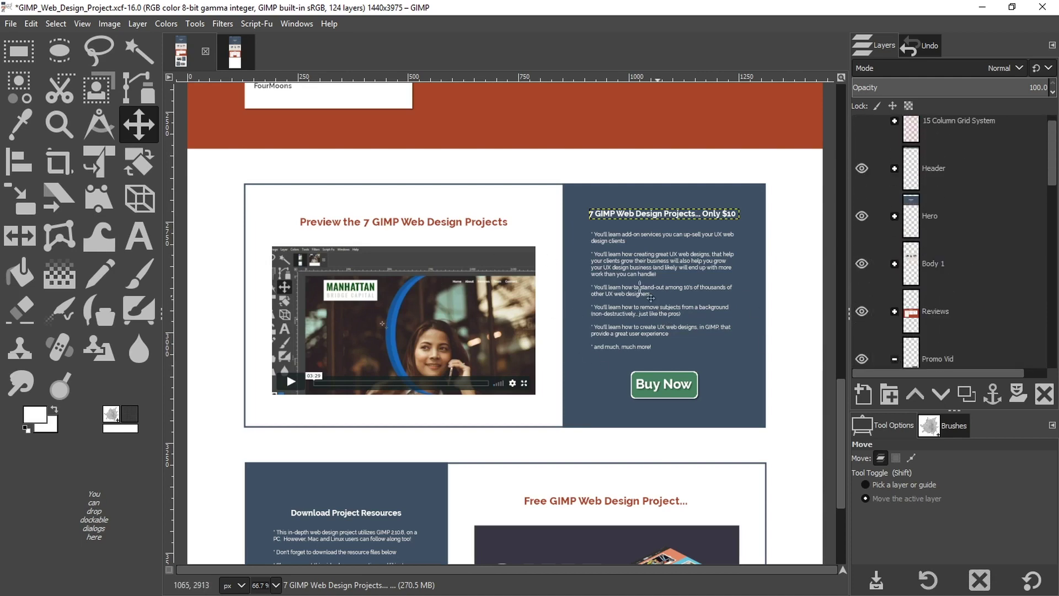
scroll(900, 211, up, 1)
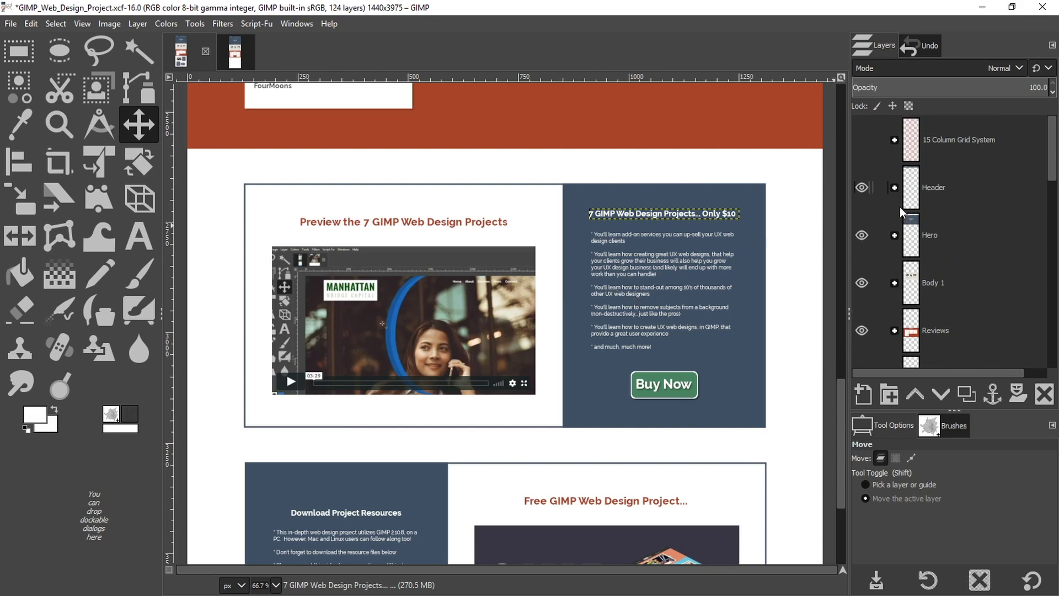
click(860, 140)
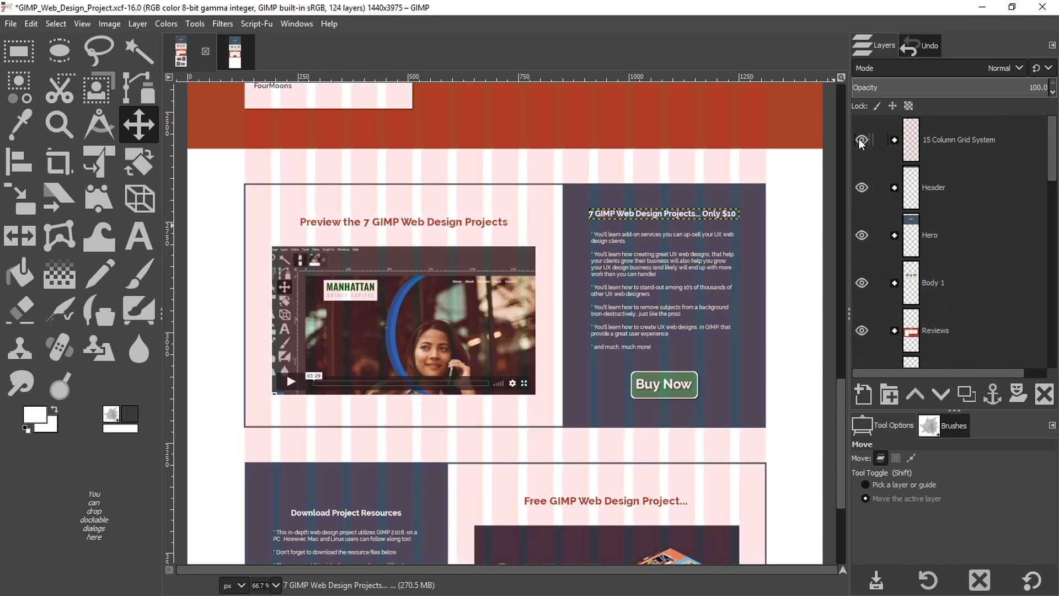
click(861, 141)
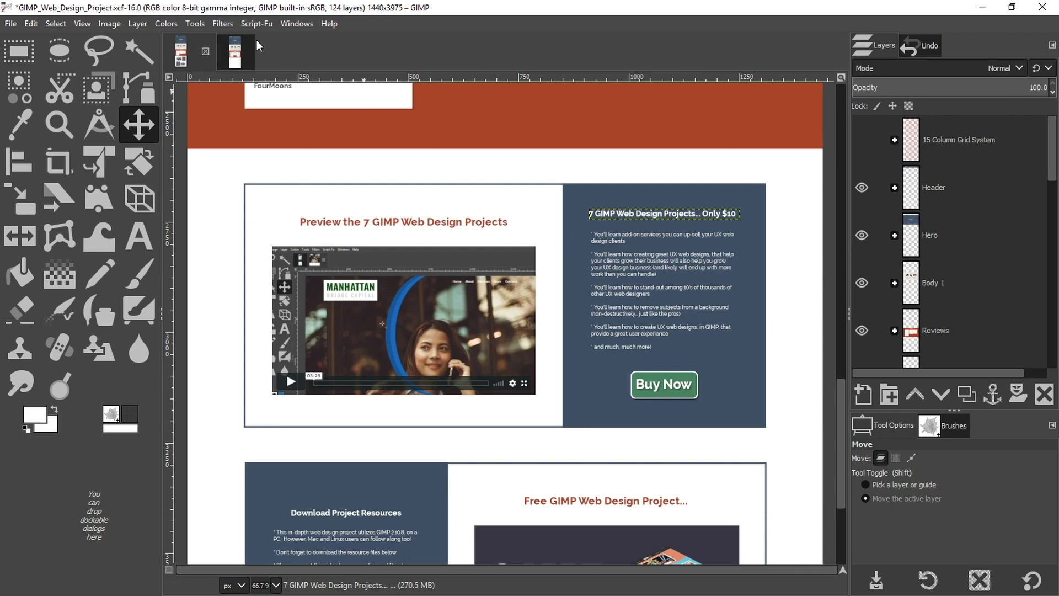
click(240, 55)
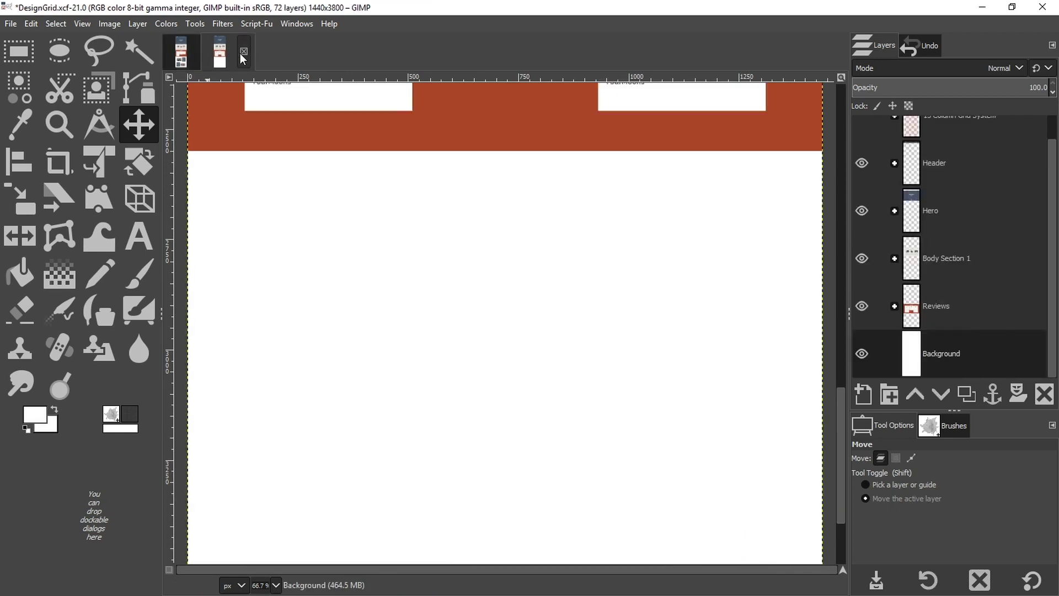
click(184, 55)
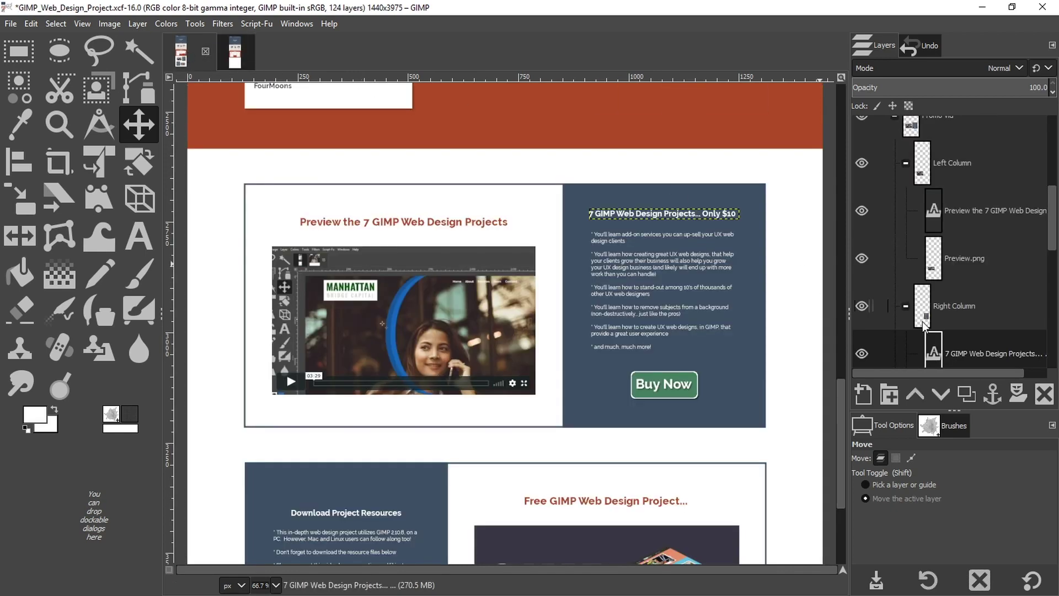
Copy the "7 GIMP Web Design Projects... Only $10" heading layer from the reference project into the DesignGrid design
scroll(979, 301, down, 4)
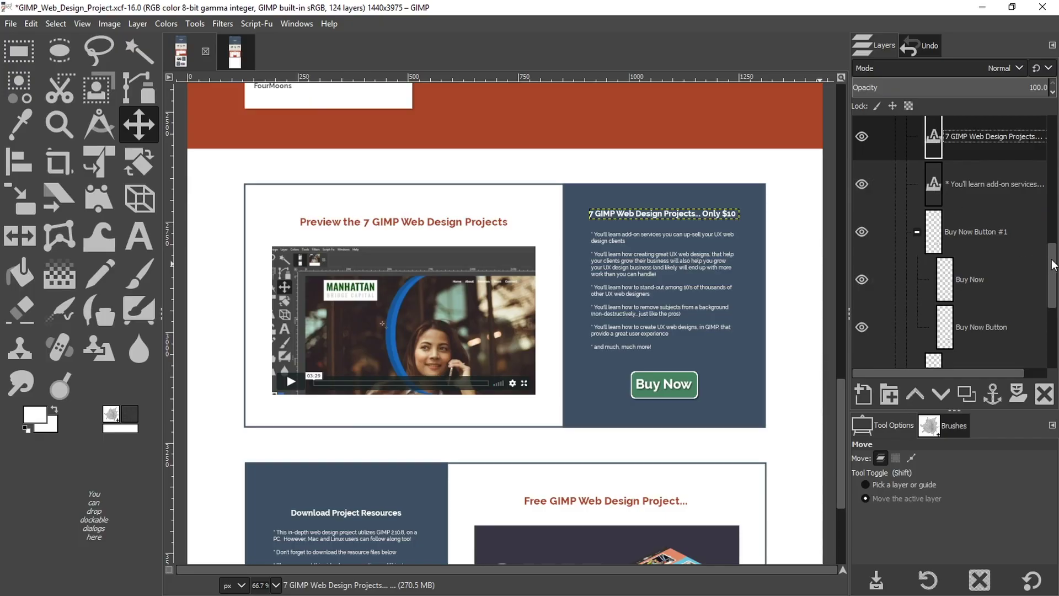
scroll(1052, 264, up, 3)
click(939, 273)
click(932, 224)
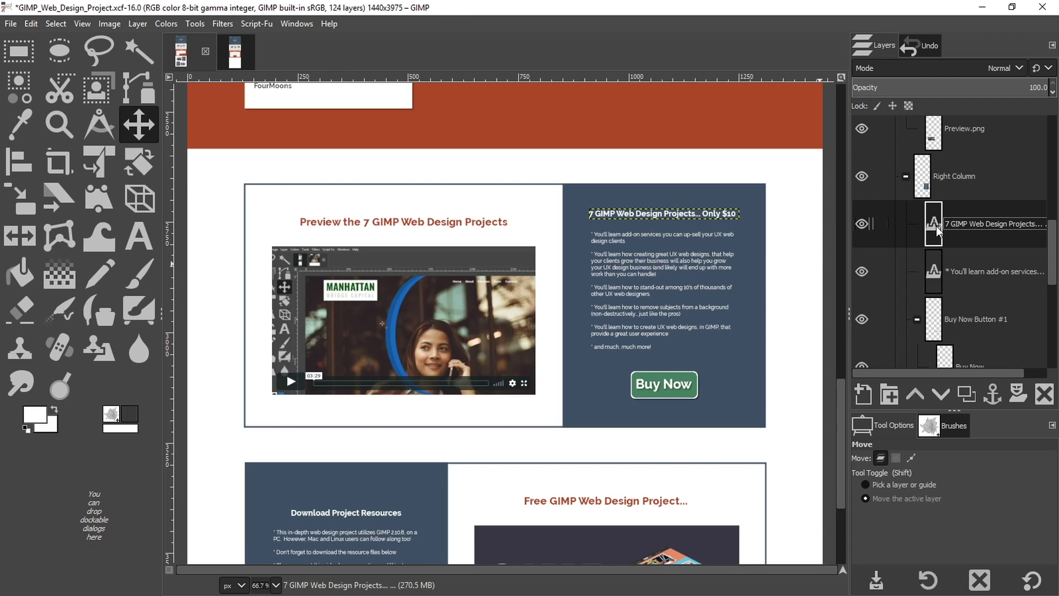
drag(935, 226, 498, 307)
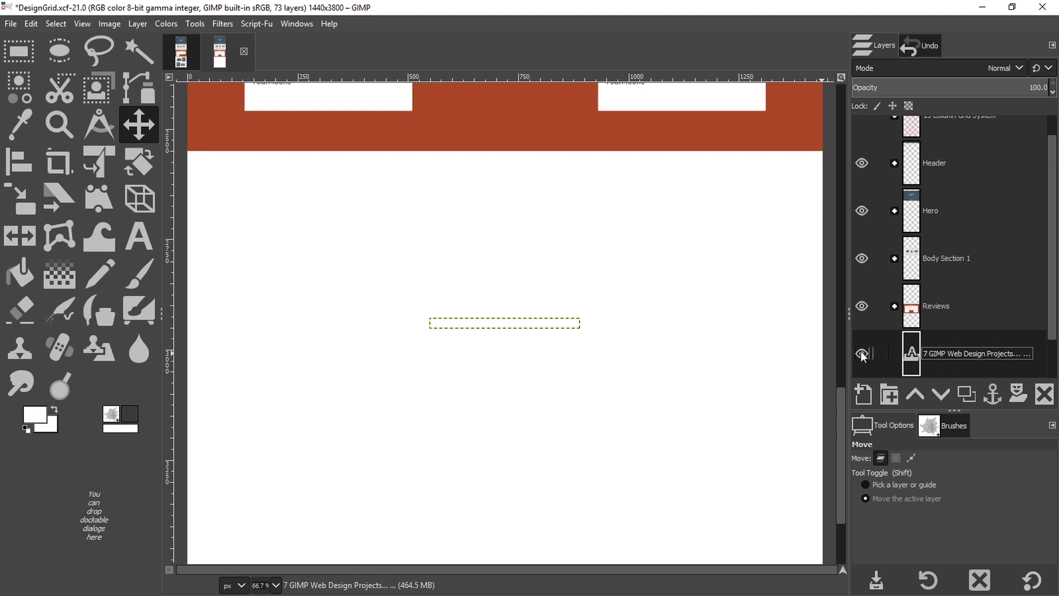
Copy the "* You'll learn add-on services..." bullet text layer from the reference project into the DesignGrid design
click(180, 58)
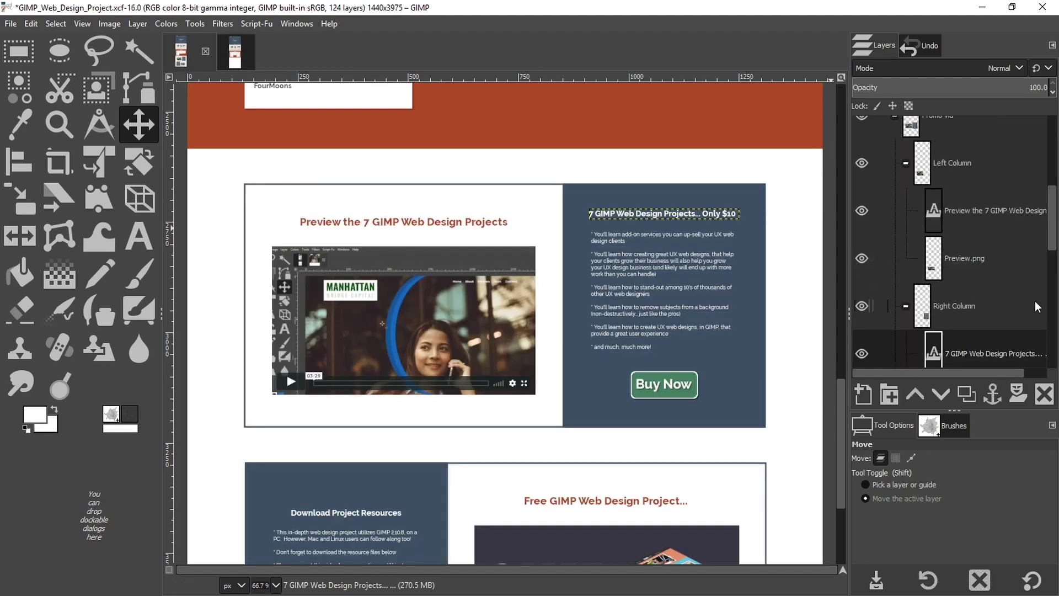
drag(1053, 224, 1054, 266)
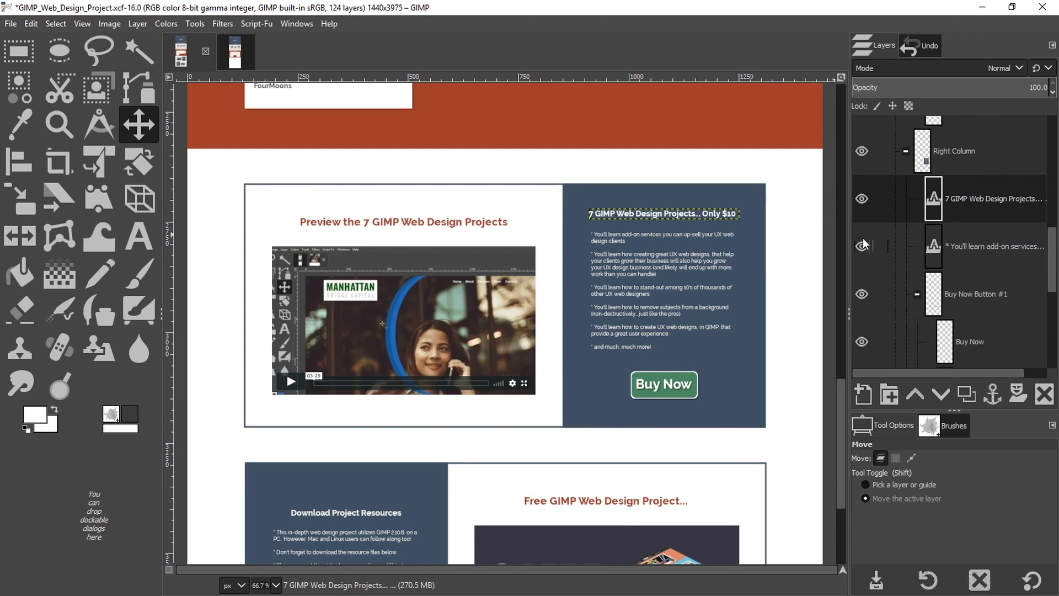
click(935, 241)
drag(934, 246, 603, 367)
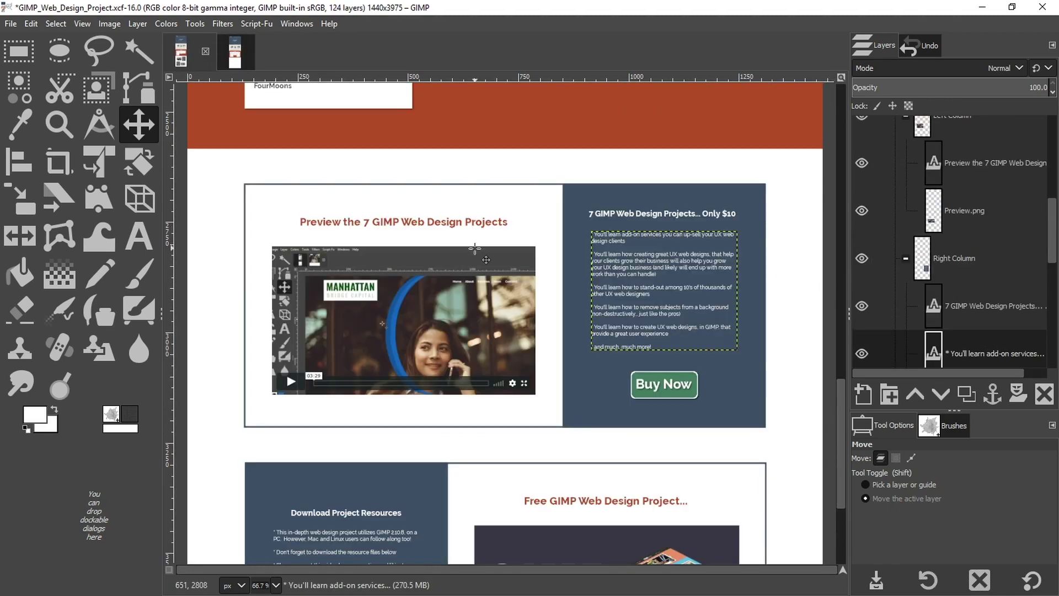
Copy the "Preview the 7 GIMP Web Design Projects" heading and Preview.png layer into the design, placing both at the left below Reviews
drag(990, 162, 341, 276)
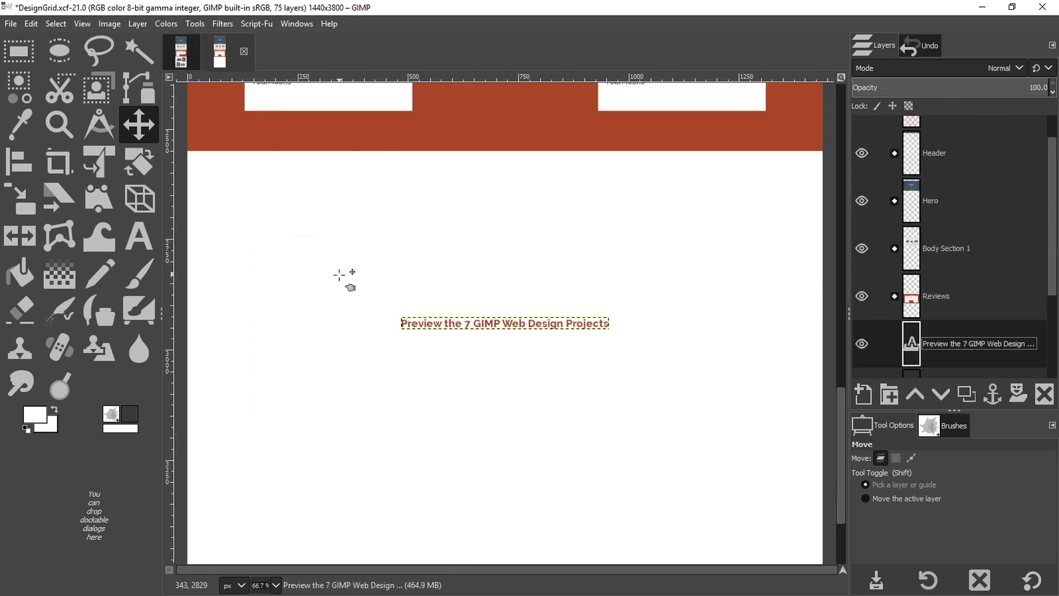
drag(557, 343, 401, 260)
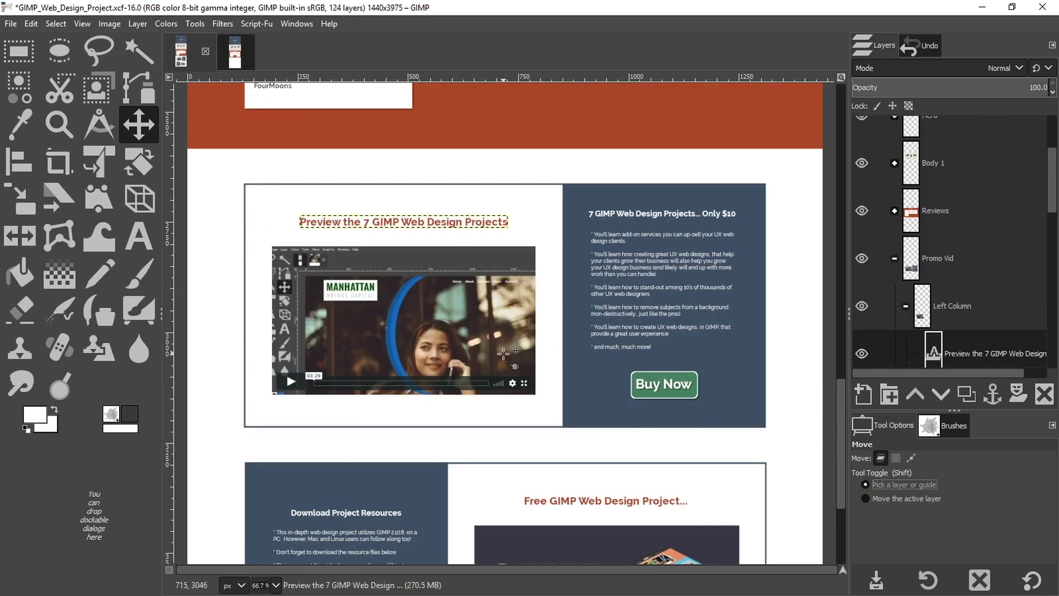
shift+click(425, 304)
drag(949, 339, 386, 348)
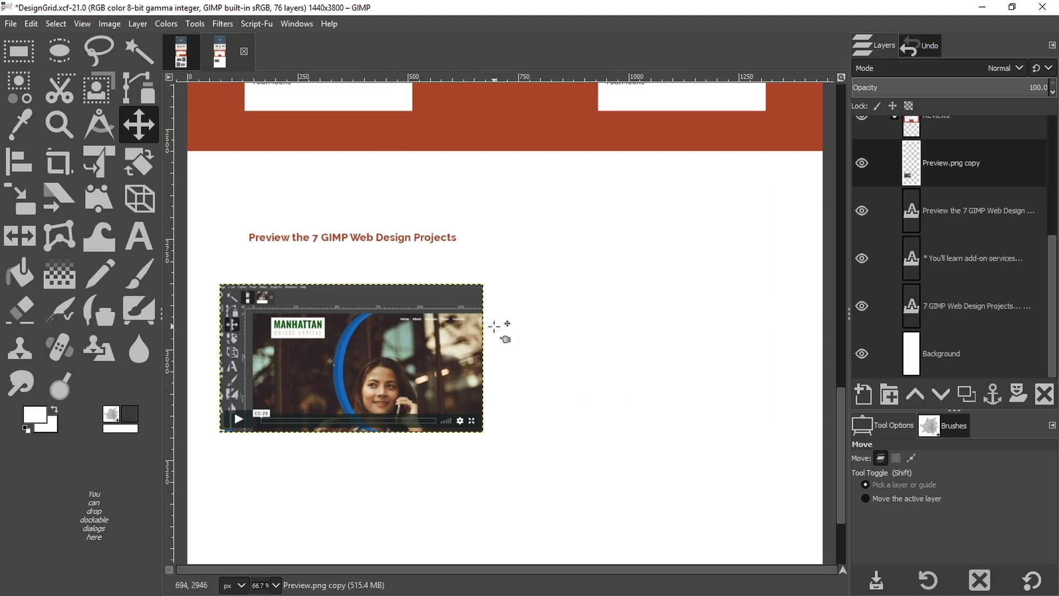
Draw a rectangular selection around the preview content, size it to 1181 × 550 px and check it against the 15-column grid
key(r)
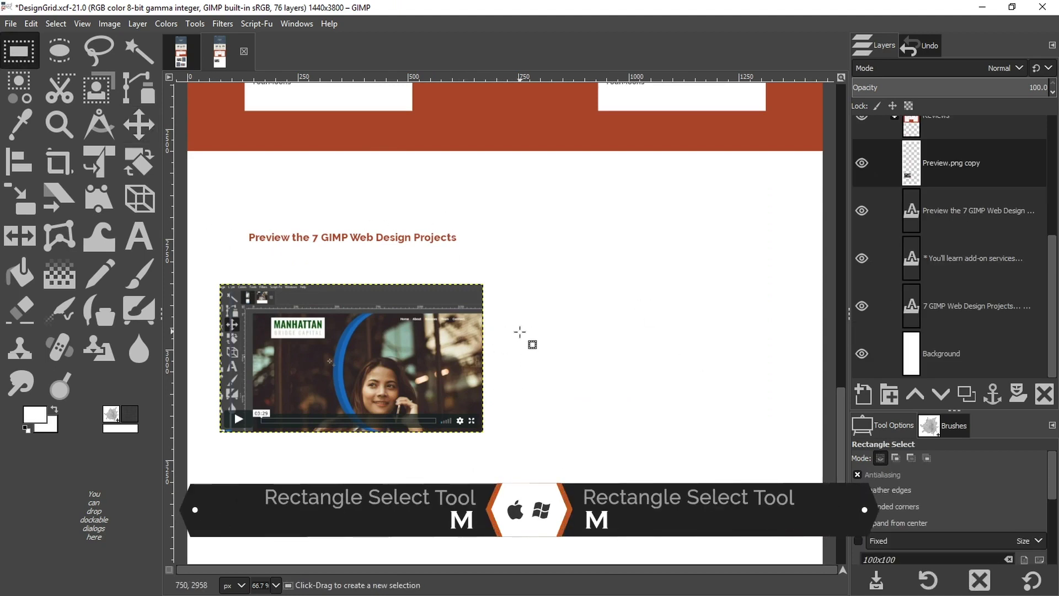
drag(223, 202, 766, 493)
scroll(908, 494, down, 5)
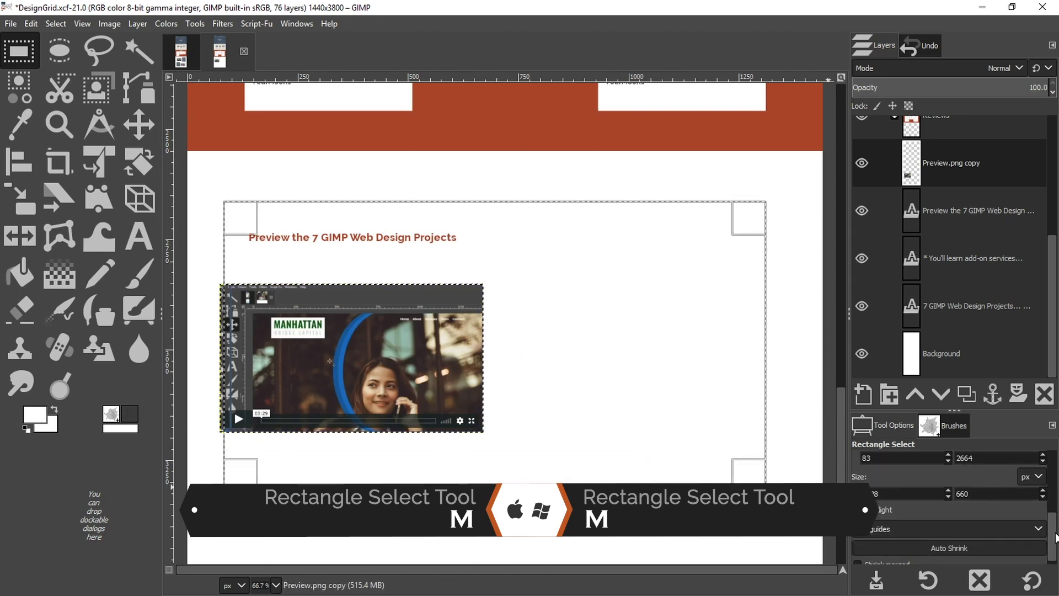
key(Tab)
text(5)
key(Tab)
scroll(1054, 238, up, 5)
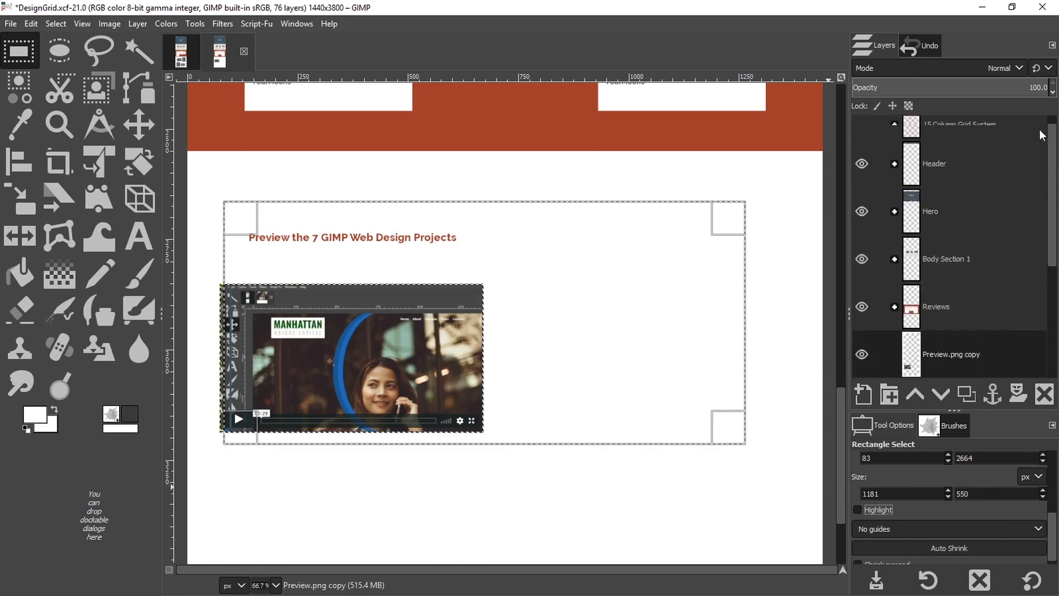
click(861, 140)
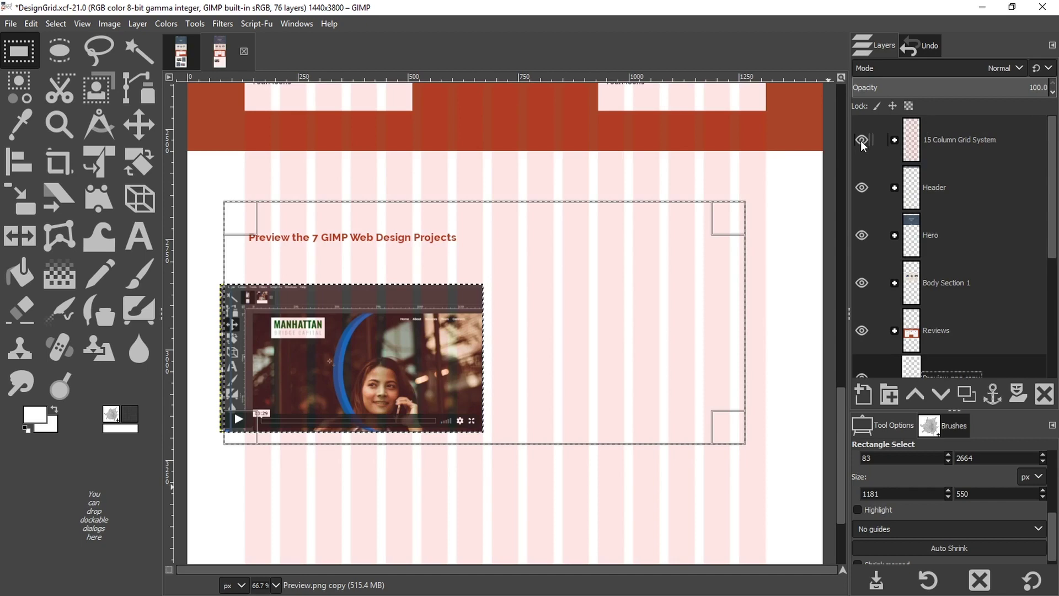
click(862, 140)
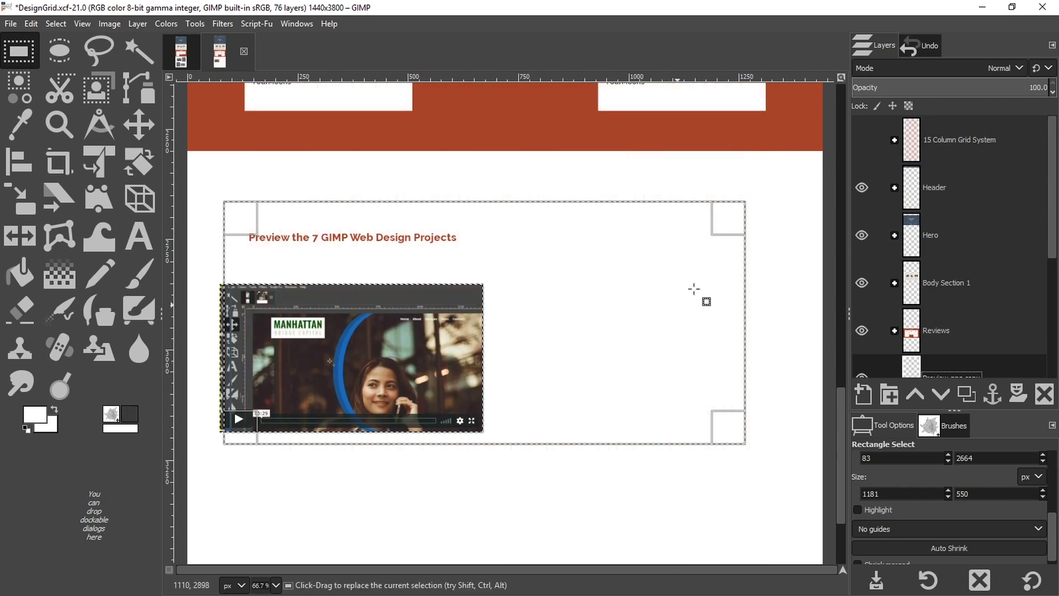
Create a new transparent layer named Outline above the Preview.png copy layer
scroll(883, 342, down, 5)
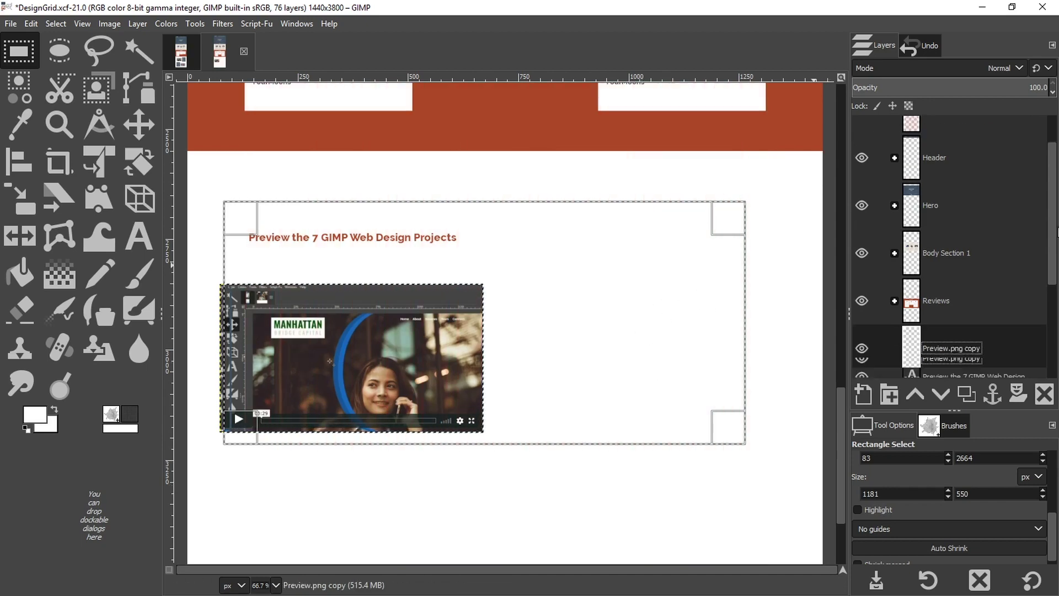
click(866, 395)
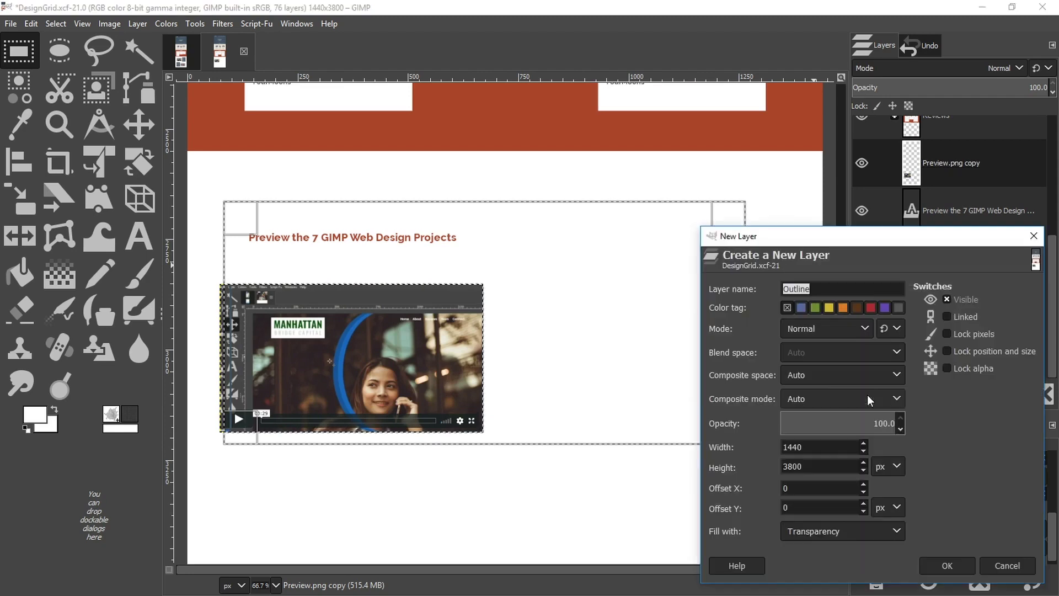
click(954, 572)
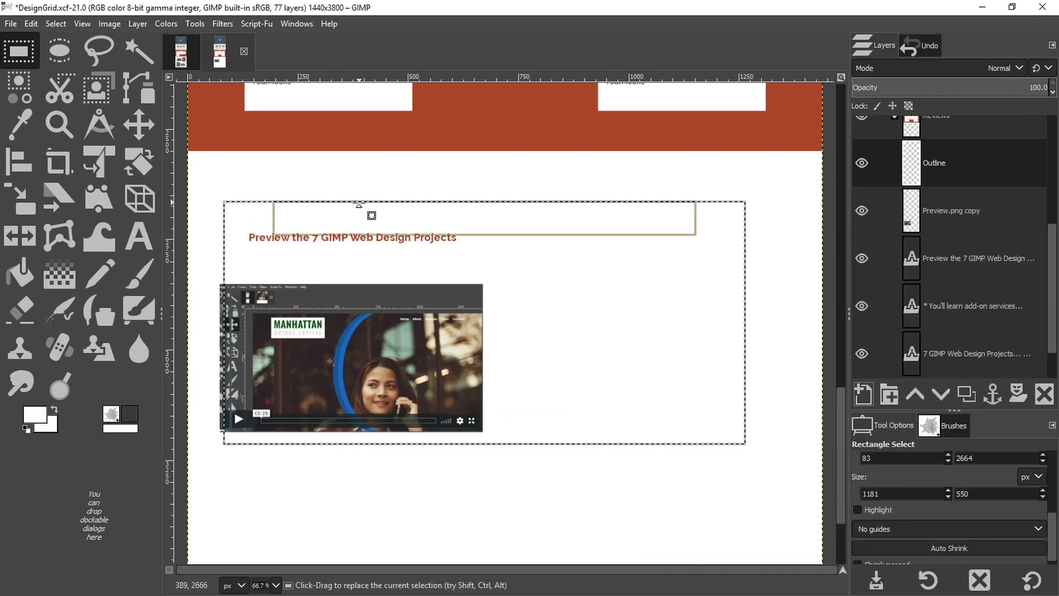
Stroke the selection on the Outline layer with a 4 px solid dark blue line, then clear the selection
click(31, 23)
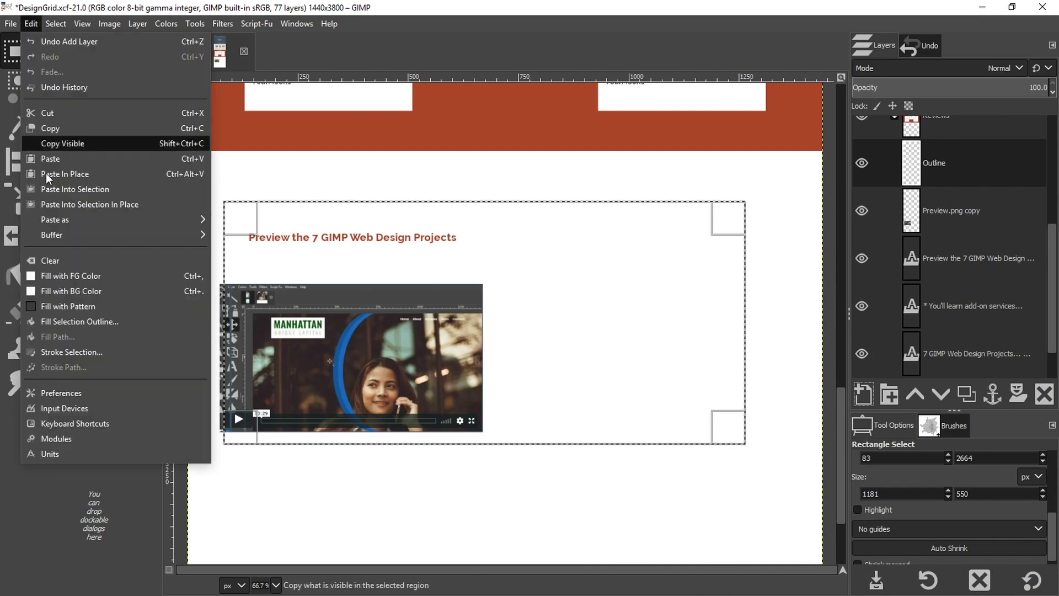
click(63, 352)
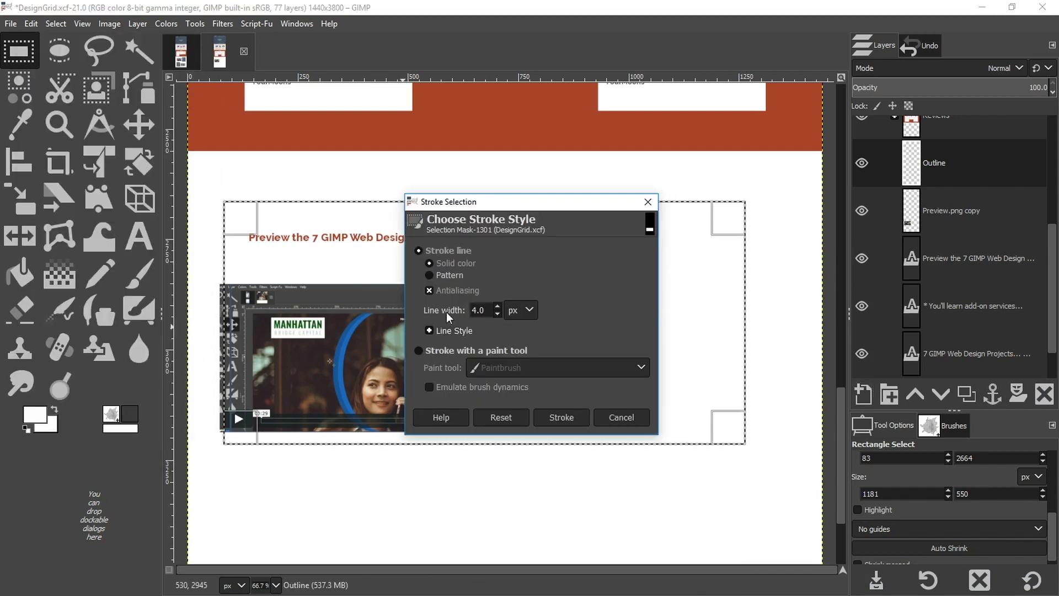
click(36, 417)
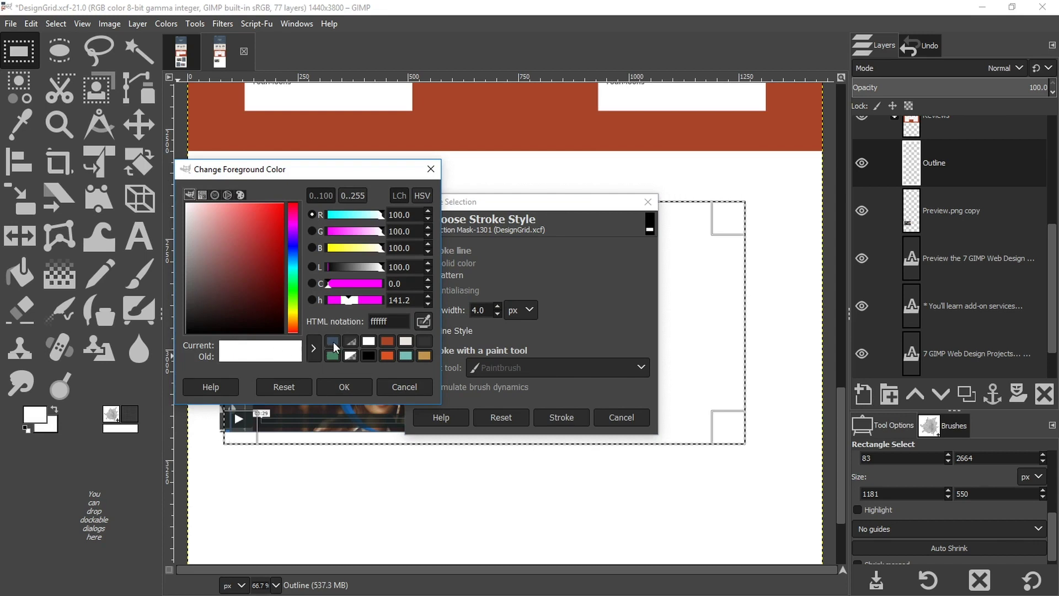
click(333, 342)
click(335, 385)
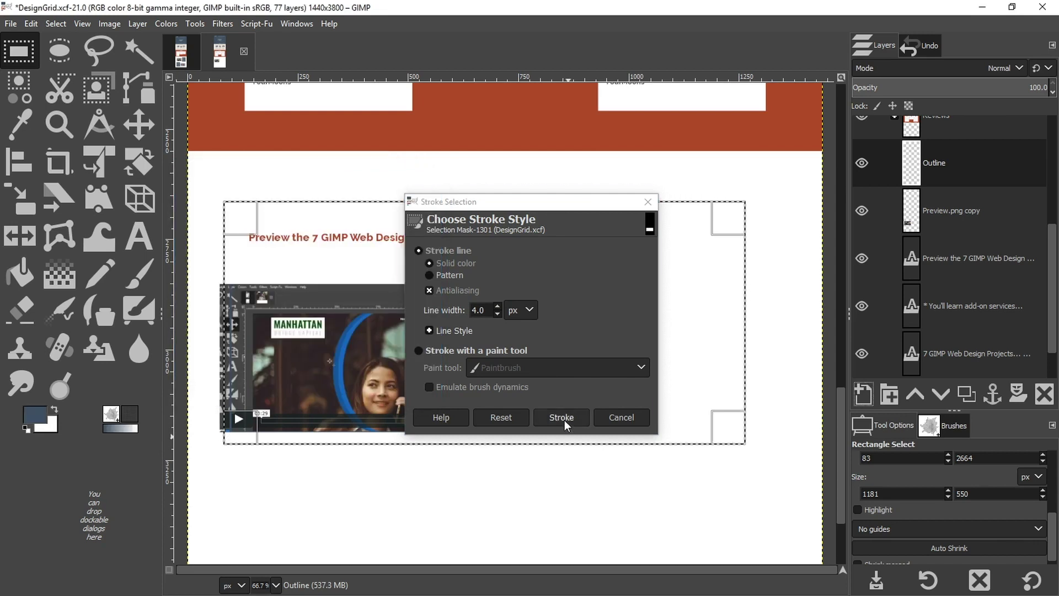
click(564, 419)
key(ctrl+shift+a)
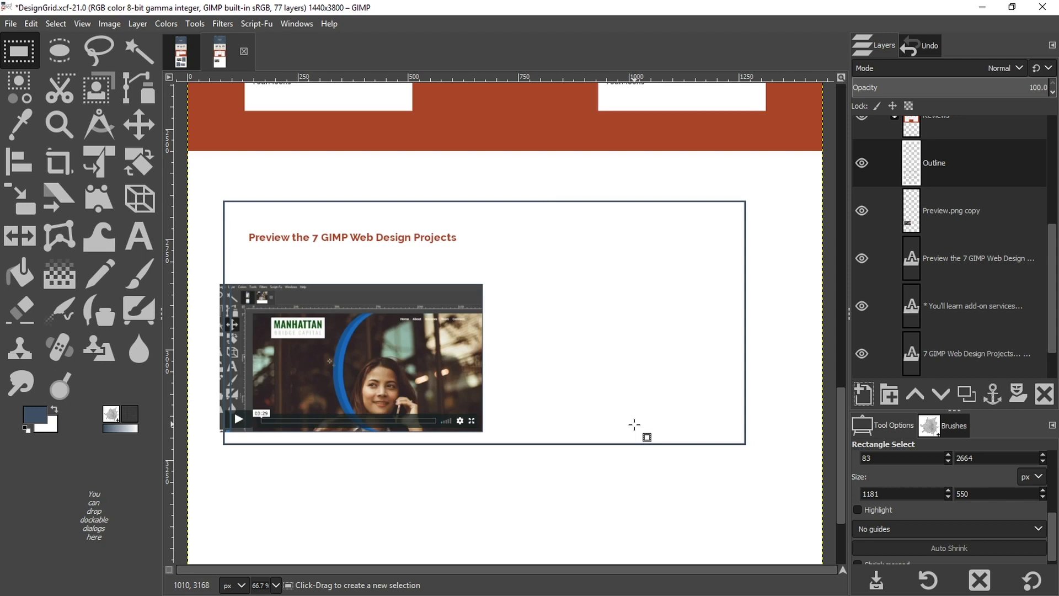
Create a new transparent layer named Right Column Background above the Outline layer
click(863, 394)
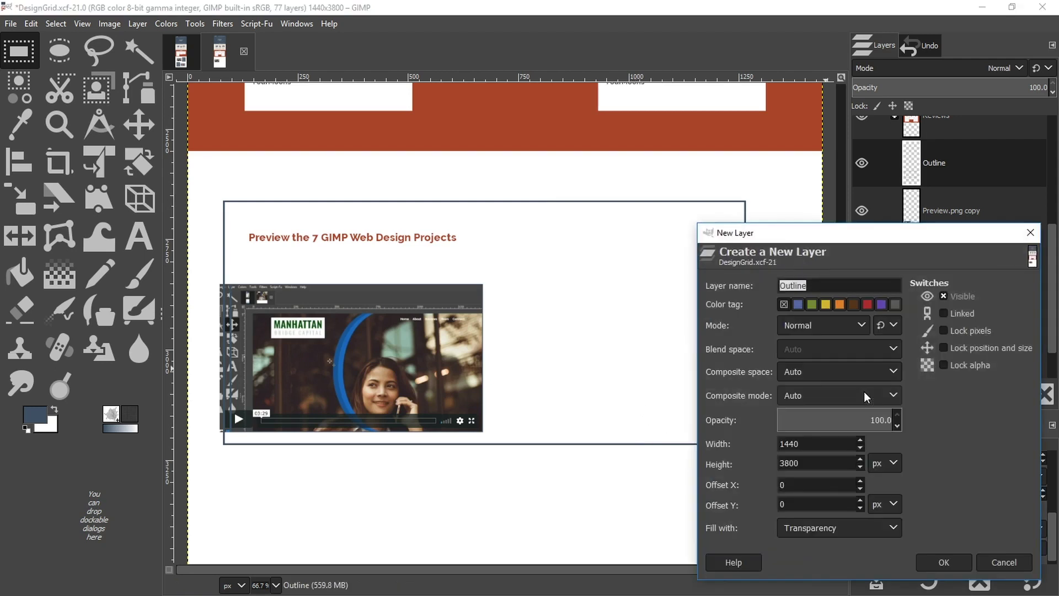
text(Right Column Background)
key(Return)
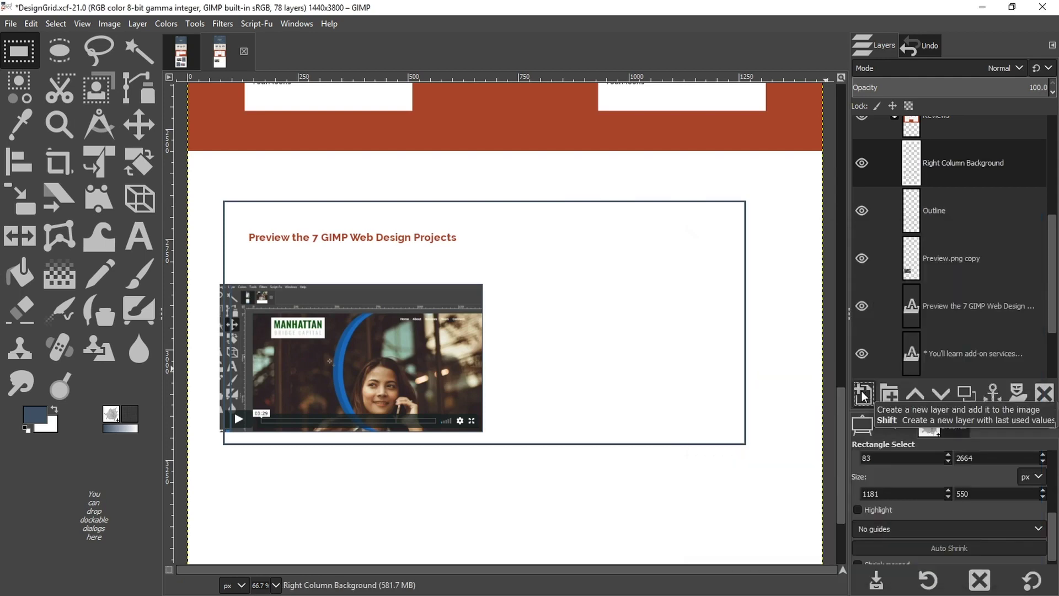
Select a rectangle over the right part of the outlined box and size it to 461 × 550 px
drag(538, 200, 744, 445)
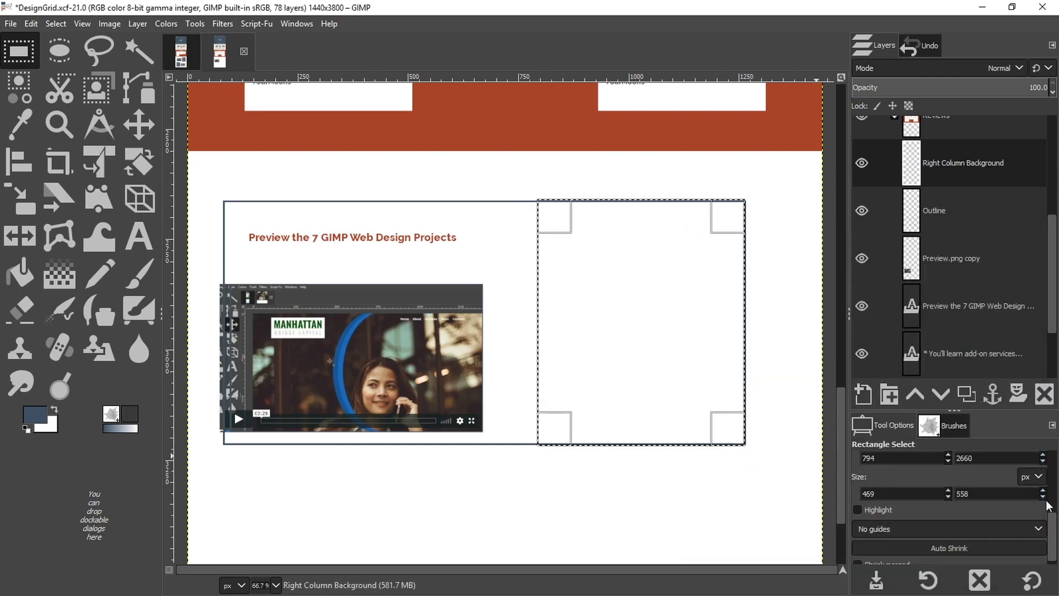
double_click(894, 494)
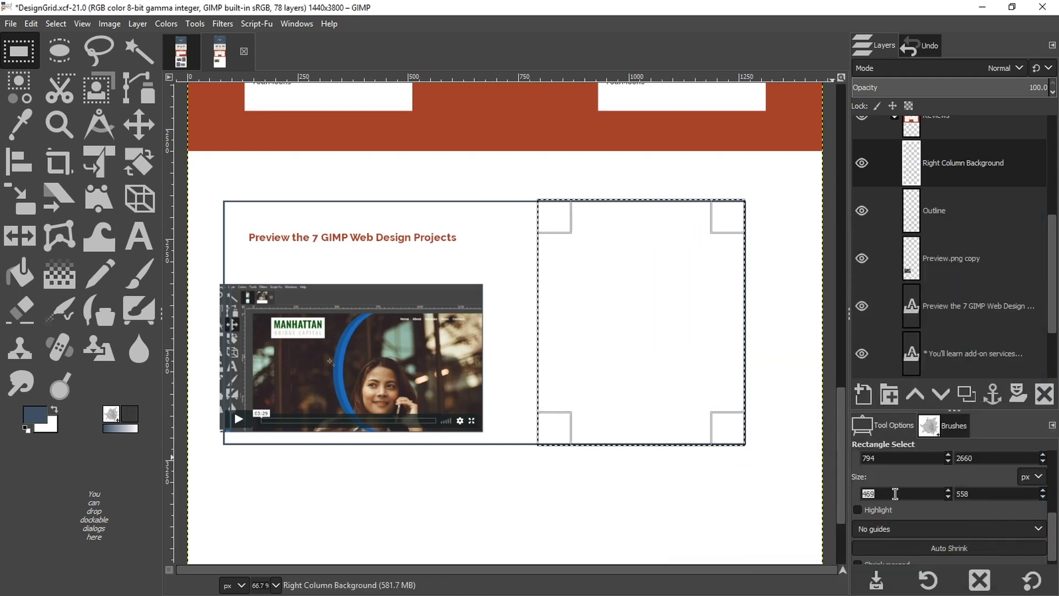
text(461)
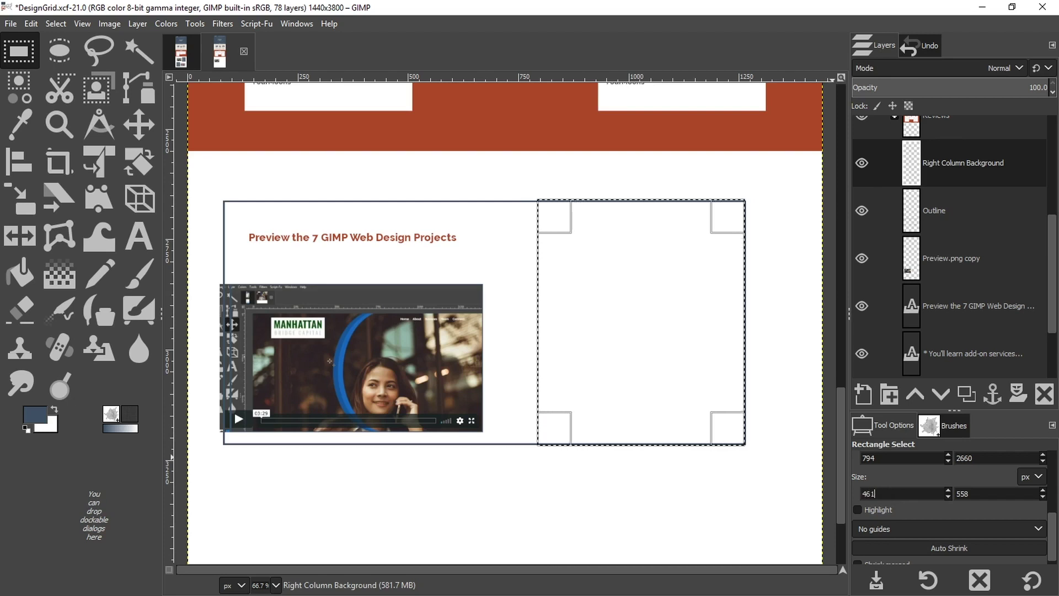
key(Tab)
text(550)
key(Tab)
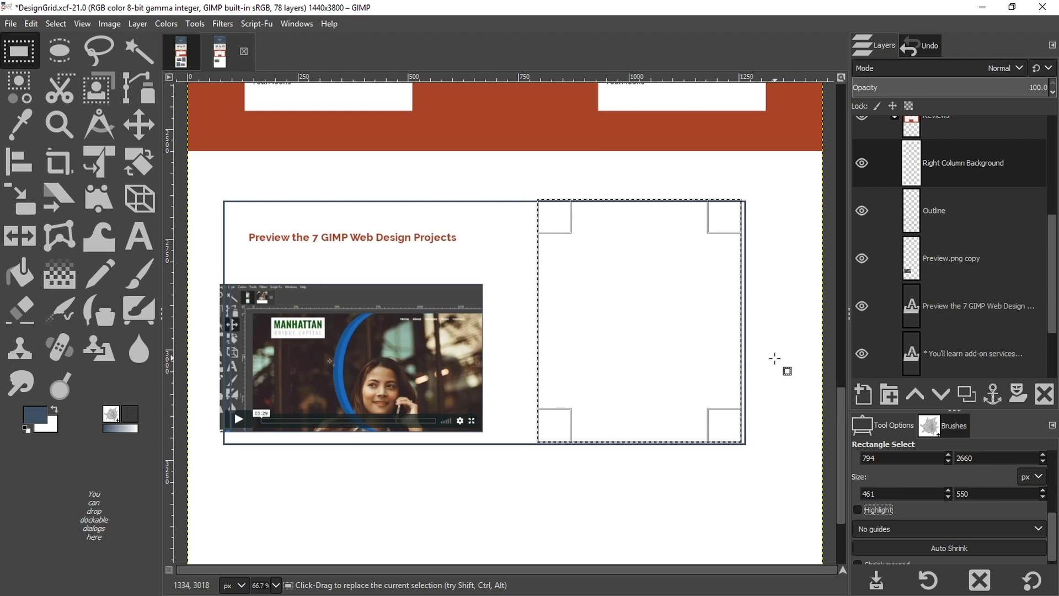
Fill the selection with dark blue on the Right Column Background layer and move the fill flush with the outlined box's right edge
key(g)
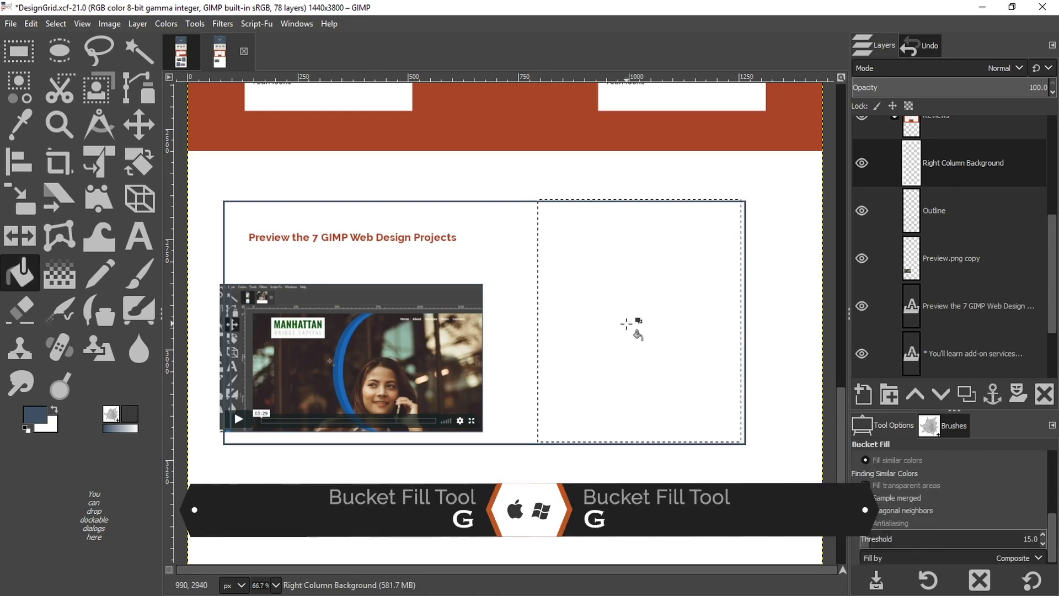
click(627, 323)
key(m)
drag(667, 381, 670, 382)
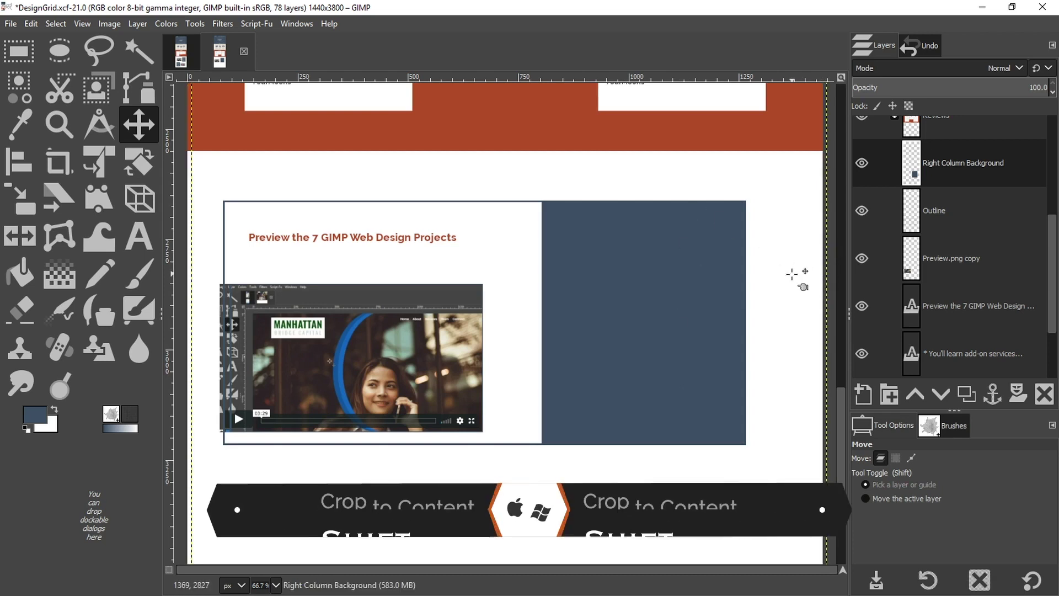
Move the Right Column Background and Outline layers beneath the promo section's text and preview image layers
click(961, 210)
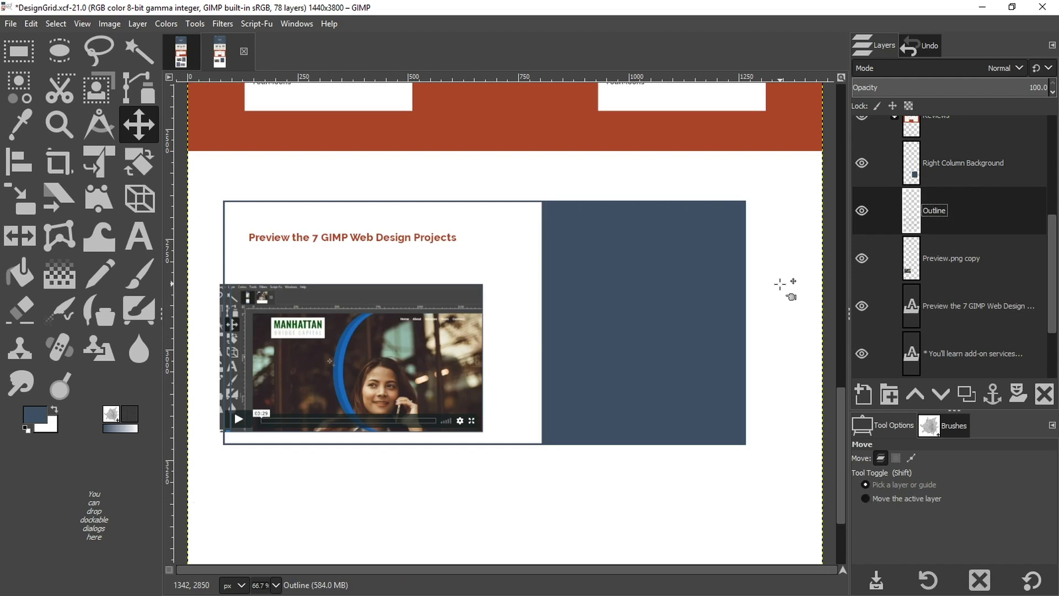
click(632, 311)
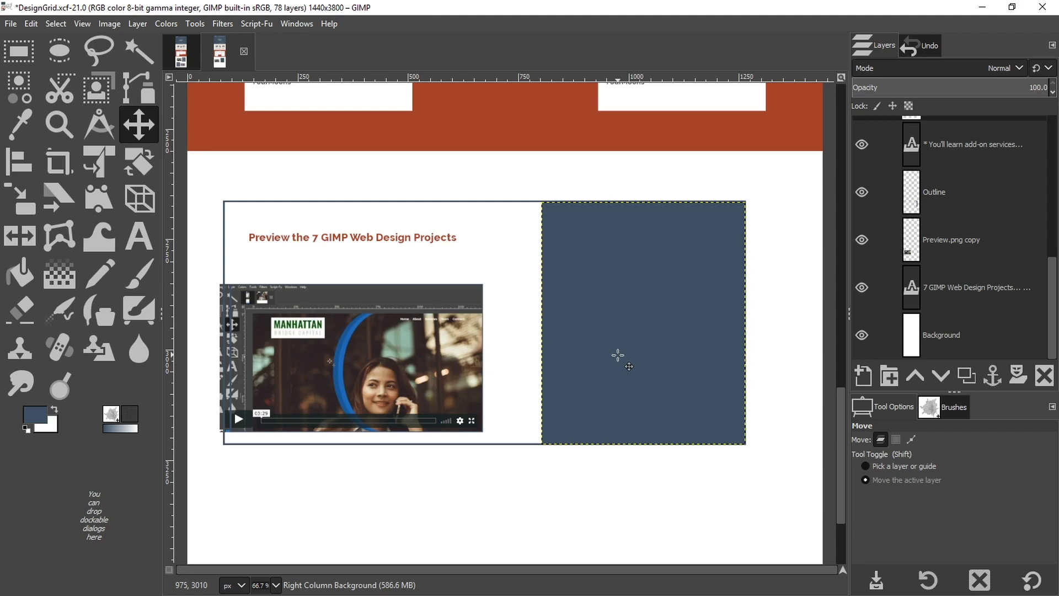
click(941, 376)
click(941, 376)
click(941, 376)
click(940, 376)
drag(947, 146, 956, 262)
scroll(1004, 228, up, 3)
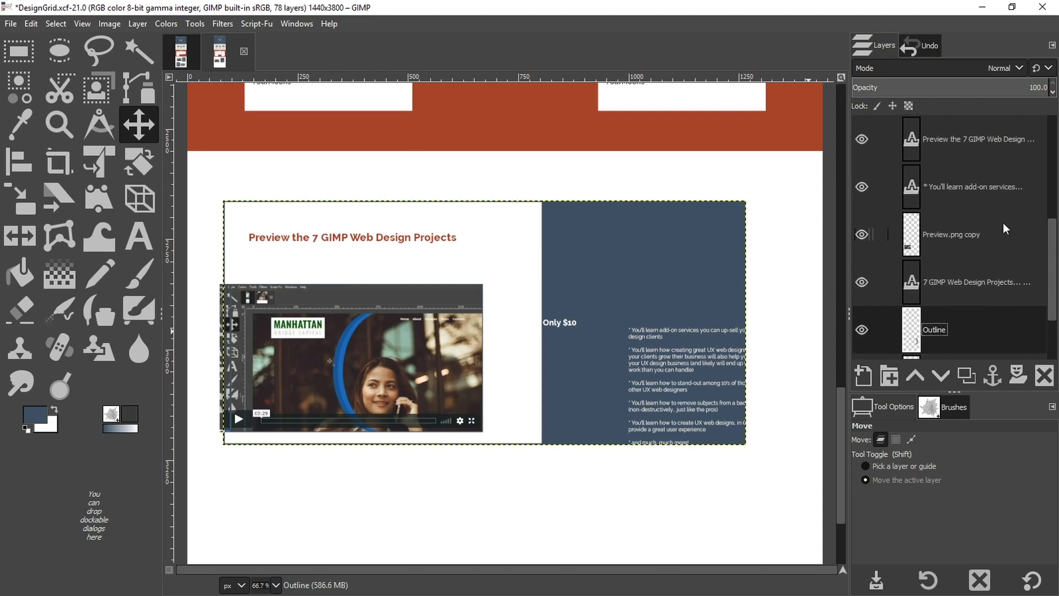
Move the bullet text layer directly above Outline and position the "7 GIMP Web Design Projects... Only $10" heading in the upper dark blue column
click(970, 187)
click(971, 139)
click(957, 279)
drag(970, 187, 947, 330)
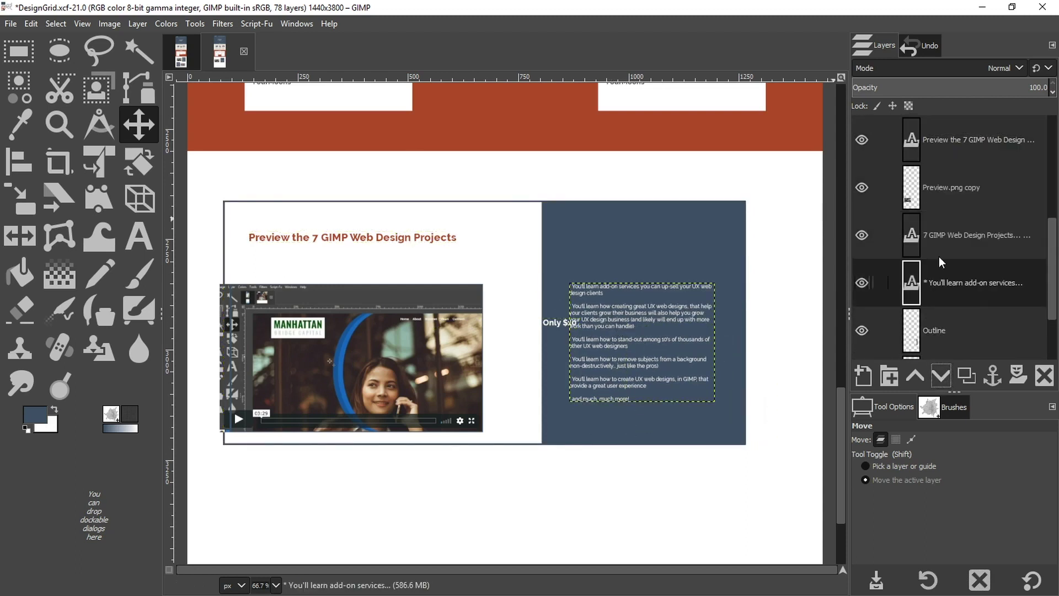
click(971, 235)
drag(551, 325, 693, 241)
Centre the white heading horizontally within a rectangular selection spanning the dark blue column, then clear the selection
key(r)
drag(541, 223, 746, 259)
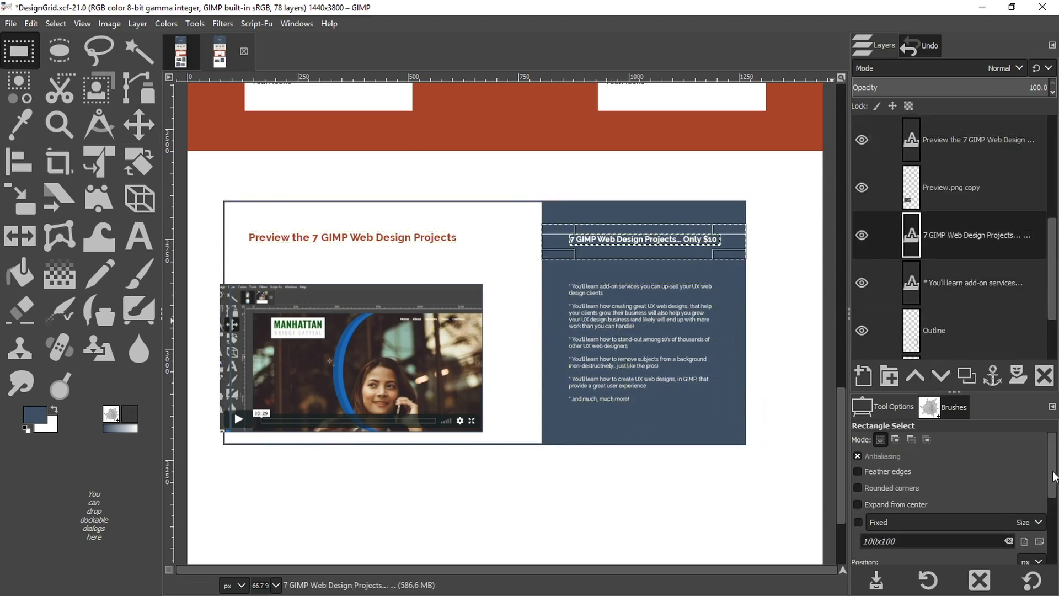
key(q)
click(894, 473)
key(shift+ctrl+a)
Move the bullet text up so it sits closely beneath the white heading
click(945, 290)
key(m)
drag(675, 347, 675, 318)
Create a layer group named Right Column and put the white heading and bullet text layers into it
click(888, 376)
text(Right Column)
key(Return)
drag(946, 282, 918, 253)
drag(946, 330, 894, 227)
click(895, 229)
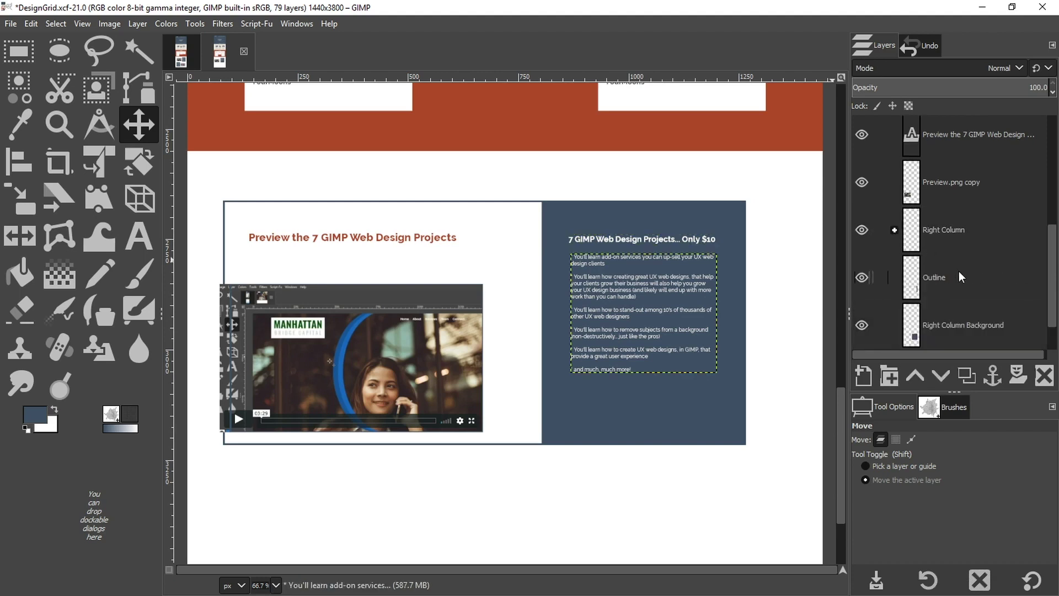
Create a layer group named Background and put the Outline and Right Column Background layers into it
click(888, 376)
text(Background)
key(Return)
drag(938, 324, 932, 287)
click(875, 300)
Align the promo section's background group with the 15-column grid and place it beneath the Right Column group
scroll(864, 158, up, 10)
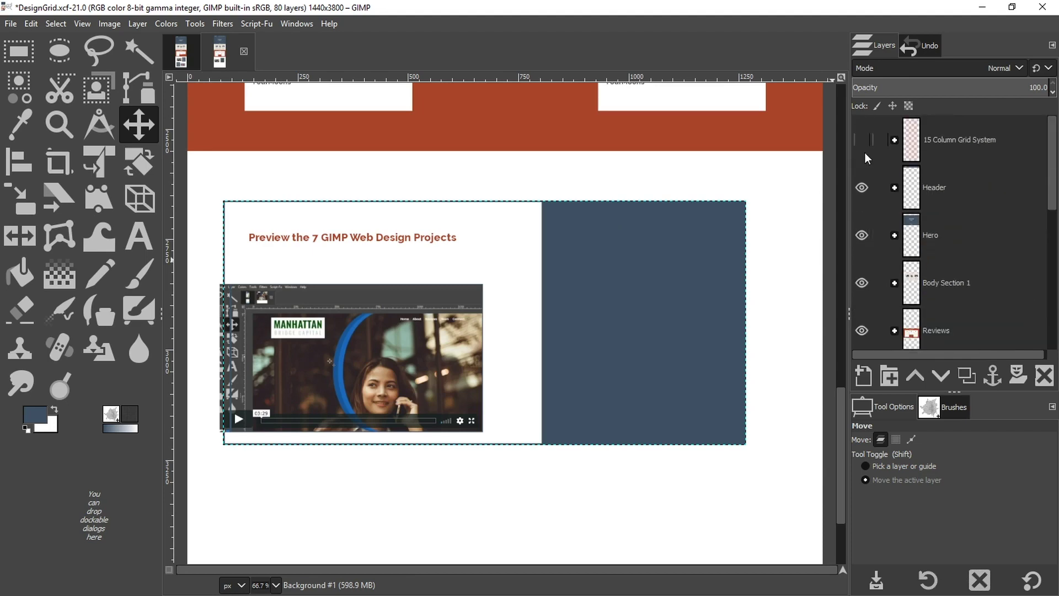
click(864, 155)
drag(531, 353, 551, 335)
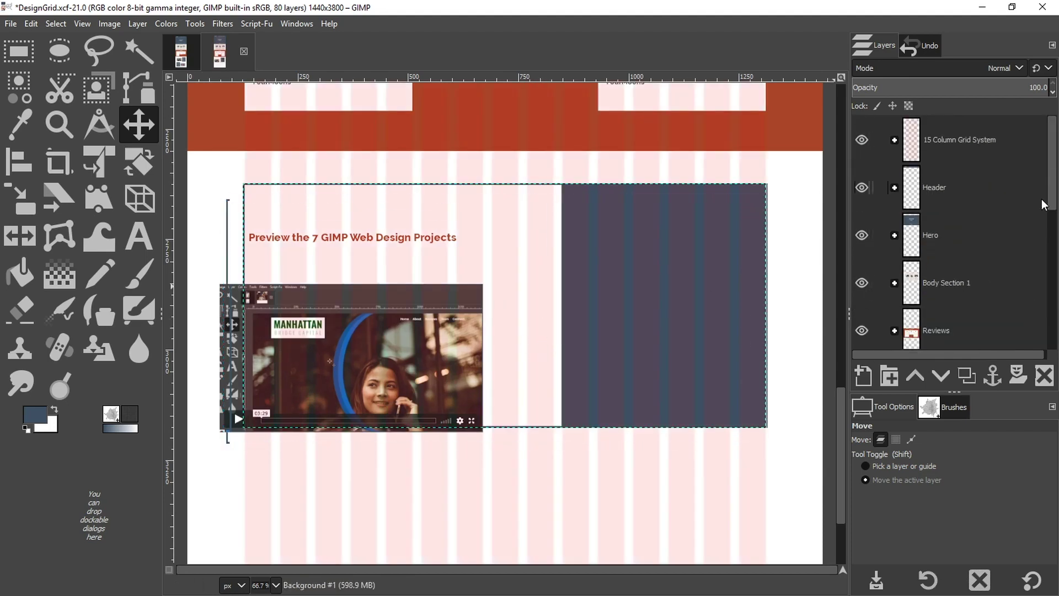
key(ctrl+z)
key(ctrl+z)
key(ctrl+z)
key(ctrl+z)
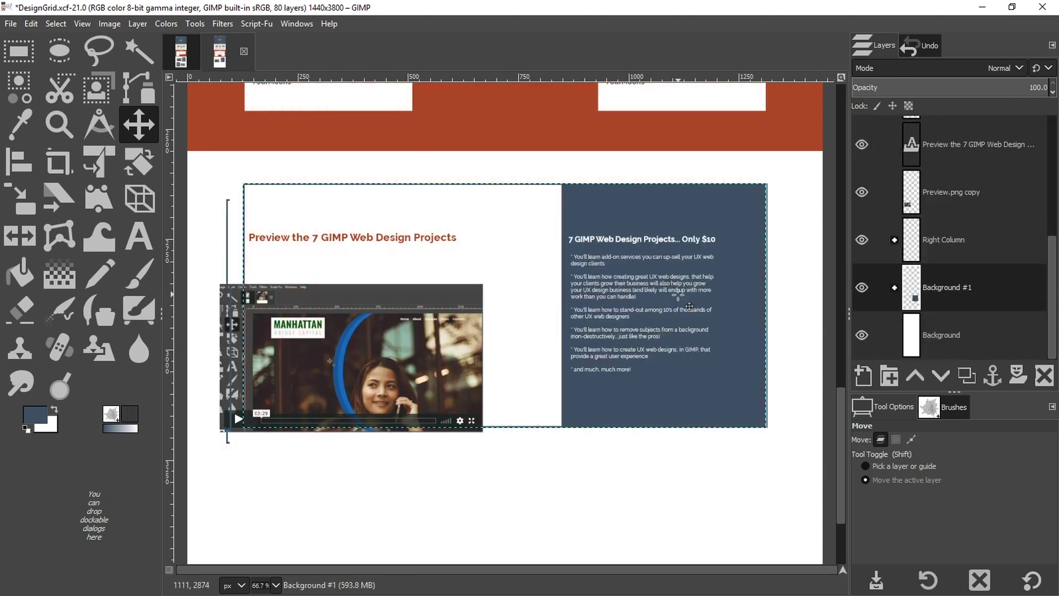
Move the Right Column group up and across to sit centred in the dark blue panel, and save the project
key(Page_Up)
key(q)
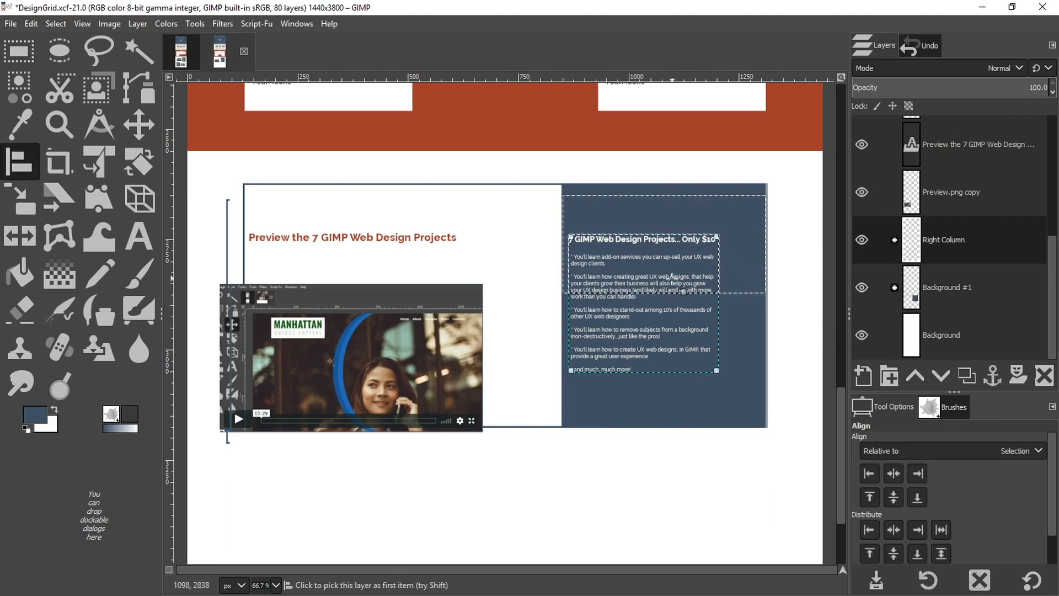
key(m)
drag(685, 302, 705, 275)
key(ctrl+s)
Move the preview image and the "Preview the 7 GIMP Web Design Projects" heading into the white area of the outlined box
key(Page_Up)
drag(330, 331, 382, 304)
key(Page_Up)
drag(414, 250, 461, 245)
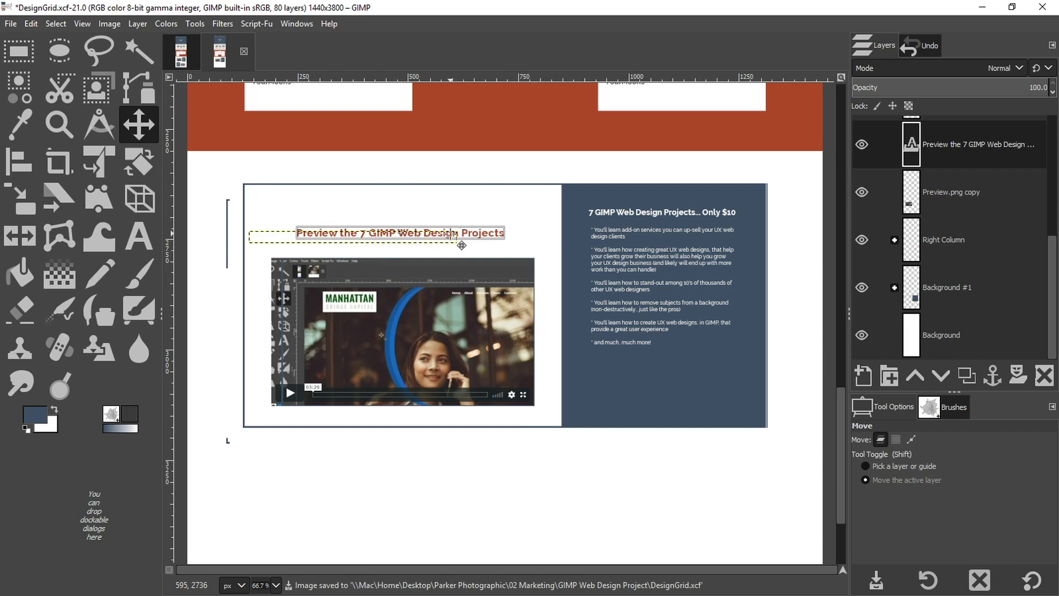
Centre the red heading across the white column and move the preview image up closer beneath it
key(q)
drag(245, 225, 562, 277)
click(891, 472)
key(m)
key(Page_Down)
drag(430, 318, 430, 307)
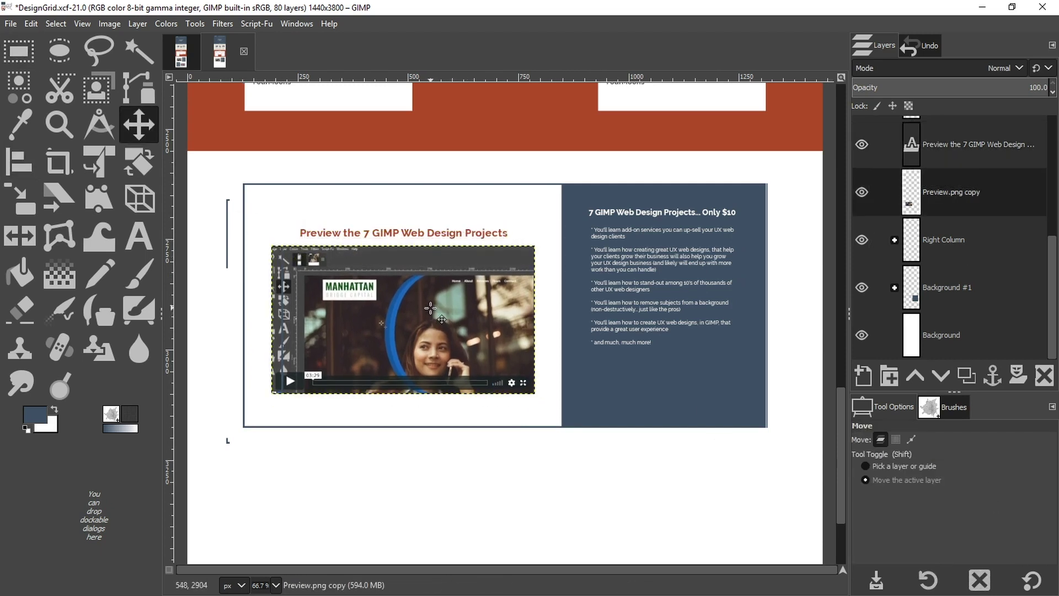
Group the red heading and preview picture as Left Column, renaming the Preview.png copy layer to Preview Image
scroll(949, 232, up, 2)
drag(948, 201, 915, 259)
double_click(951, 272)
text(Preview Image)
key(Return)
click(893, 176)
Put the Left Column, Right Column and Background #1 groups into a new parent layer group
key(z)
click(237, 184)
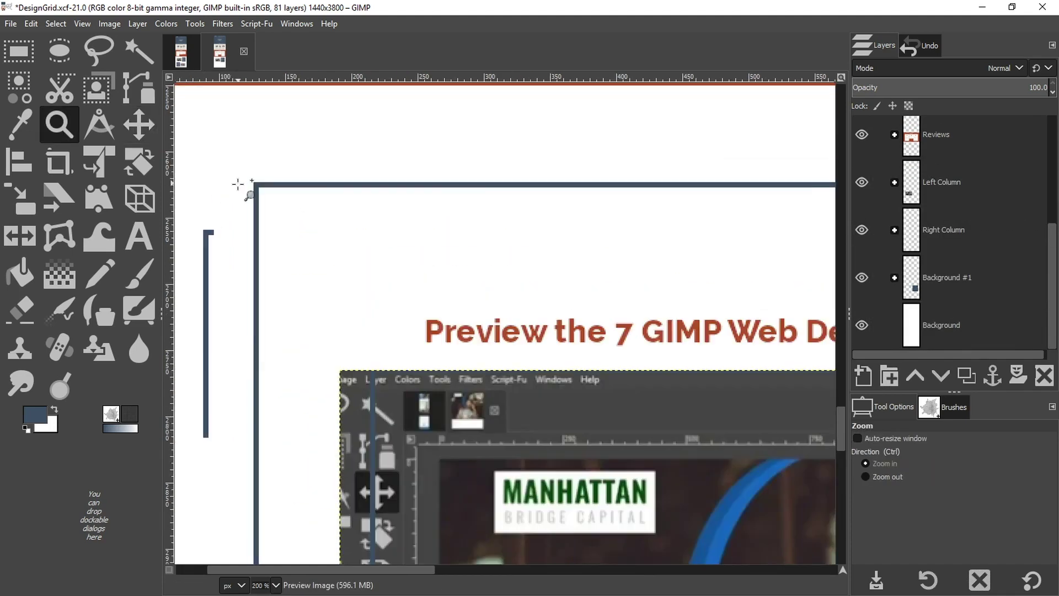
click(237, 183)
key(m)
scroll(931, 248, down, 3)
click(943, 182)
click(888, 375)
drag(943, 229, 937, 209)
drag(943, 277, 937, 243)
drag(941, 325, 934, 305)
click(937, 182)
Hide the 15 Column Grid System and save the project
drag(352, 569, 787, 573)
key(ctrl+shift+j)
key(z)
double_click(501, 503)
triple_click(502, 503)
ctrl+click(501, 503)
key(ctrl+s)
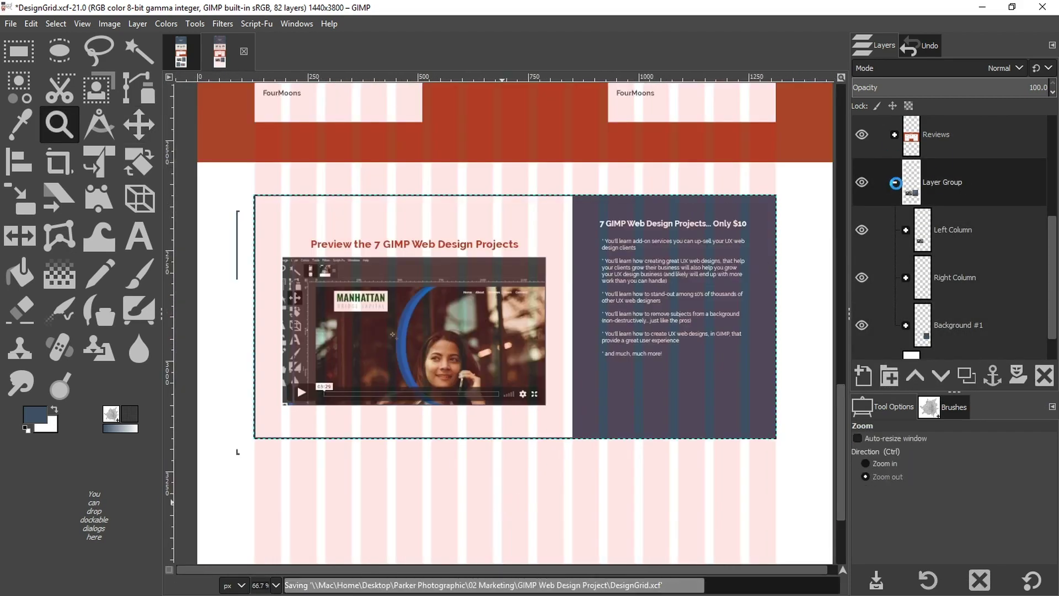
scroll(960, 244, up, 4)
click(861, 141)
scroll(900, 325, down, 3)
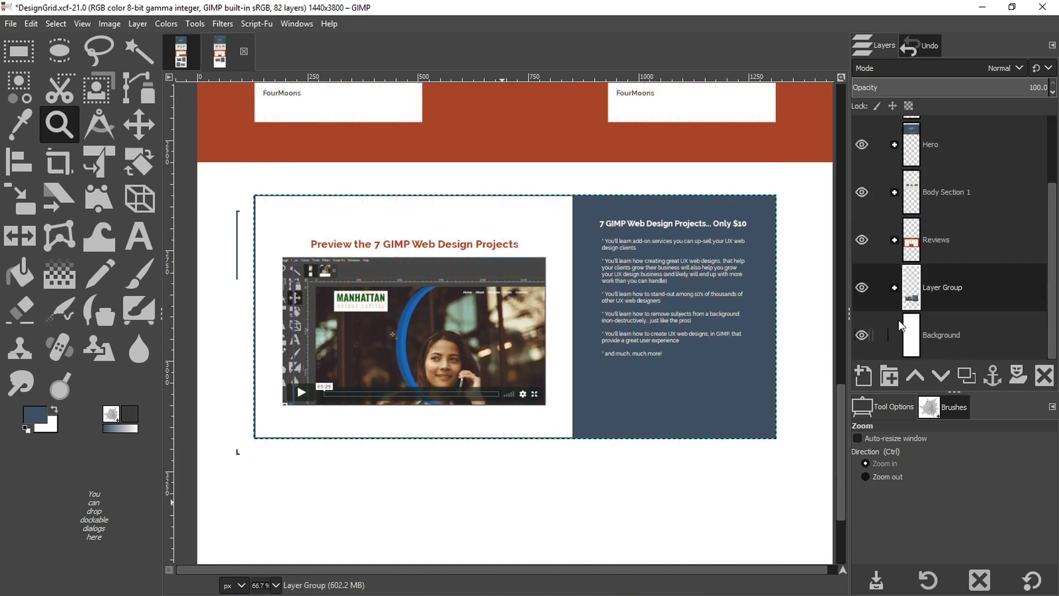
key(ctrl+s)
Take the three promo section groups out of the parent layer group and delete that empty group
click(894, 287)
click(940, 191)
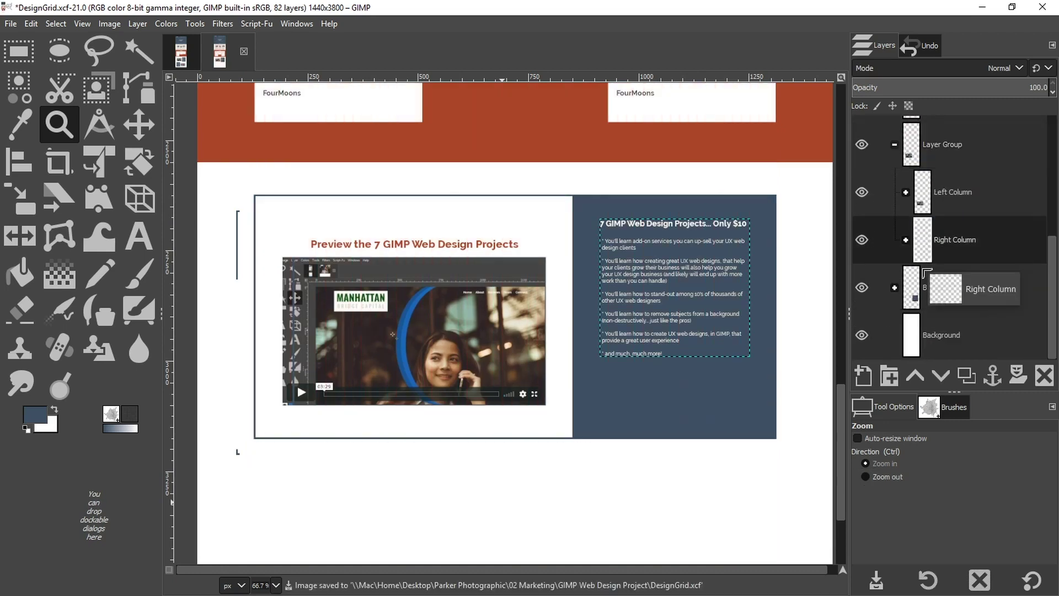
click(1044, 375)
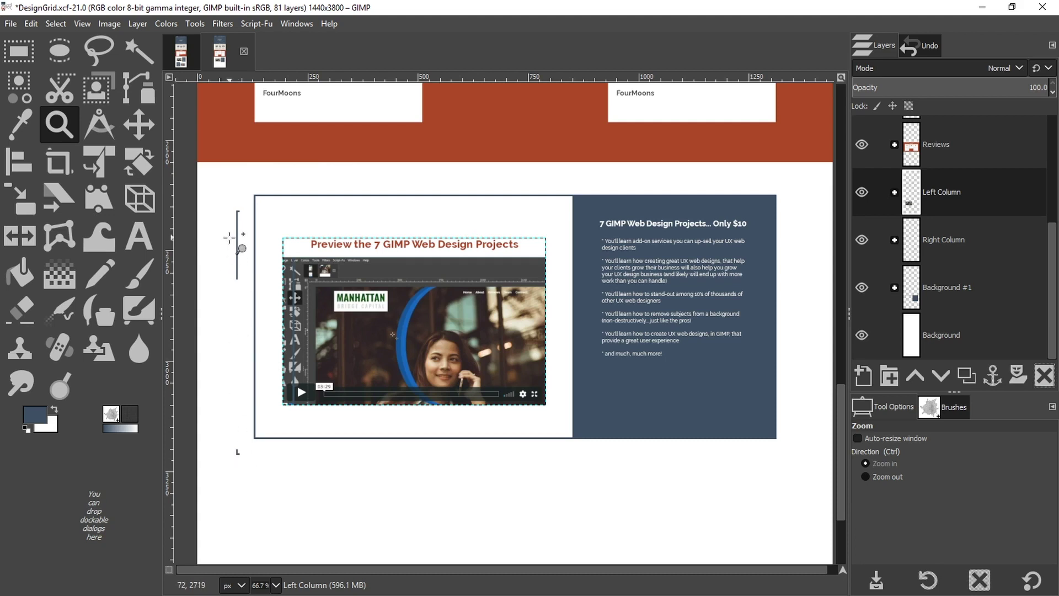
Close DesignGrid.xcf and reopen it from the recent files
click(243, 51)
click(472, 367)
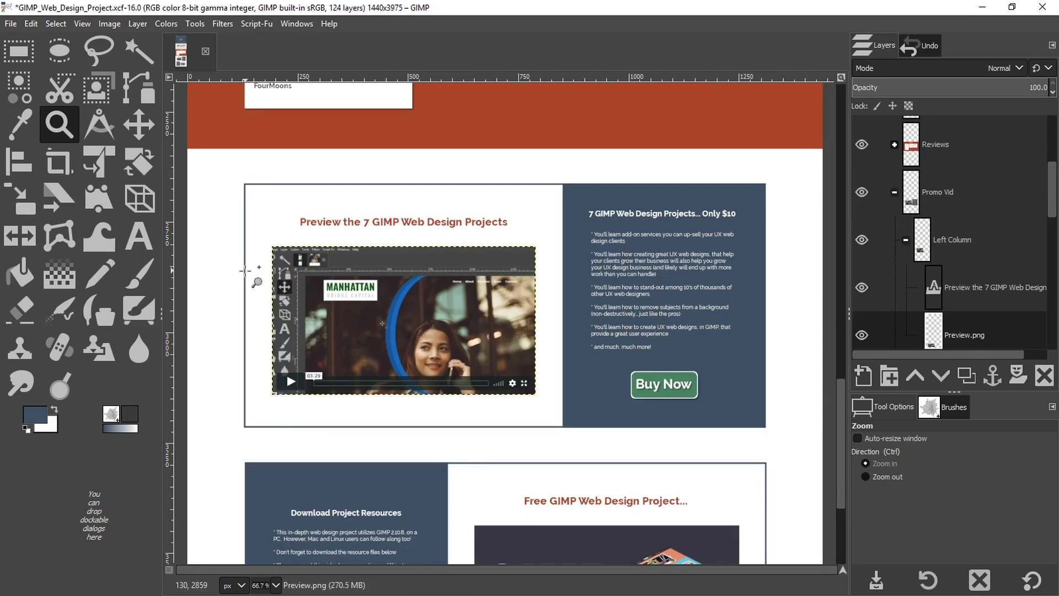
click(13, 24)
mouse_move(42, 112)
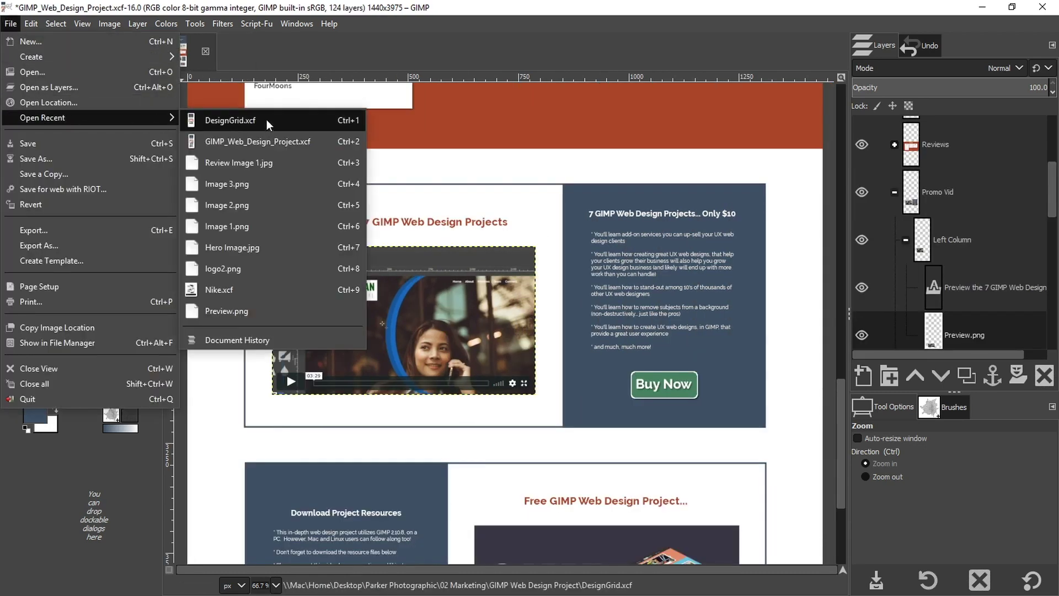
click(266, 119)
Check what the Left Column, Right Column and Background #1 groups contain by briefly hiding and showing each one
scroll(511, 429, up, 5)
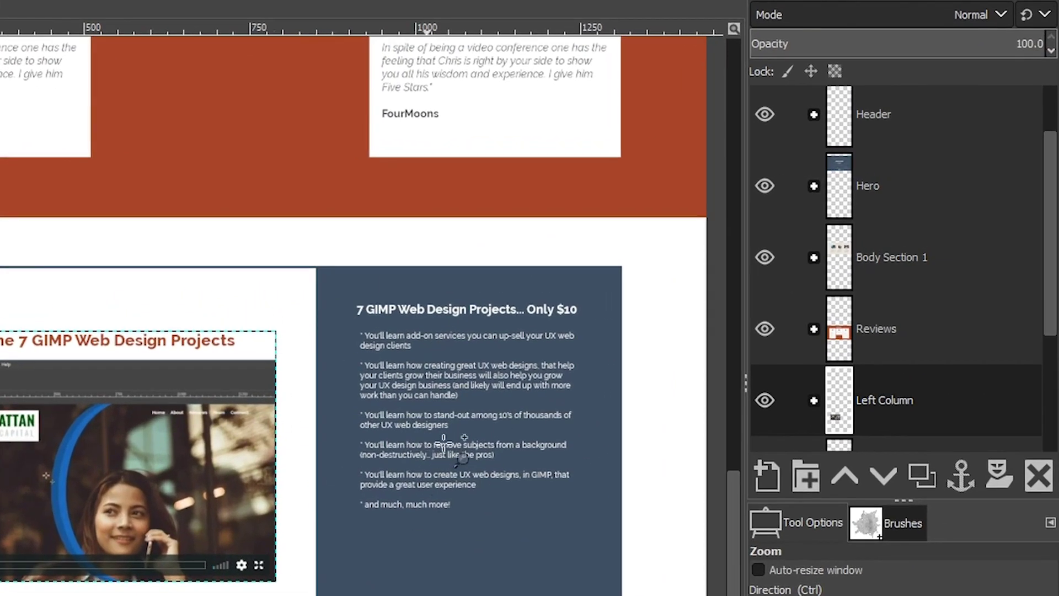
scroll(1053, 310, down, 2)
scroll(1053, 354, down, 3)
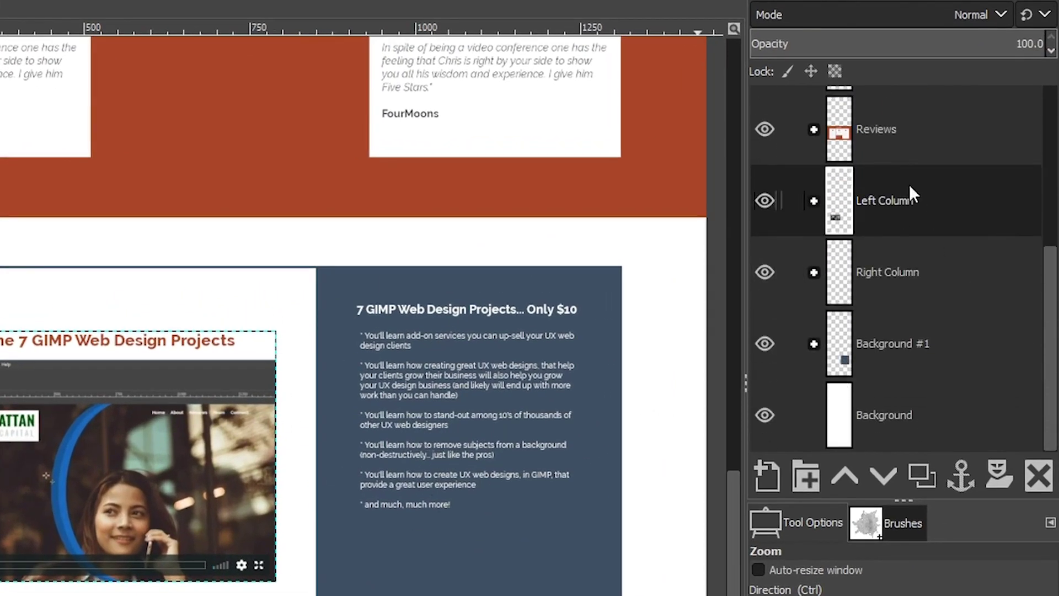
click(767, 199)
click(766, 199)
click(766, 282)
click(766, 282)
click(766, 343)
click(766, 343)
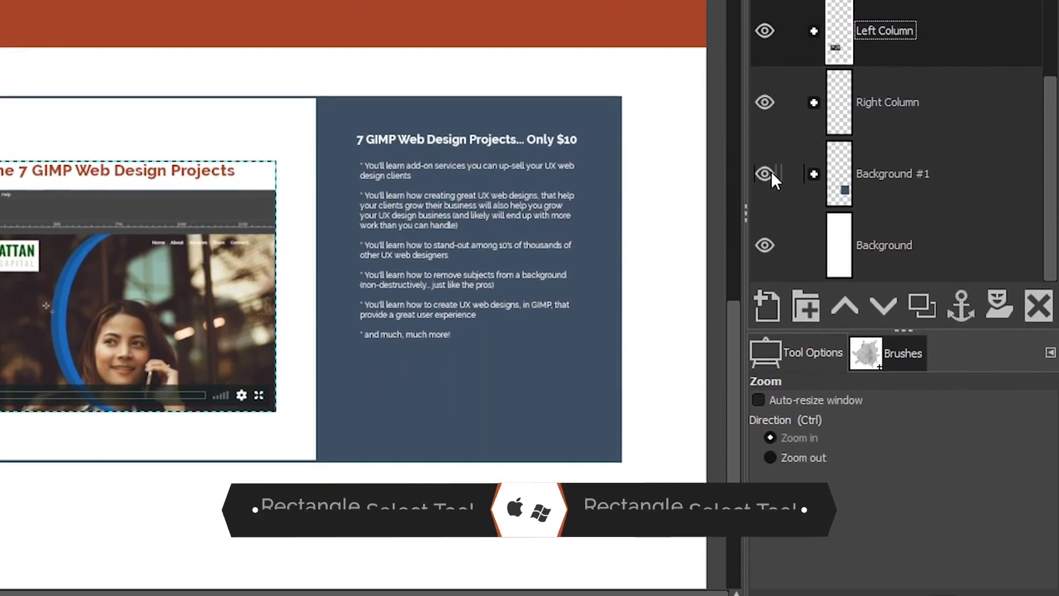
Select a rectangle with rounded corners below the bullet text in the dark blue column and size it to 160 × 65 px
key(m)
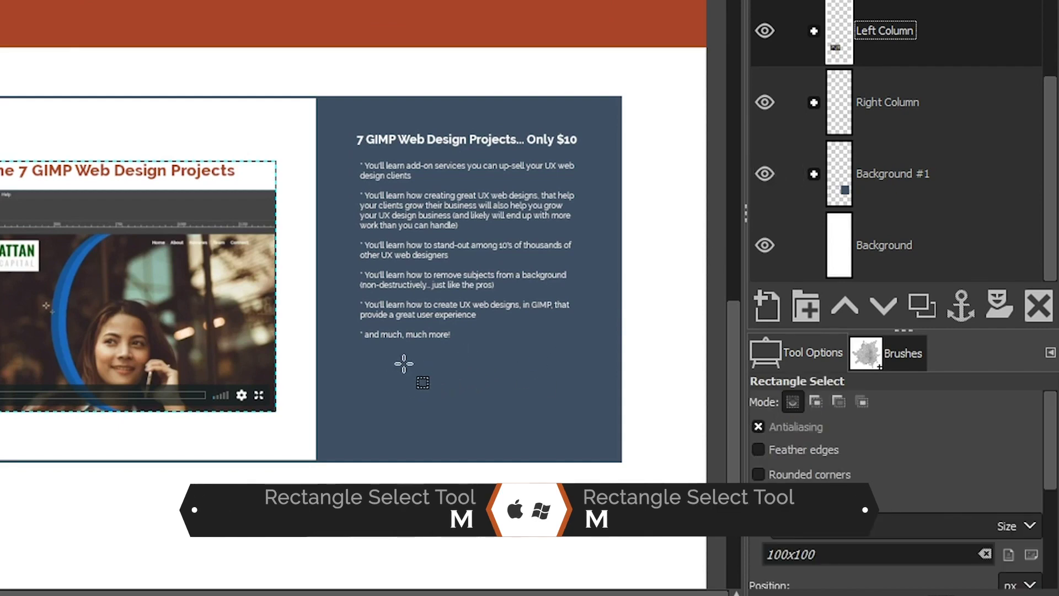
click(984, 477)
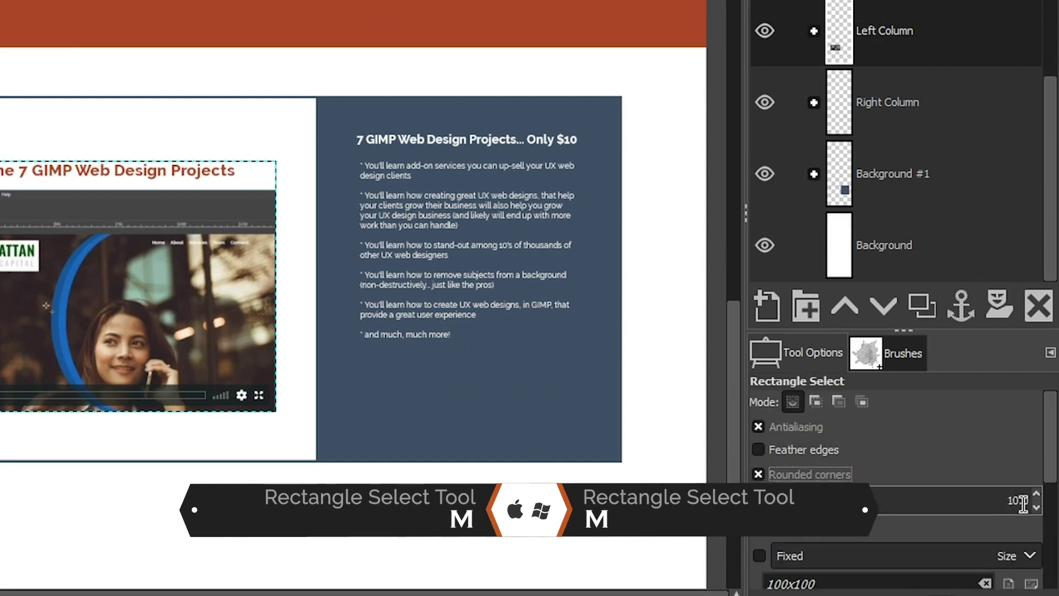
scroll(1042, 463, down, 5)
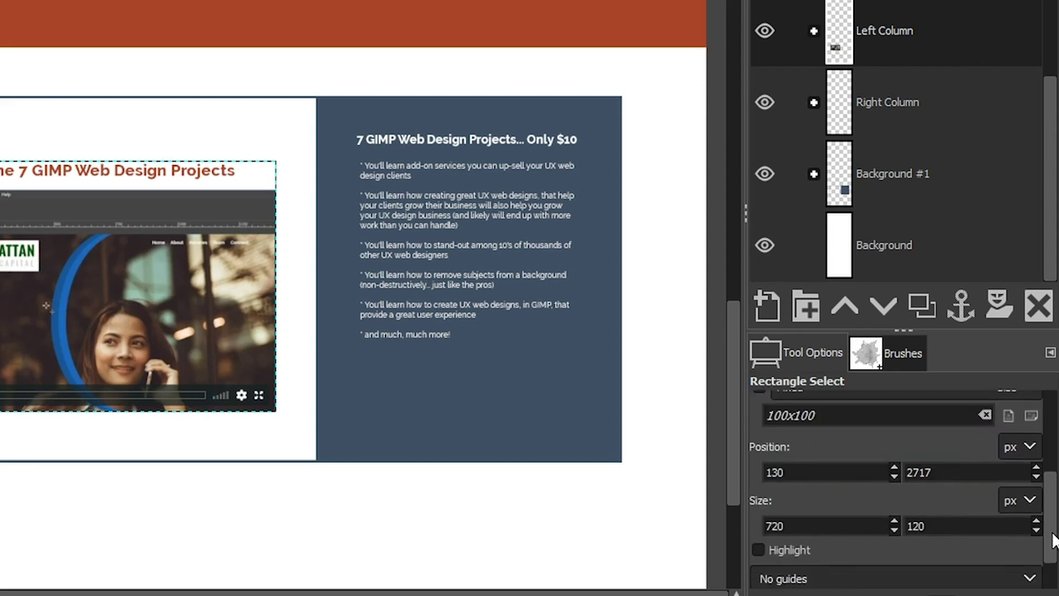
drag(415, 373, 520, 424)
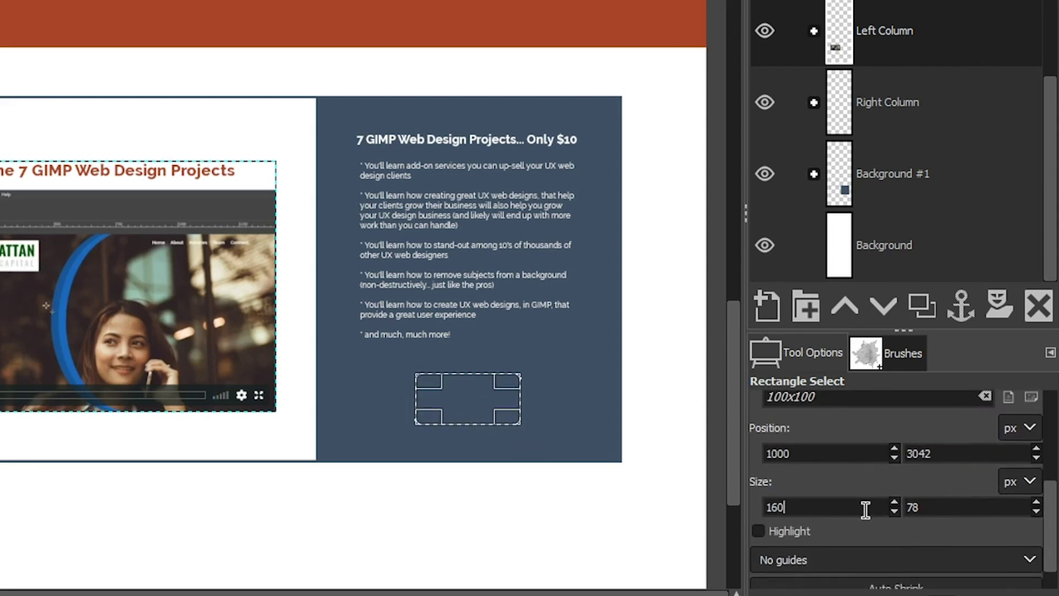
text(65)
key(Tab)
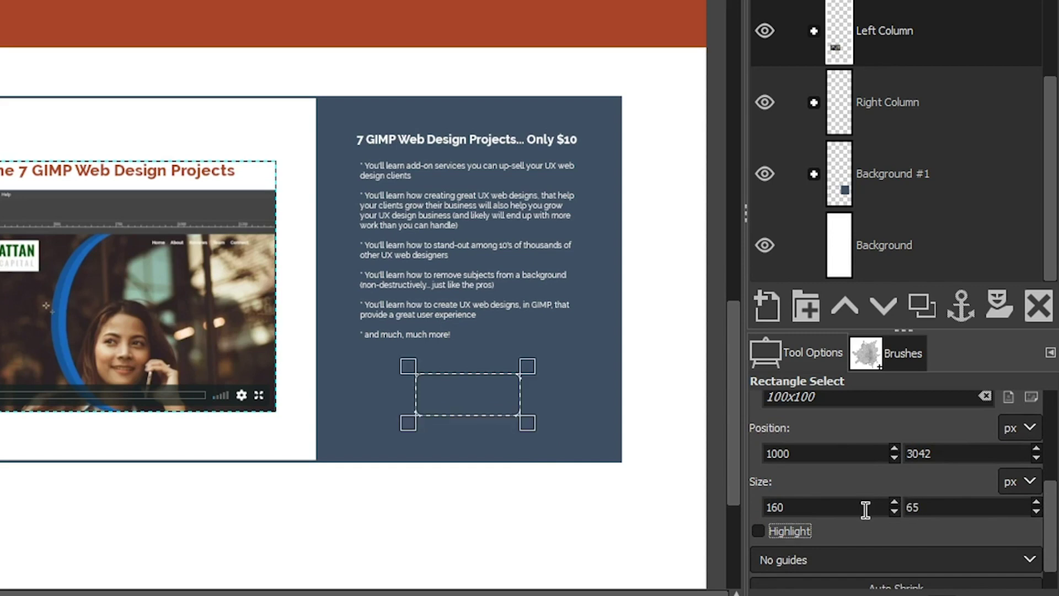
Create a new transparent layer named Buy Now Button with the Background #1 group as the active layer
click(918, 226)
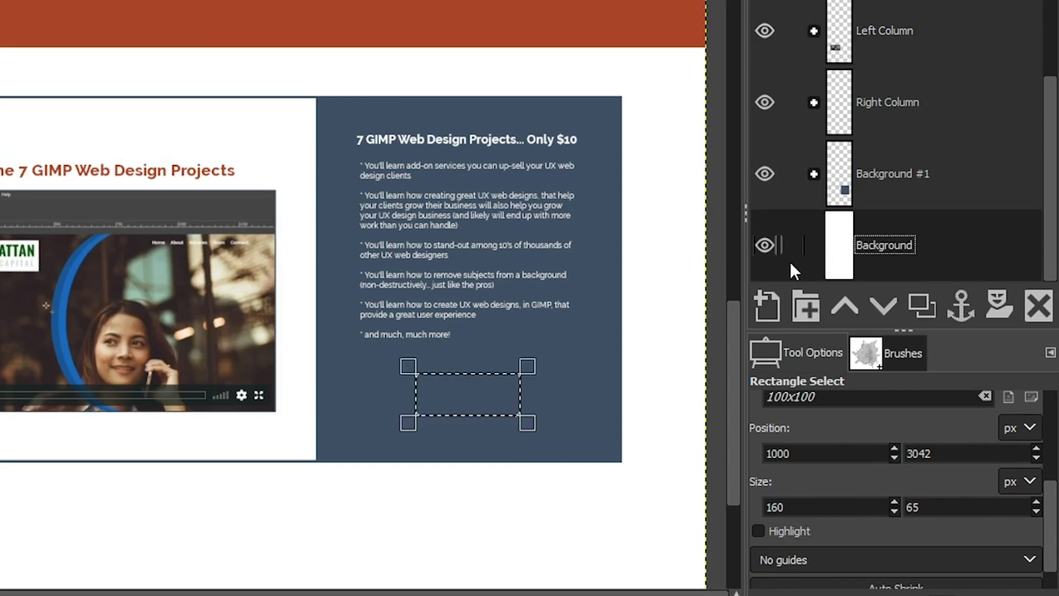
click(882, 166)
click(767, 297)
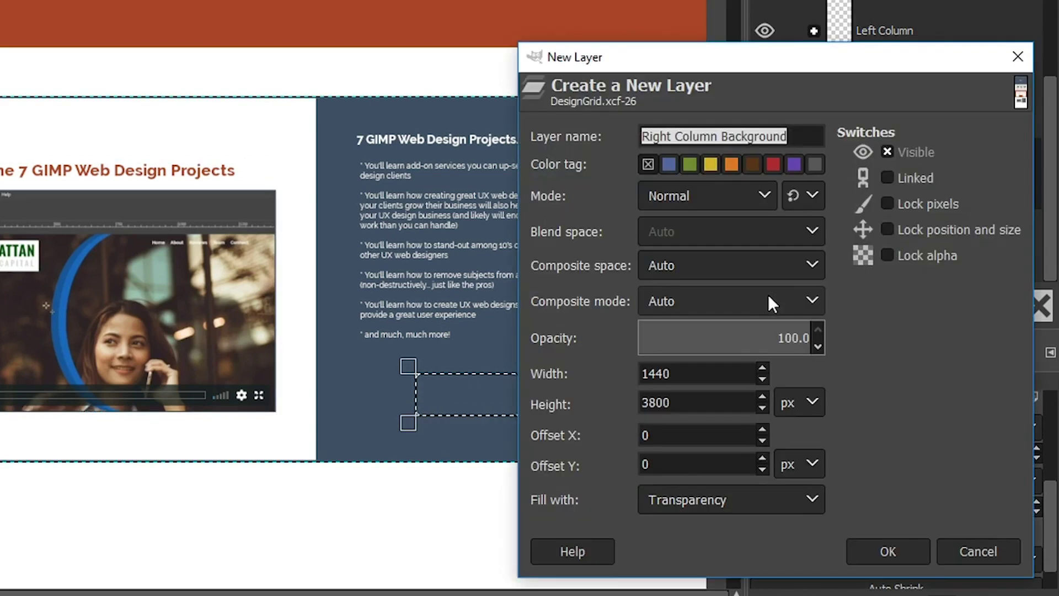
text(Buy Now Button)
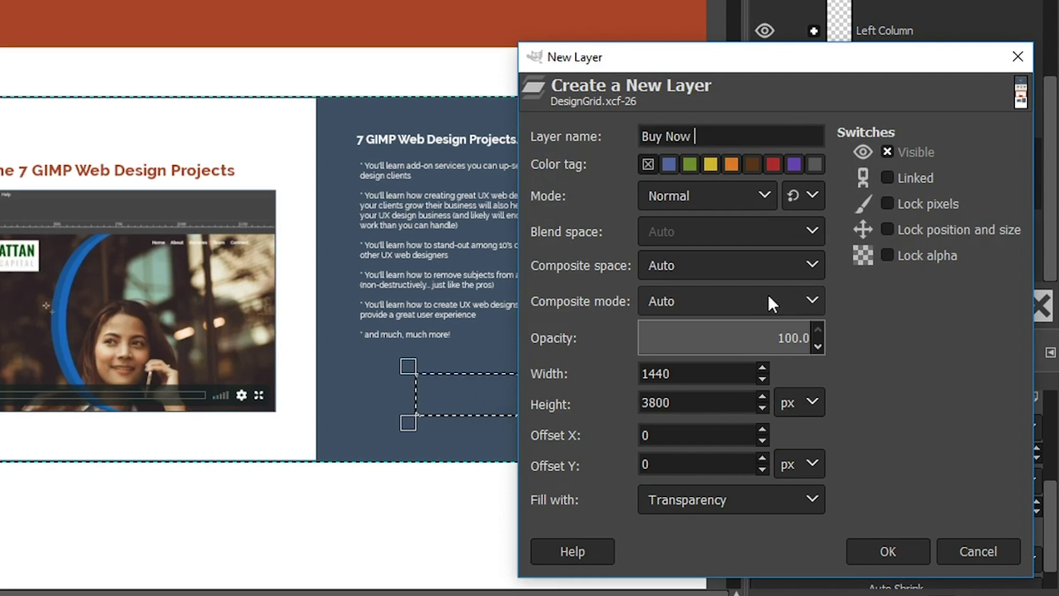
key(Return)
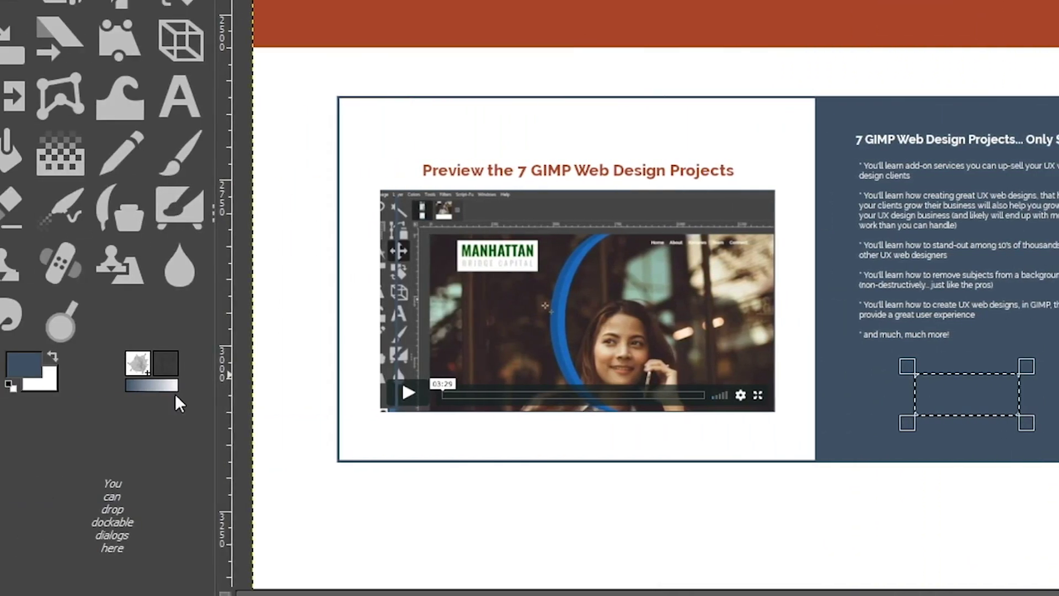
Set the foreground colour to the green 478361
click(48, 364)
click(494, 276)
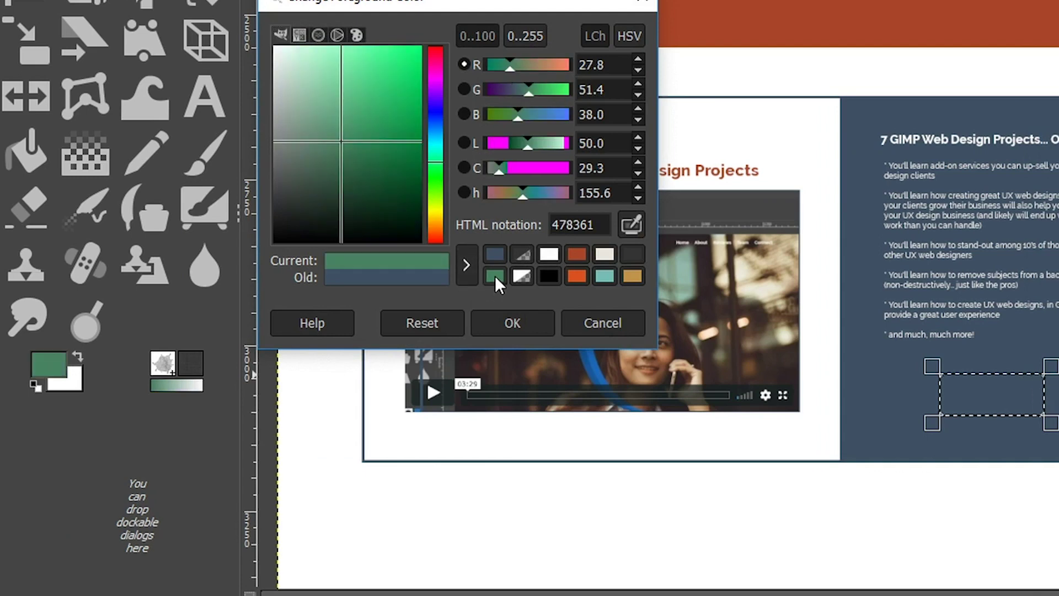
click(502, 321)
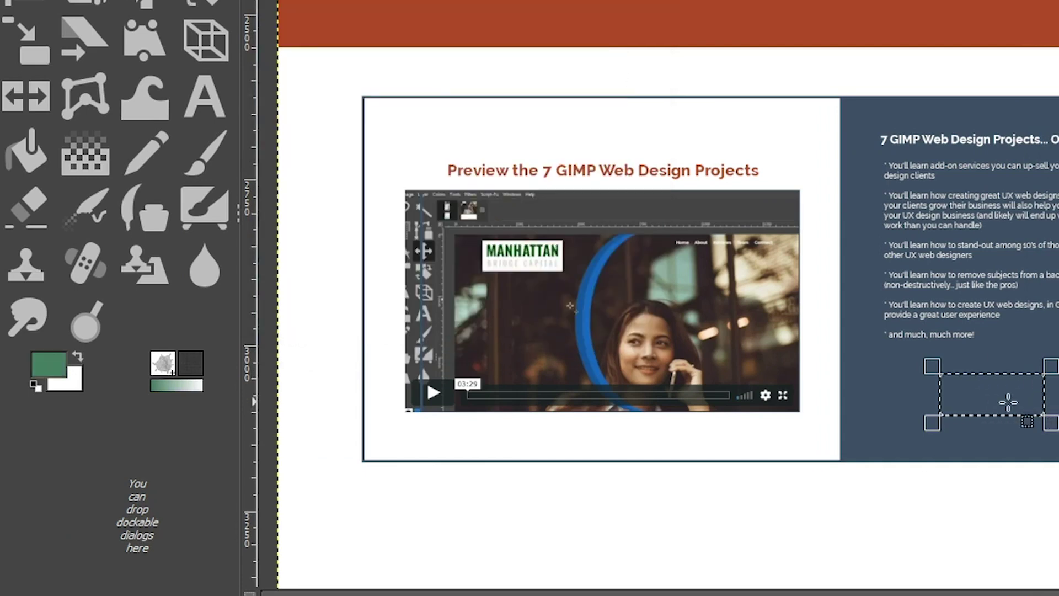
Fill the rounded selection with the green foreground colour and stroke its outline with a 2 px white line, leaving nothing selected
key(g)
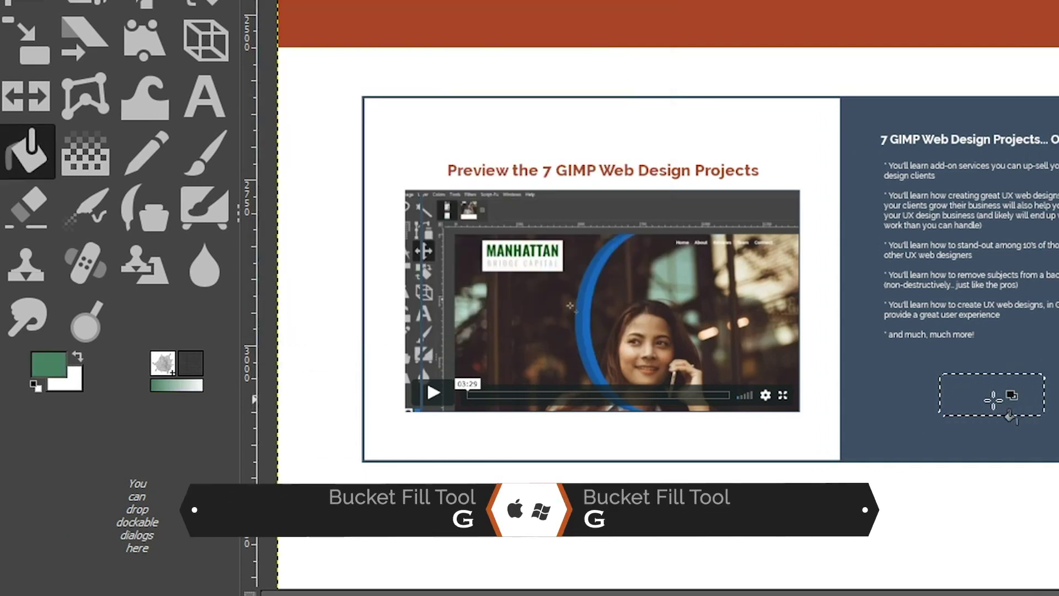
click(993, 399)
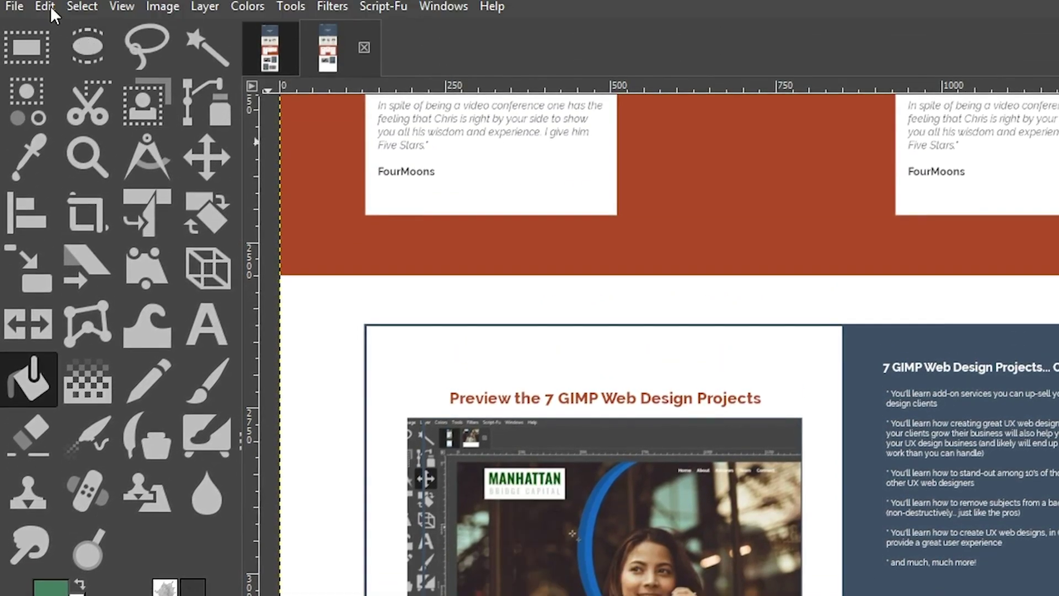
click(49, 5)
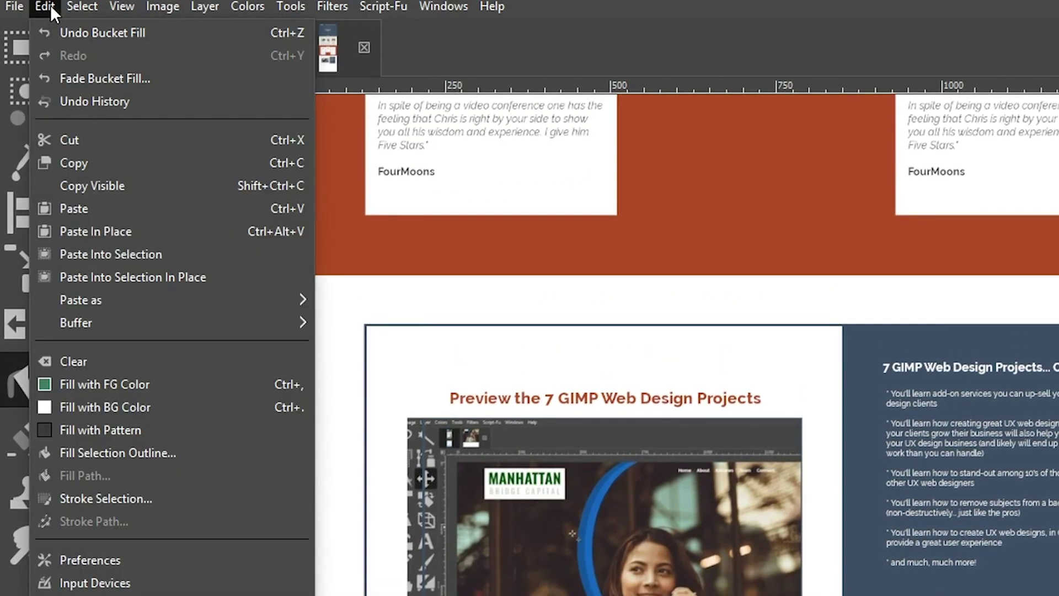
click(104, 499)
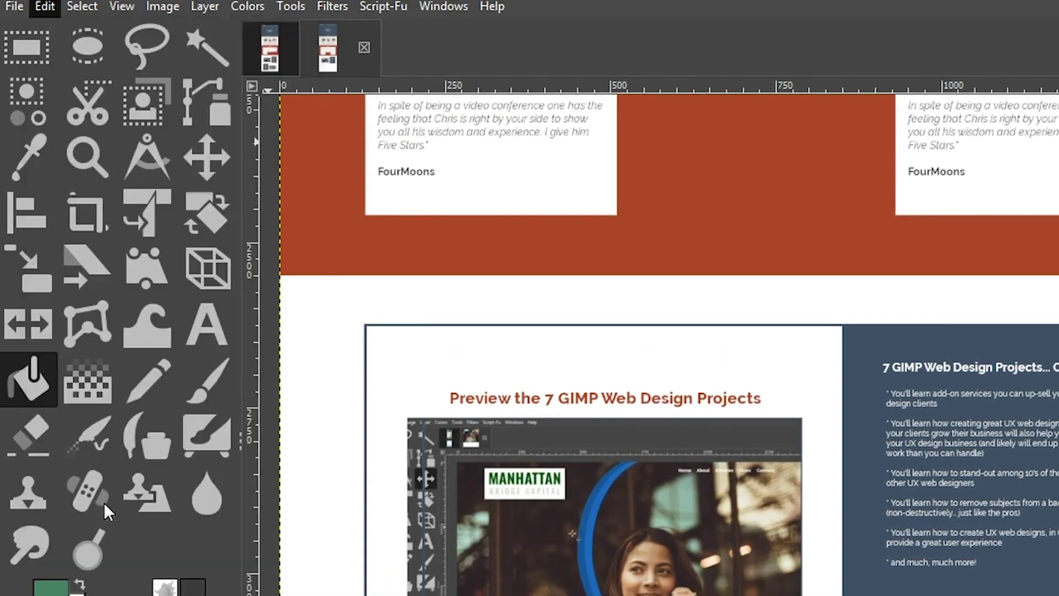
click(744, 441)
click(743, 440)
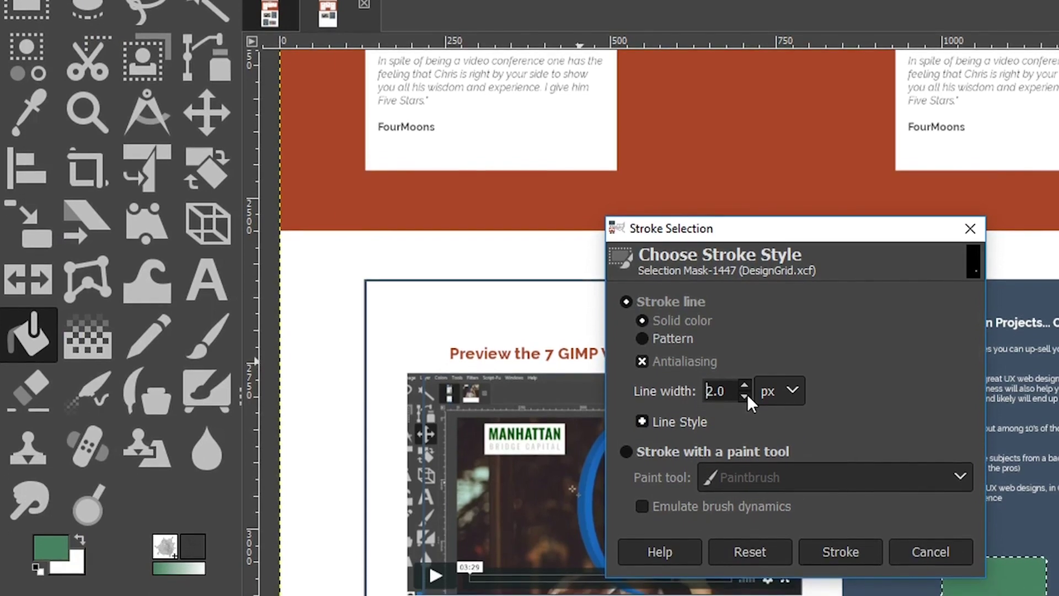
click(80, 539)
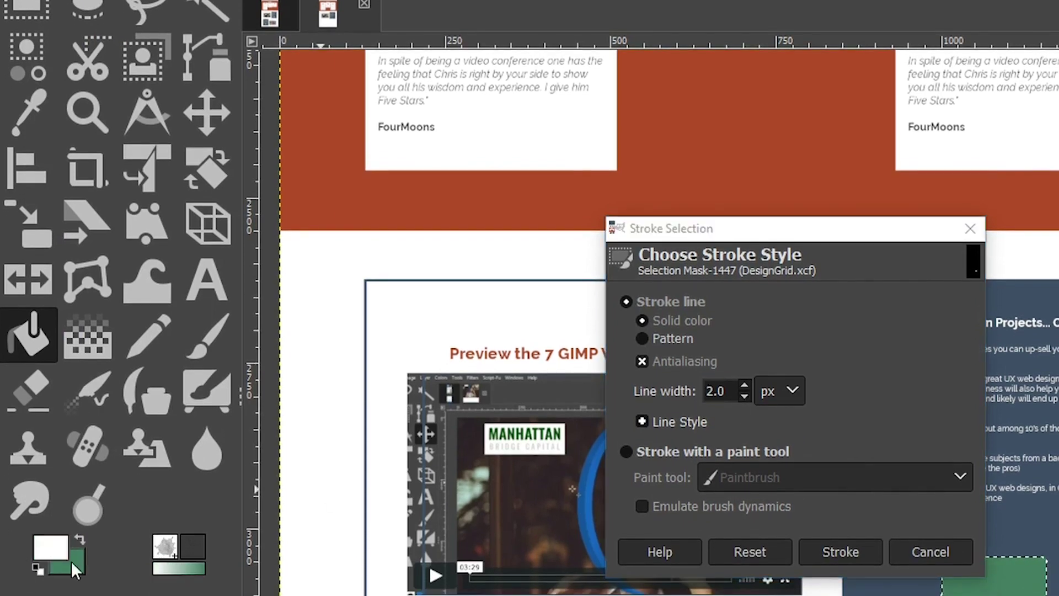
click(834, 552)
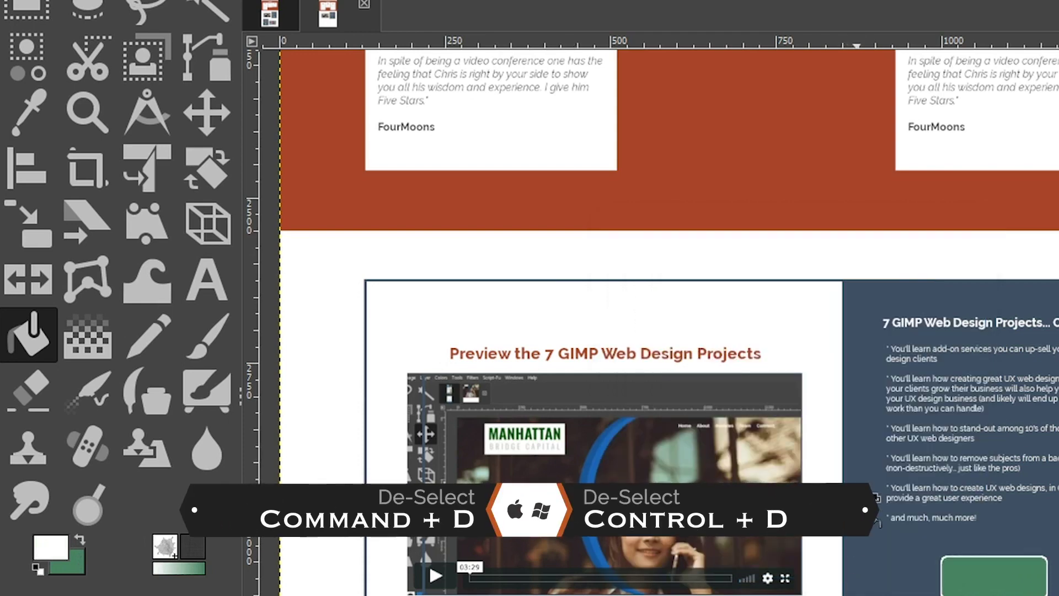
Add the white text Buy Now in Raleway Bold at 30 px and position it on the green button
key(t)
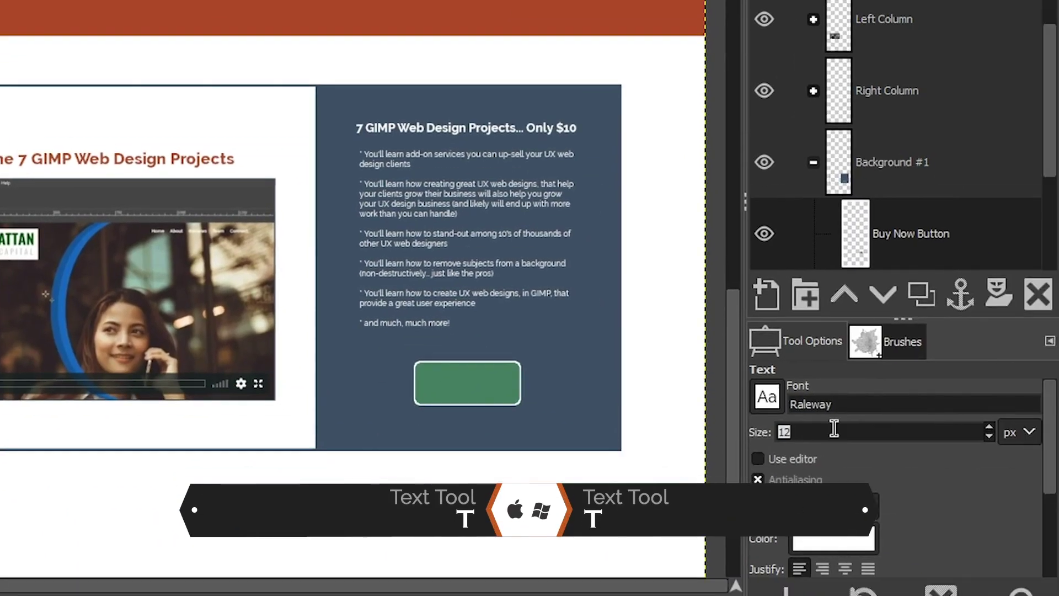
text(30)
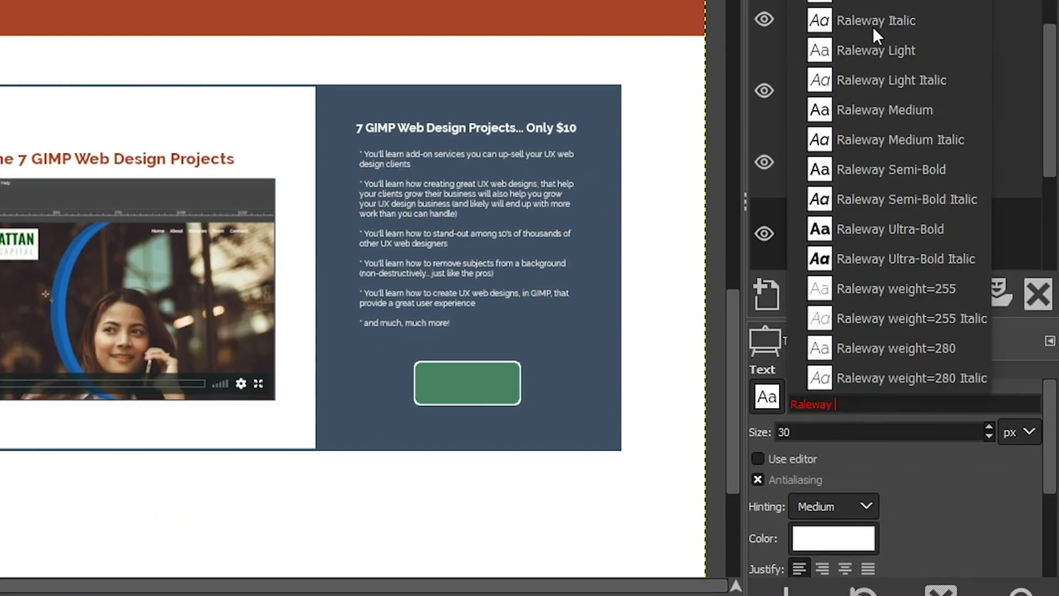
text( Bold)
key(Return)
click(443, 382)
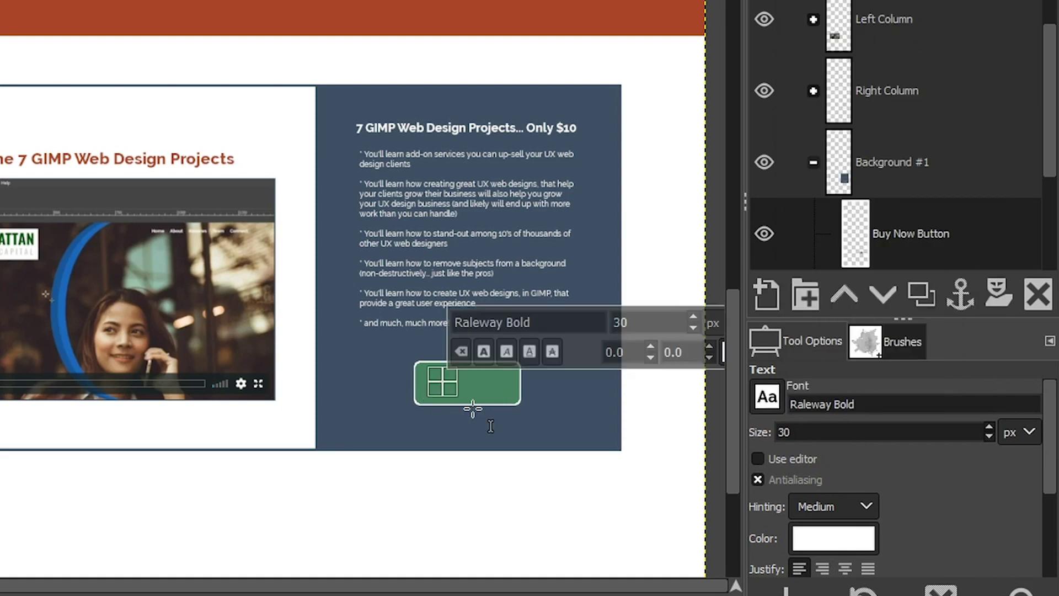
text(Buy Now)
key(Escape)
key(m)
drag(520, 406, 503, 393)
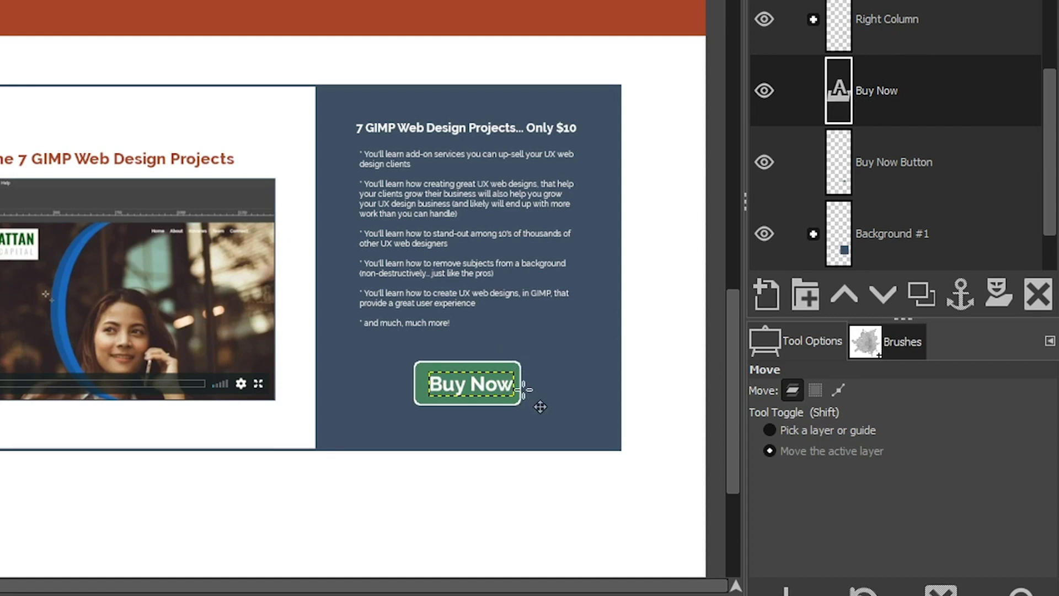
Crop the Buy Now Button layer to its content and centre the Buy Now text on it using Align relative to the active layer
click(954, 163)
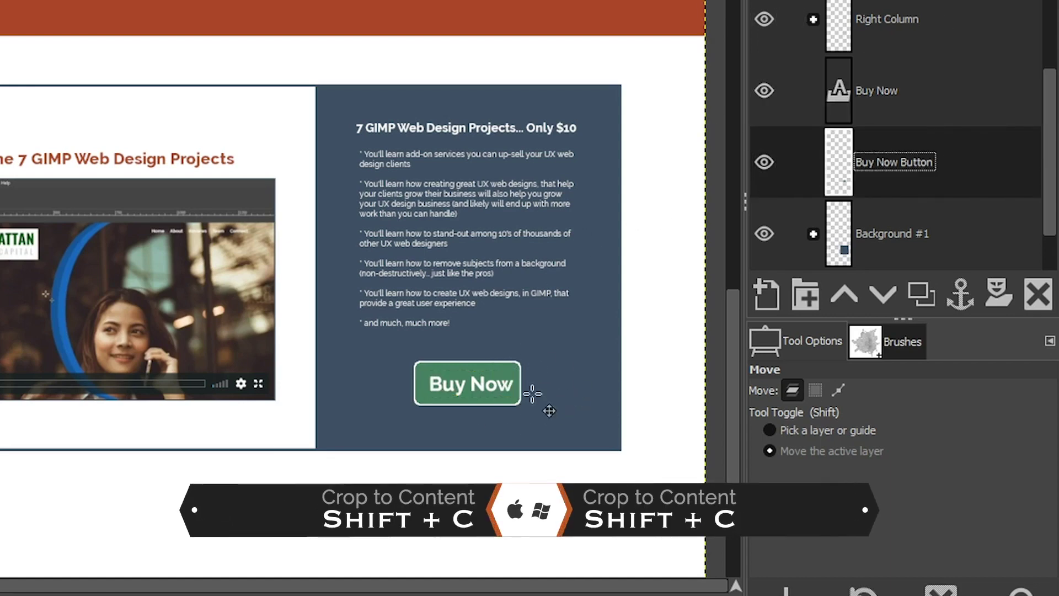
key(shift+c)
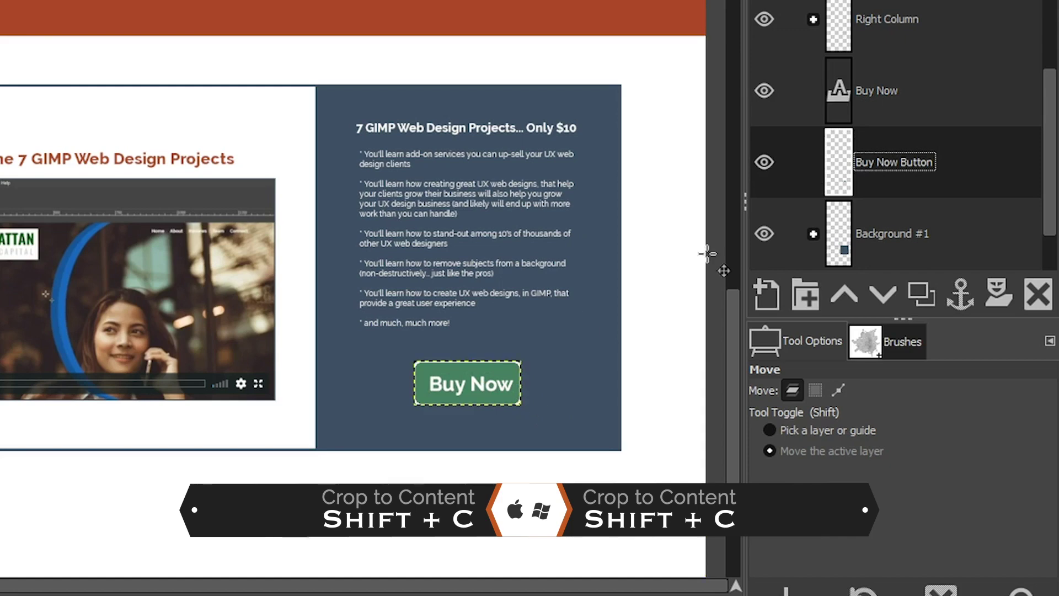
key(q)
click(502, 384)
click(915, 403)
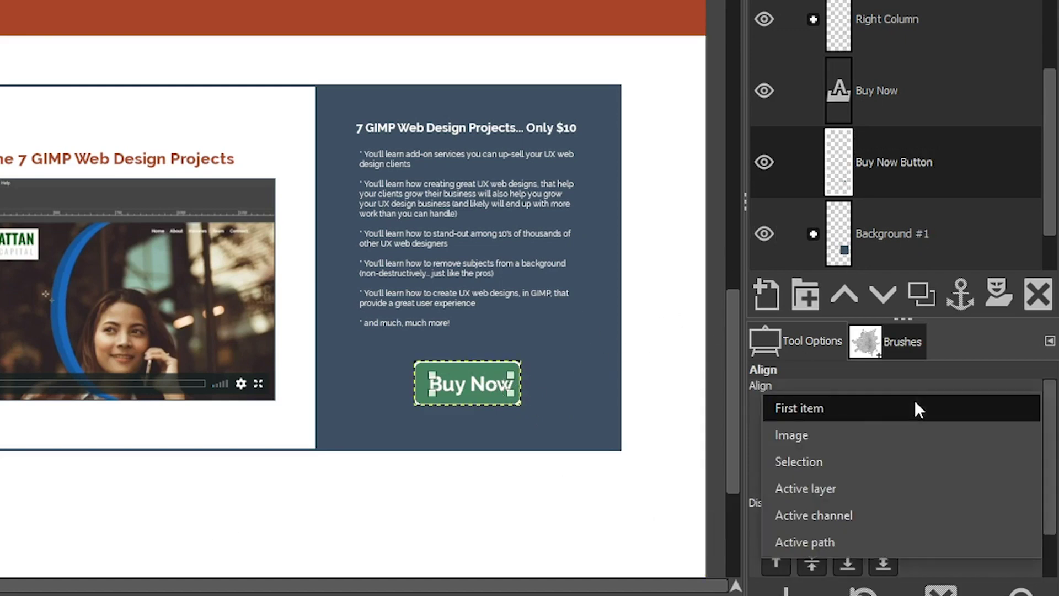
click(901, 492)
click(812, 440)
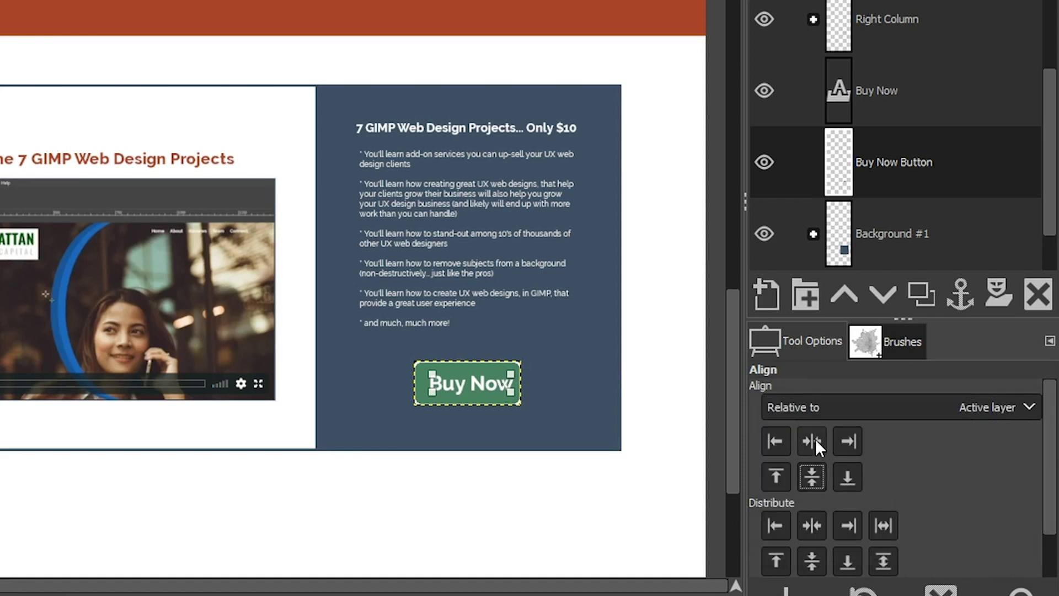
key(m)
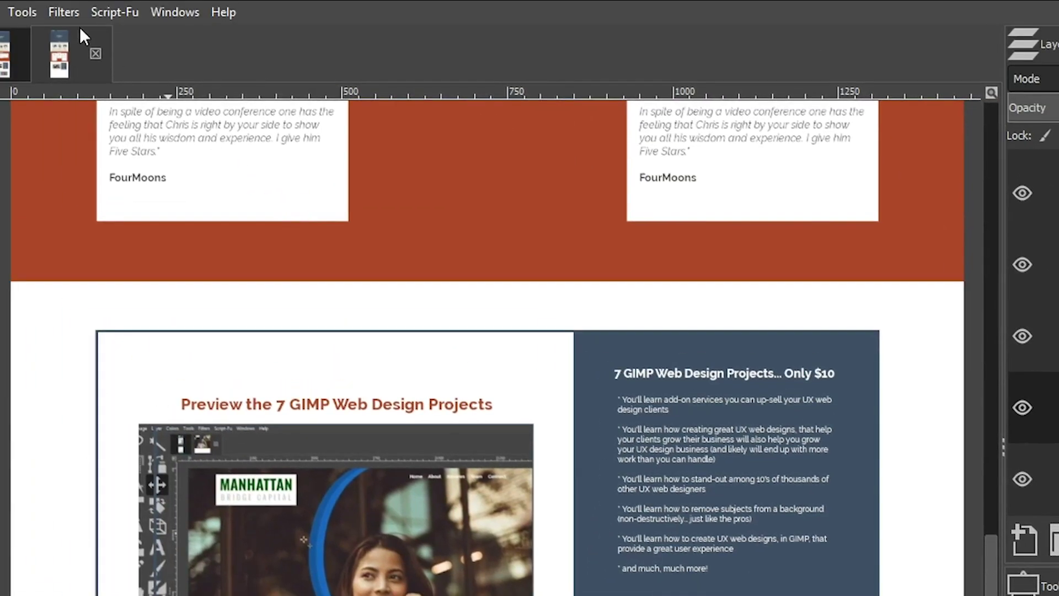
Expand the Buy Now Button layer to image size and repeat the last Drop Shadow filter on it
click(64, 13)
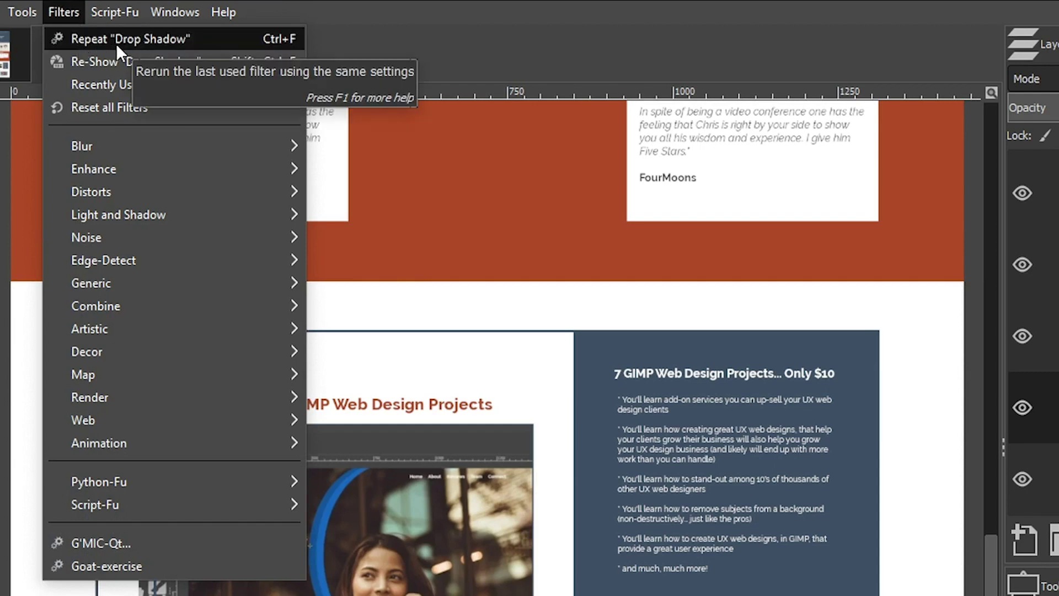
key(Escape)
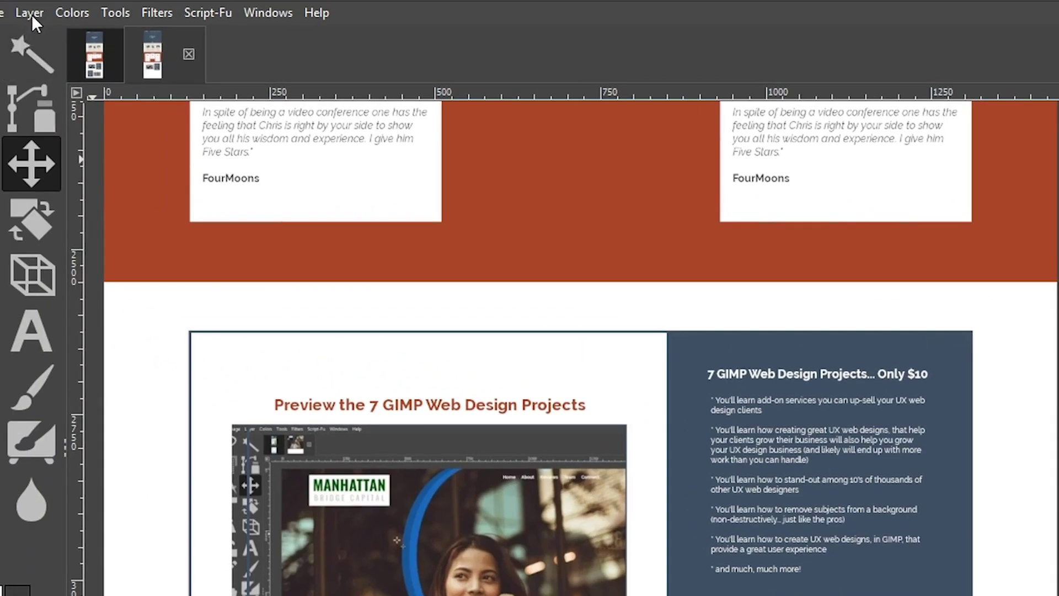
click(30, 13)
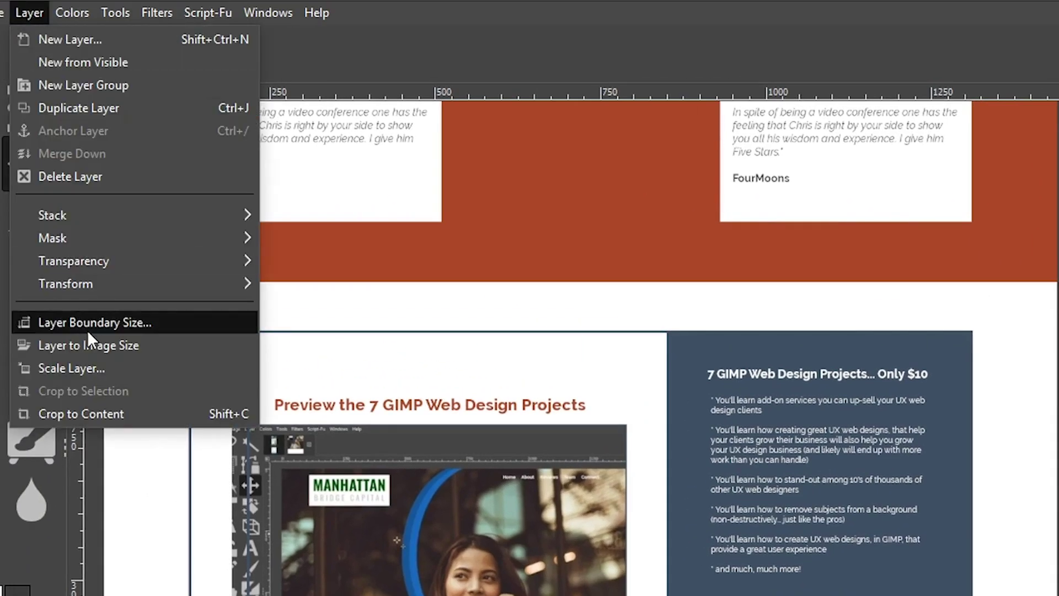
click(95, 343)
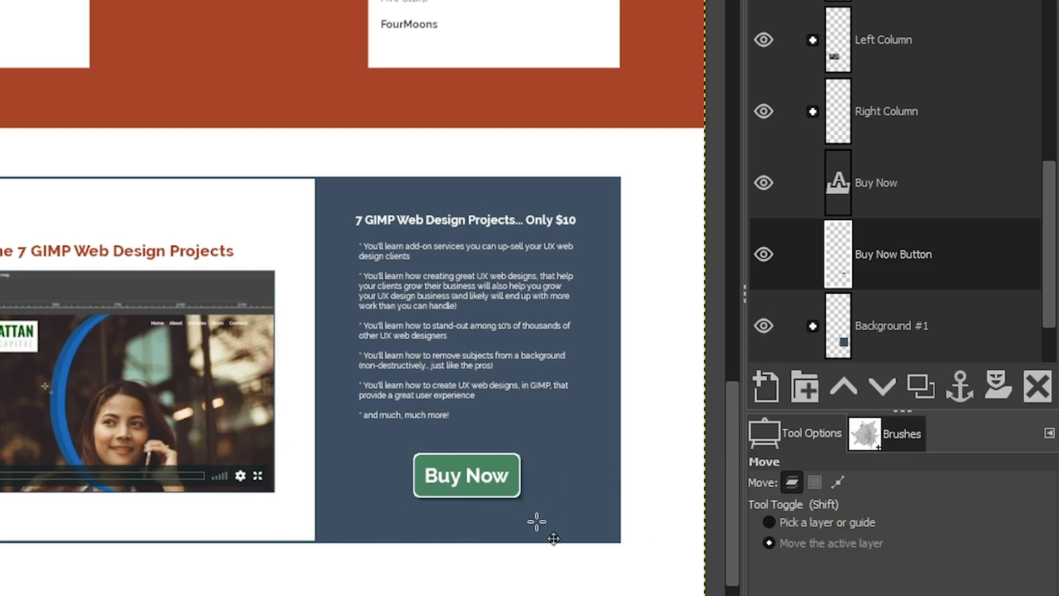
Repeat the Drop Shadow on the Buy Now text layer at image size and crop both button layers to their content
click(966, 188)
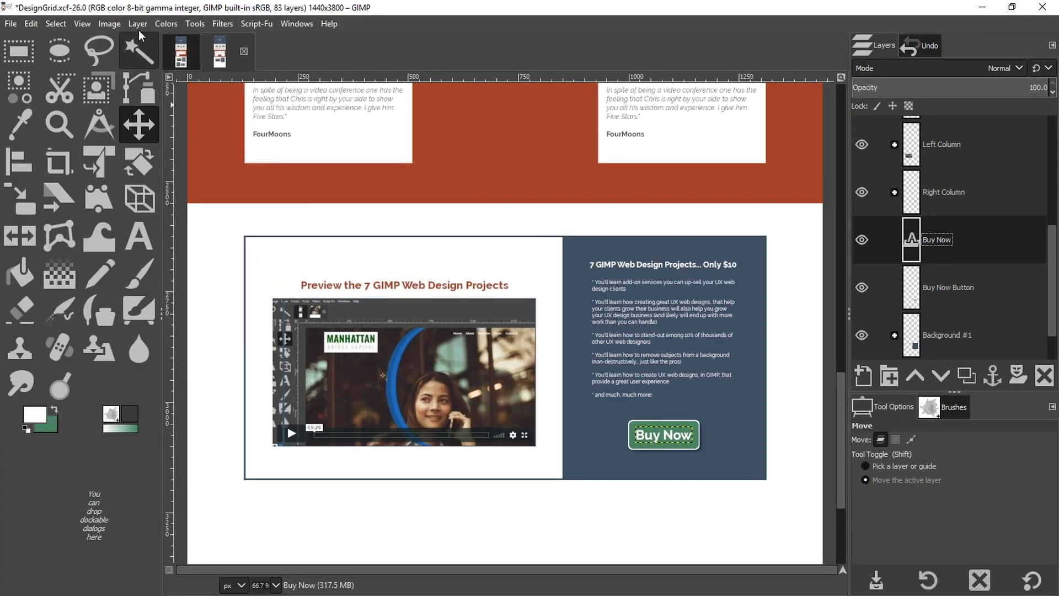
click(137, 23)
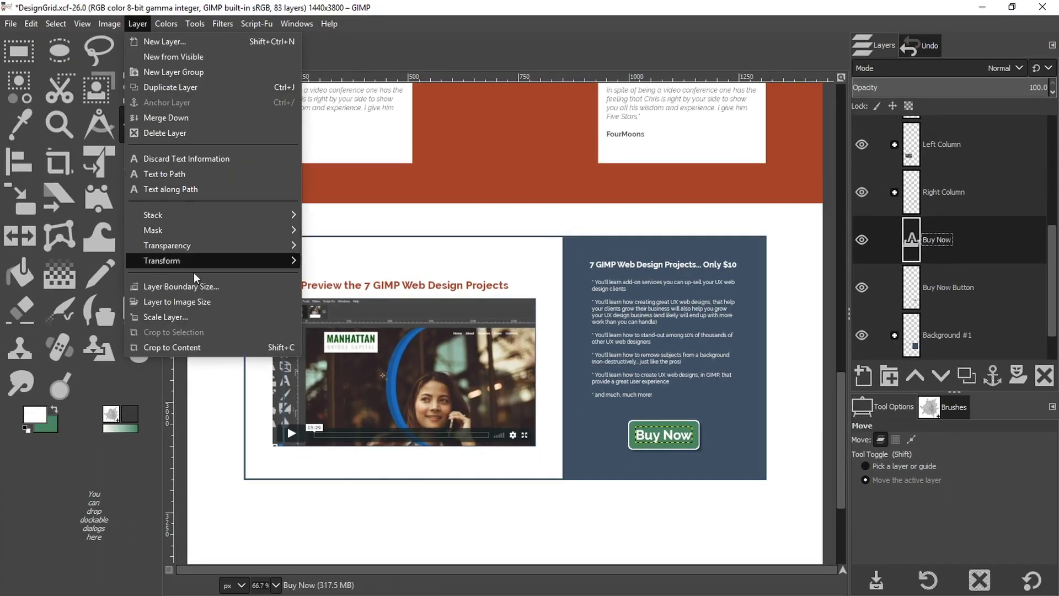
click(178, 302)
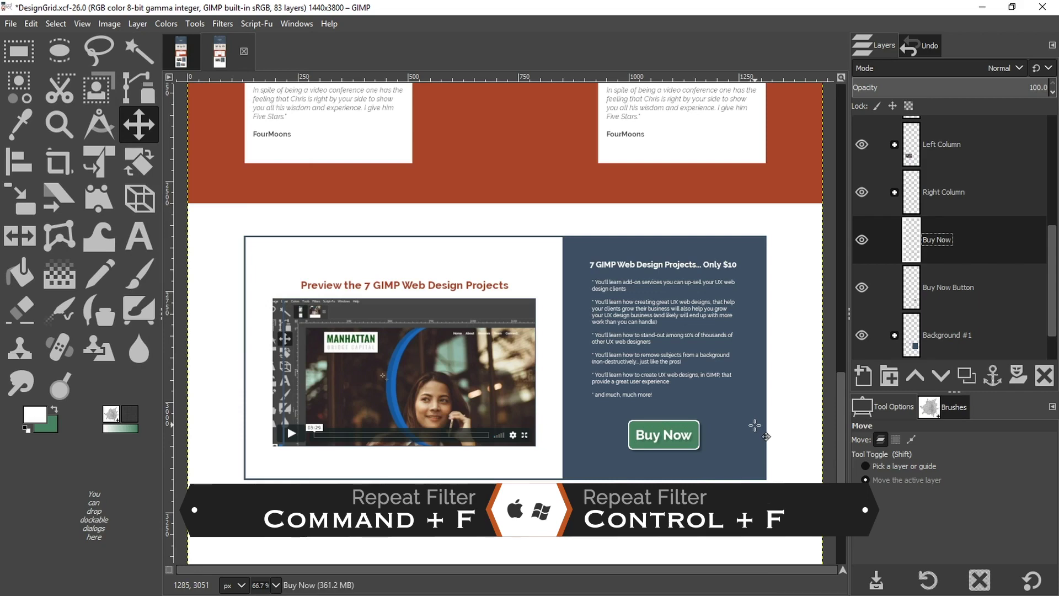
key(shift+c)
click(990, 281)
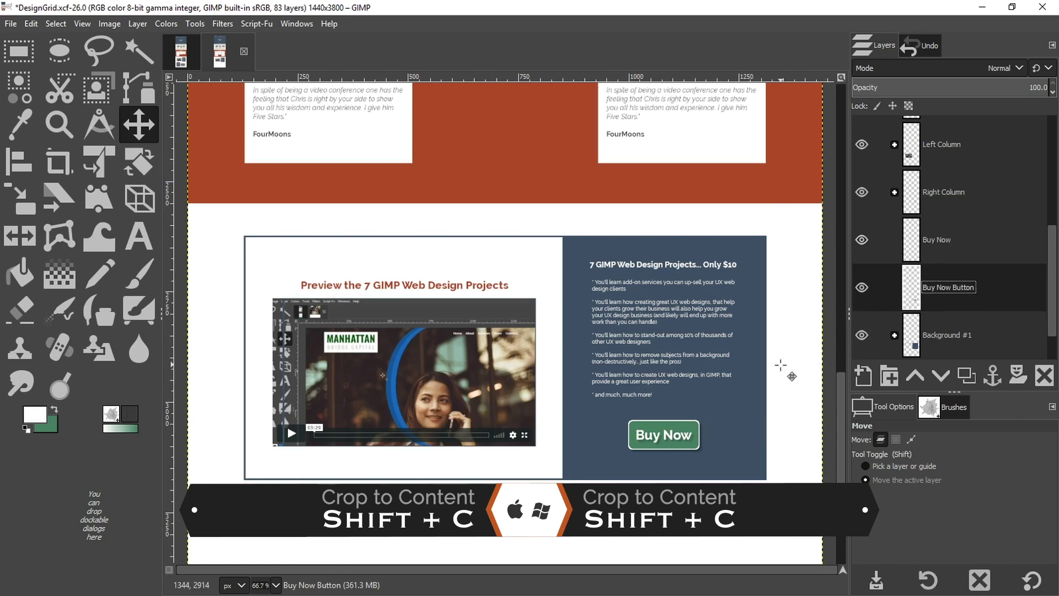
Create a layer group named Buy Now Button above the Buy Now text and move the text and button layers into it
click(969, 263)
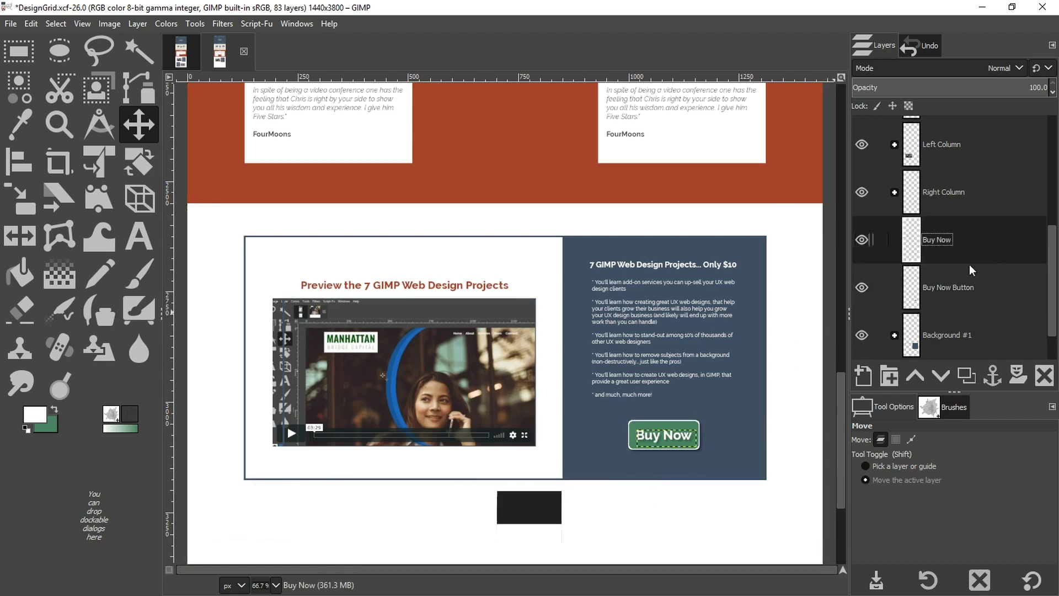
click(885, 377)
double_click(936, 235)
text(Buy Now Button)
key(Return)
drag(937, 287, 932, 261)
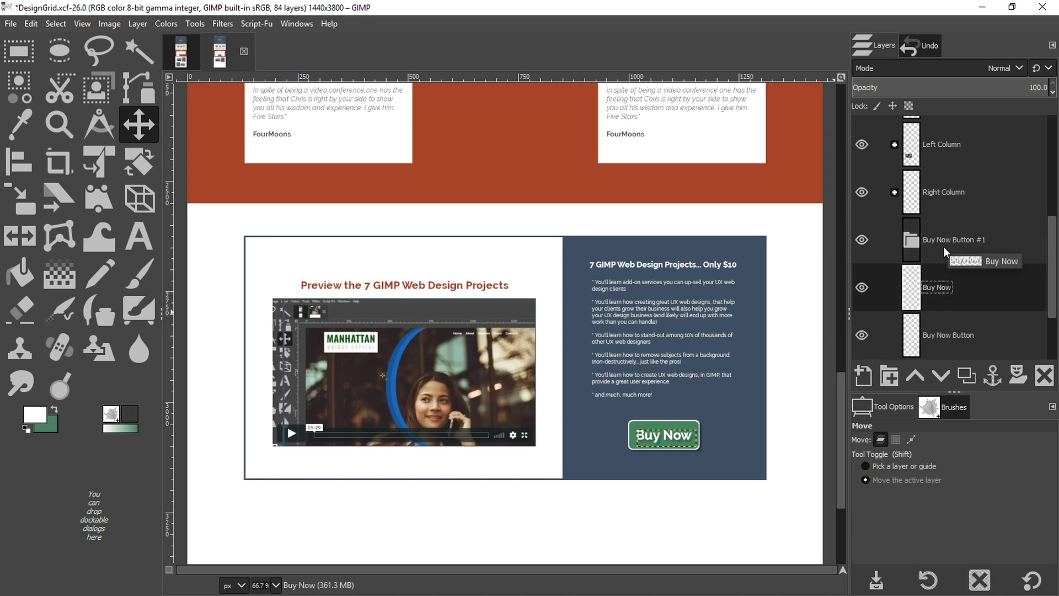
drag(916, 327, 948, 312)
click(894, 239)
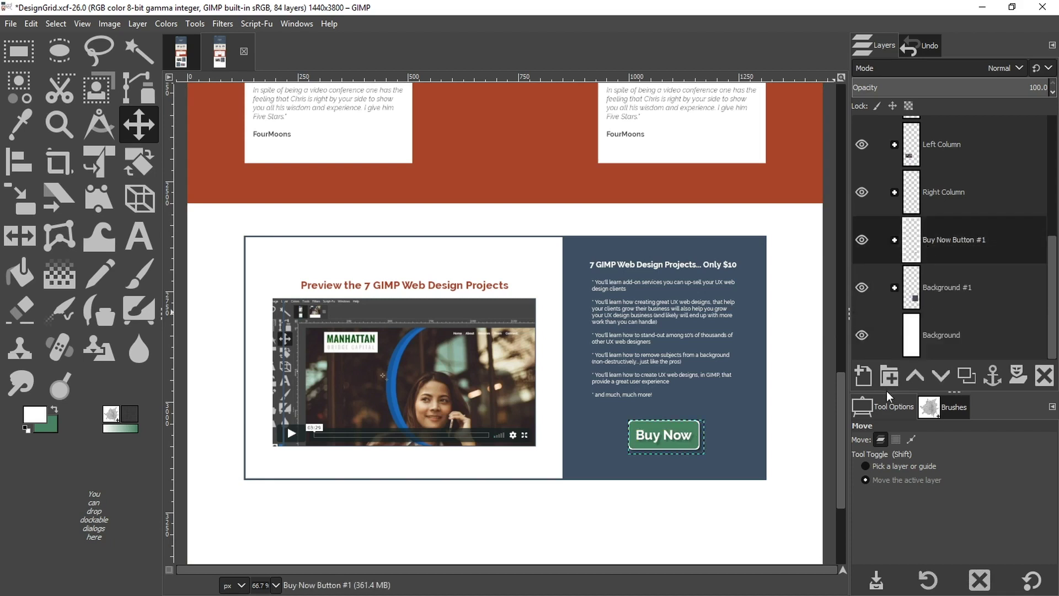
Centre the Buy Now button group horizontally in the dark blue column by aligning it to a selection spanning the column's width, and clear the selection
key(q)
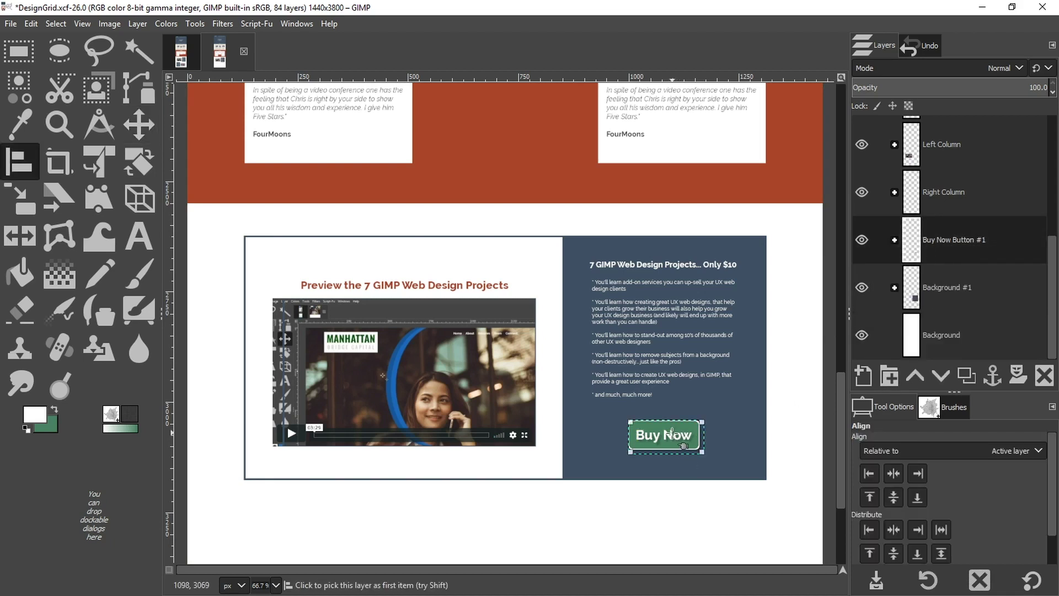
key(m)
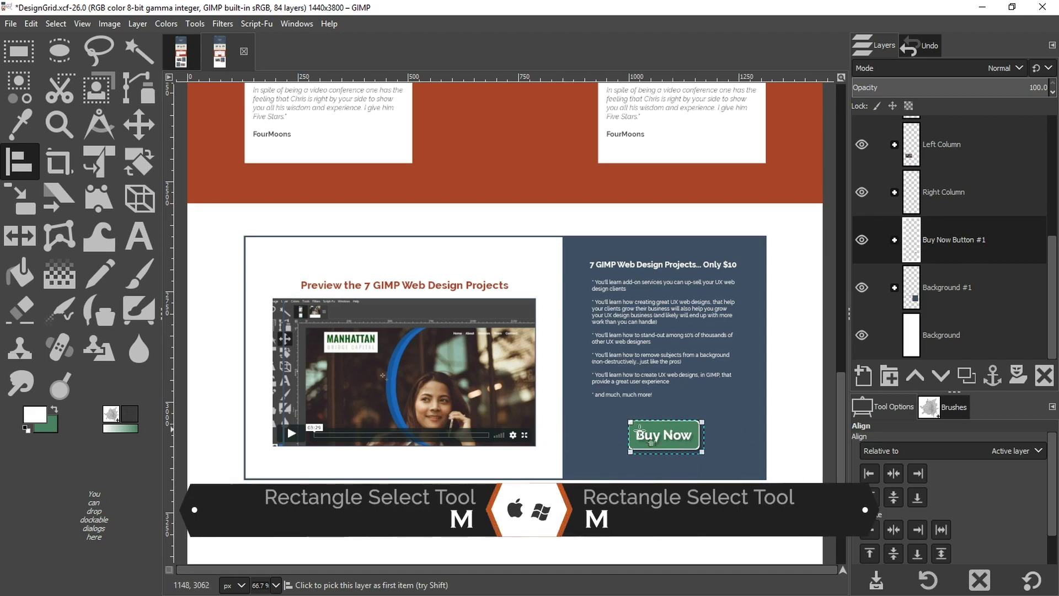
drag(561, 425, 765, 465)
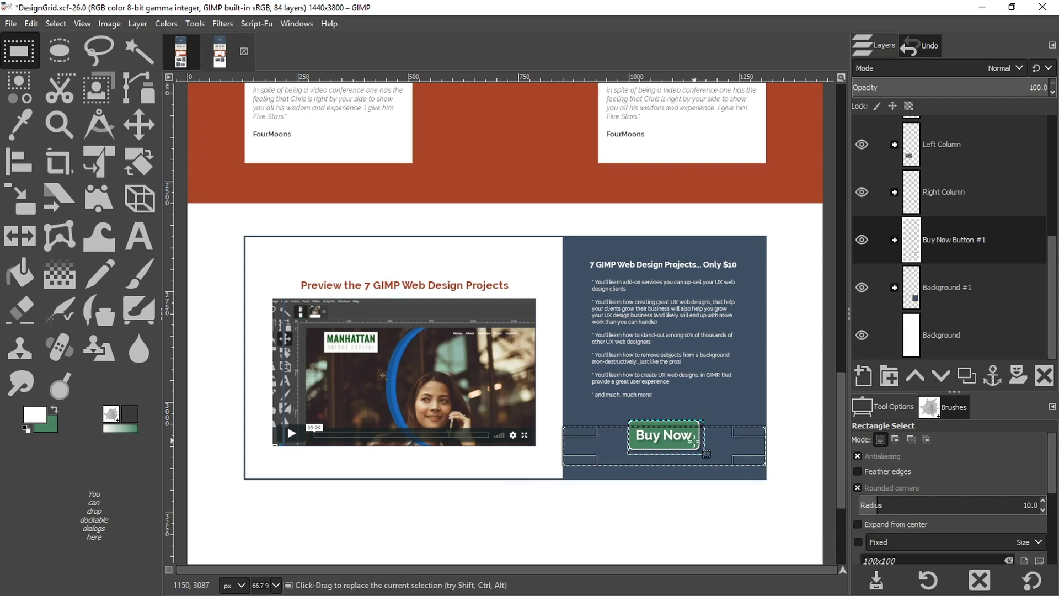
key(a)
click(692, 439)
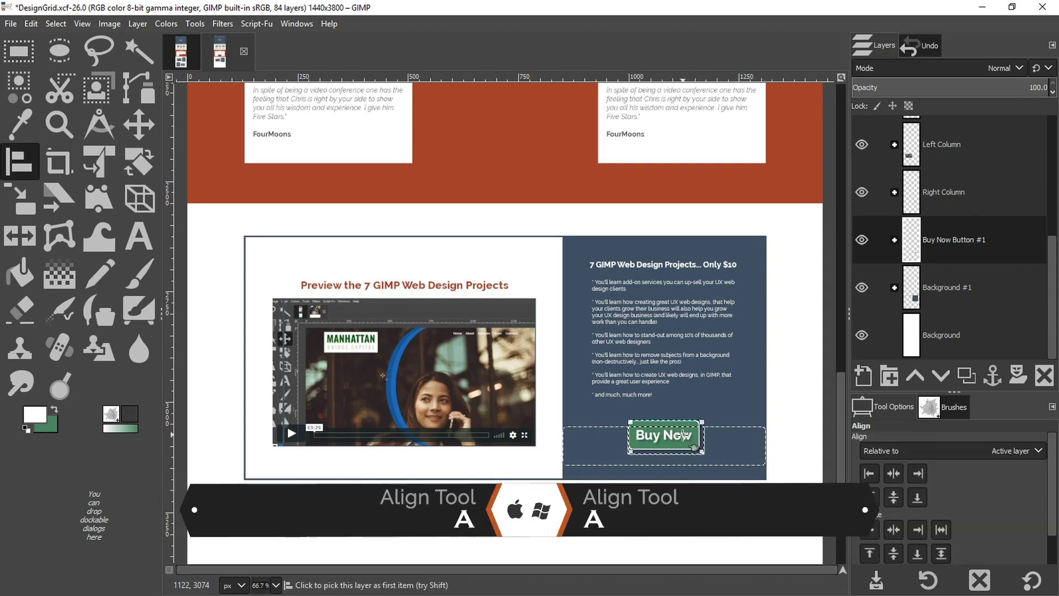
click(994, 451)
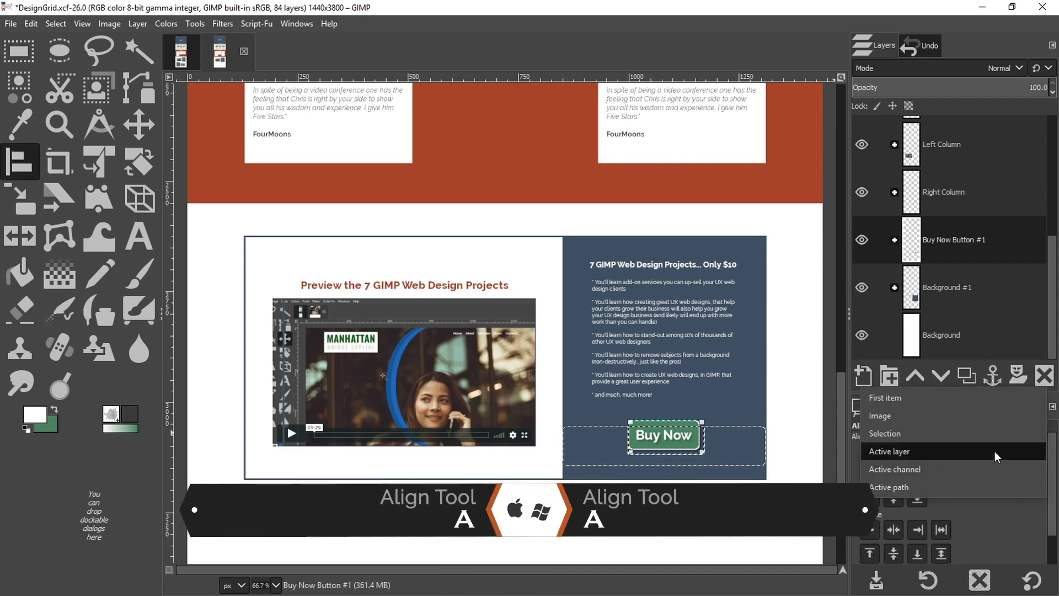
click(985, 436)
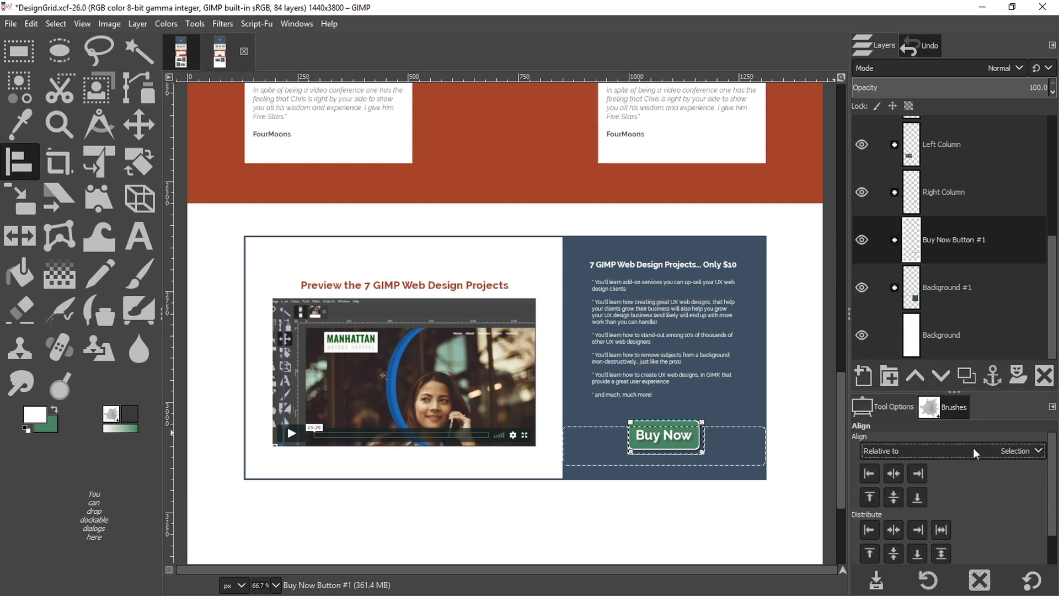
click(894, 473)
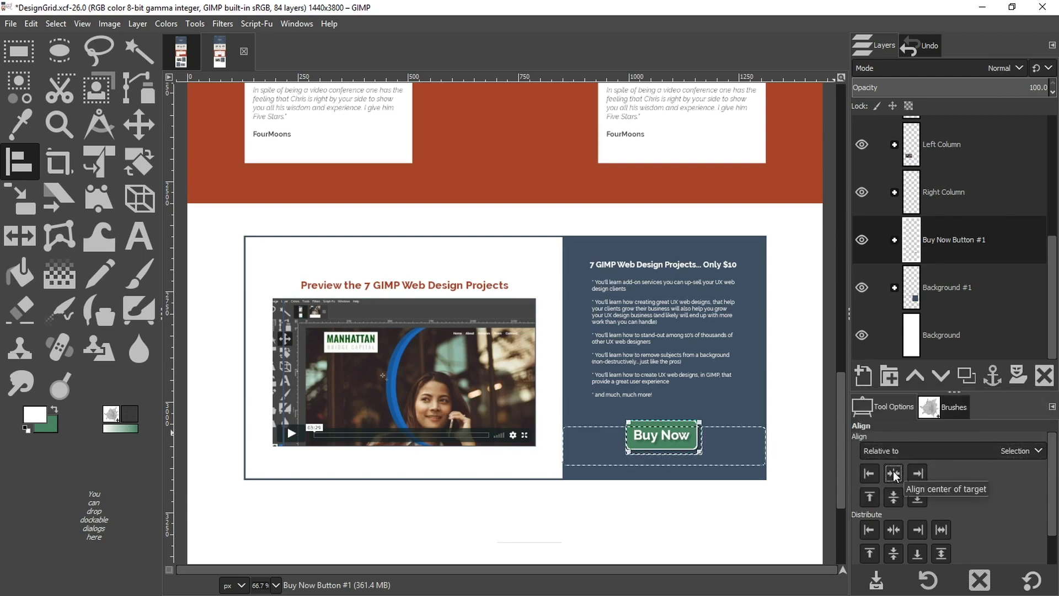
key(ctrl+d)
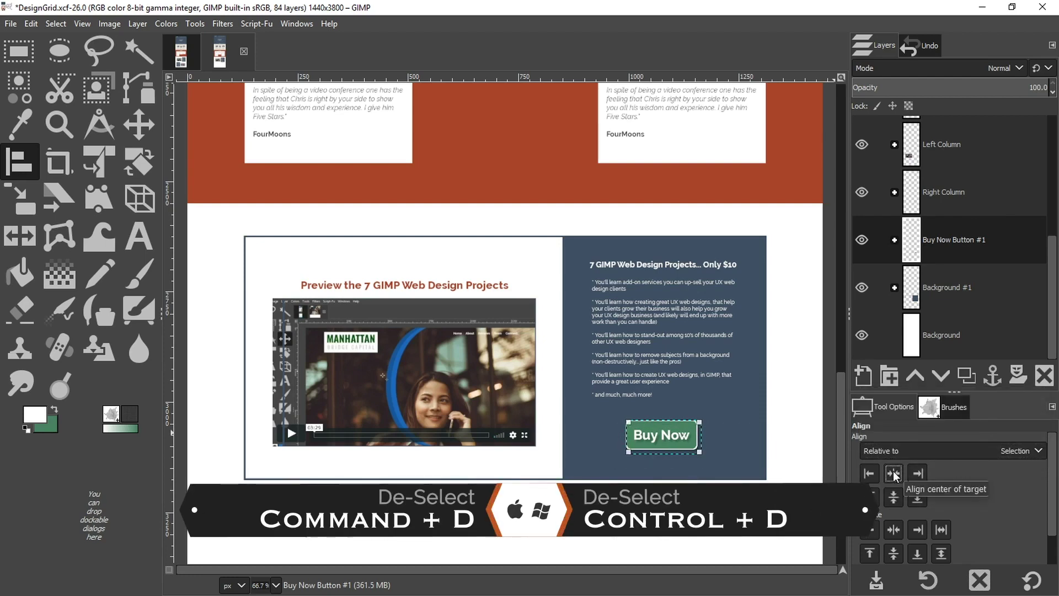
Create a layer group named Promo directly above the Left Column group
key(m)
scroll(717, 402, down, 1)
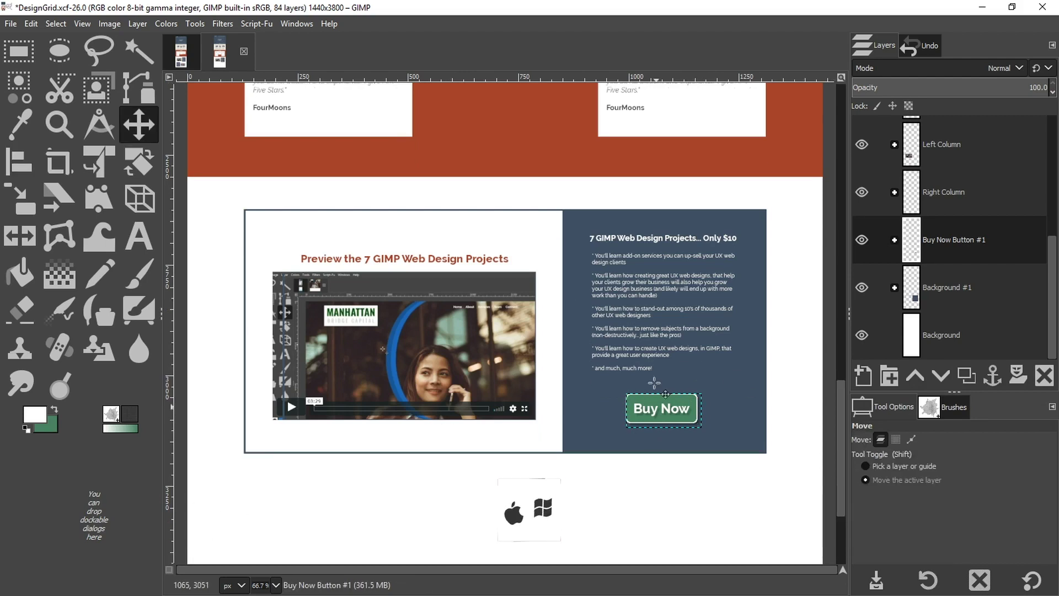
drag(1057, 274, 1056, 254)
click(951, 220)
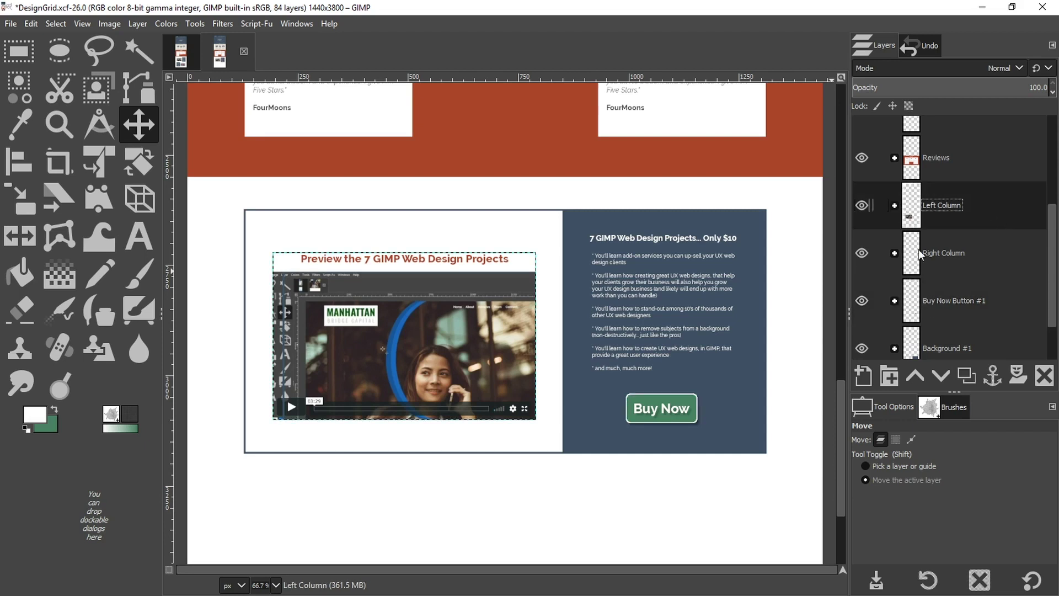
click(888, 376)
drag(928, 253, 915, 190)
double_click(941, 205)
text(Prom)
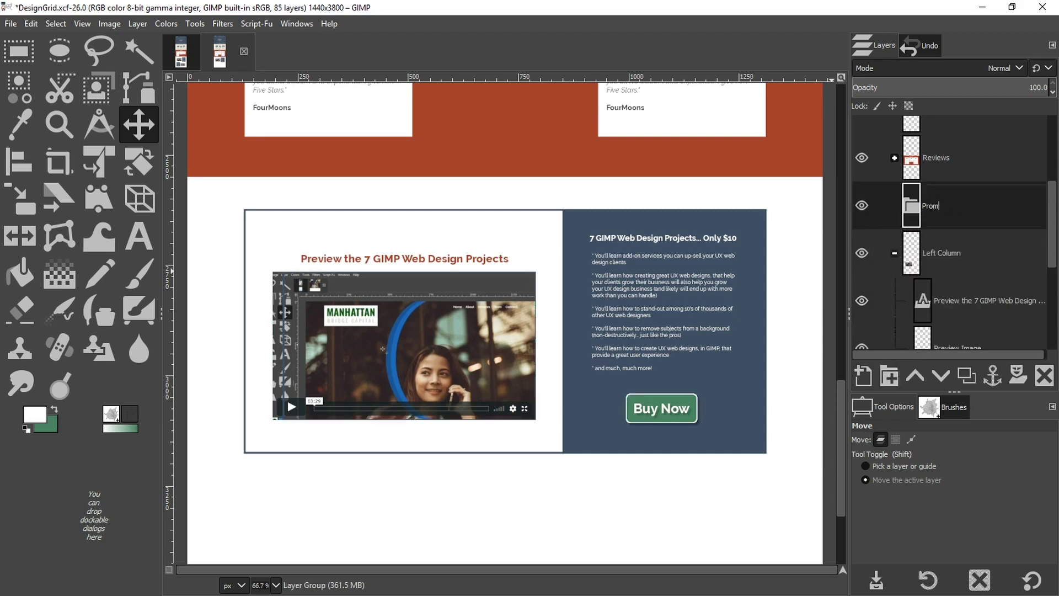
text(o)
key(Return)
Move the Left Column, Right Column, Buy Now Button #1 and Background #1 groups into the Promo group and collapse it
click(895, 253)
drag(937, 253, 922, 209)
drag(942, 300, 931, 269)
drag(945, 344, 937, 309)
drag(1052, 296, 1052, 326)
drag(946, 323, 928, 293)
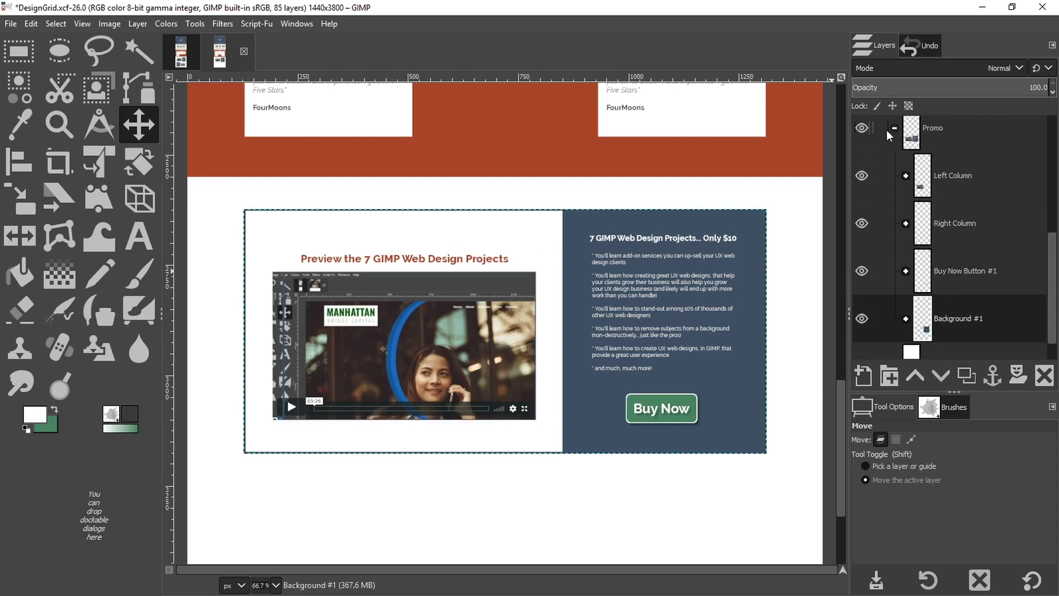
click(893, 128)
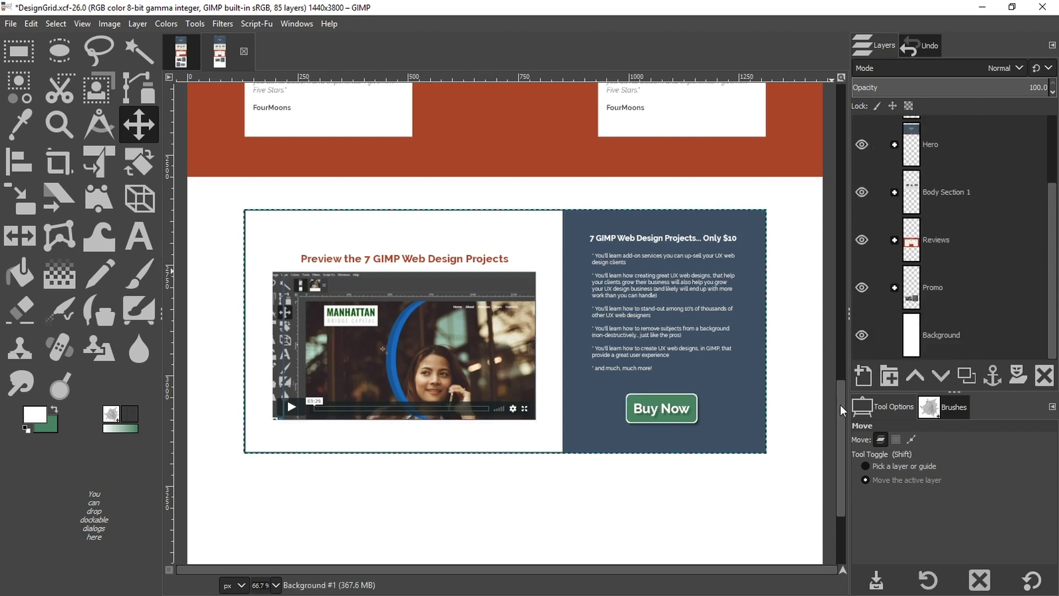
Examine the layout of the Download Project Resources section and footer in the reference project, and return to the DesignGrid image
scroll(840, 406, down, 5)
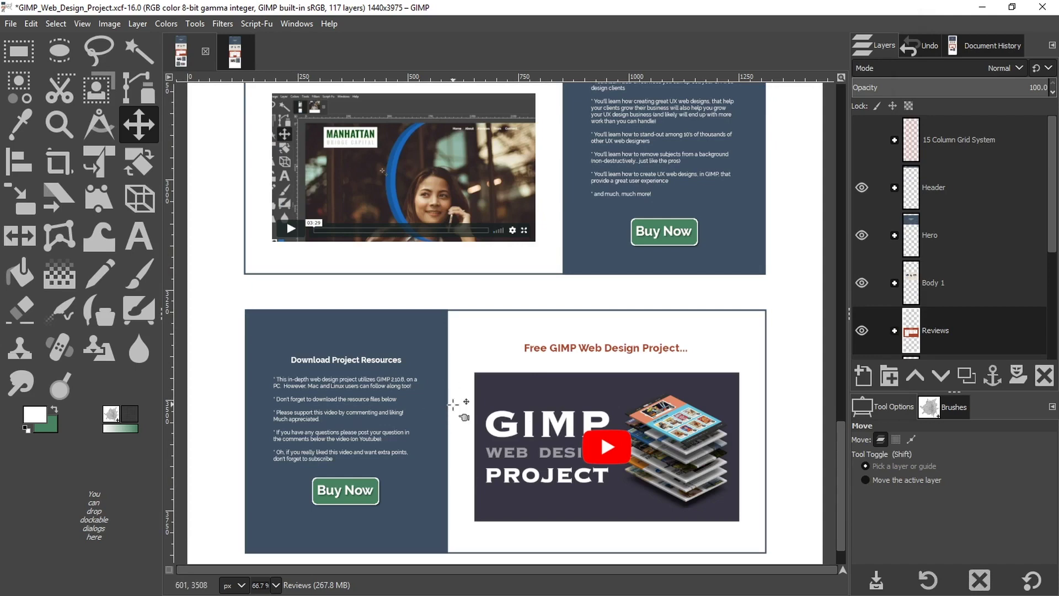
scroll(453, 404, down, 2)
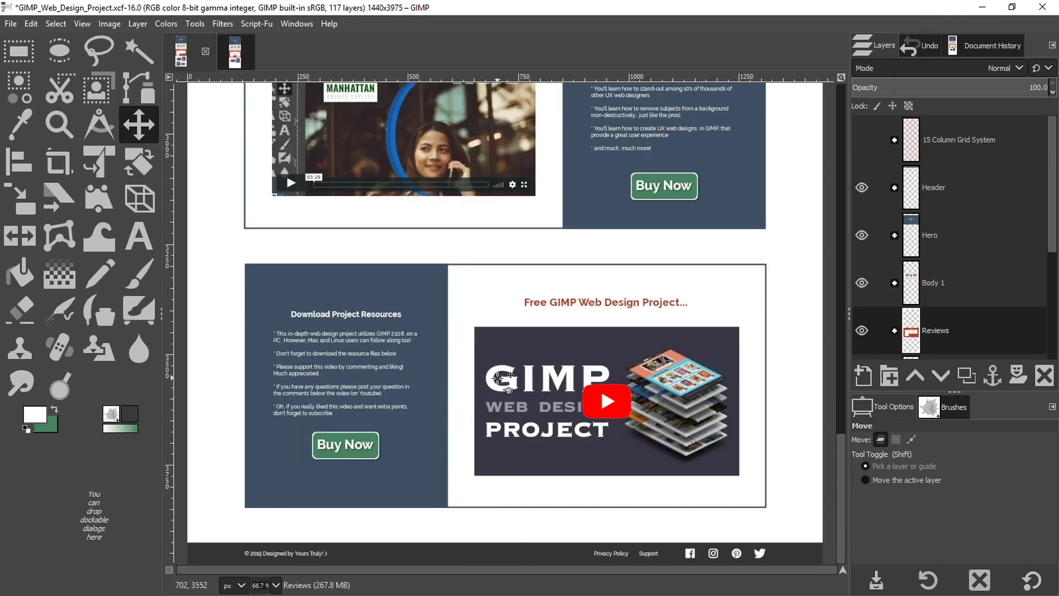
scroll(497, 378, up, 5)
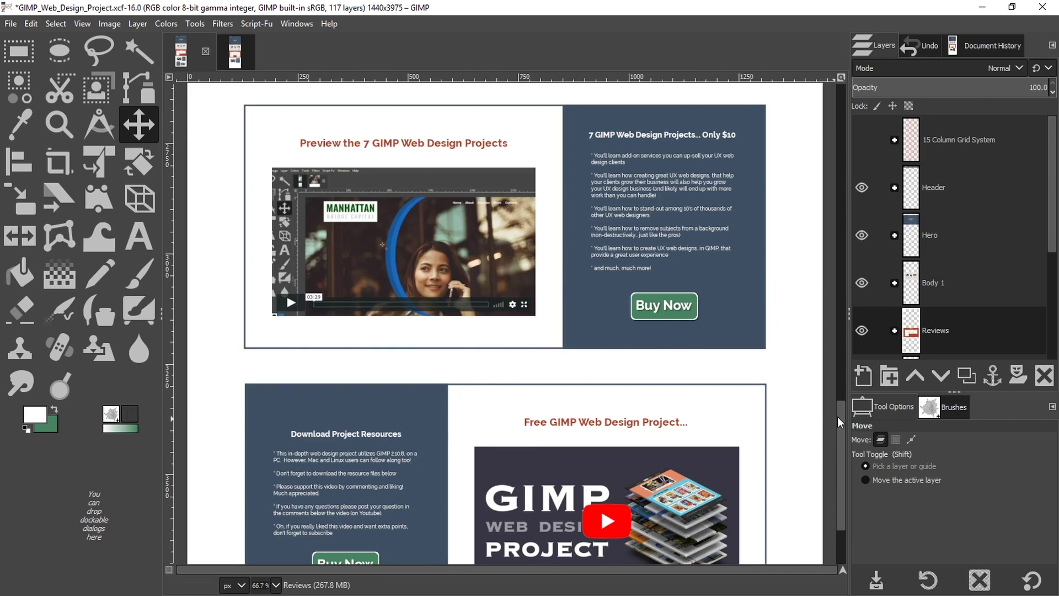
scroll(837, 415, down, 5)
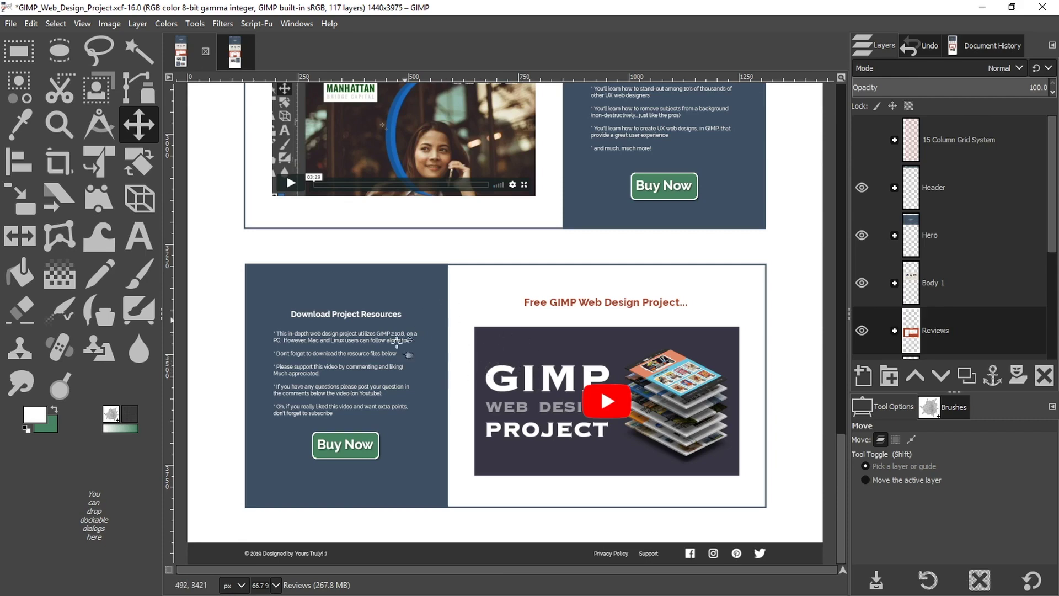
click(235, 62)
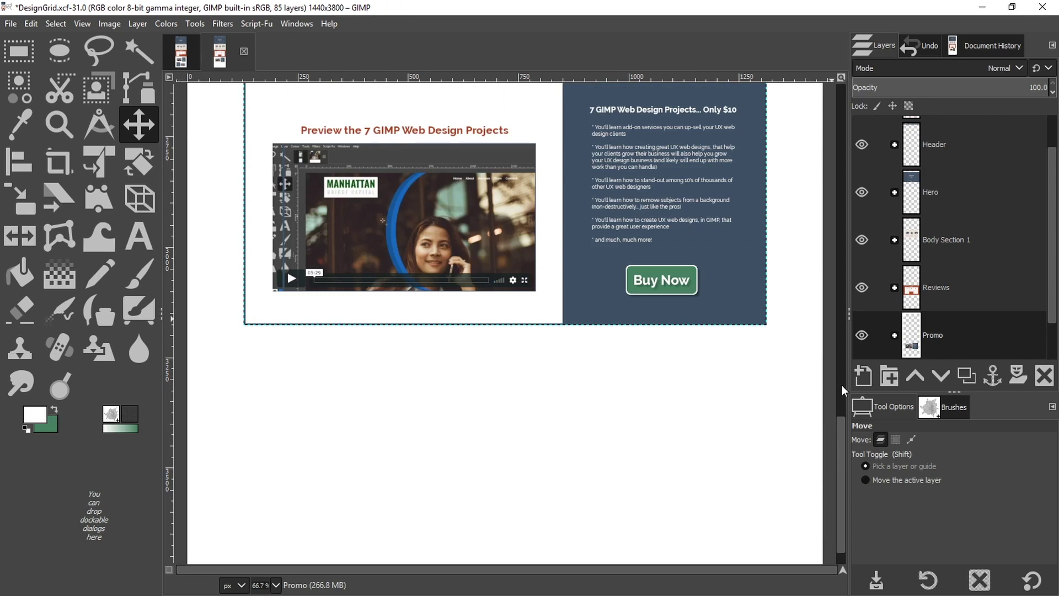
Duplicate the Promo group and place the copy directly below the original, above the Background layer
scroll(970, 297, down, 1)
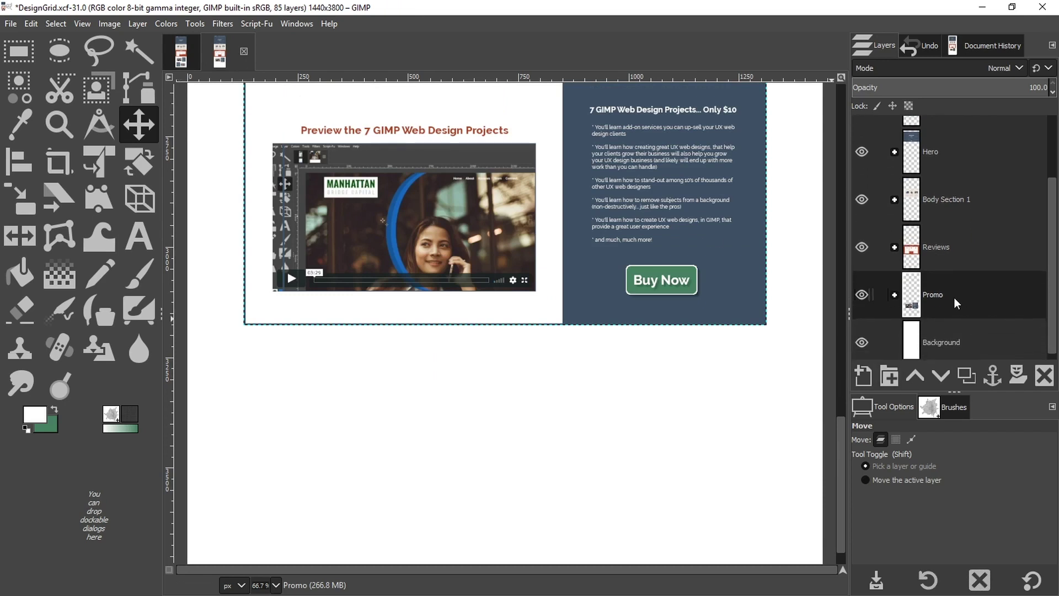
click(862, 295)
click(967, 376)
drag(1046, 279, 1051, 313)
drag(941, 237, 951, 288)
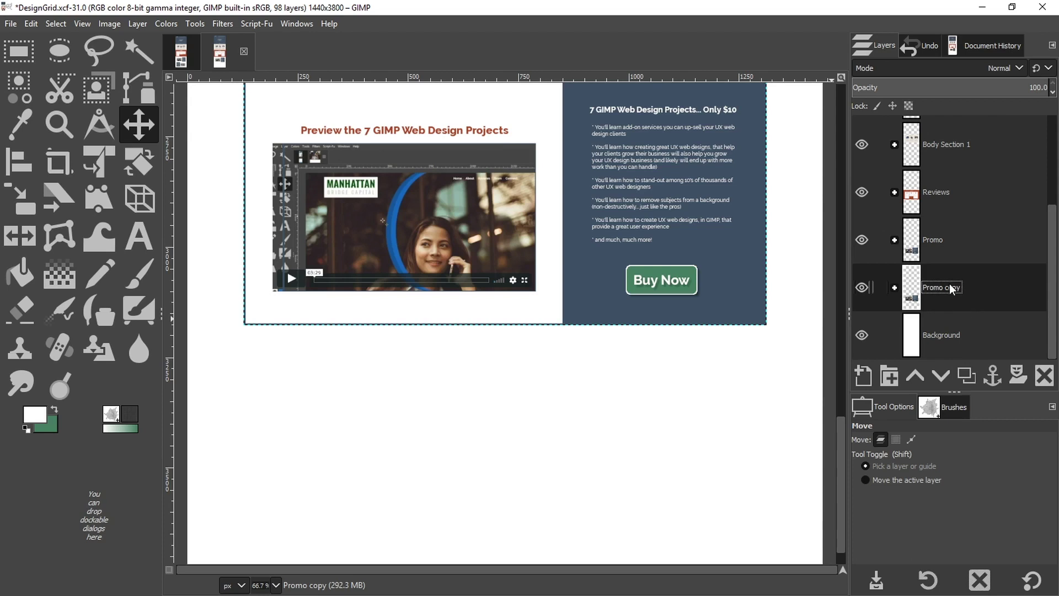
Expand the Promo copy group and select its Right Column #1 group
click(895, 287)
drag(1053, 216, 1052, 298)
click(906, 156)
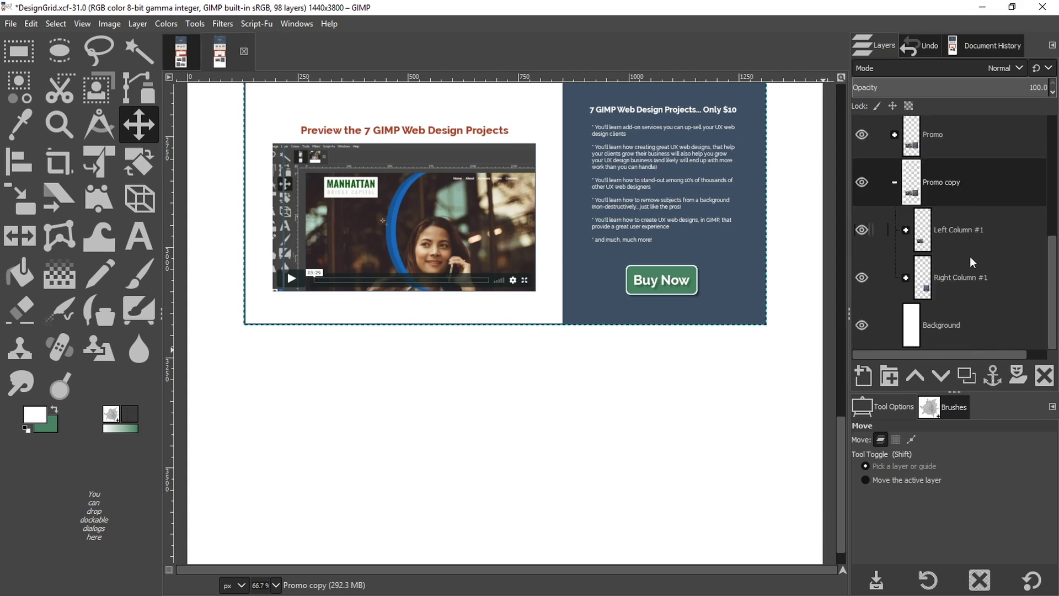
click(928, 237)
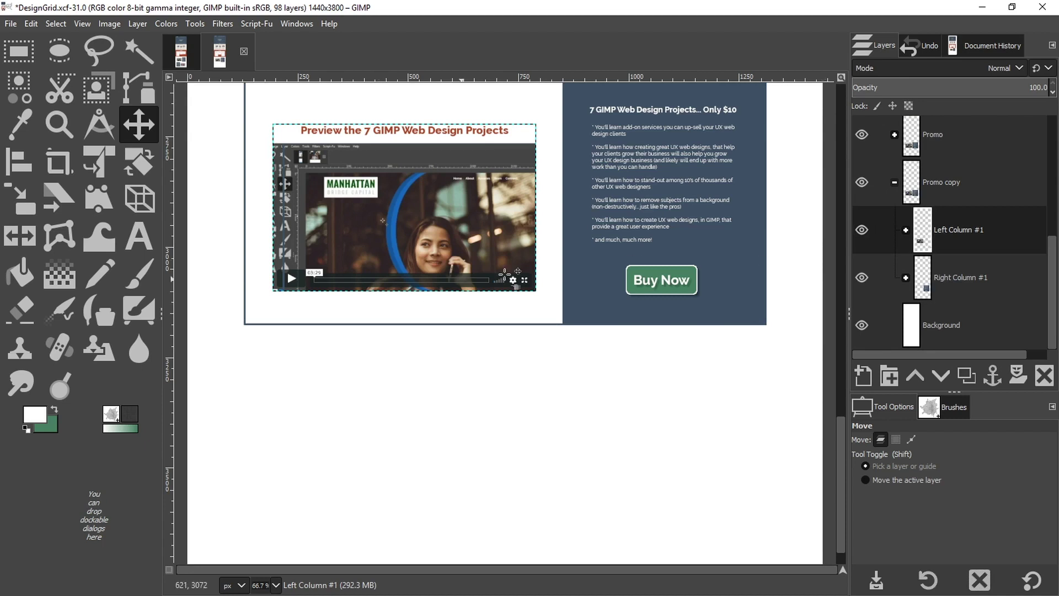
key(Page_Down)
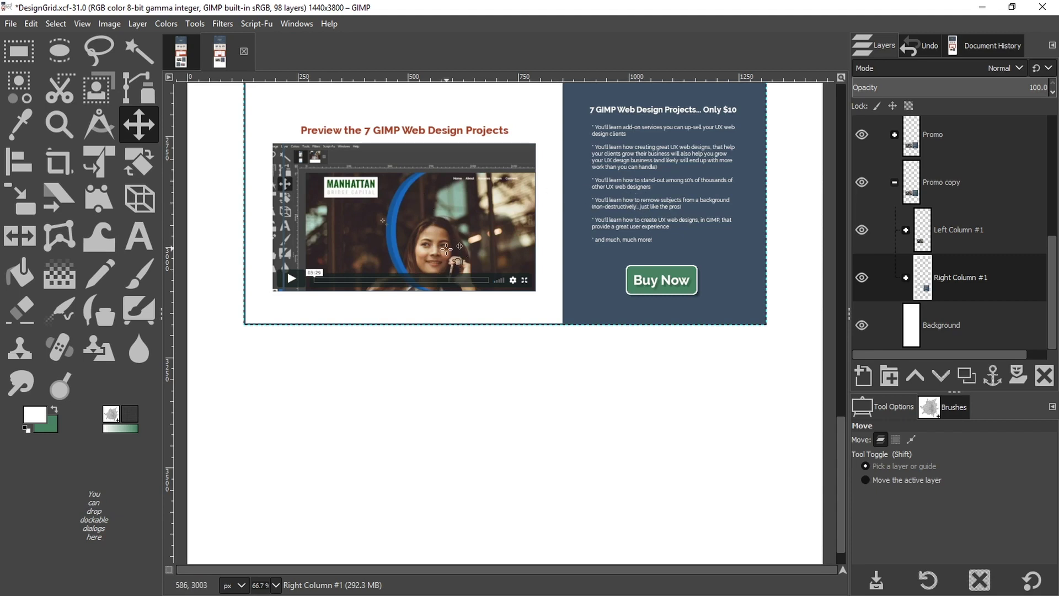
Set the image's canvas height to 4000 px, keeping the width at 1440 px
scroll(469, 304, down, 1)
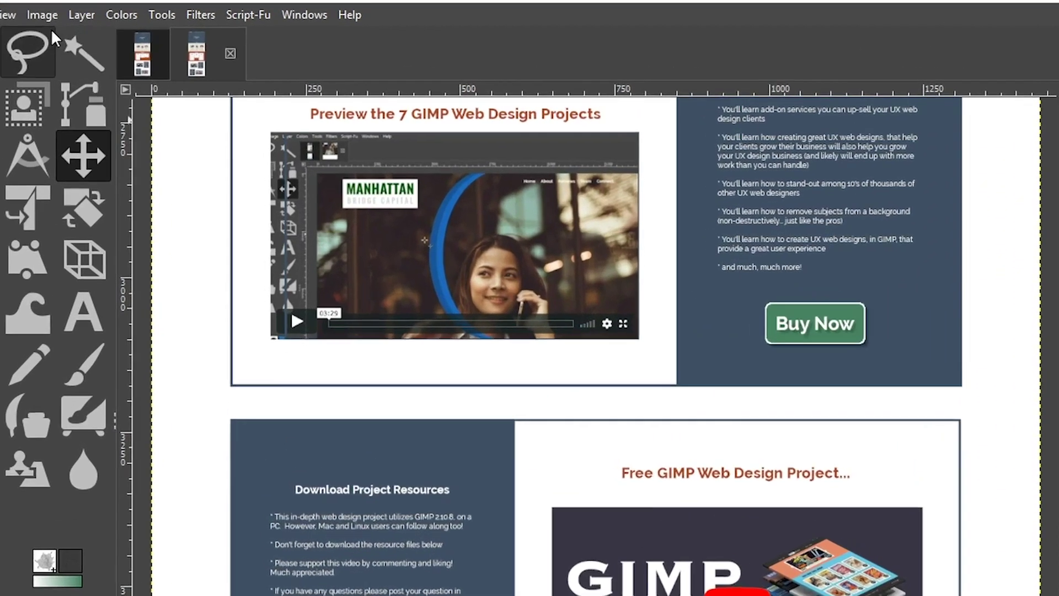
click(109, 24)
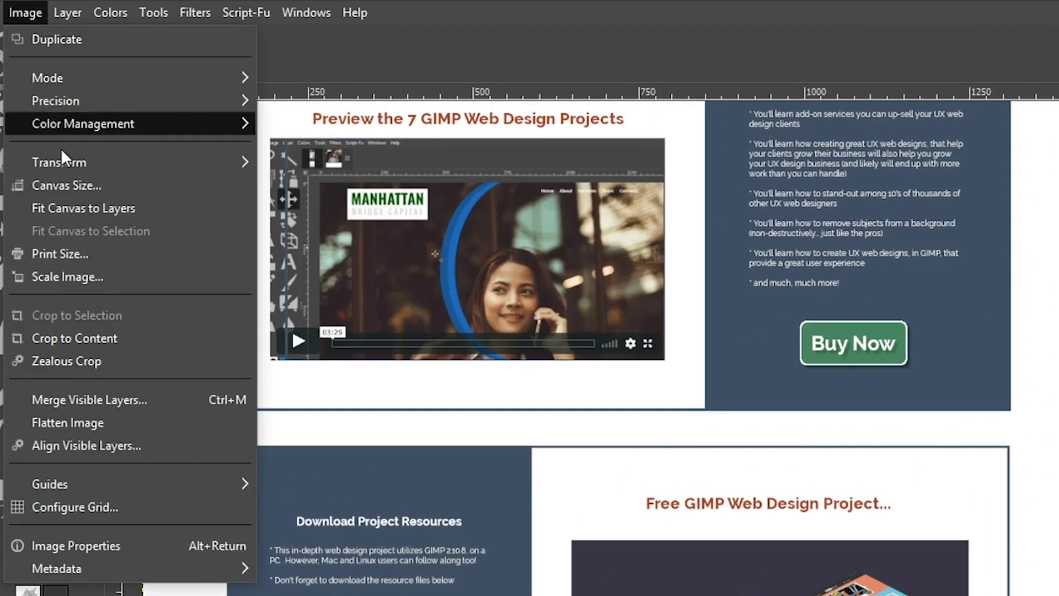
click(67, 186)
click(559, 257)
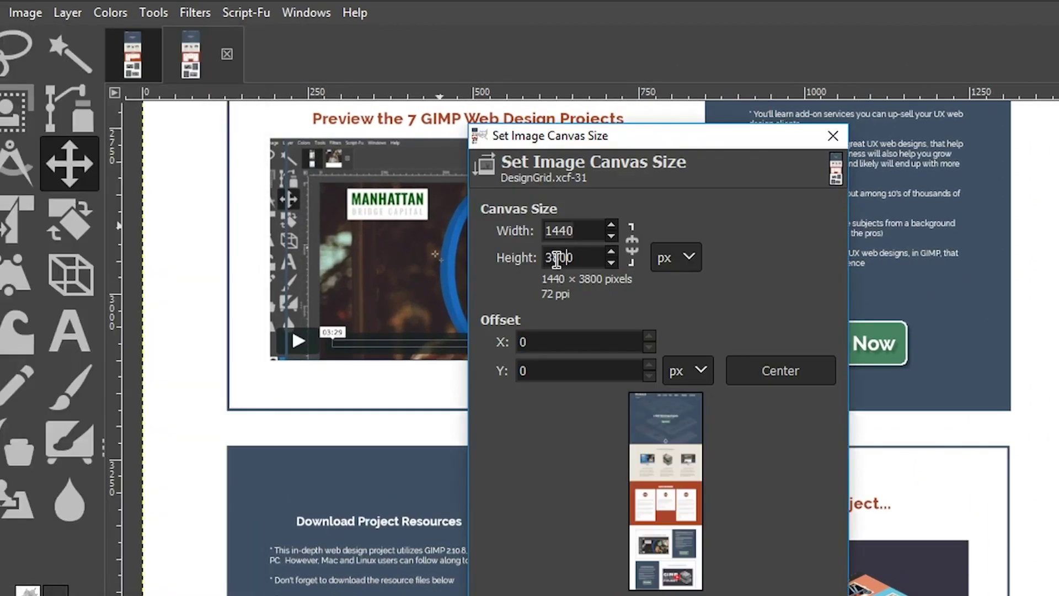
drag(559, 256, 536, 252)
text(40)
key(Right)
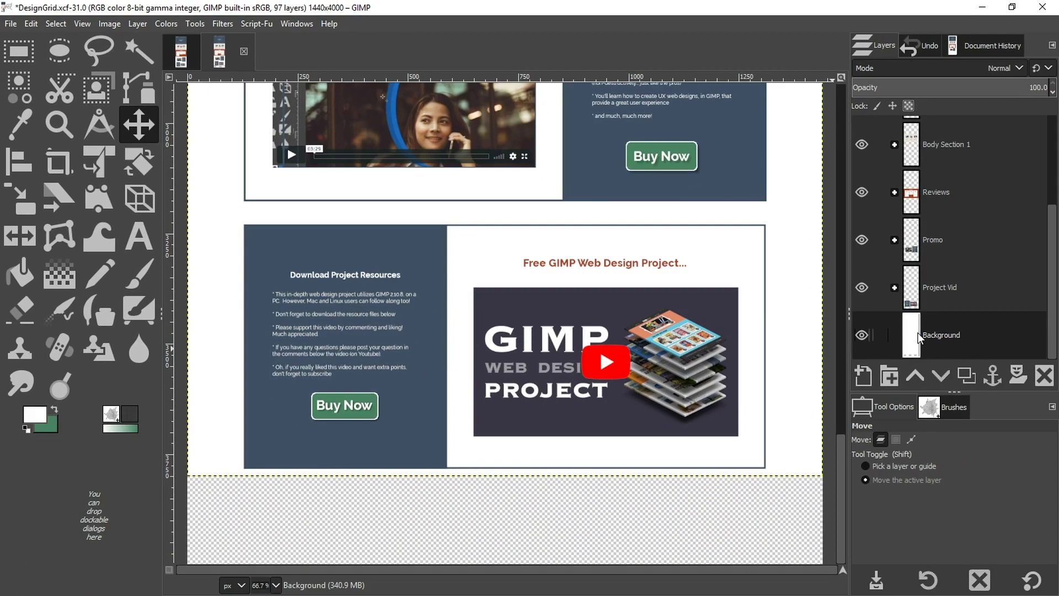
Scale the white Background layer to a height of 4000 px to fill the extended canvas
key(shift+s)
click(514, 368)
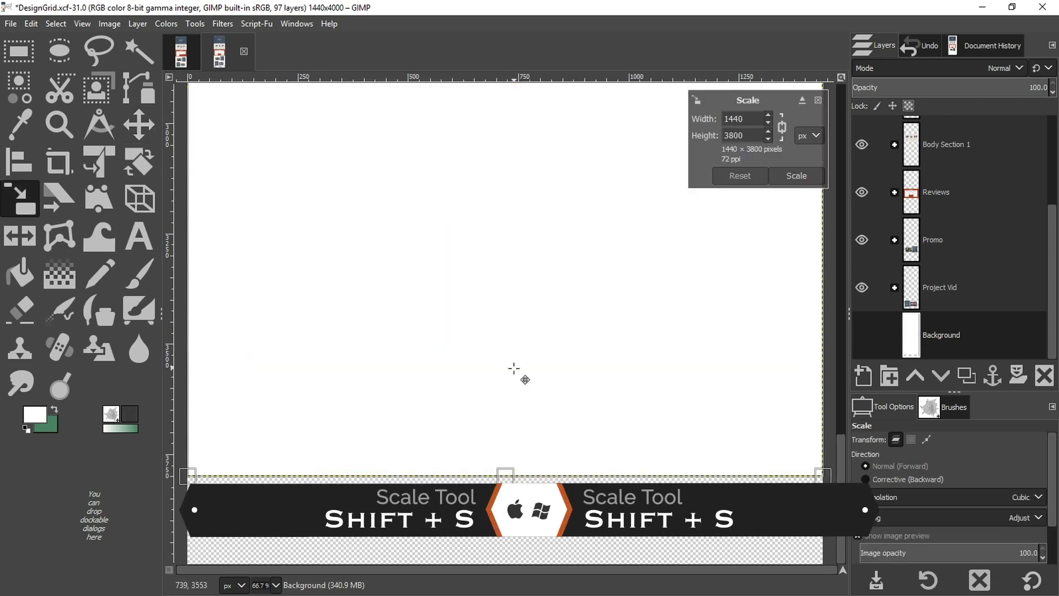
drag(736, 135, 719, 133)
text(40)
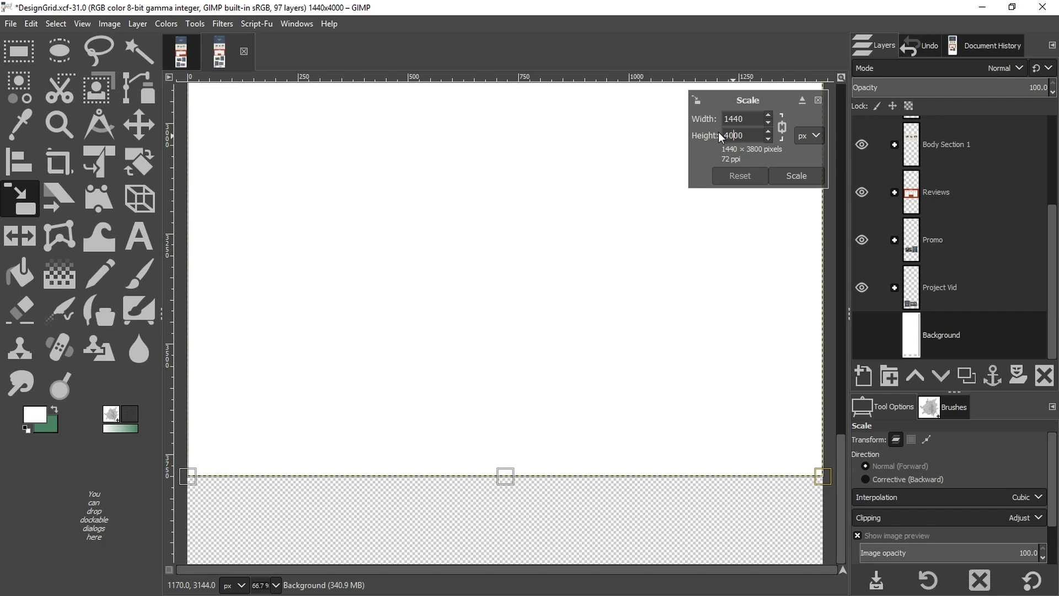
key(Tab)
click(796, 176)
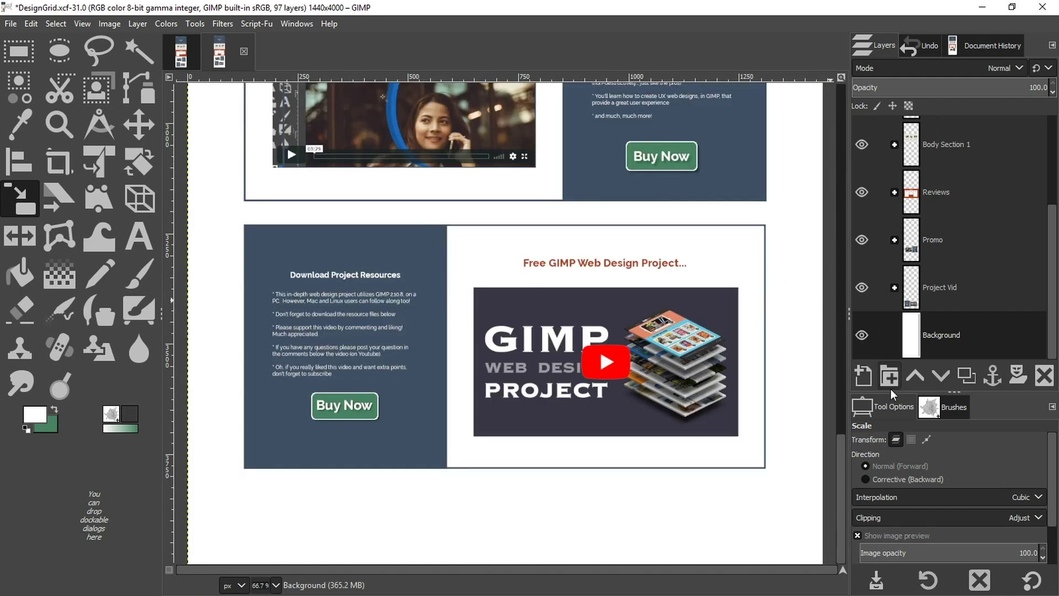
Add a transparent 1440 × 4000 px layer named Footer Background above the Background layer
click(867, 376)
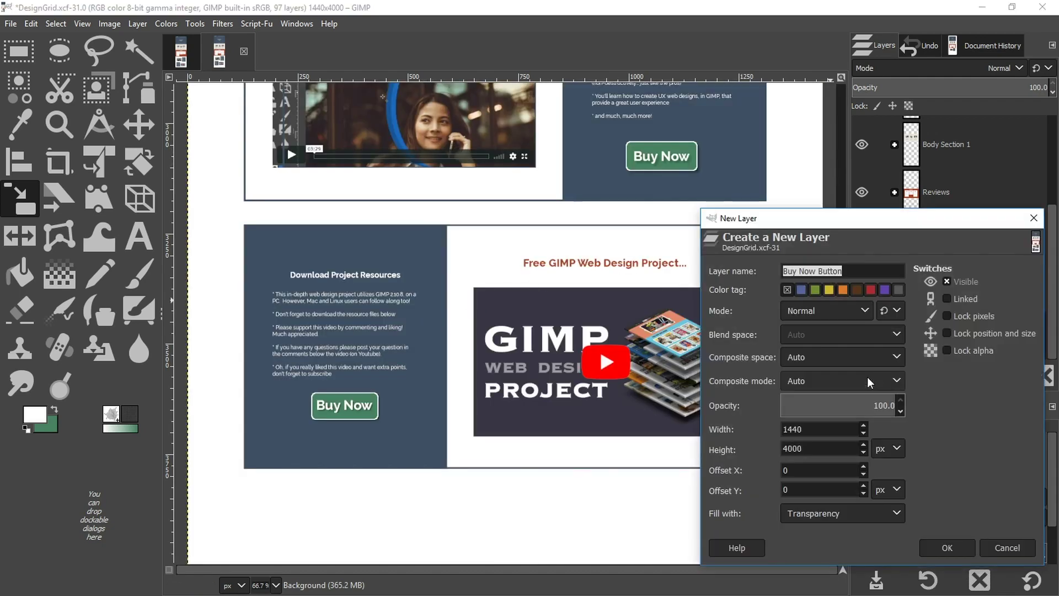
text(Footer Background)
key(Return)
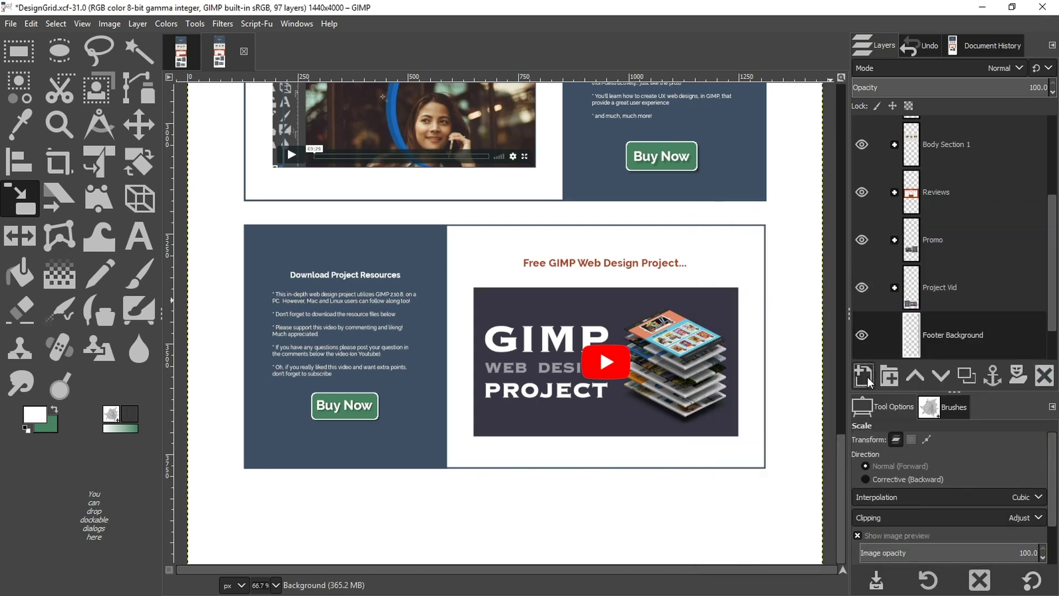
Turn off rounded corners and make a 1440 × 75 px rectangular selection across the full page width just below the project video section
key(m)
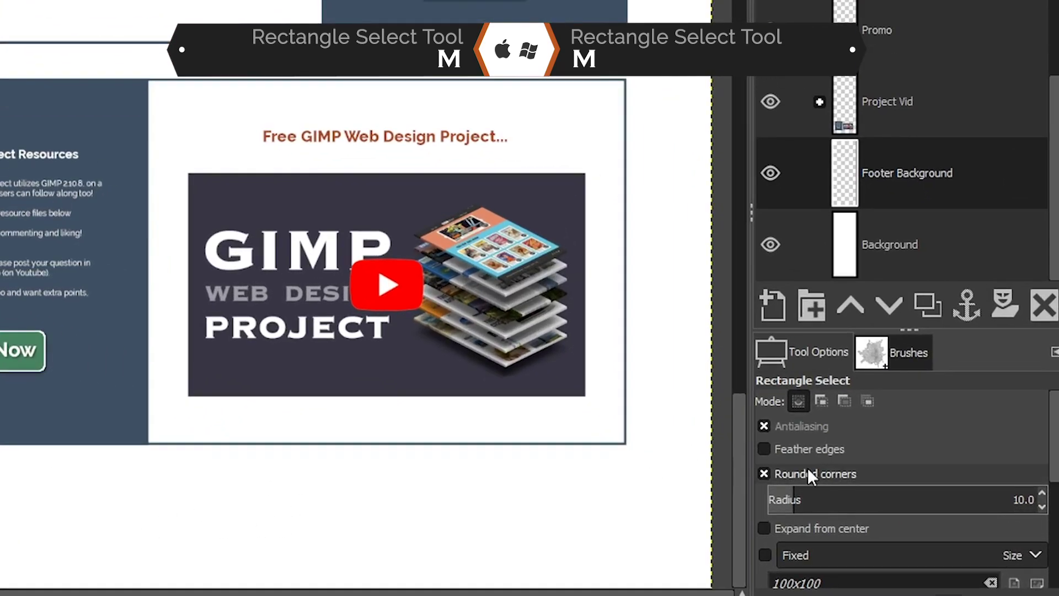
click(763, 472)
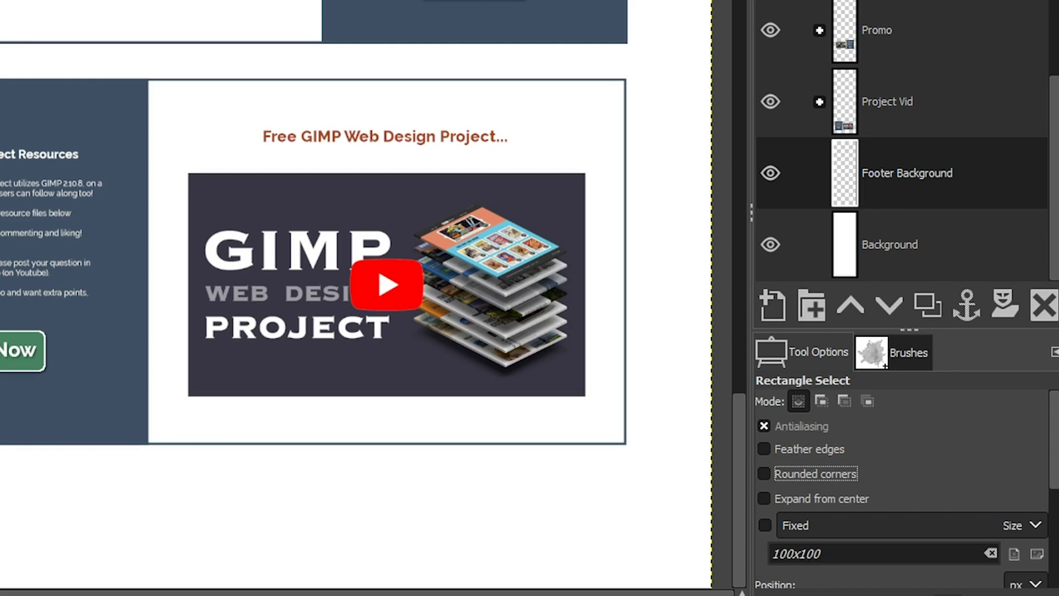
drag(0, 501, 712, 543)
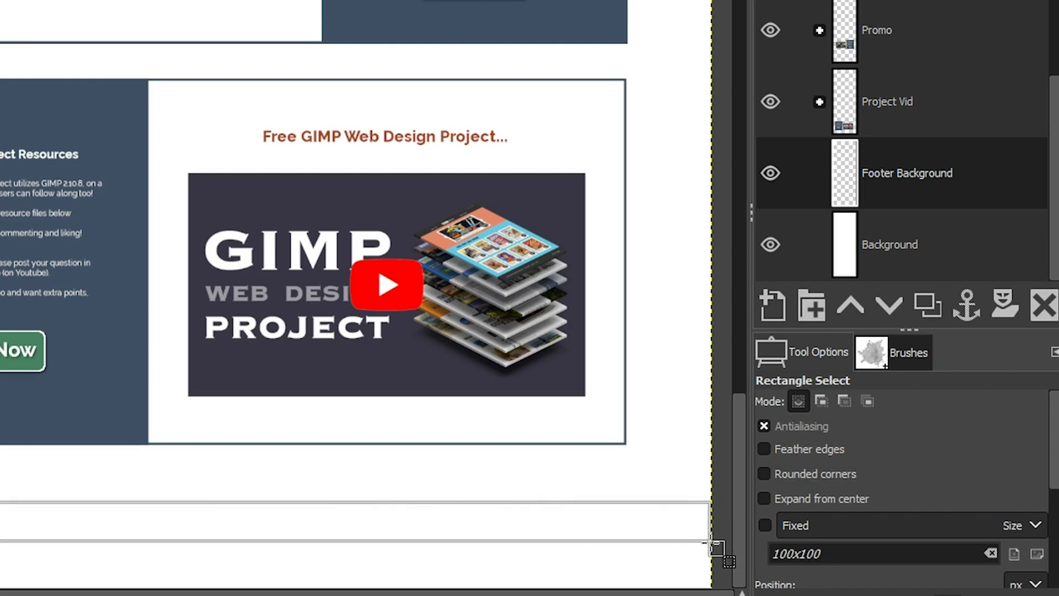
scroll(814, 474, down, 2)
double_click(814, 473)
text(1440)
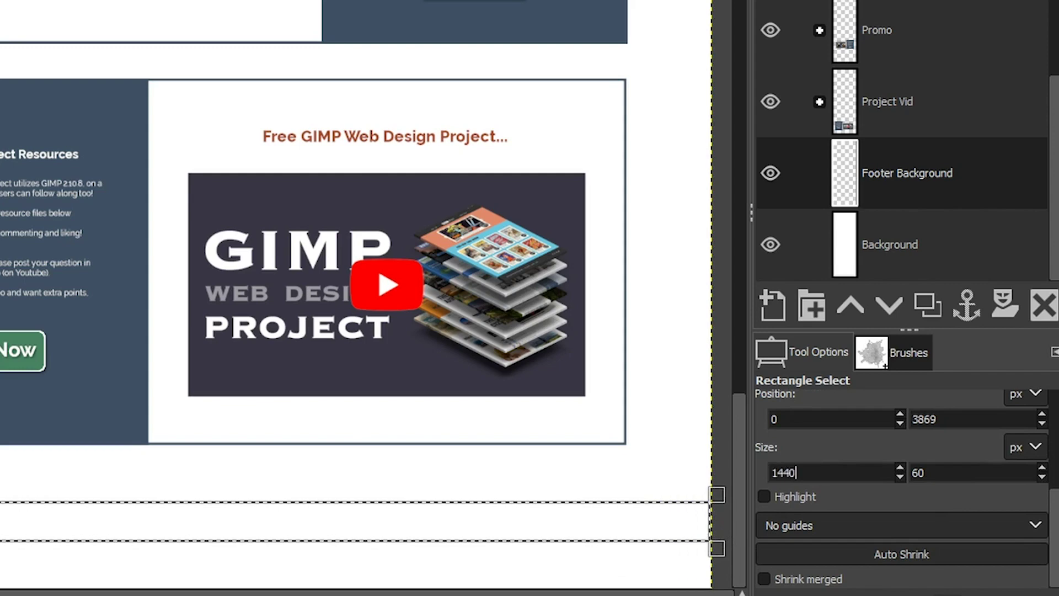
key(Tab)
text(75)
key(Tab)
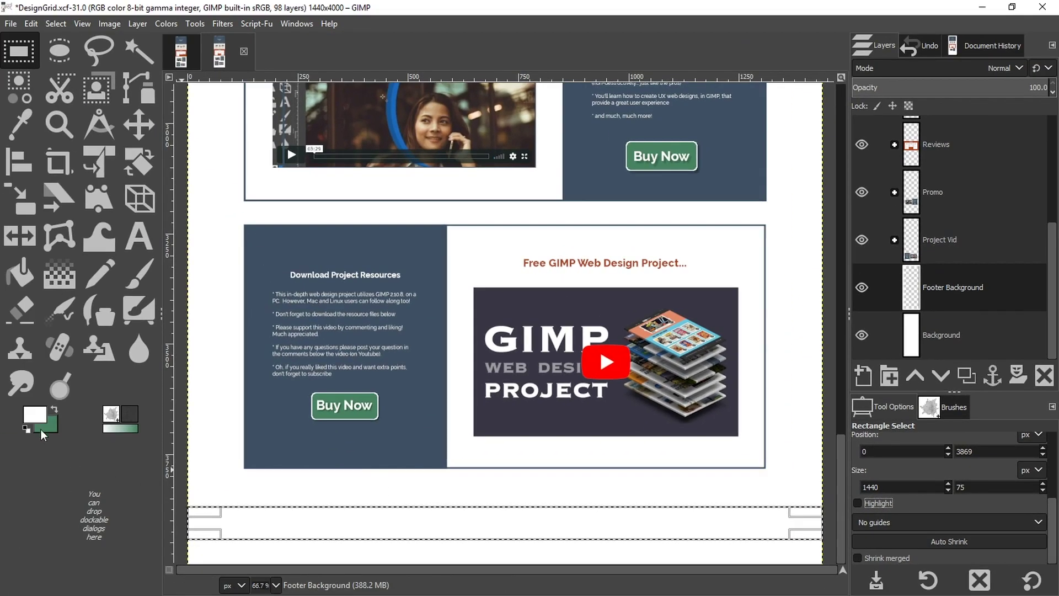
Fill the footer selection with dark grey 333333 on the Footer Background layer, clear the selection and save the image
click(42, 414)
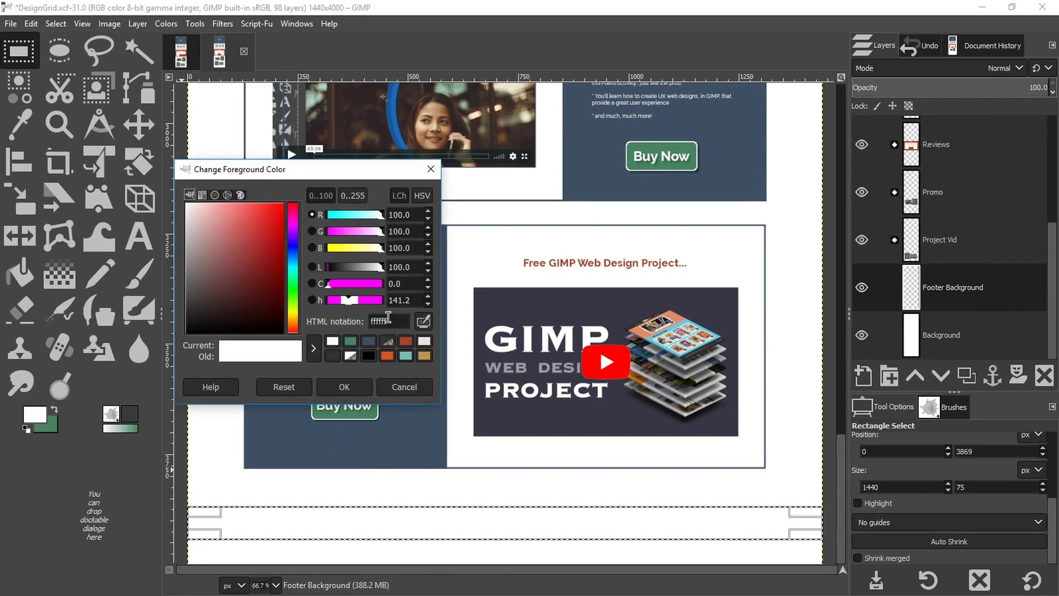
click(331, 354)
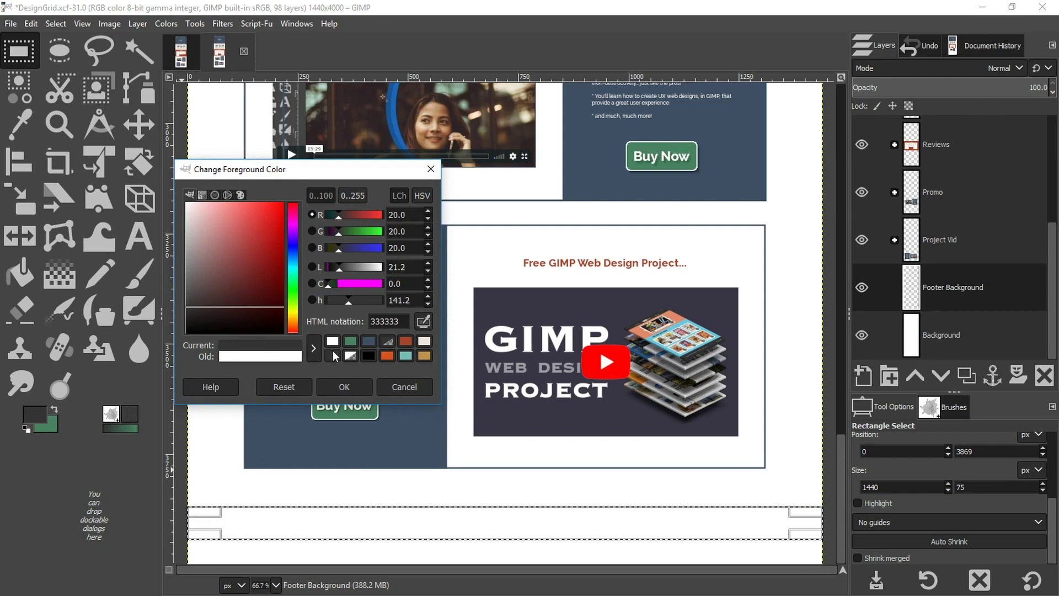
click(359, 388)
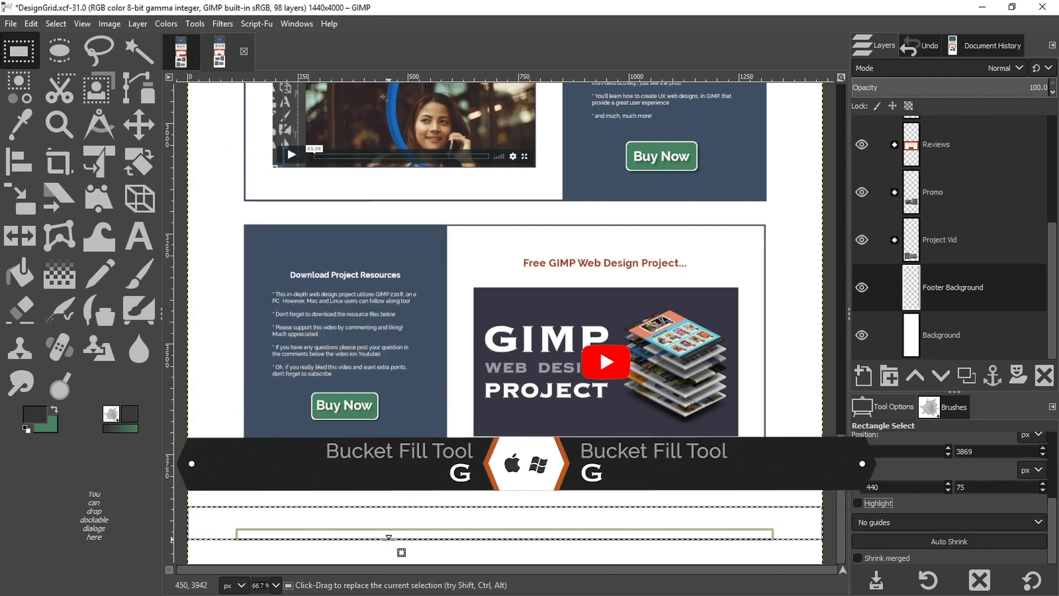
key(g)
click(416, 523)
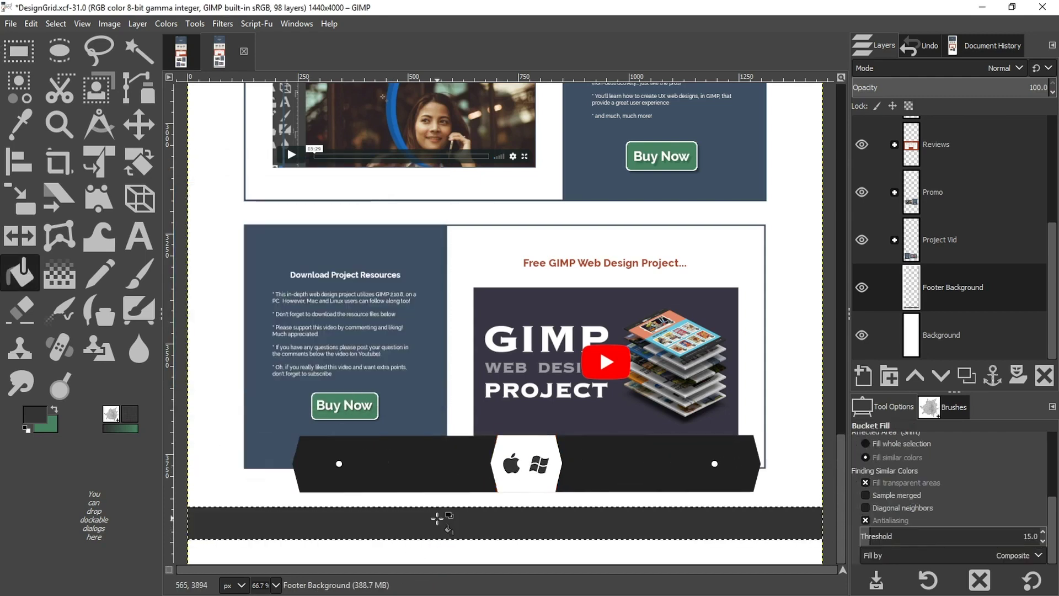
key(ctrl+shift+a)
key(ctrl+s)
Paste the copyright text "© 2019 Designed by Yours Truly!" as a new text layer at the left end of the footer bar
key(t)
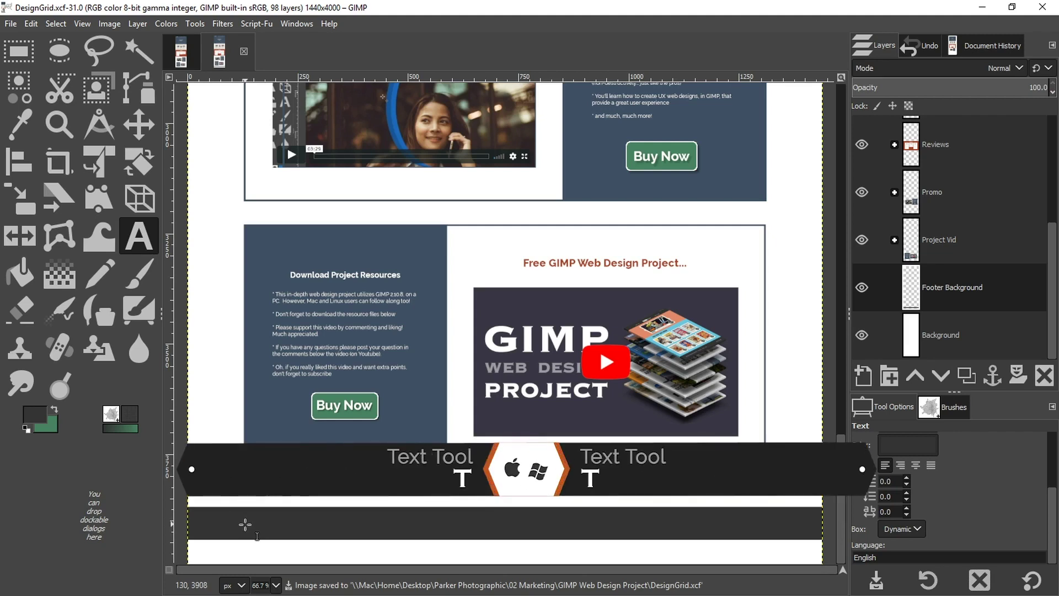
click(241, 521)
key(ctrl+v)
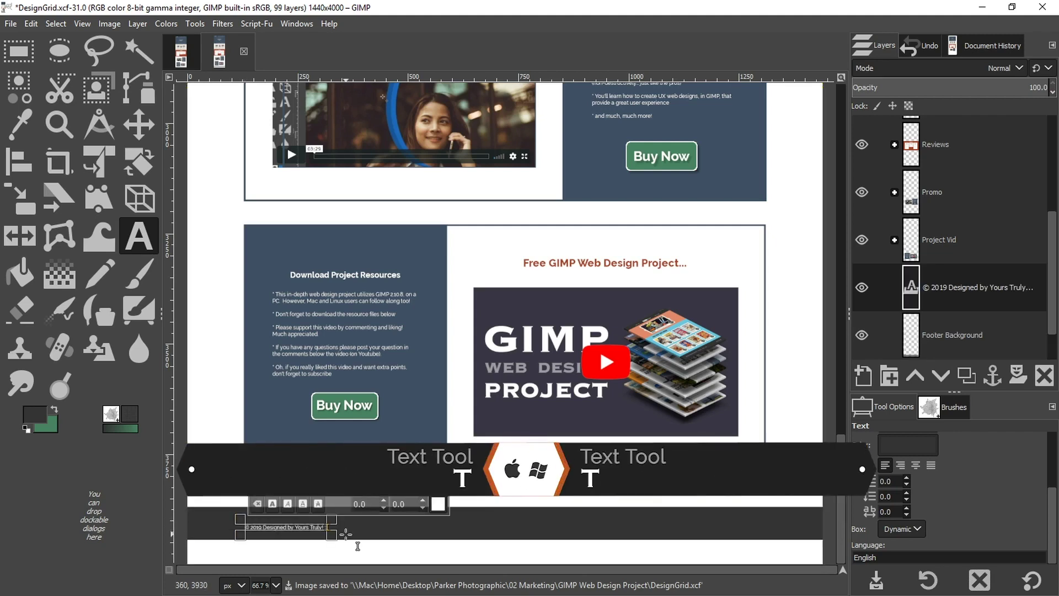
Show the guides and move the copyright text layer up slightly within the footer bar, along the left content guide
key(Escape)
key(z)
click(259, 542)
click(259, 541)
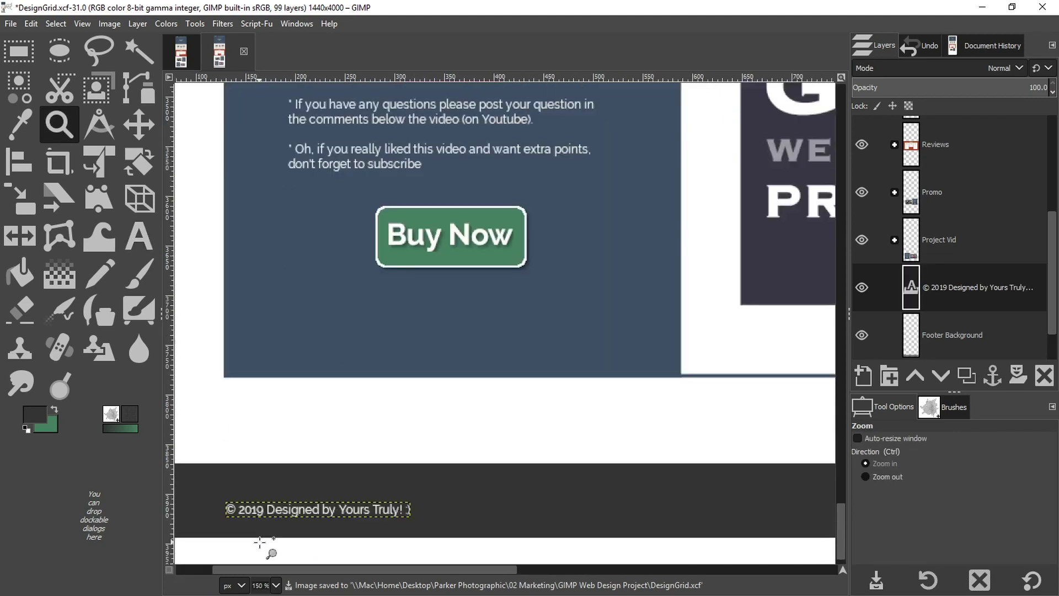
click(259, 542)
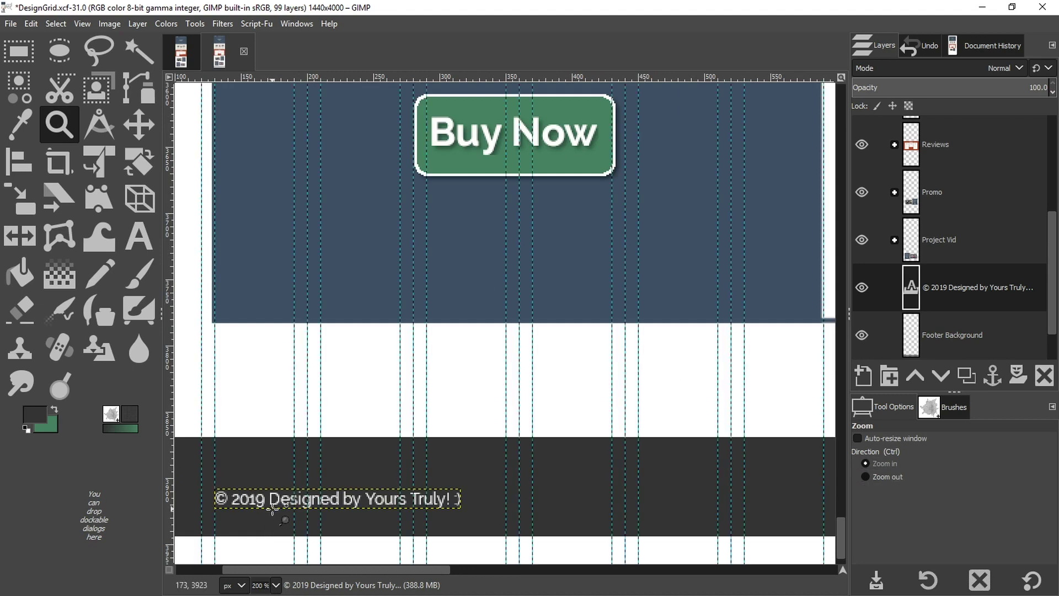
key(m)
drag(288, 510, 288, 500)
Centre the copyright text vertically against a rectangular selection spanning the footer bar's height, and clear the selection
key(r)
drag(262, 437, 285, 535)
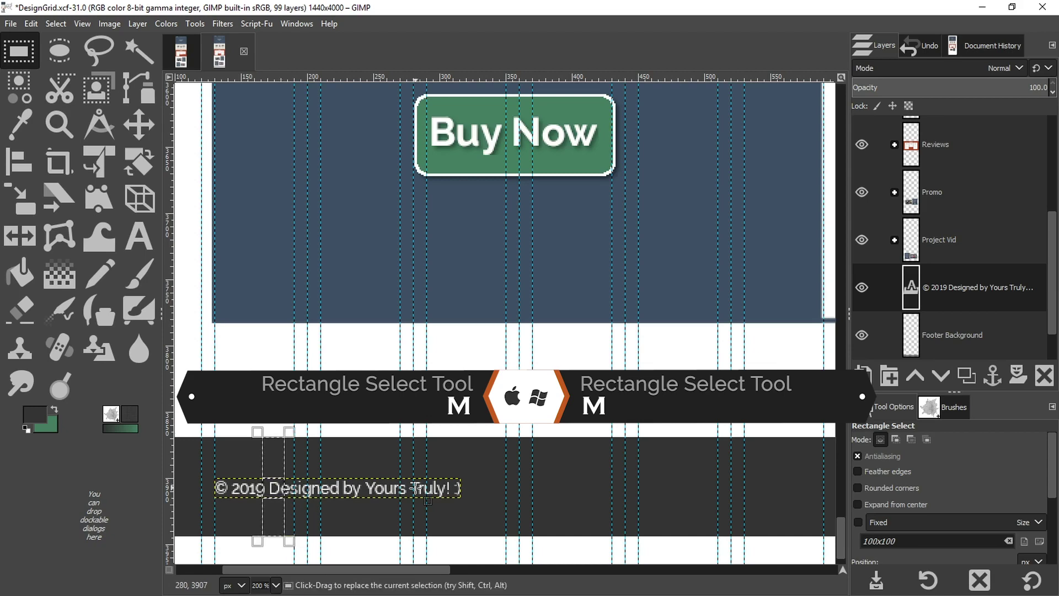
key(a)
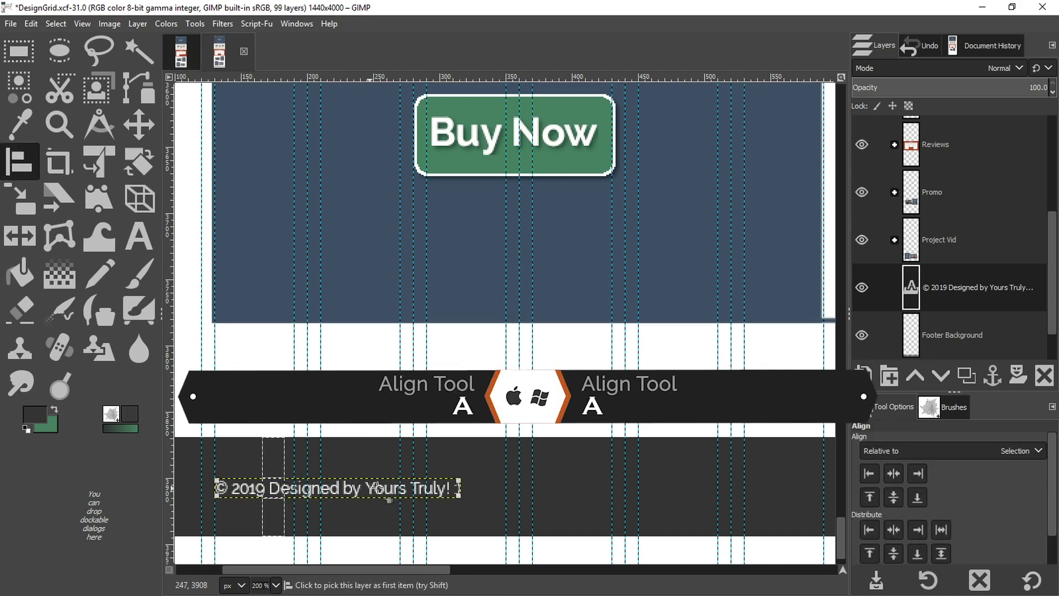
click(895, 497)
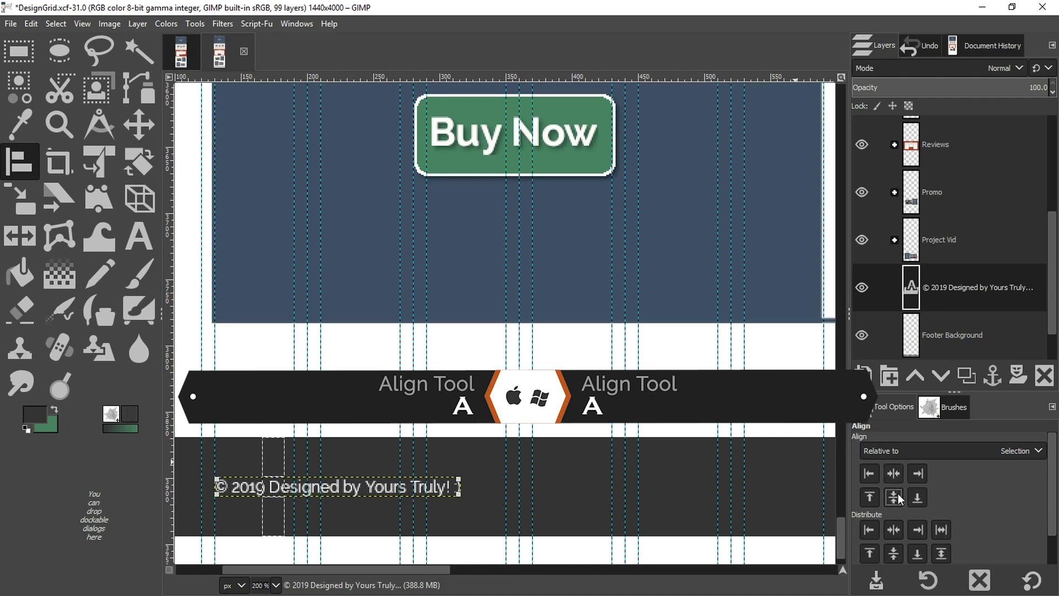
key(ctrl+shift+a)
Add the text "Privacy Policy" and "Support", separated by a tab, to the right part of the footer bar and shift it left to free space for icons
drag(430, 569, 821, 570)
key(t)
click(395, 482)
text(Privacy Policy	Support)
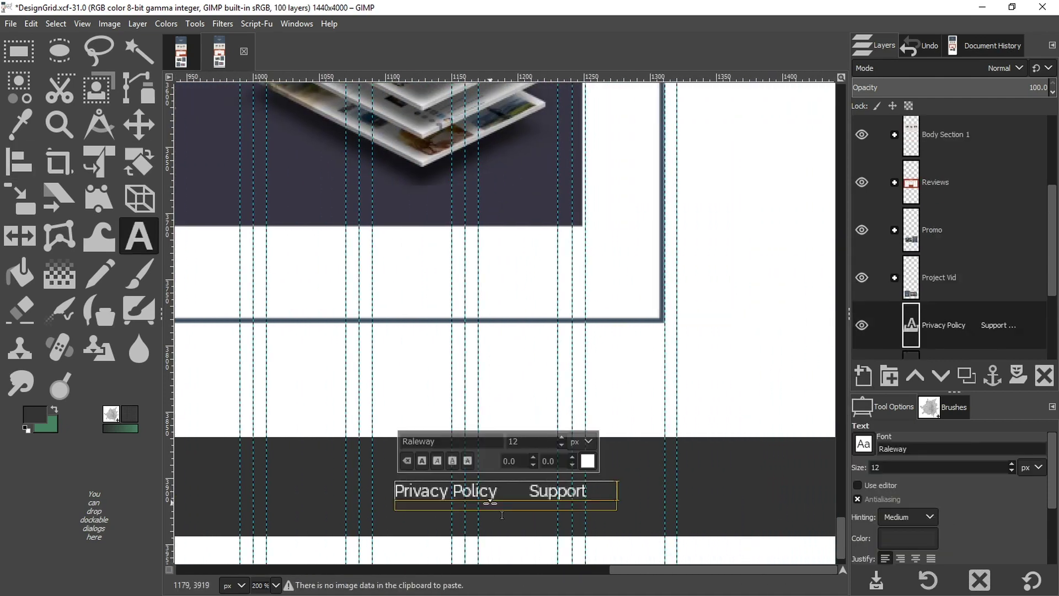
key(BackSpace)
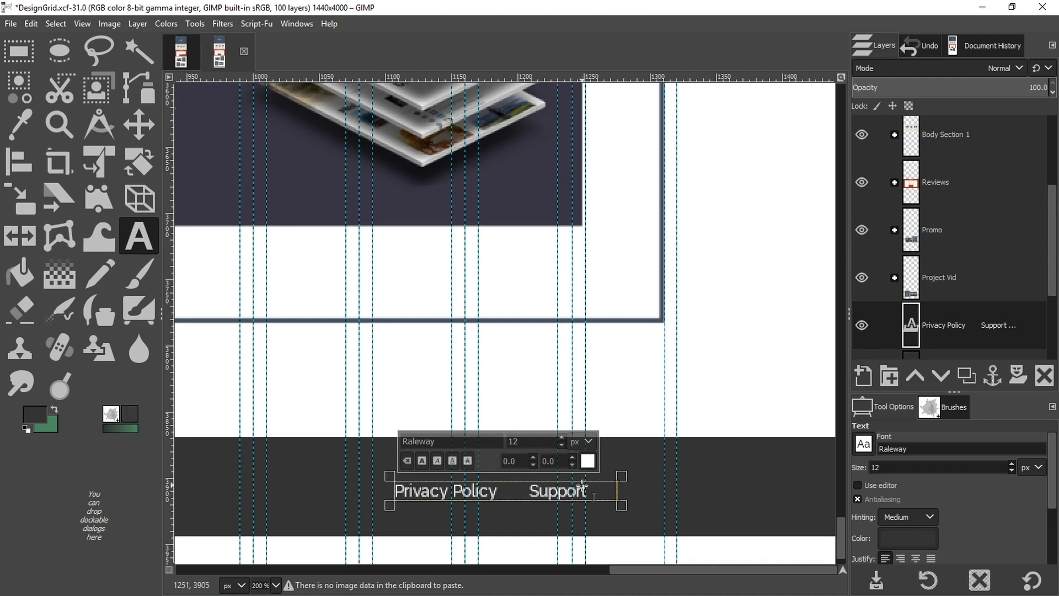
click(137, 124)
drag(492, 493, 244, 489)
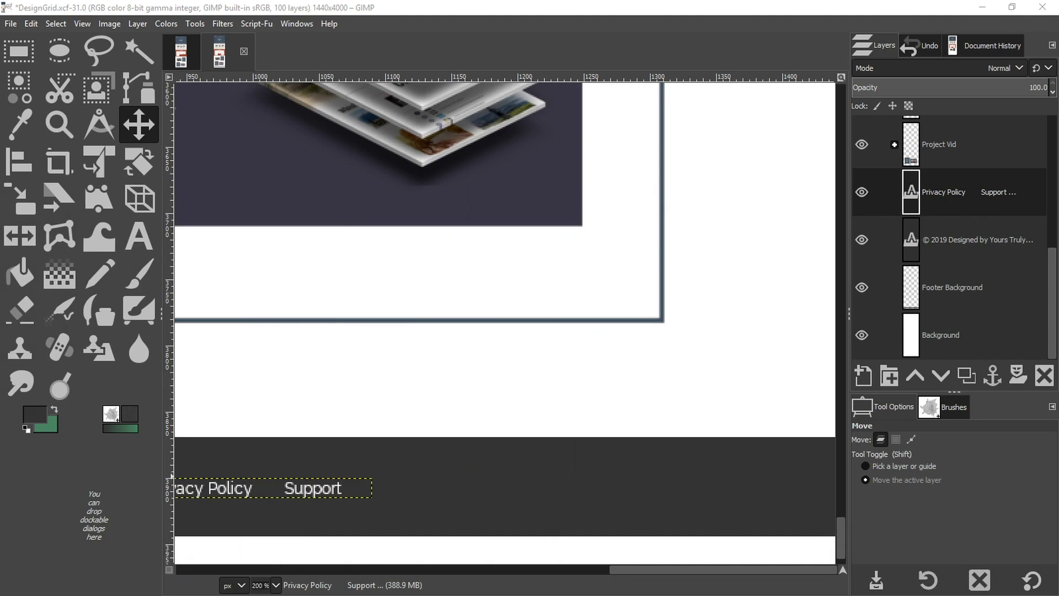
Bring Facebook.png, Instagram.png, Pinterest.png and Yourube.png from the Social Media Icons folder into the design as layers
key(super+Tab)
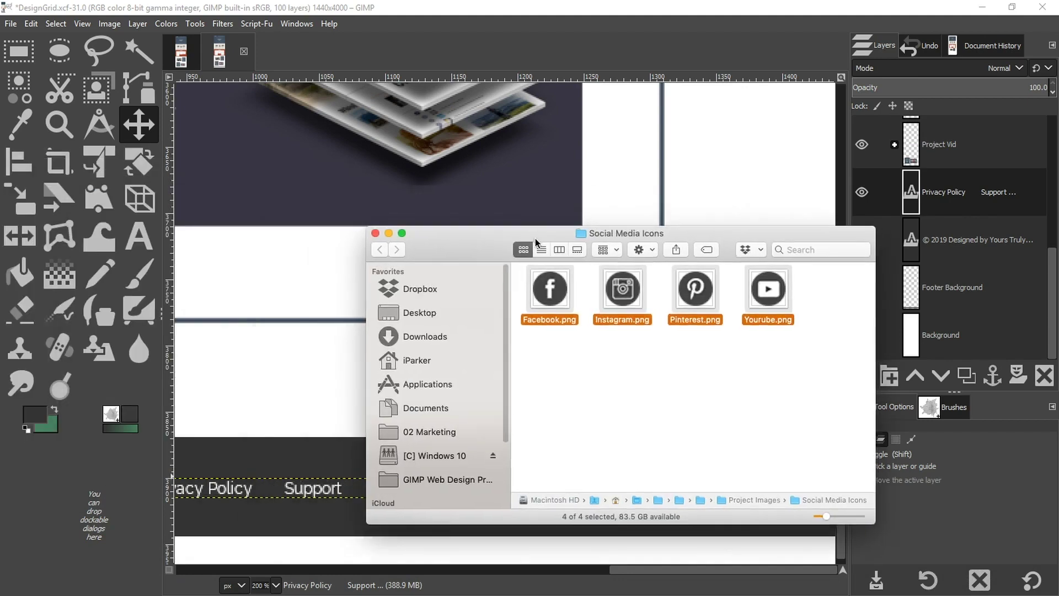
click(461, 338)
drag(440, 335, 644, 368)
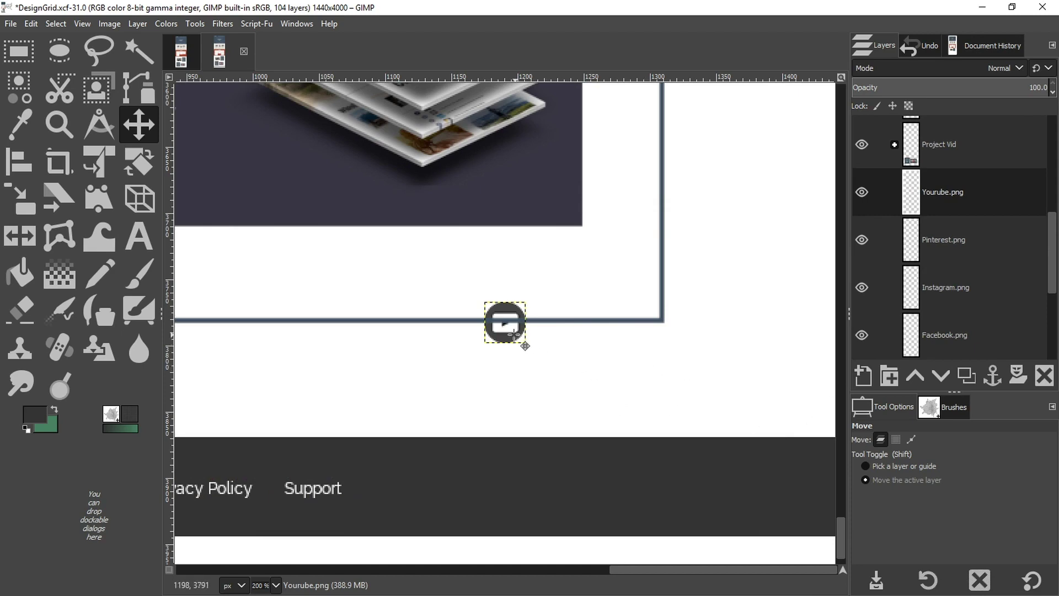
Spread the four social icons along the footer bar after the Support text, in the order Facebook, Instagram, Pinterest, YouTube
drag(511, 331, 677, 466)
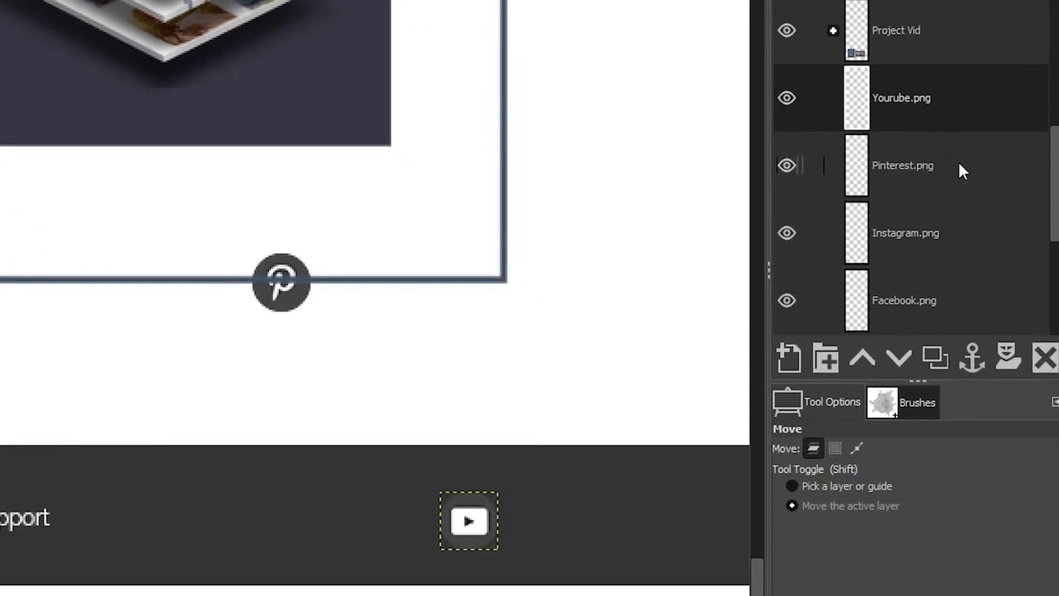
click(982, 243)
drag(526, 338, 585, 489)
drag(357, 524, 315, 543)
click(951, 212)
drag(260, 275, 160, 534)
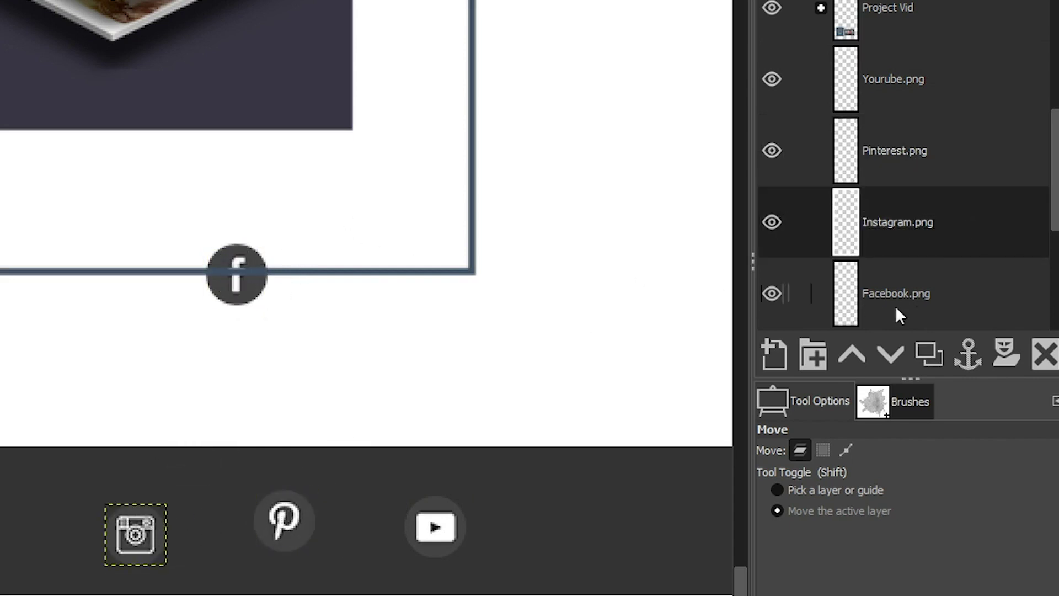
click(938, 295)
drag(268, 304, 68, 558)
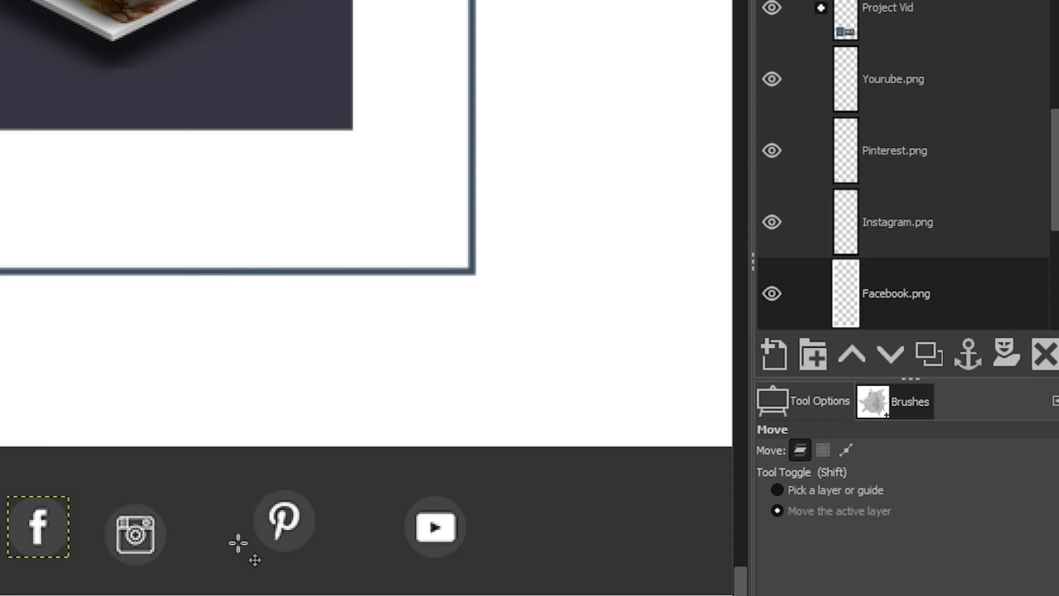
Align the top edges of the Instagram, Pinterest and YouTube icons to the Facebook icon as first item
key(q)
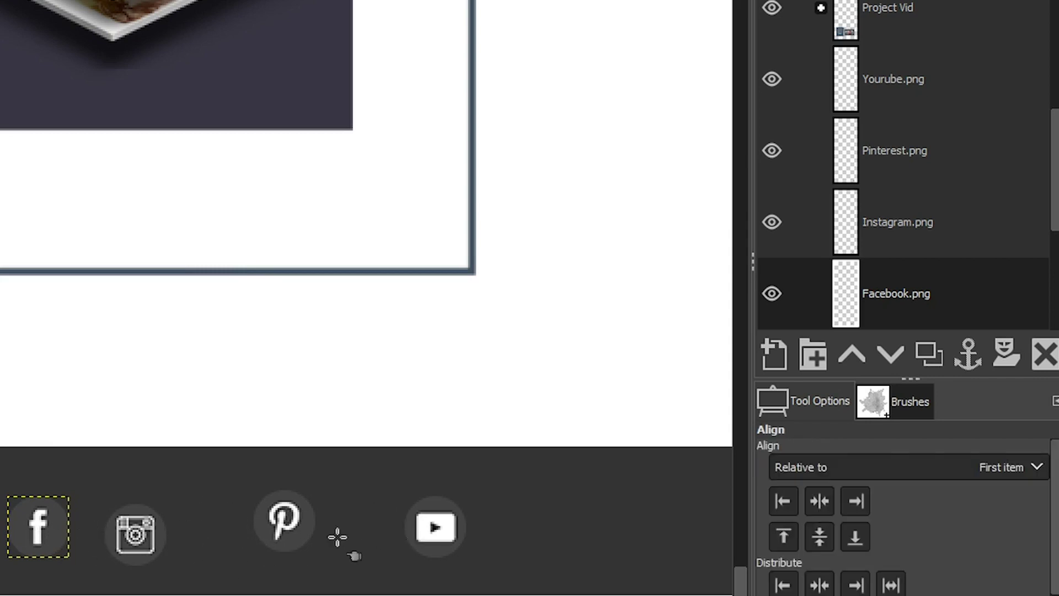
click(48, 523)
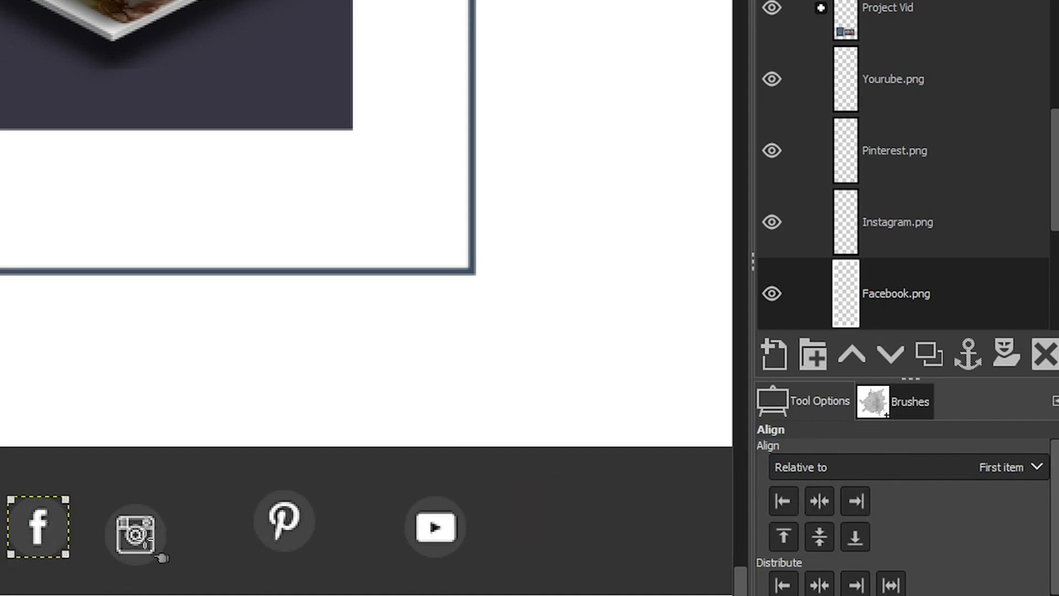
shift+click(145, 537)
shift+click(284, 521)
shift+click(448, 528)
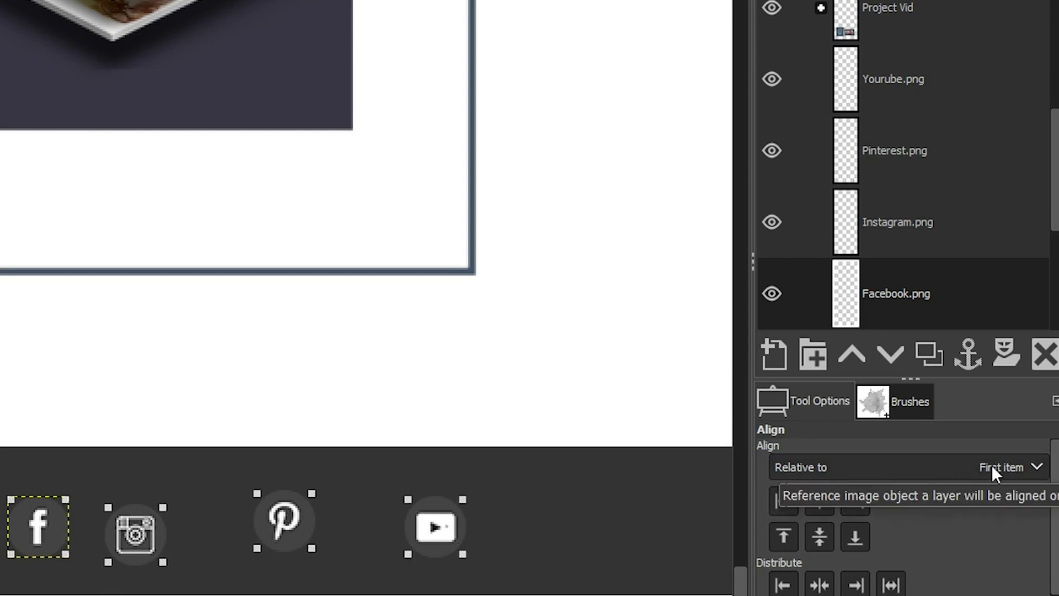
click(784, 537)
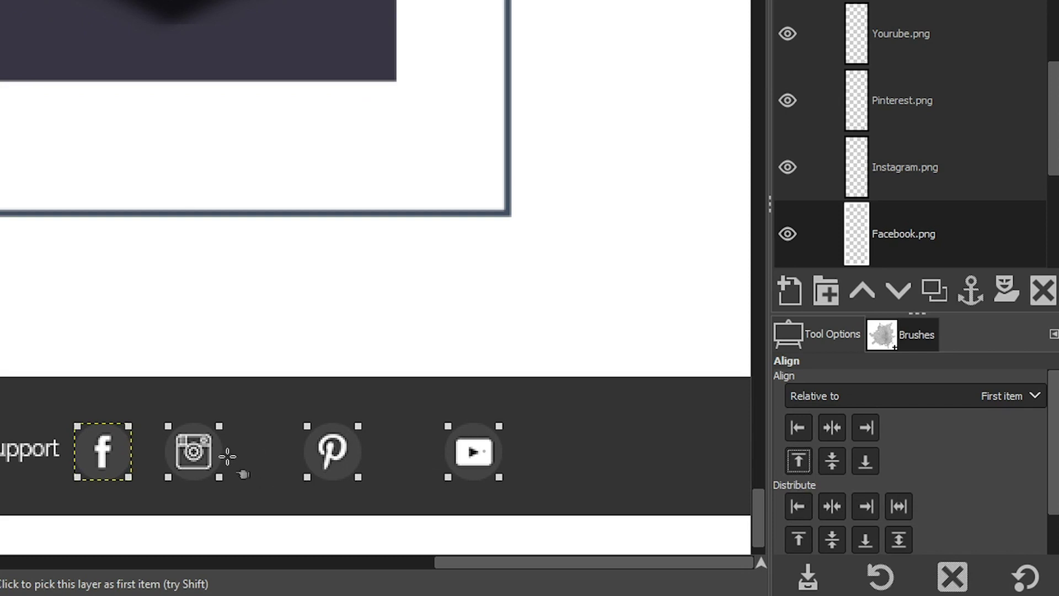
Distribute the horizontal centres of the four social icons, starting from Facebook, with an X offset of 50
click(830, 505)
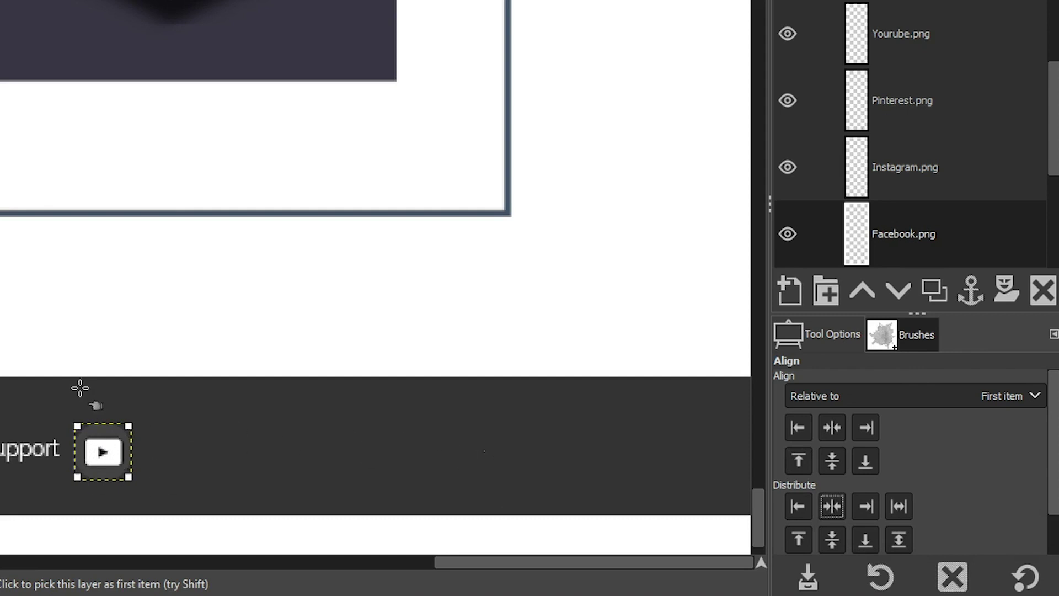
key(ctrl+z)
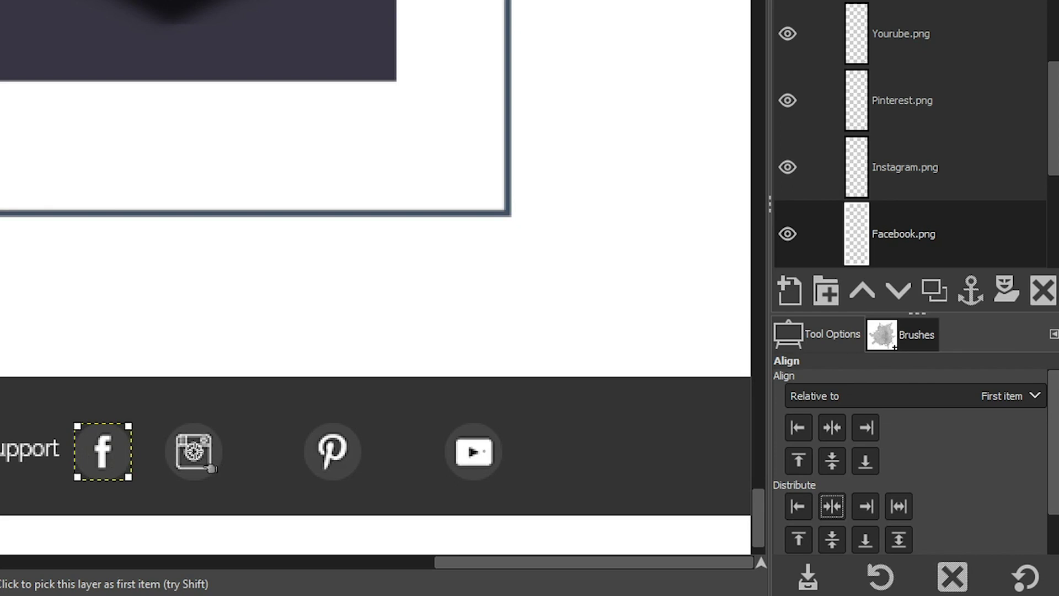
shift+click(210, 468)
shift+click(325, 460)
shift+click(473, 454)
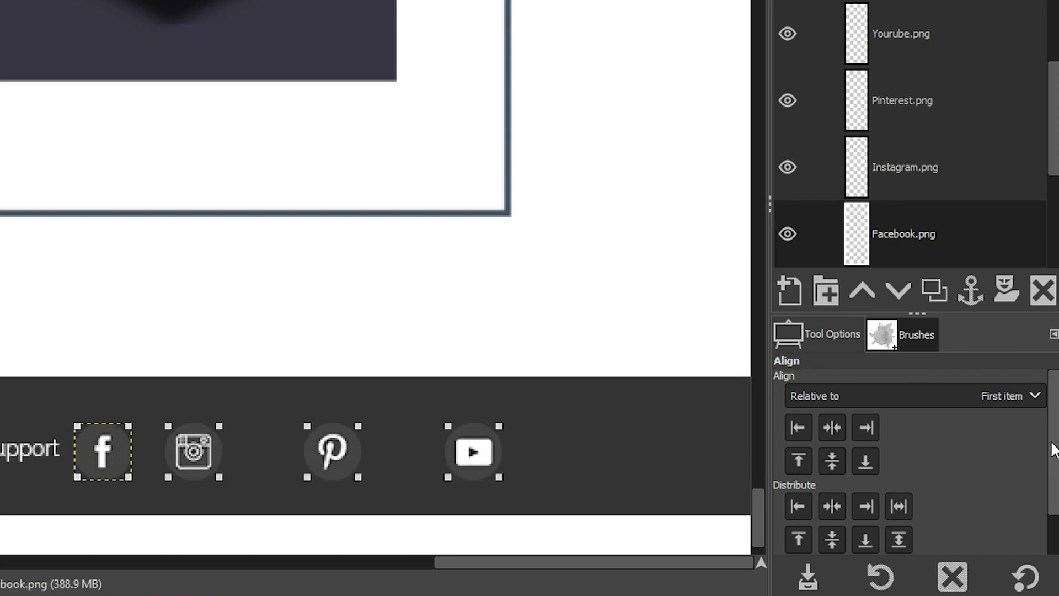
drag(1050, 449, 1048, 489)
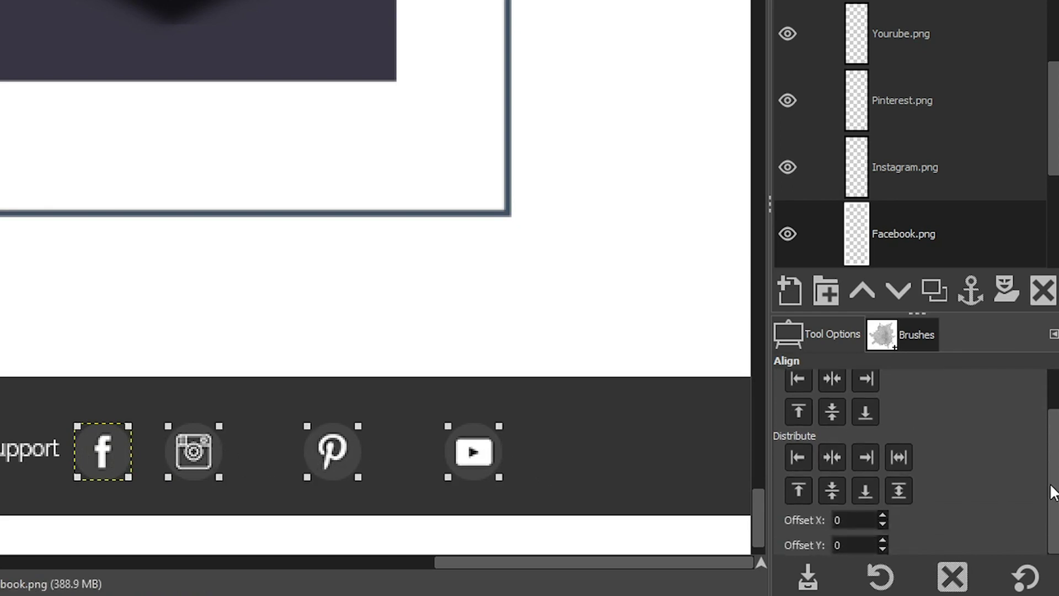
double_click(839, 525)
click(836, 520)
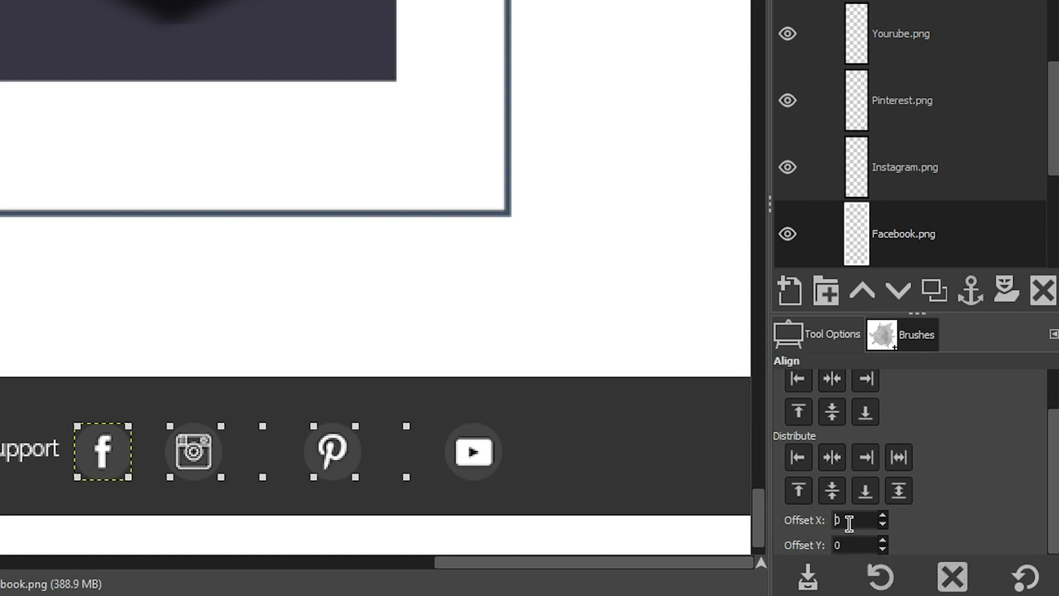
drag(848, 522, 823, 520)
click(827, 456)
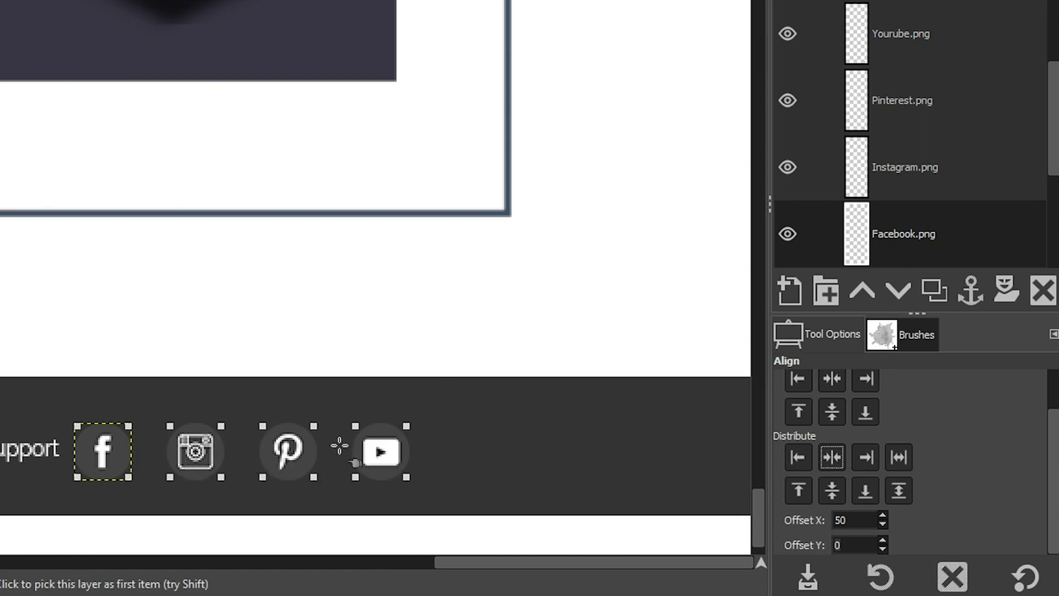
Create a layer group named Social Media Icons, put the four icon layers in it and collapse the group
click(994, 35)
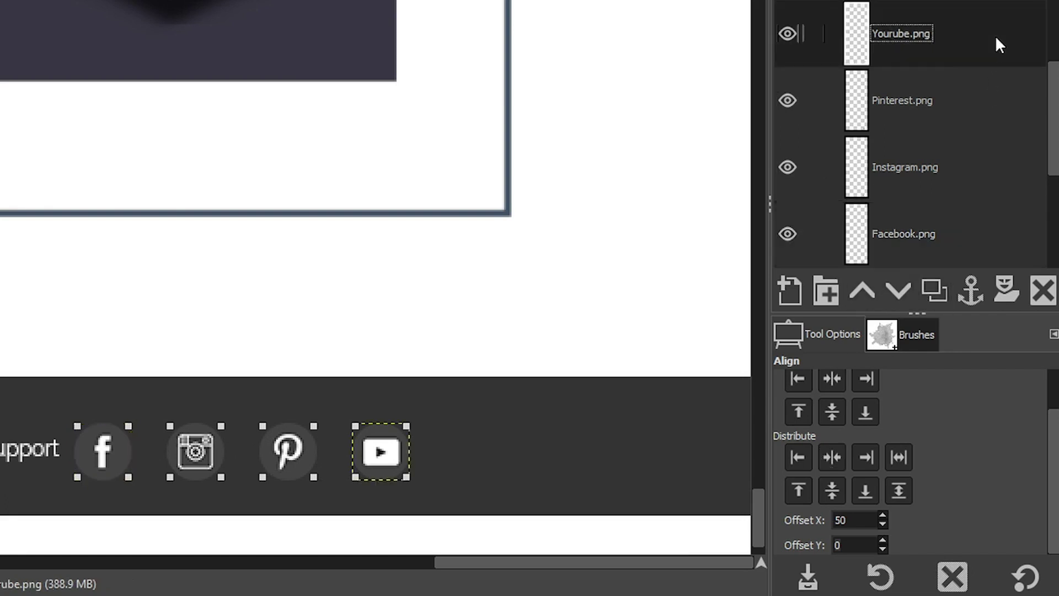
click(824, 285)
double_click(899, 35)
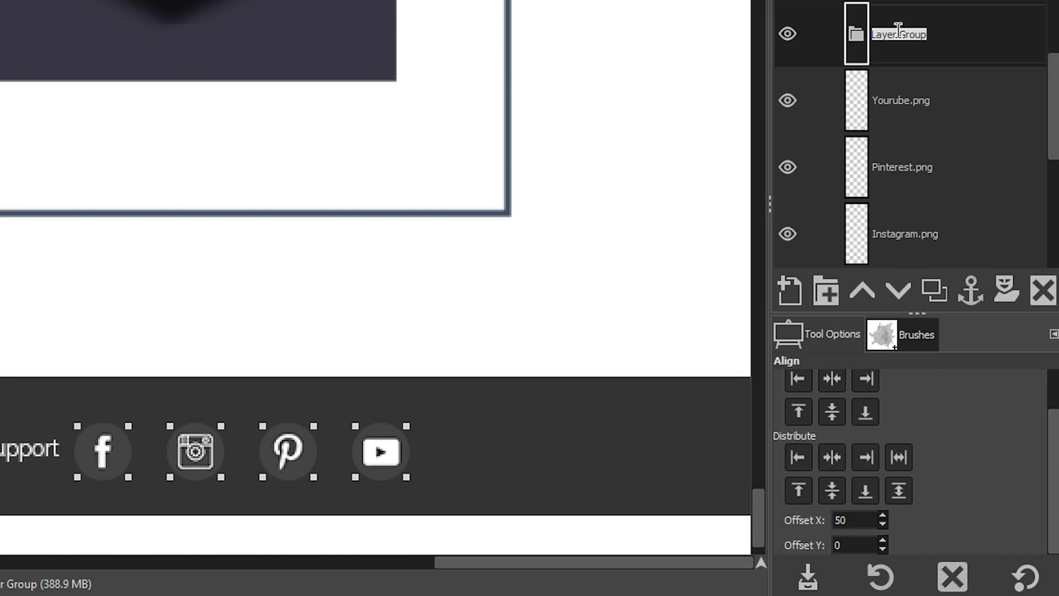
text(Social Media Icons)
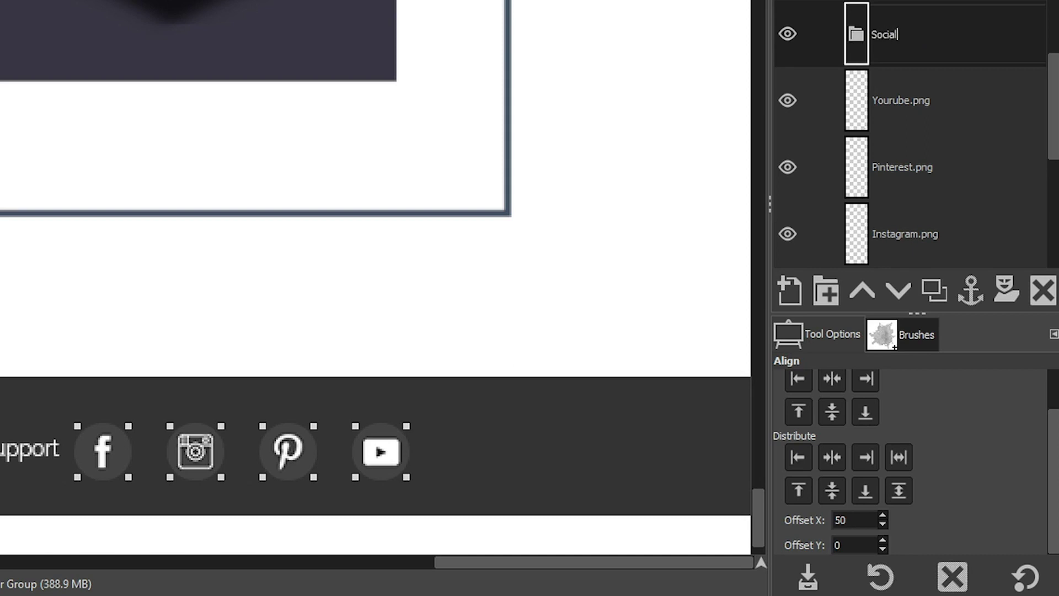
drag(900, 101, 900, 132)
drag(902, 167, 905, 160)
drag(904, 233, 910, 115)
click(833, 44)
Show the guides and move the Social Media Icons group right until the YouTube icon meets the content area's right guide
key(v)
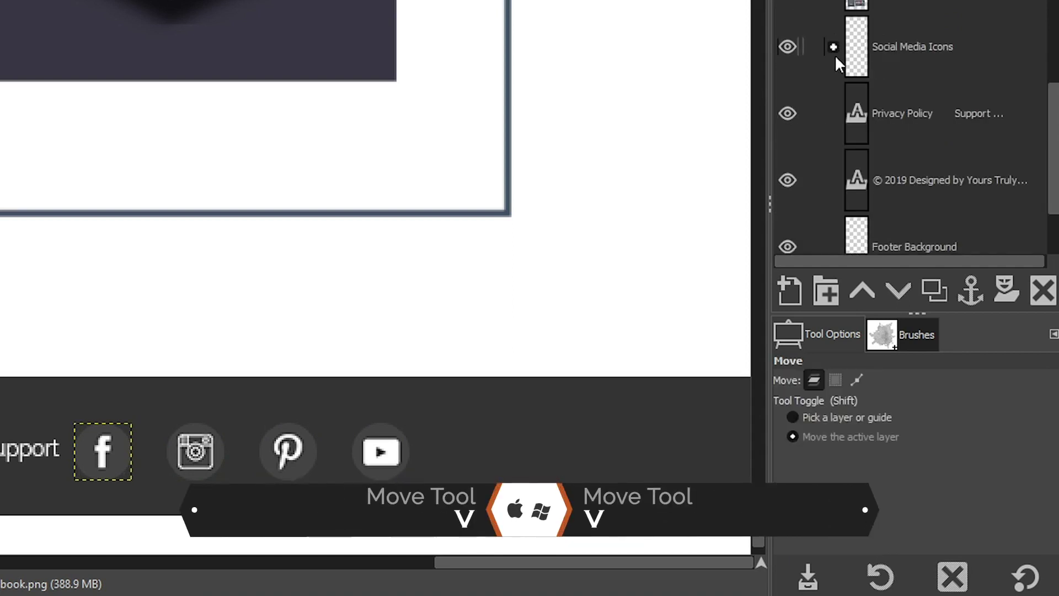
key(ctrl+semicolon)
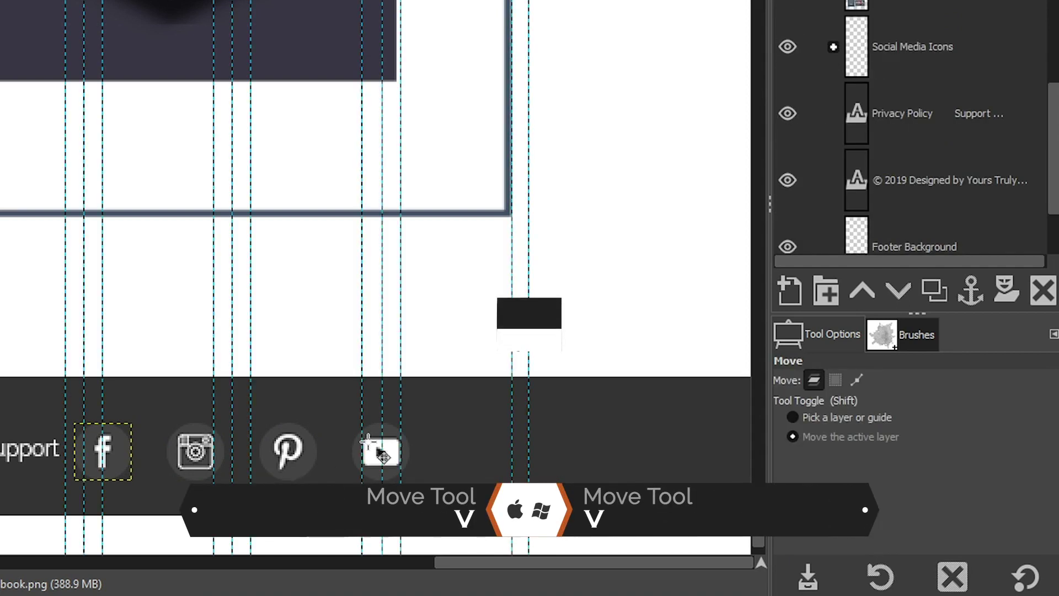
click(882, 61)
drag(322, 458, 422, 455)
Centre the Social Media Icons group and the Privacy Policy text vertically against a selection spanning the footer bar's height
key(m)
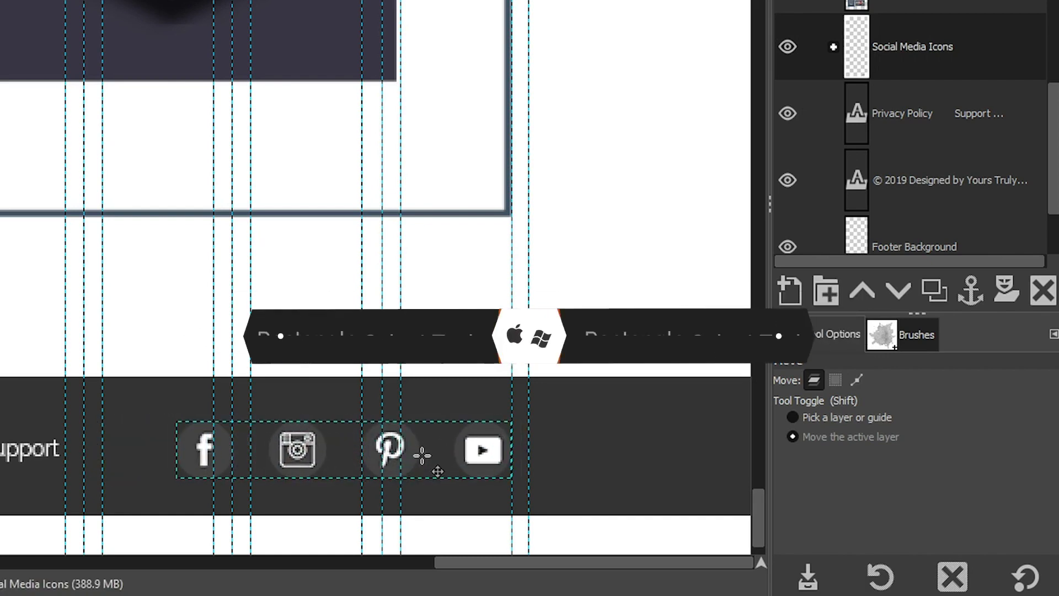
drag(458, 377, 466, 515)
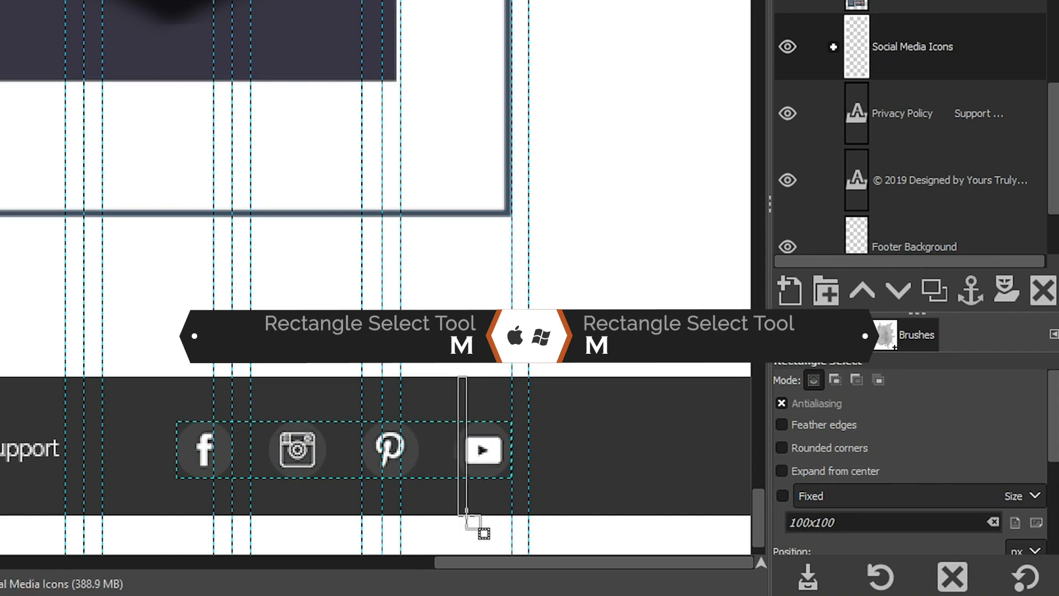
key(c)
key(a)
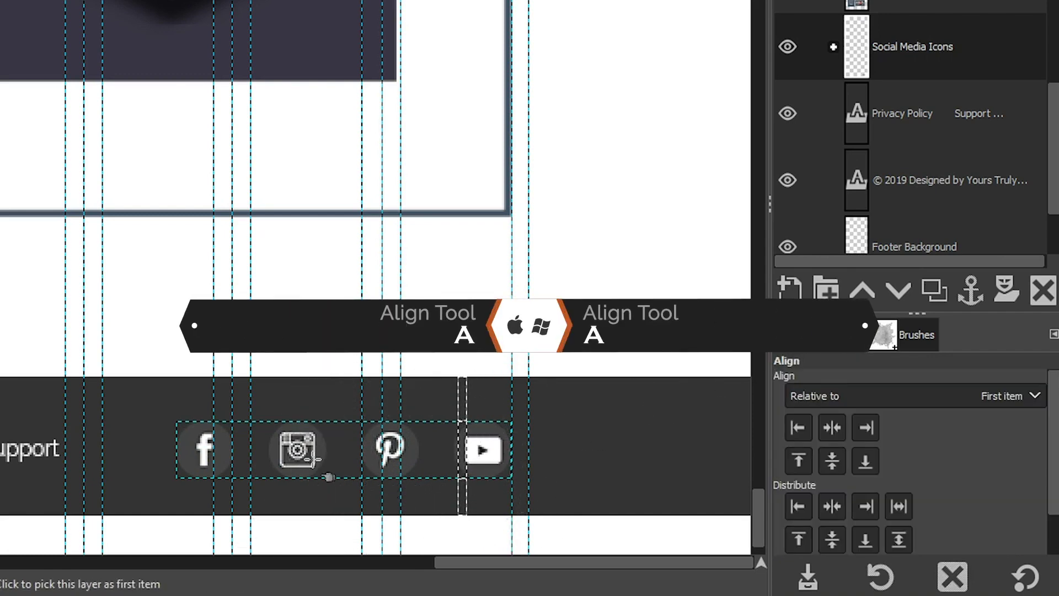
click(903, 393)
click(896, 450)
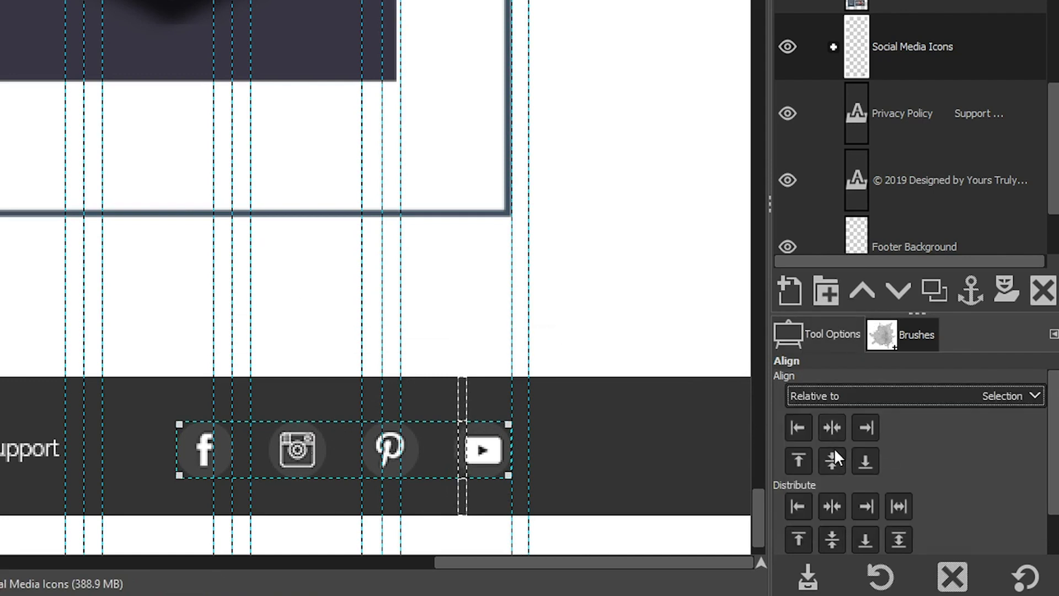
click(834, 451)
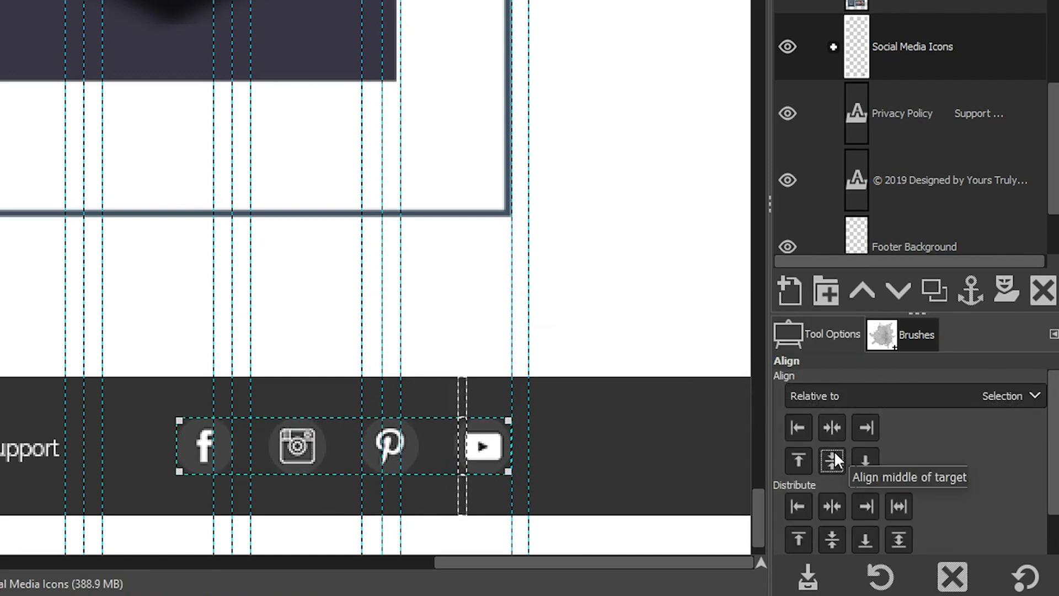
click(17, 456)
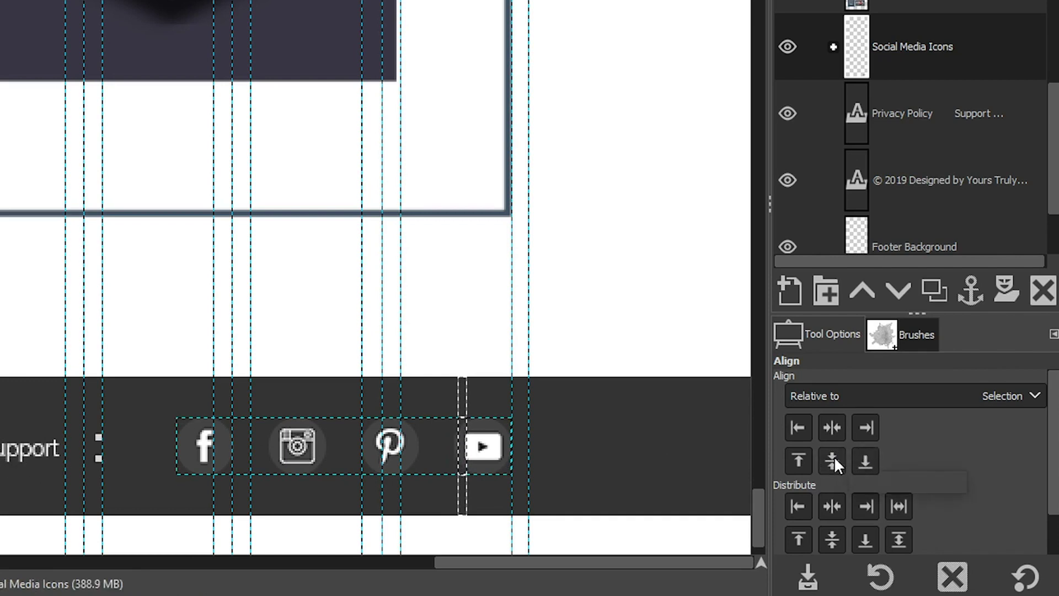
Move the Privacy Policy and Support text layer slightly left, away from the social icons
key(m)
key(Page_Down)
drag(63, 467, 28, 465)
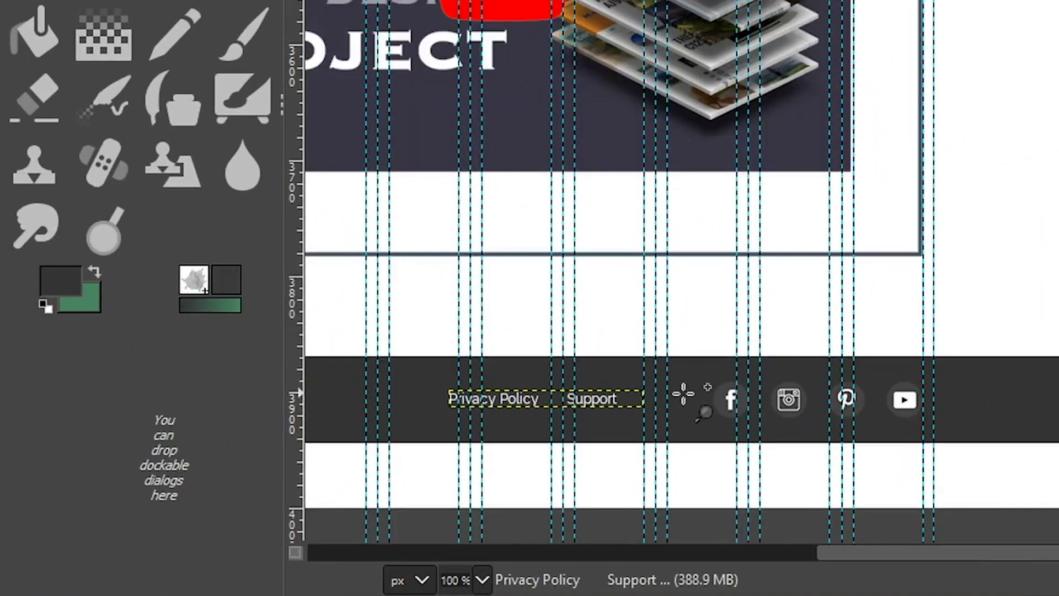
Hide the guides covering the footer
drag(685, 390, 1058, 334)
drag(539, 371, 762, 365)
key(ctrl+shift+t)
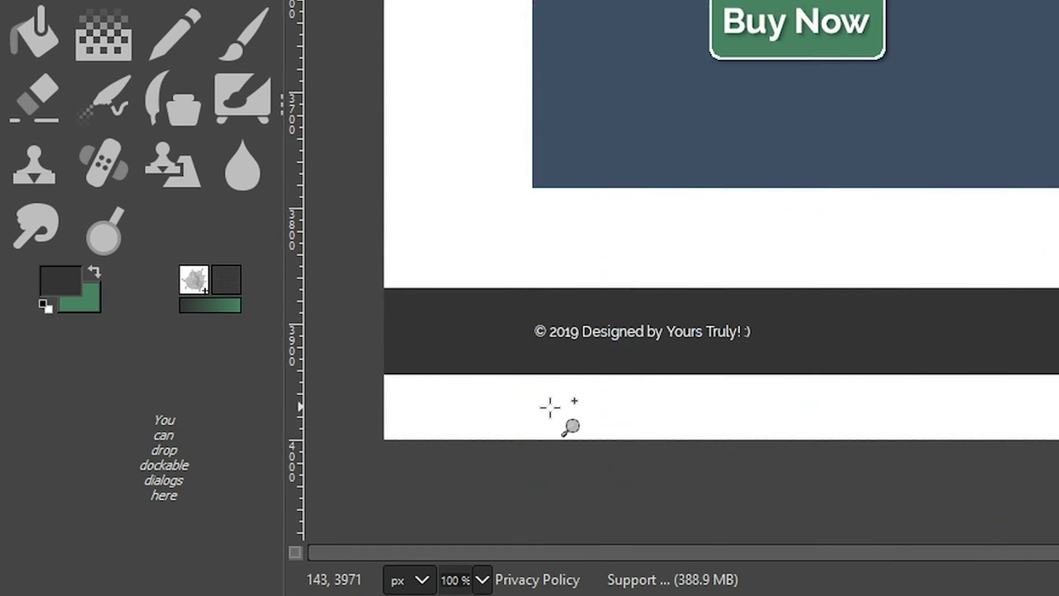
Resize the canvas height to 3943 px, cutting off the white area below the footer bar without resizing any layers
click(377, 400)
click(377, 400)
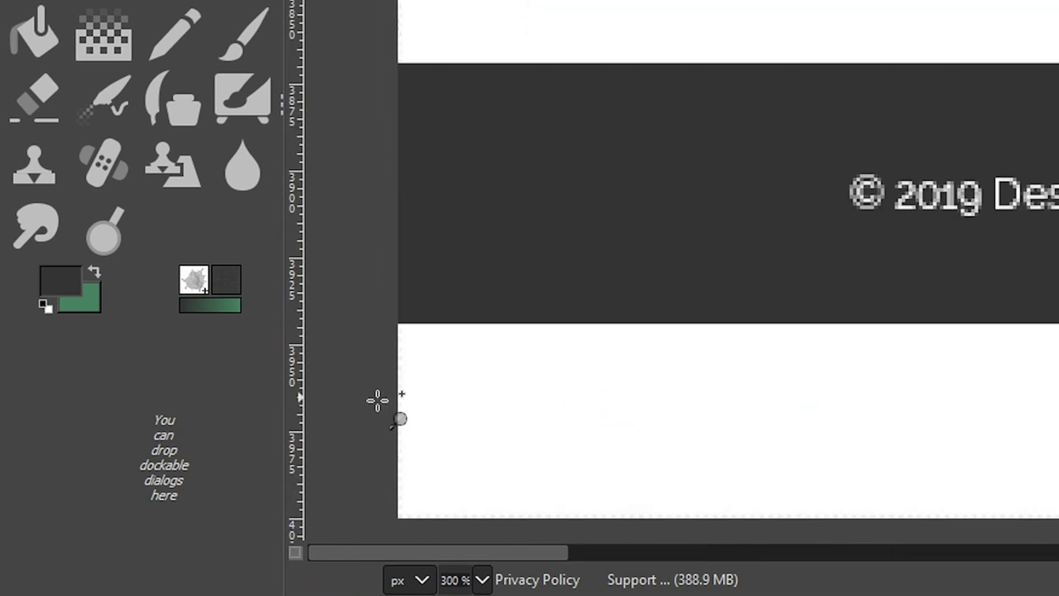
click(377, 400)
key(m)
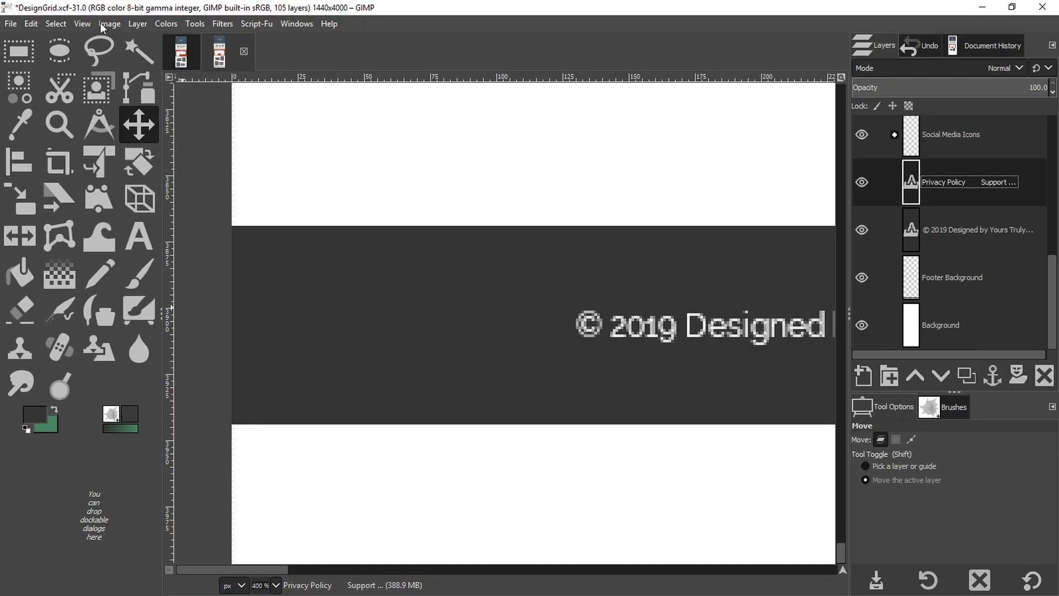
click(109, 24)
click(146, 136)
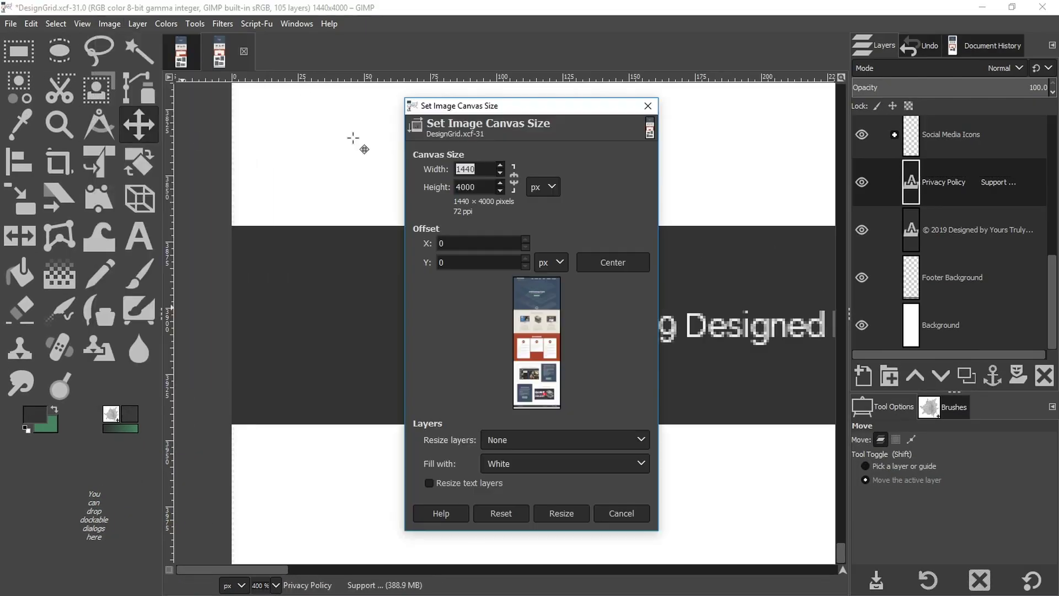
double_click(482, 188)
text(3943)
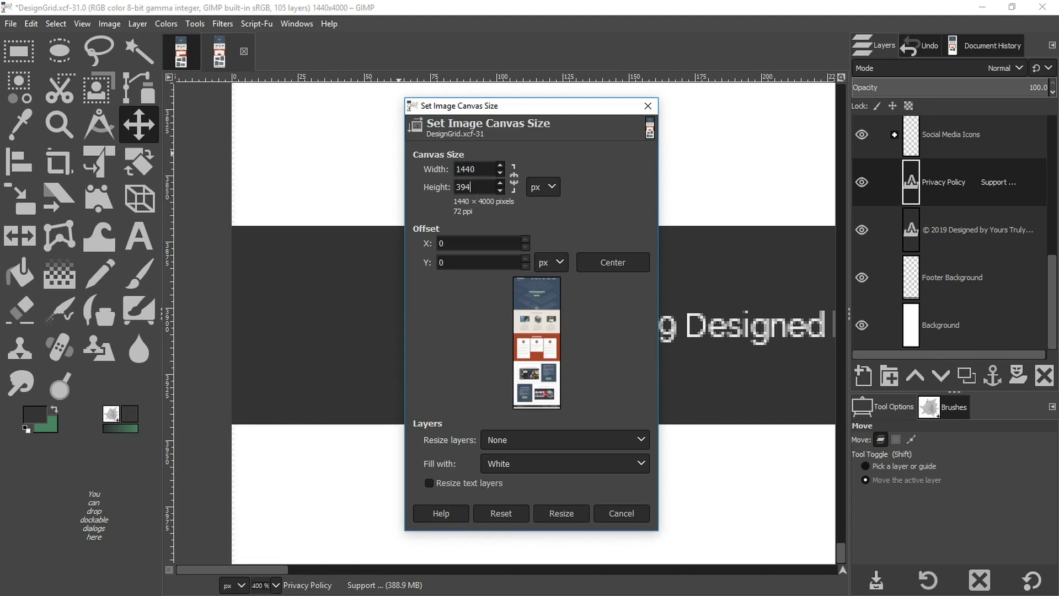
click(562, 513)
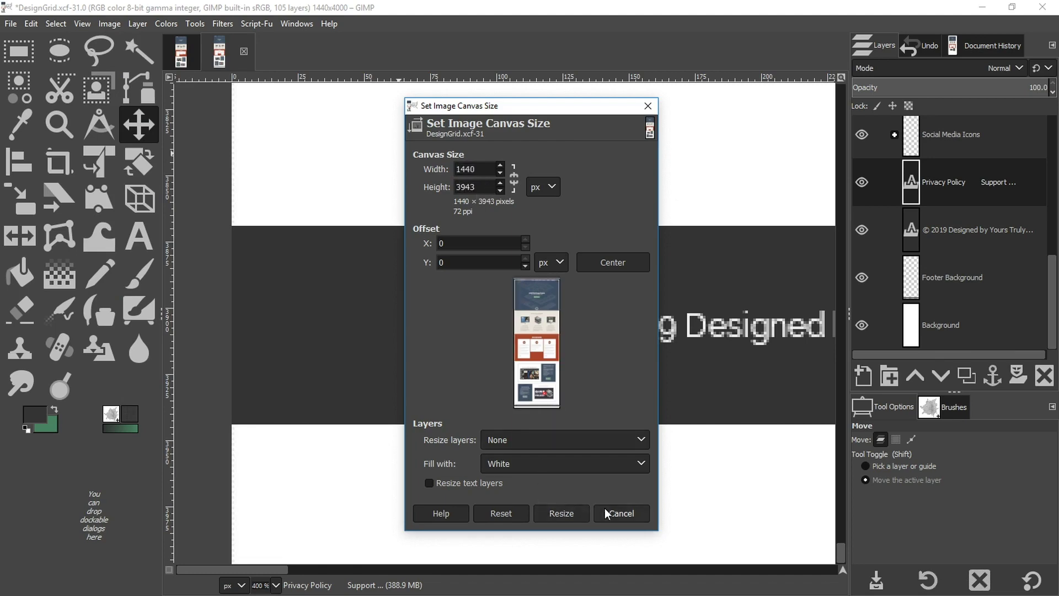
Save the design file and look over the whole page from the footer up to the hero section
key(z)
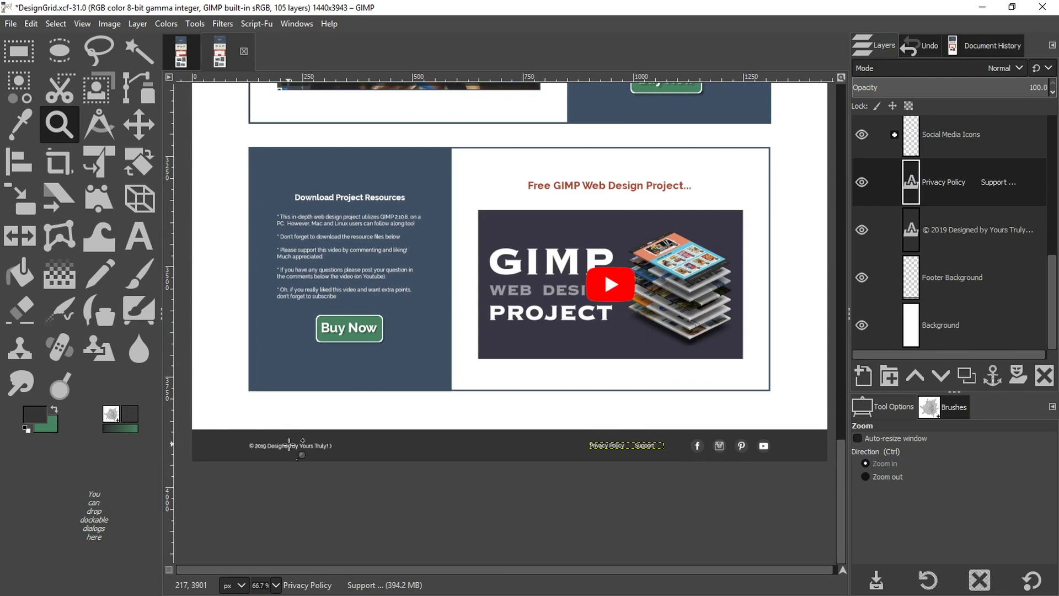
key(ctrl+s)
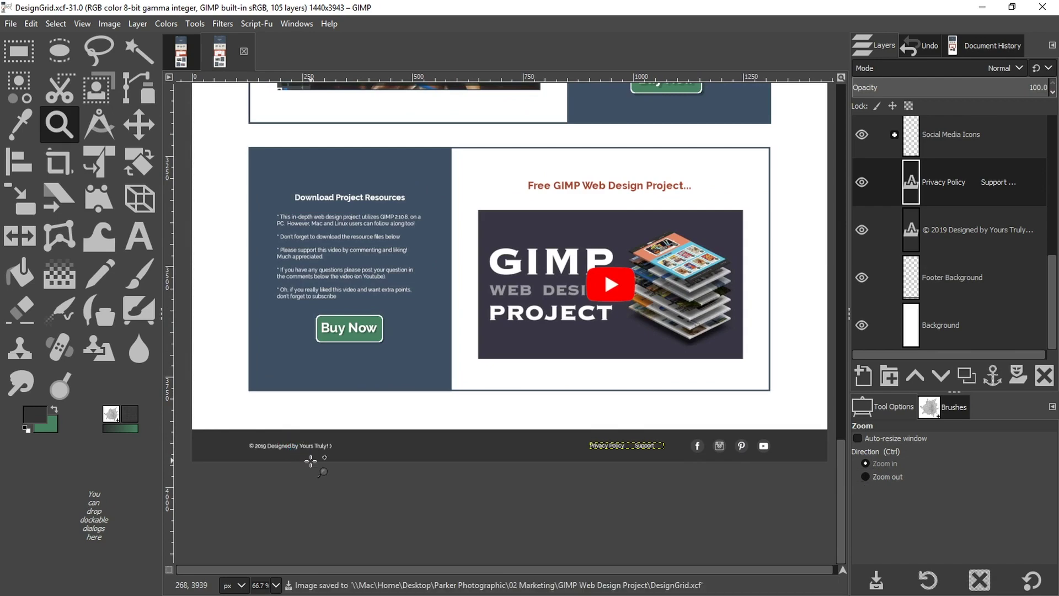
scroll(310, 460, up, 20)
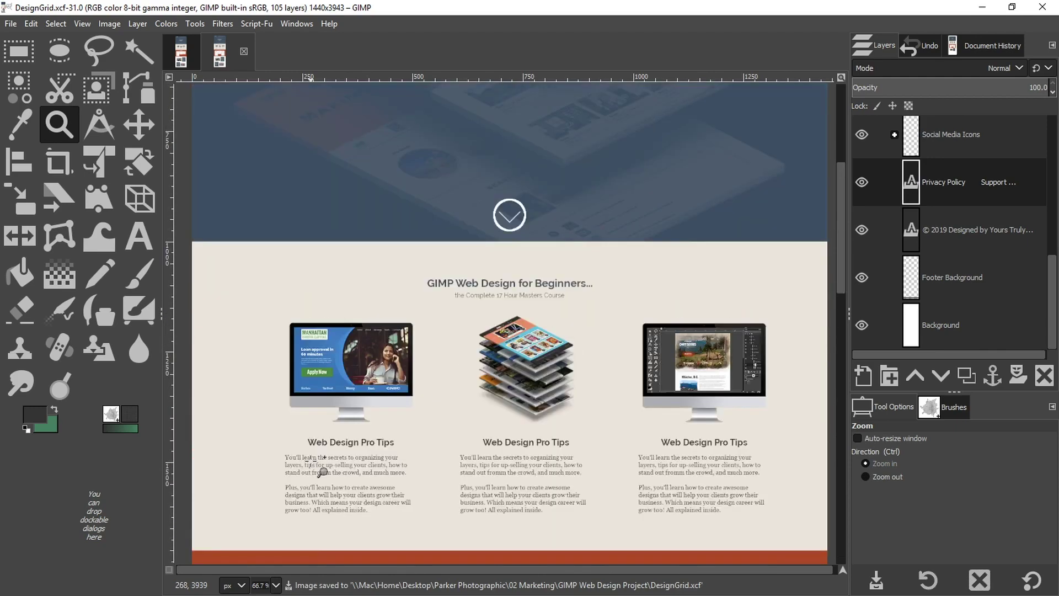
scroll(310, 462, up, 3)
scroll(311, 463, down, 10)
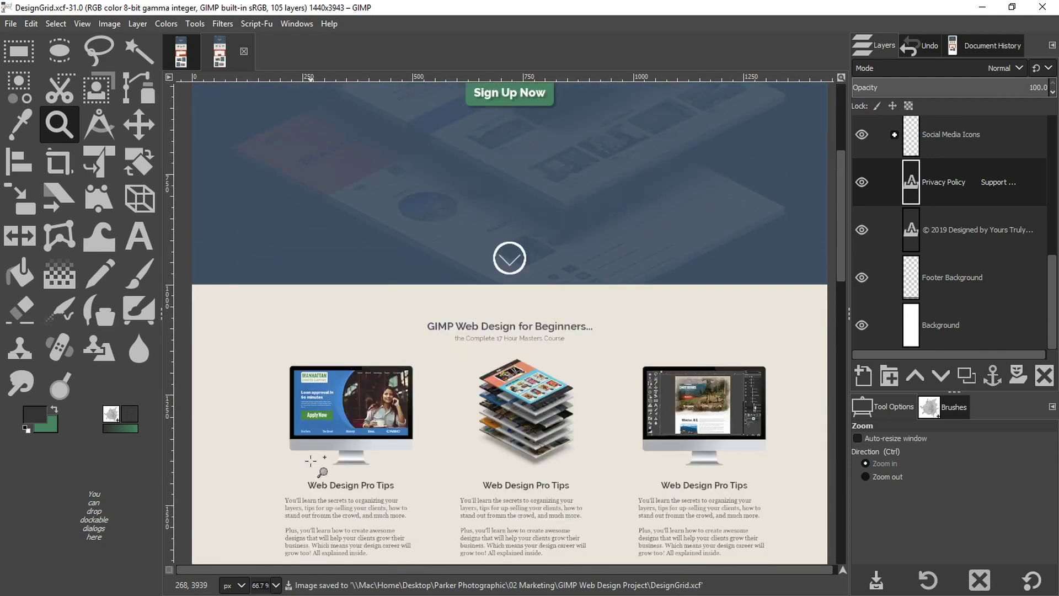
scroll(310, 462, down, 10)
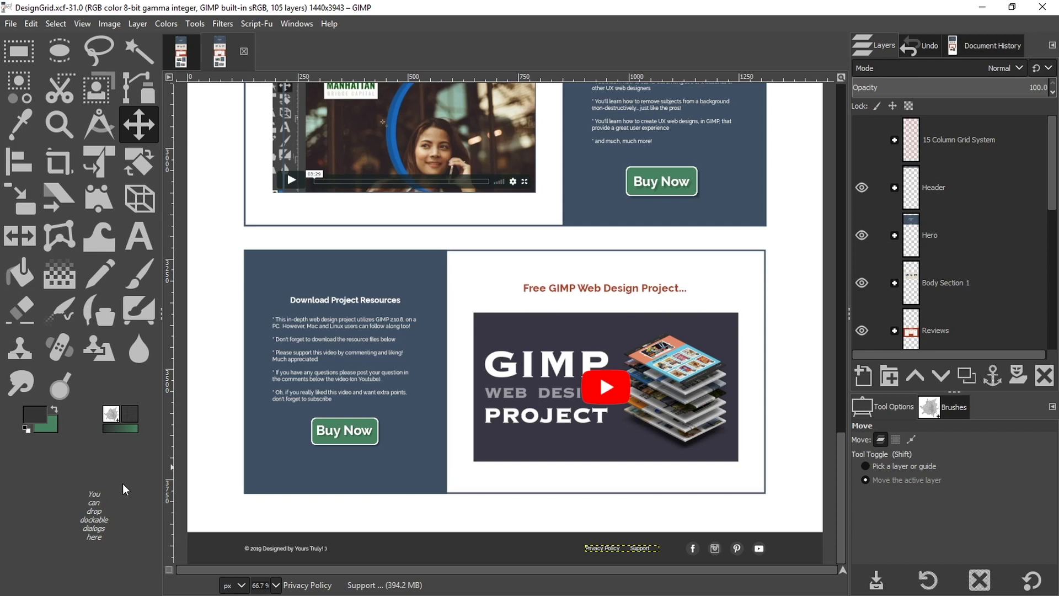
Create a layer group named Footer directly above the Social Media Icons group, outside of it, and collapse the icons group
drag(1050, 161, 1057, 300)
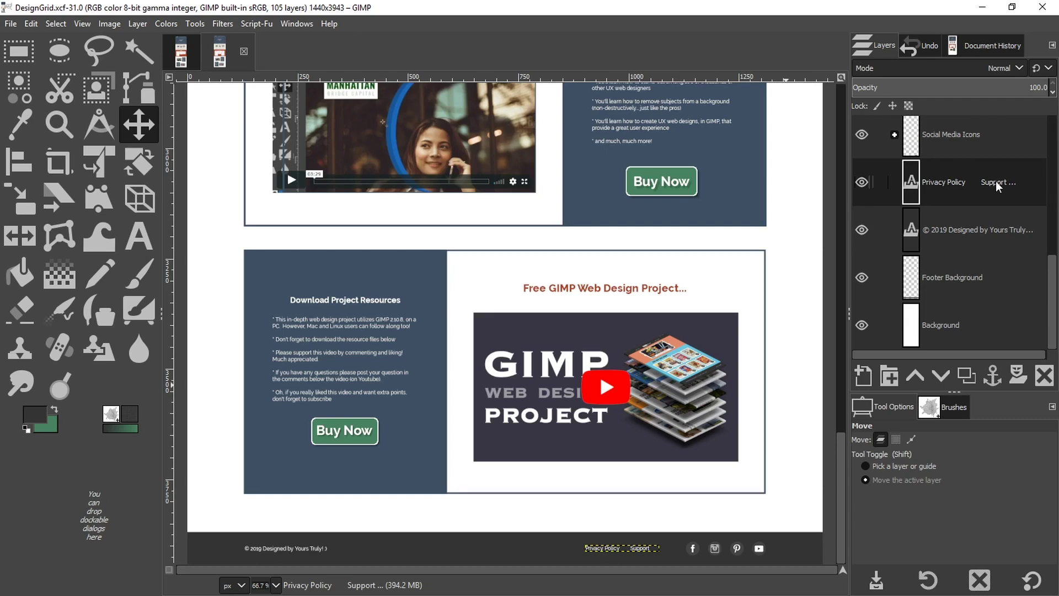
scroll(1055, 276, up, 1)
scroll(1054, 276, up, 1)
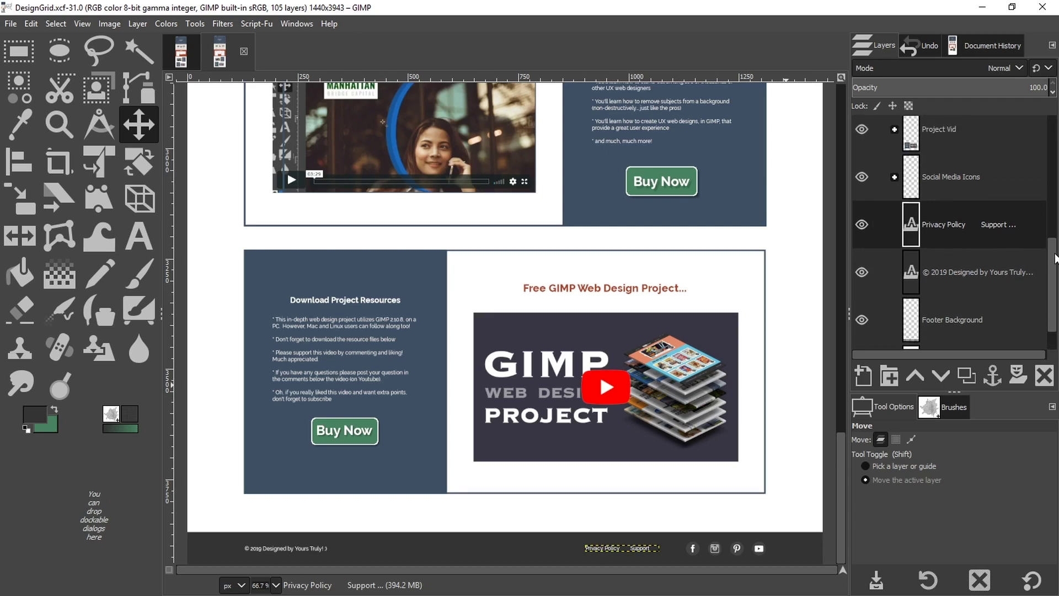
click(988, 187)
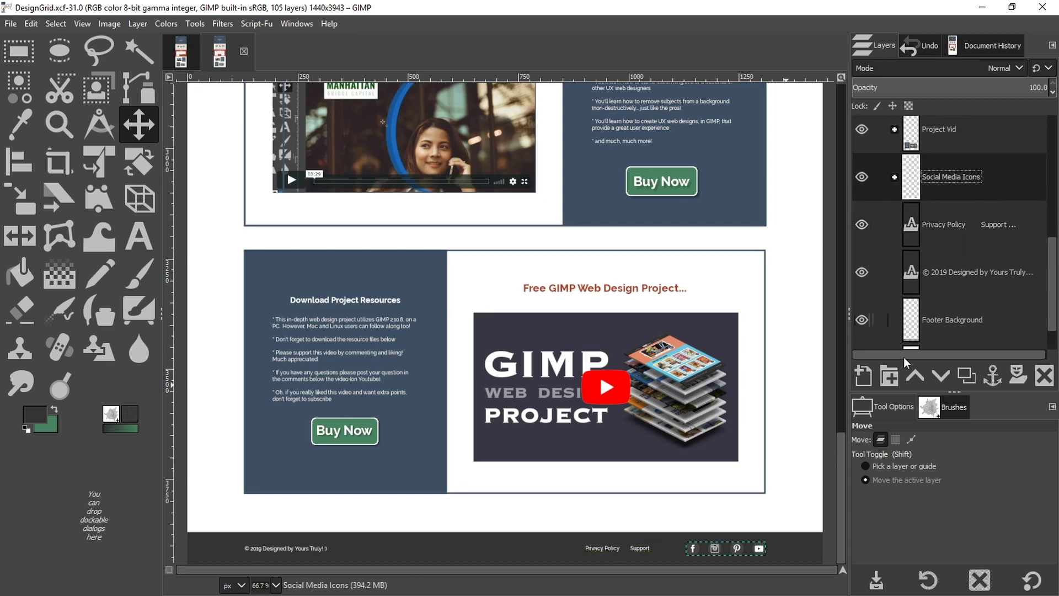
click(890, 376)
double_click(944, 226)
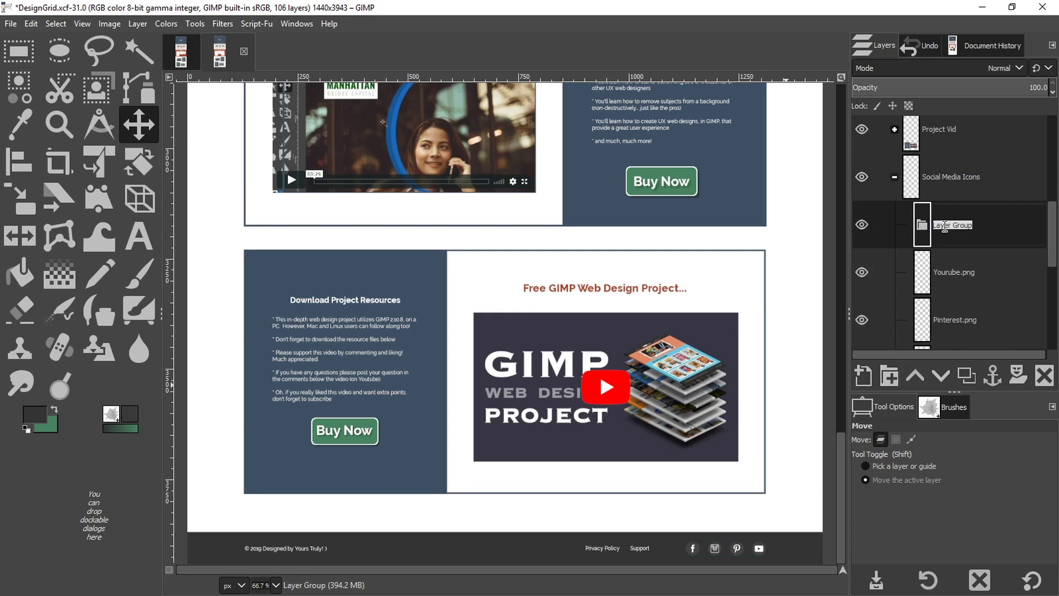
text(Footer)
key(Return)
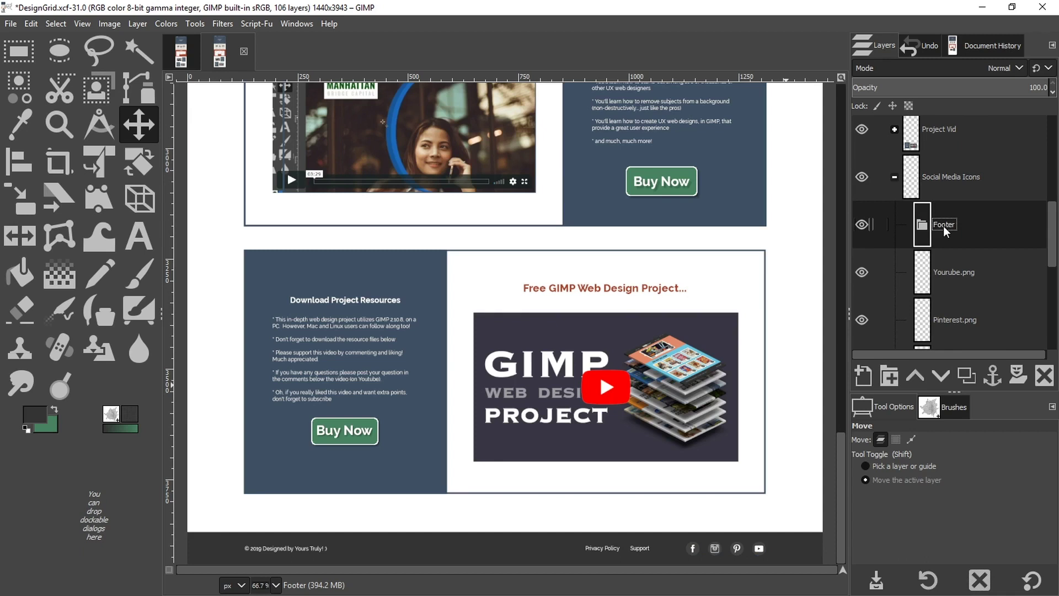
drag(928, 226, 932, 165)
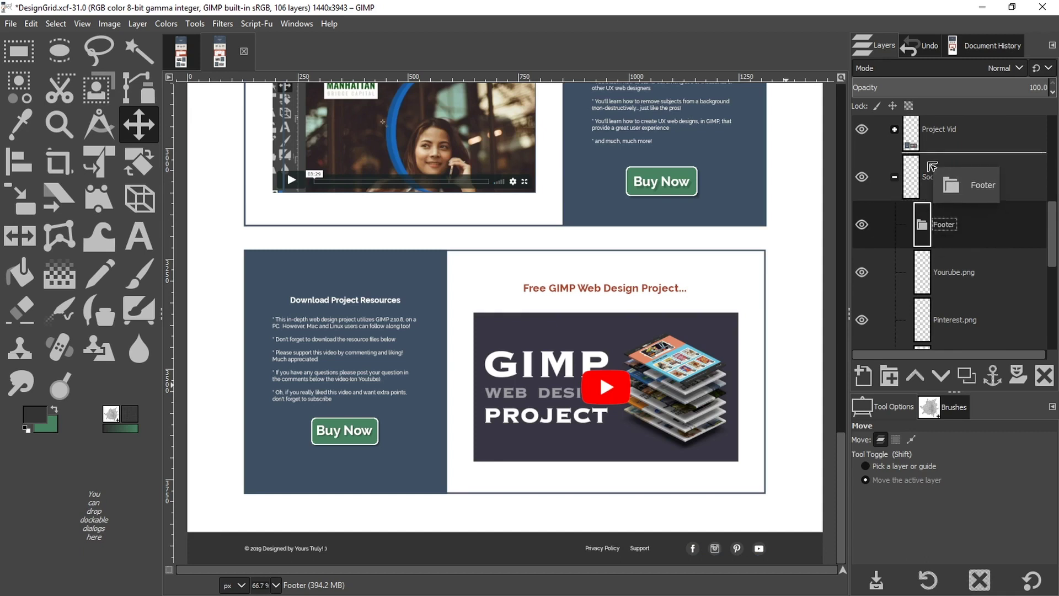
click(894, 224)
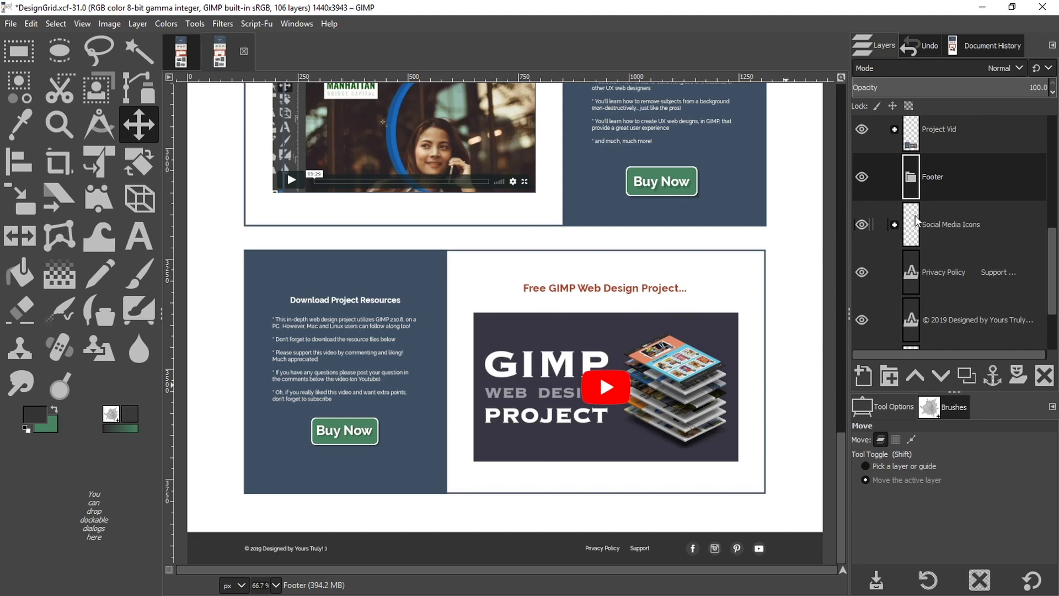
Put the Social Media Icons group, Privacy Policy text, copyright text and Footer Background layer in the Footer group and collapse it
drag(915, 215, 914, 215)
drag(918, 293, 932, 251)
drag(913, 323, 932, 303)
scroll(921, 308, down, 2)
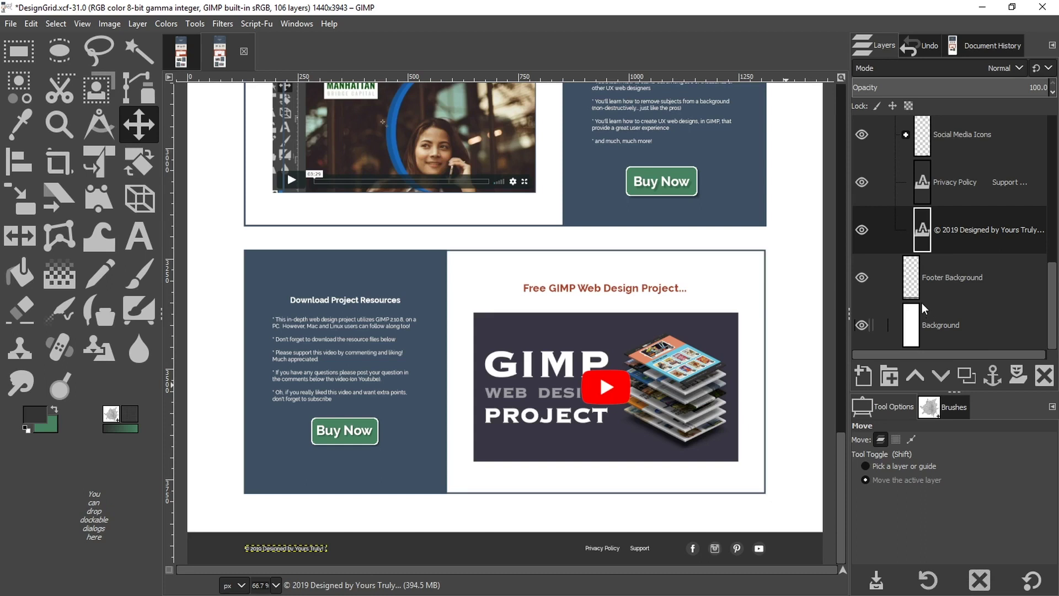
drag(912, 279, 939, 276)
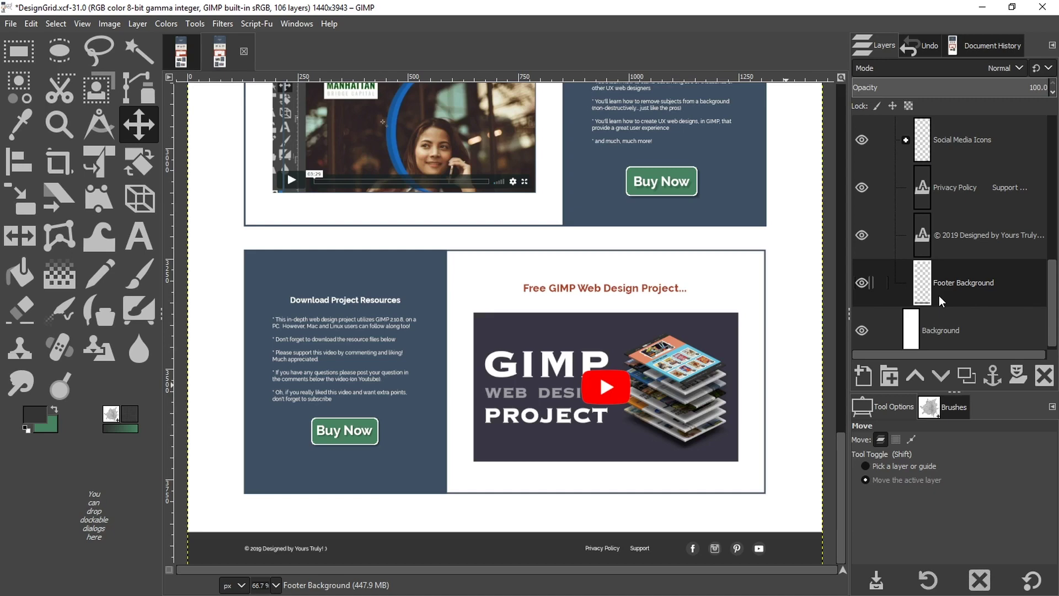
drag(1052, 282, 1054, 249)
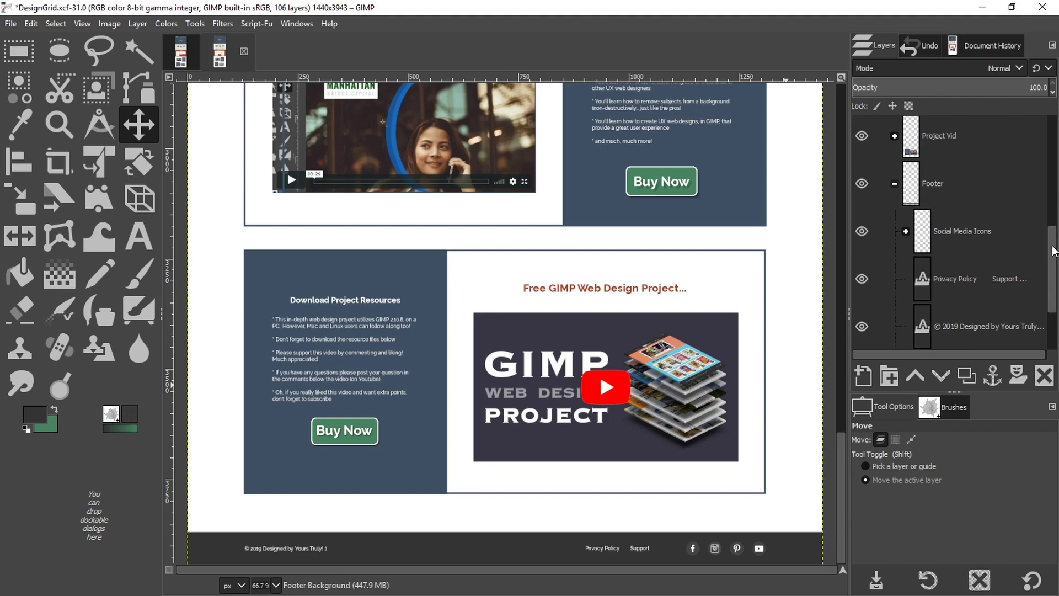
click(895, 183)
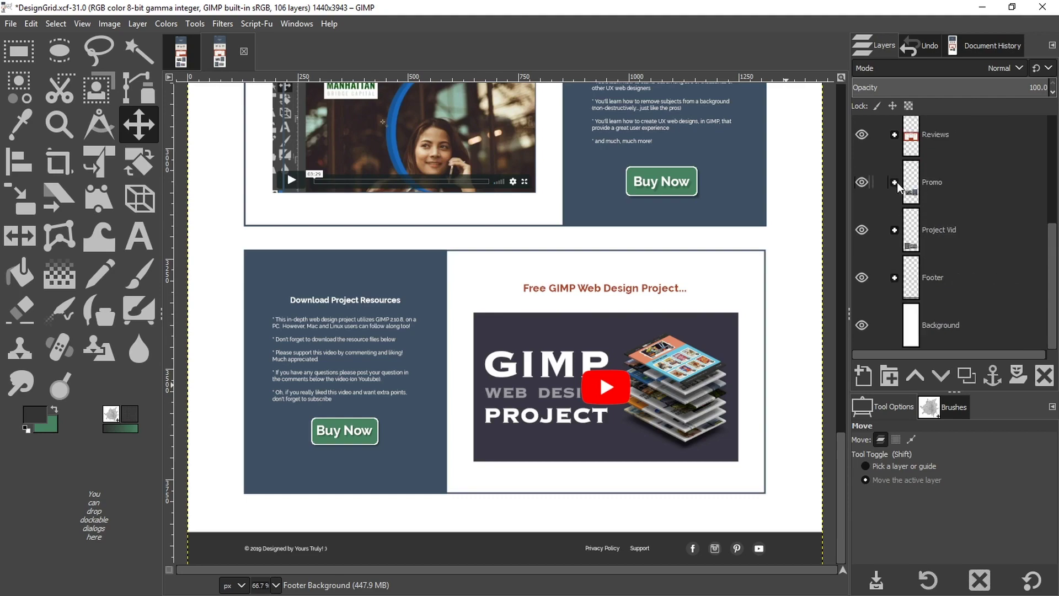
Show the 15 Column Grid System group over the page design
drag(840, 487, 842, 127)
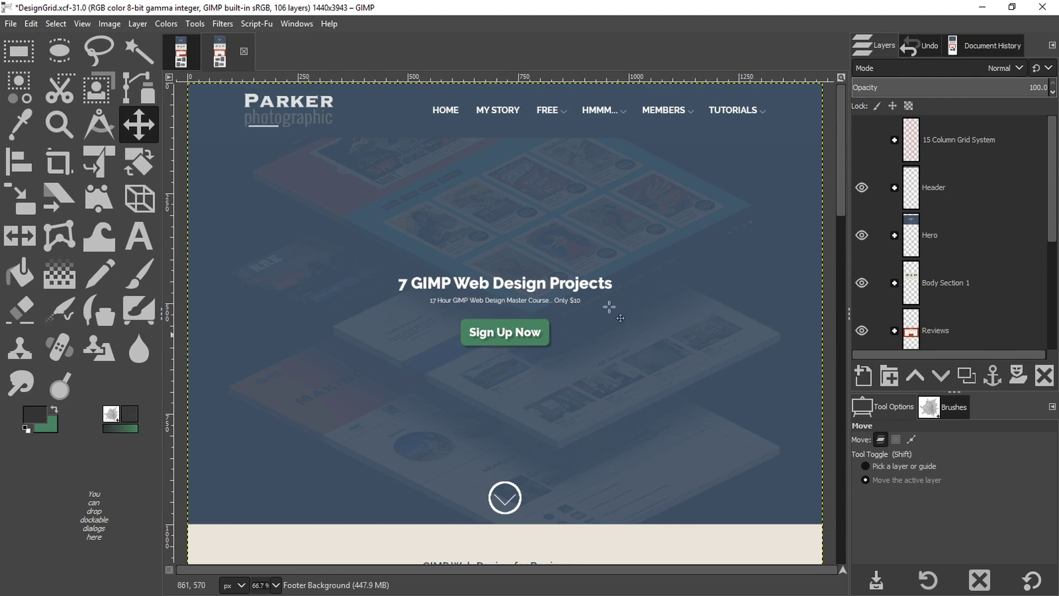
drag(842, 157, 835, 262)
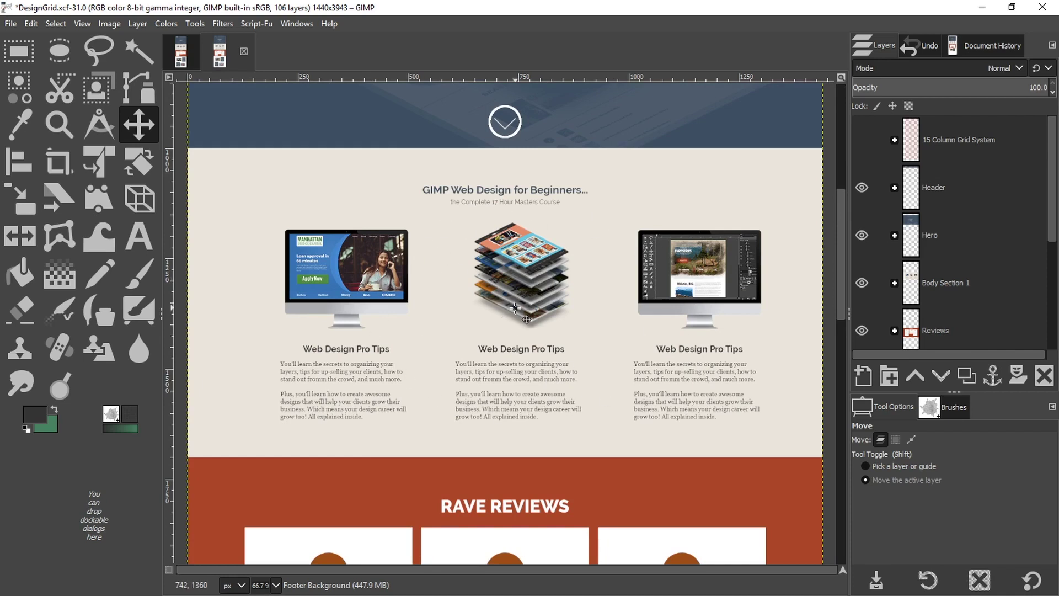
click(861, 140)
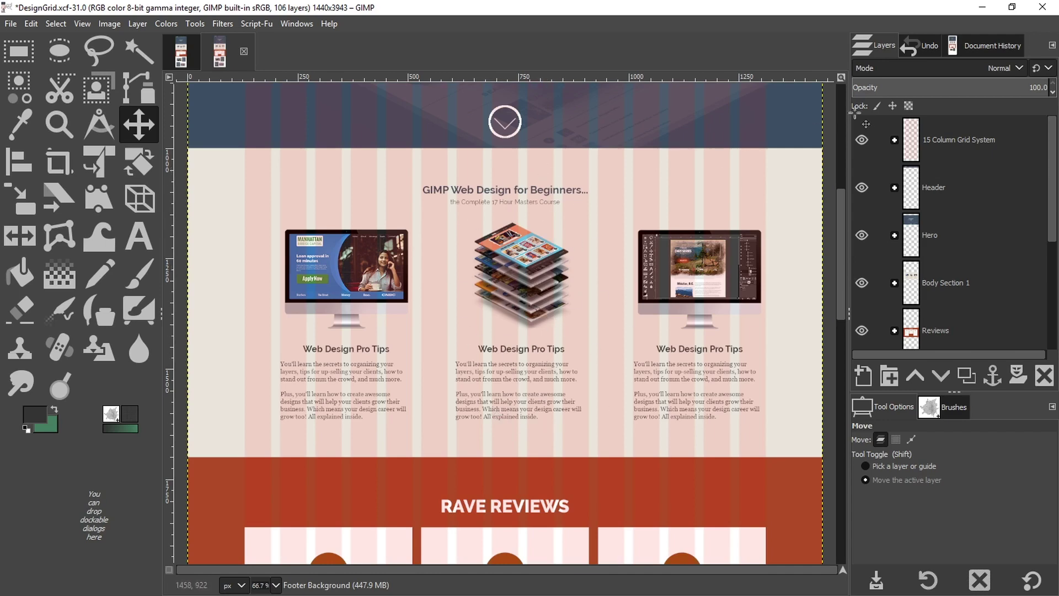
Examine how the three-column section, review cards, promo block and project video block line up with the column grid
scroll(628, 386, down, 5)
scroll(639, 397, down, 8)
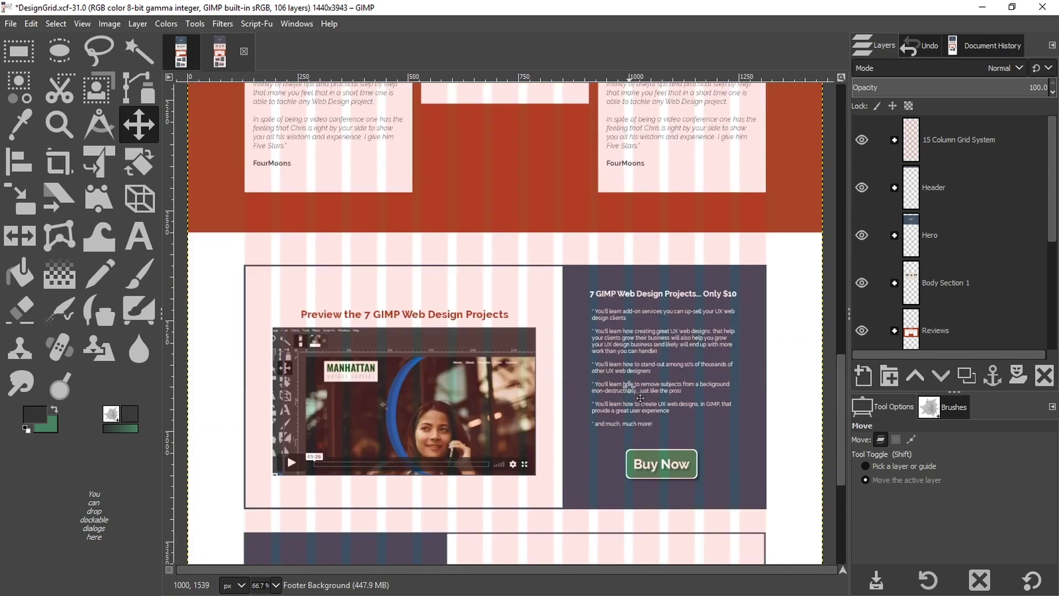
drag(841, 418, 840, 345)
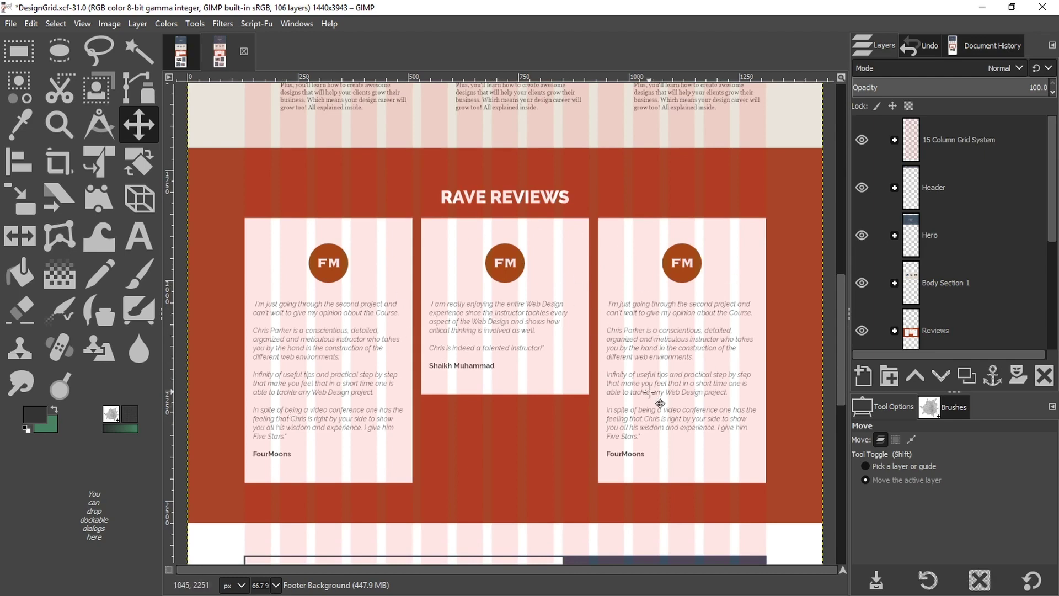
drag(842, 366, 846, 303)
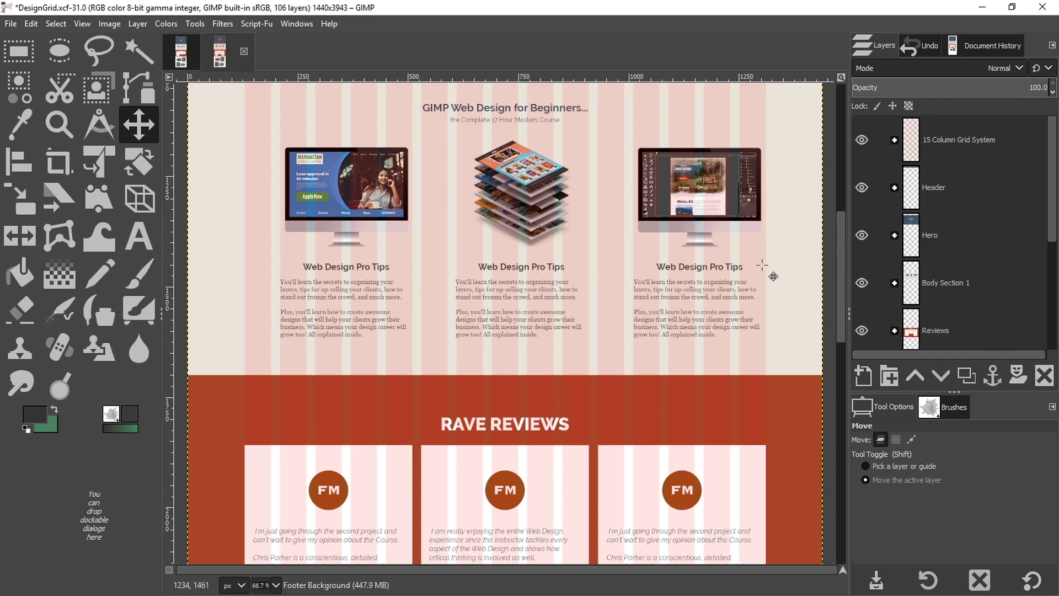
drag(839, 253, 834, 323)
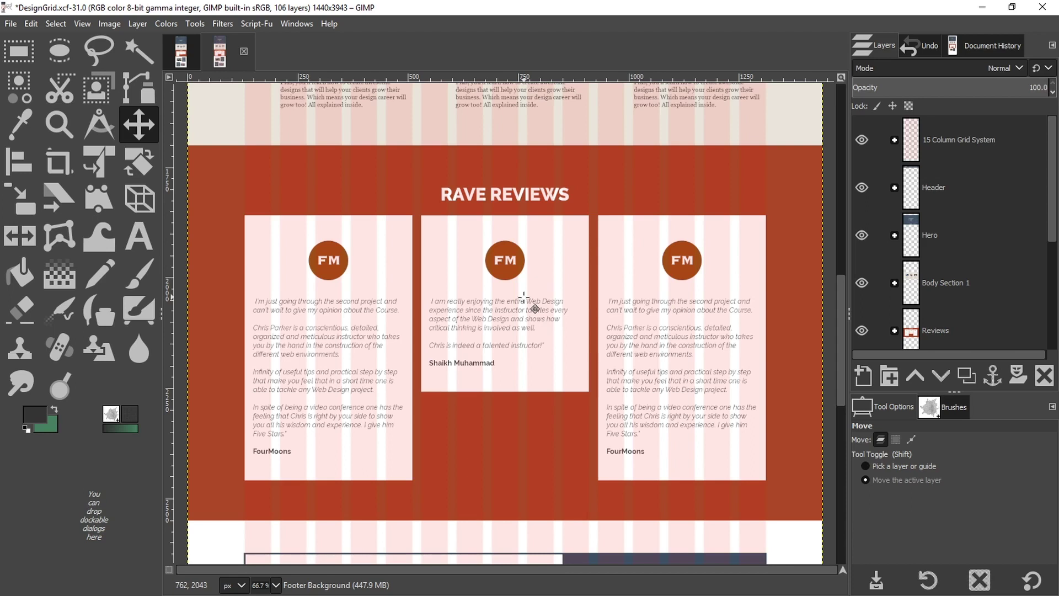
drag(840, 299, 841, 316)
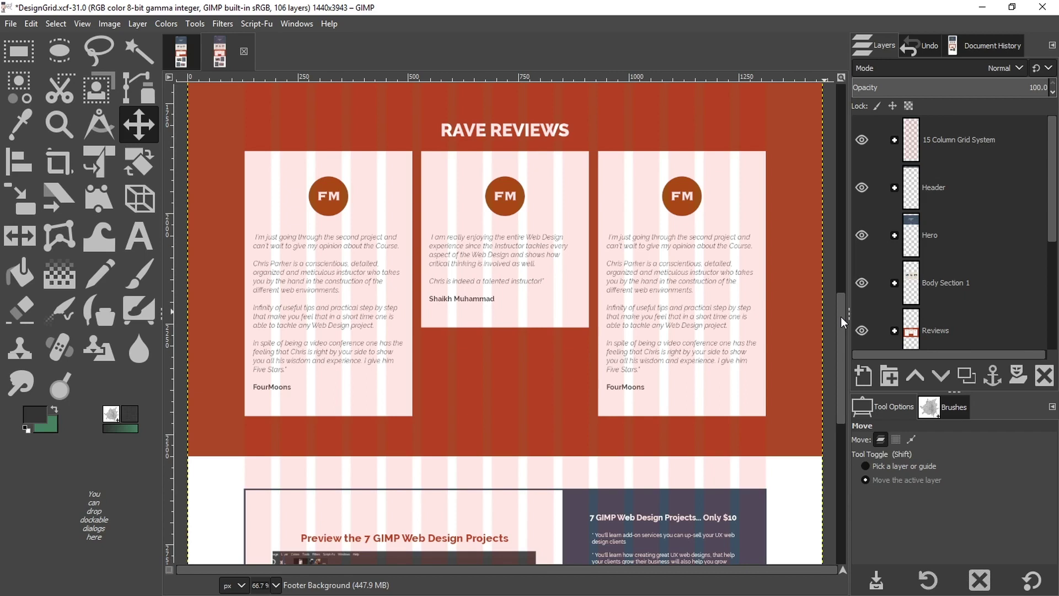
drag(841, 317, 843, 412)
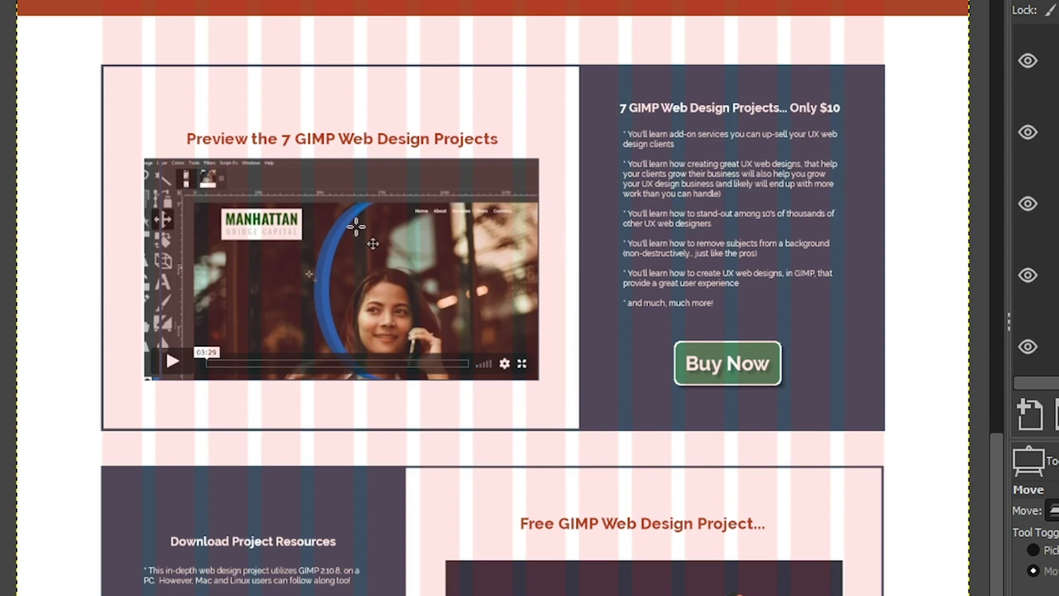
scroll(798, 259, down, 2)
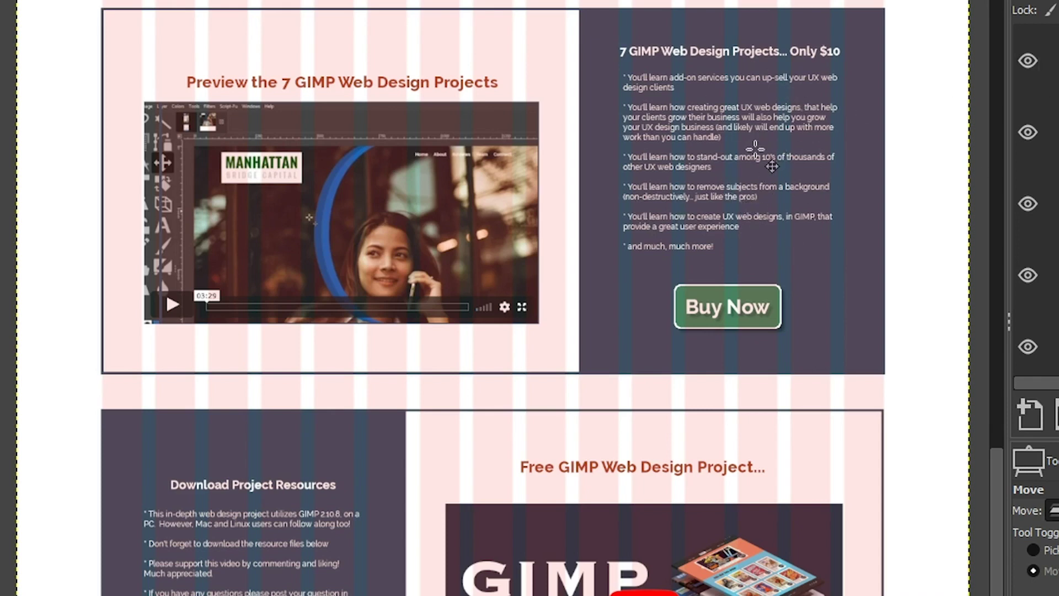
drag(997, 478, 997, 289)
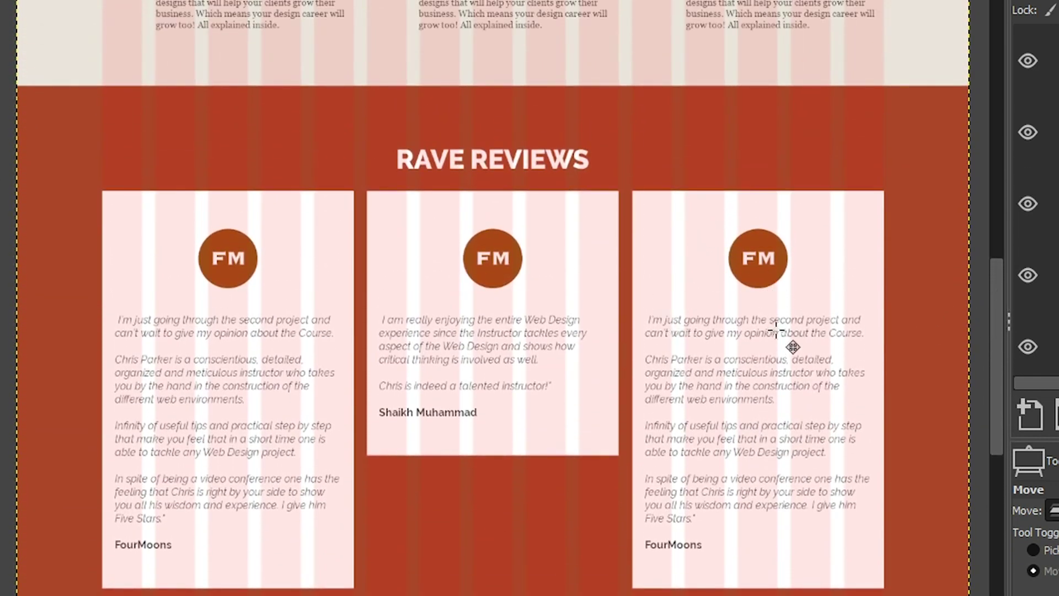
drag(1001, 371, 988, 257)
drag(985, 216, 989, 580)
drag(993, 489, 995, 526)
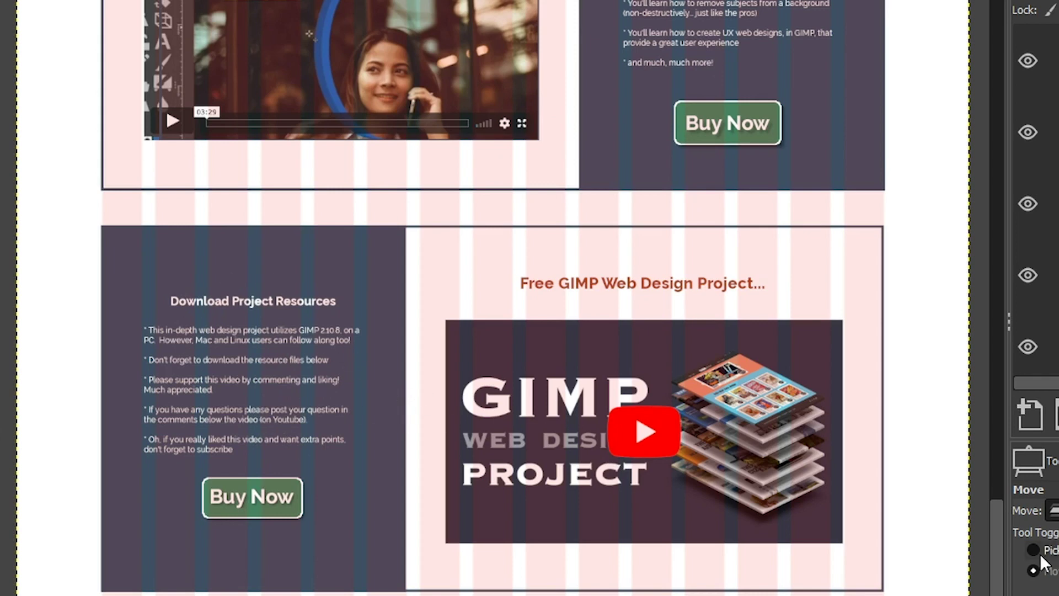
drag(1000, 562, 1005, 499)
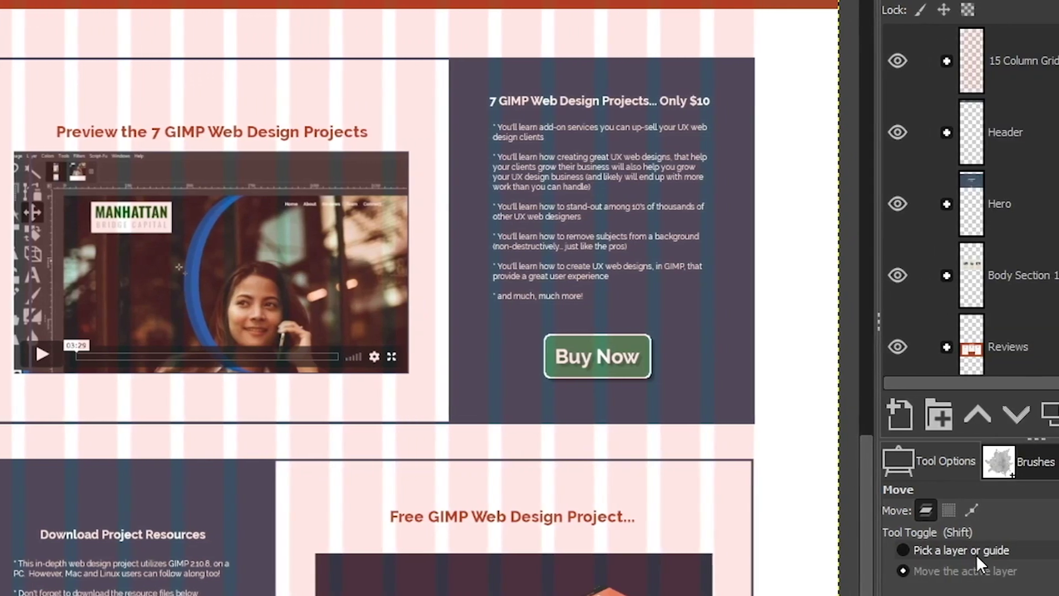
Scale the promo block's video preview image down to about 537 × 302 px, fitting its sides to the grid columns
click(931, 550)
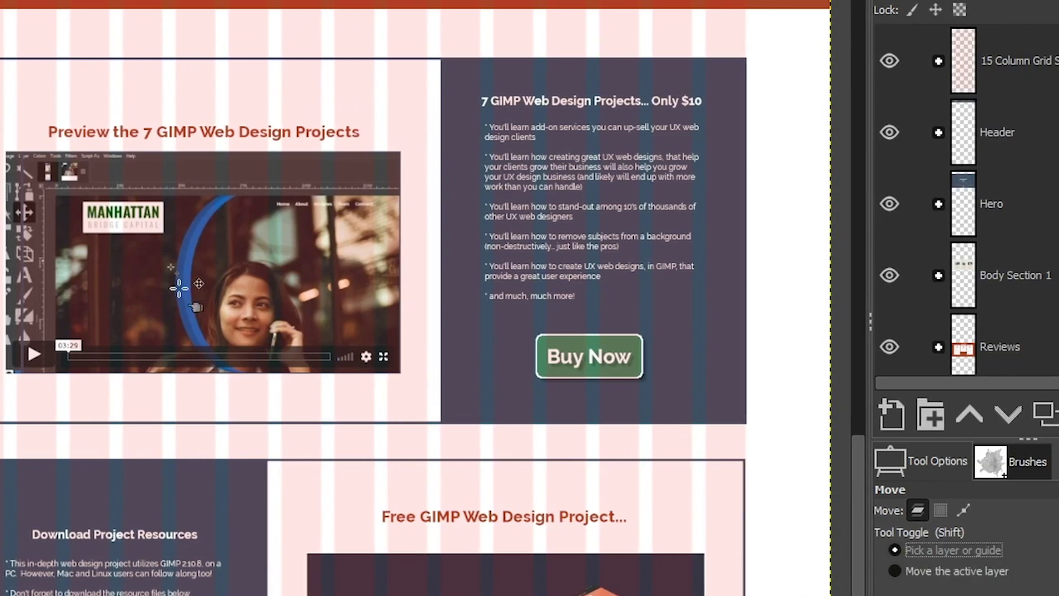
click(290, 303)
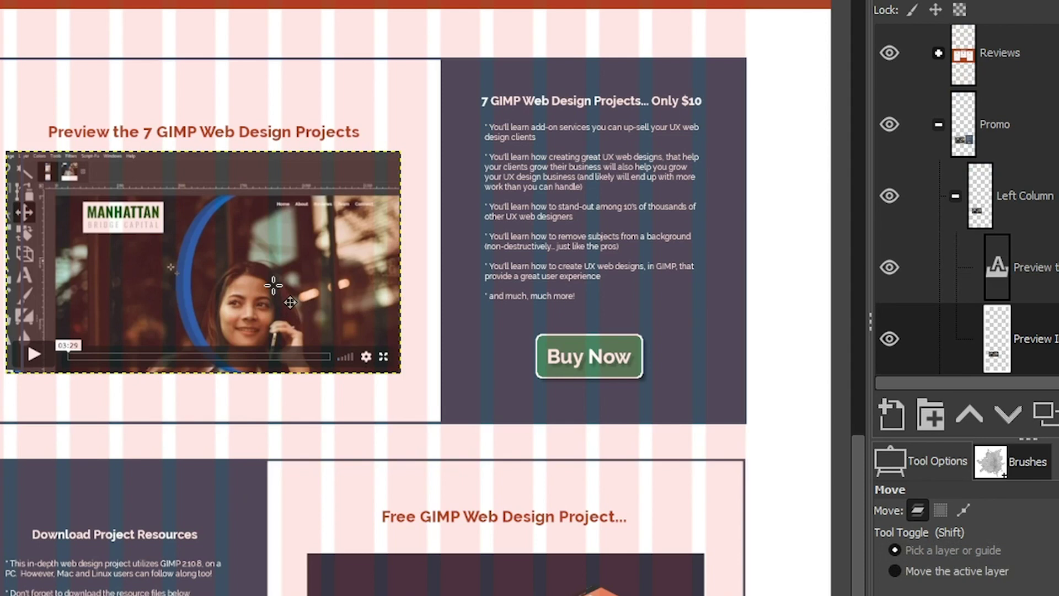
key(shift+s)
click(272, 285)
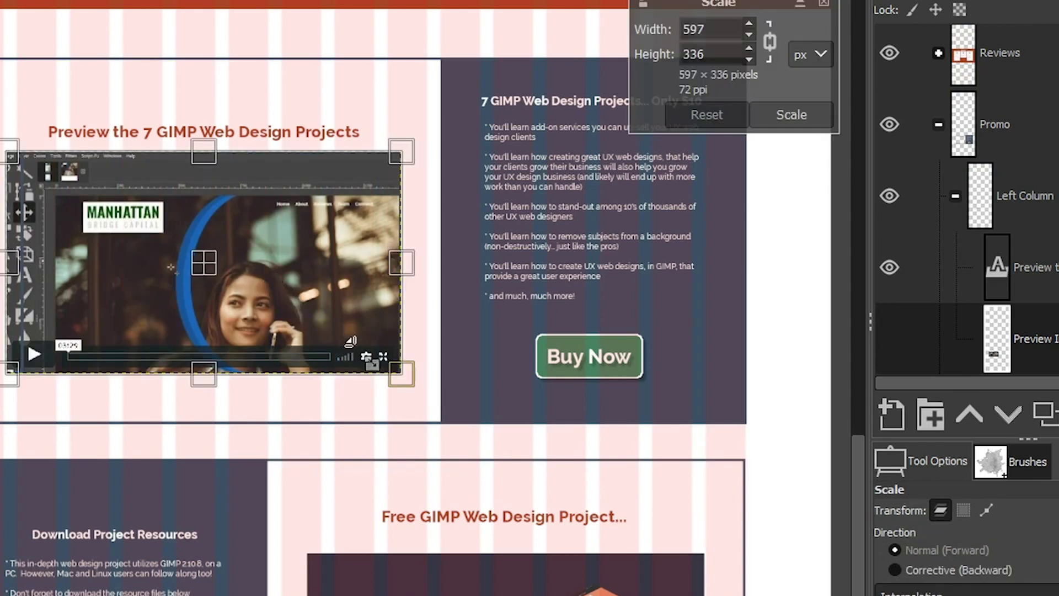
drag(419, 394, 395, 380)
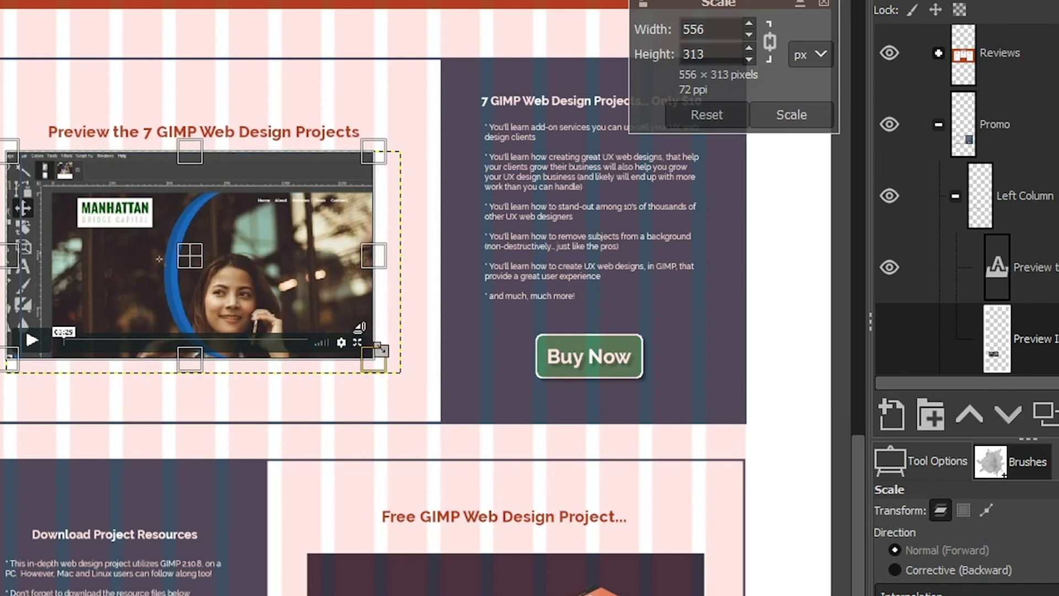
drag(13, 355, 18, 349)
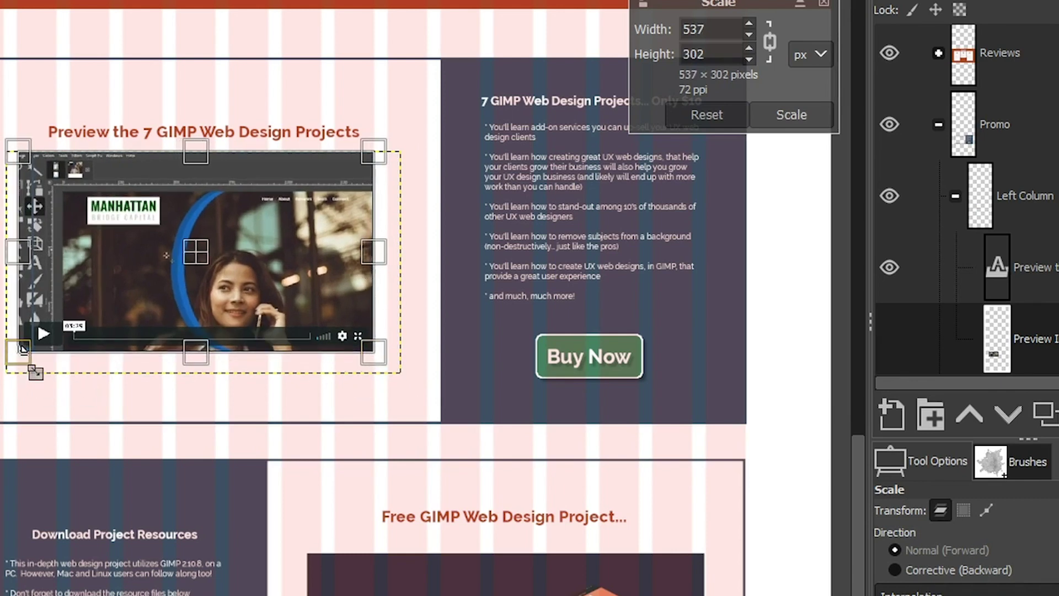
key(Return)
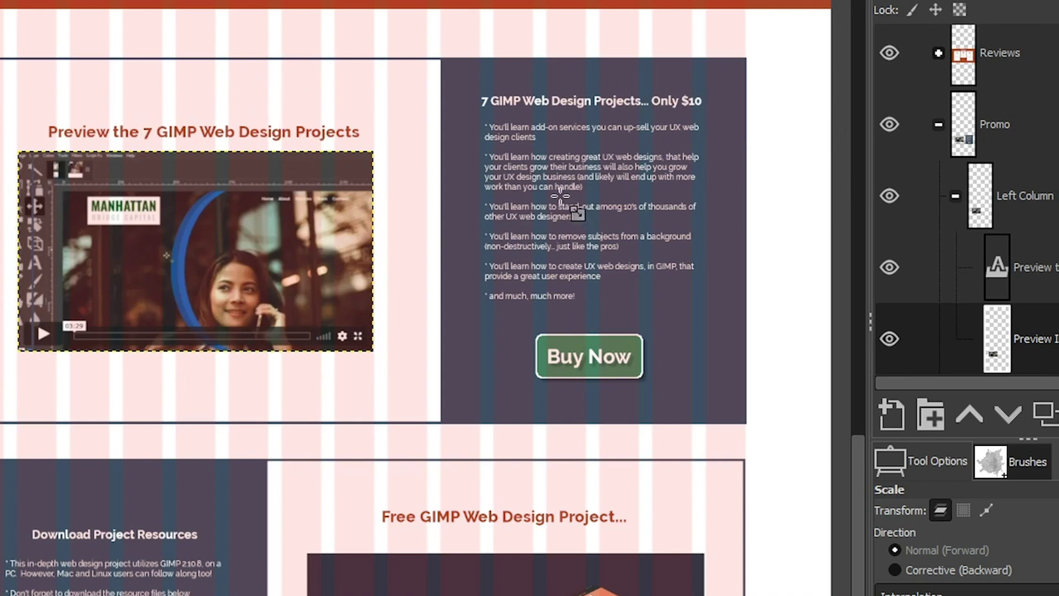
Narrow the bullet text frame in the promo block's right column from both sides to fit the grid columns
key(t)
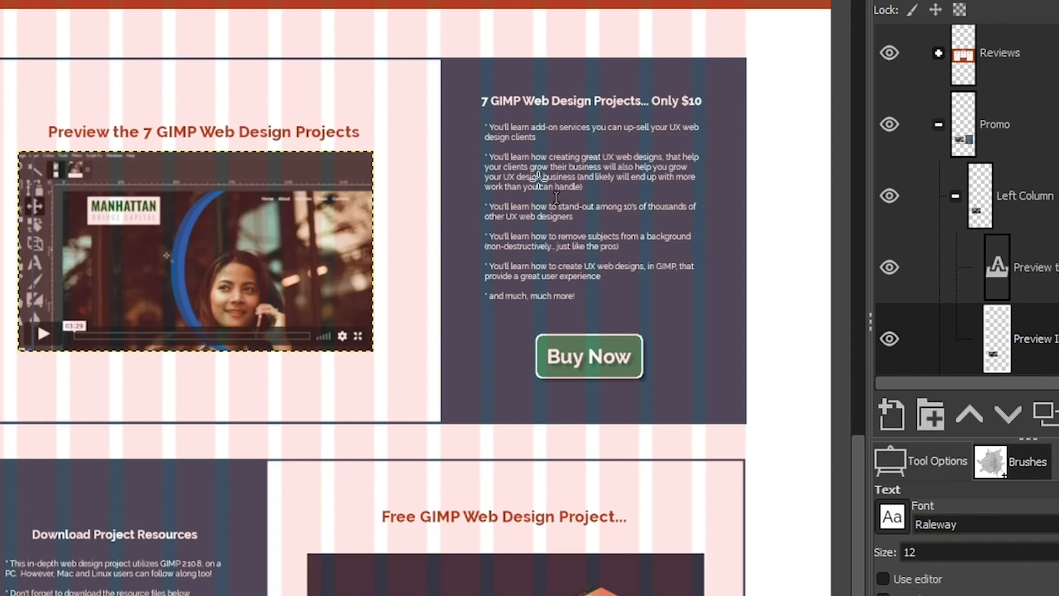
click(556, 194)
click(504, 222)
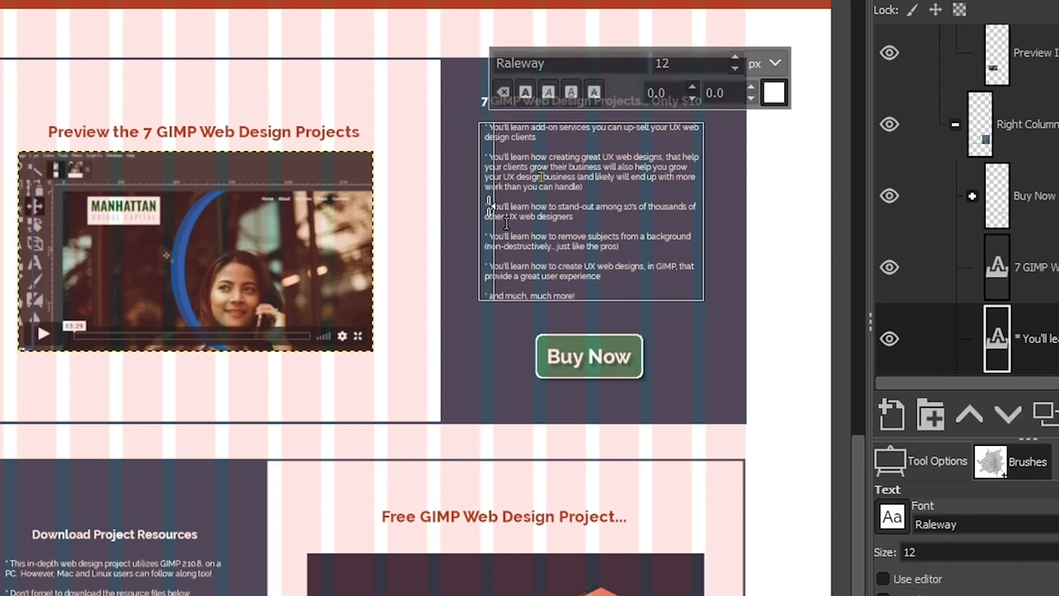
drag(489, 205, 497, 206)
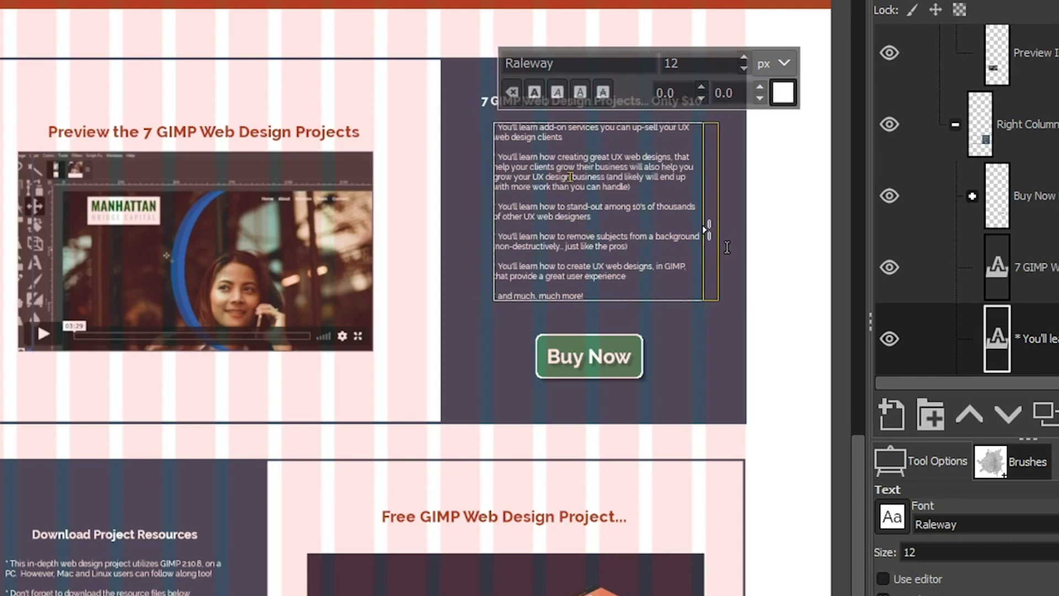
drag(708, 229, 693, 233)
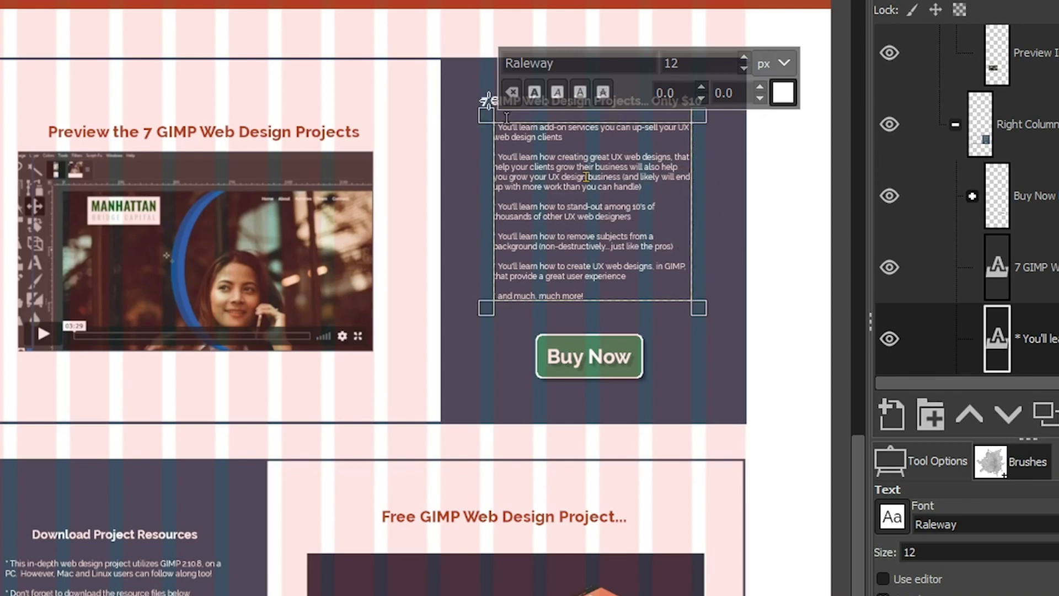
Fit the "7 GIMP Web Design Projects... Only $10" heading frame to the bullet text's width and extend its height for two lines
click(485, 100)
mouse_move(479, 101)
mouse_down()
mouse_move(492, 101)
mouse_move(463, 101)
mouse_up()
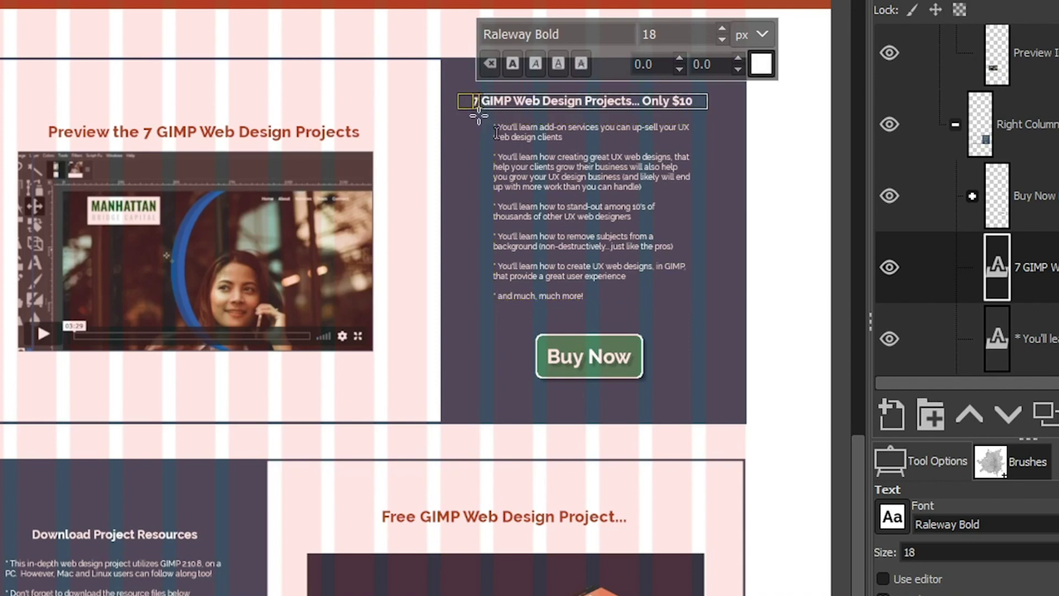
key(ctrl+z)
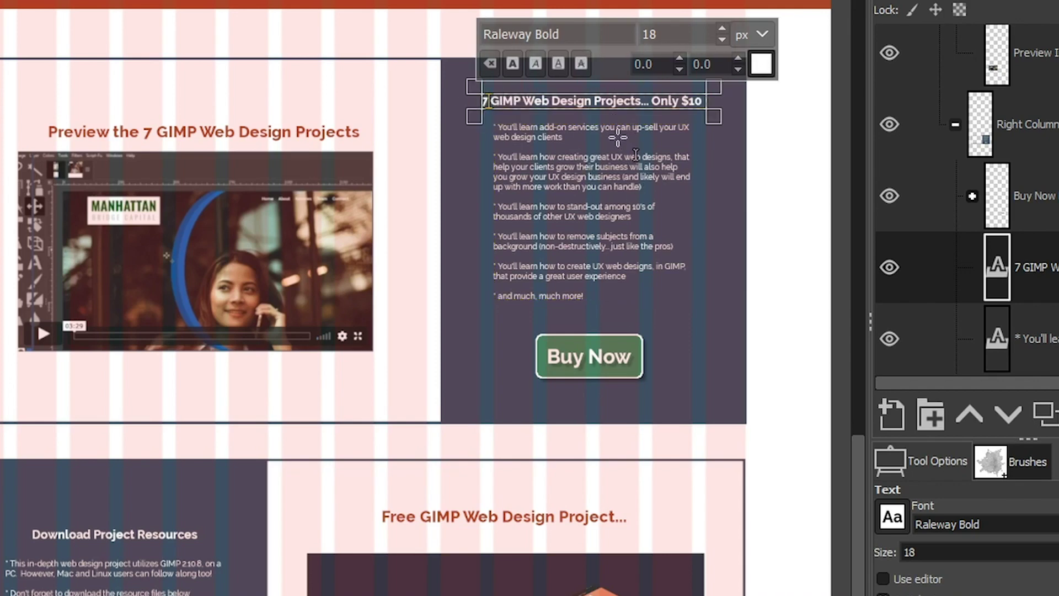
drag(478, 110, 493, 110)
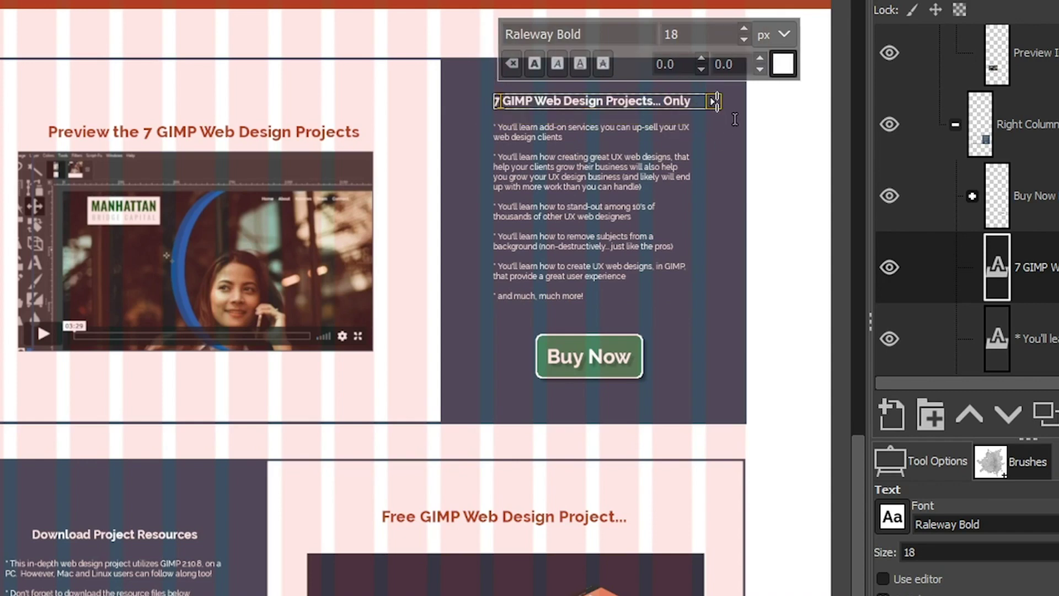
drag(709, 101, 692, 114)
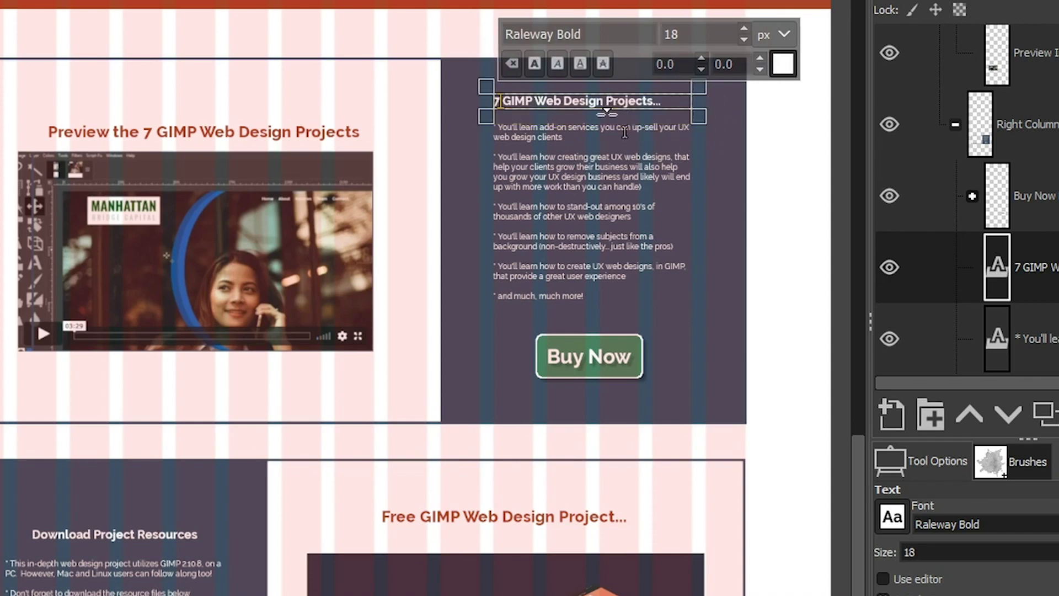
drag(620, 138, 622, 152)
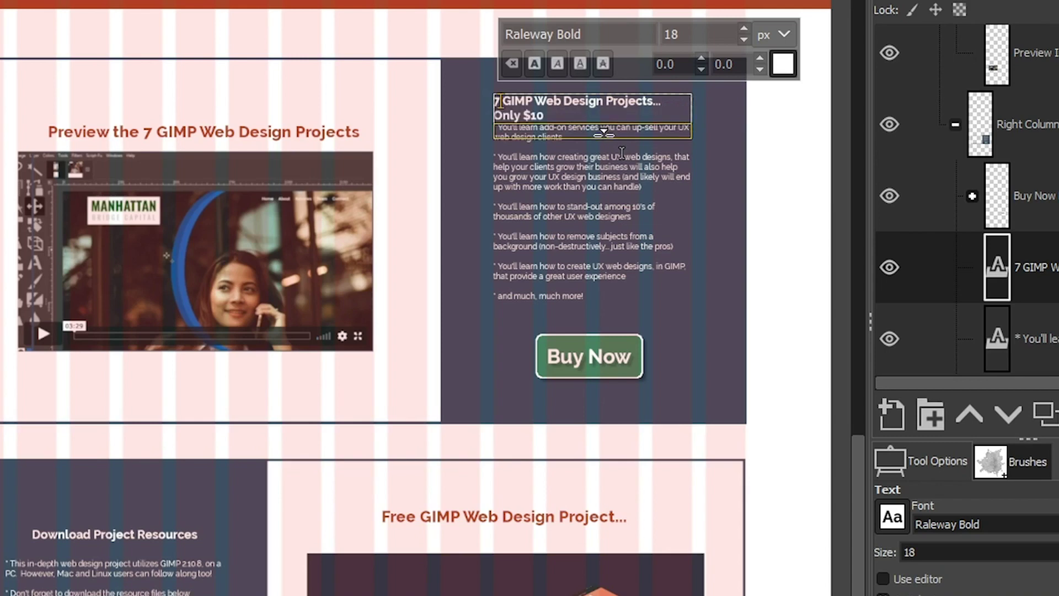
Center-justify the whole "7 GIMP Web Design Projects... Only $10" heading and finish editing it
key(ctrl+a)
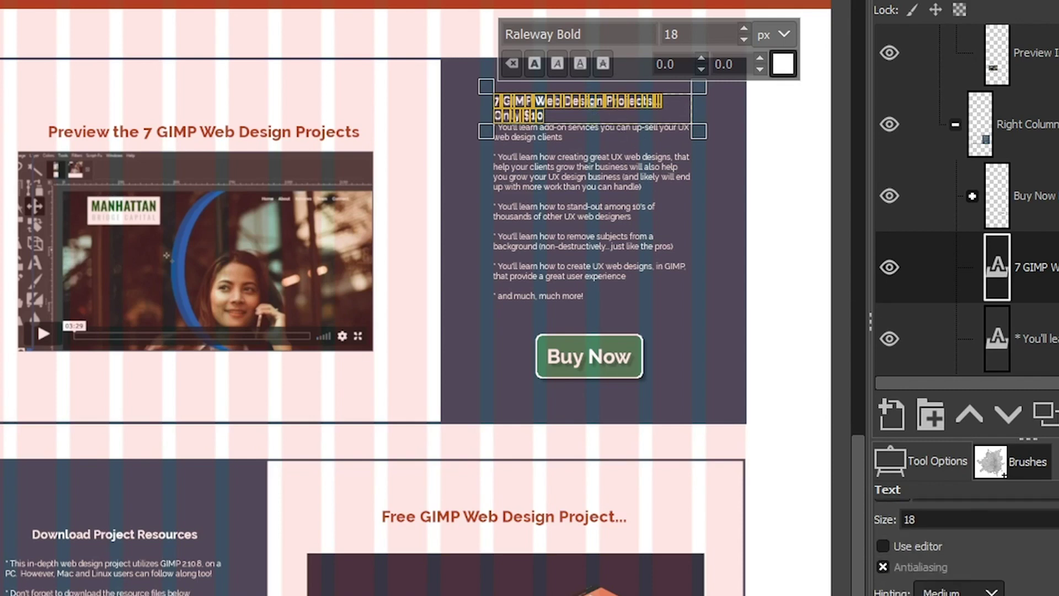
scroll(932, 591, down, 5)
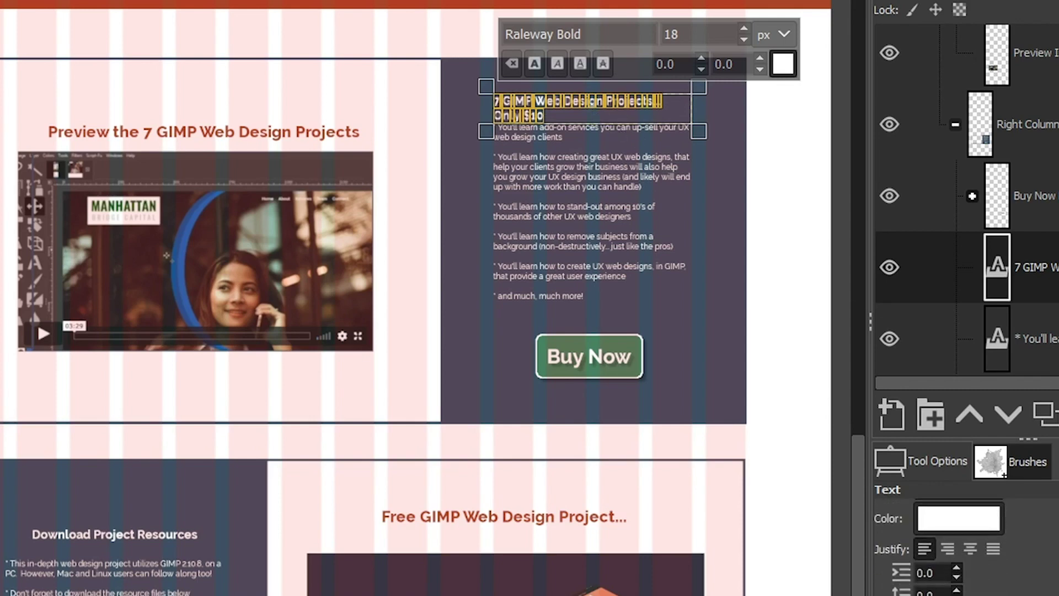
click(970, 546)
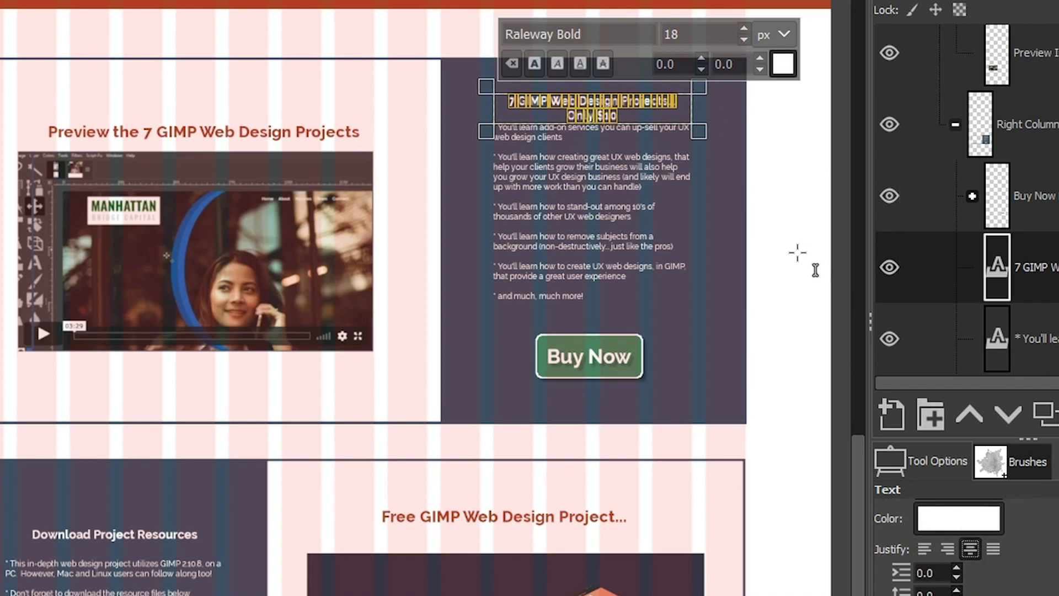
key(Escape)
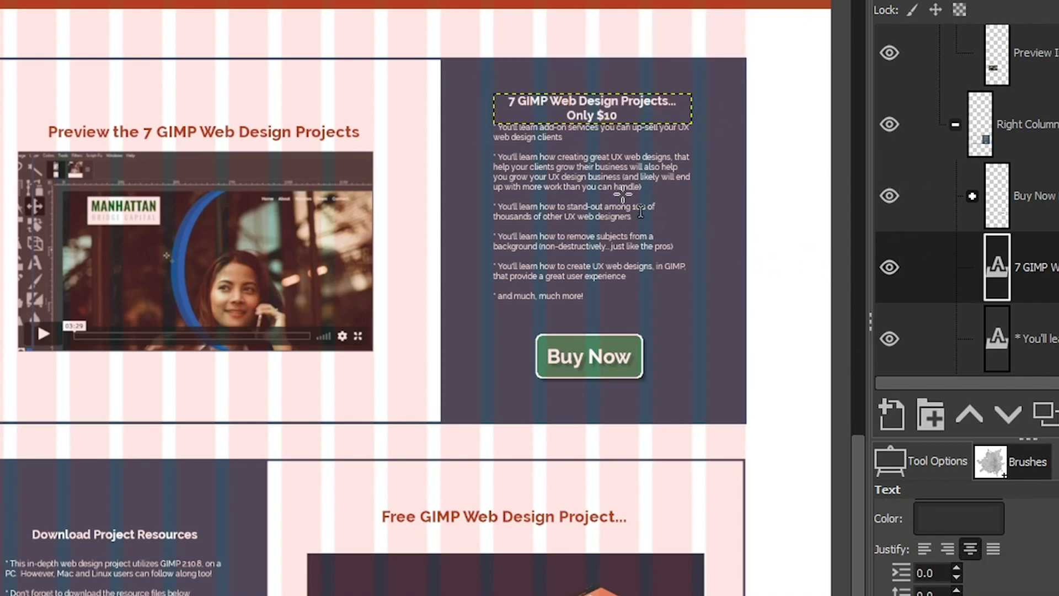
Move the promo block's bullet text layer down to leave a gap below the two-line heading
key(m)
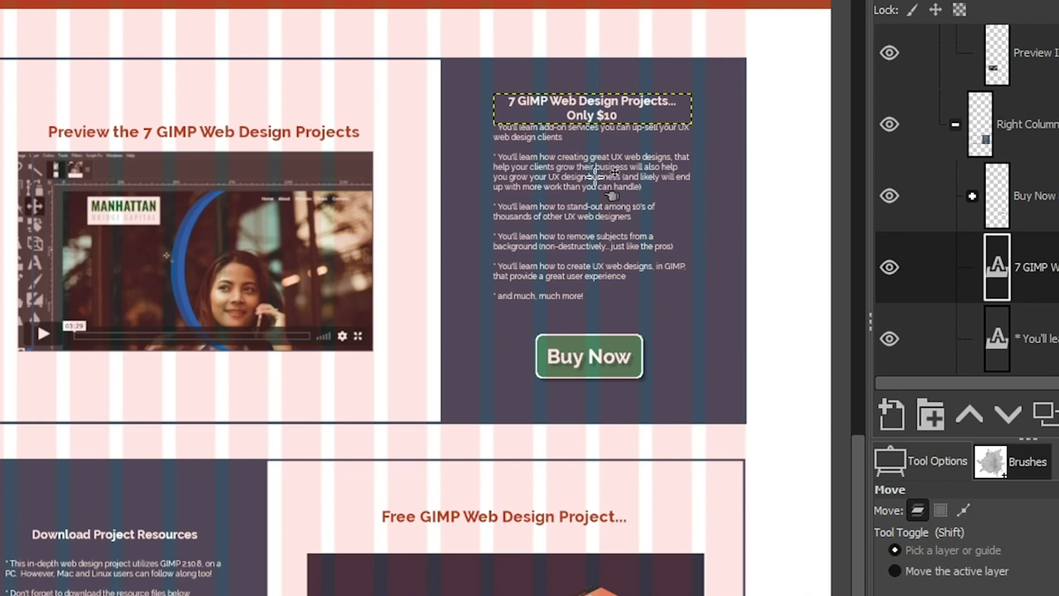
click(594, 175)
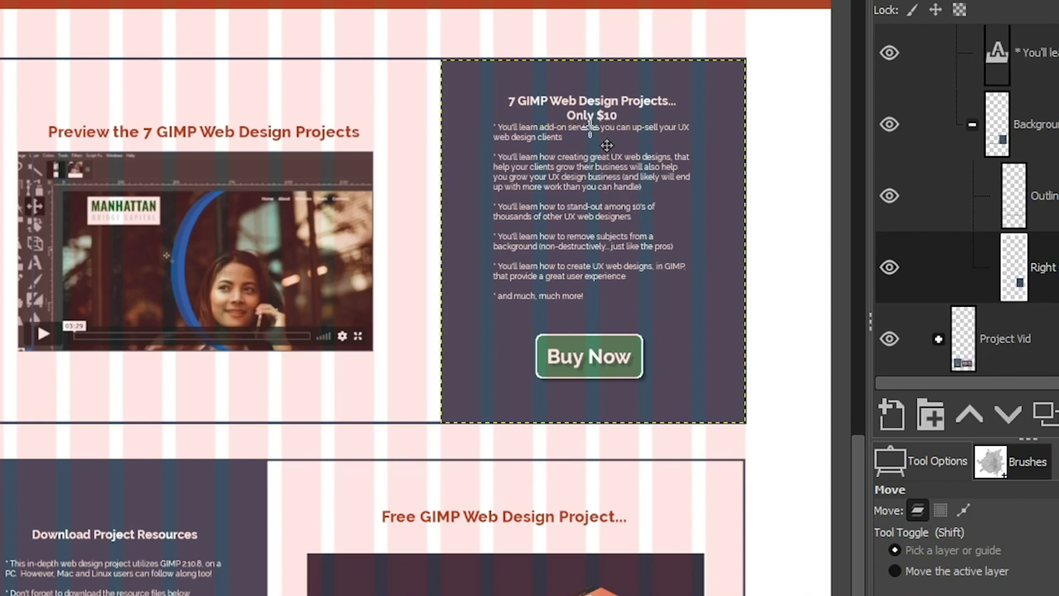
click(1039, 58)
key(shift)
key(Down)
key(Down)
key(Down)
key(Down)
key(Down)
key(Down)
key(Down)
key(Down)
key(Down)
key(Down)
key(Down)
key(Down)
key(Down)
key(Down)
key(Down)
key(Down)
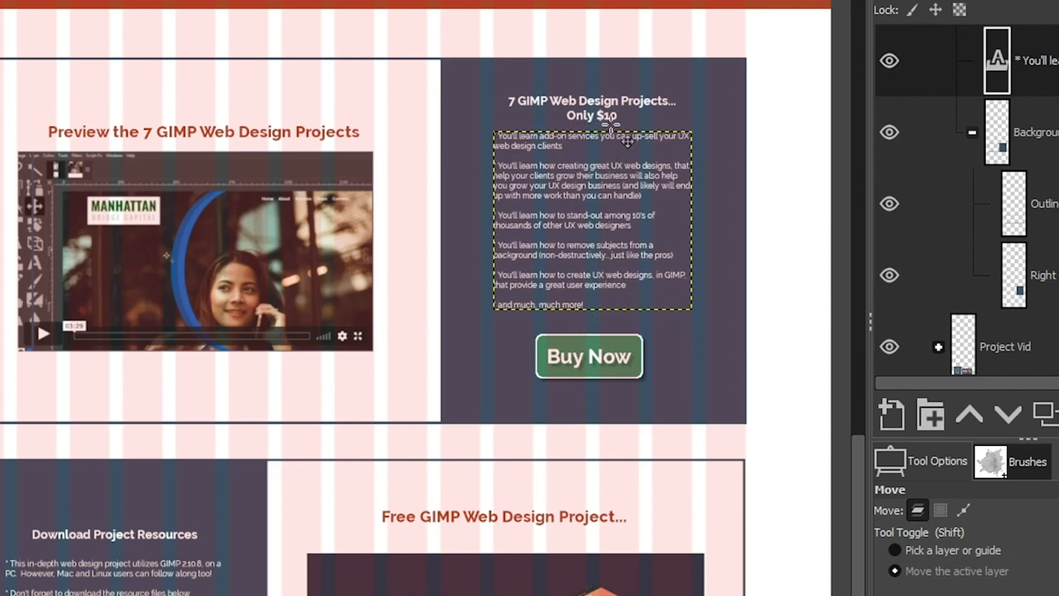
key(Down)
key(Down)
key(Down)
key(Down)
key(Down)
key(Down)
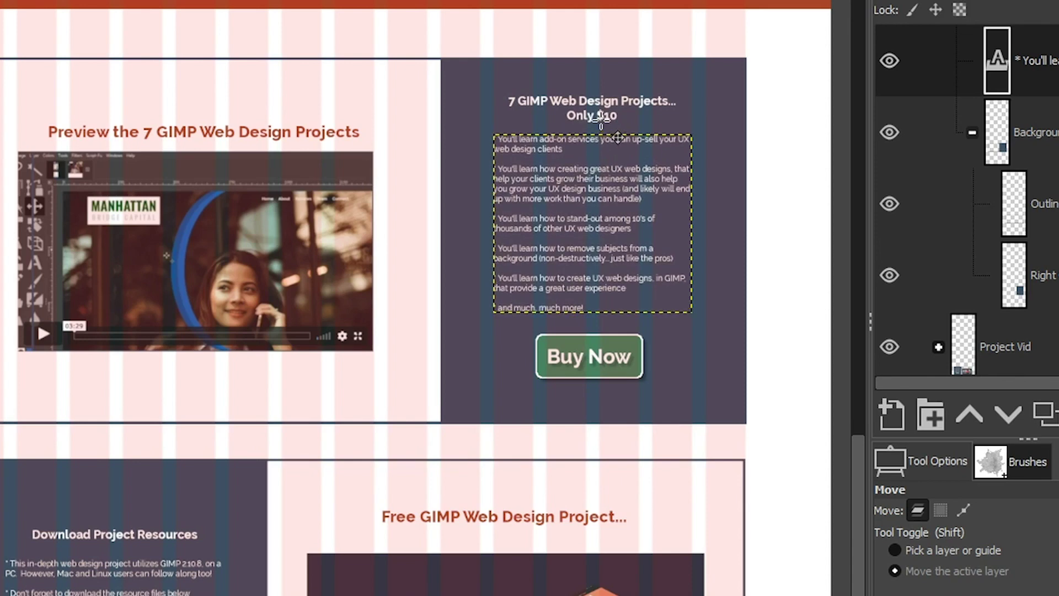
Check the three-column section against the grid, and switch to Chrome to view the live GIMP Web Design for Beginners page's hero
drag(861, 514, 871, 187)
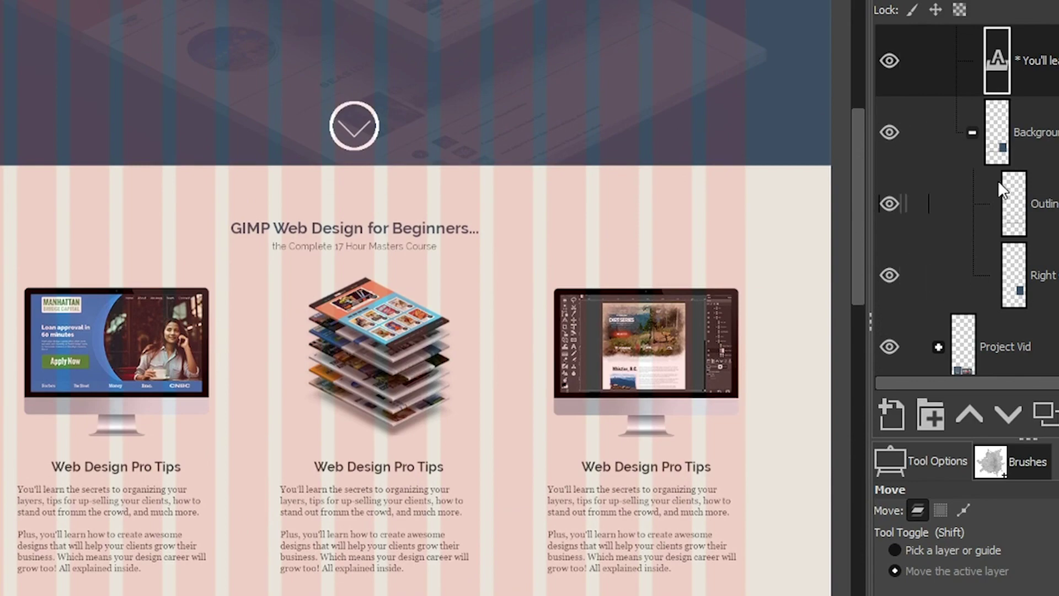
drag(855, 207, 854, 561)
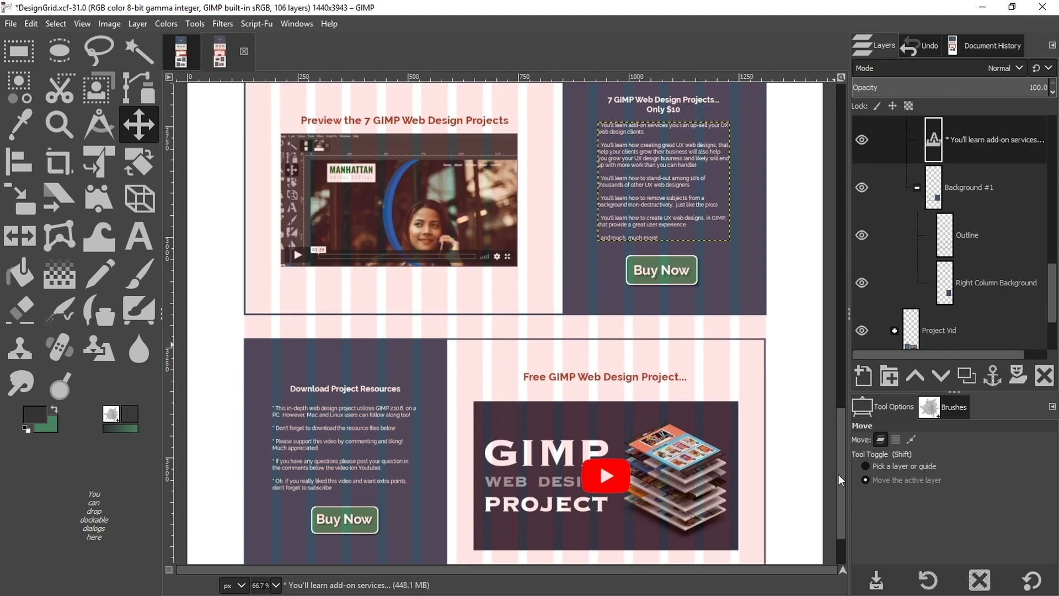
mouse_move(182, 593)
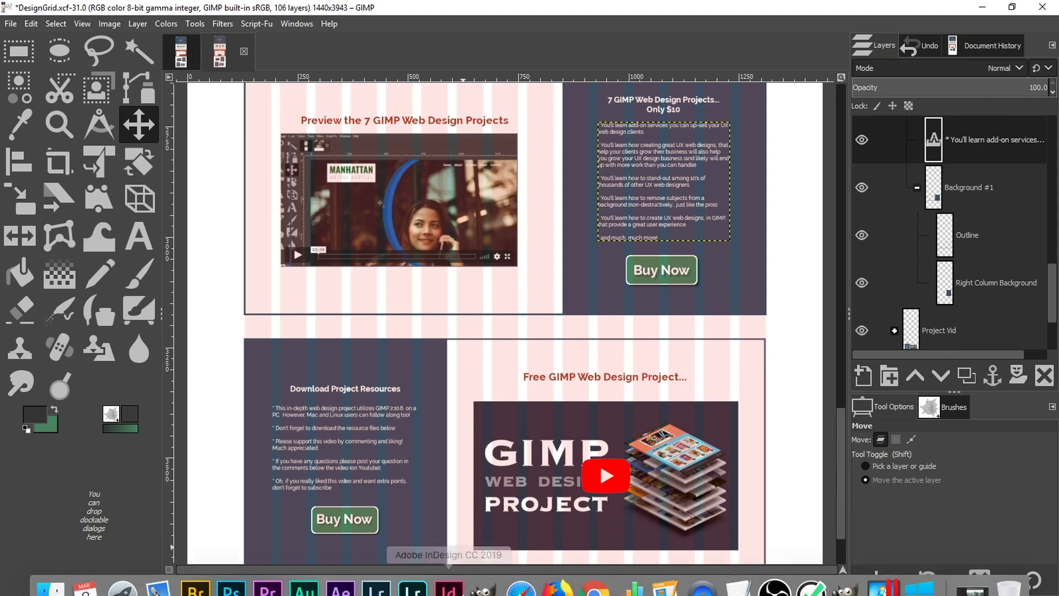
click(591, 574)
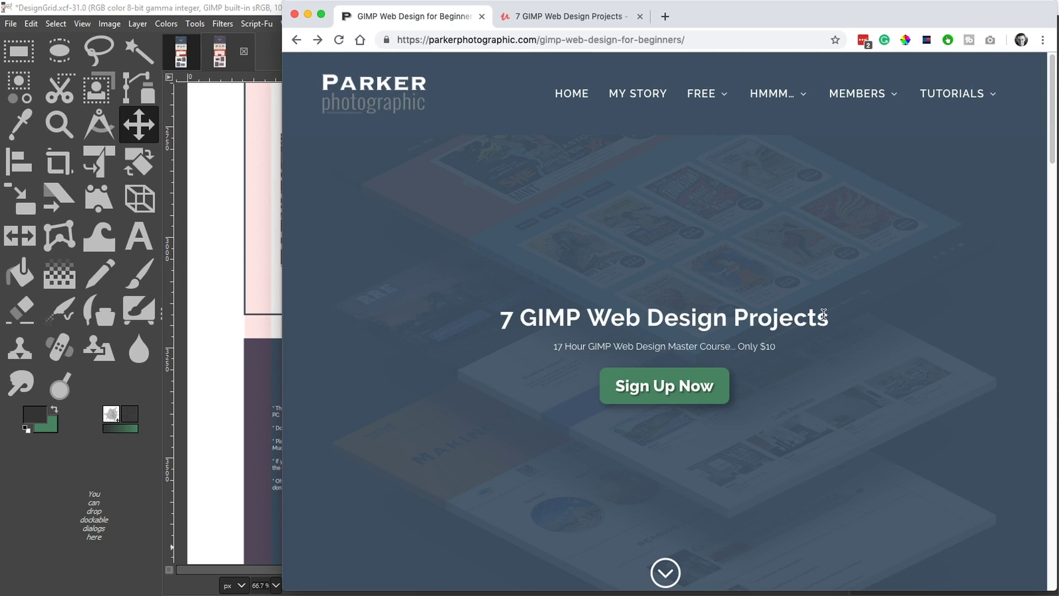
drag(776, 346, 757, 346)
click(776, 351)
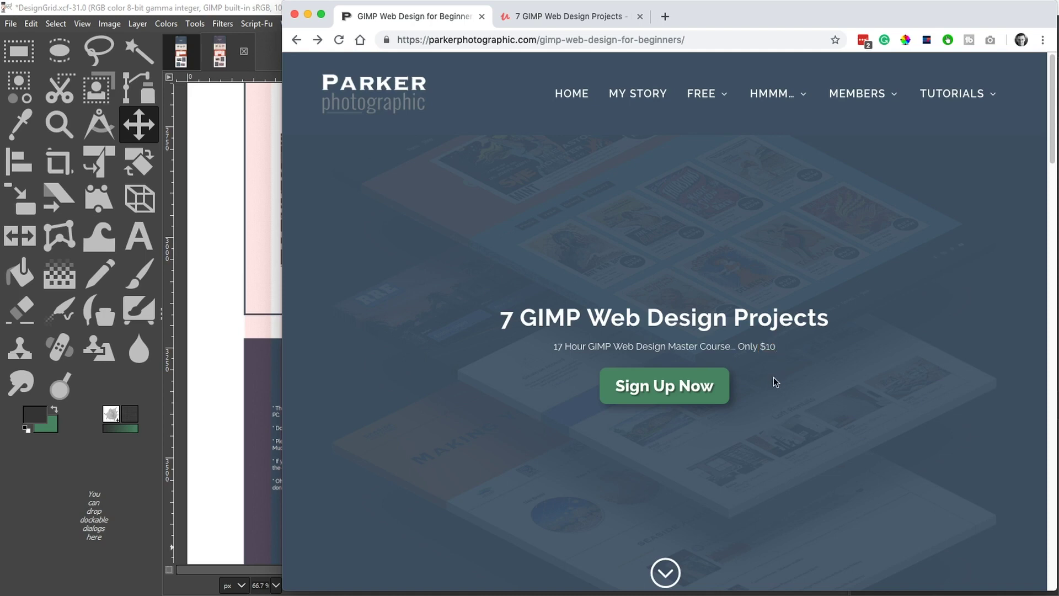